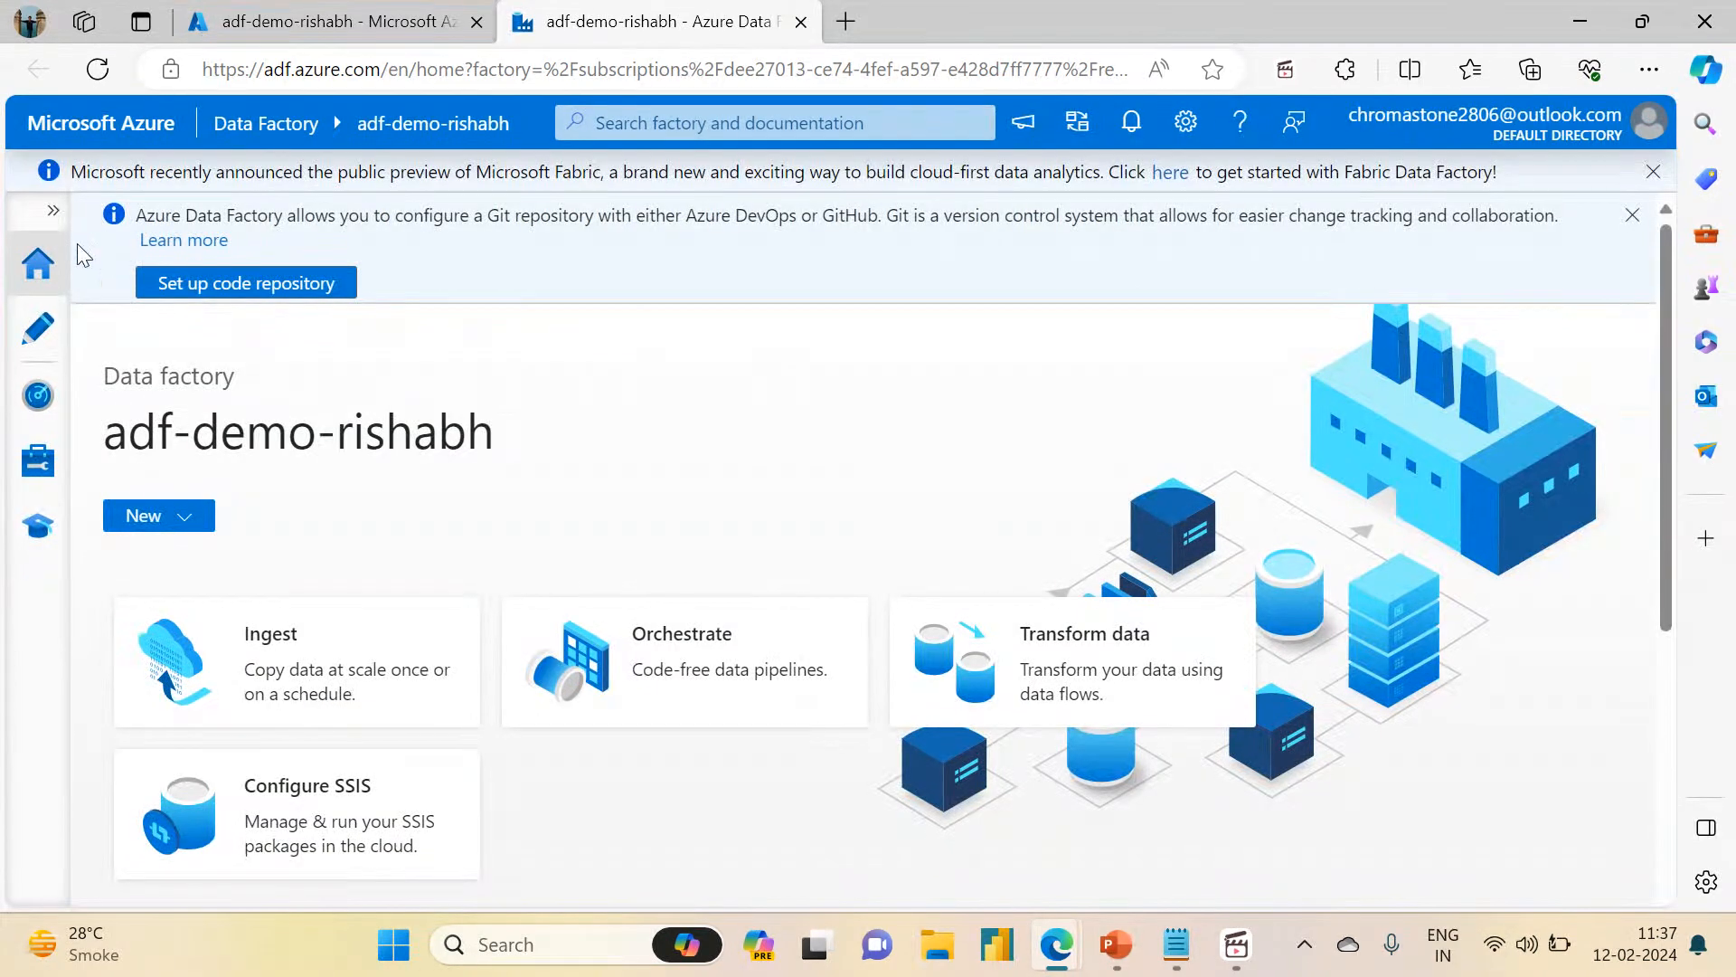
# - Open the pl_copy_customer_data pipeline for authoring and show the Copy Customer Data activity's properties in an enlarged pane
pyautogui.click(20, 346)
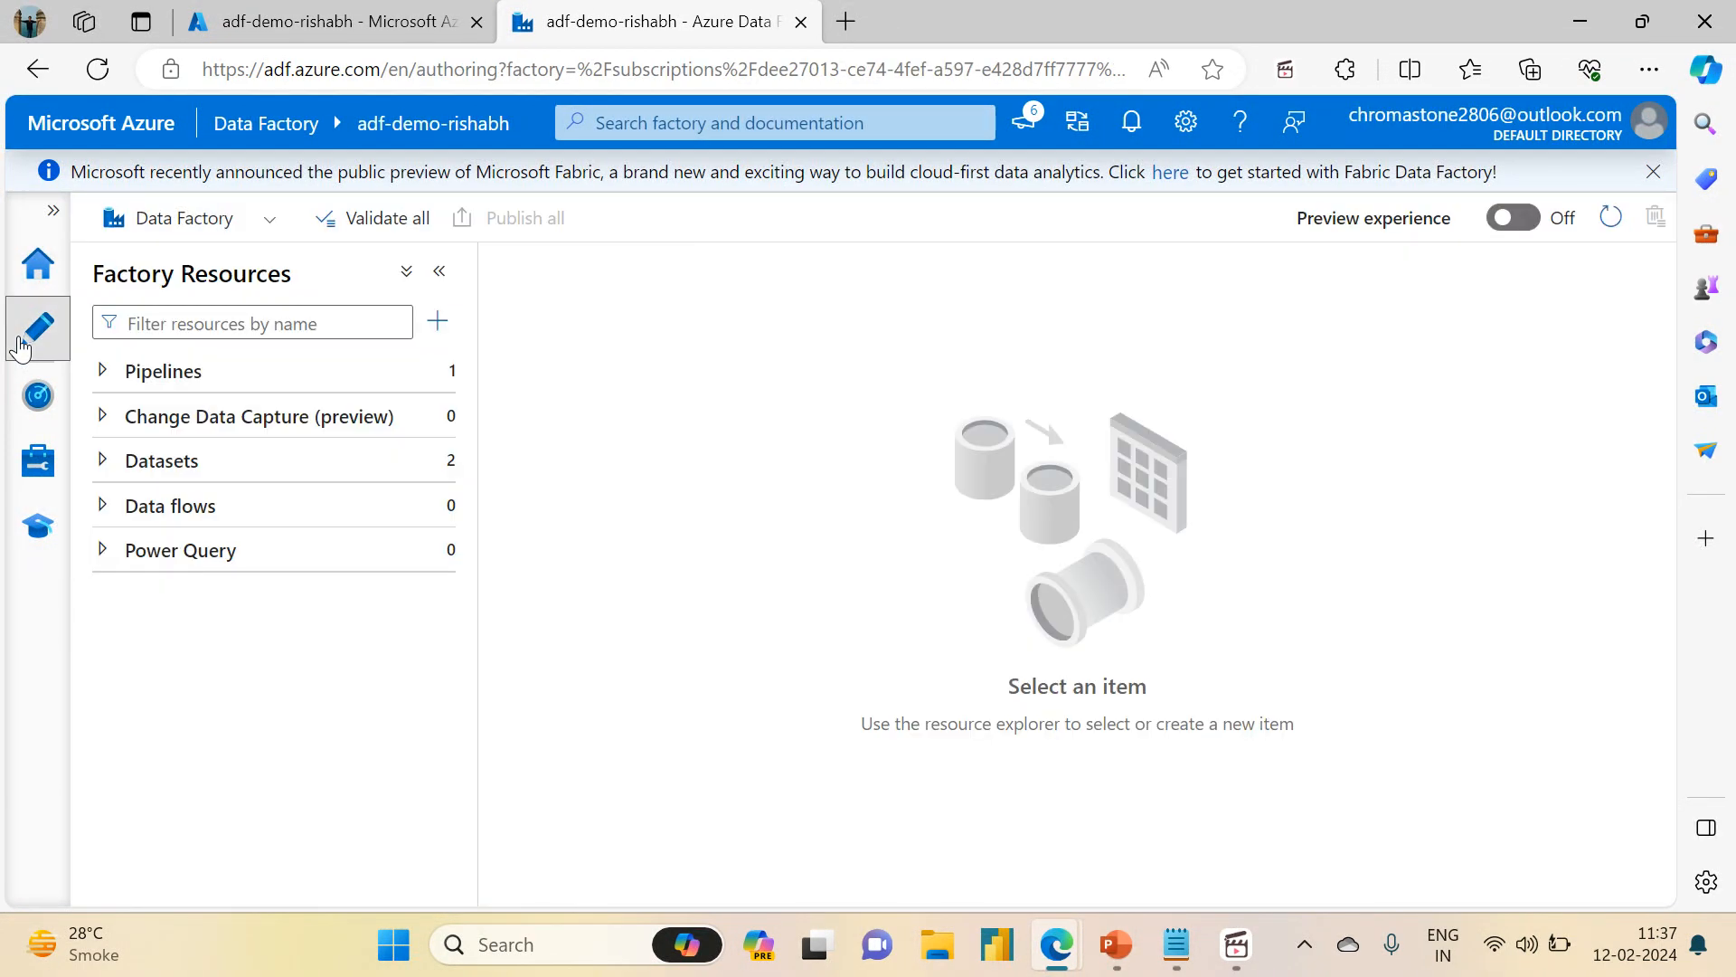
pyautogui.click(102, 371)
pyautogui.click(178, 434)
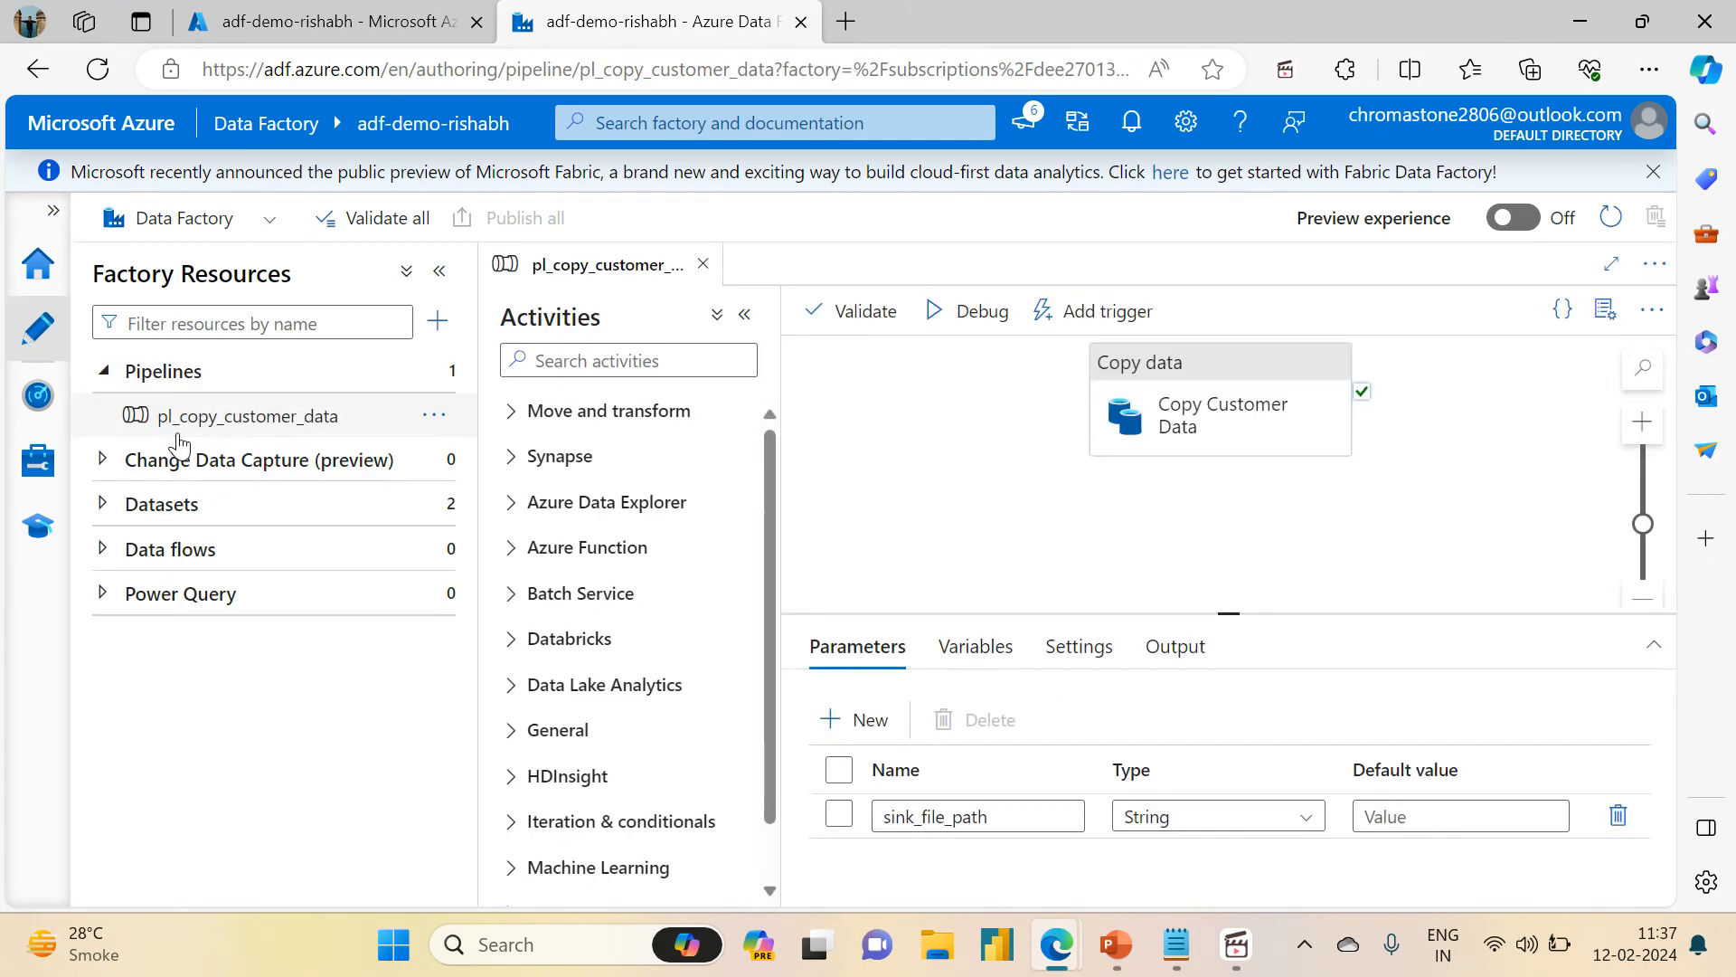
pyautogui.click(438, 273)
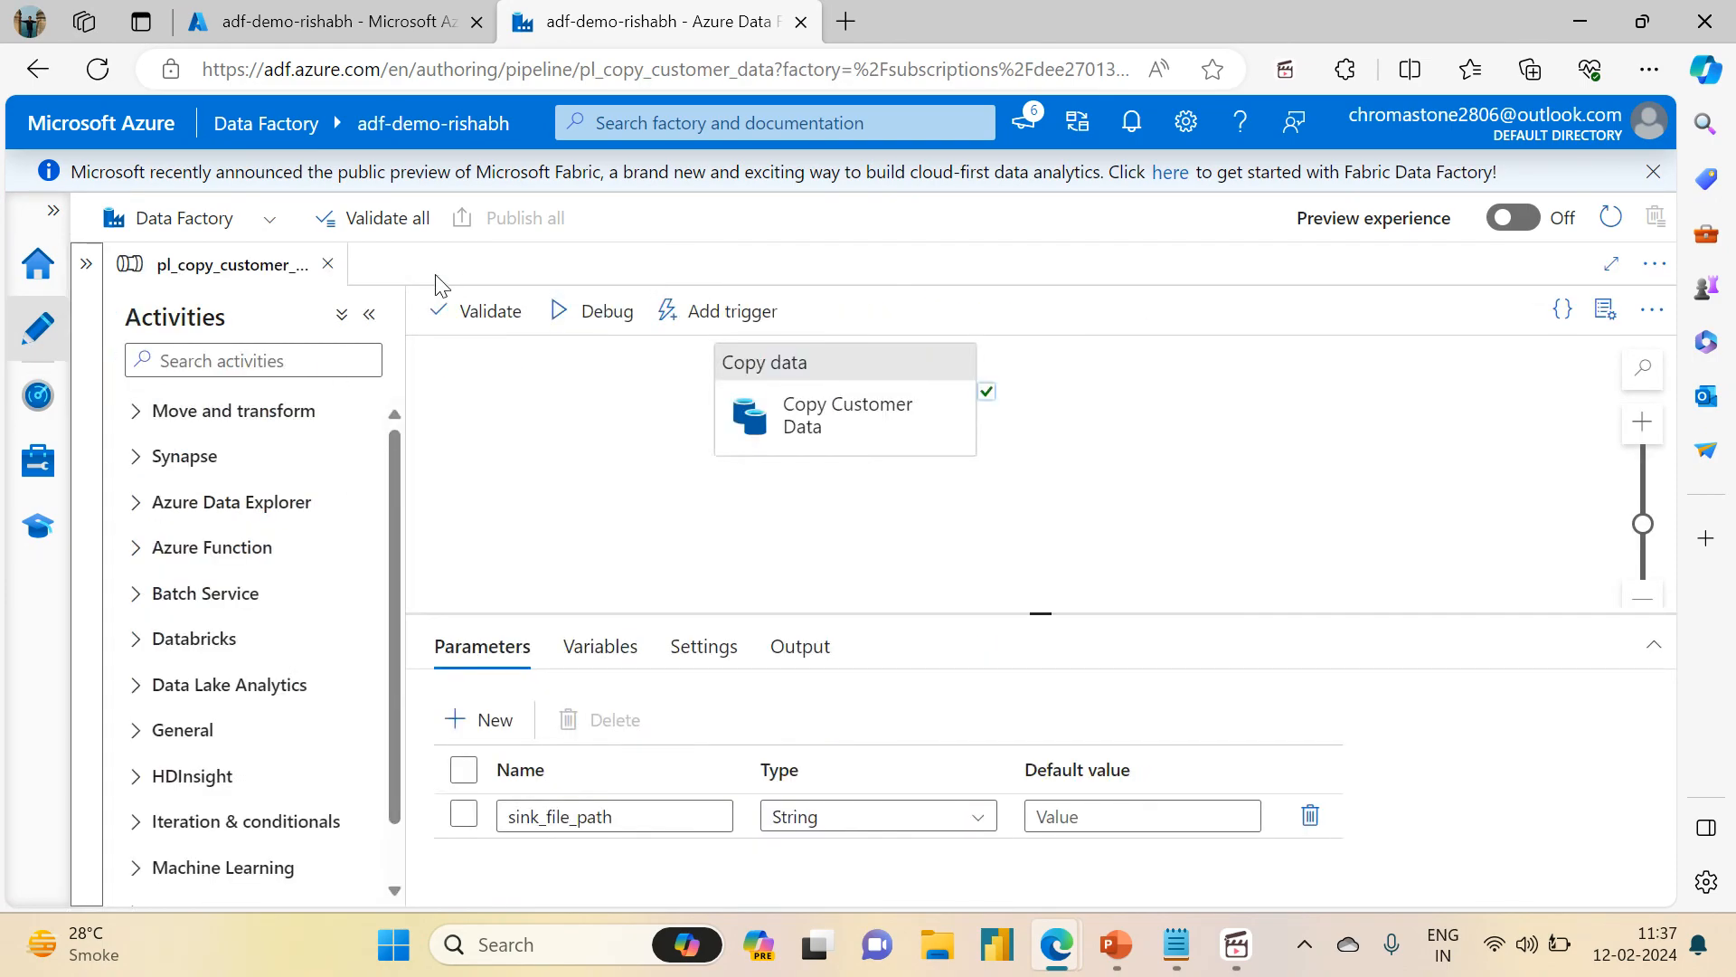
pyautogui.click(828, 381)
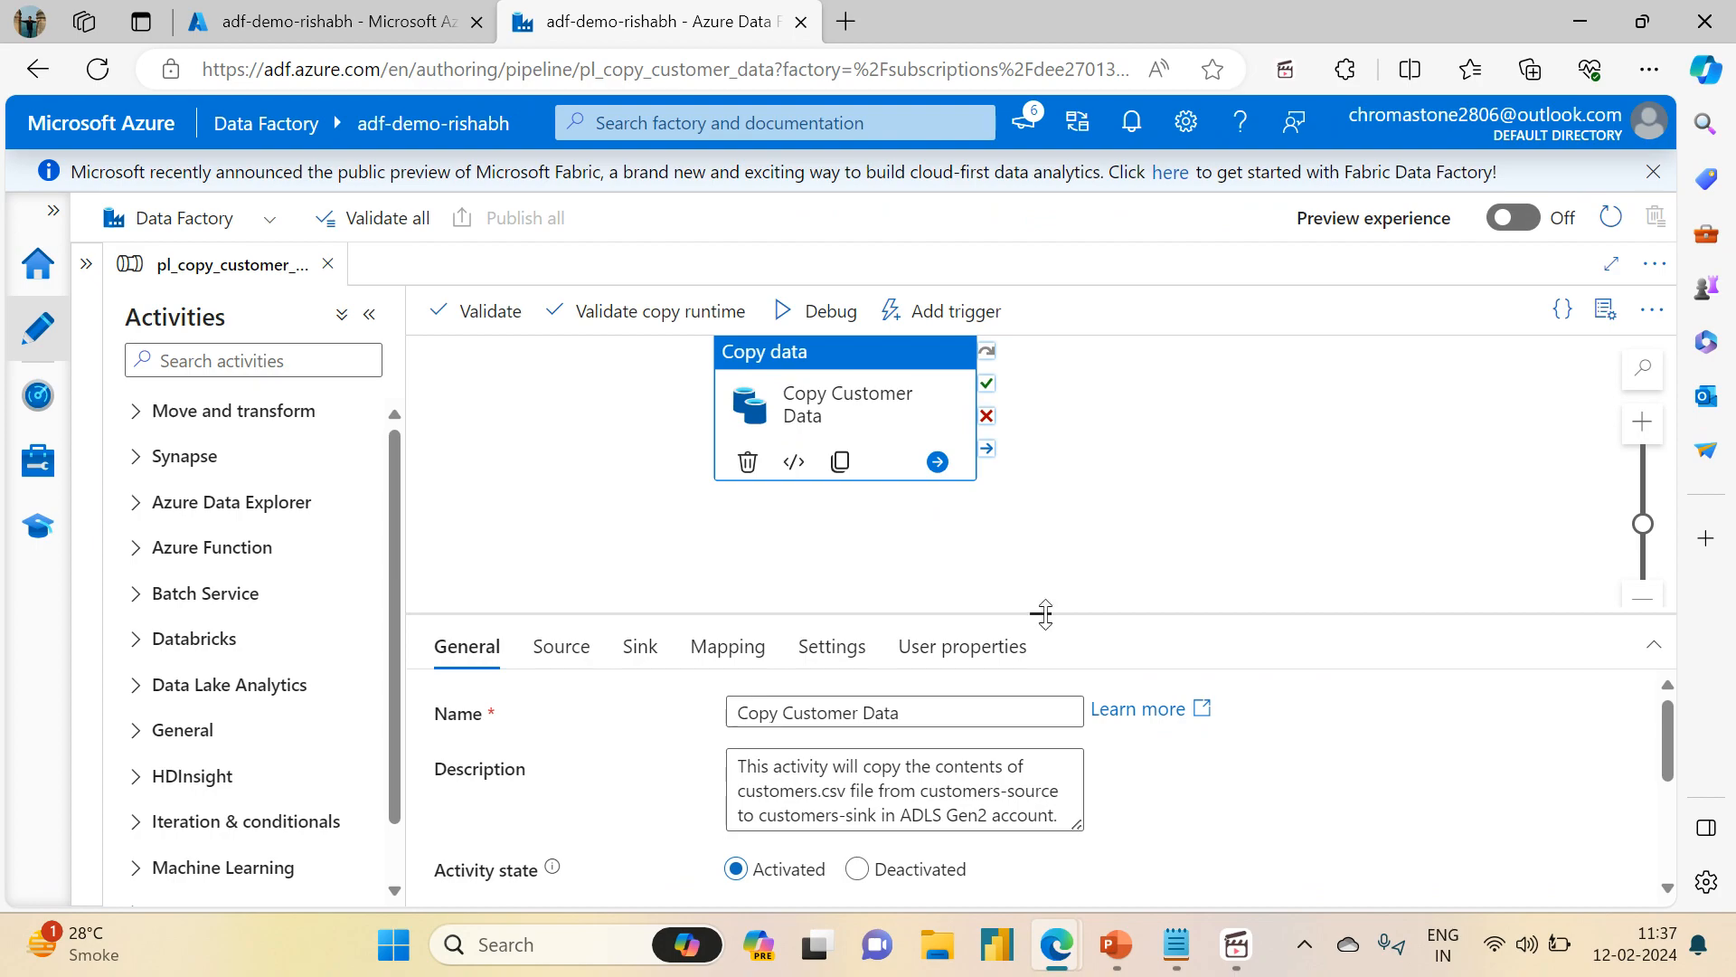
pyautogui.moveTo(1040, 613); pyautogui.dragTo(1049, 476)
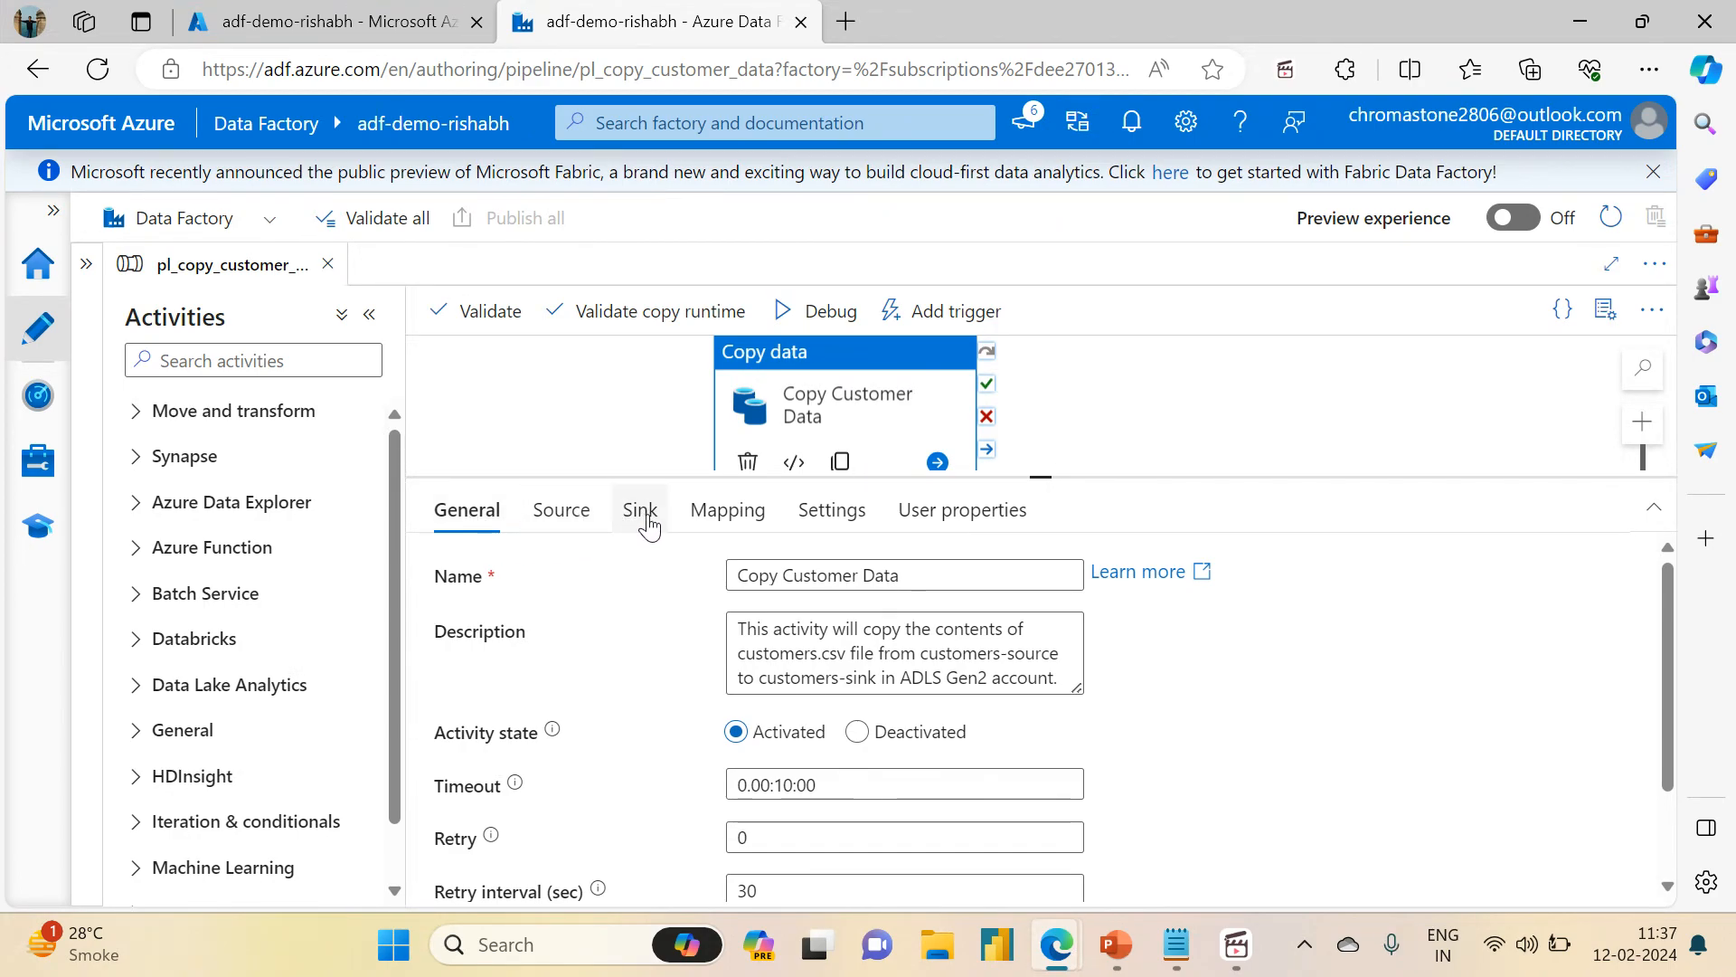
# - Examine the type conversion settings in the copy activity's mapping, including the truncation, boolean, date format and culture options
pyautogui.click(709, 517)
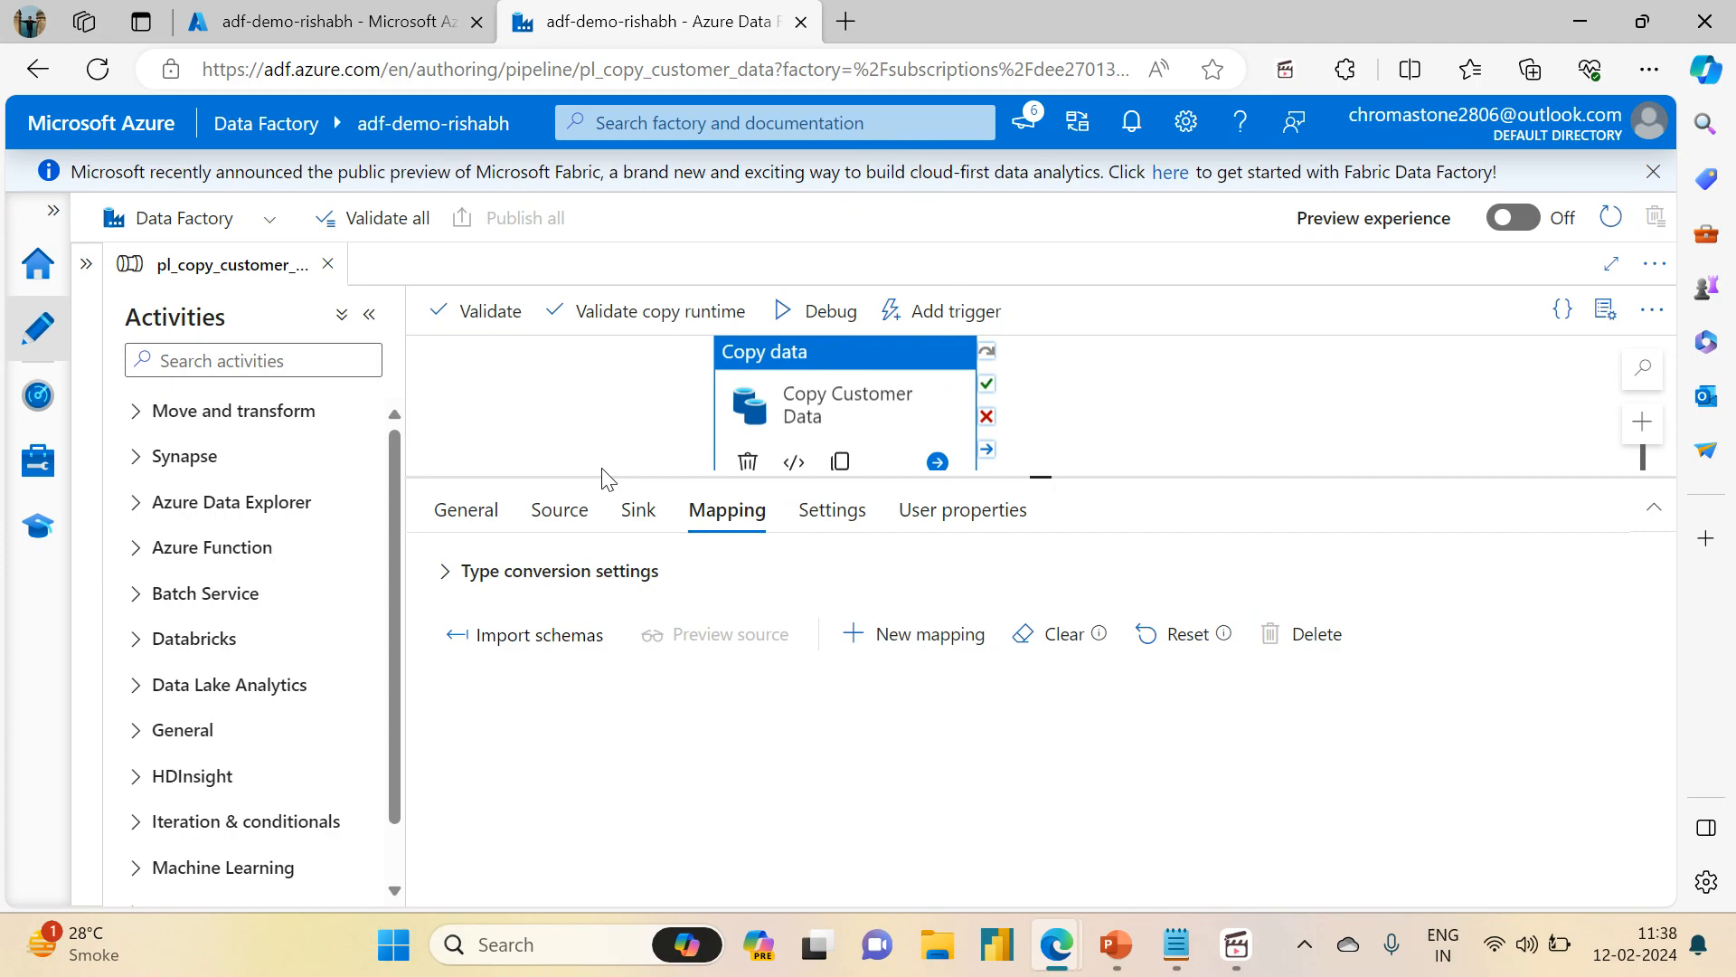
pyautogui.click(456, 577)
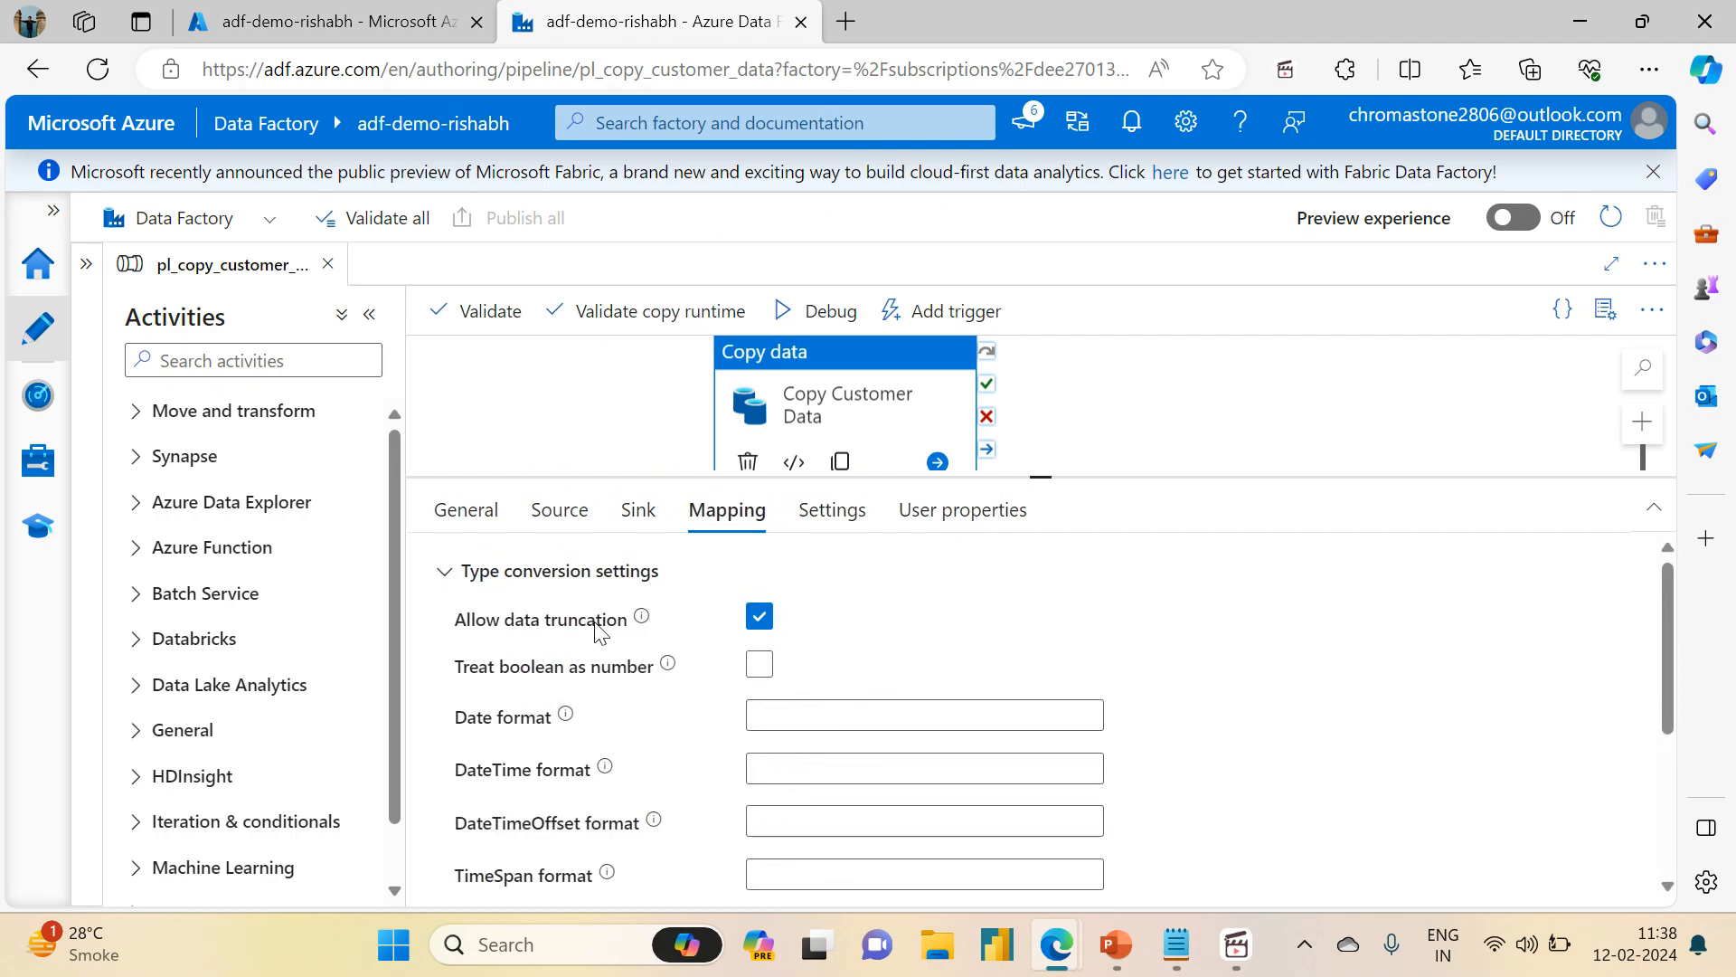
pyautogui.moveTo(669, 668)
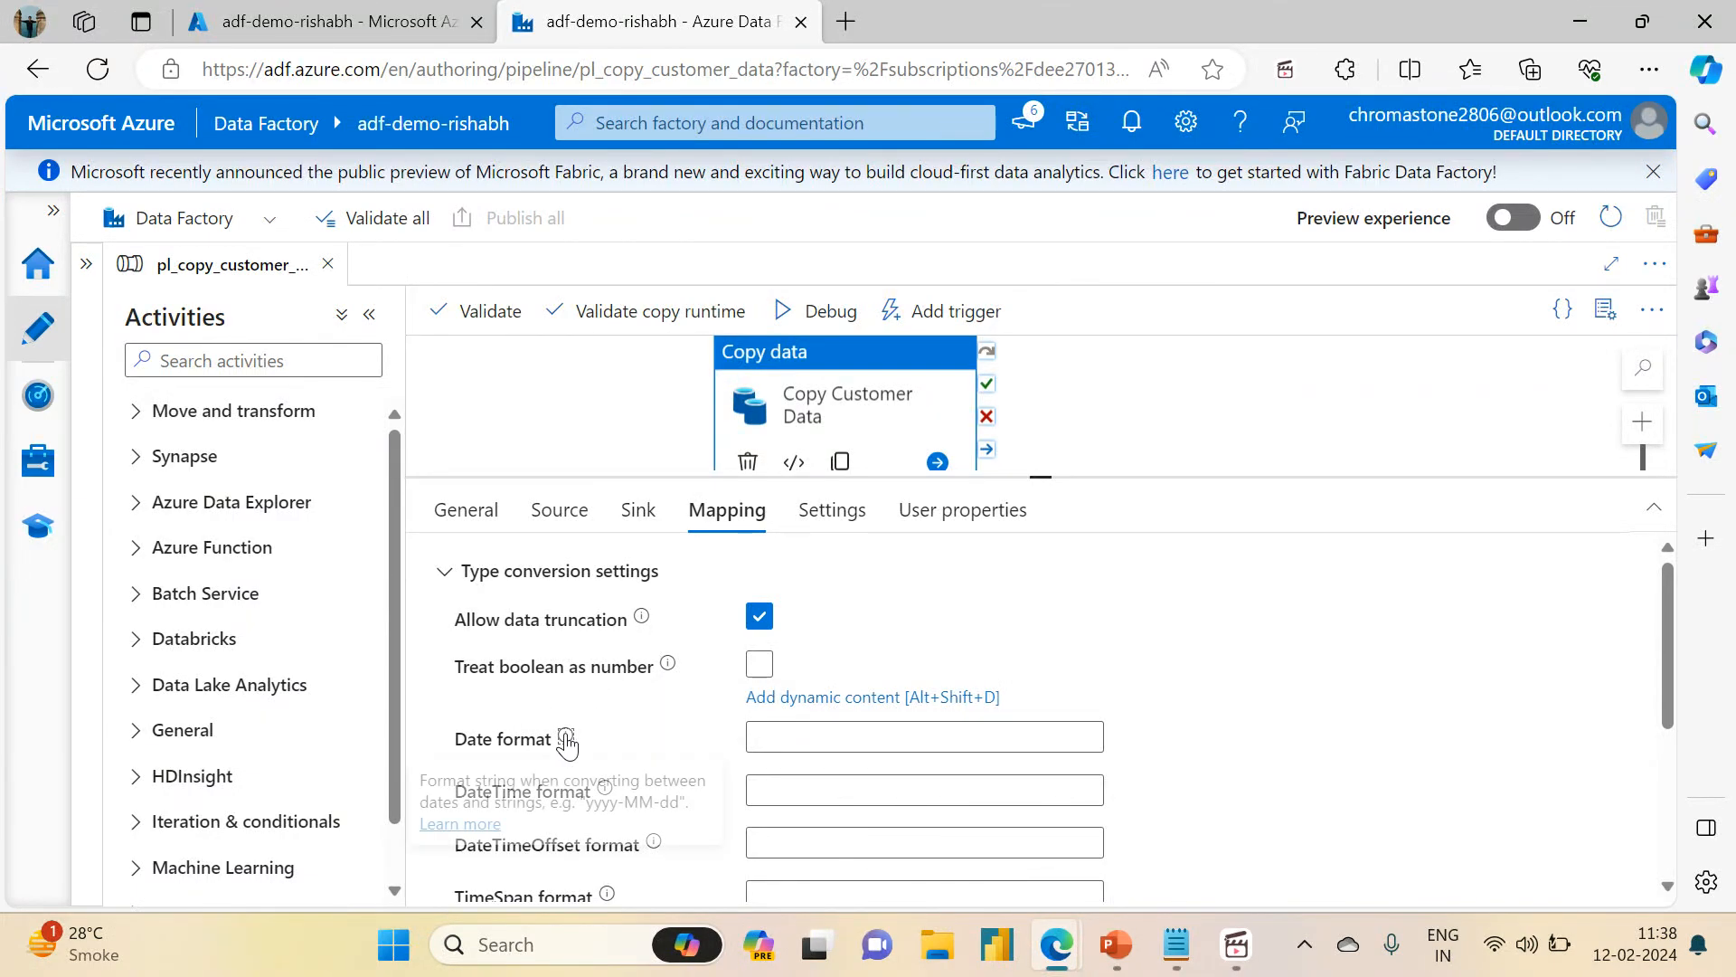
pyautogui.moveTo(566, 728)
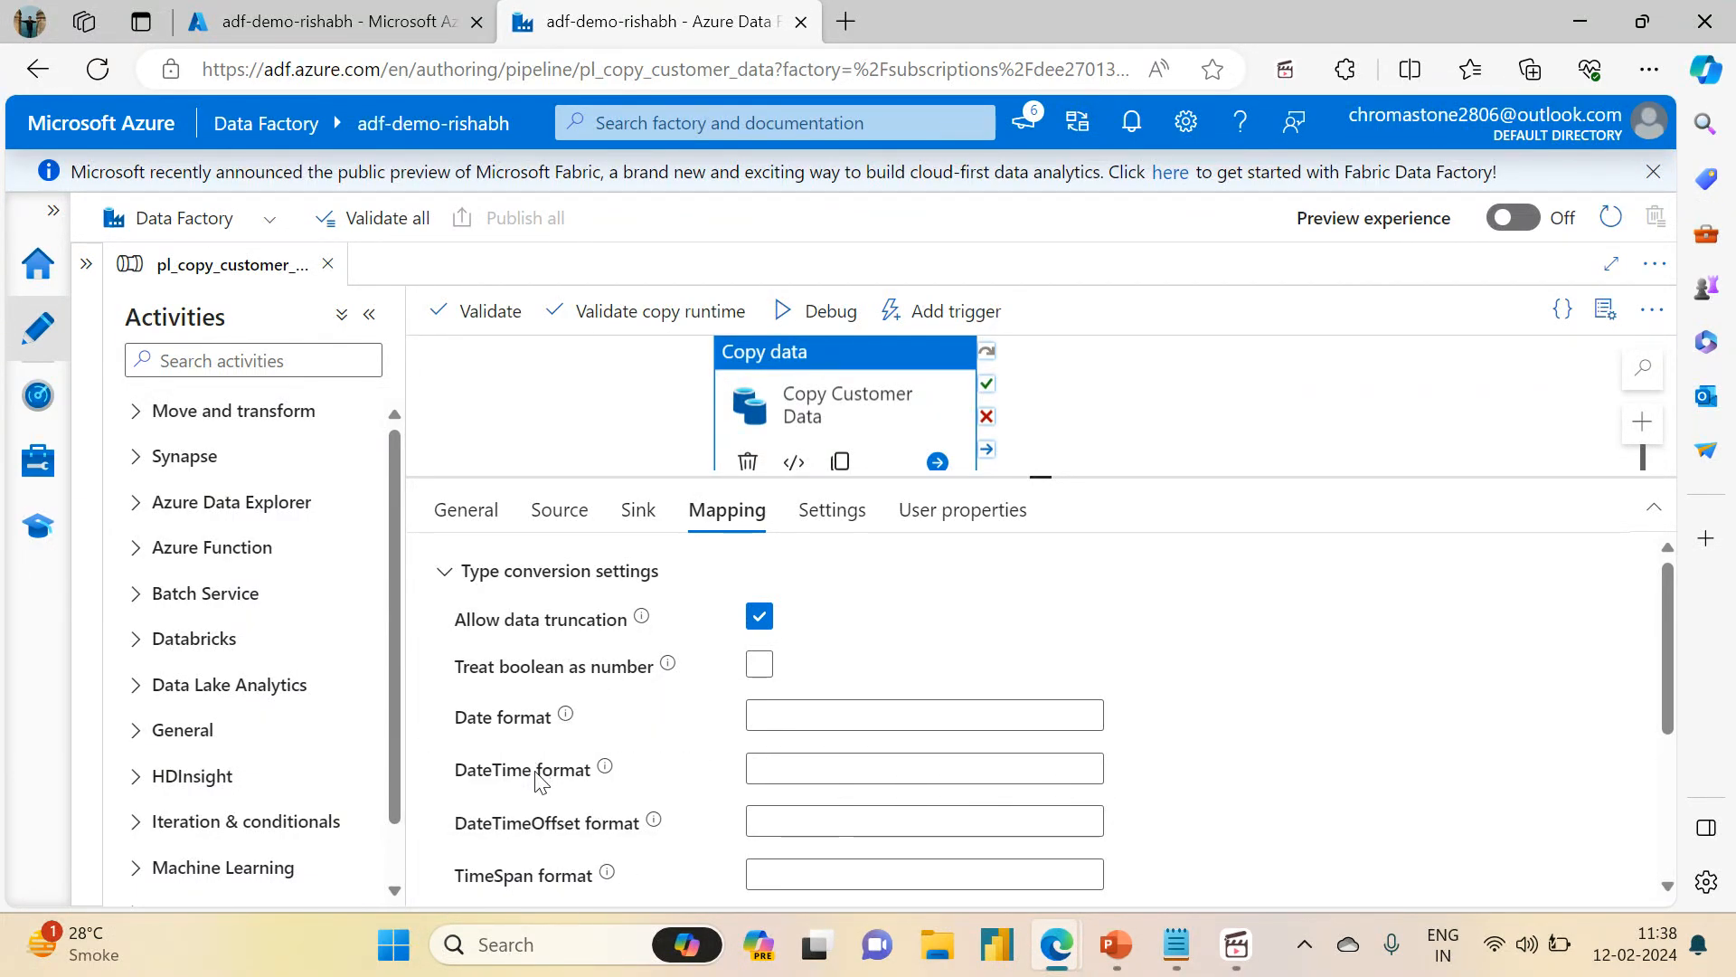
pyautogui.moveTo(1663, 669); pyautogui.dragTo(1660, 771)
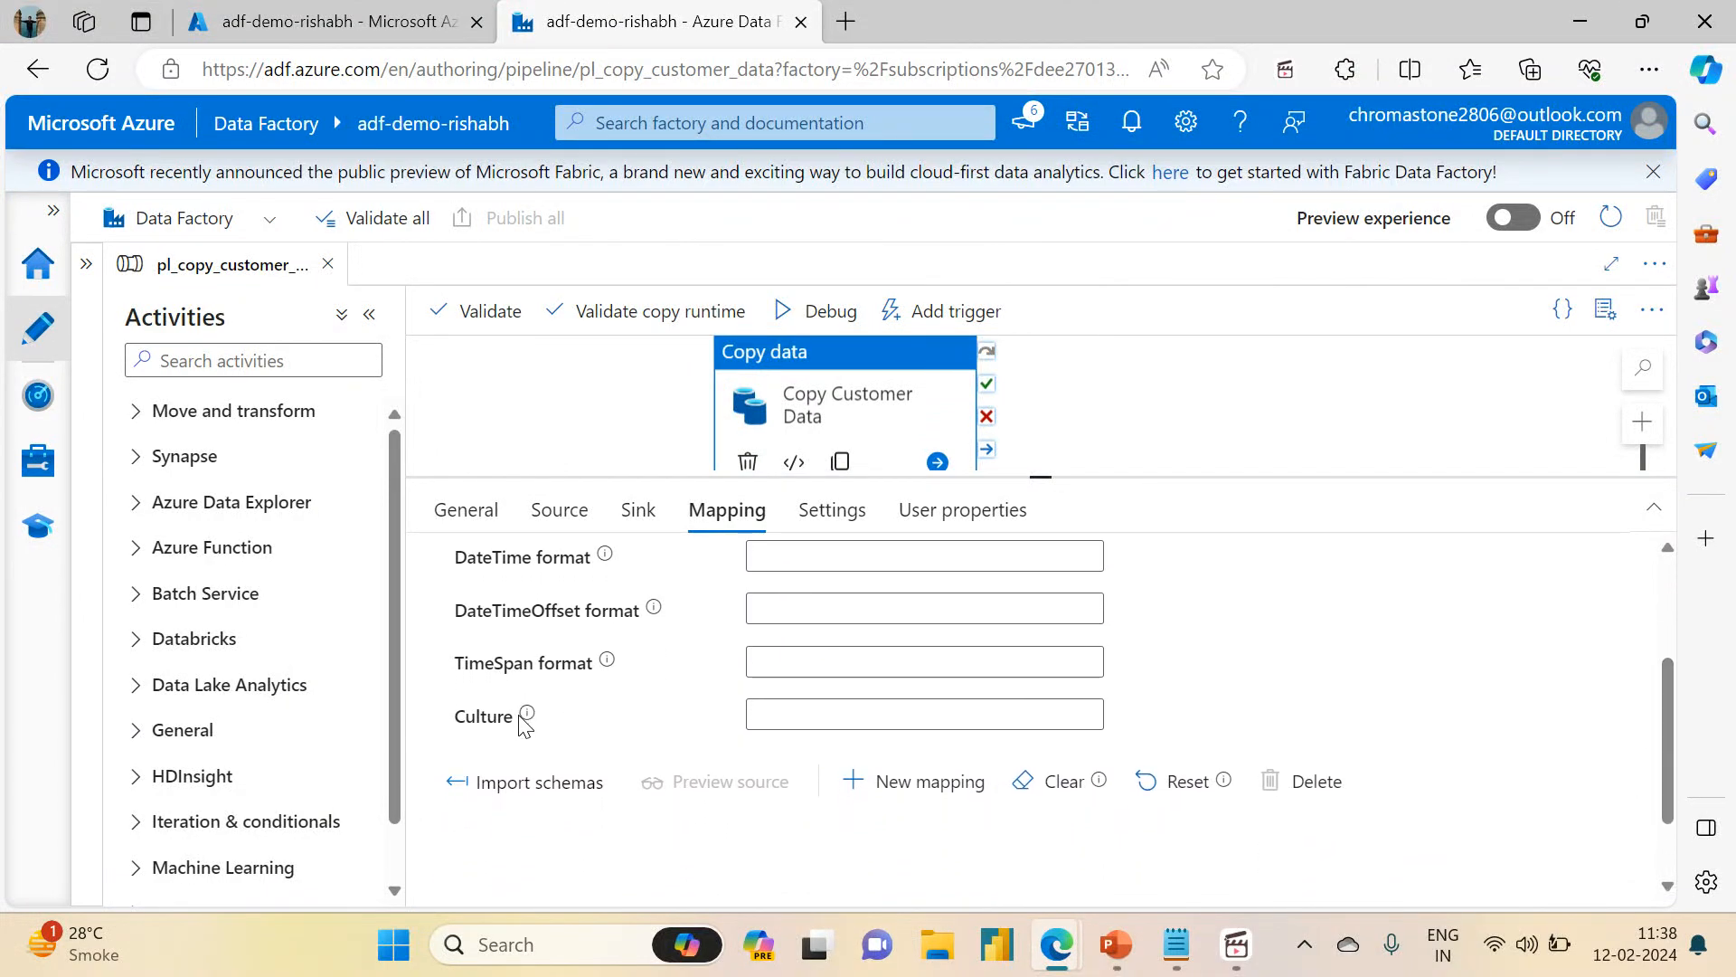
pyautogui.moveTo(526, 716)
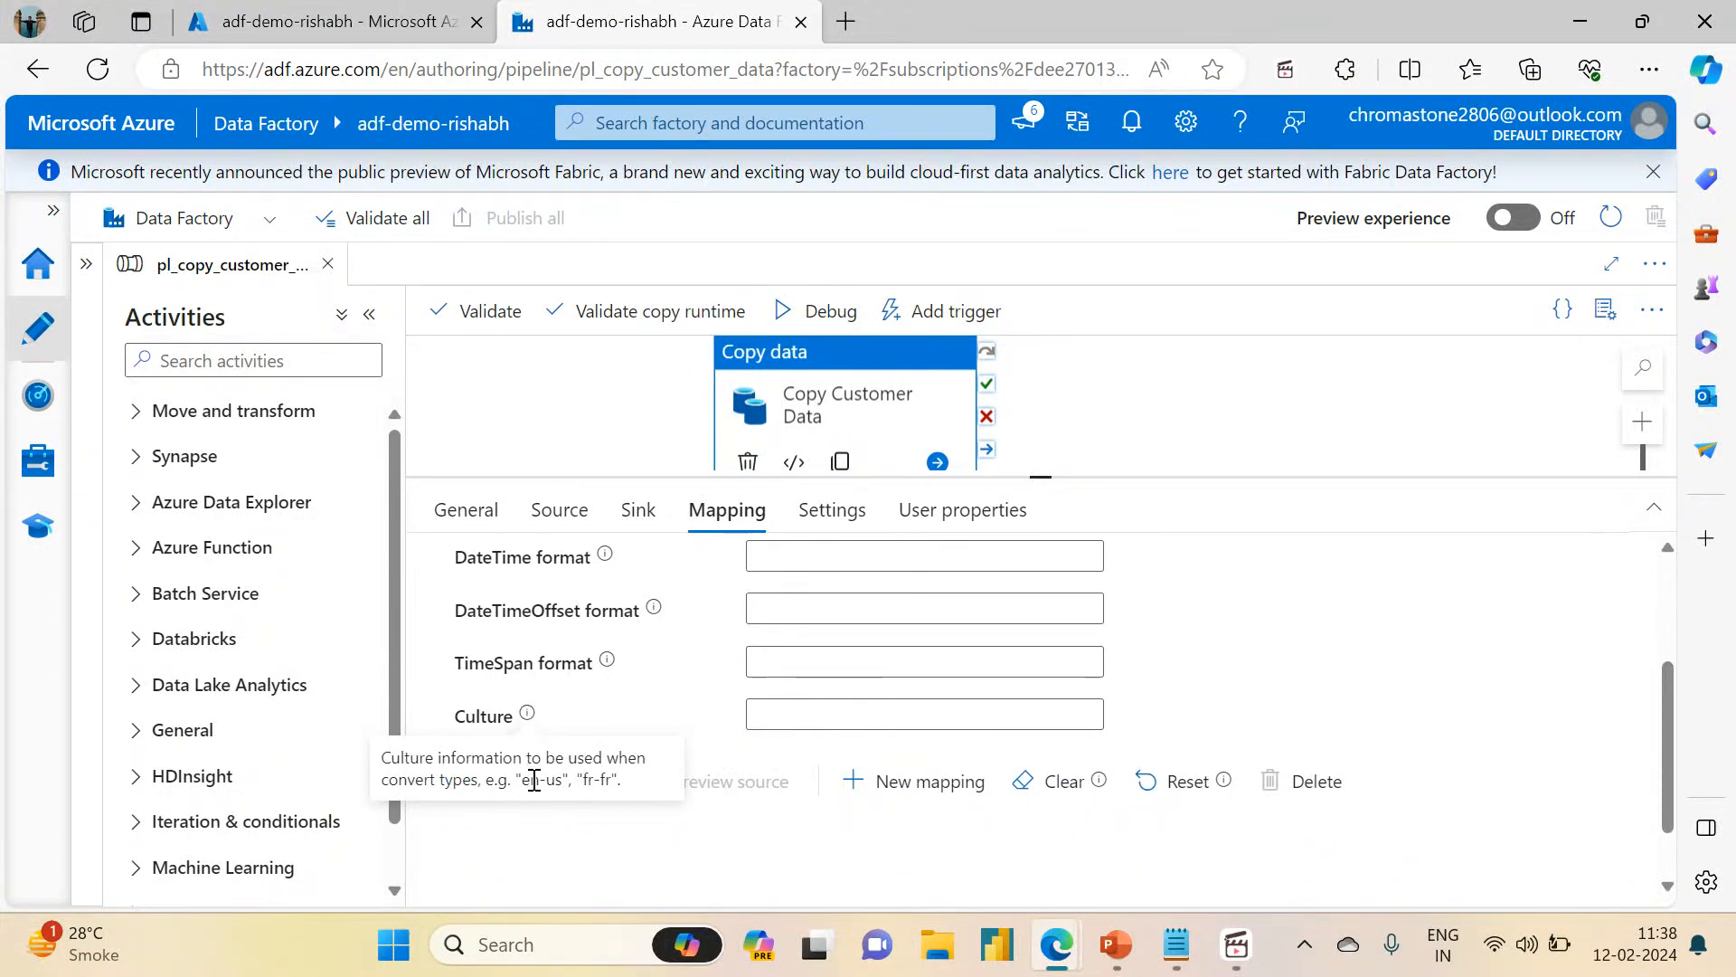
pyautogui.moveTo(521, 780); pyautogui.dragTo(566, 780)
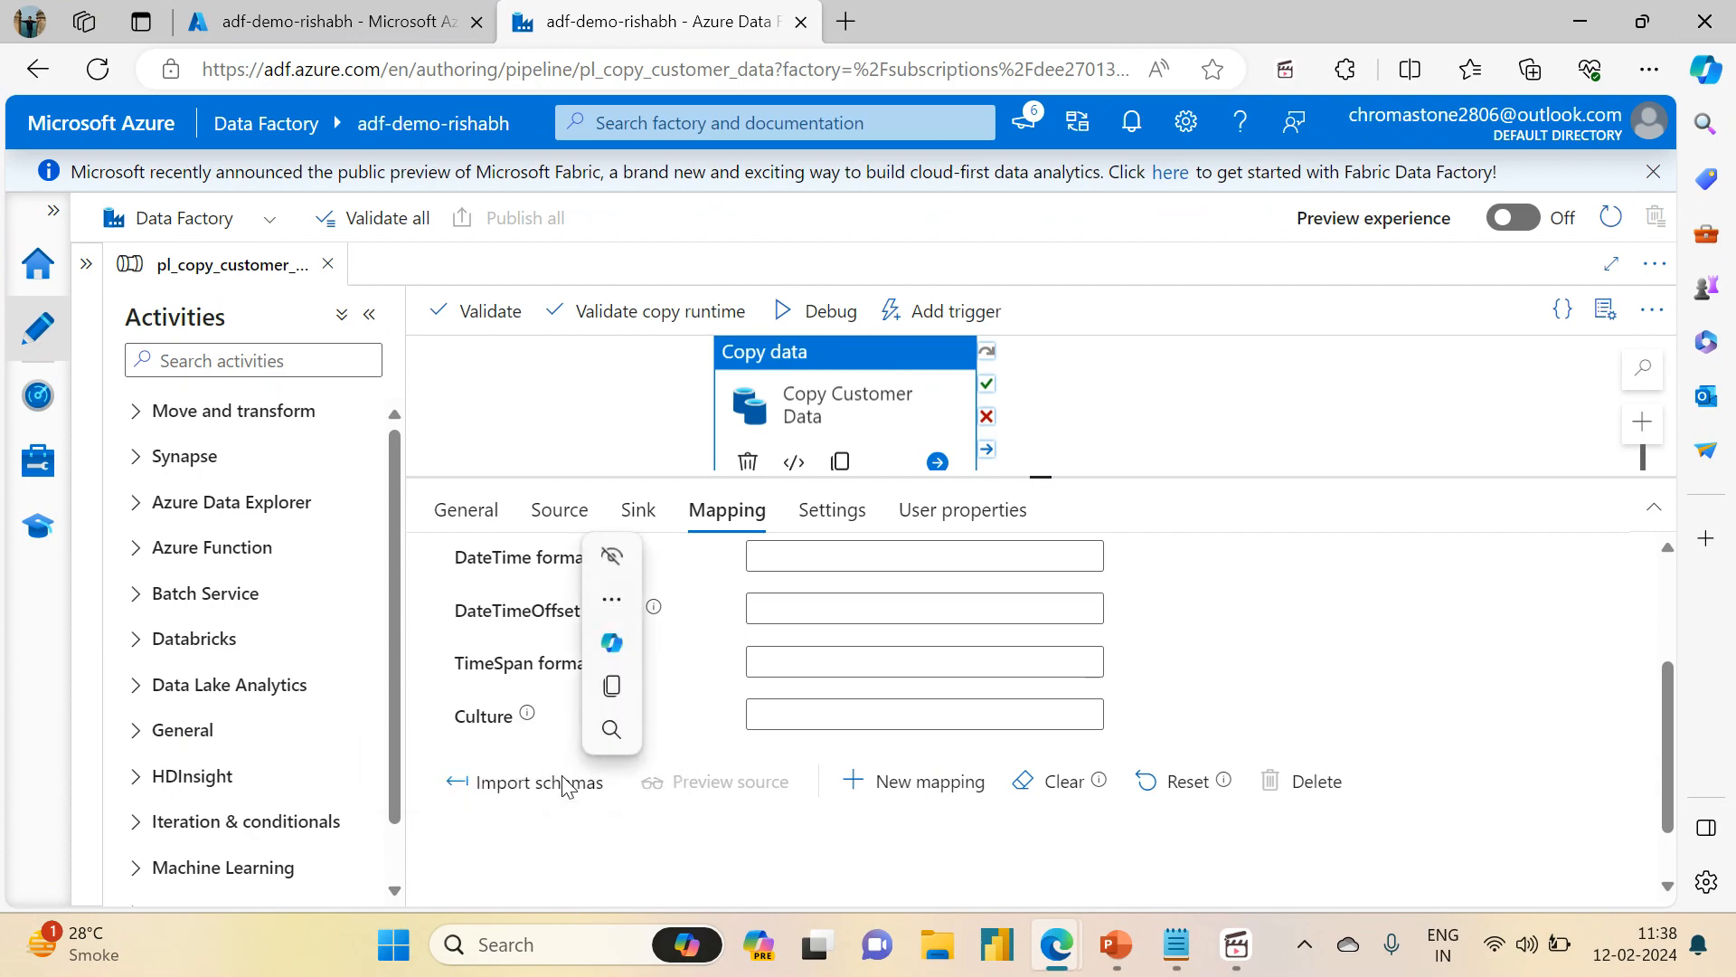
pyautogui.click(528, 717)
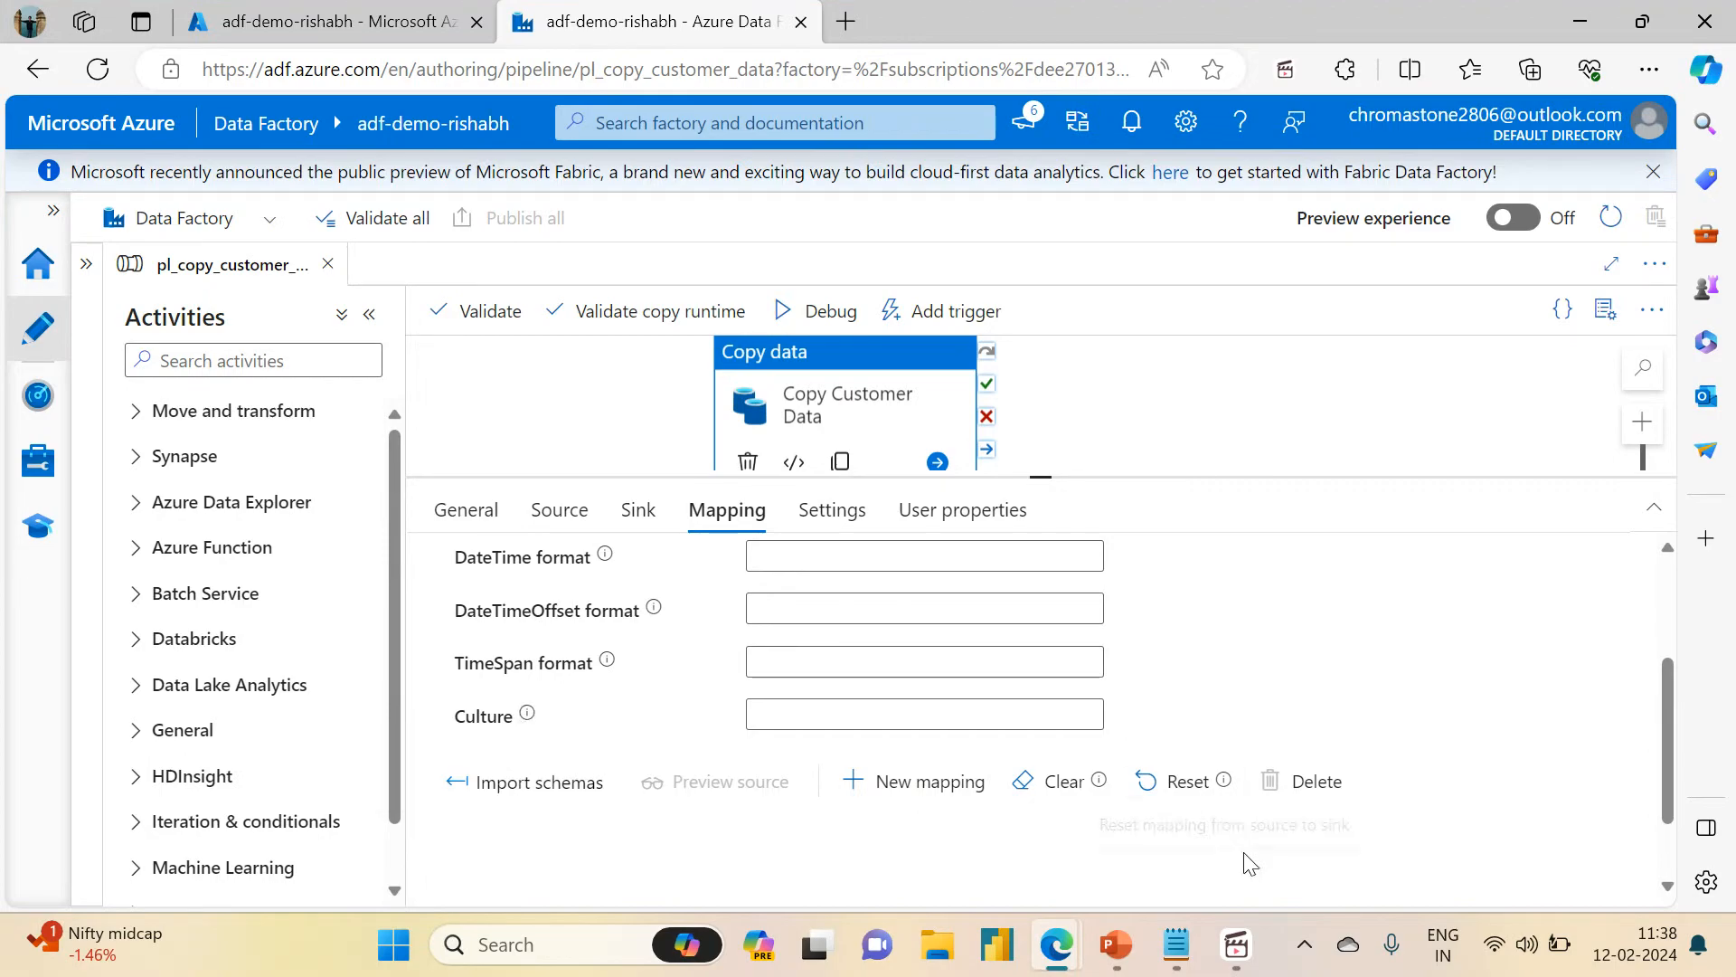
pyautogui.click(1177, 946)
pyautogui.click(1178, 946)
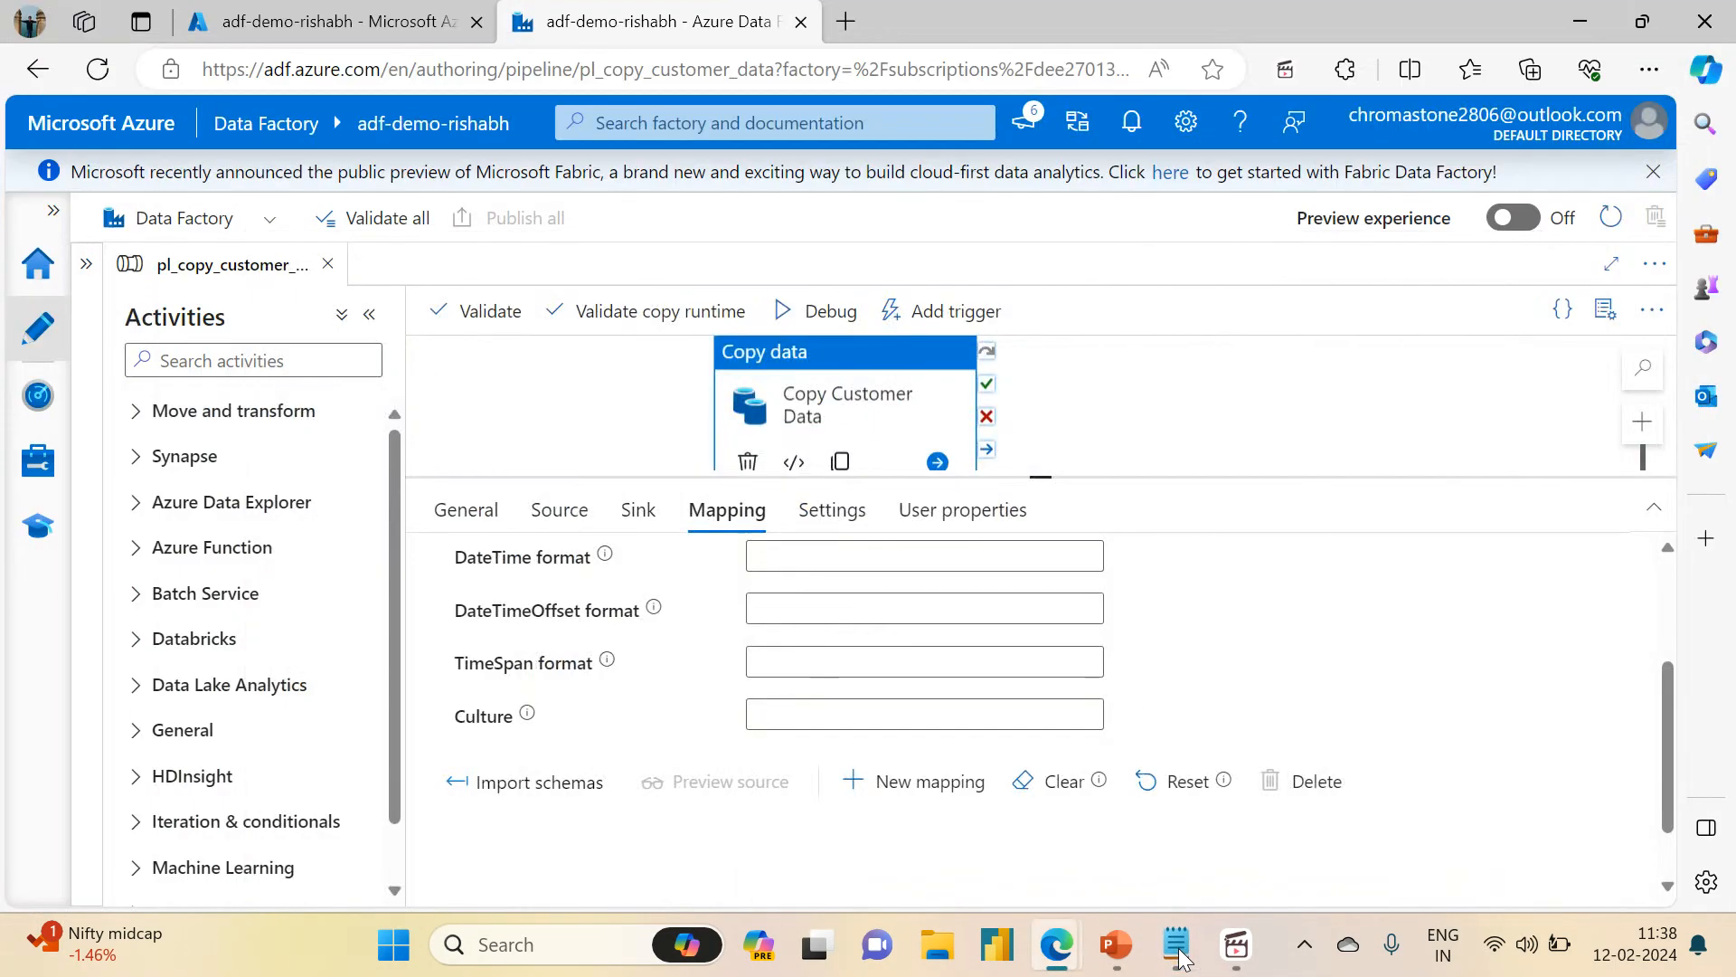
pyautogui.moveTo(1671, 747); pyautogui.dragTo(1490, 516)
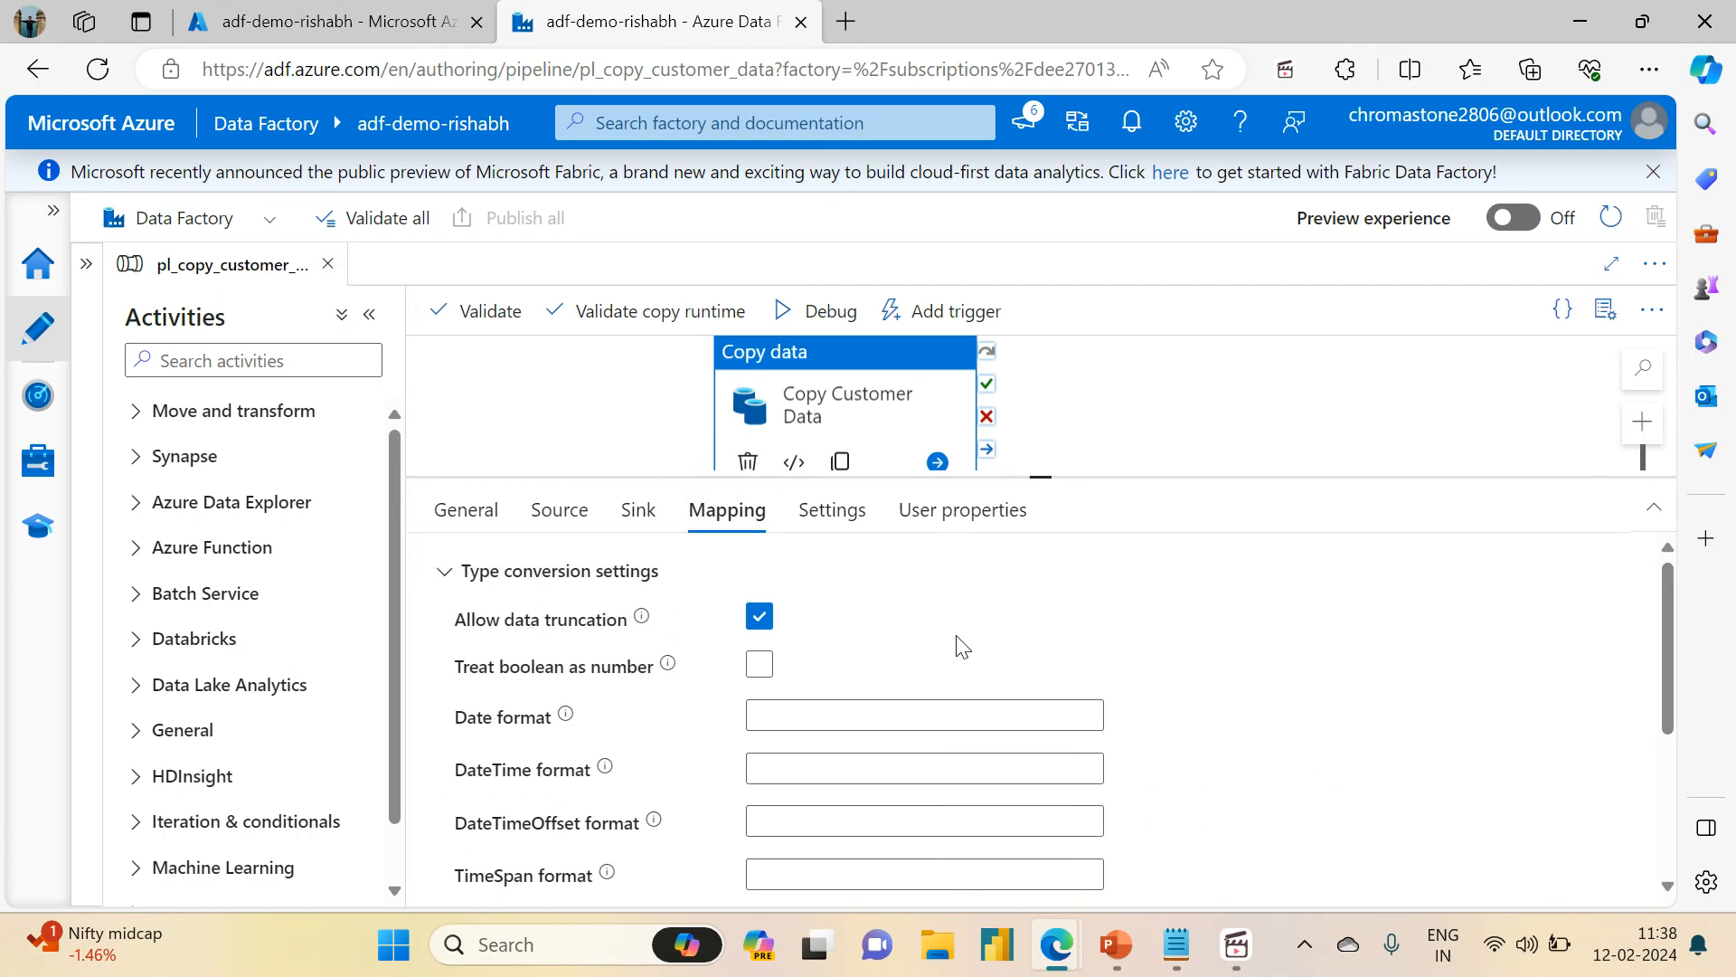
# - Examine the maximum data integration unit choices in the copy activity's settings
pyautogui.click(827, 510)
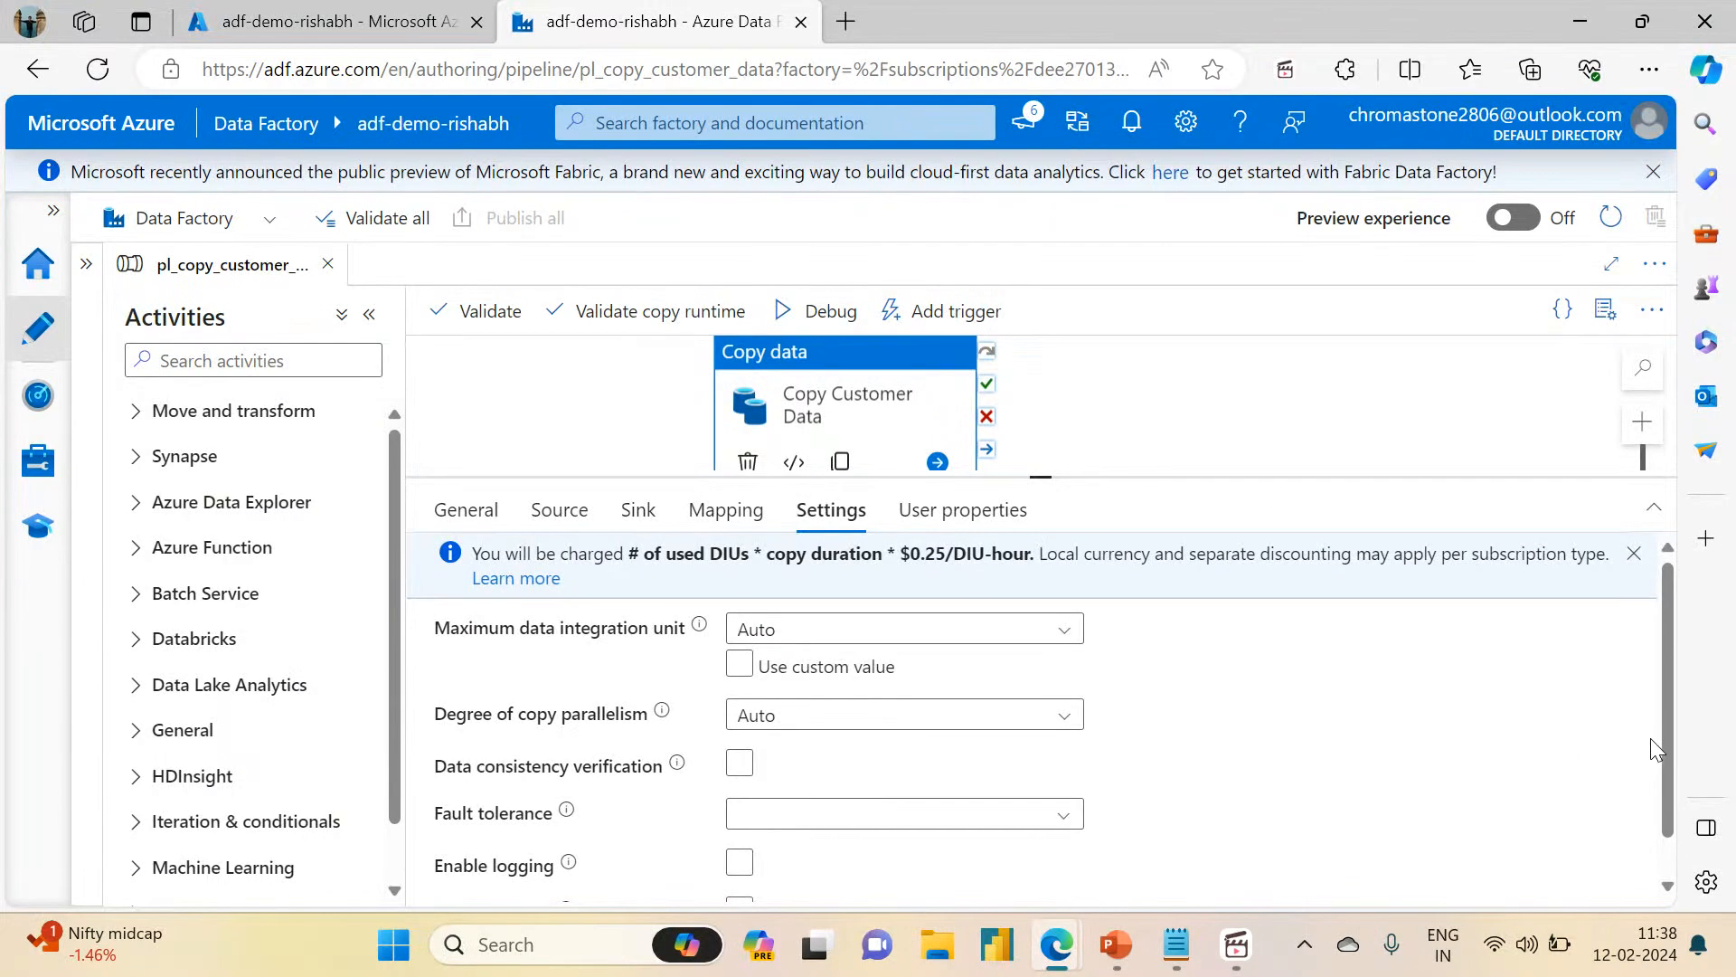
pyautogui.moveTo(1667, 720); pyautogui.dragTo(1636, 606)
pyautogui.moveTo(699, 624)
pyautogui.click(778, 636)
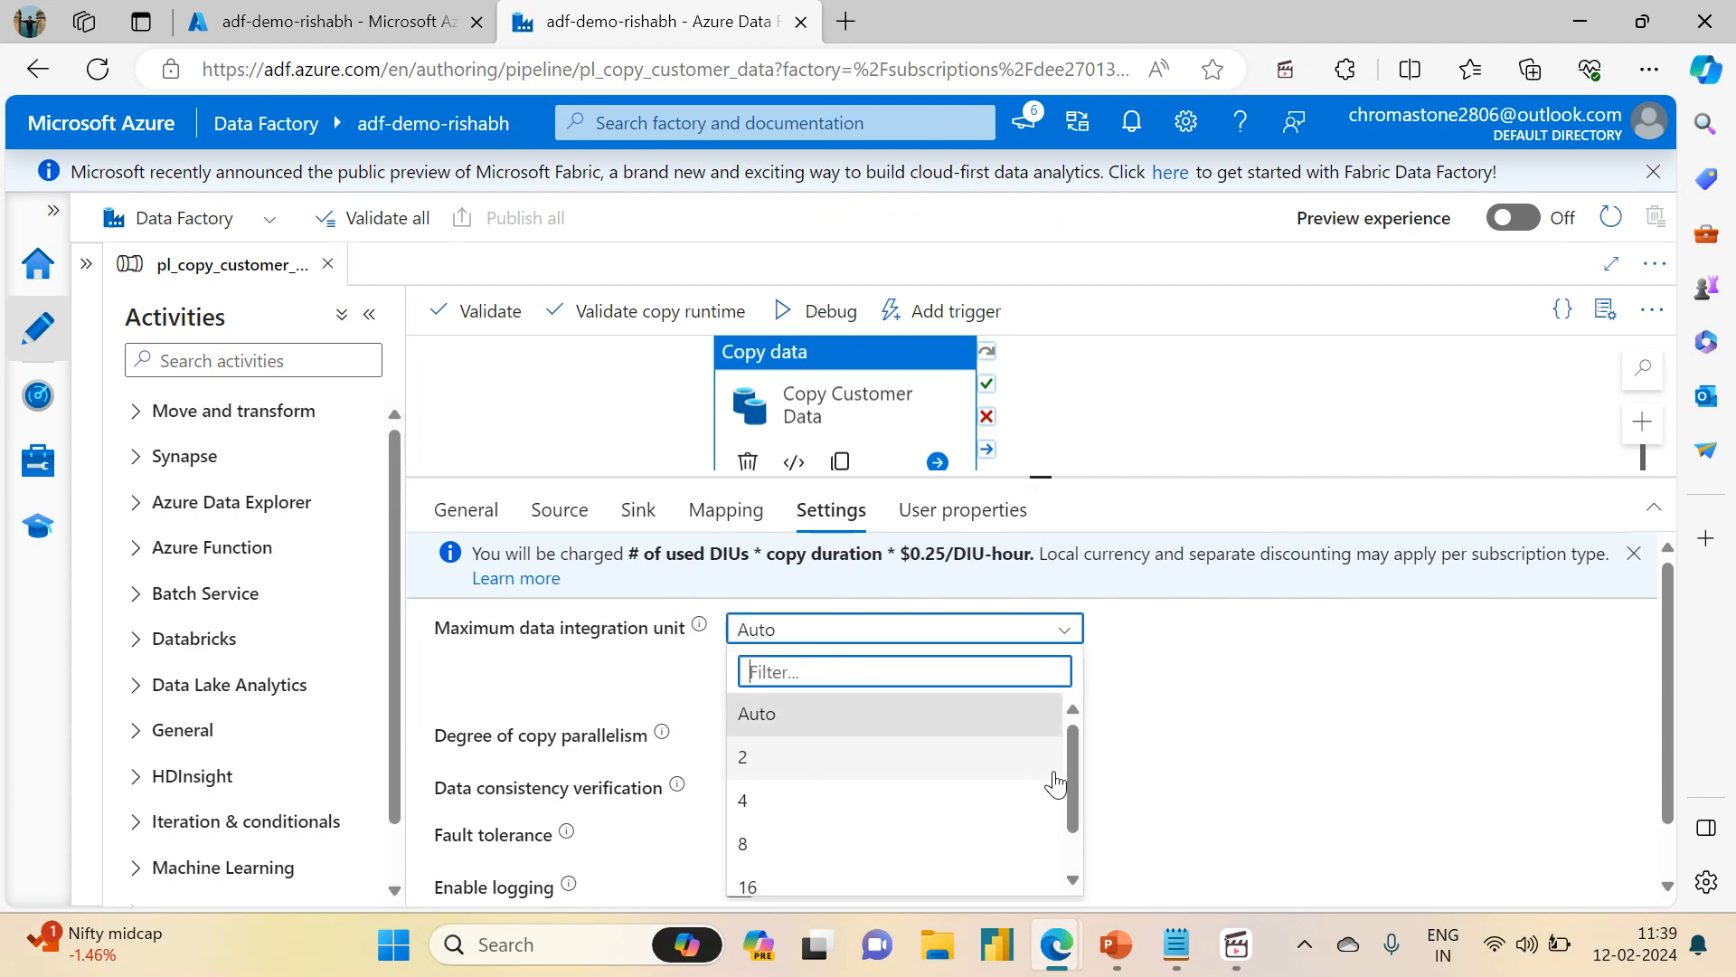
pyautogui.moveTo(1073, 773); pyautogui.dragTo(1093, 873)
pyautogui.click(1219, 769)
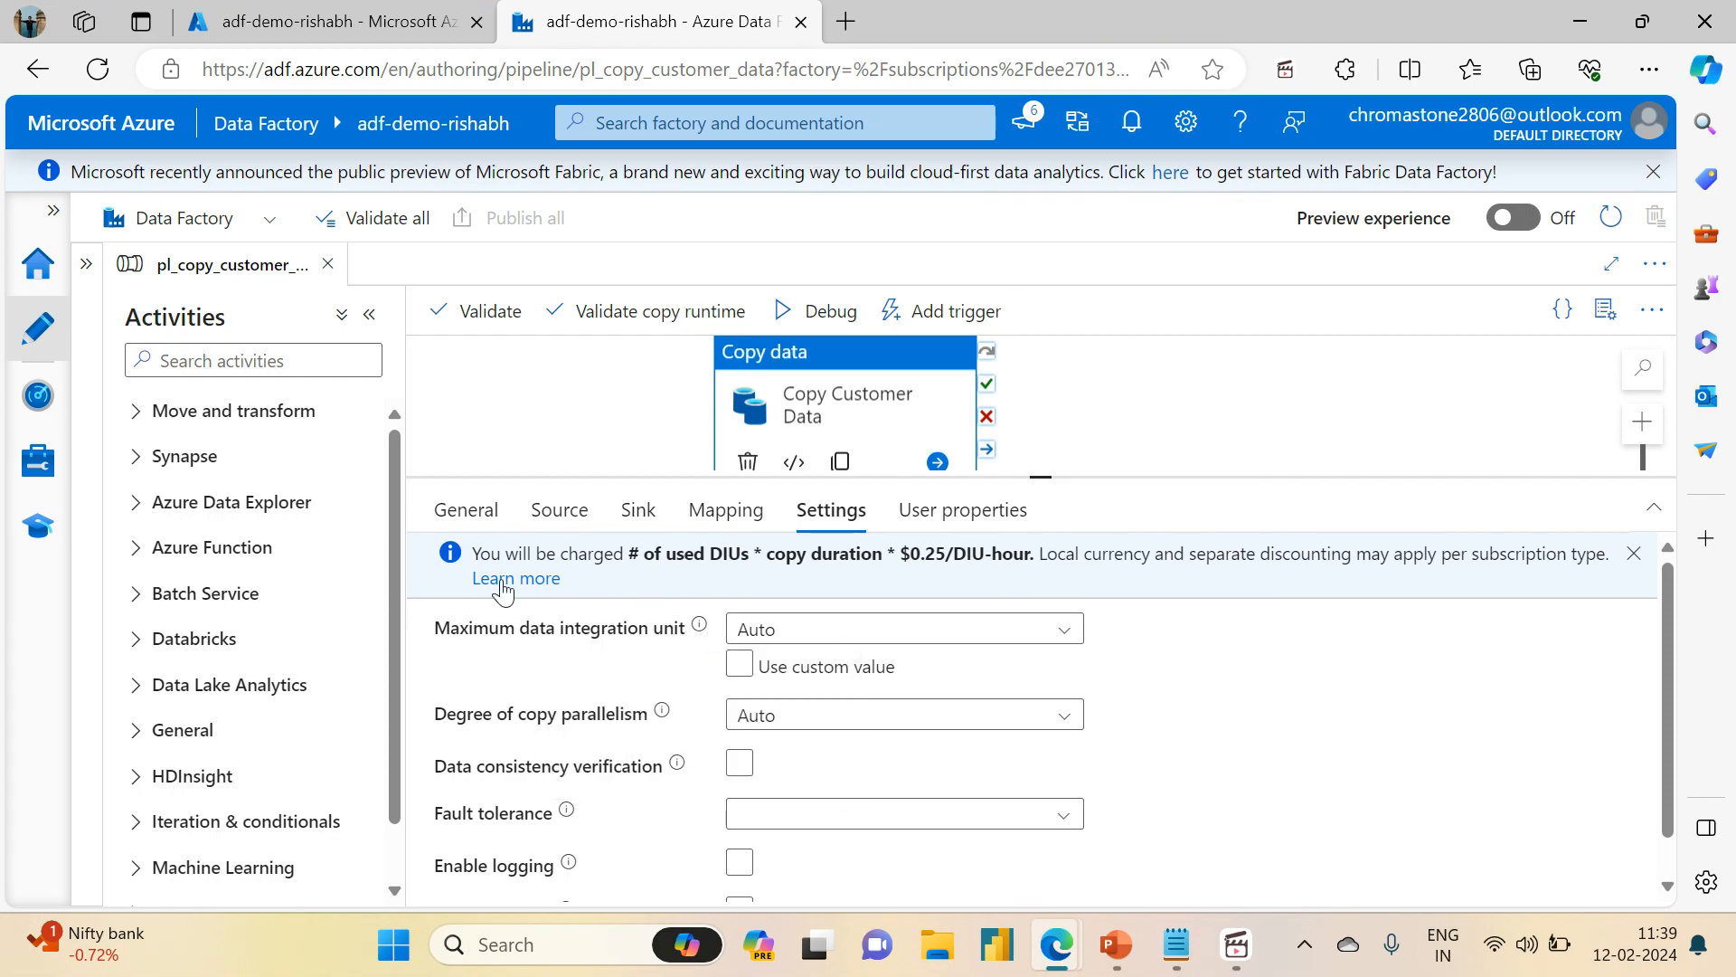
pyautogui.click(775, 641)
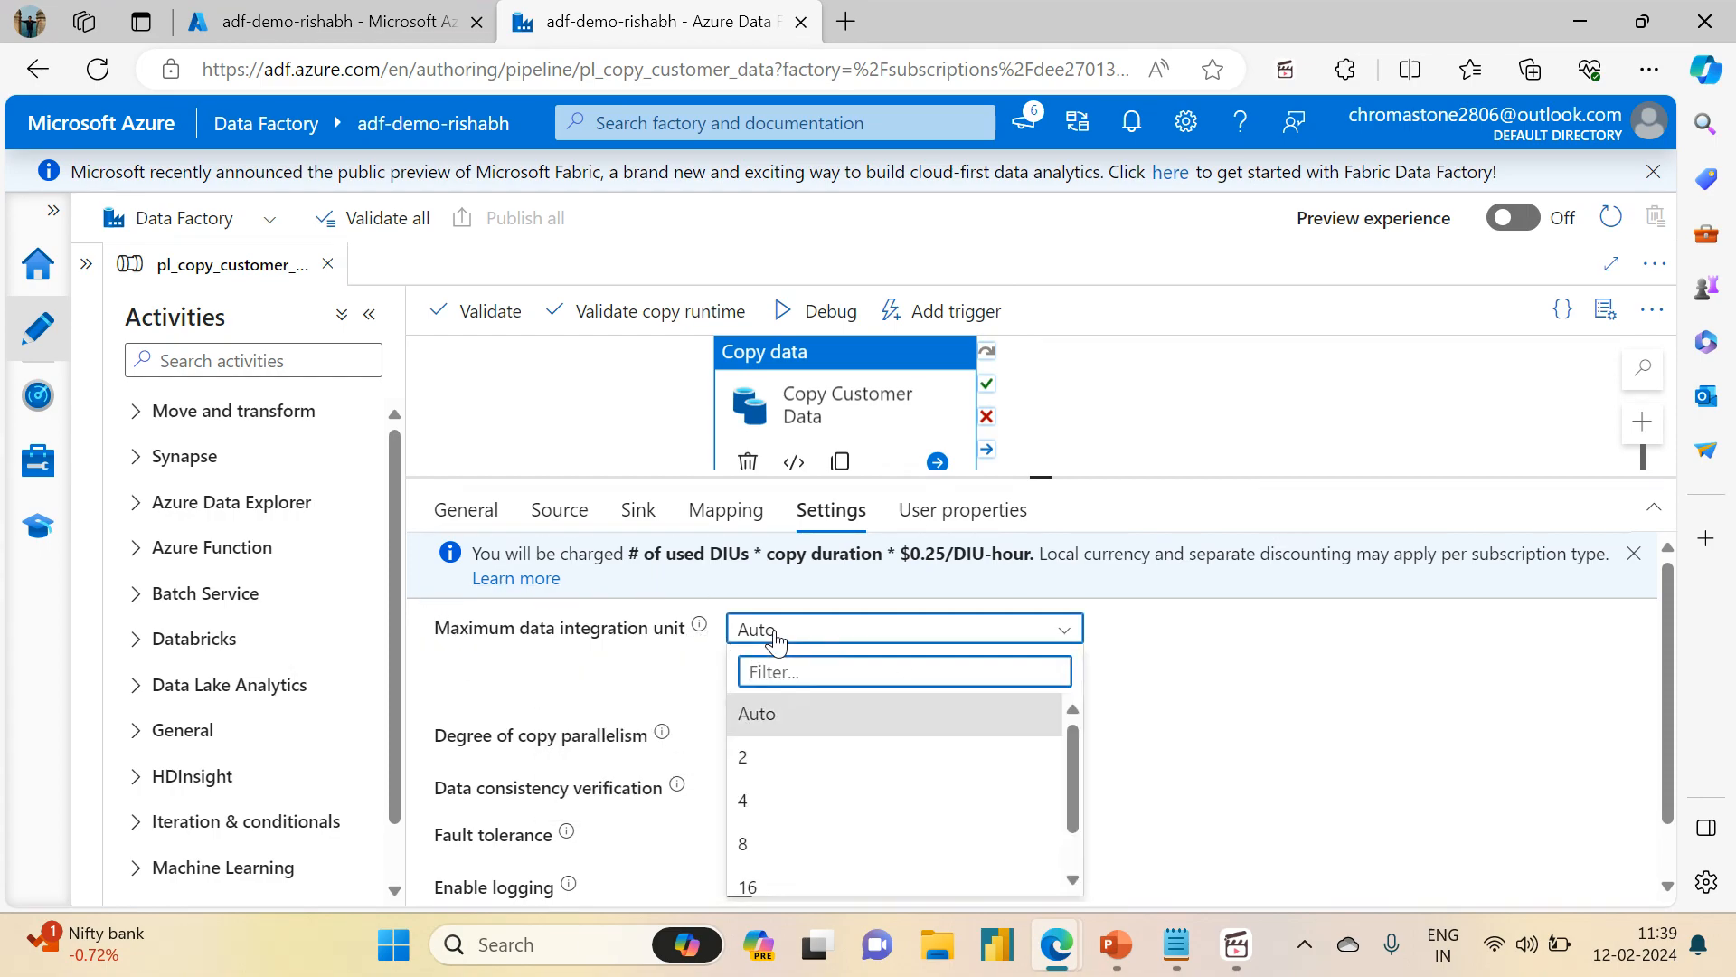
pyautogui.click(776, 641)
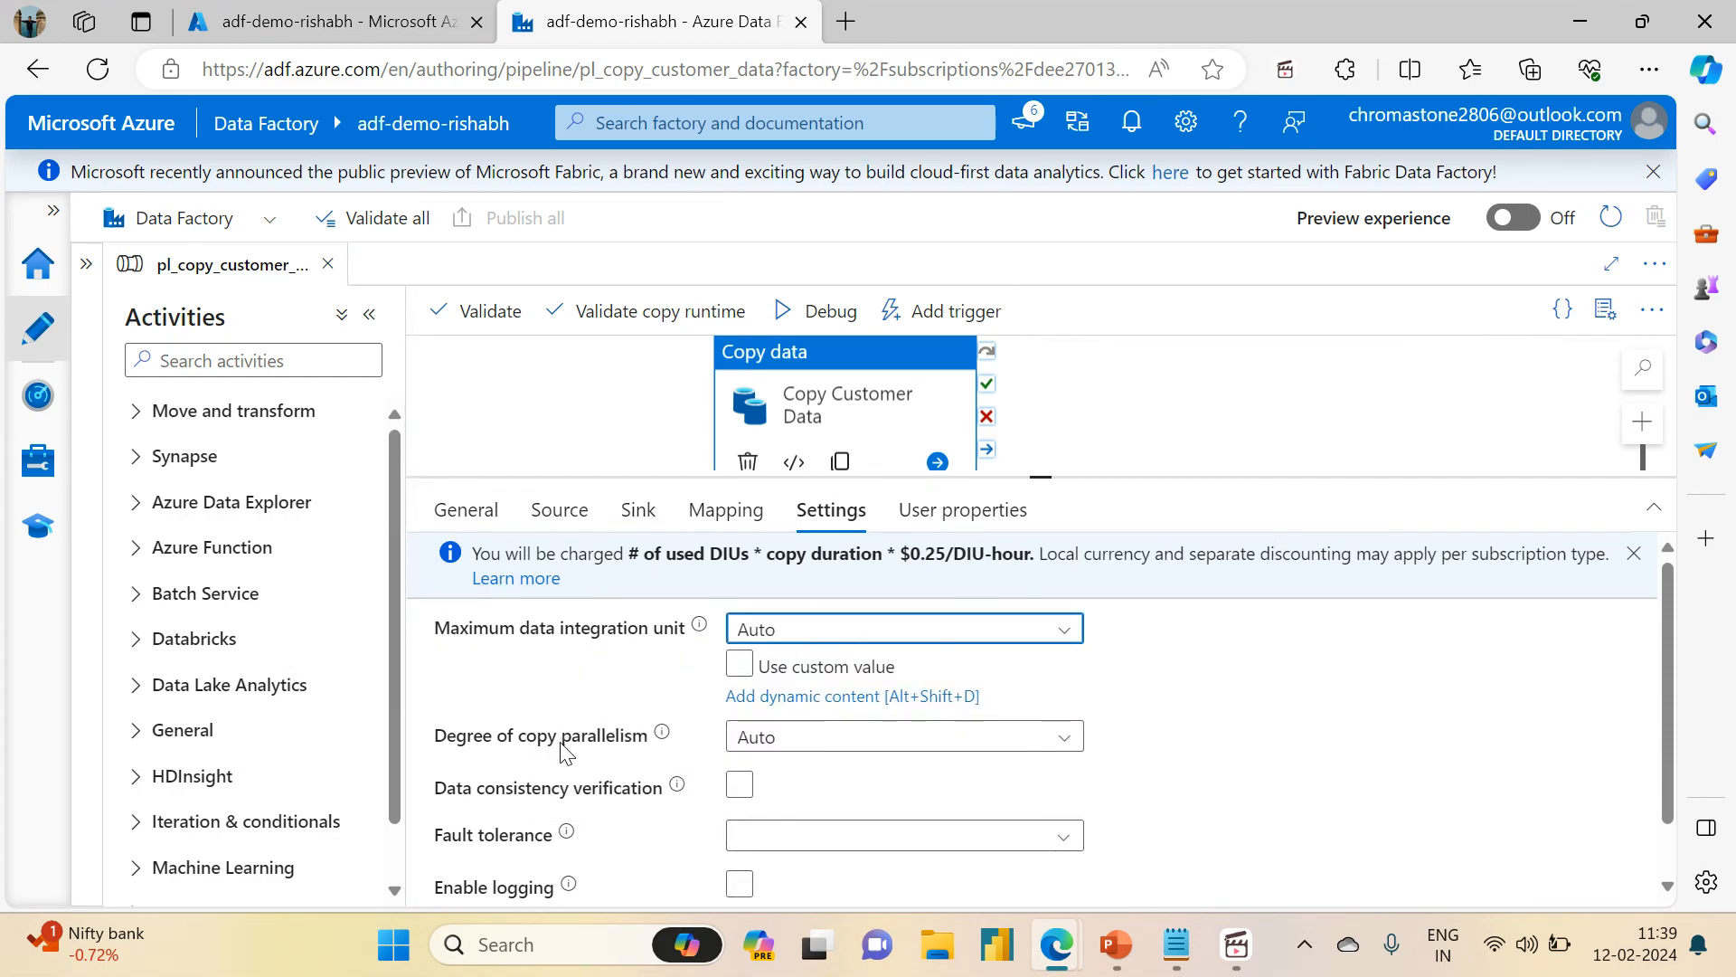
# - Read the explanations for degree of copy parallelism, data consistency verification and fault tolerance
pyautogui.click(658, 731)
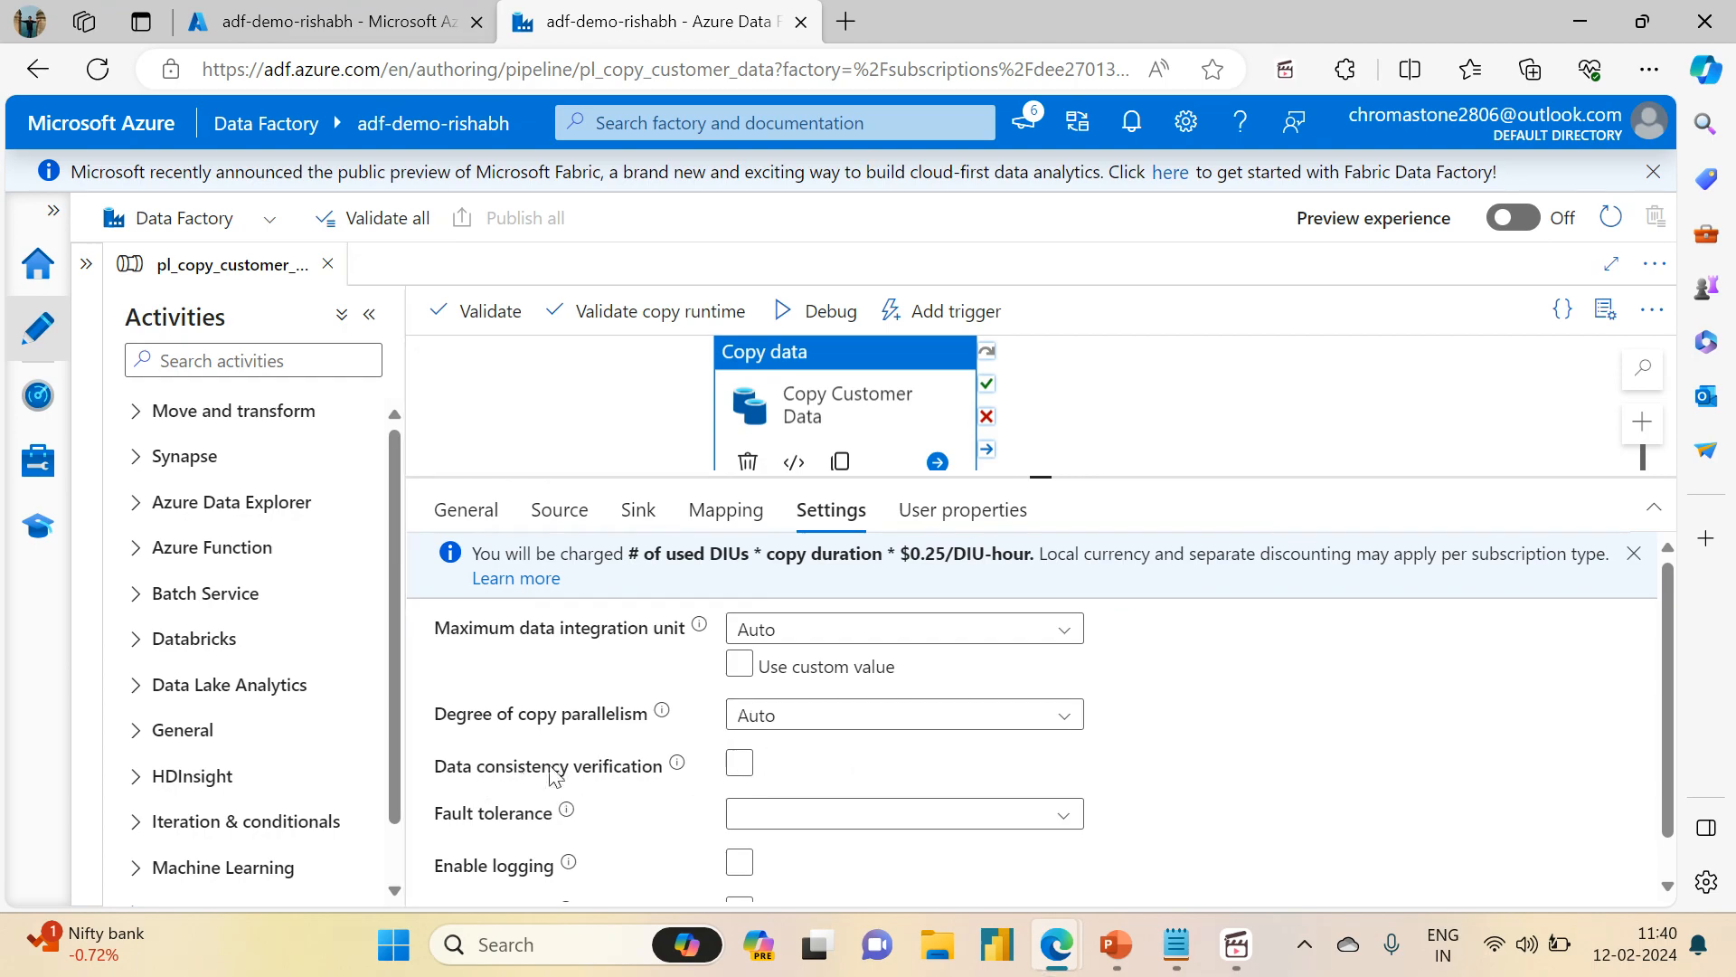
pyautogui.moveTo(677, 776)
pyautogui.moveTo(570, 815)
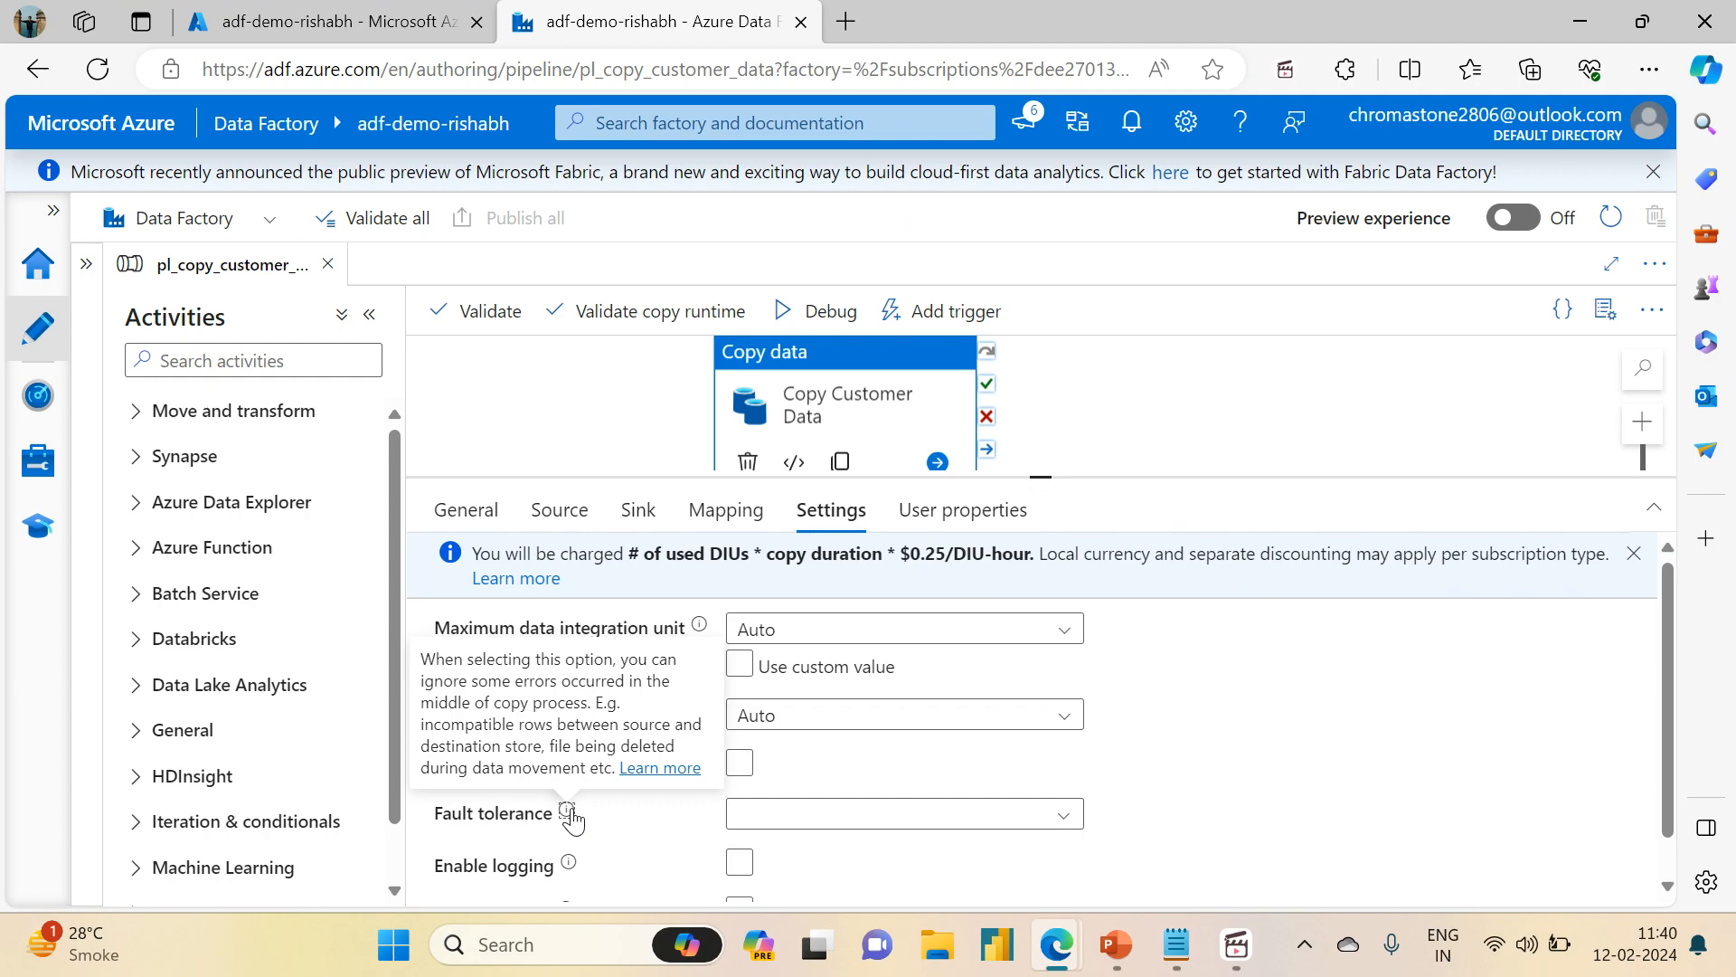
# - Examine the fault tolerance skip options and the logging and staging settings of the copy activity
pyautogui.click(821, 817)
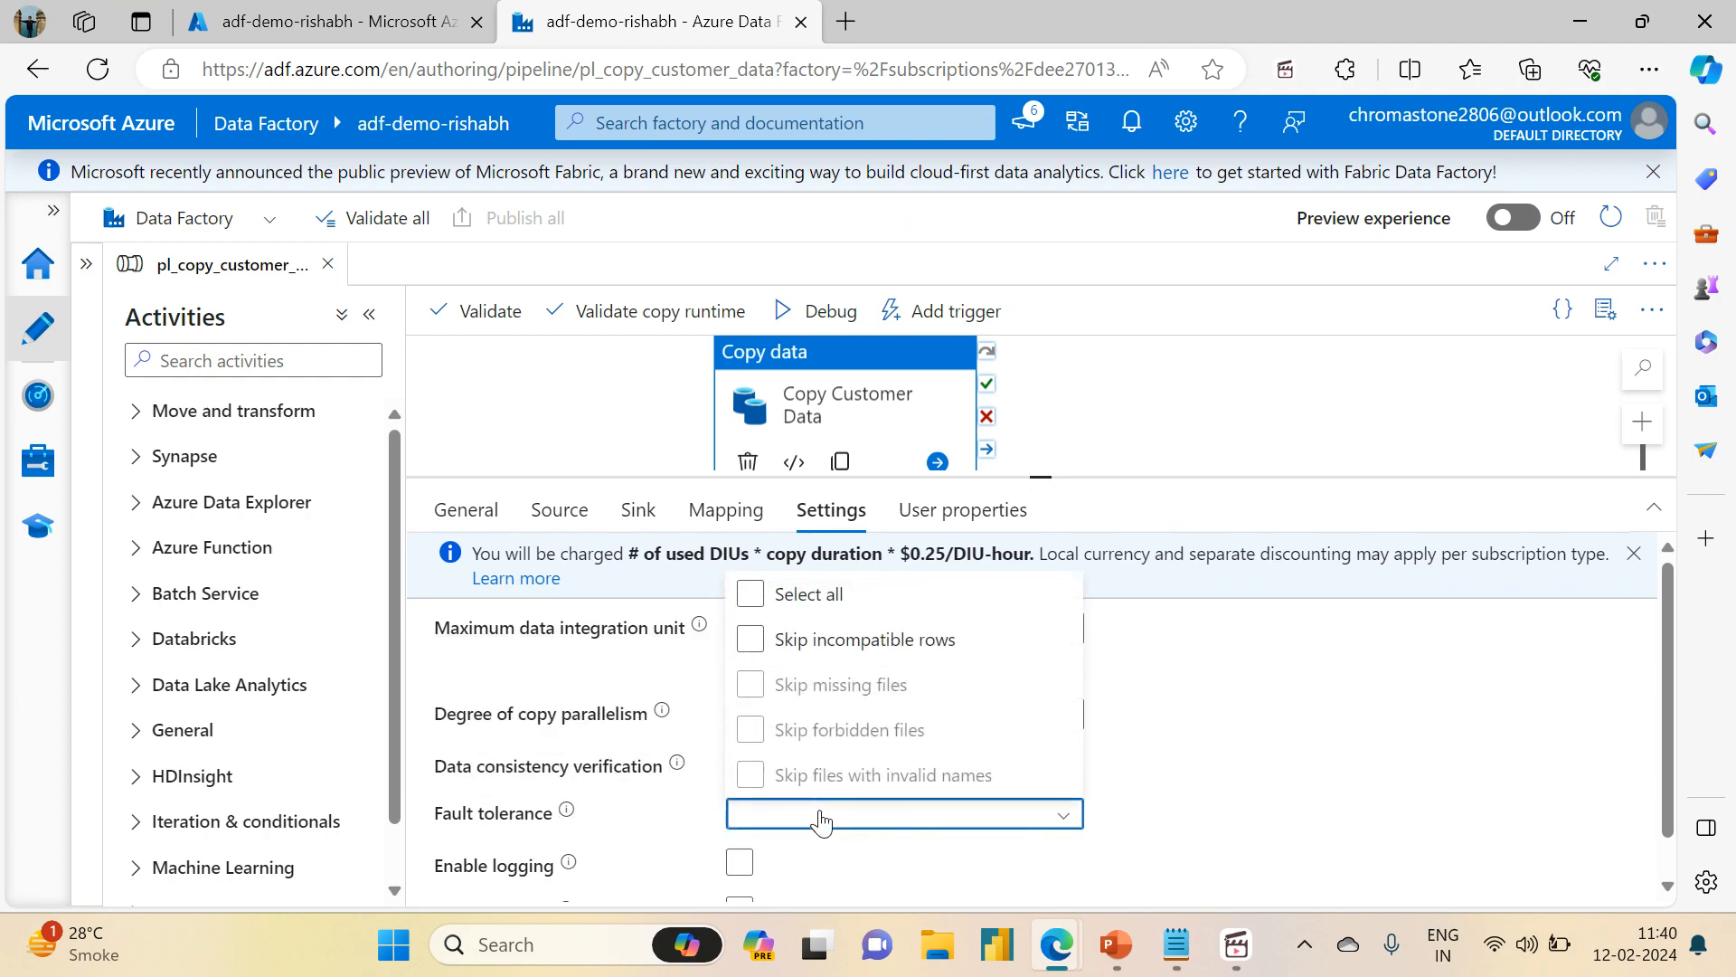
pyautogui.click(753, 642)
pyautogui.click(754, 599)
pyautogui.click(752, 597)
pyautogui.moveTo(868, 775)
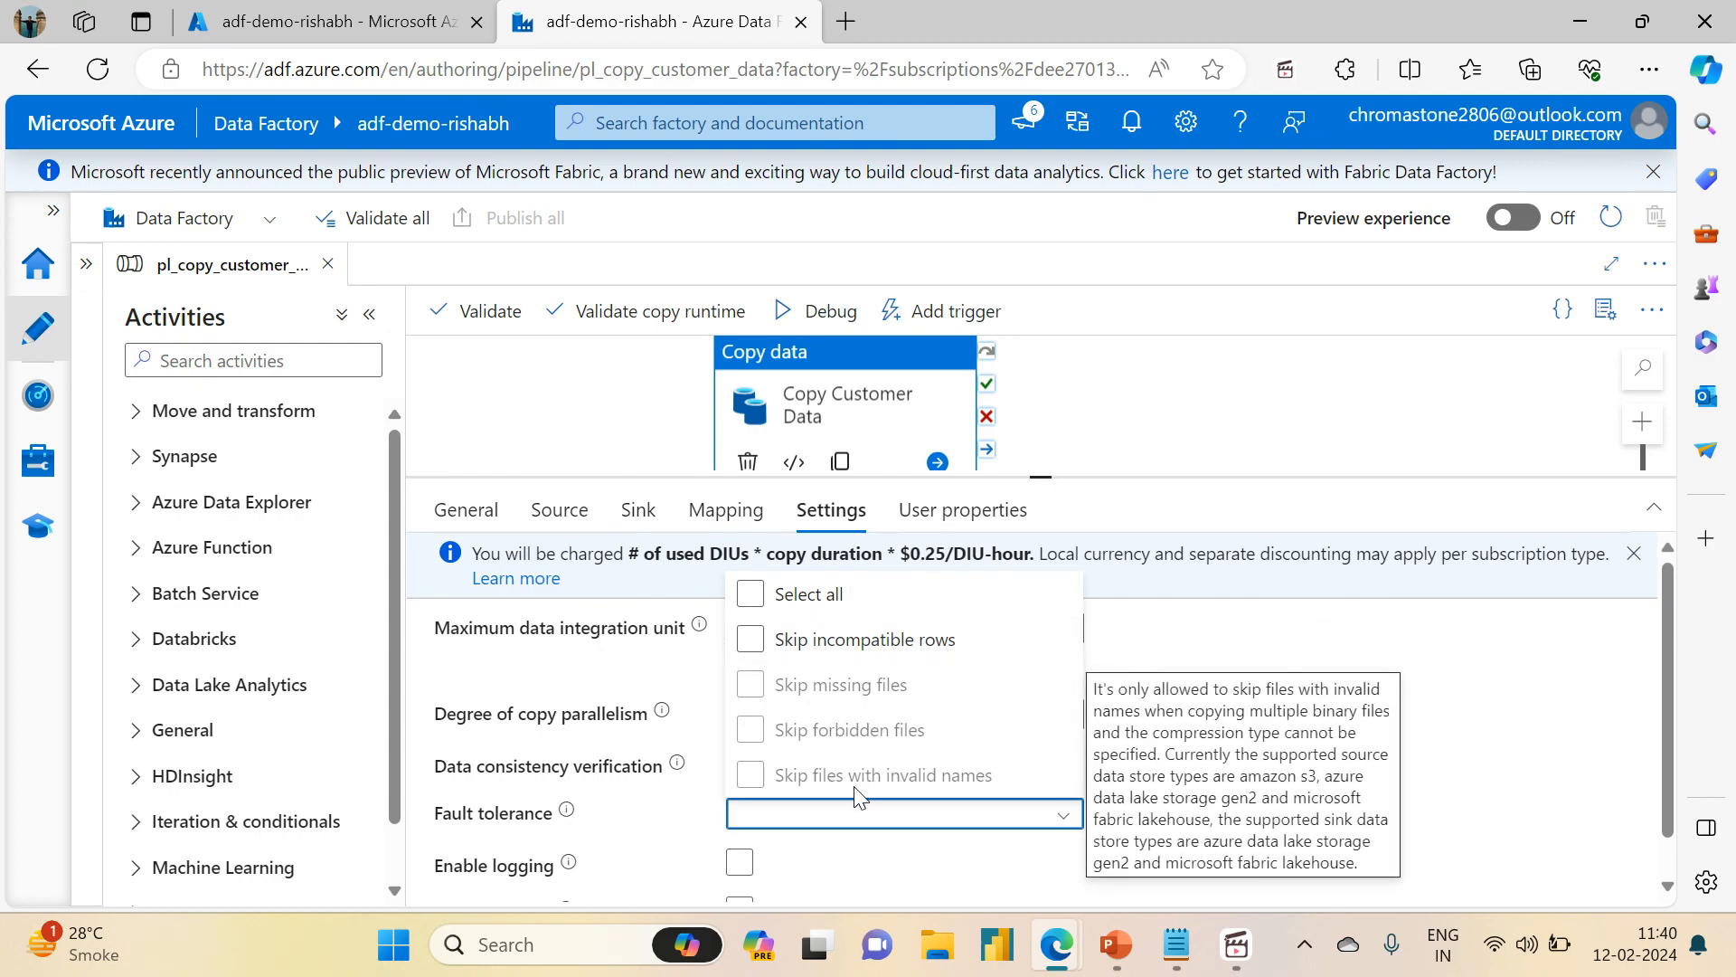
pyautogui.click(1601, 779)
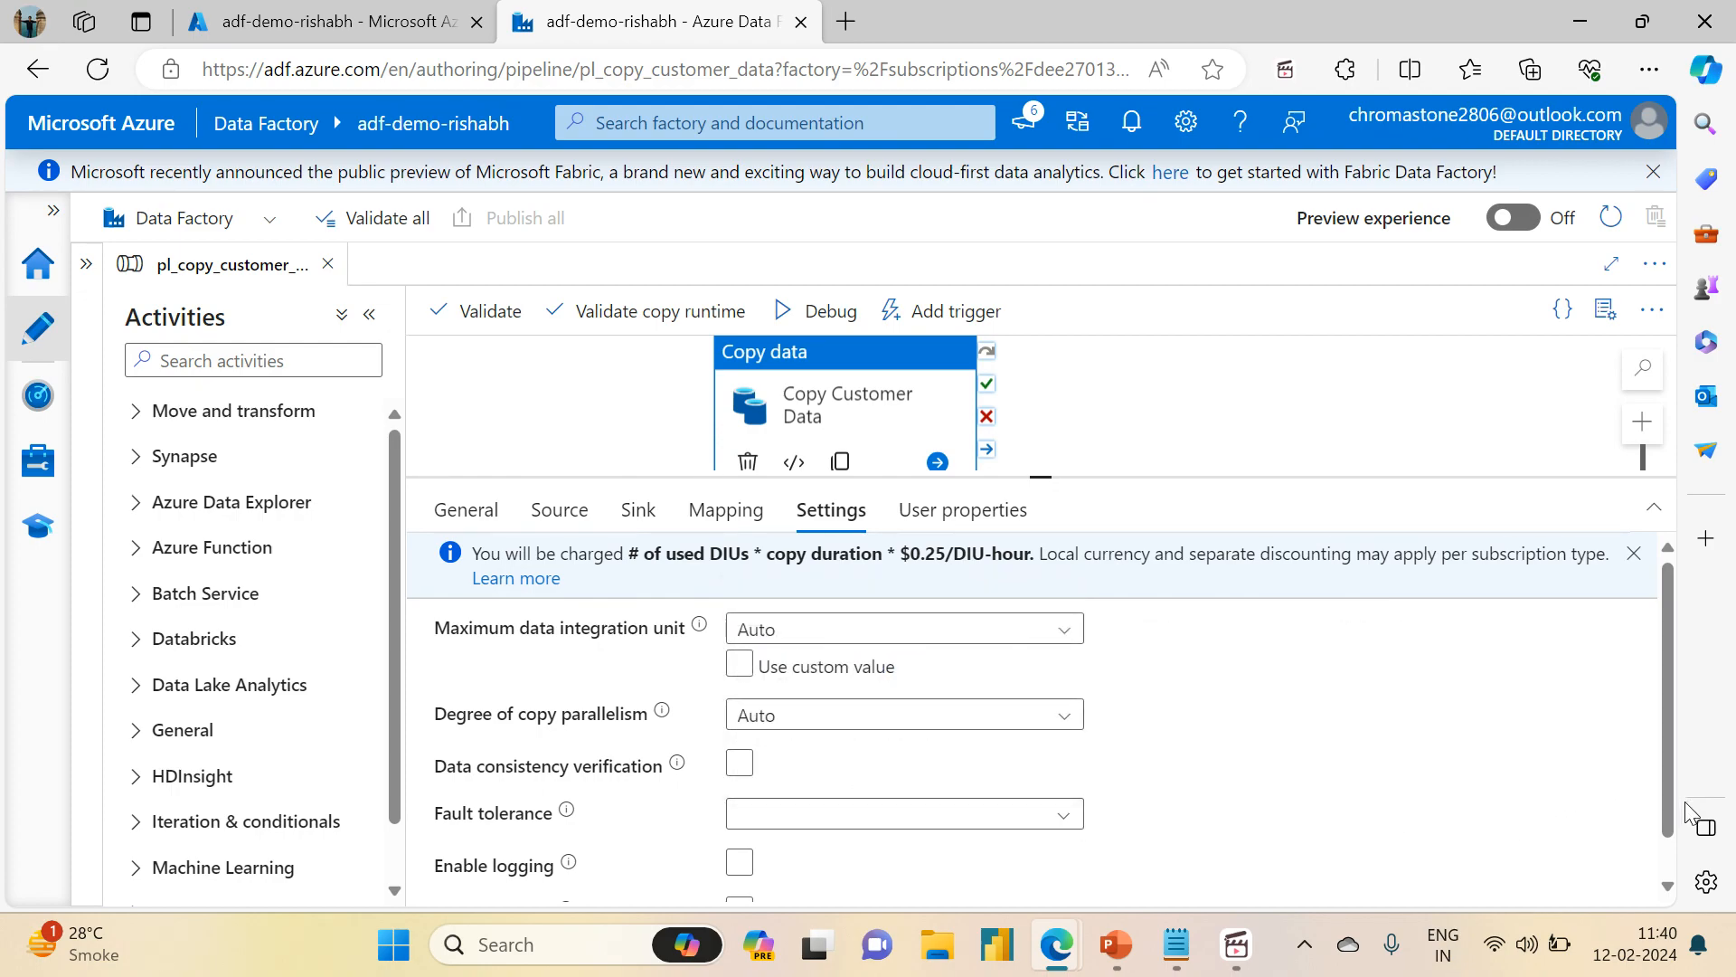
pyautogui.scroll(-1, 1671, 825)
pyautogui.moveTo(569, 825)
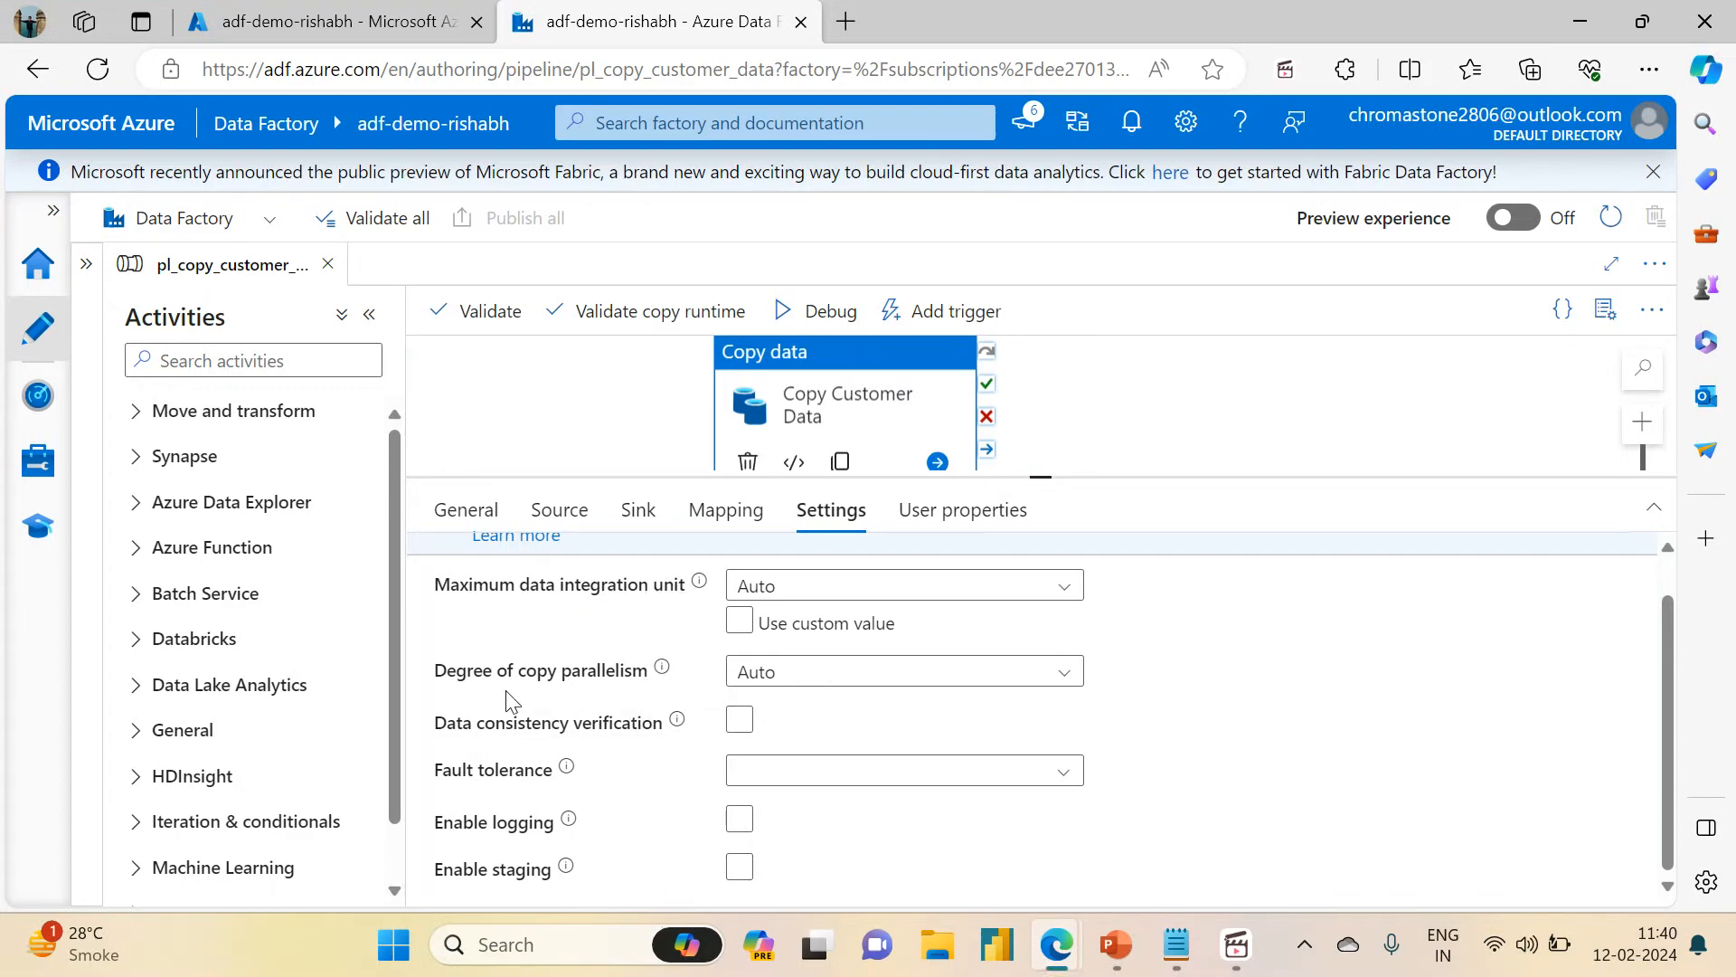
# - Auto-generate the Source and Destination user properties for the Copy Customer Data activity
pyautogui.click(961, 529)
pyautogui.click(623, 583)
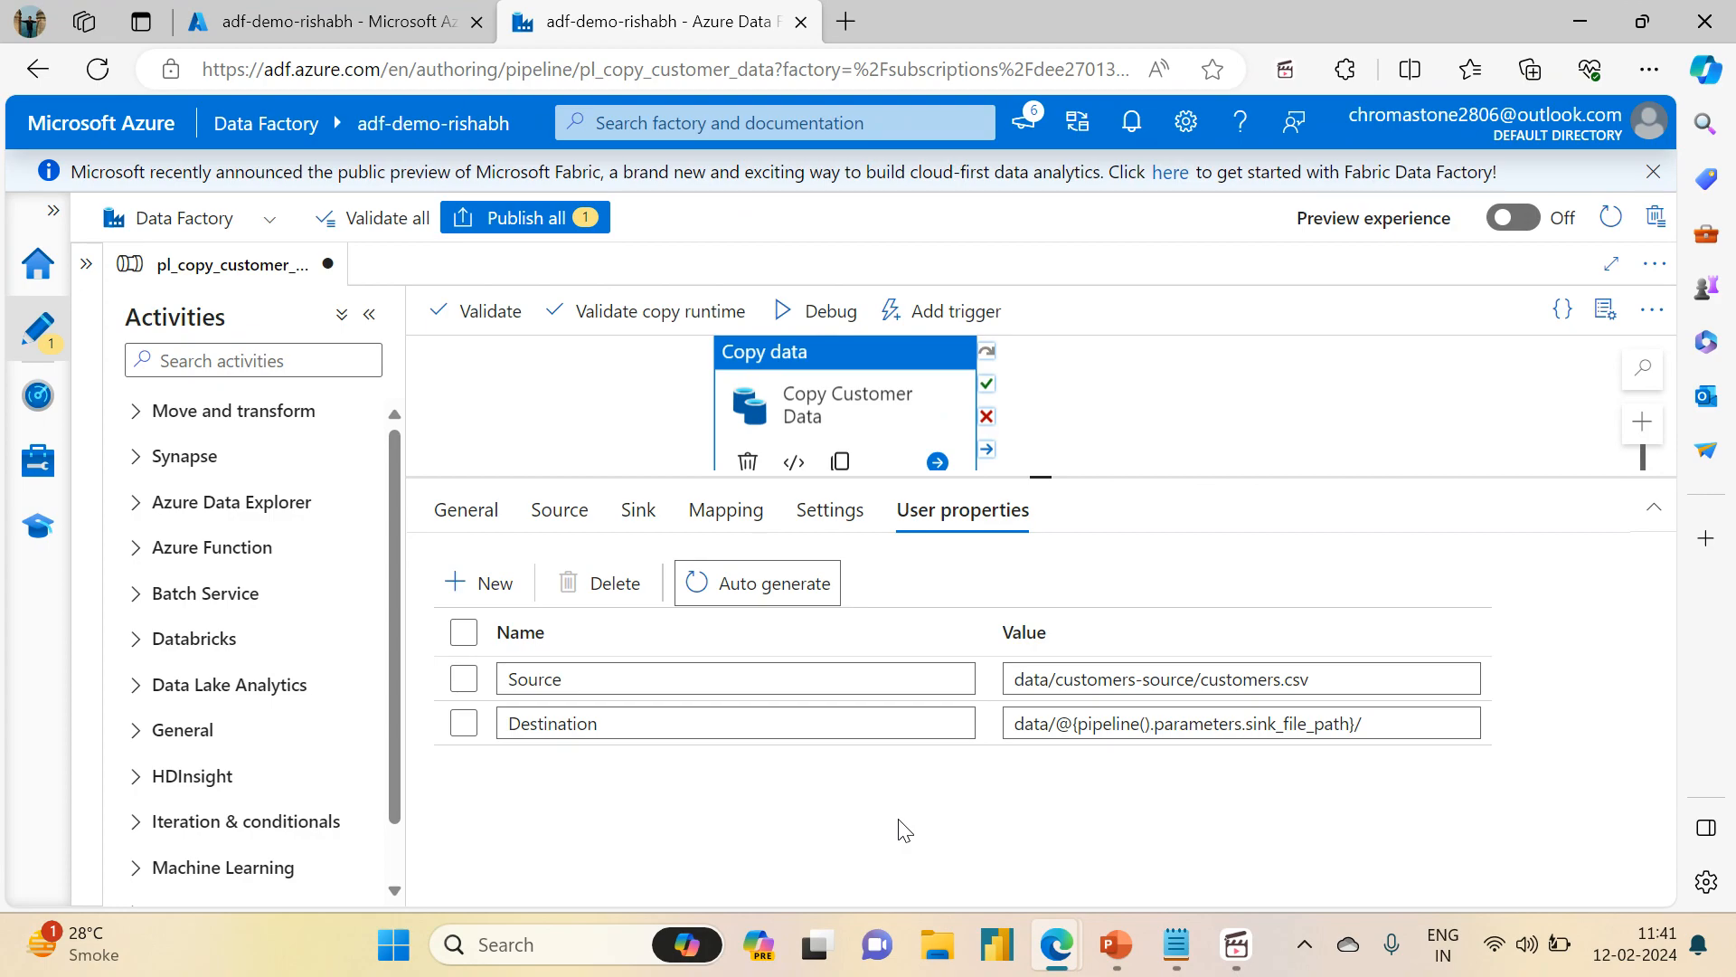
pyautogui.click(827, 509)
pyautogui.click(935, 532)
# - Review the copy activity's settings and mapping again, and collapse the type conversion settings
pyautogui.click(824, 515)
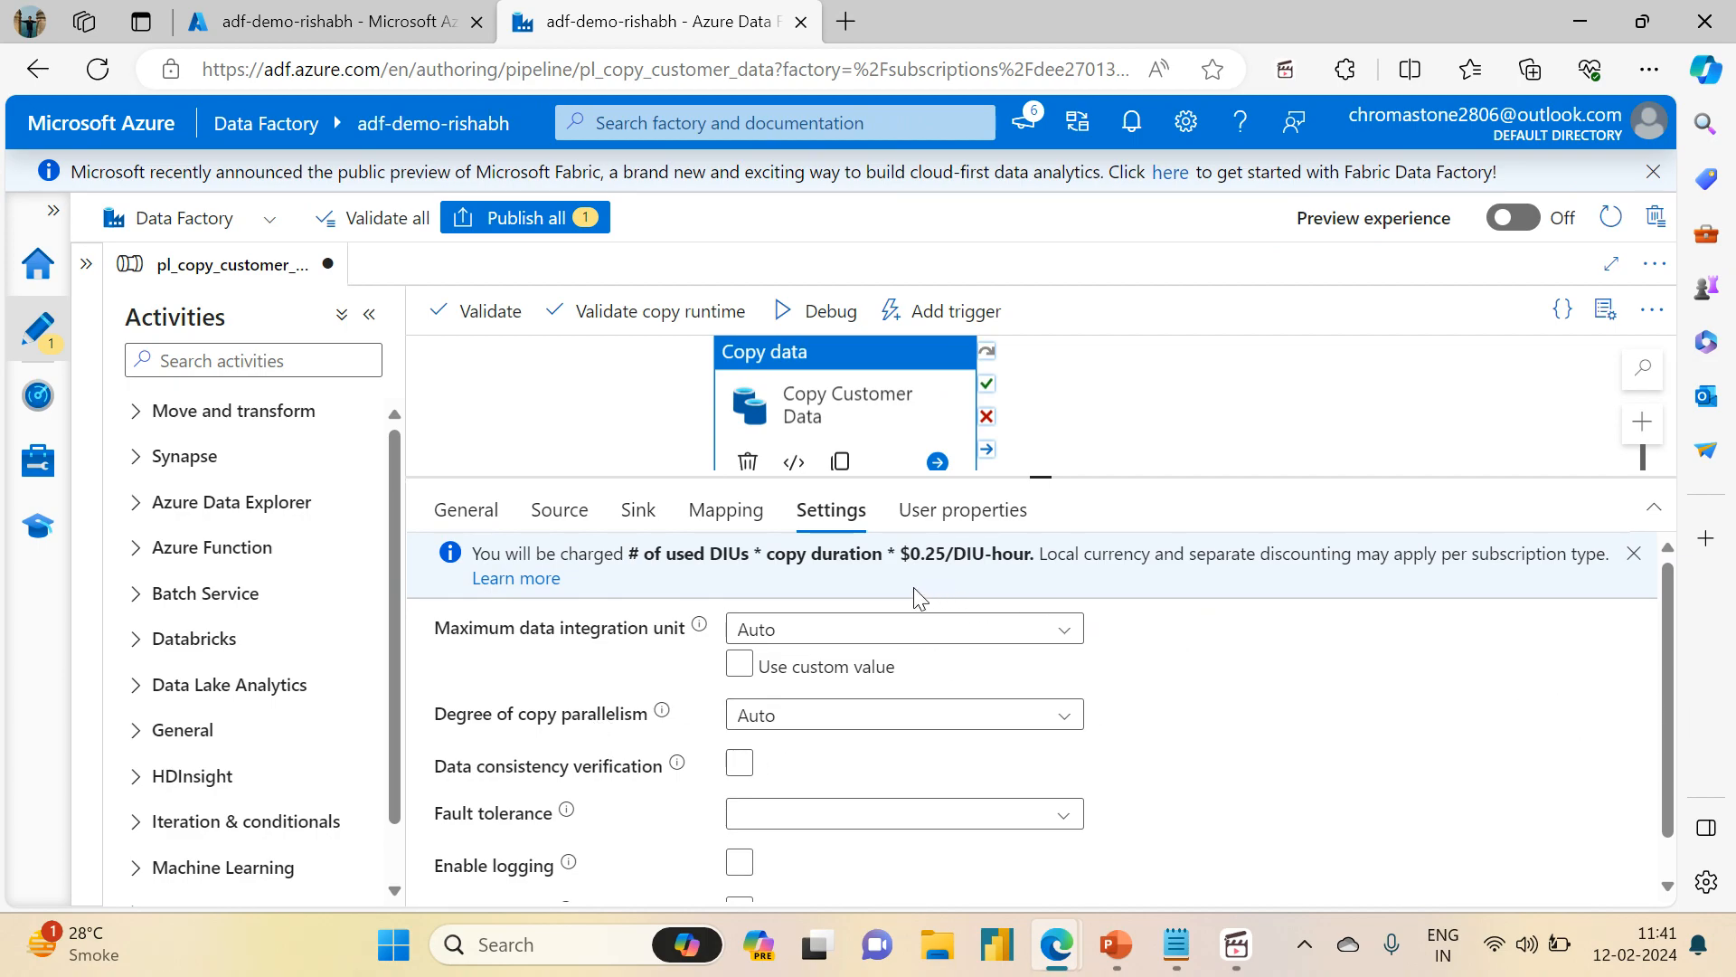
pyautogui.moveTo(1669, 664); pyautogui.dragTo(1606, 526)
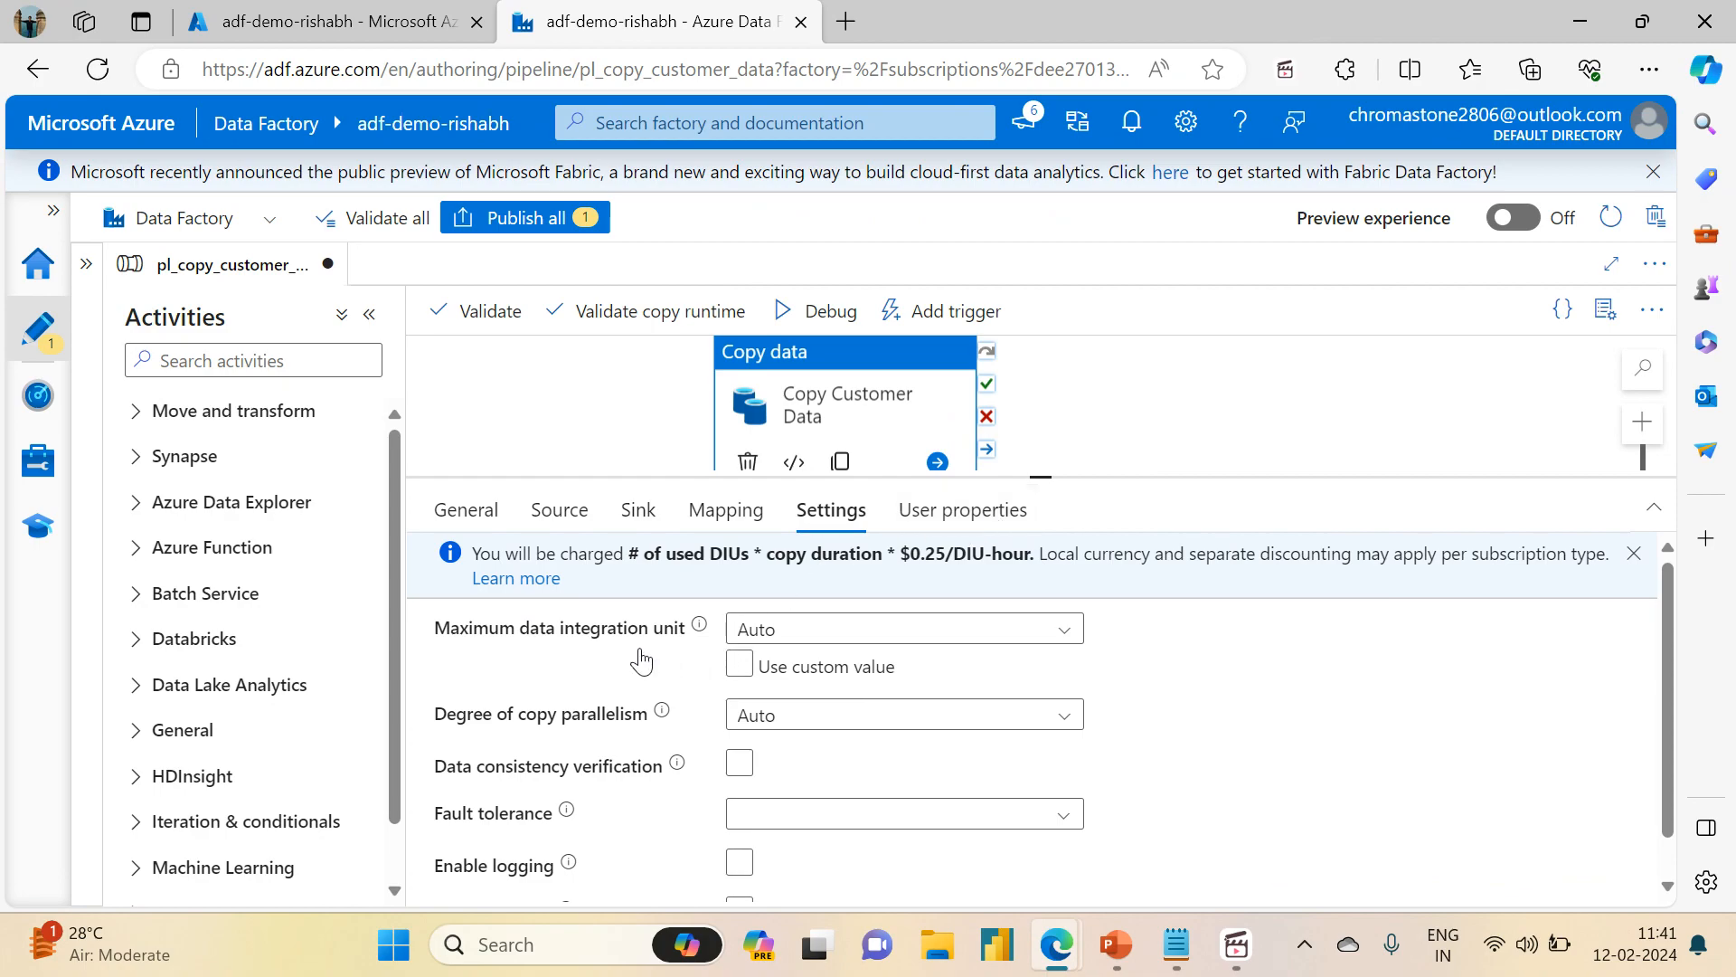
pyautogui.moveTo(1657, 680); pyautogui.dragTo(1658, 760)
pyautogui.click(1465, 833)
pyautogui.scroll(-2, 1671, 823)
pyautogui.scroll(2, 1671, 823)
pyautogui.click(724, 521)
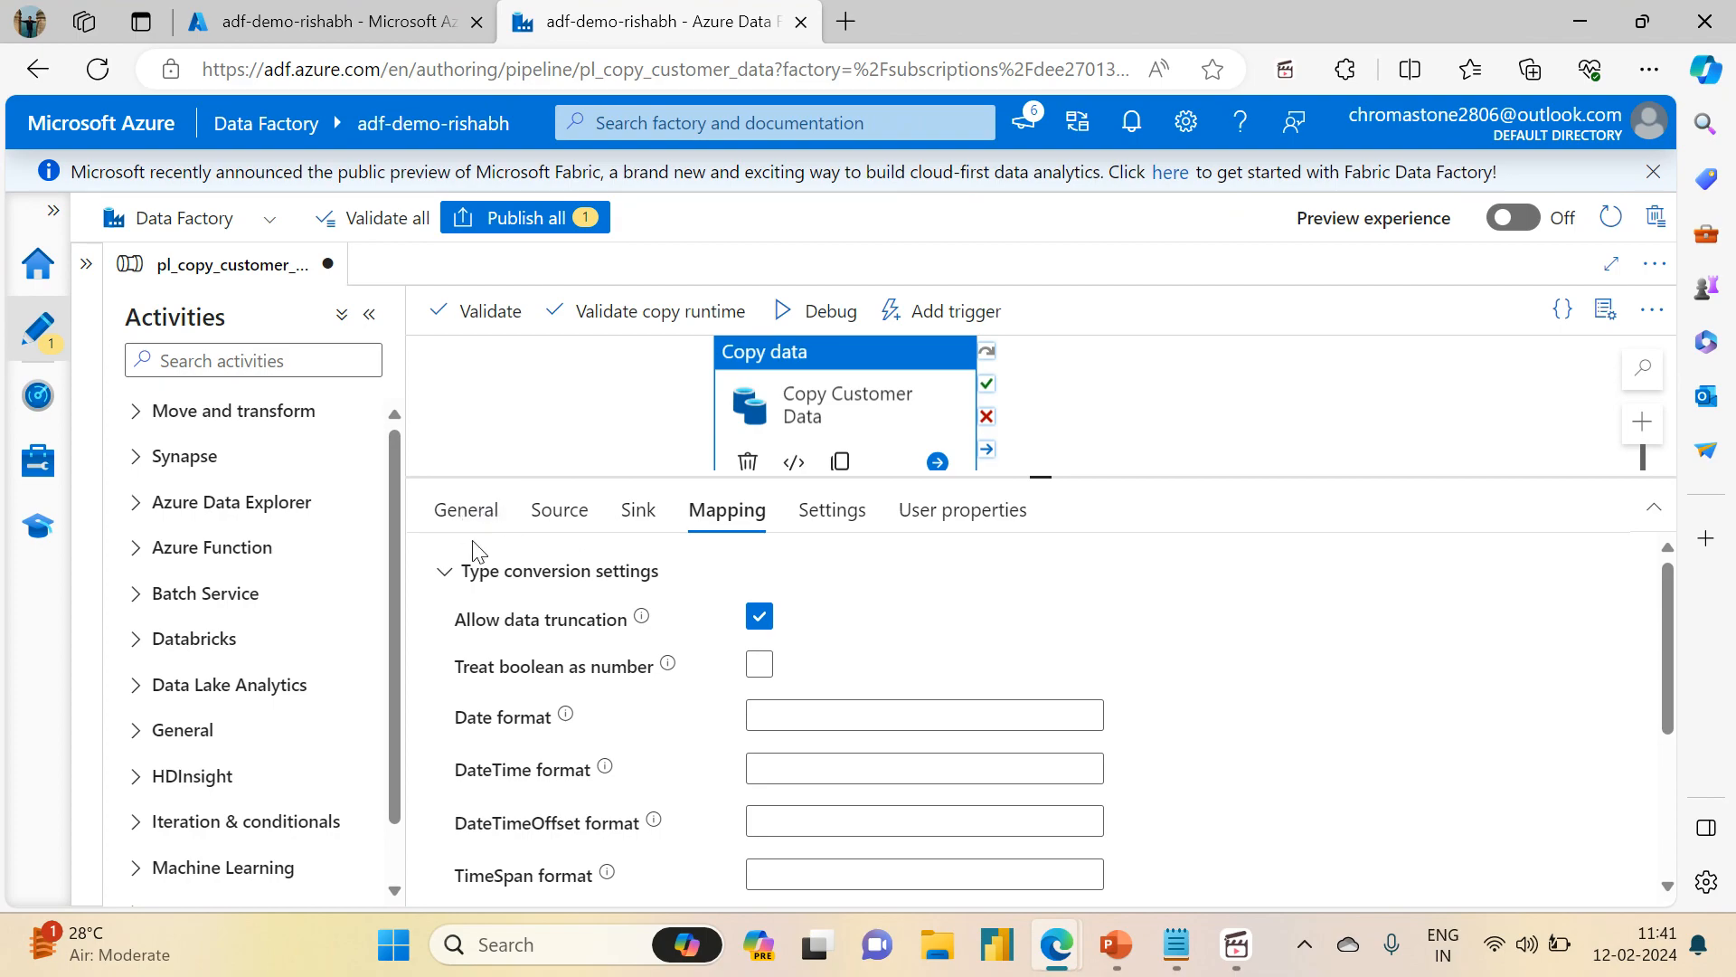
pyautogui.click(445, 583)
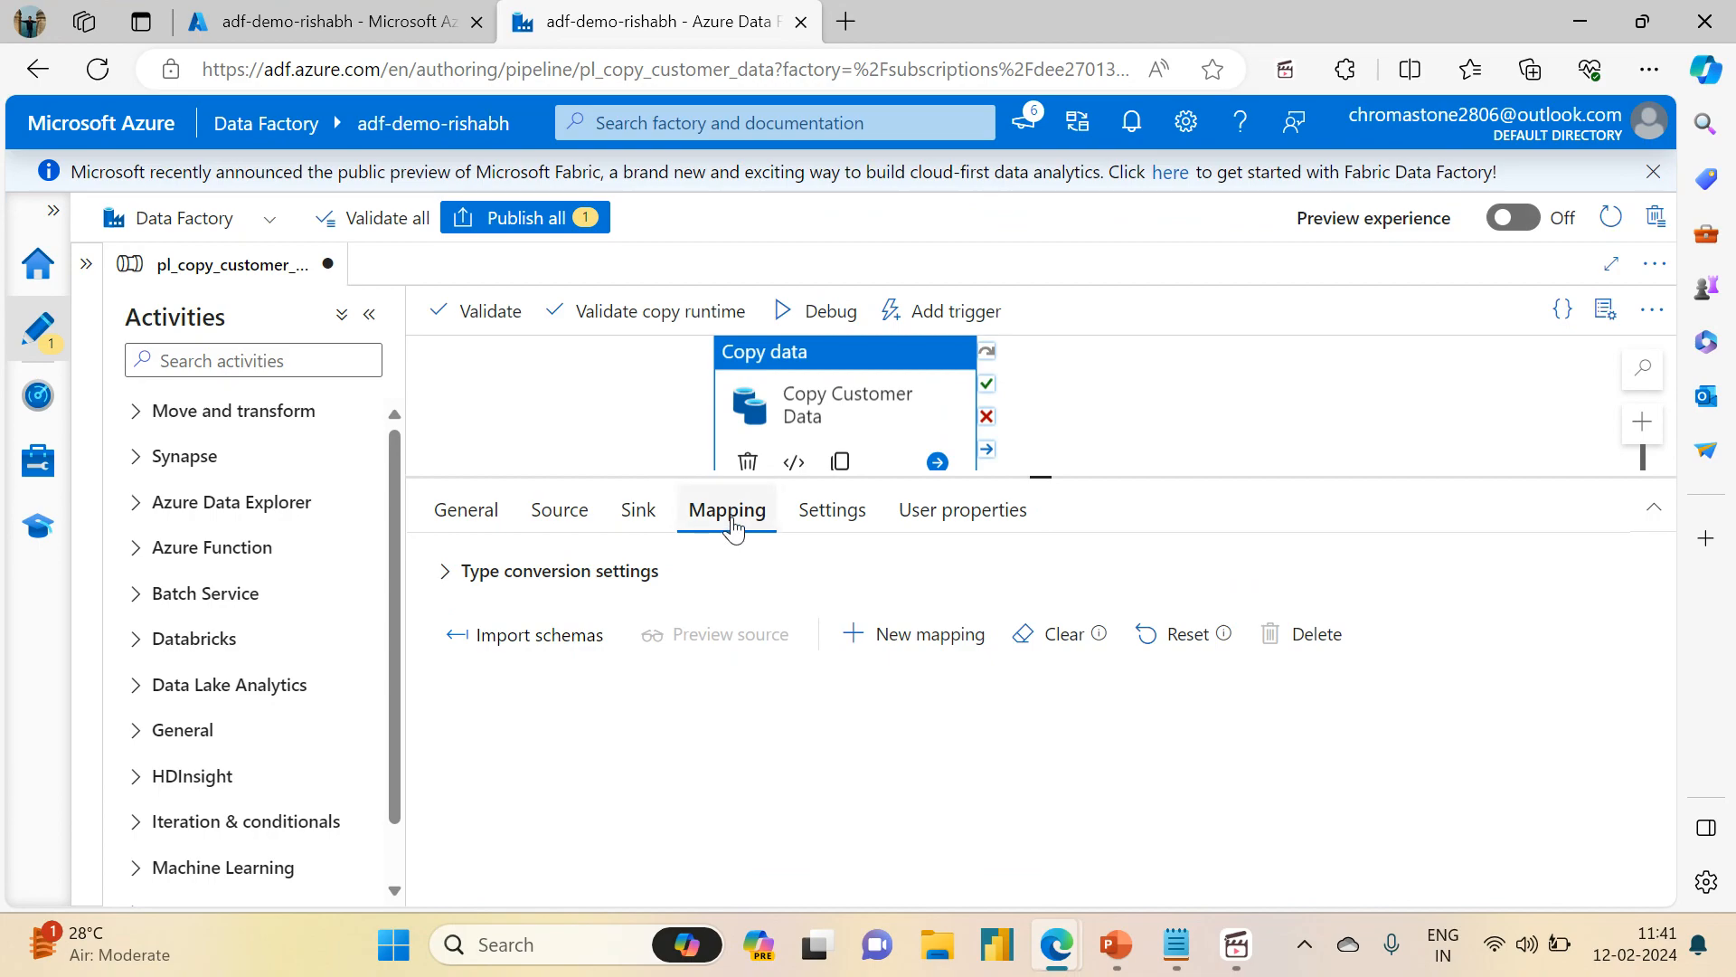
# - Switch to the Azure portal and search the Marketplace for azure SQL to create a resource in the azuredatafactoryrg resource group
pyautogui.click(342, 23)
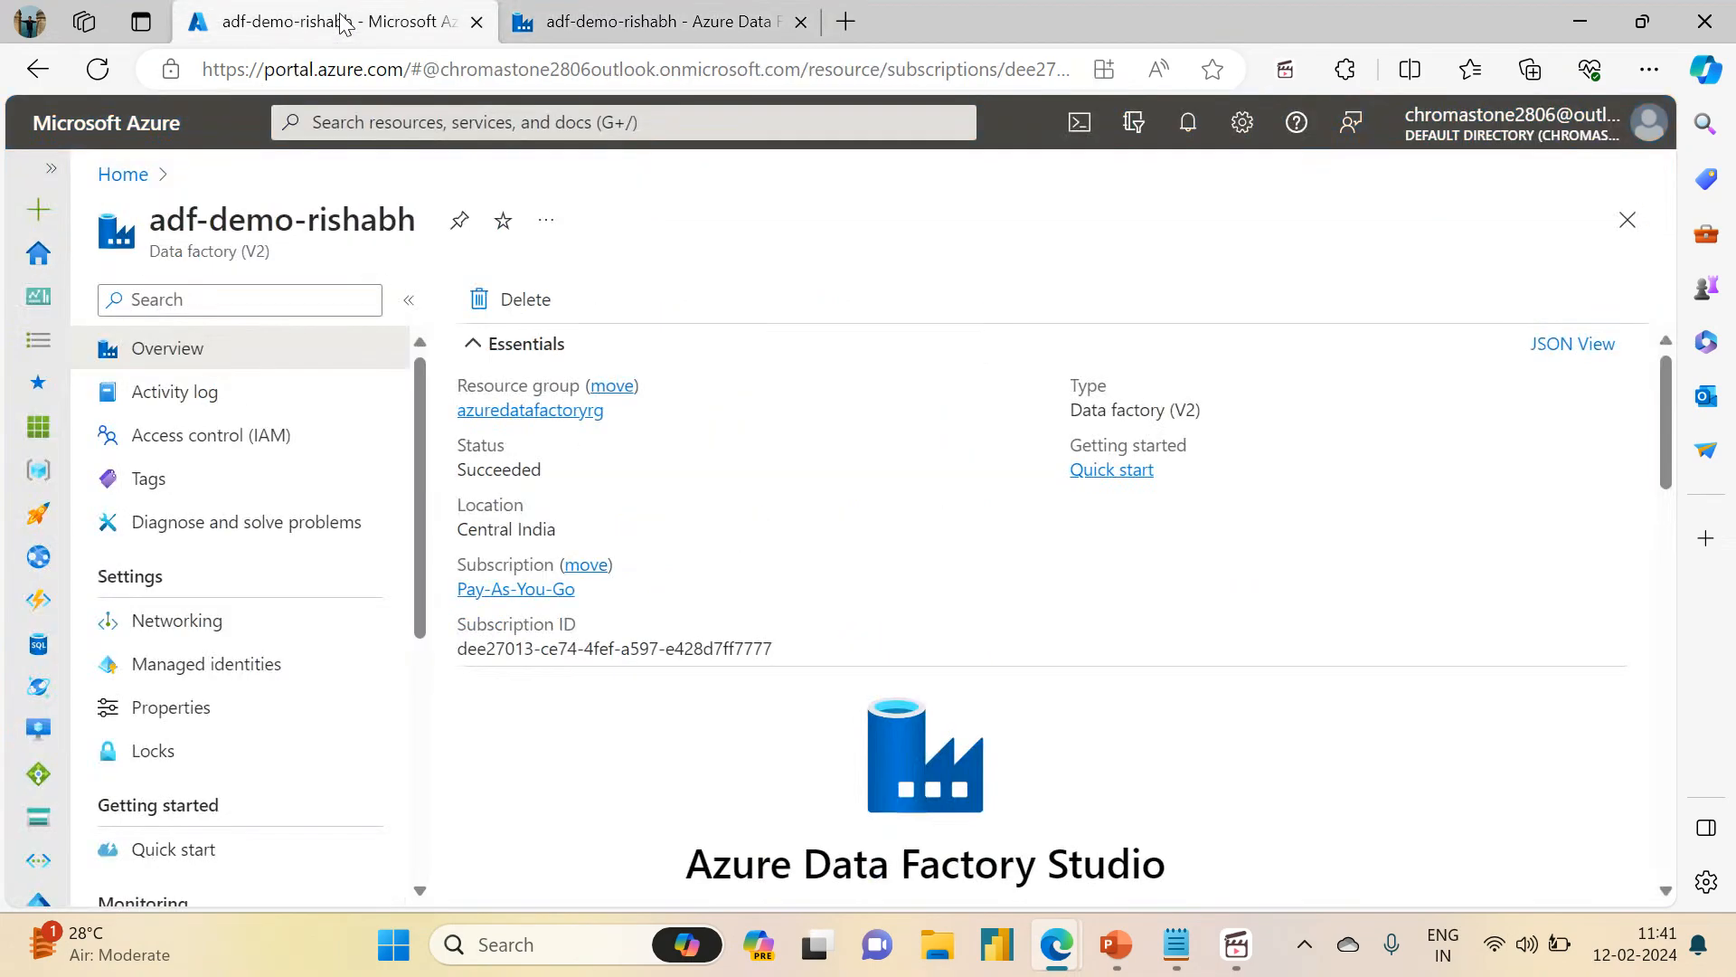
pyautogui.click(555, 414)
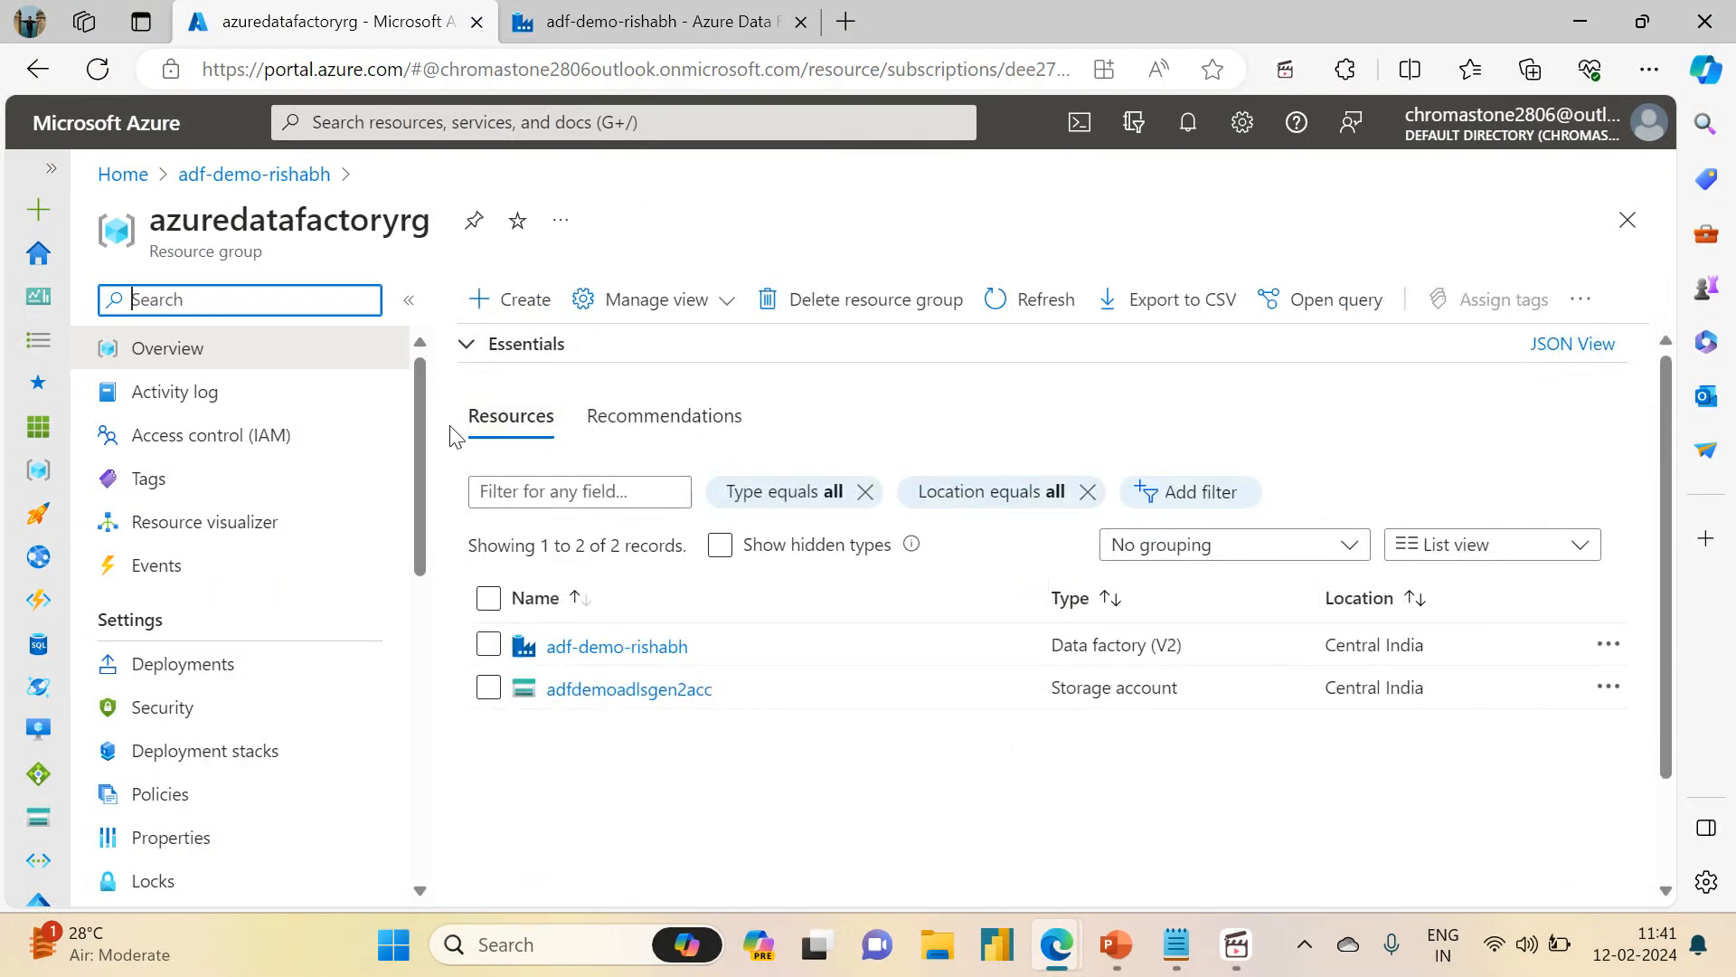
pyautogui.click(503, 299)
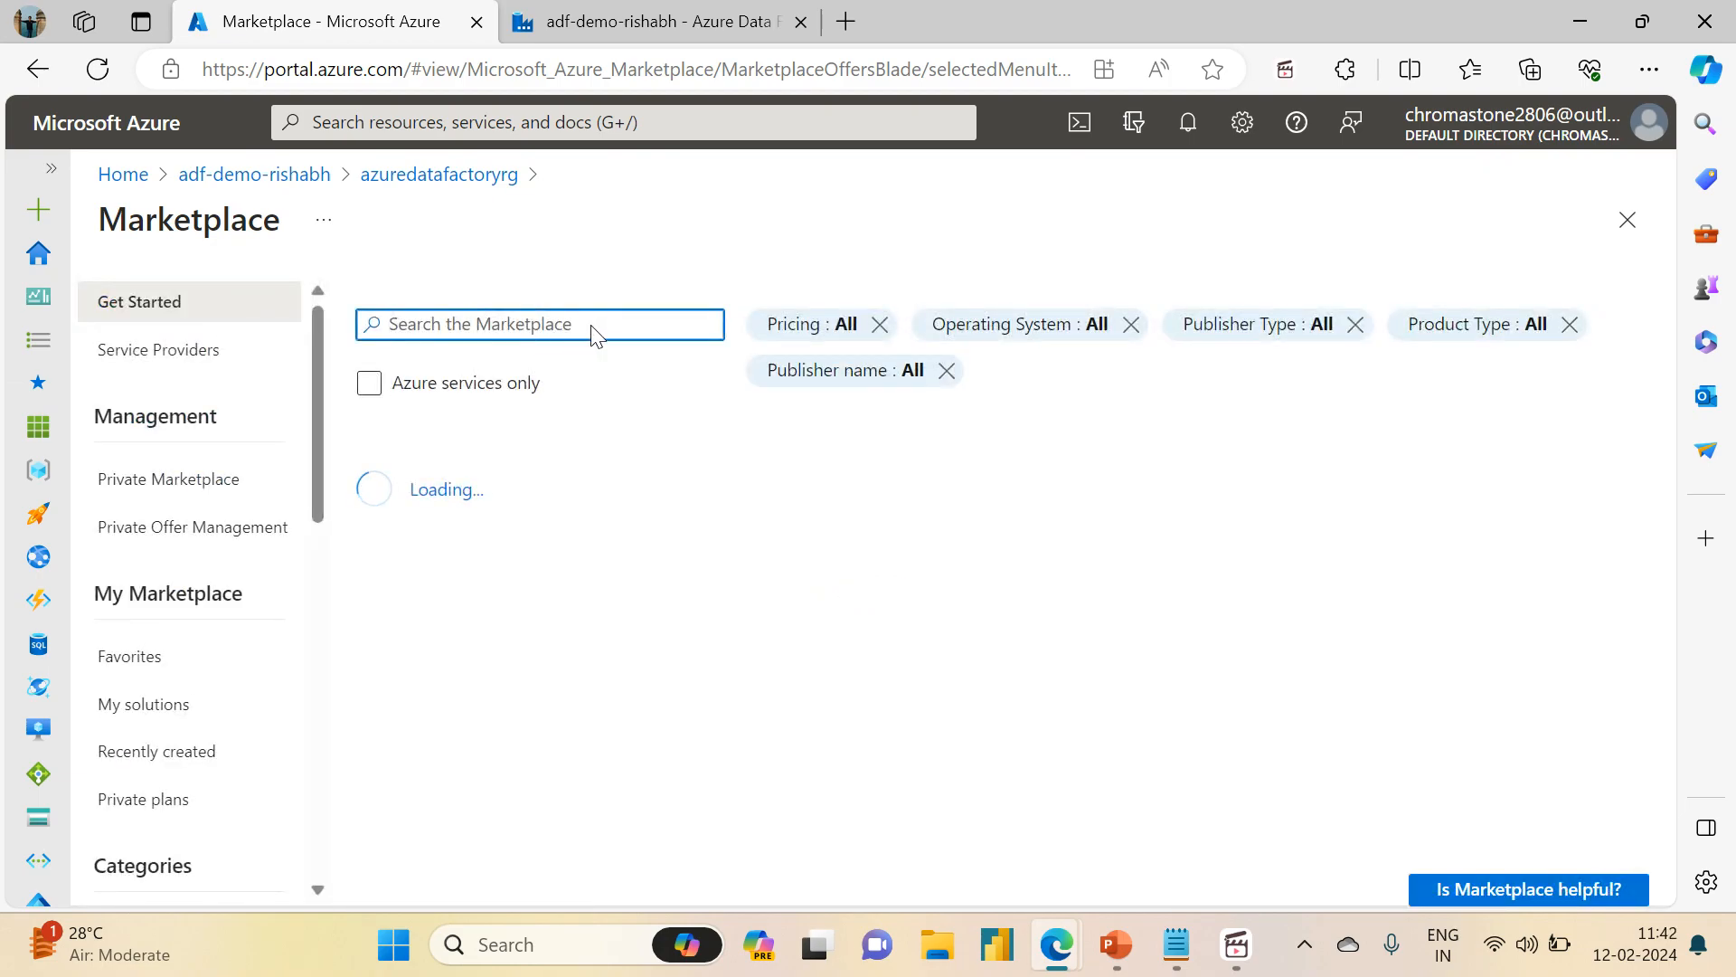
pyautogui.write('azure S')
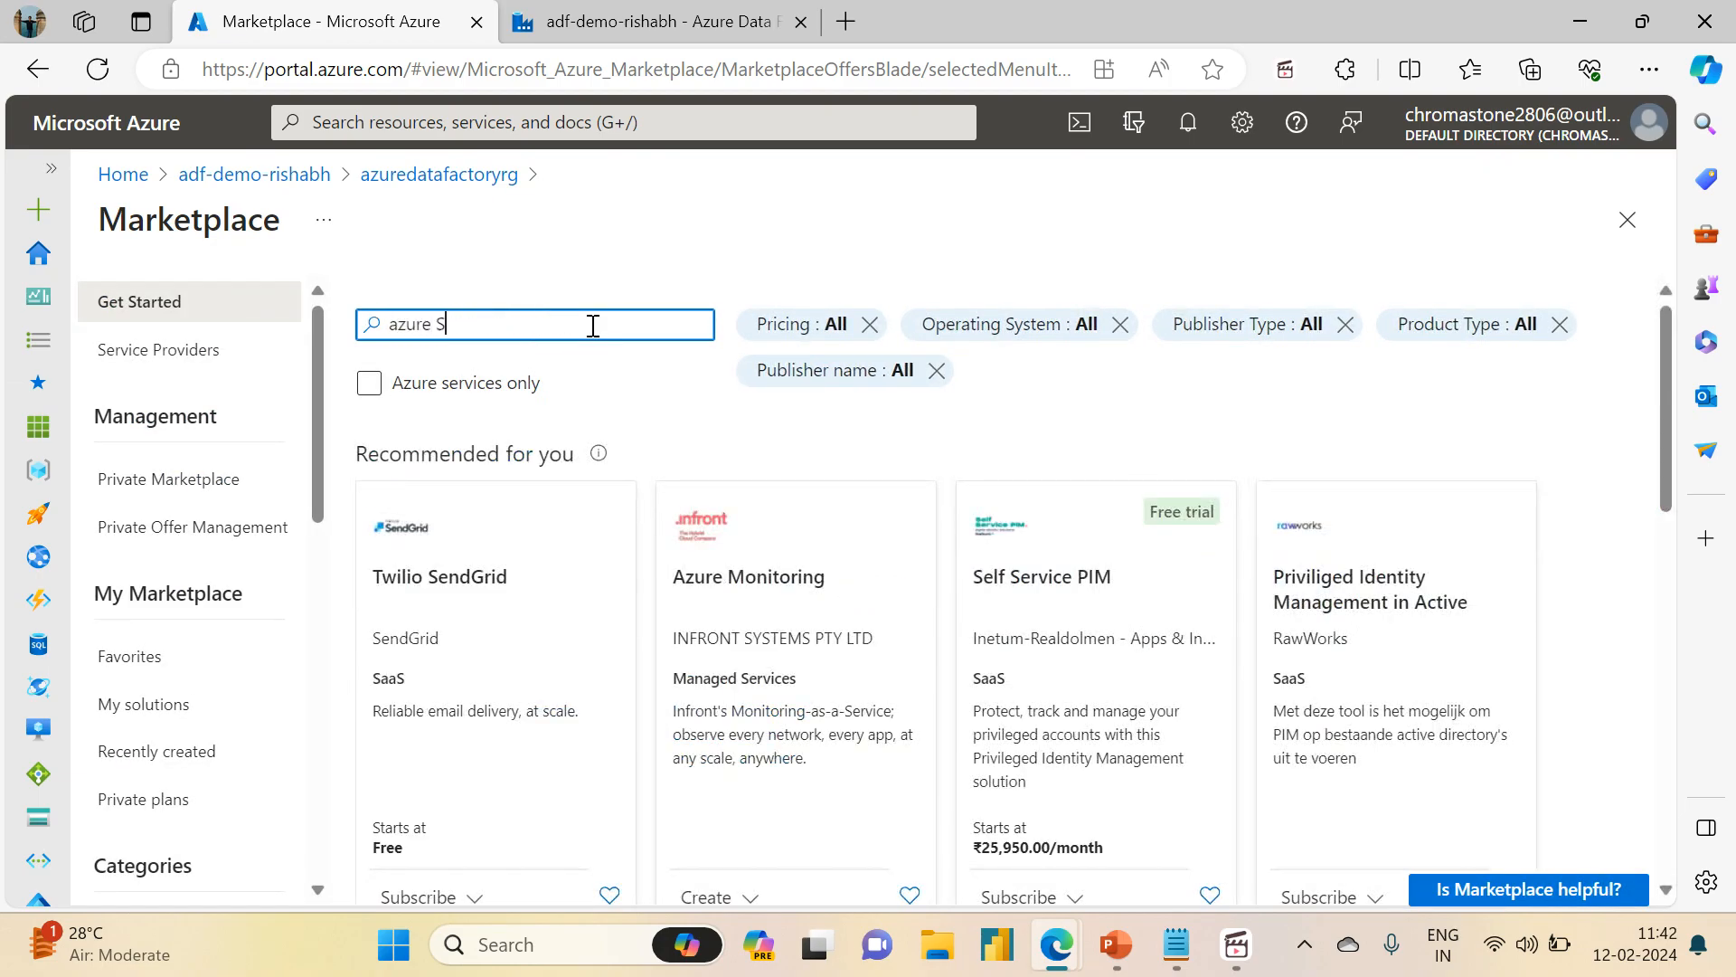
pyautogui.write('QL')
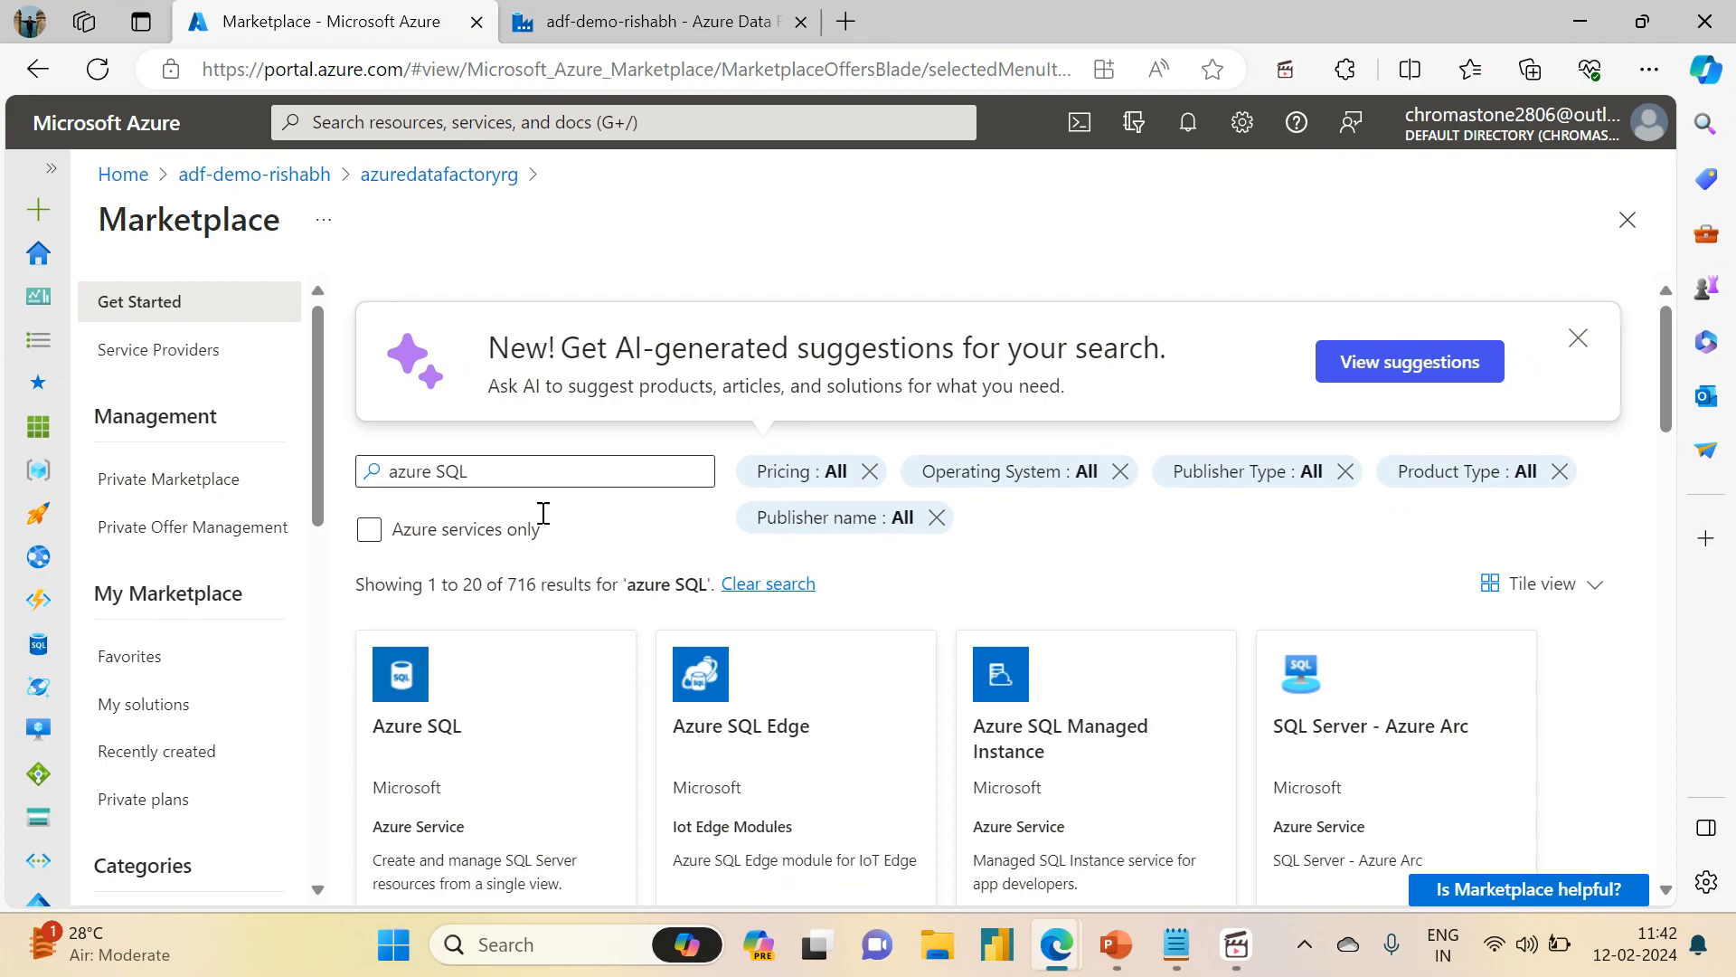
# - Start creating a single SQL database from the Azure SQL offering and apply the free database offer
pyautogui.click(404, 728)
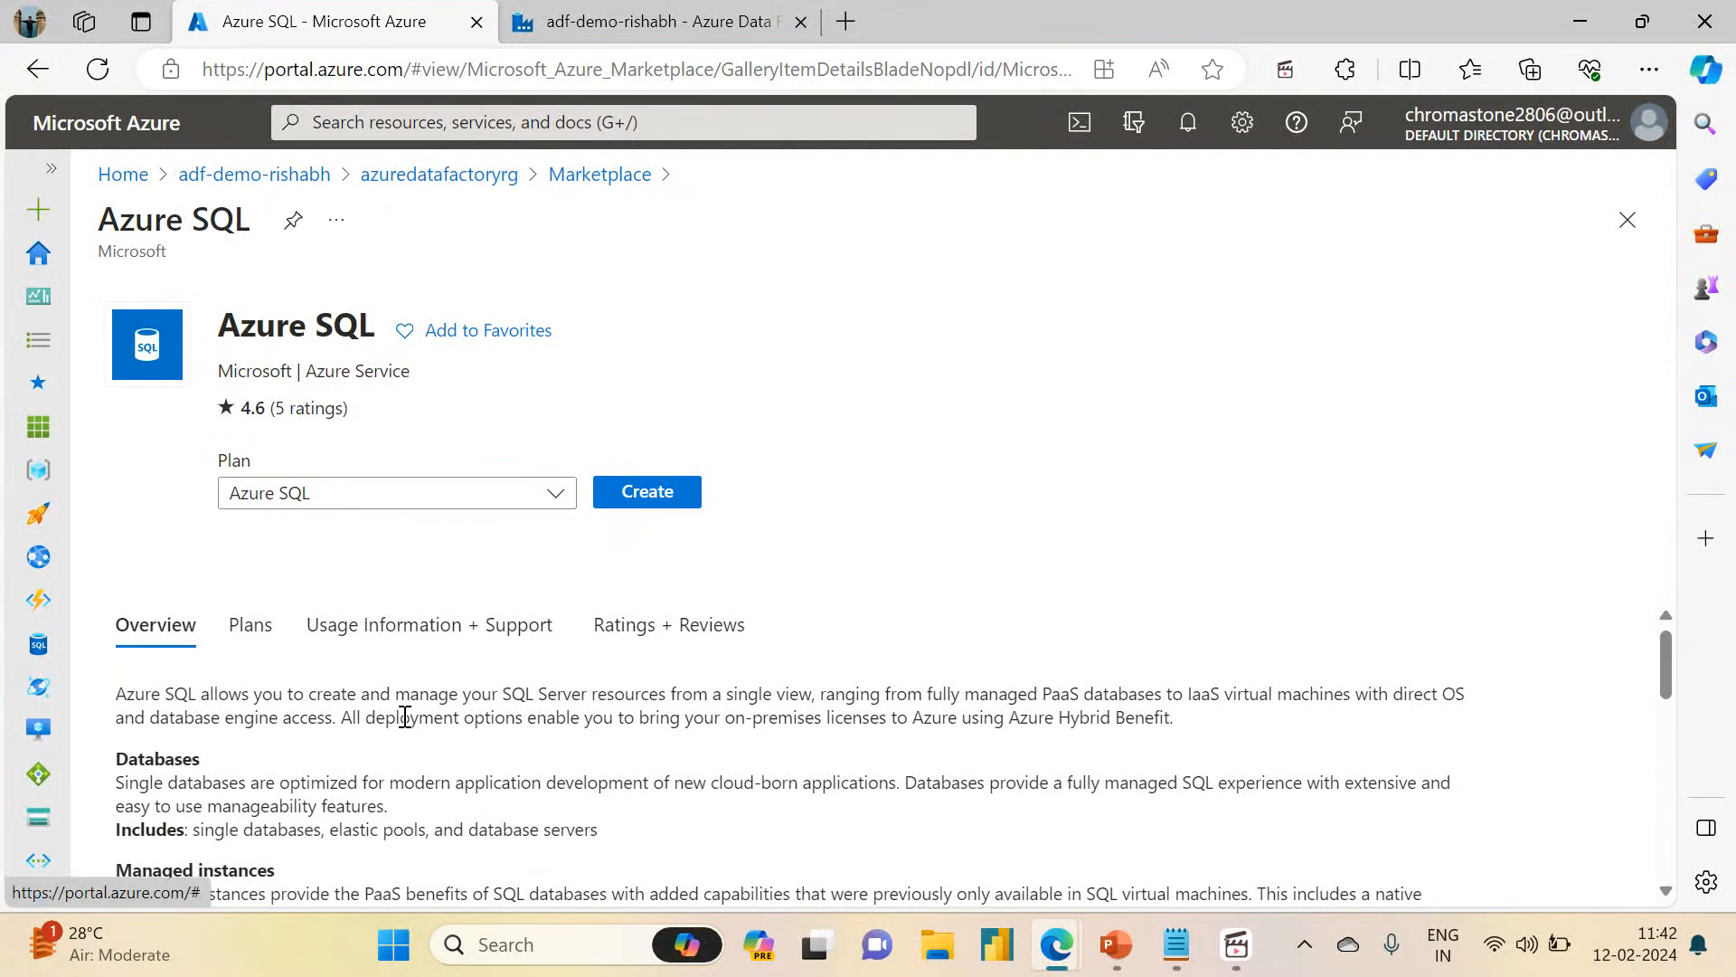
pyautogui.click(654, 497)
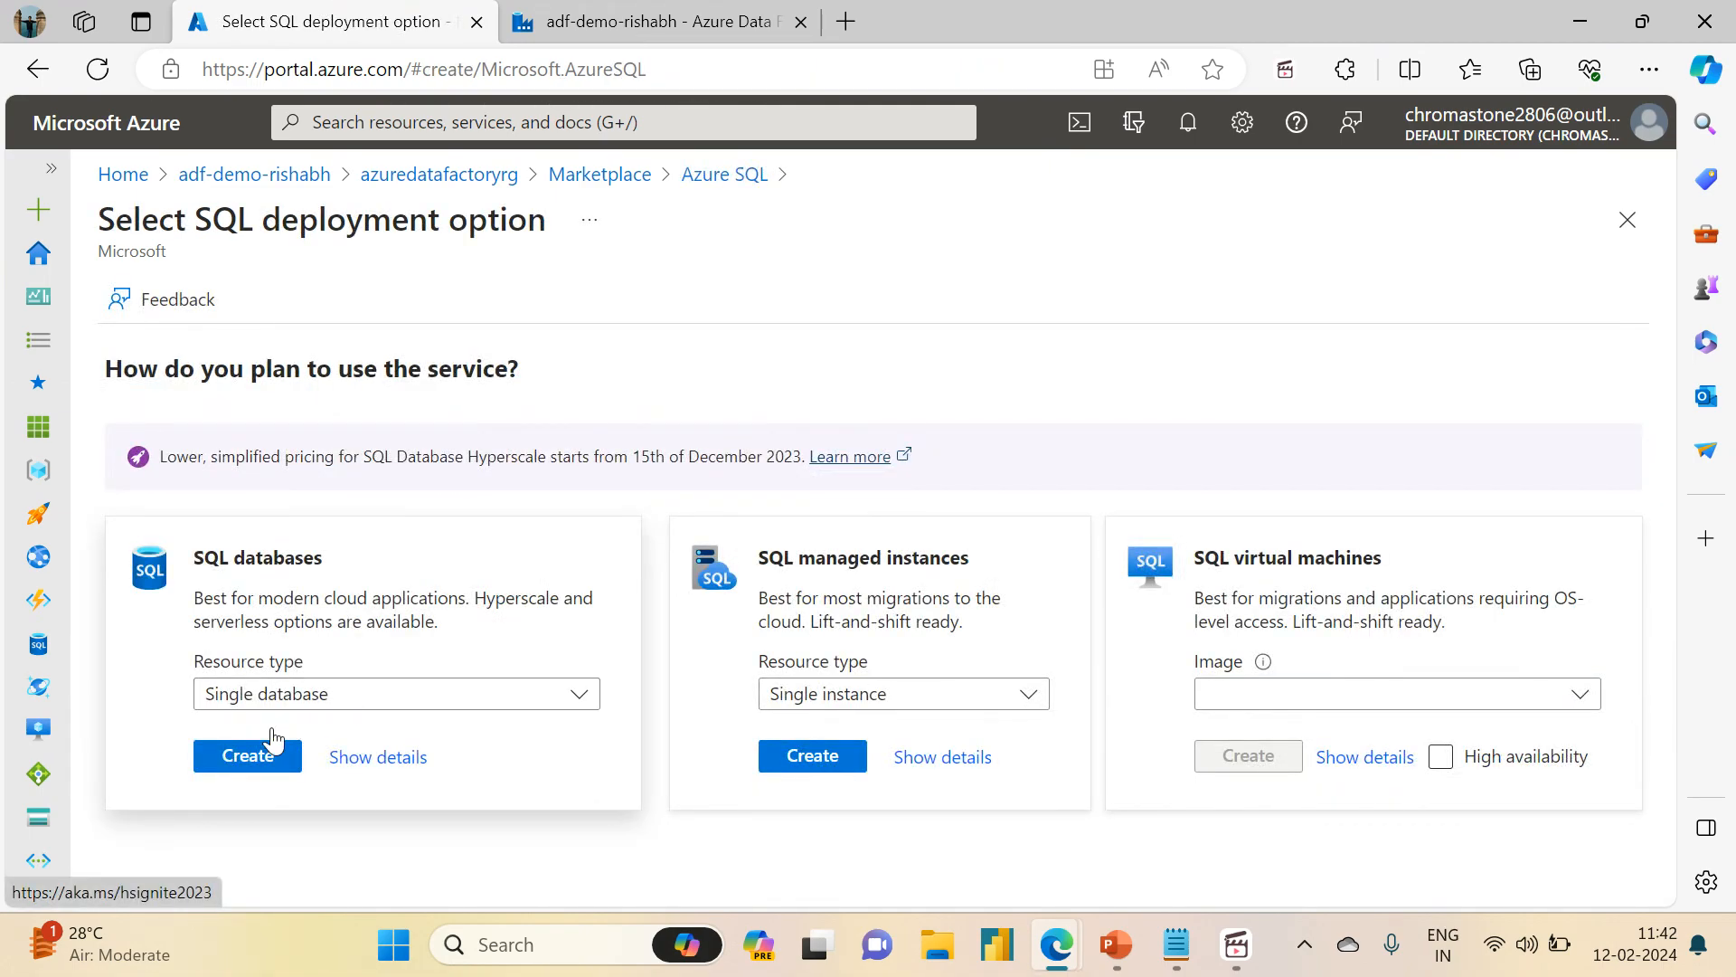
pyautogui.click(246, 770)
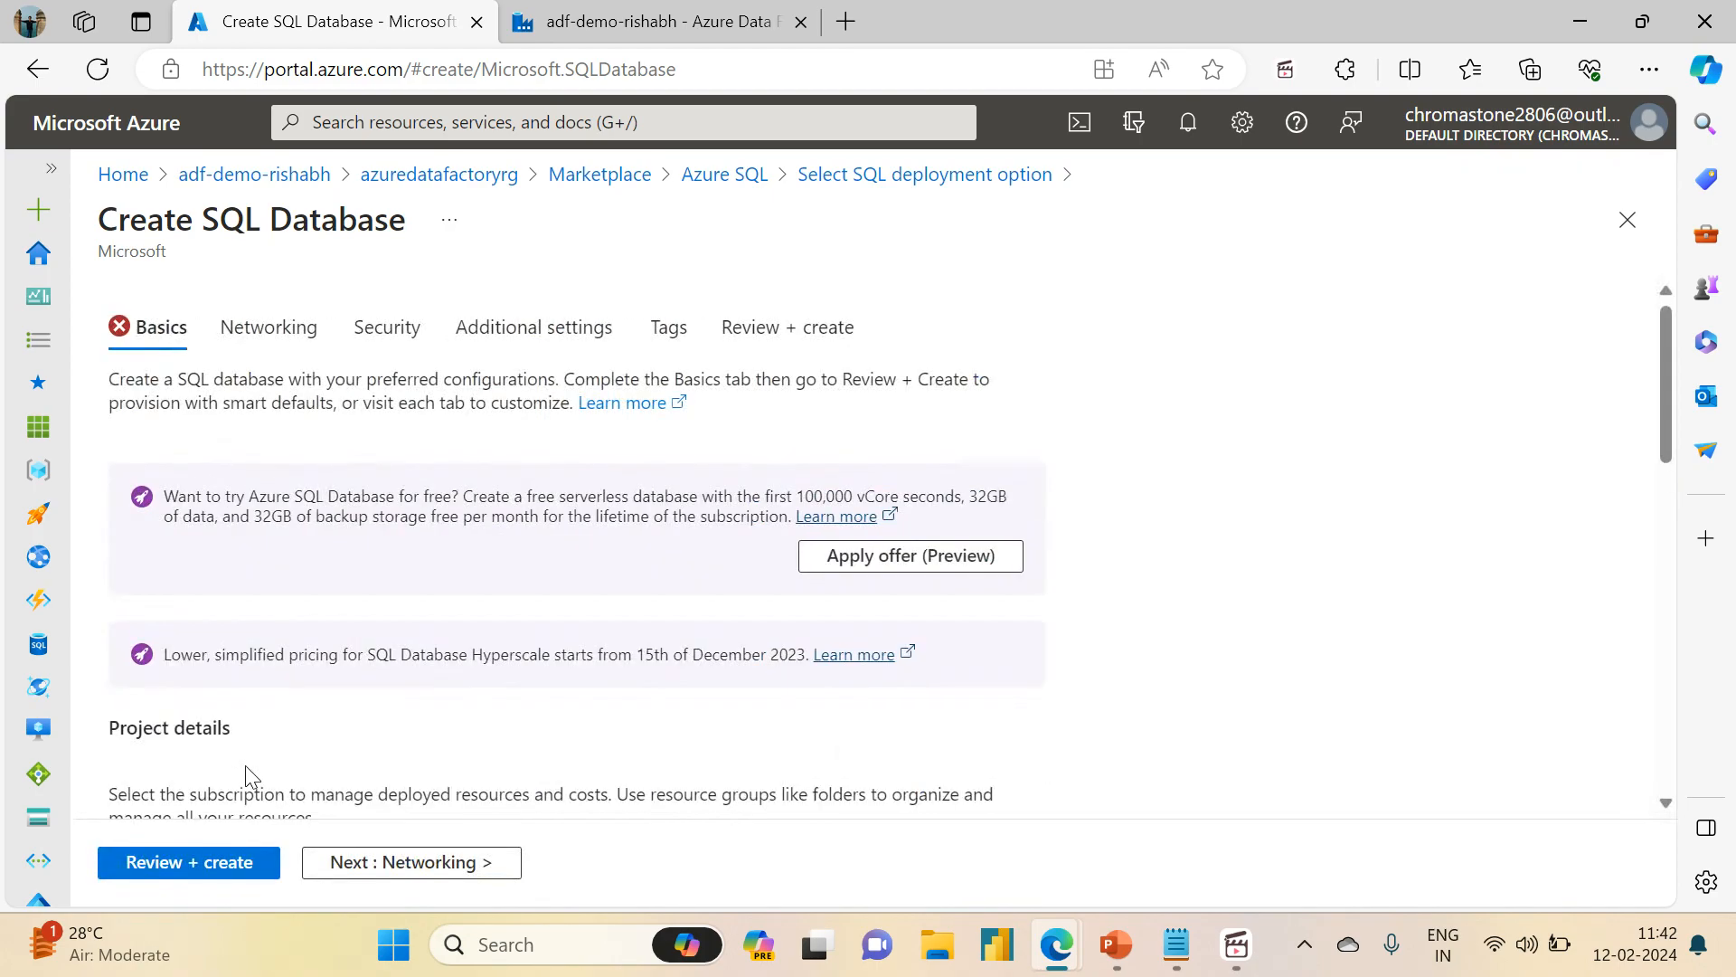
pyautogui.click(936, 562)
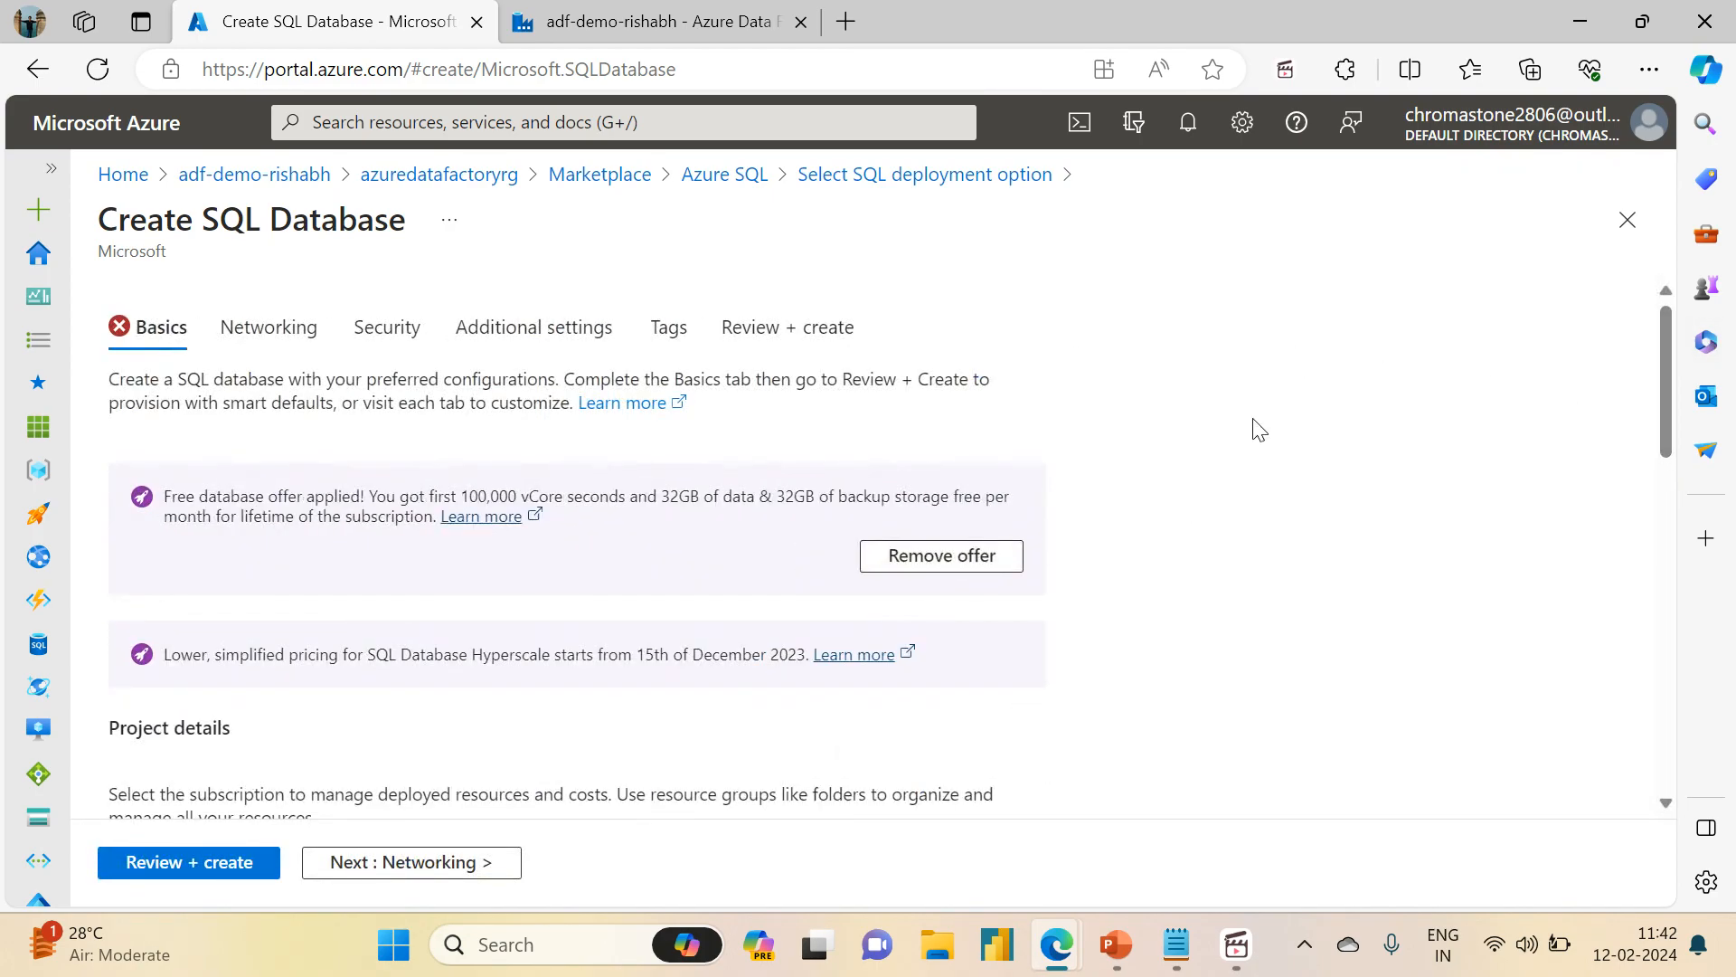
# - Name the new SQL database salesdb
pyautogui.moveTo(1664, 373); pyautogui.dragTo(1631, 575)
pyautogui.click(558, 434)
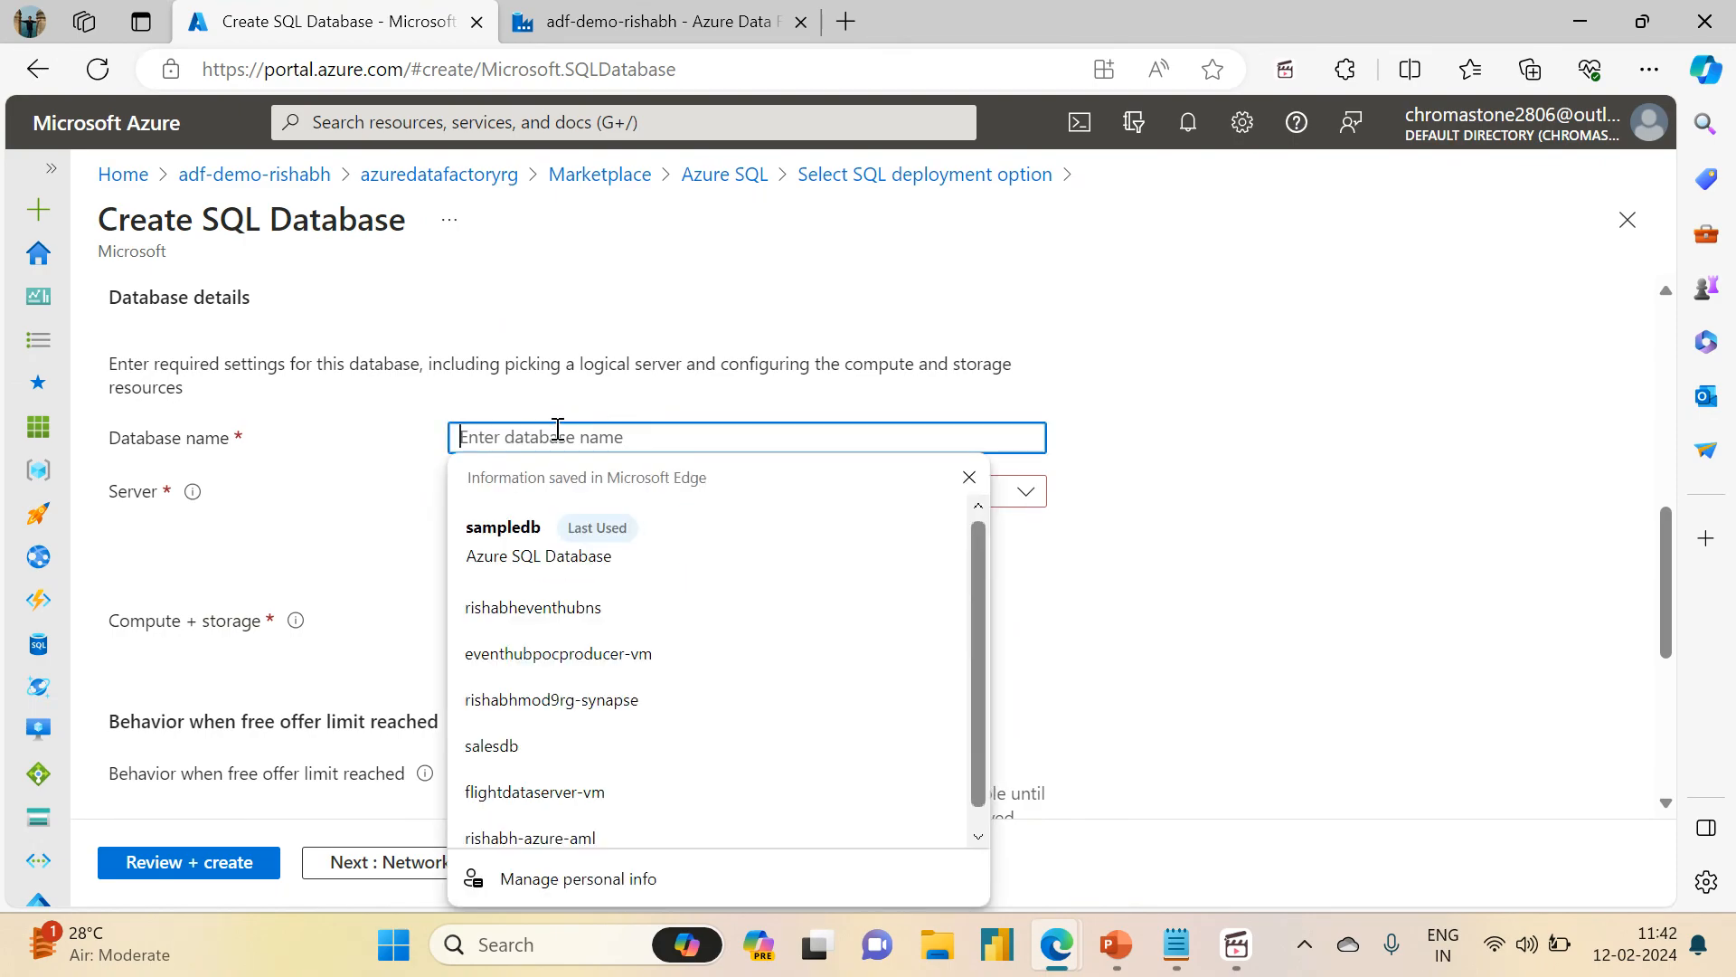
pyautogui.write('sa')
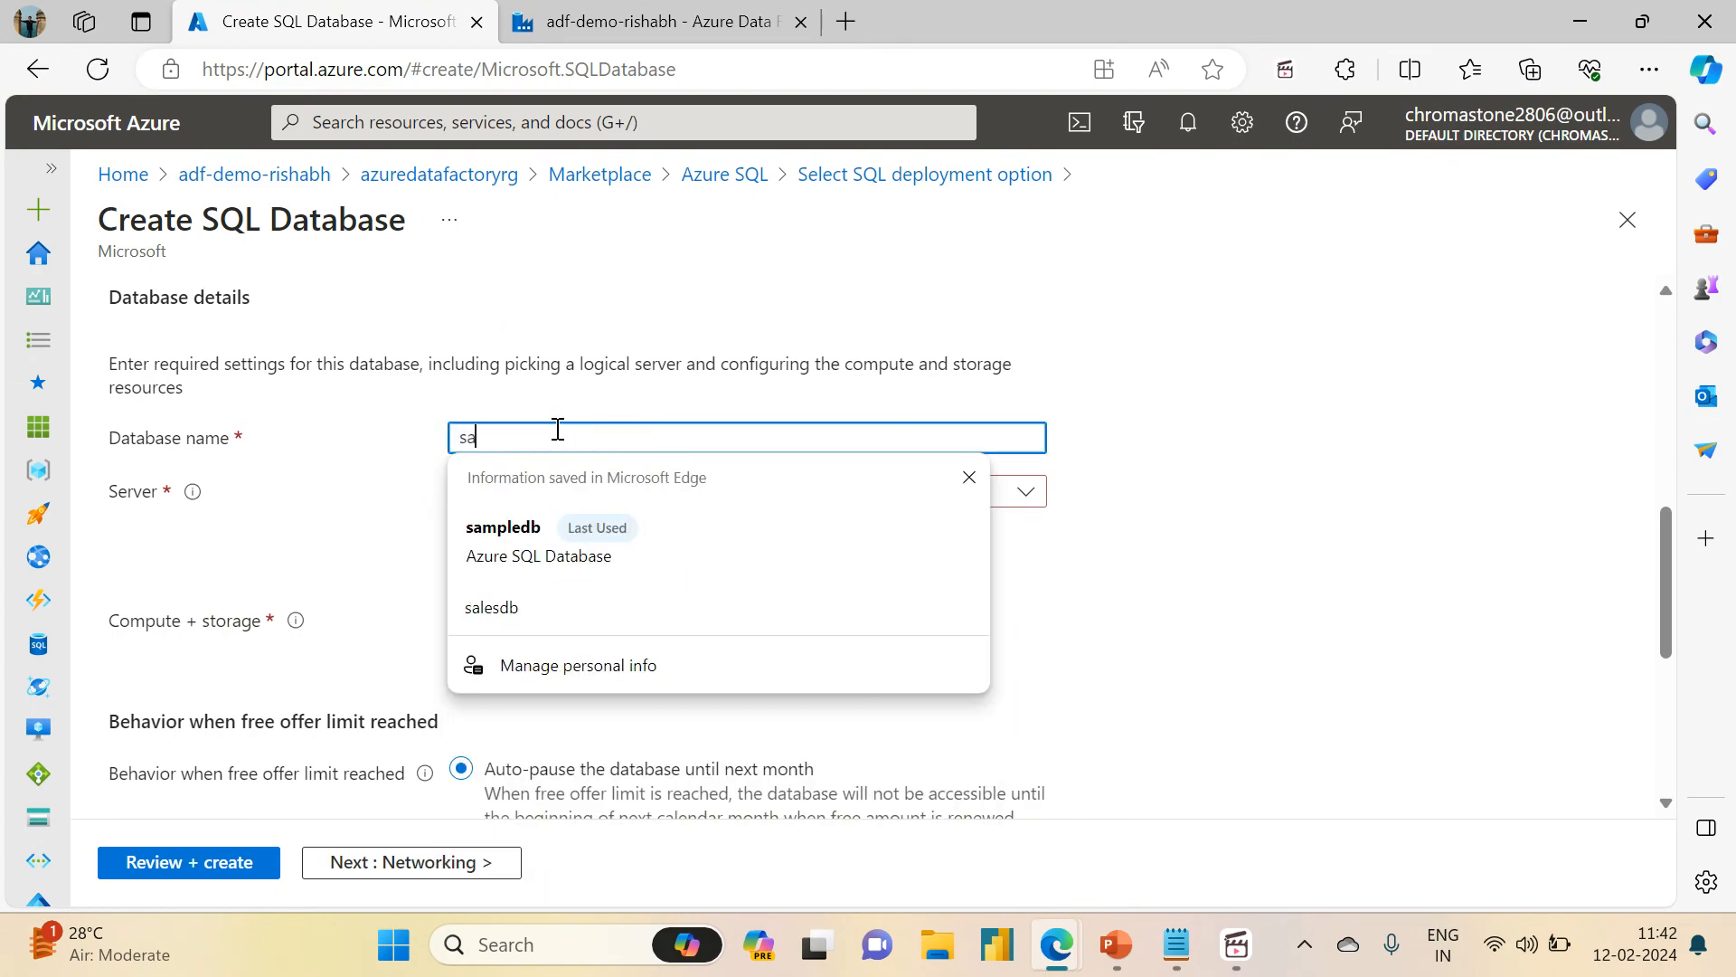
pyautogui.press('BackSpace')
pyautogui.press('BackSpace')
pyautogui.write('salesdb')
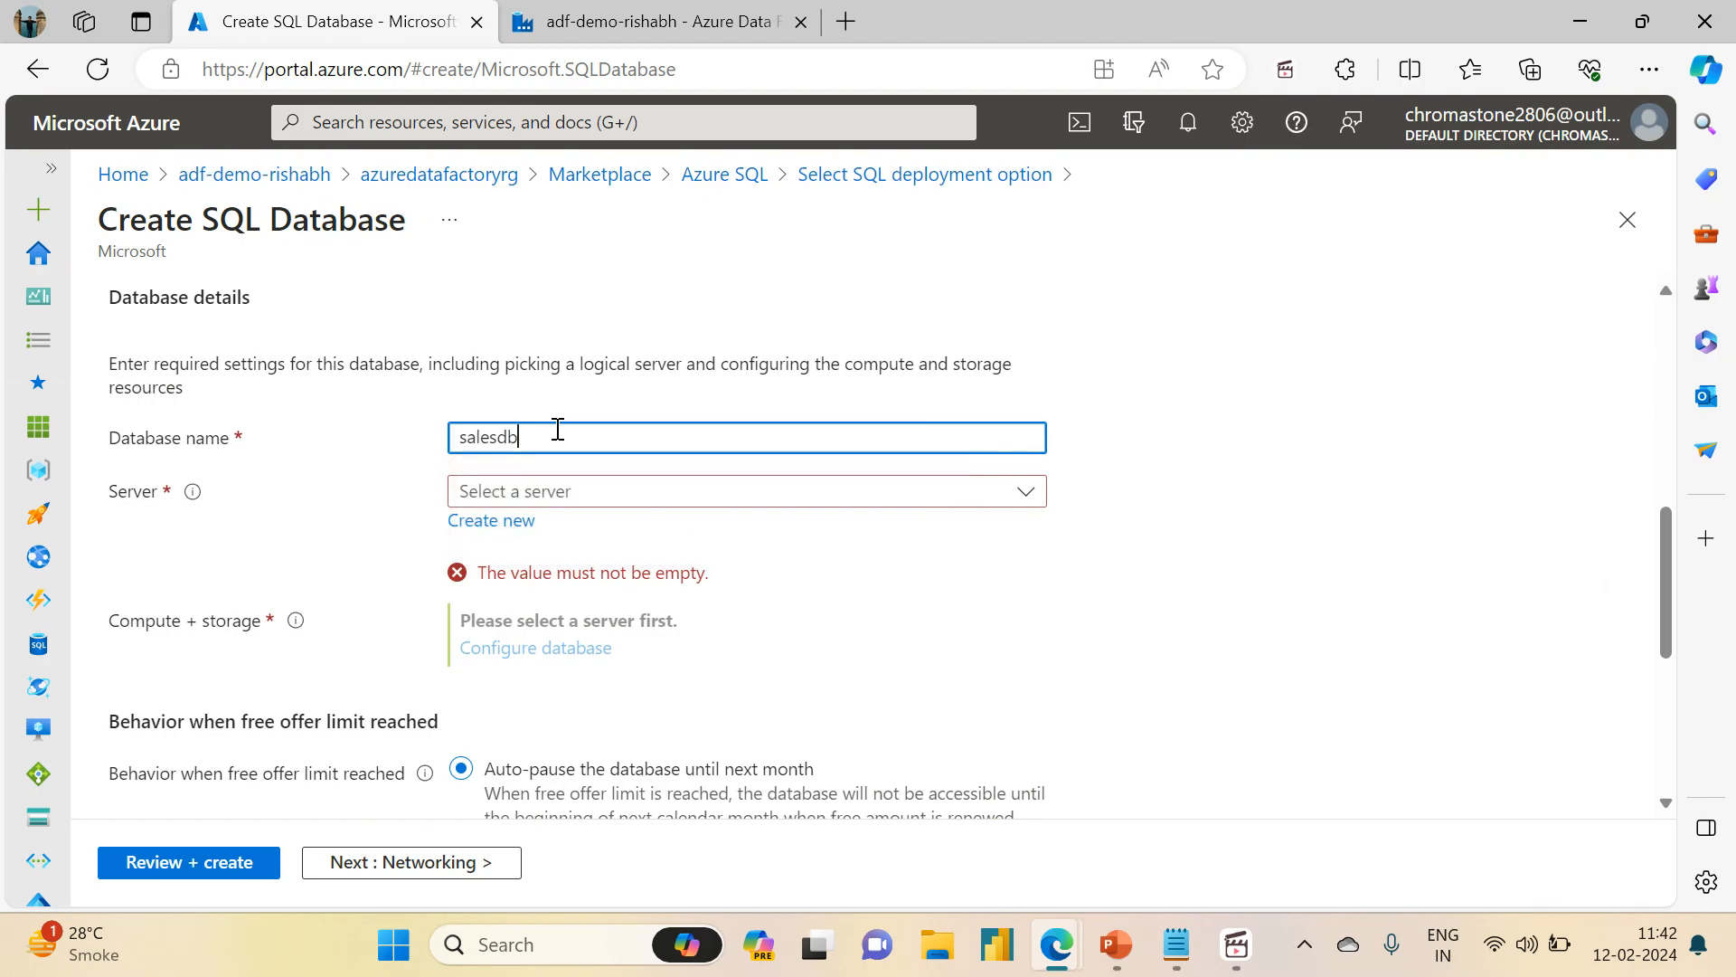
# - Start creating a new server for the database, naming it with the owner's first name followed by sqlserverdemo
pyautogui.click(531, 489)
pyautogui.click(529, 491)
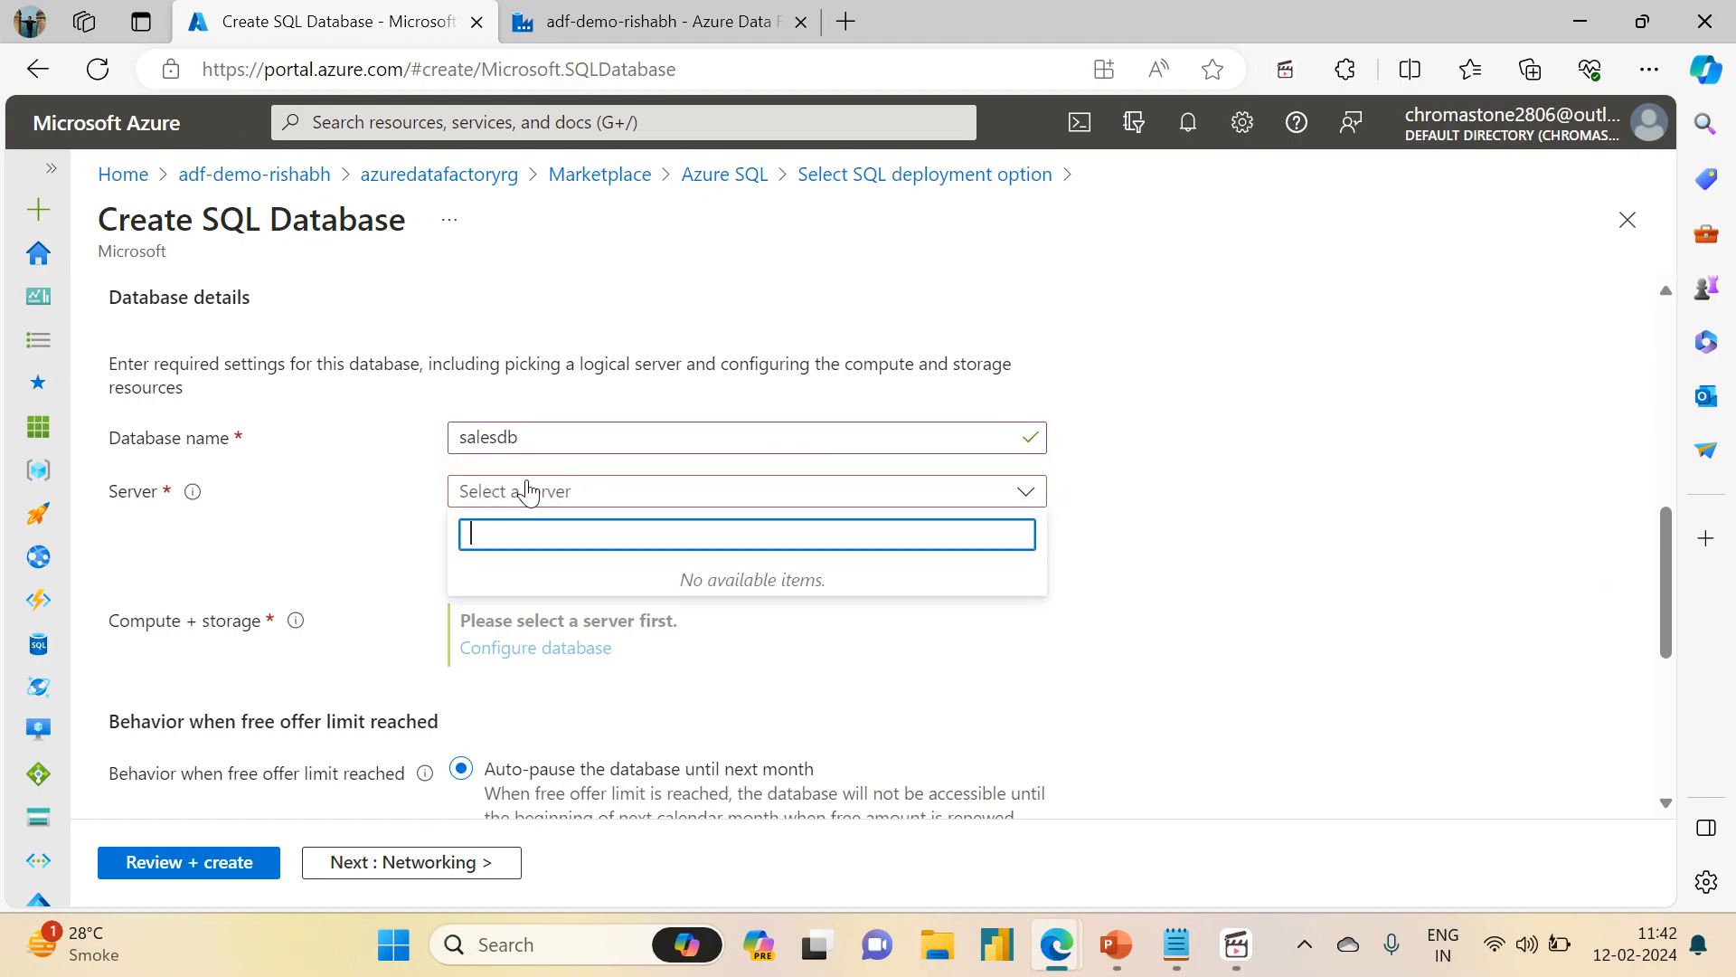
pyautogui.click(358, 504)
pyautogui.click(509, 522)
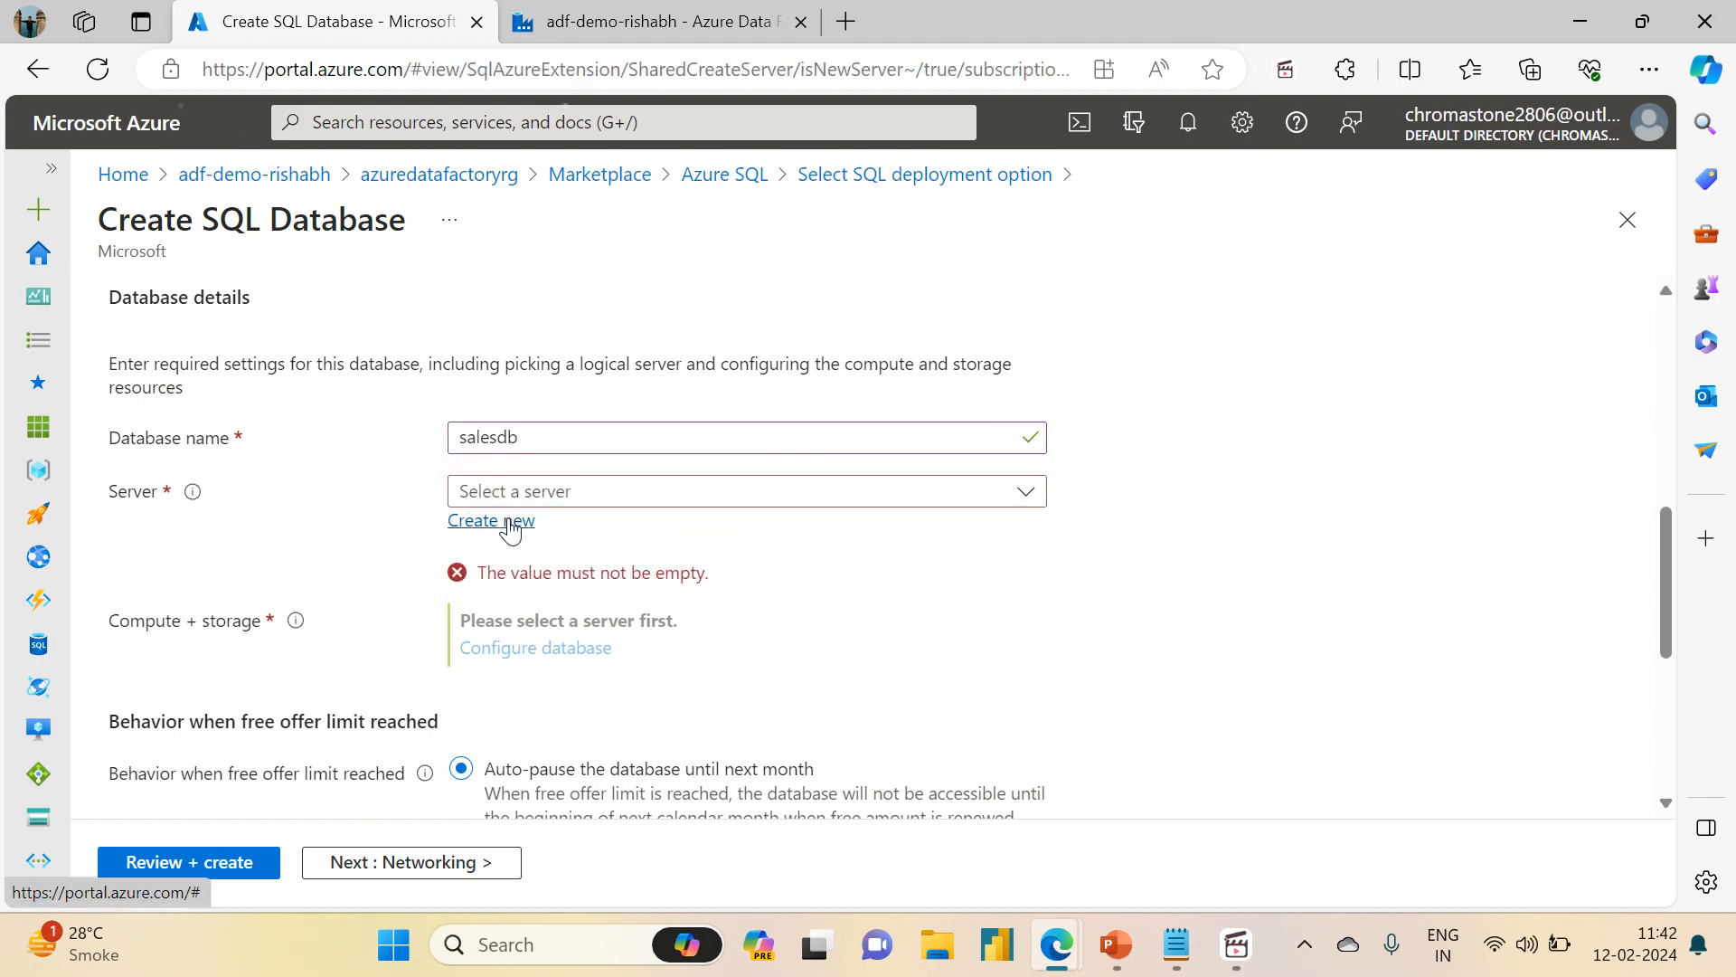
pyautogui.write('rishabh')
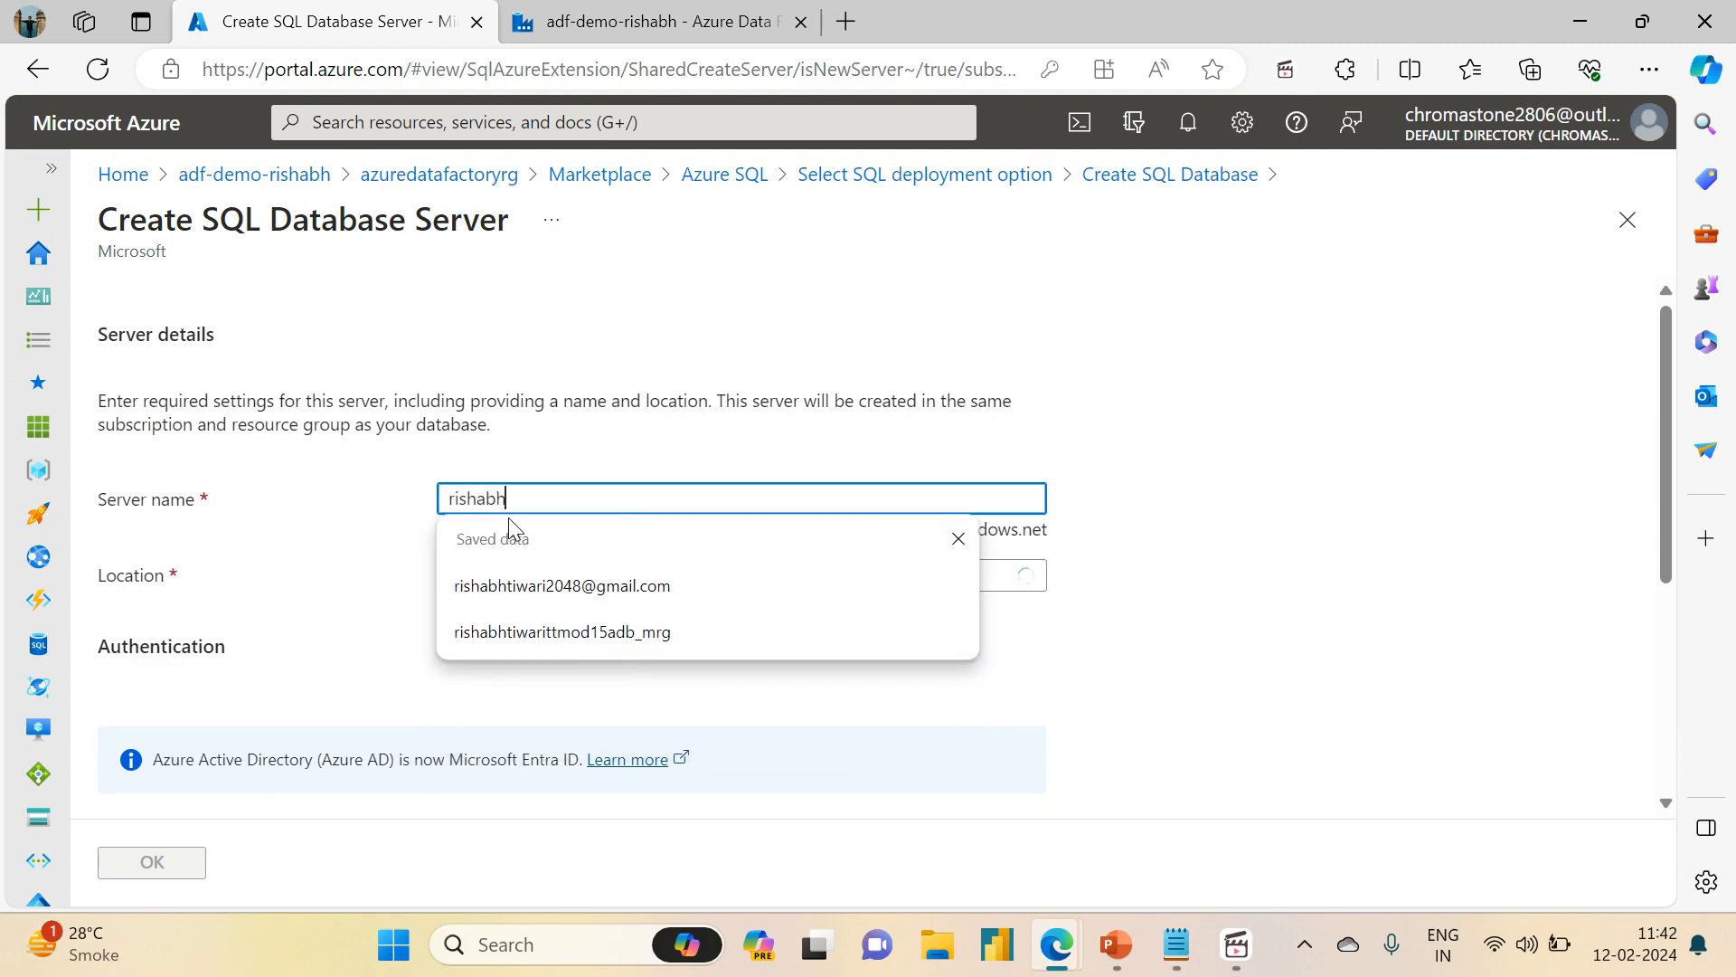
pyautogui.write('sqls')
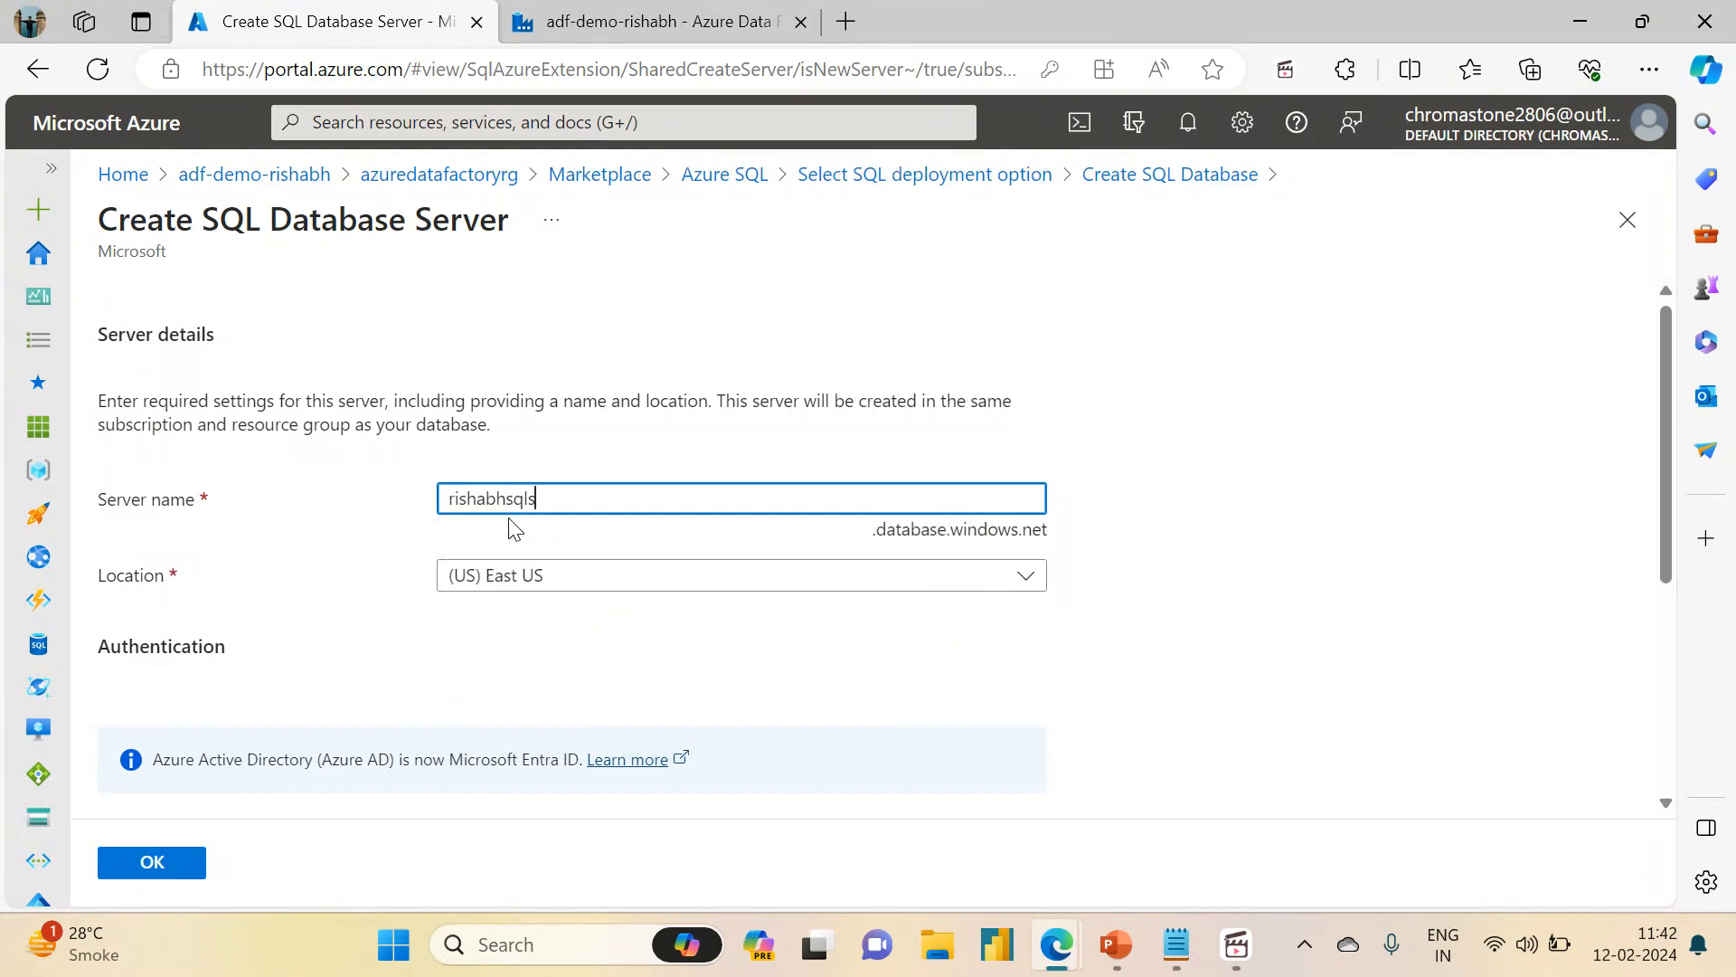
pyautogui.write('alserverdemo')
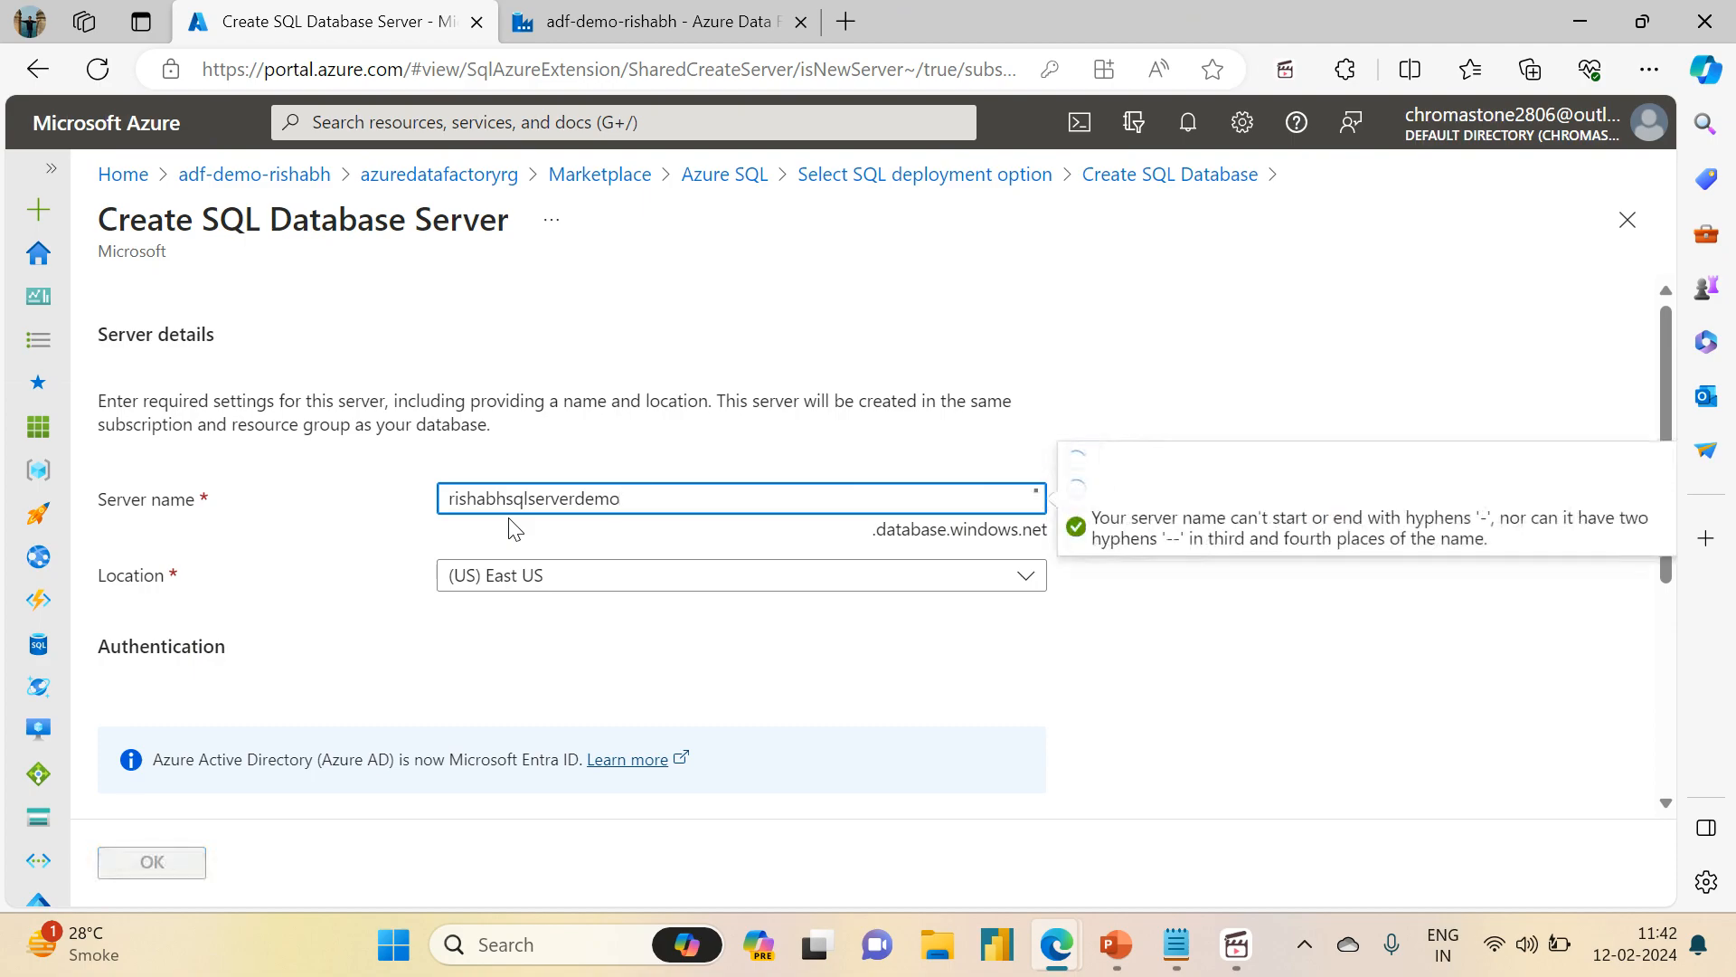
# - Set the new server's location to (Asia Pacific) Central India
pyautogui.click(529, 577)
pyautogui.write('c')
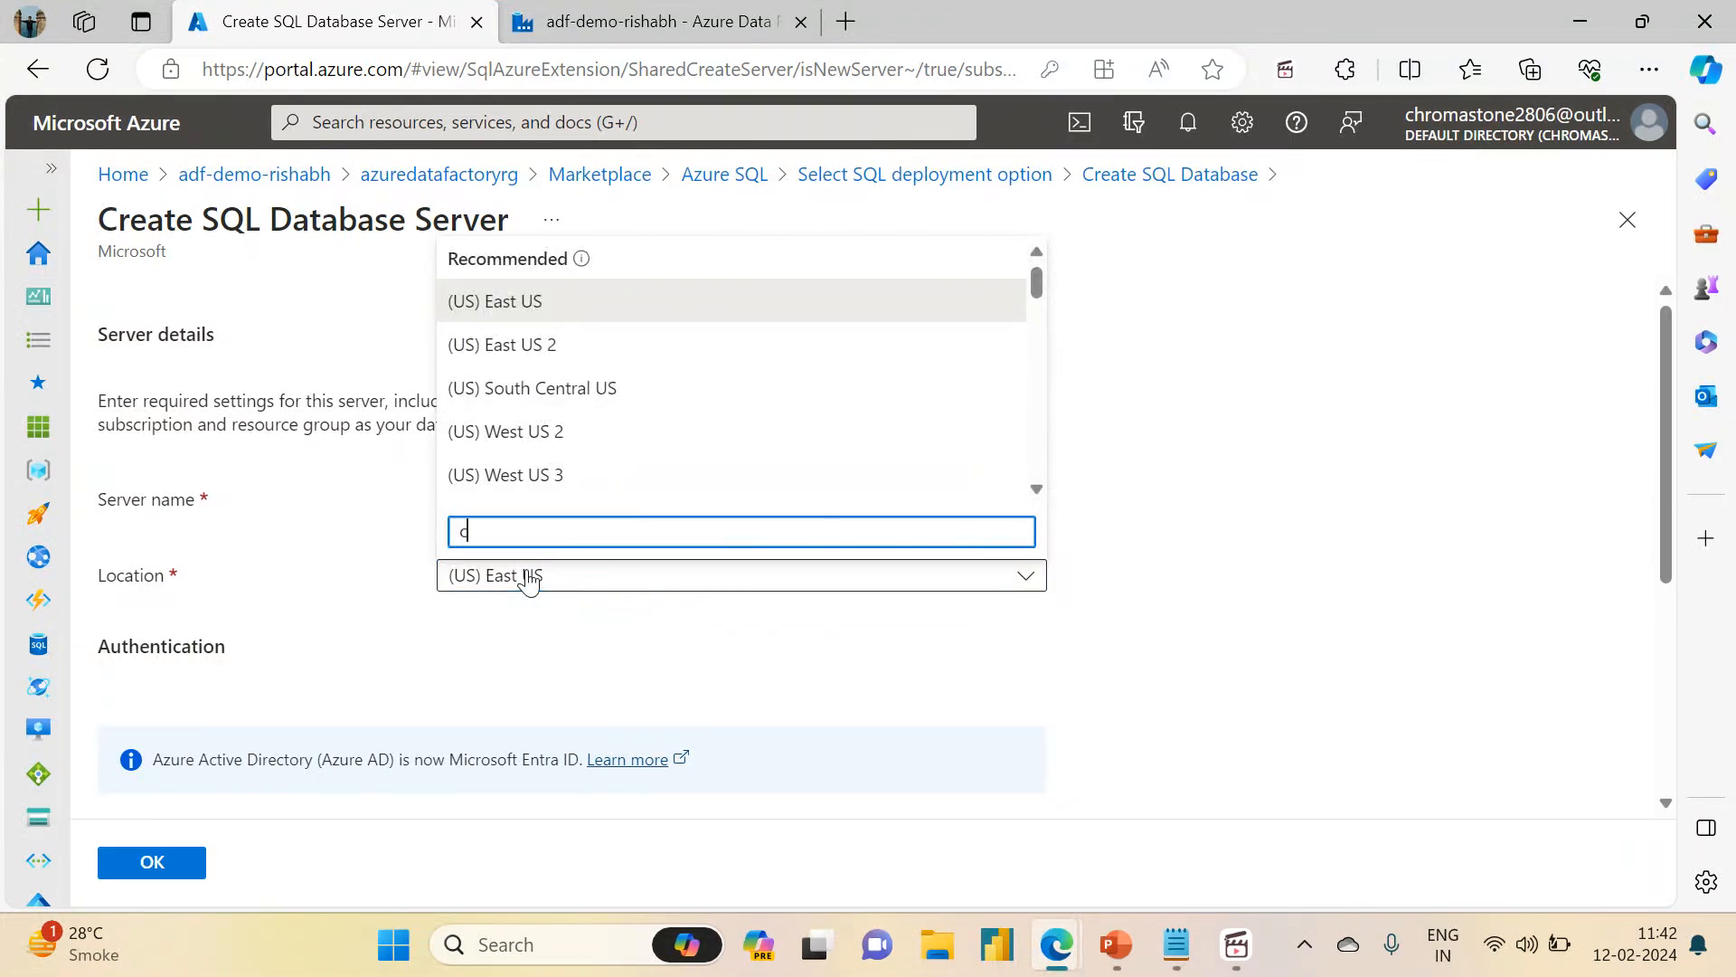
pyautogui.write('entral')
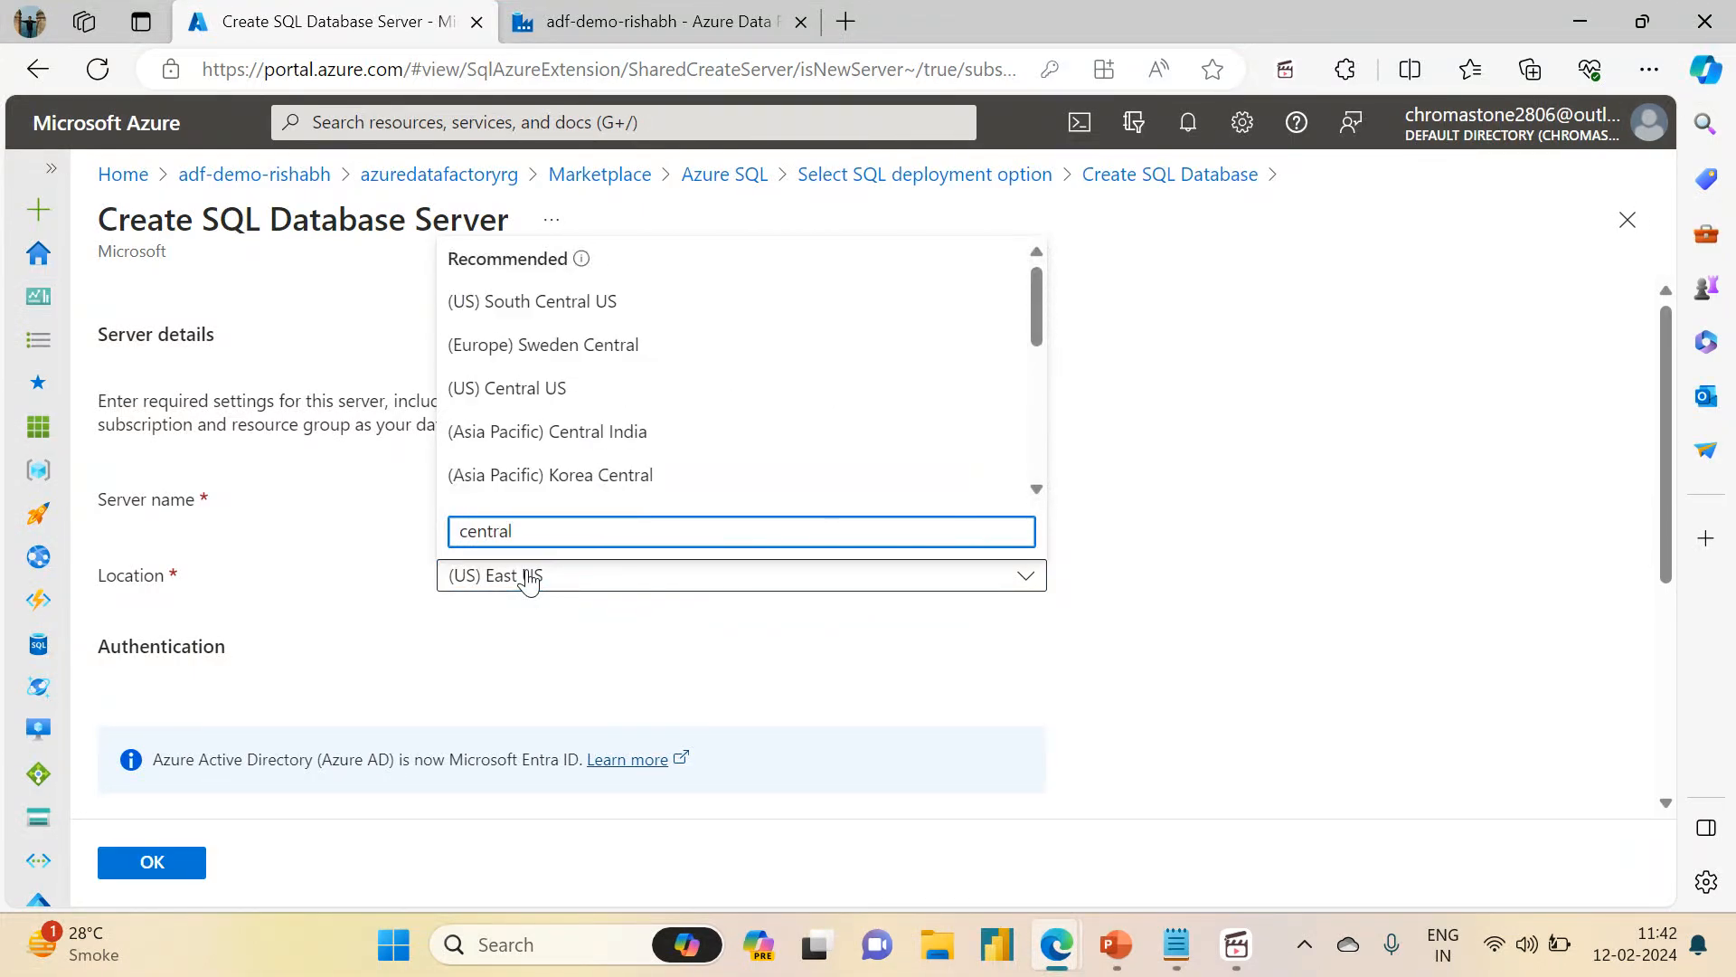
pyautogui.click(608, 432)
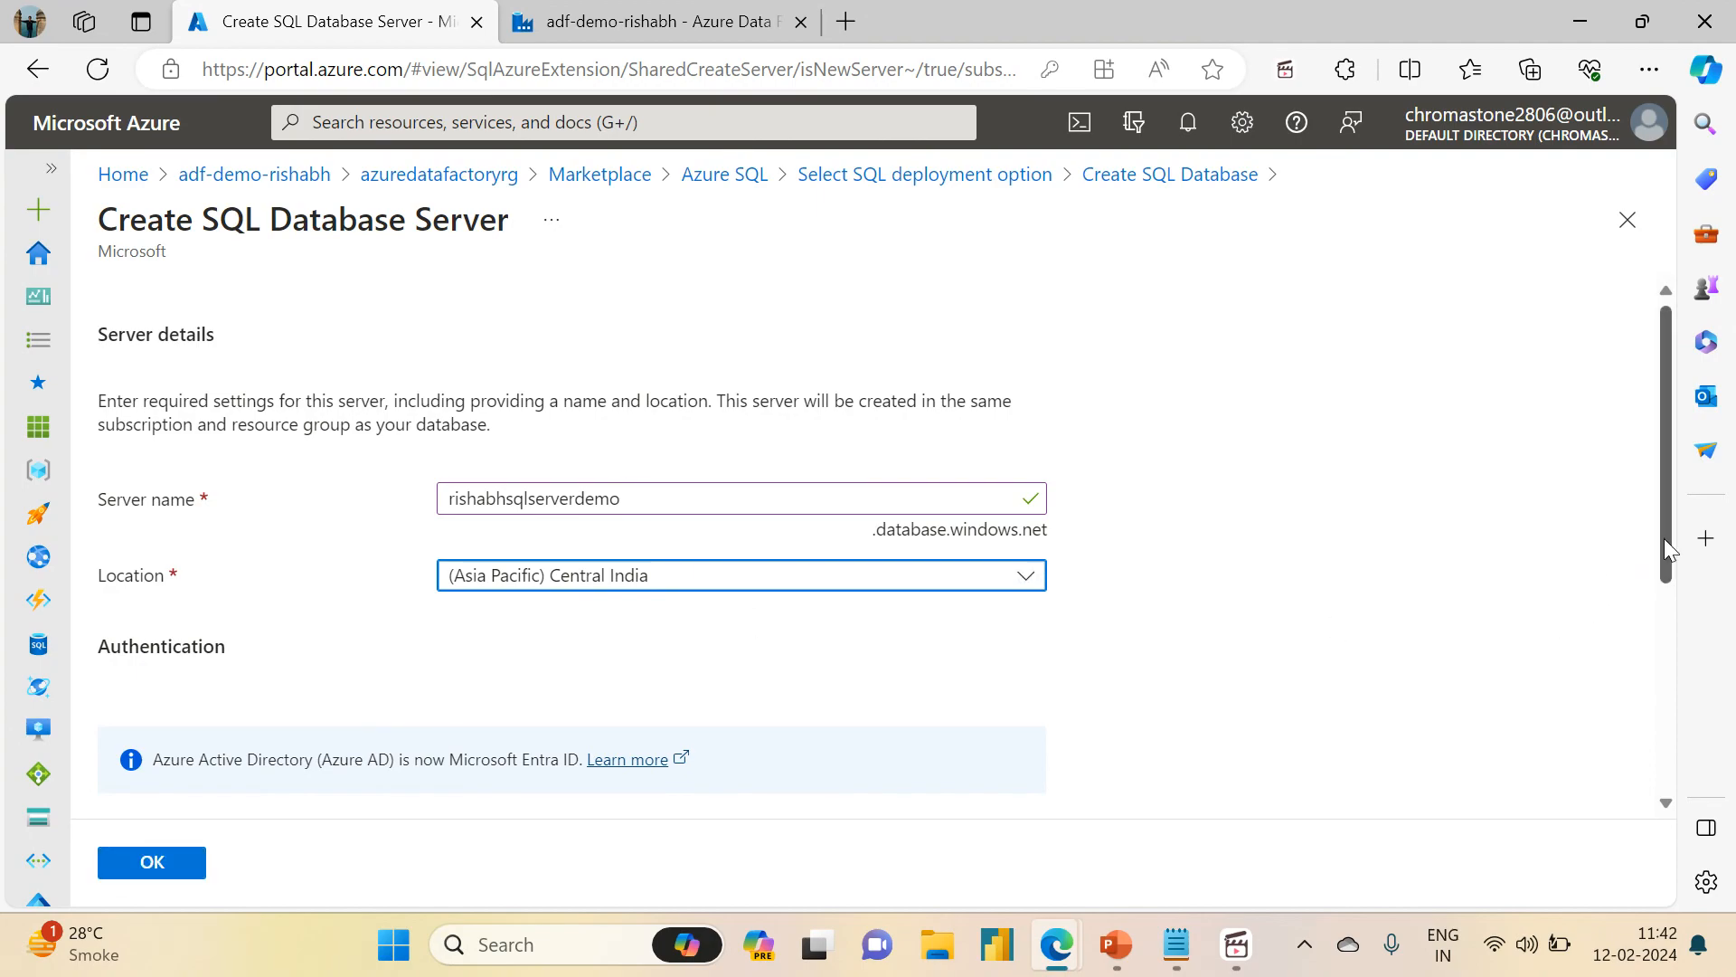
# - Set the server to use SQL authentication and enter salesdbadmin as the server admin login
pyautogui.moveTo(1664, 539); pyautogui.dragTo(1658, 828)
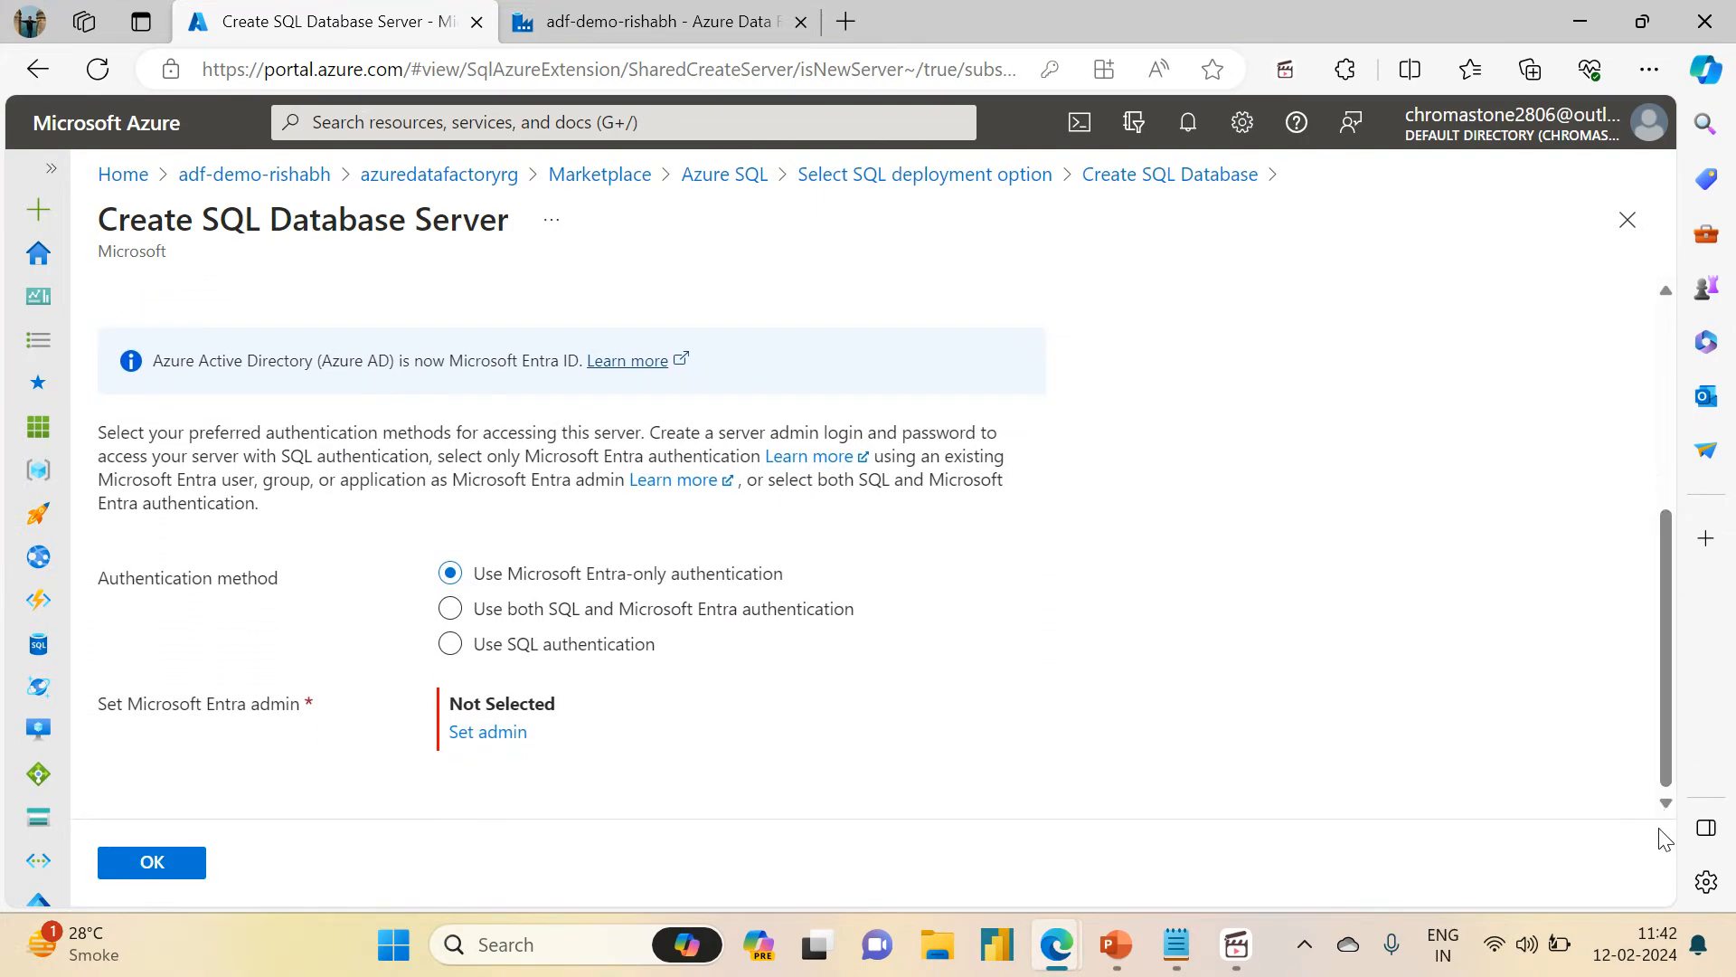
pyautogui.click(450, 643)
pyautogui.click(545, 703)
pyautogui.write('sal')
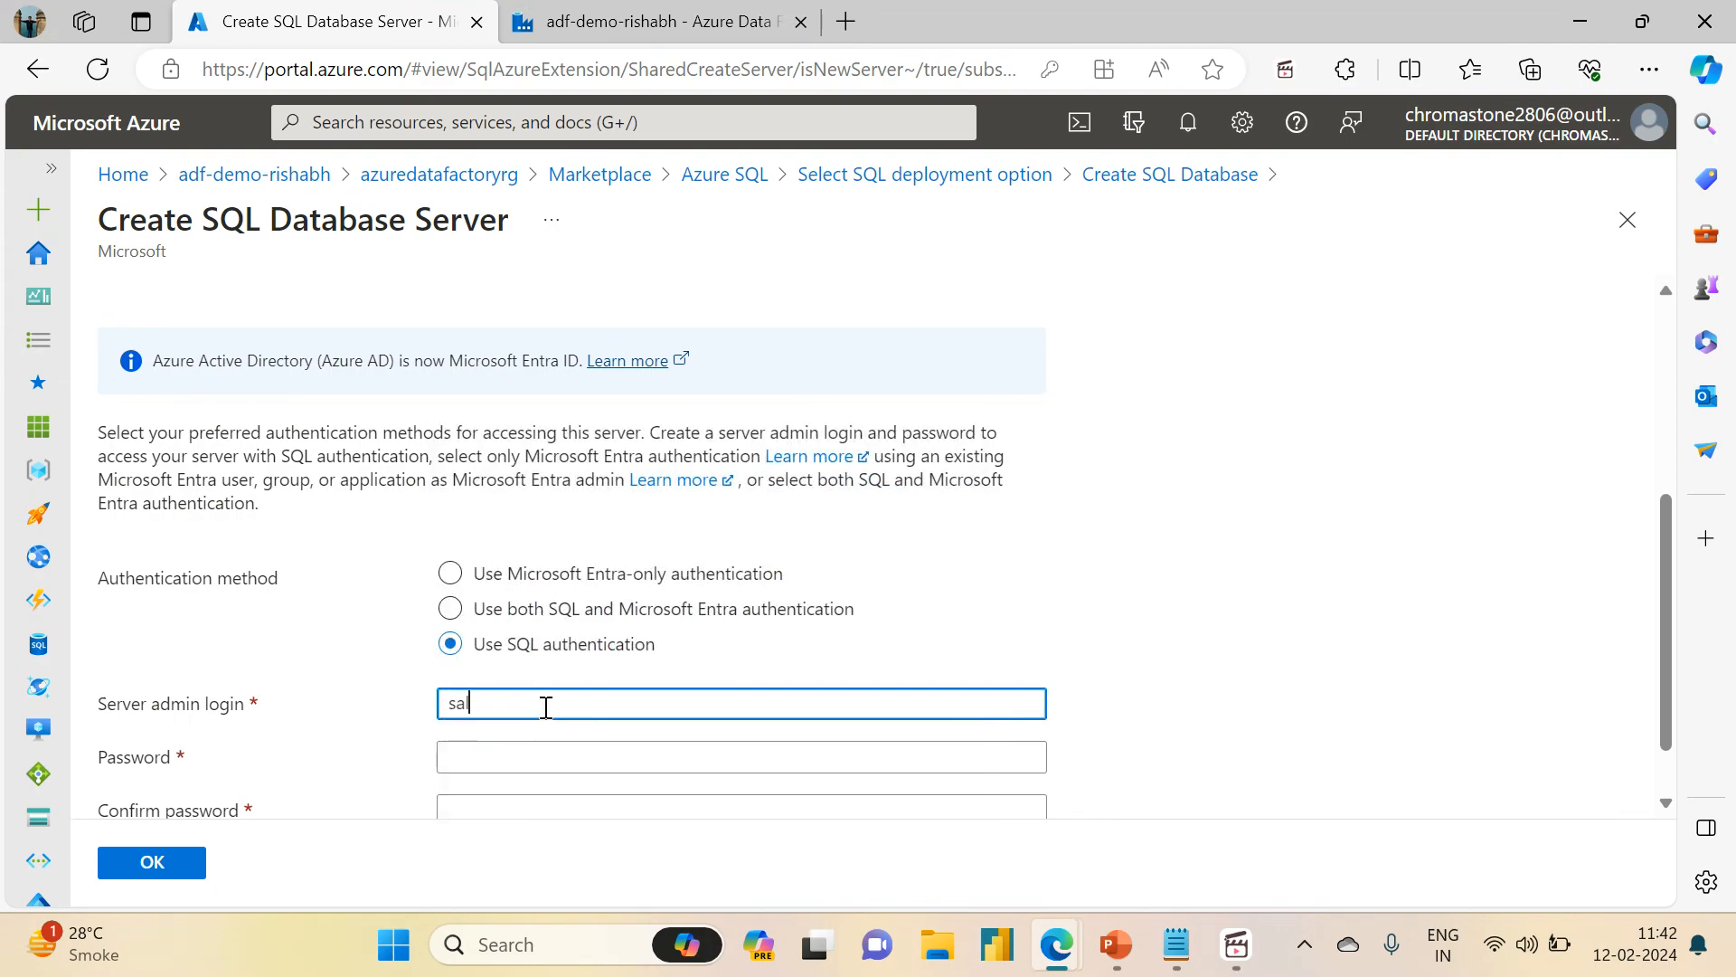
pyautogui.write('esdbadmi')
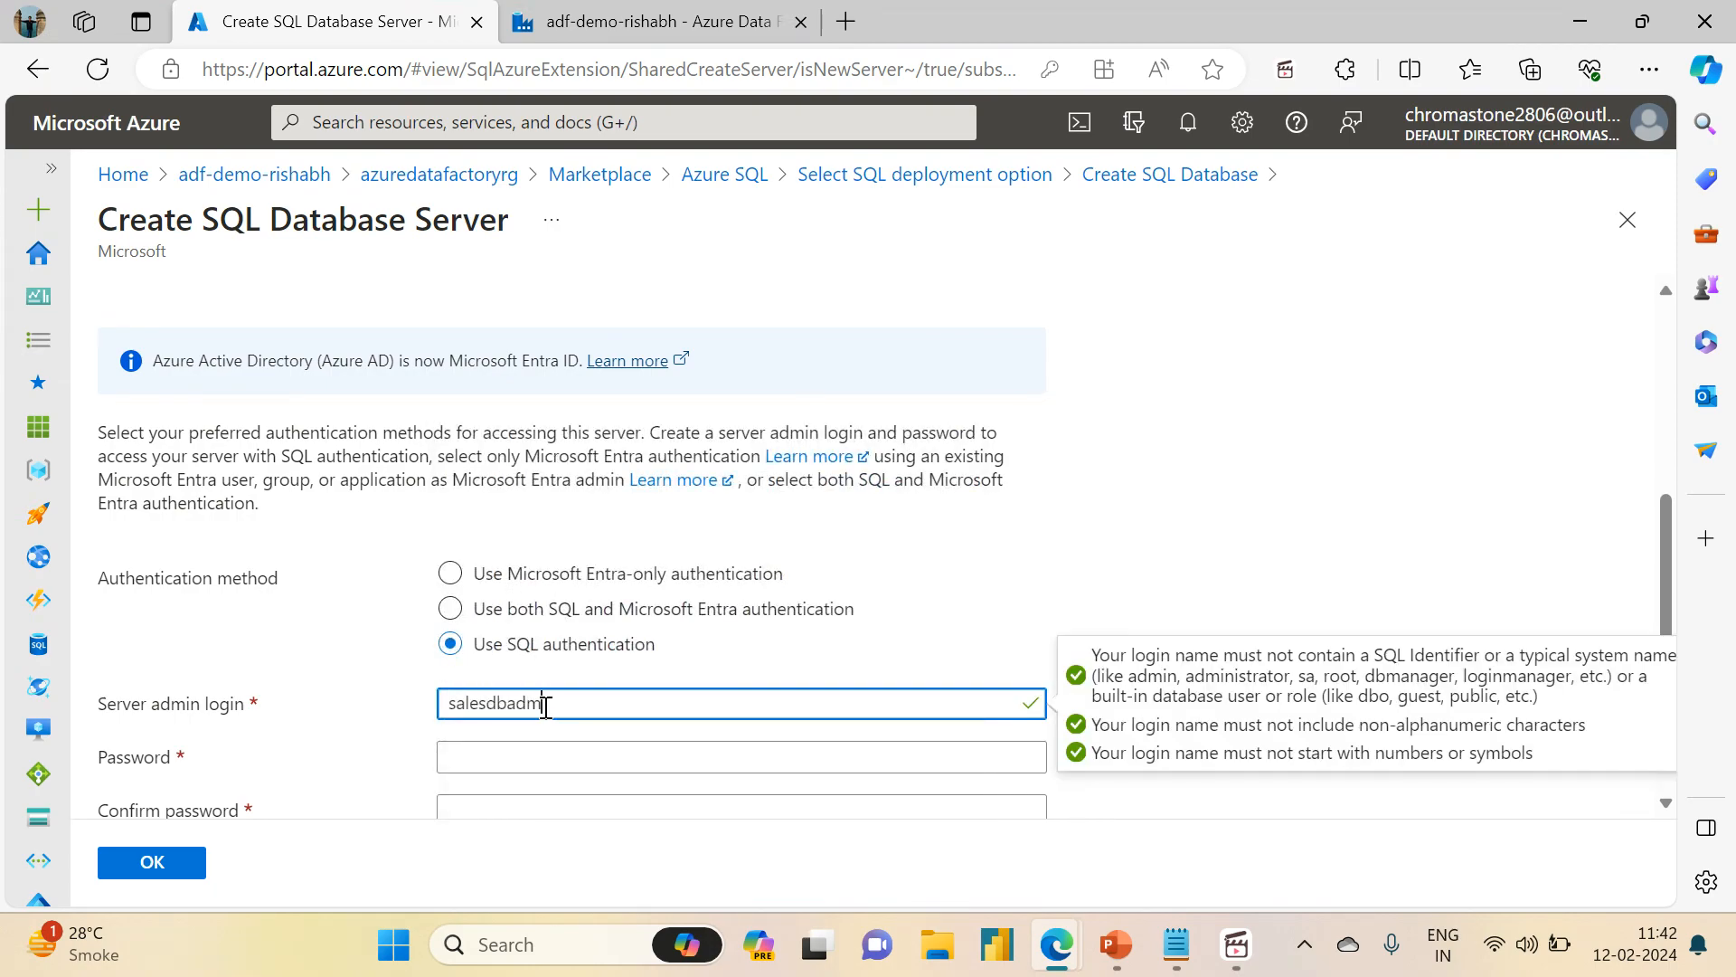
pyautogui.write('n')
# - Enter the server admin password and repeat it in the confirmation field
pyautogui.press('Tab')
pyautogui.write('•••••••')
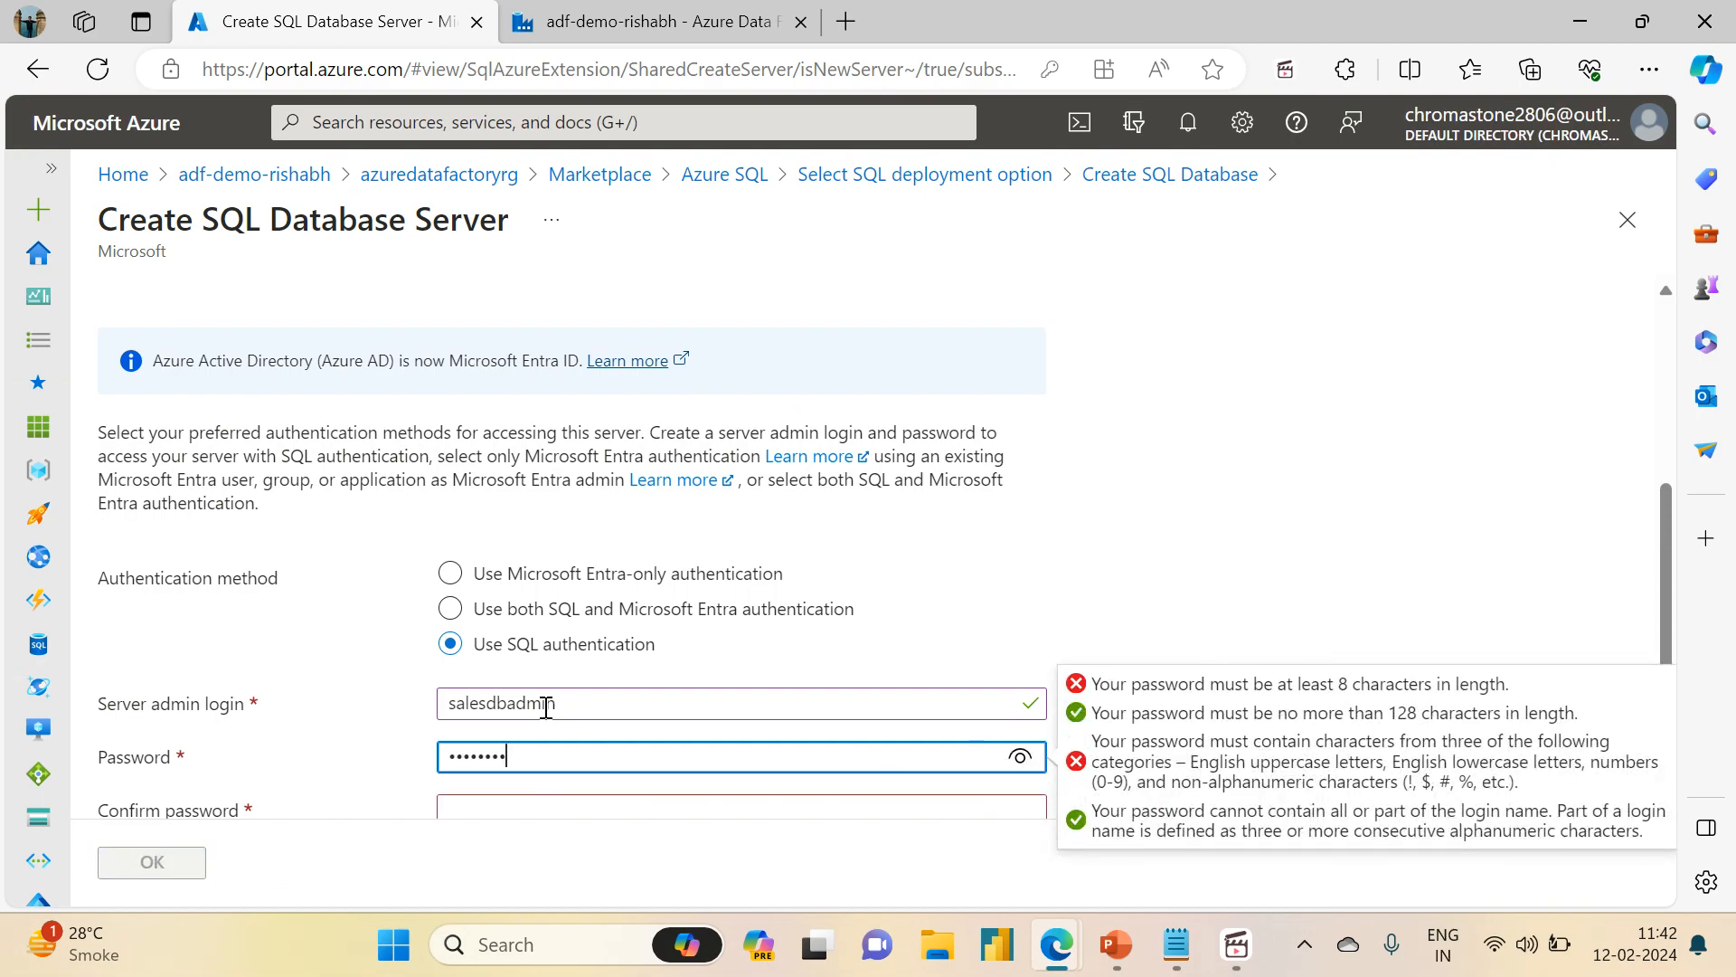
pyautogui.write('•')
pyautogui.press('Tab')
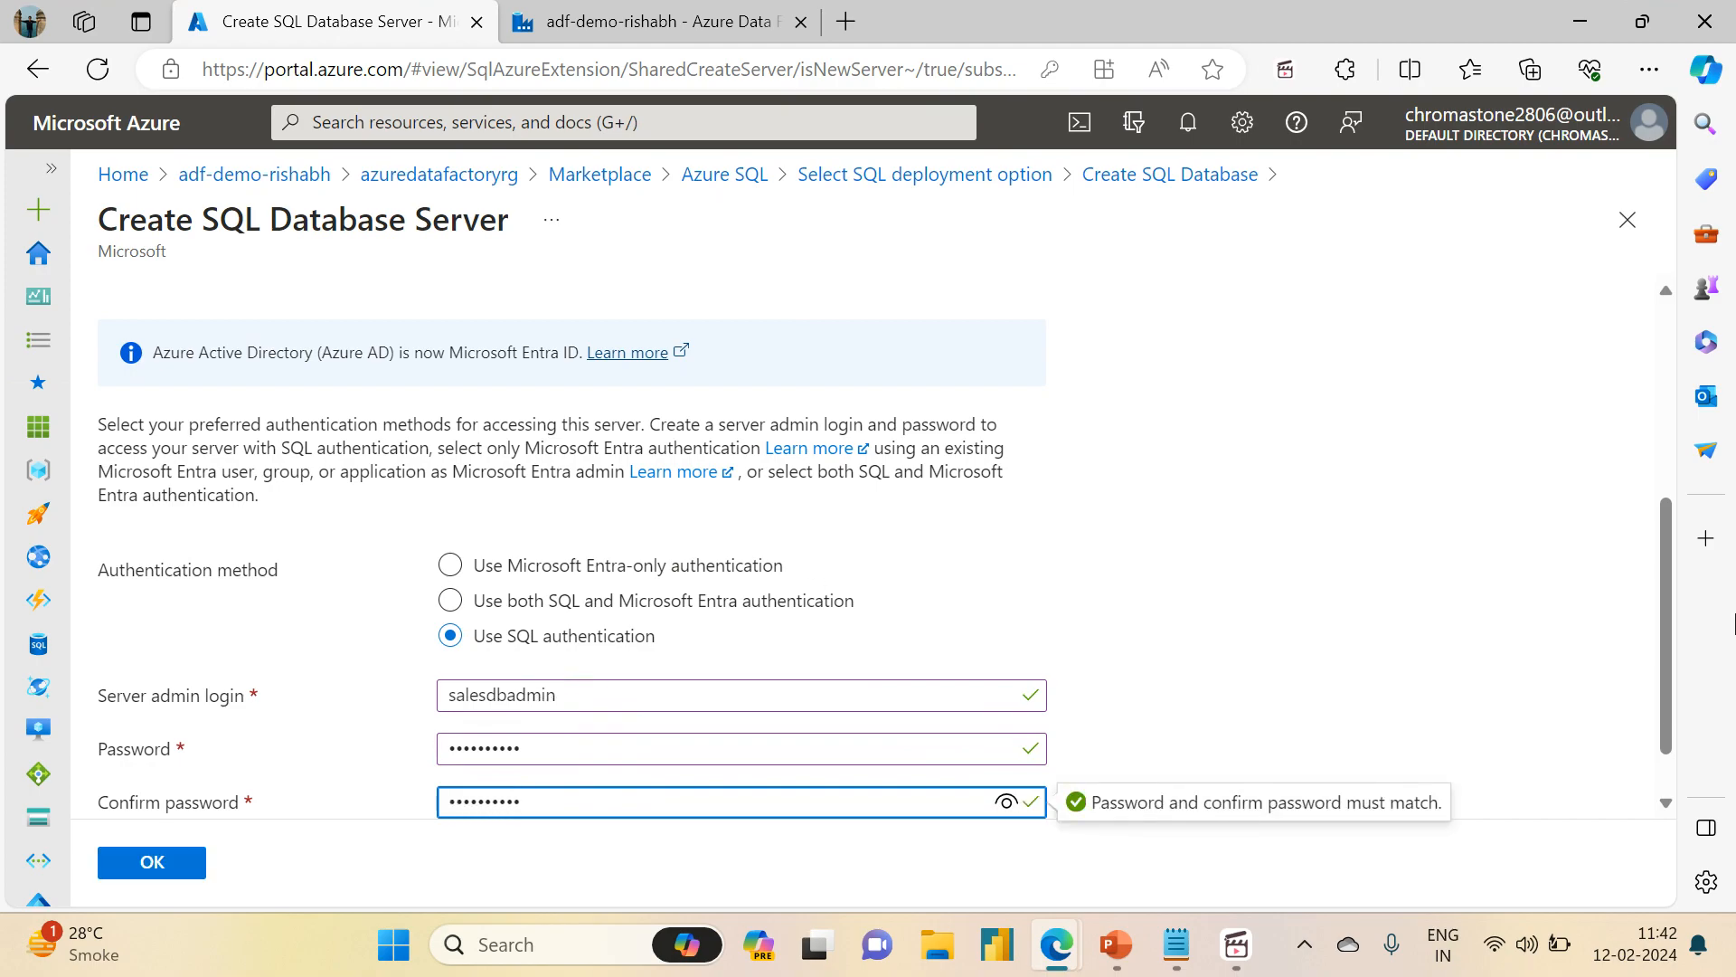
pyautogui.scroll(-1, 1657, 681)
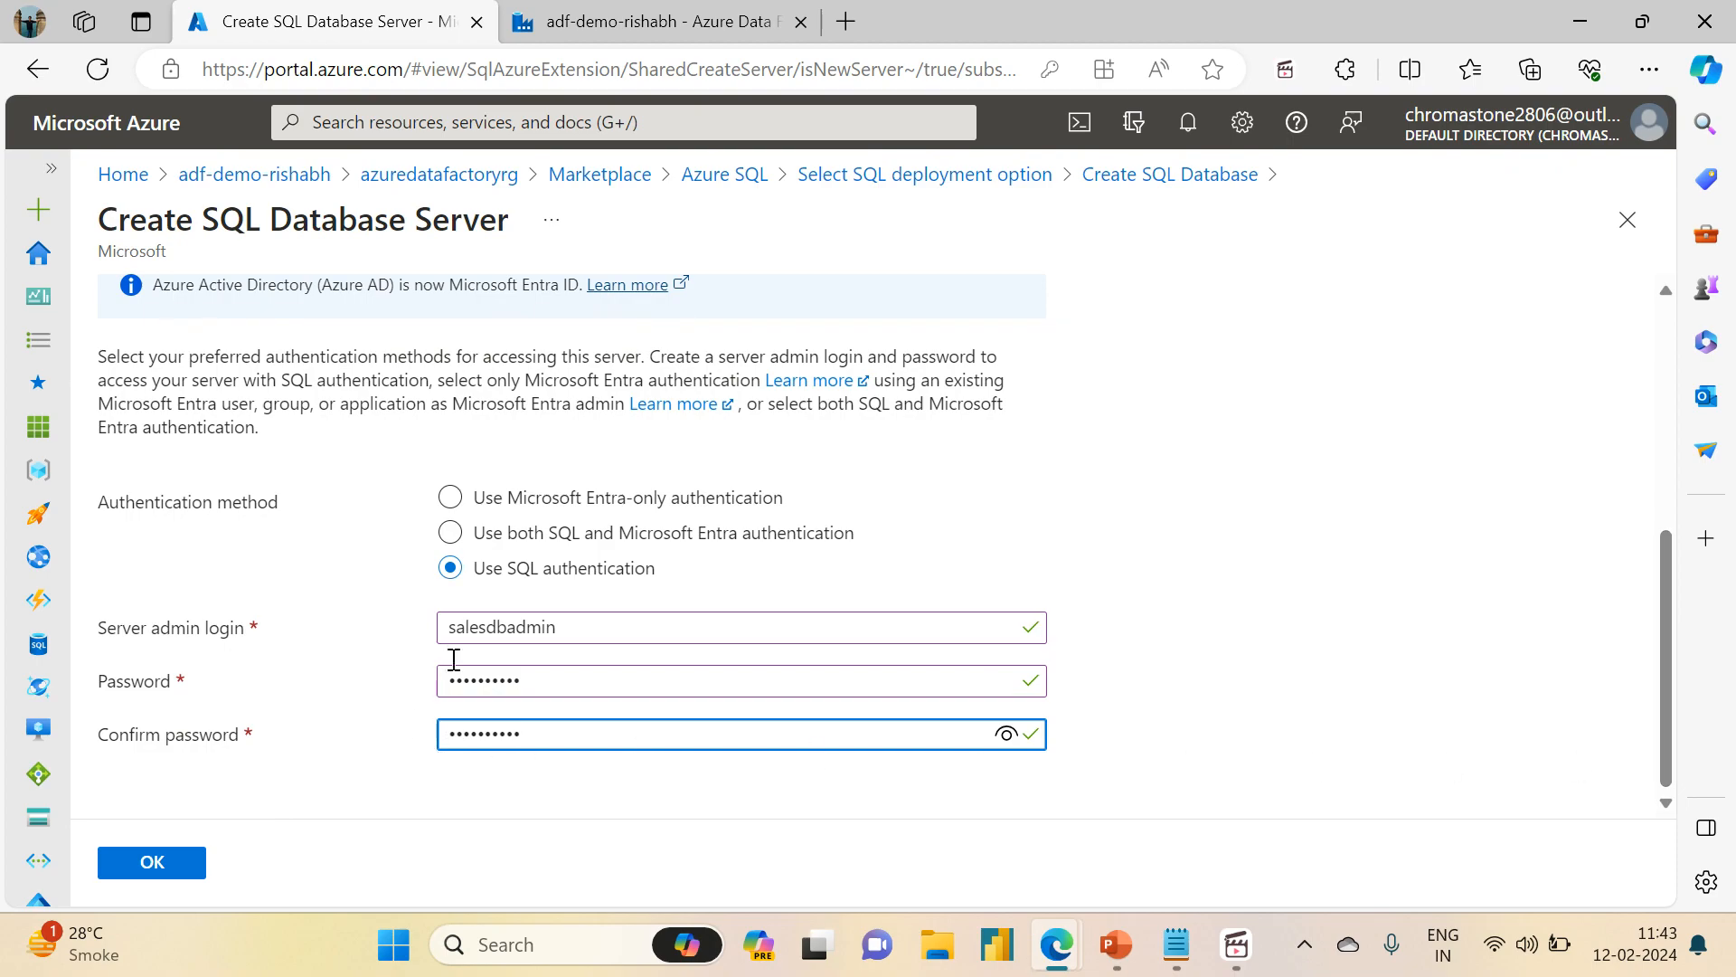
# - Copy the server admin login into a new Notepad document and return to the server form in the browser
pyautogui.moveTo(559, 633); pyautogui.dragTo(440, 636)
pyautogui.hotkey('ctrl', 'c')
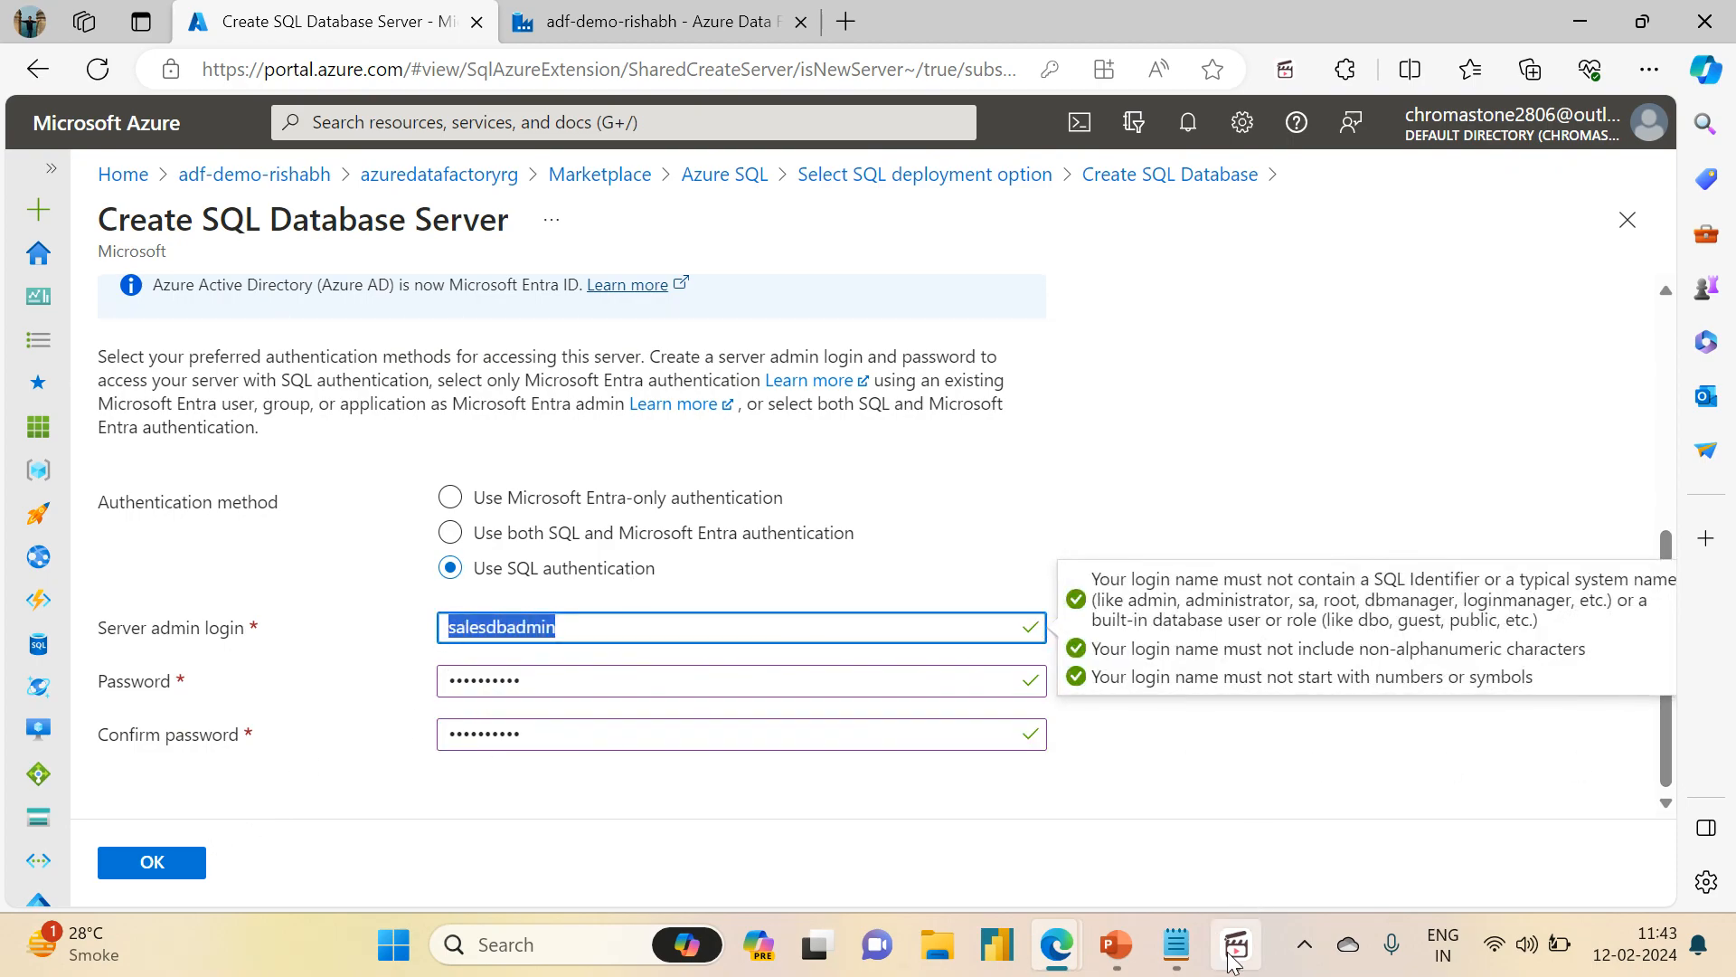
pyautogui.click(1177, 944)
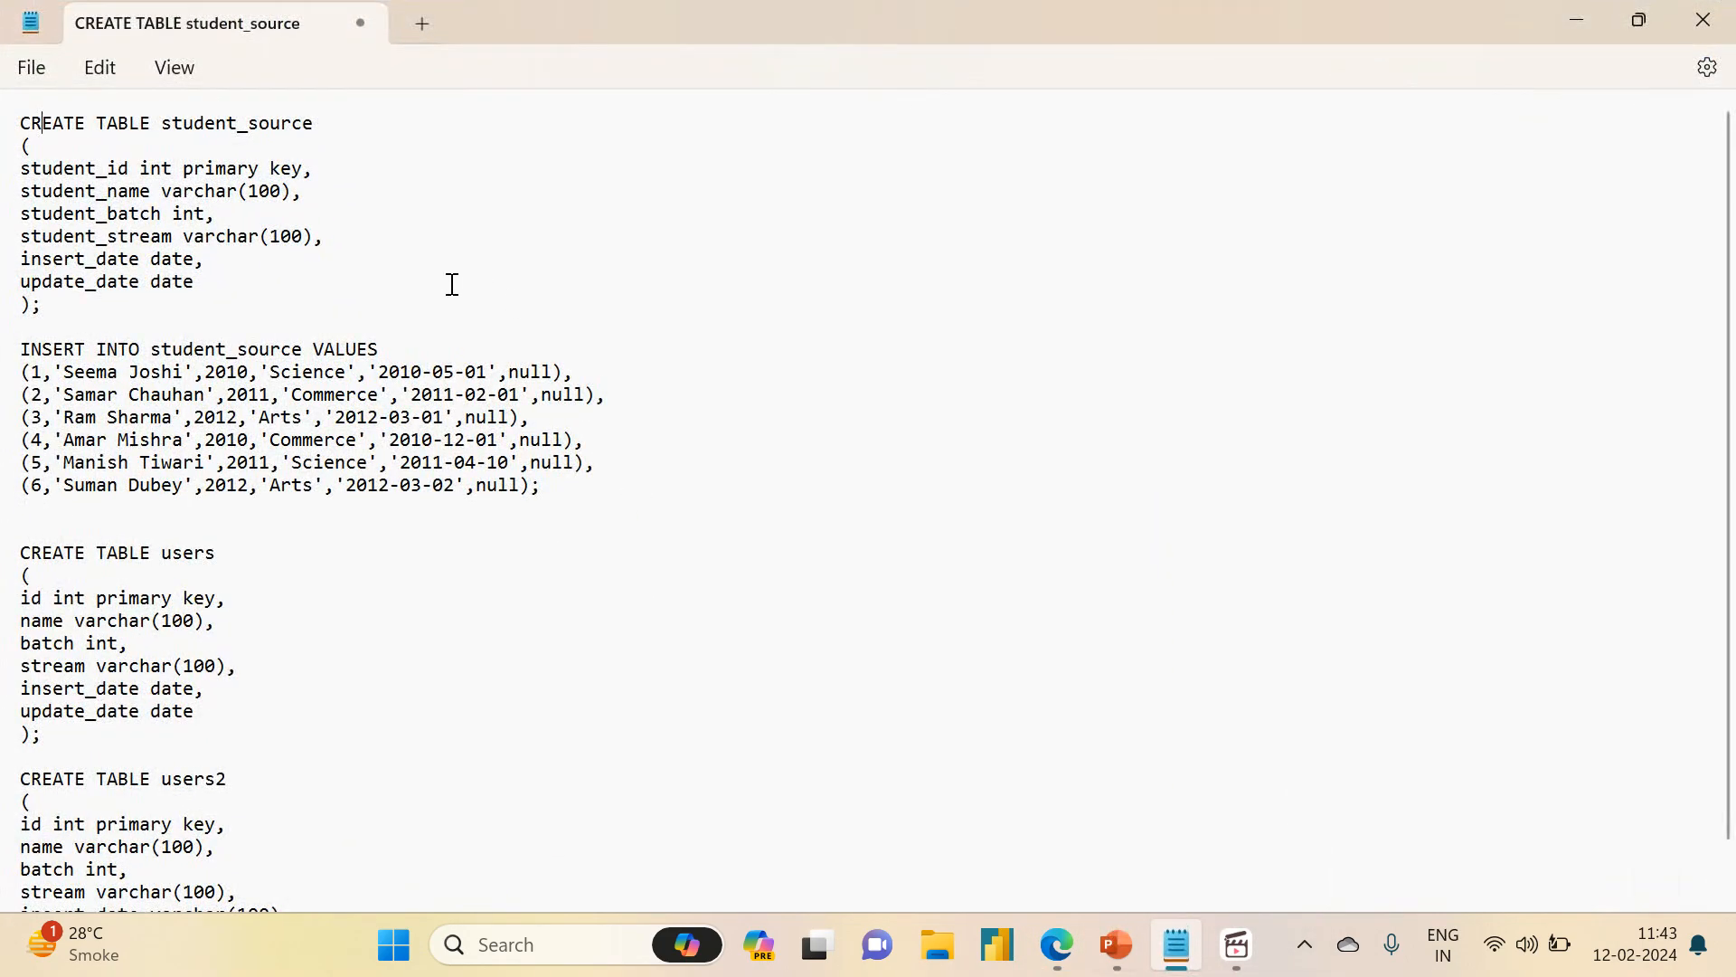
pyautogui.click(421, 22)
pyautogui.hotkey('ctrl', 'v')
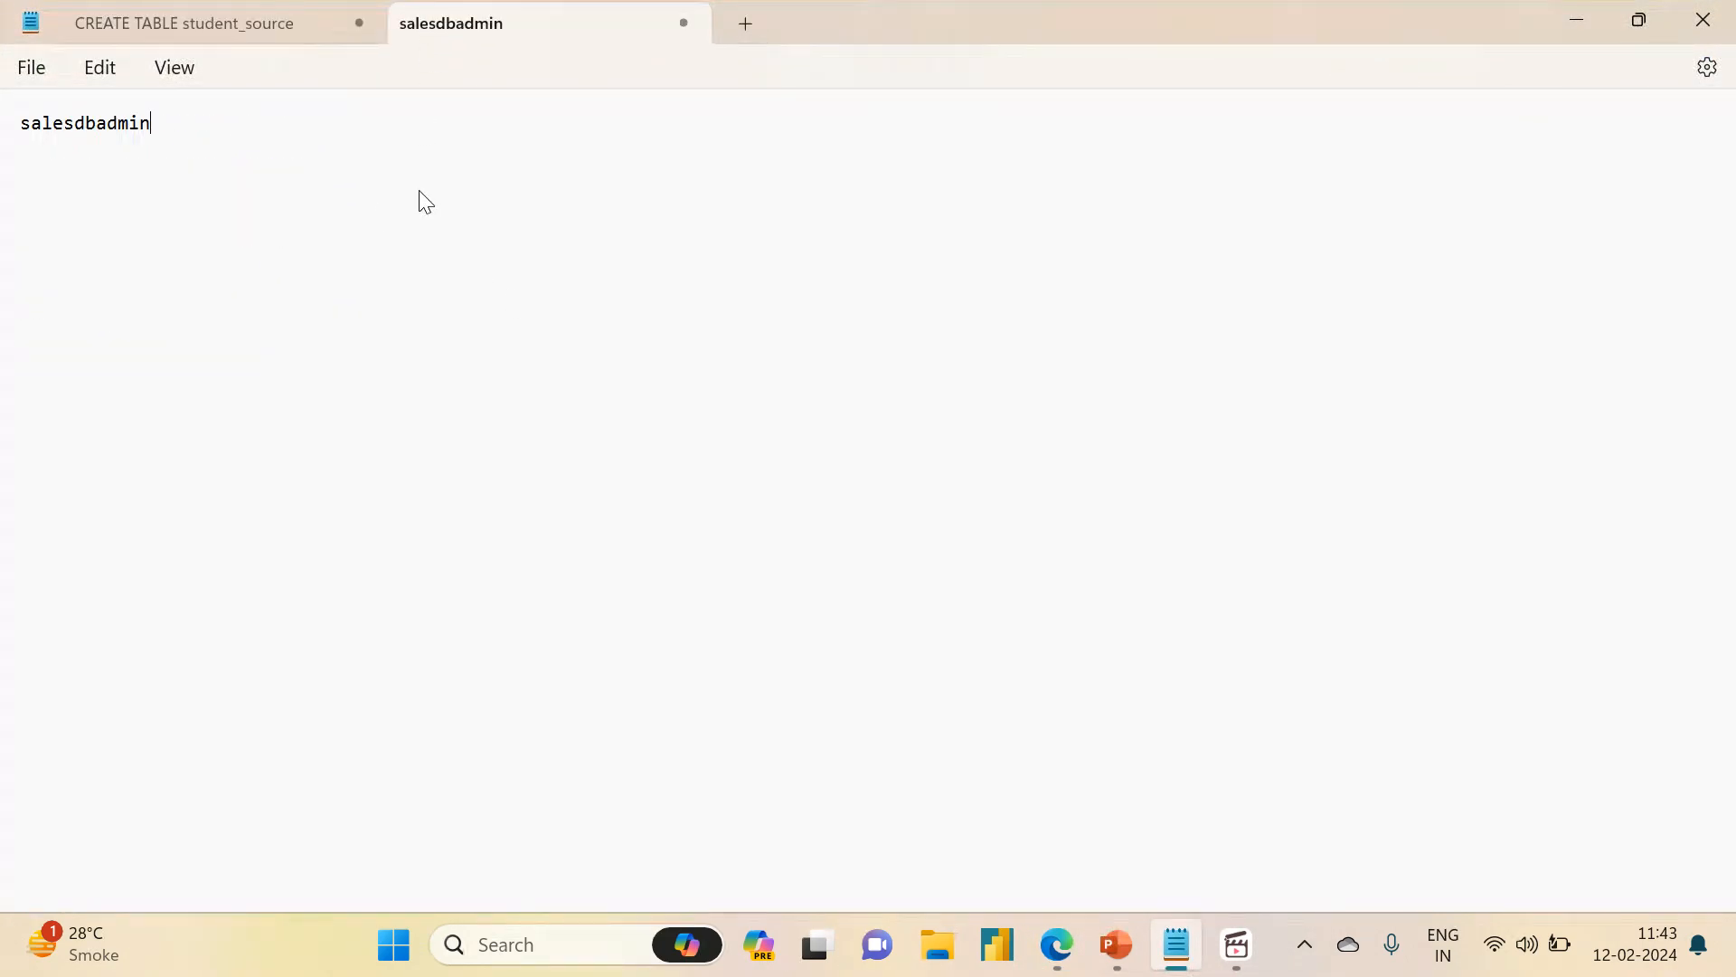
pyautogui.click(1578, 28)
# - Confirm the new server and, after reviewing the database's basic settings, proceed to its networking settings
pyautogui.click(156, 861)
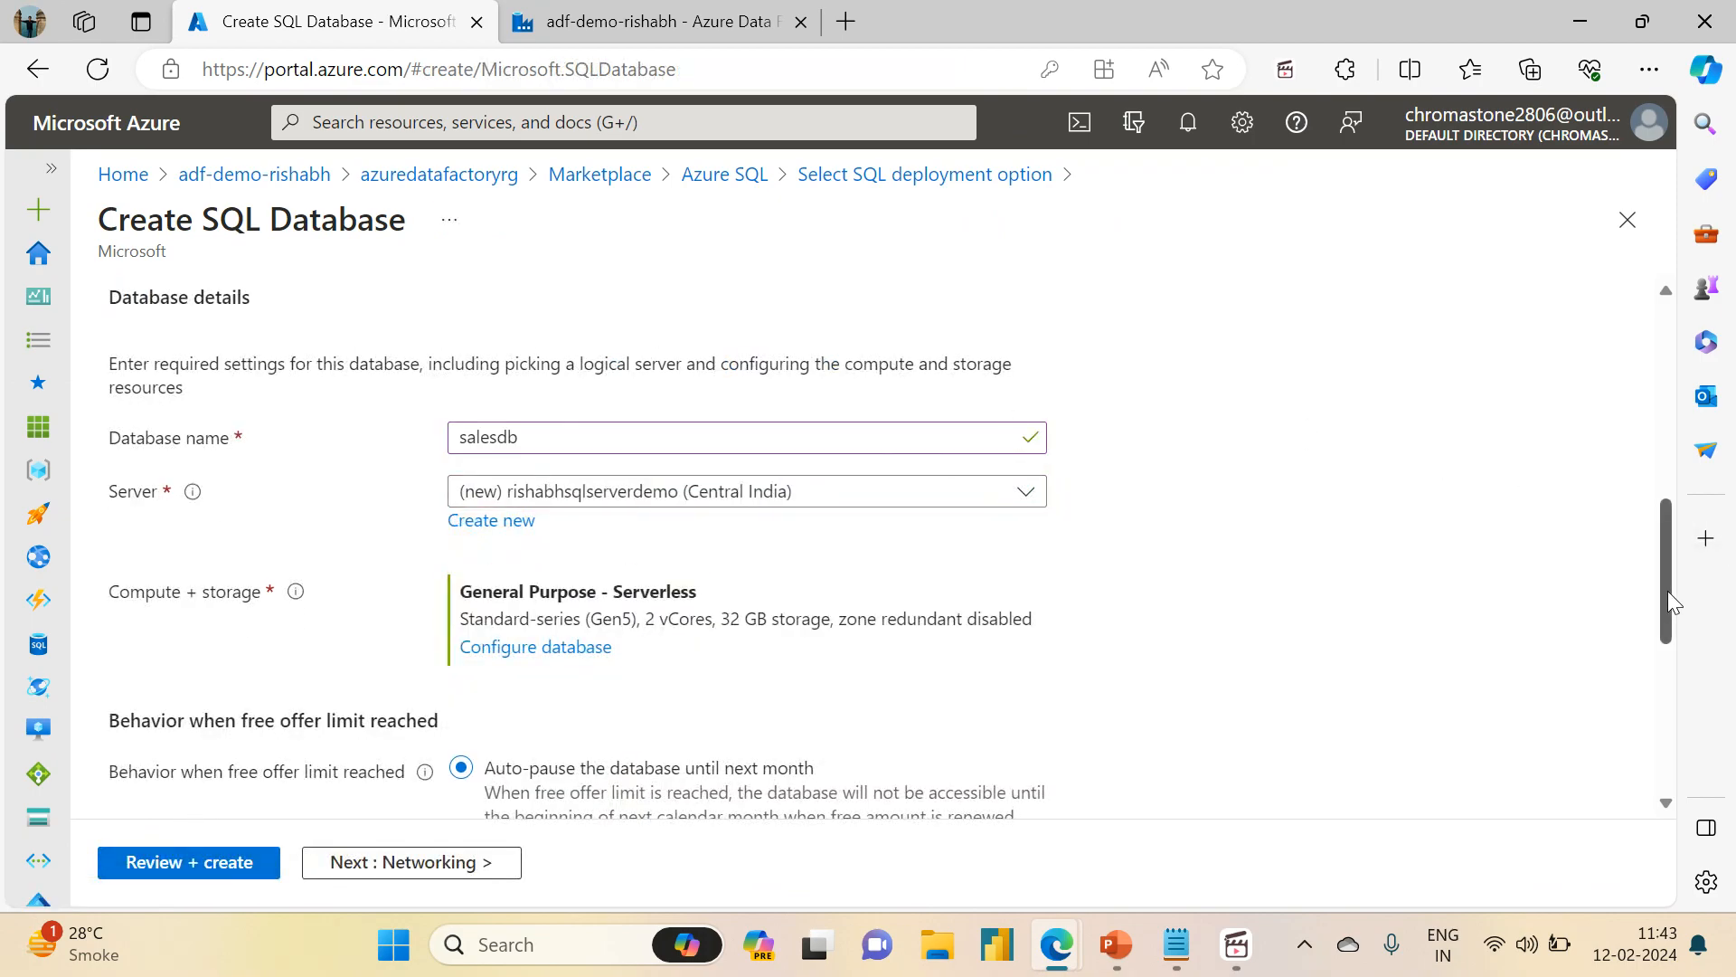
pyautogui.scroll(-5, 1667, 590)
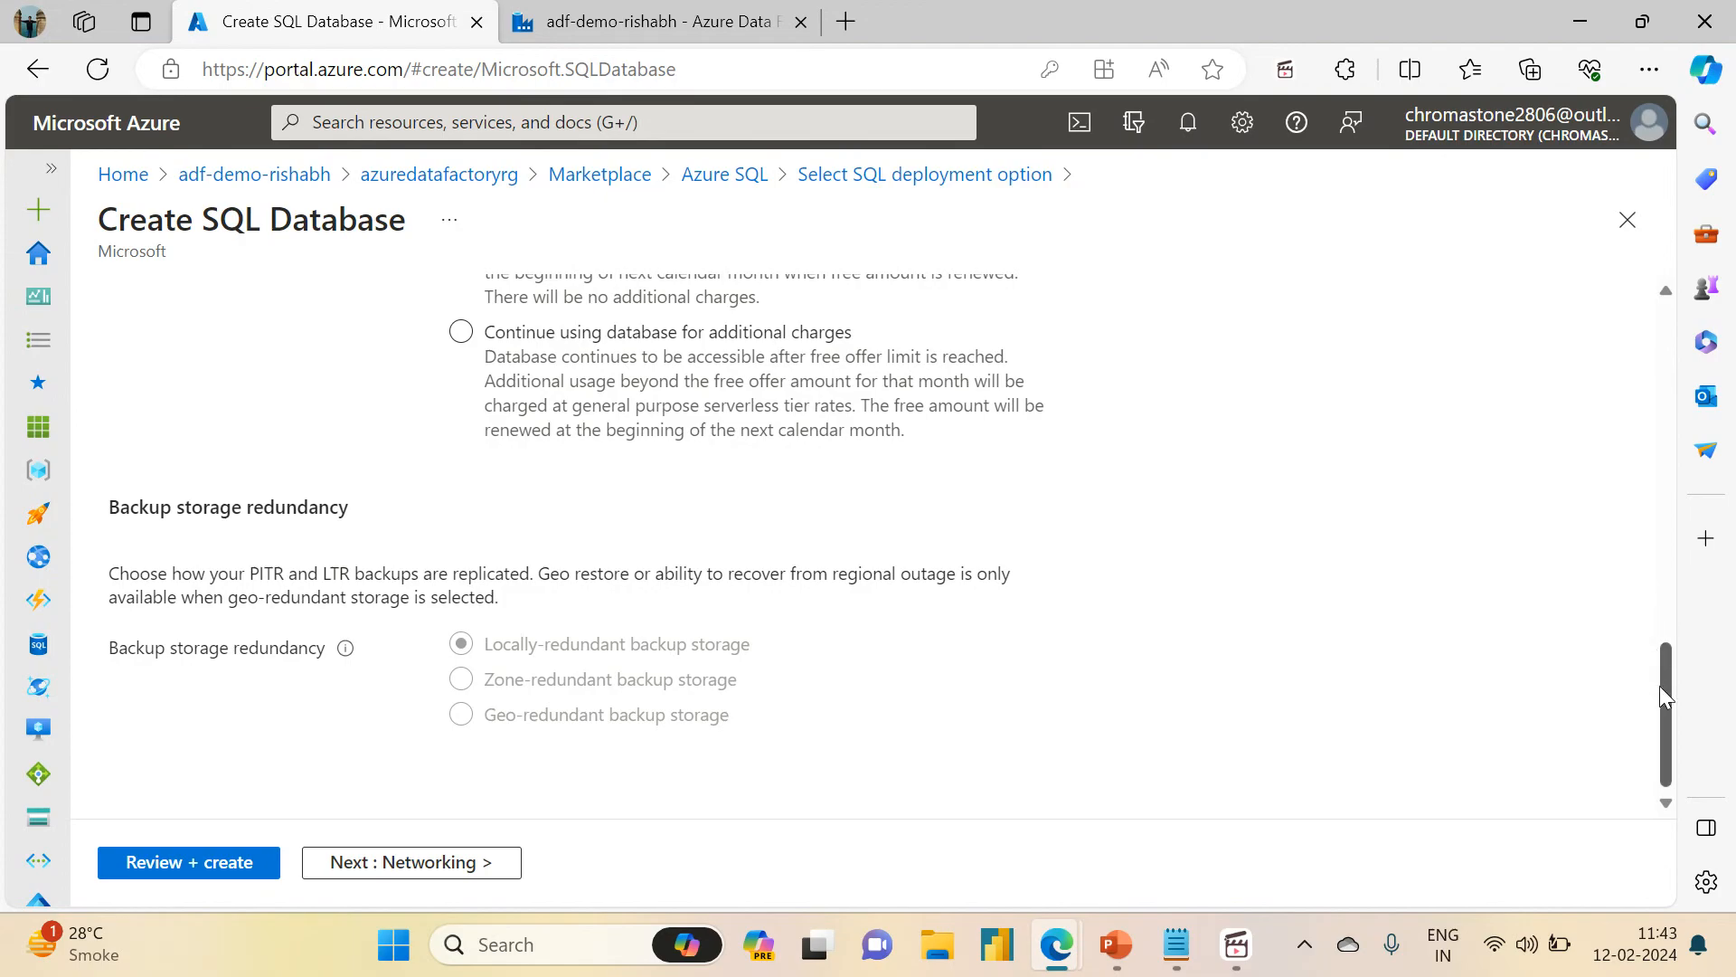
pyautogui.moveTo(1659, 687); pyautogui.dragTo(1670, 529)
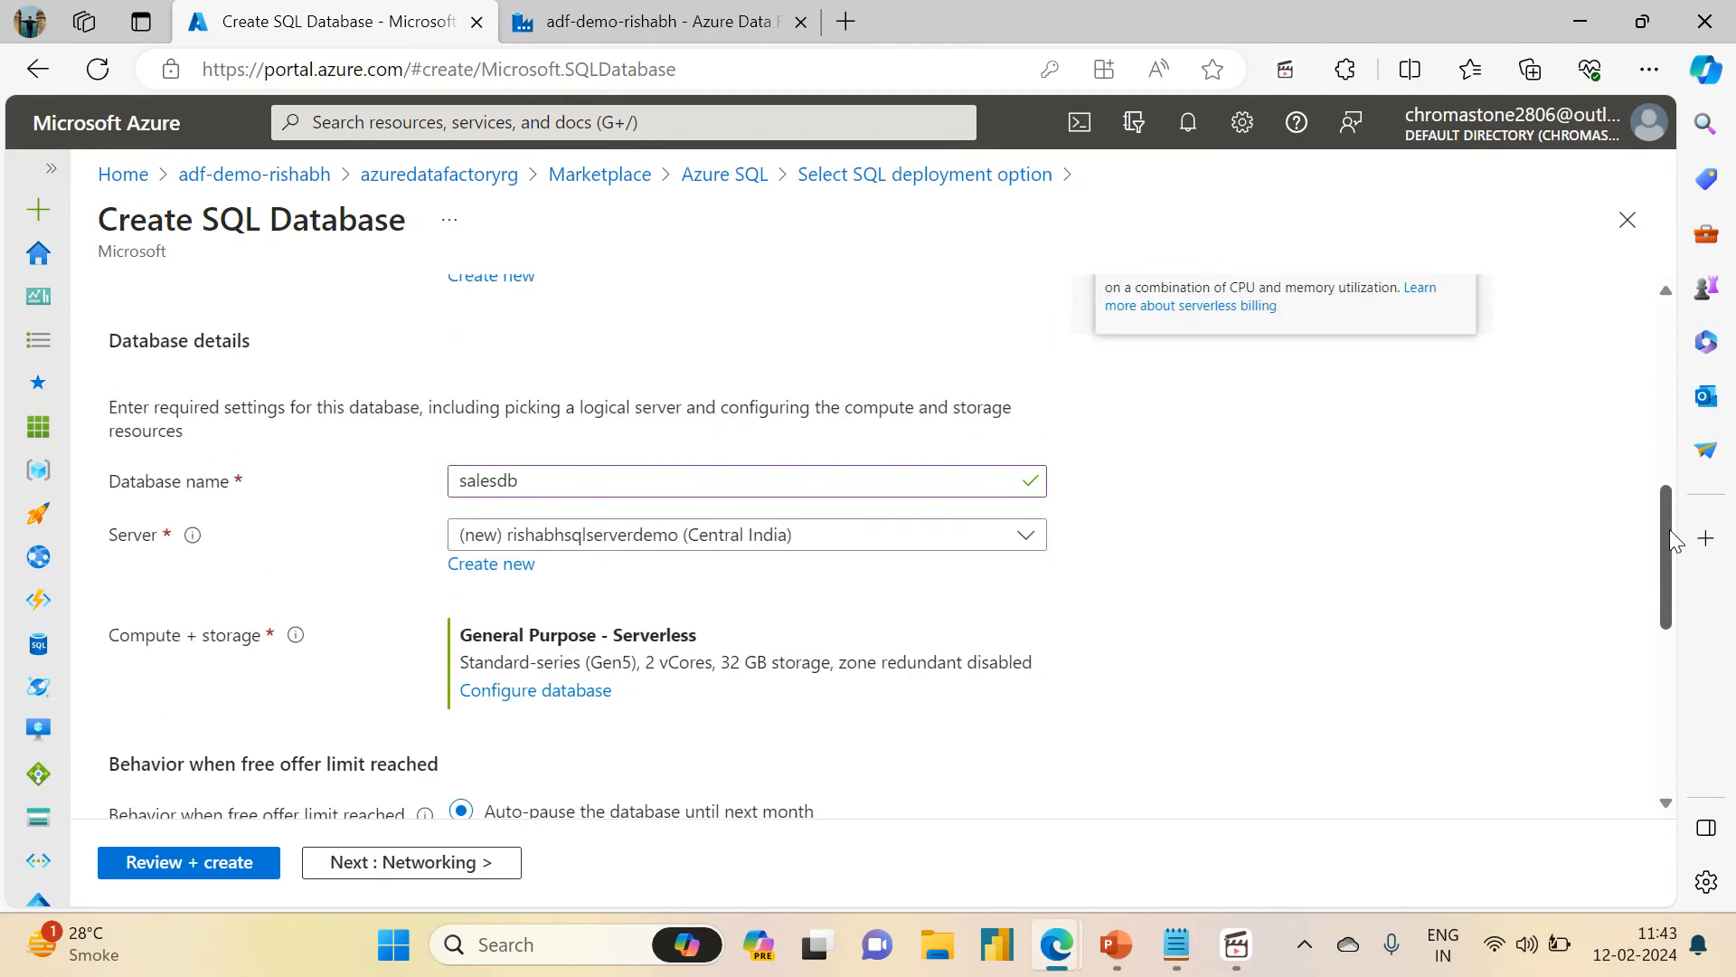
pyautogui.moveTo(1672, 540); pyautogui.dragTo(1648, 660)
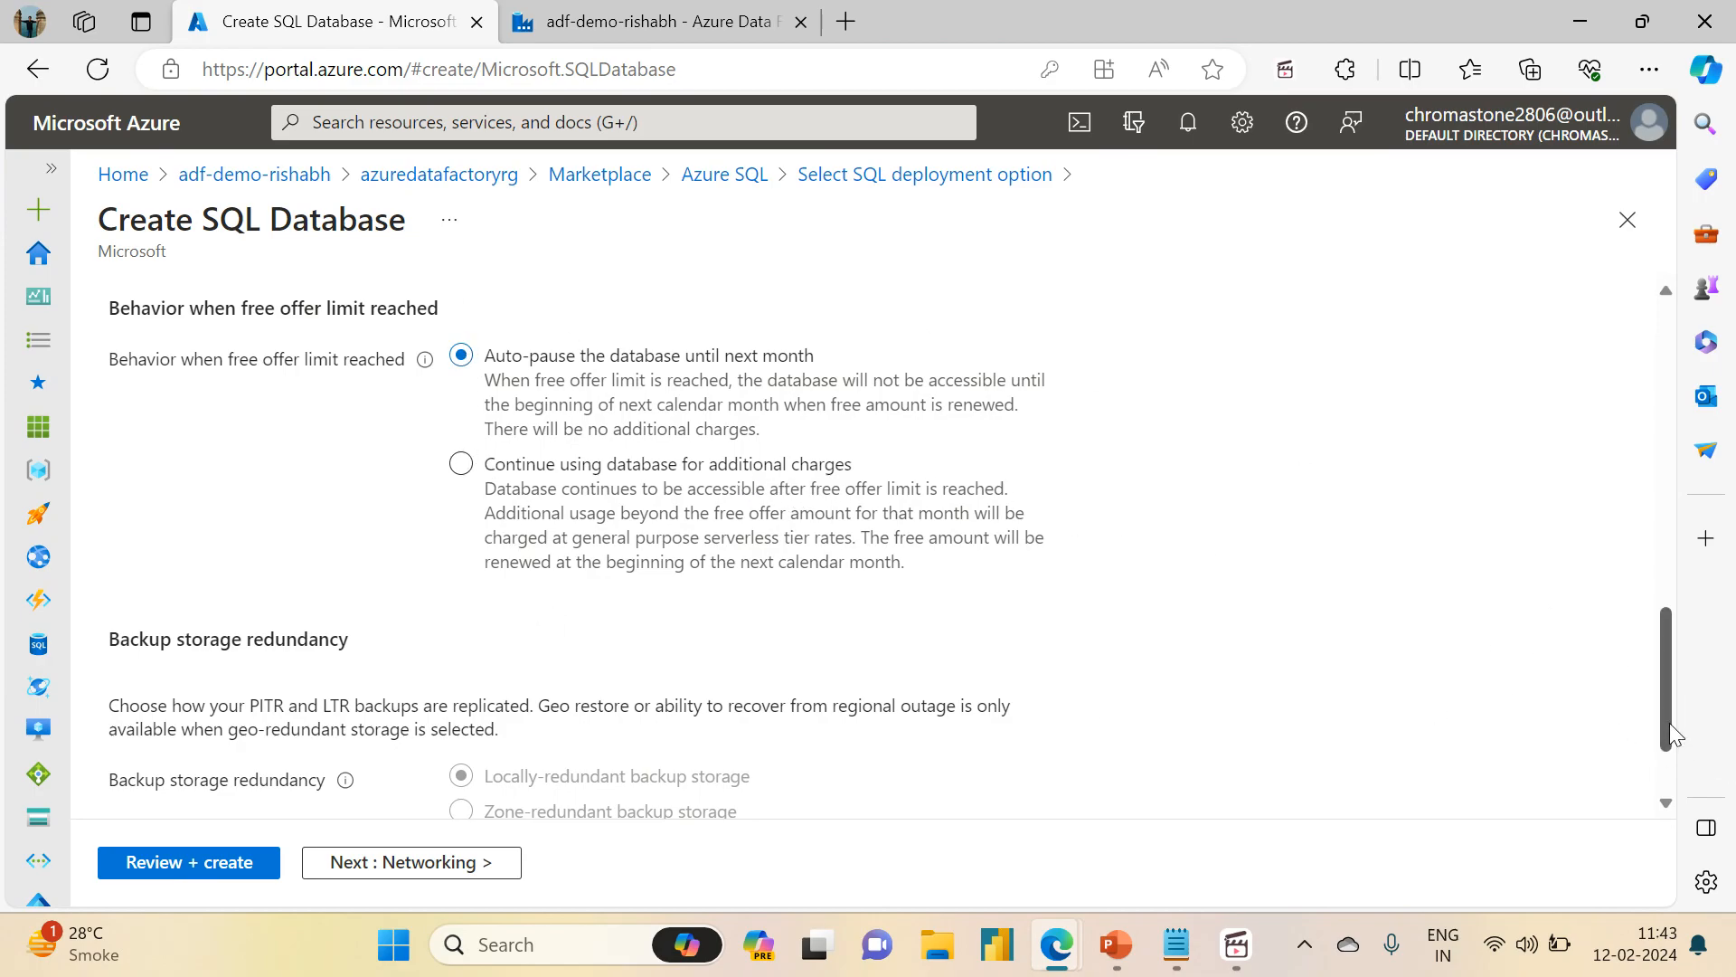
pyautogui.moveTo(1669, 723); pyautogui.dragTo(1680, 882)
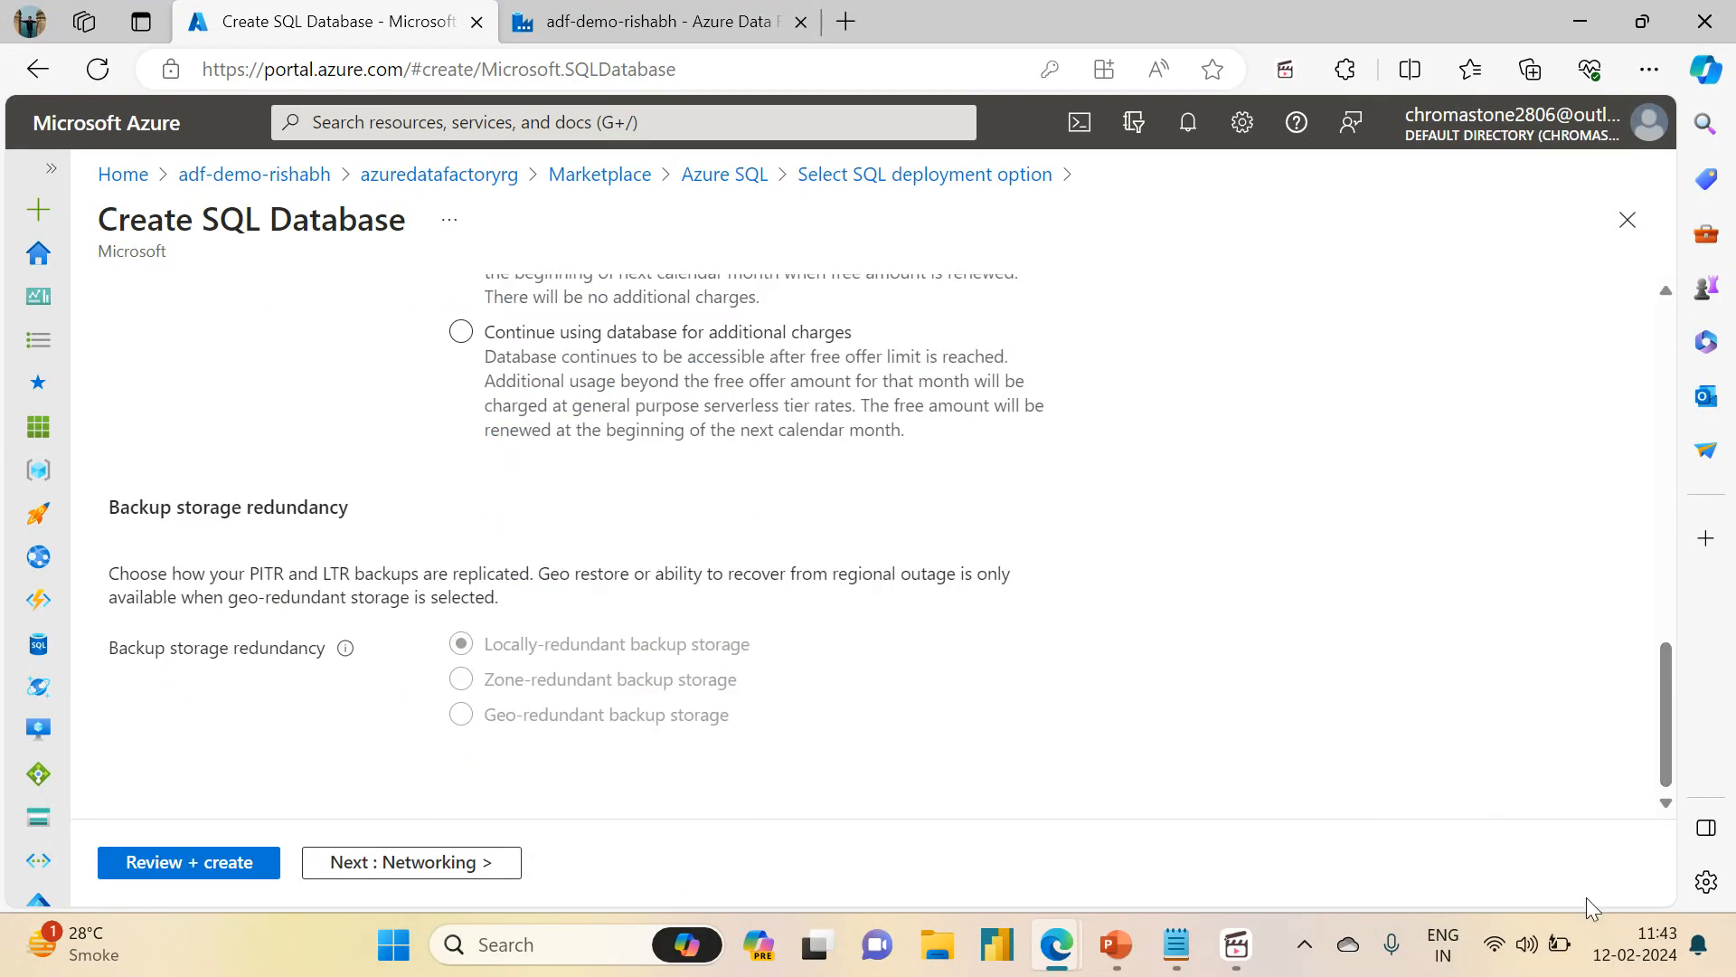
pyautogui.click(476, 863)
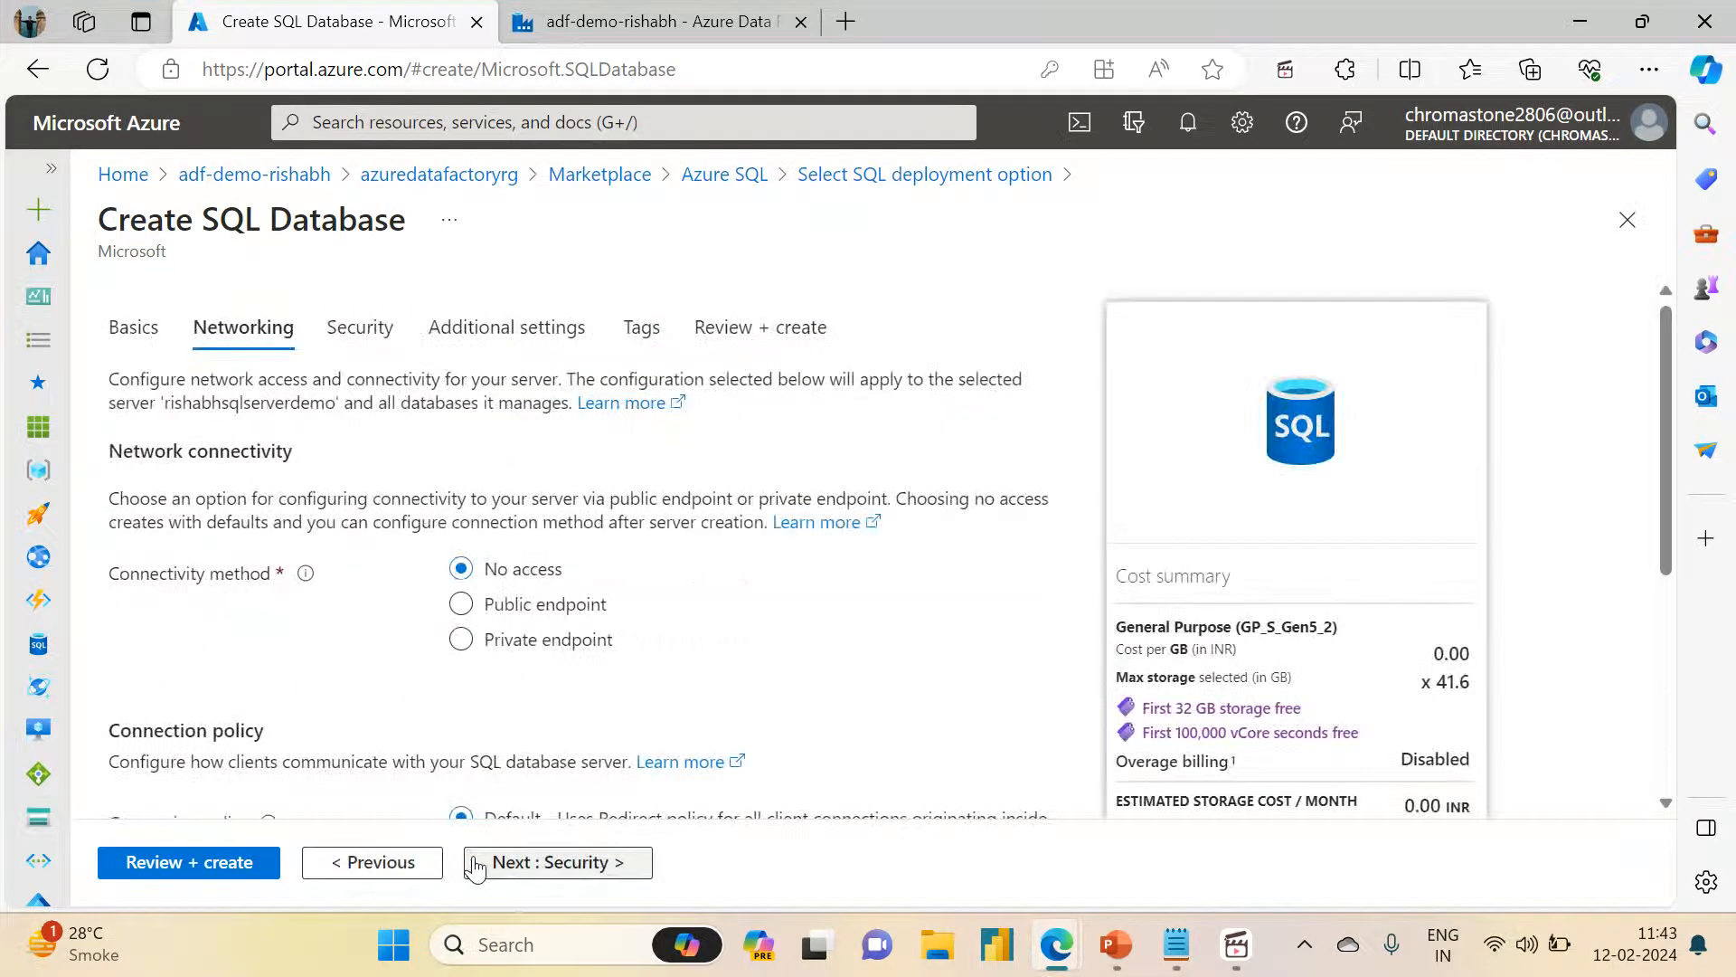
# - Set connectivity to a public endpoint, allow Azure services and the current client IP address, and continue to the security settings
pyautogui.click(459, 606)
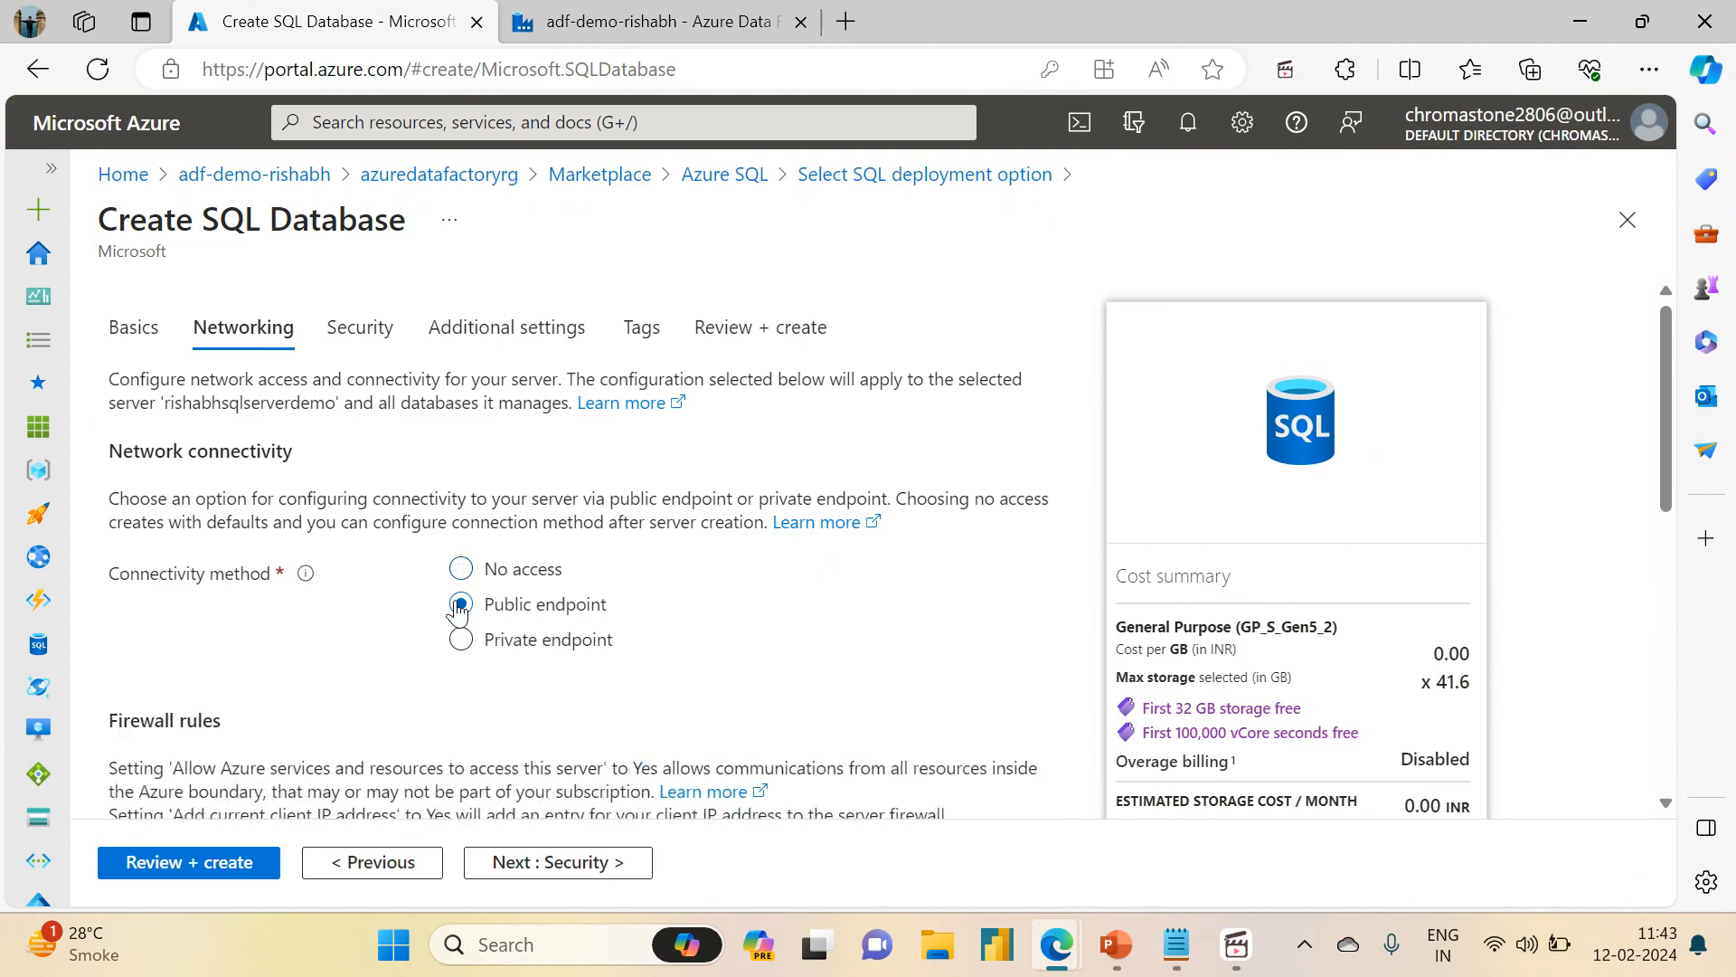
pyautogui.moveTo(1675, 484); pyautogui.dragTo(1700, 656)
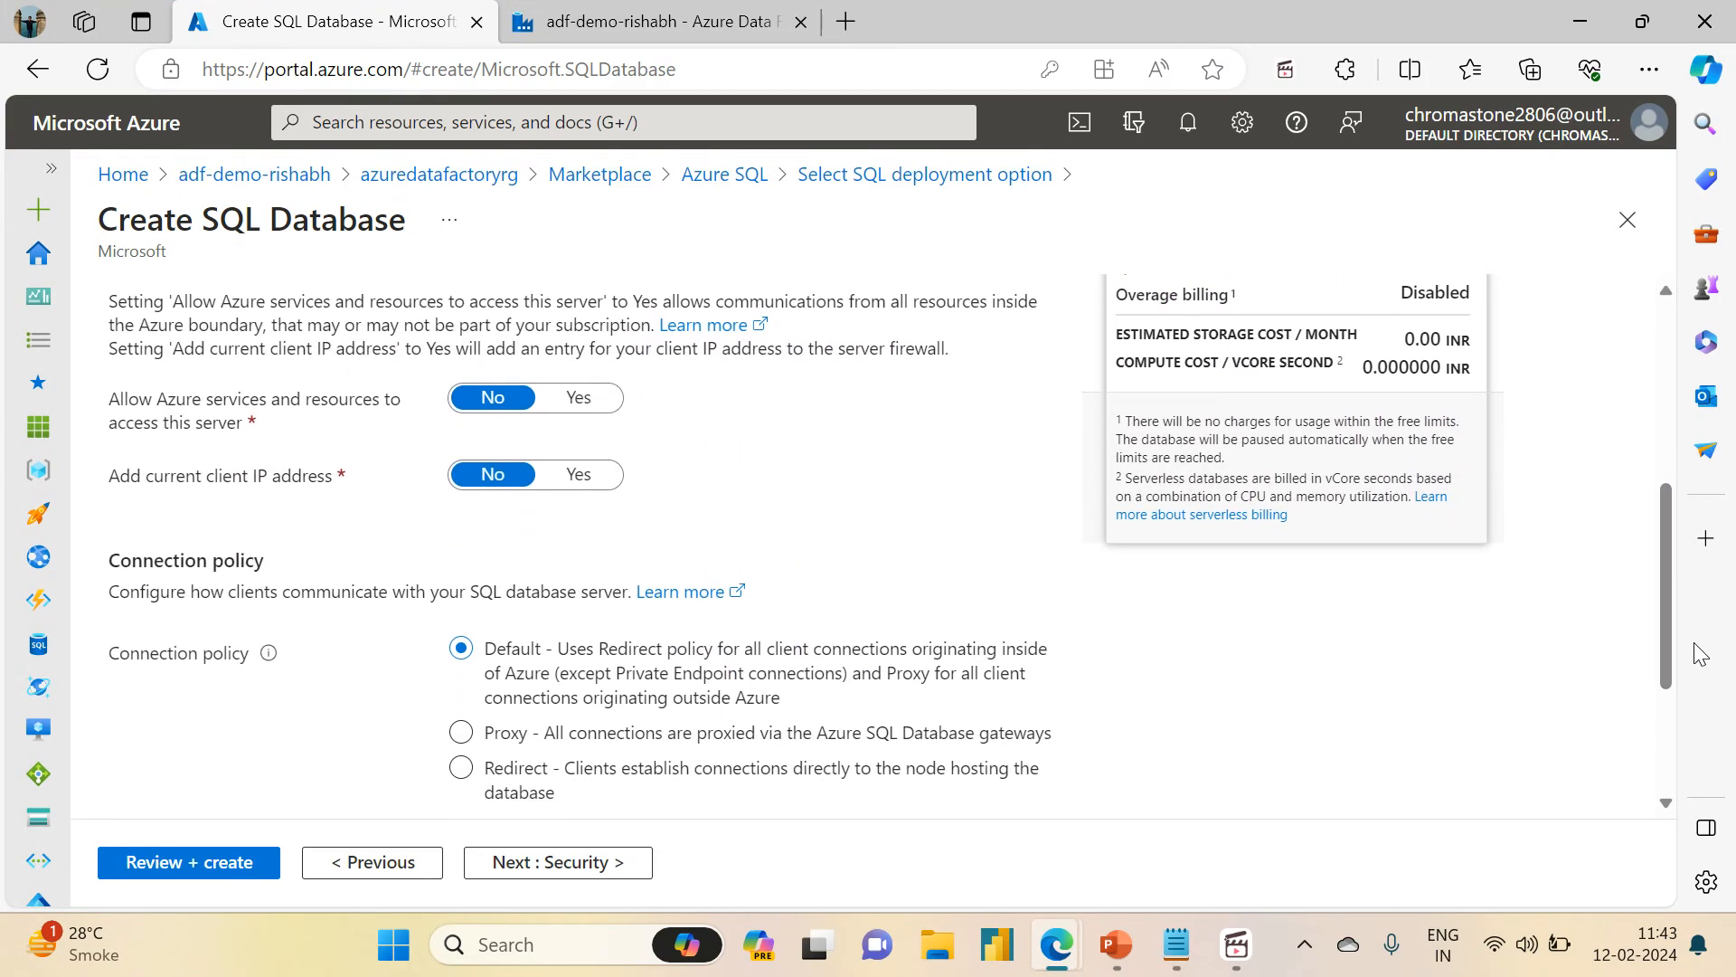
pyautogui.click(573, 402)
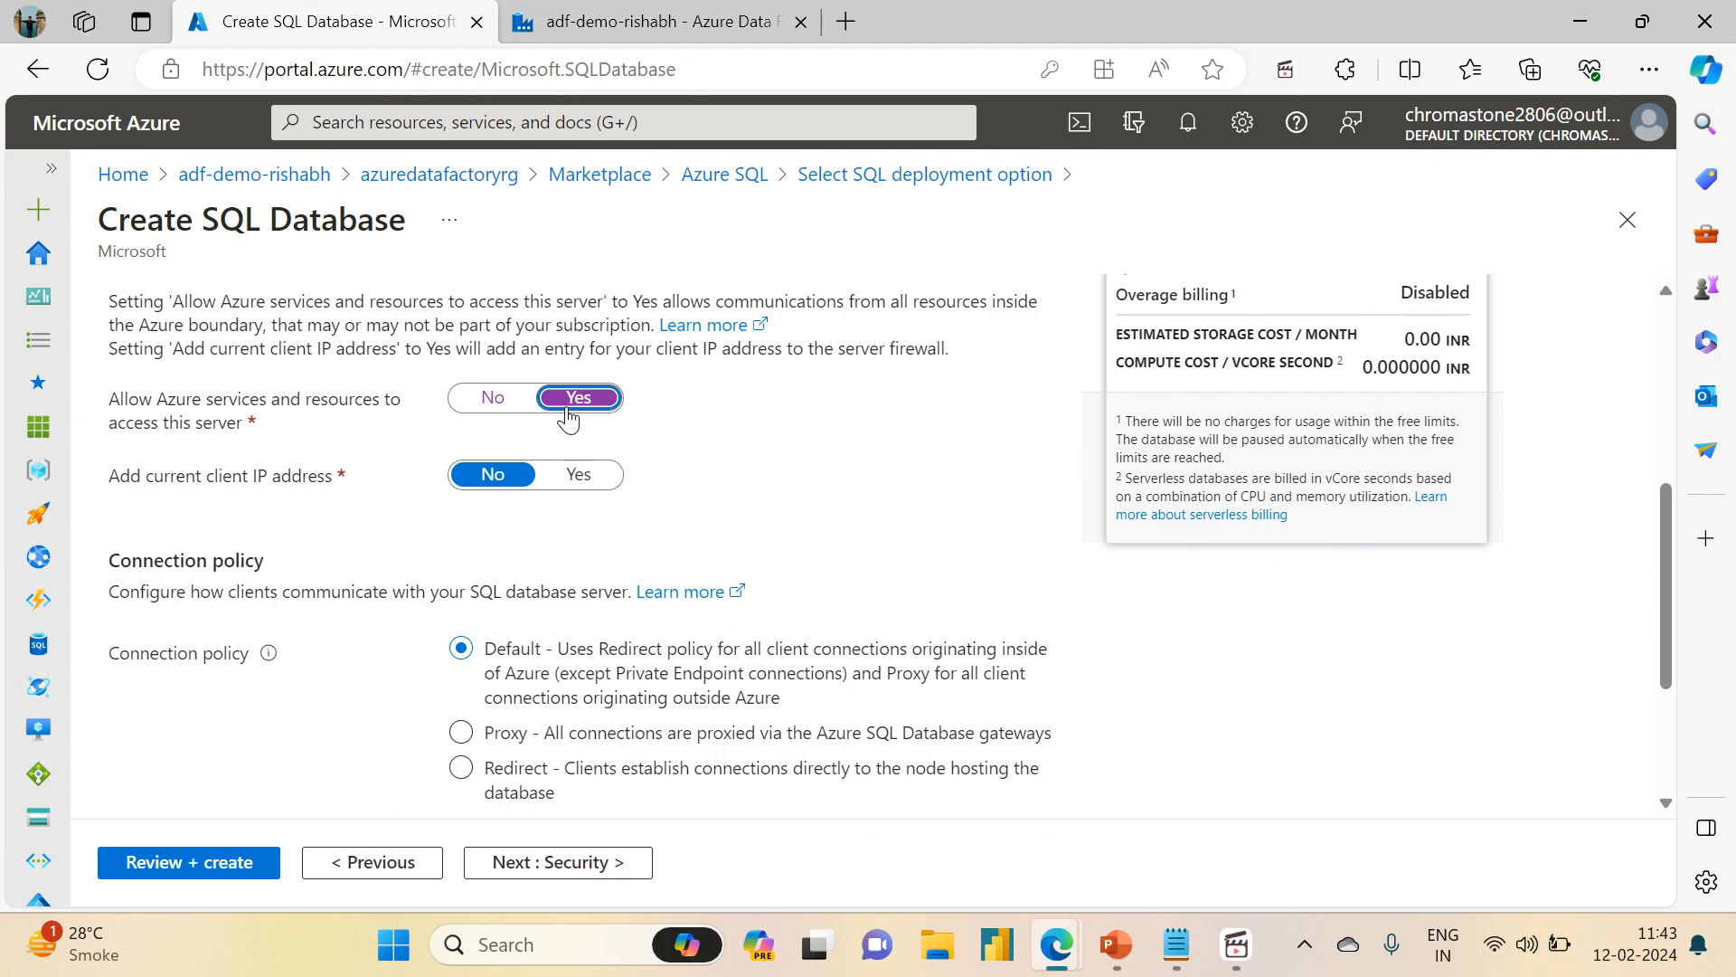
pyautogui.click(577, 475)
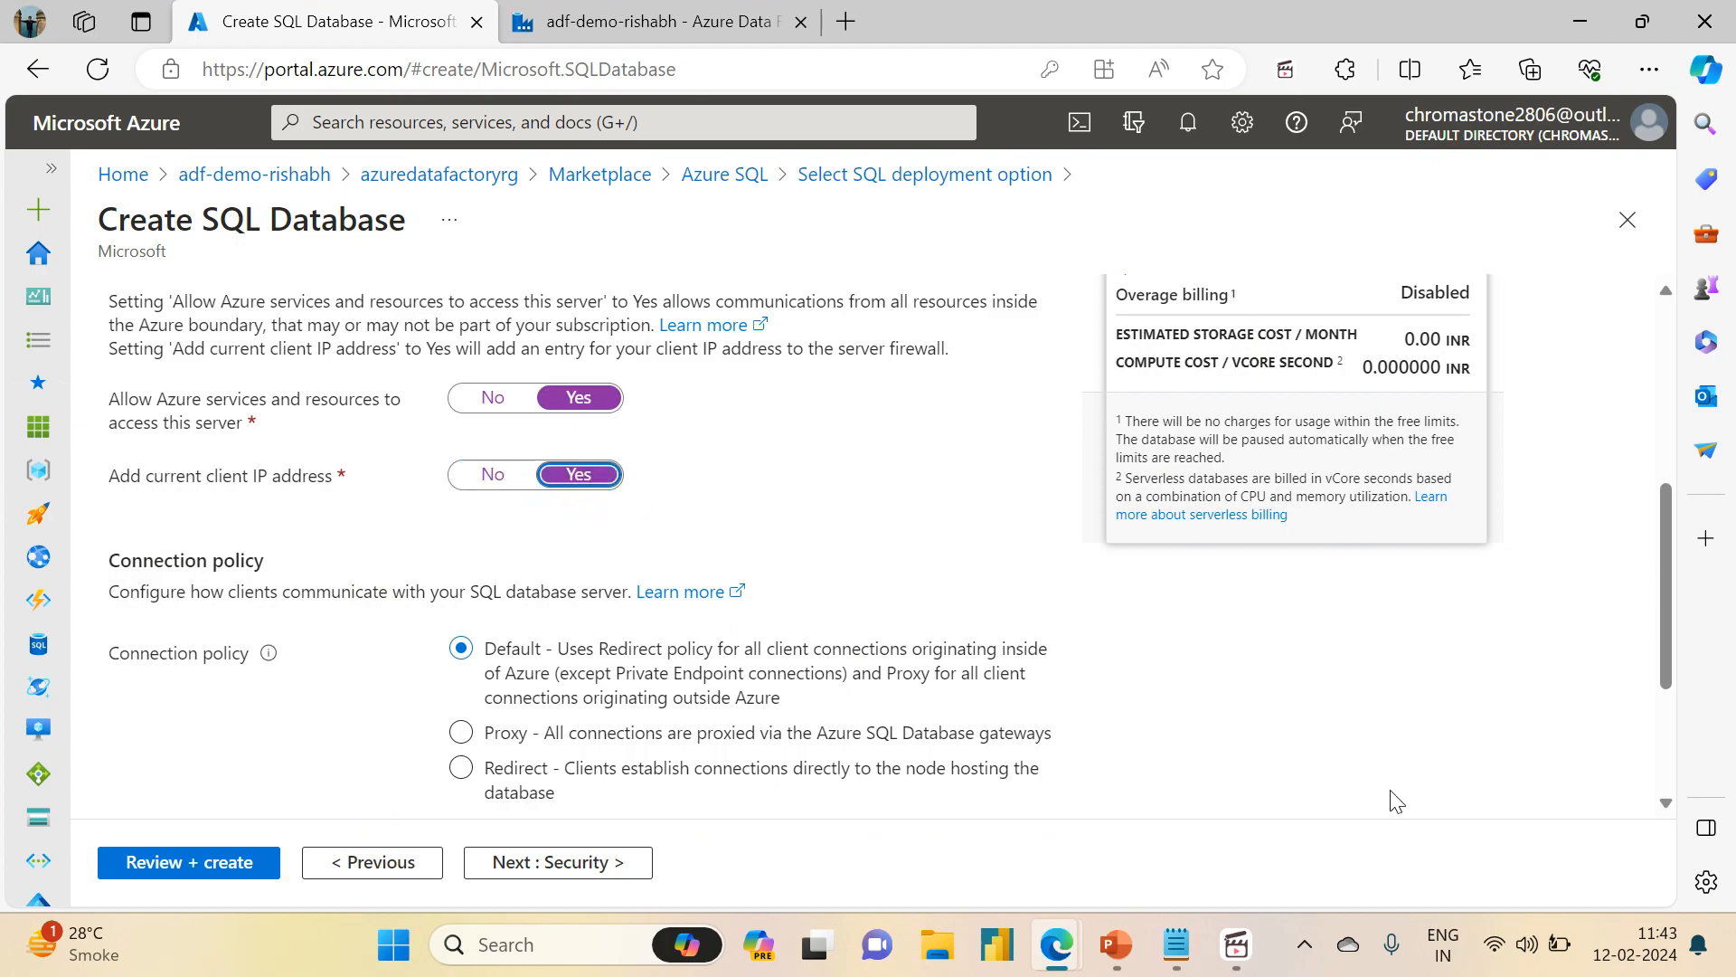
pyautogui.moveTo(1672, 558); pyautogui.dragTo(1691, 724)
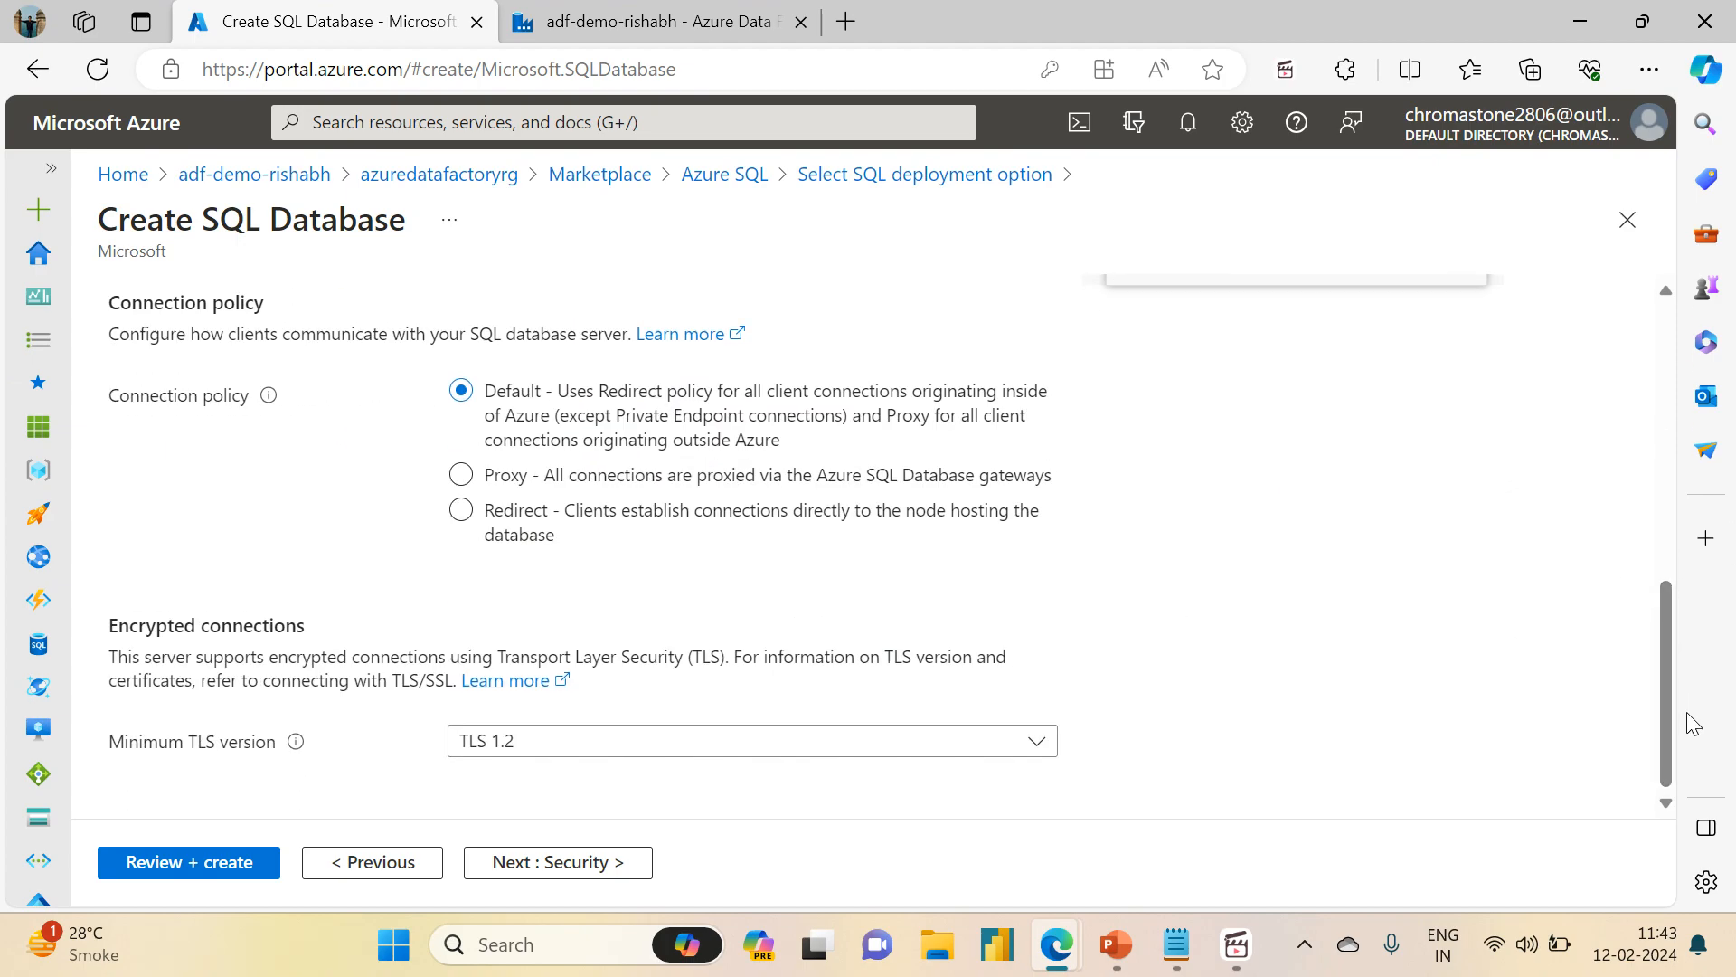
pyautogui.click(523, 866)
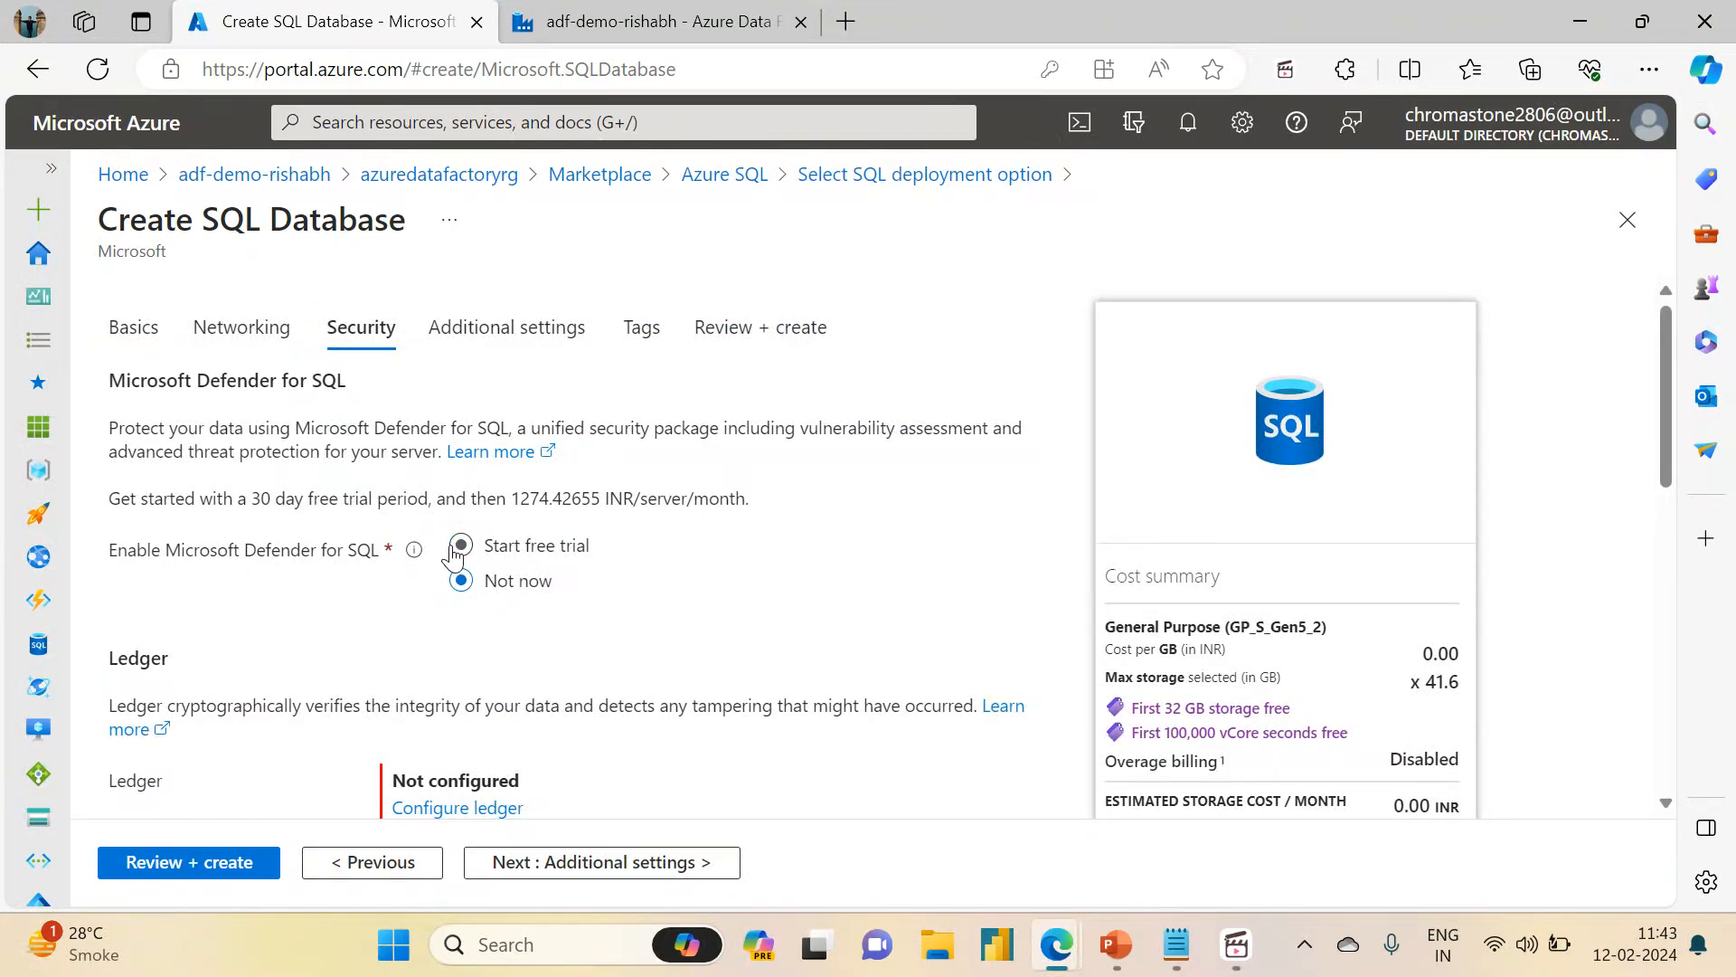
# - Keep the default security, collation and tag settings with no existing data, and proceed to the final review of the database
pyautogui.moveTo(1664, 418); pyautogui.dragTo(1689, 730)
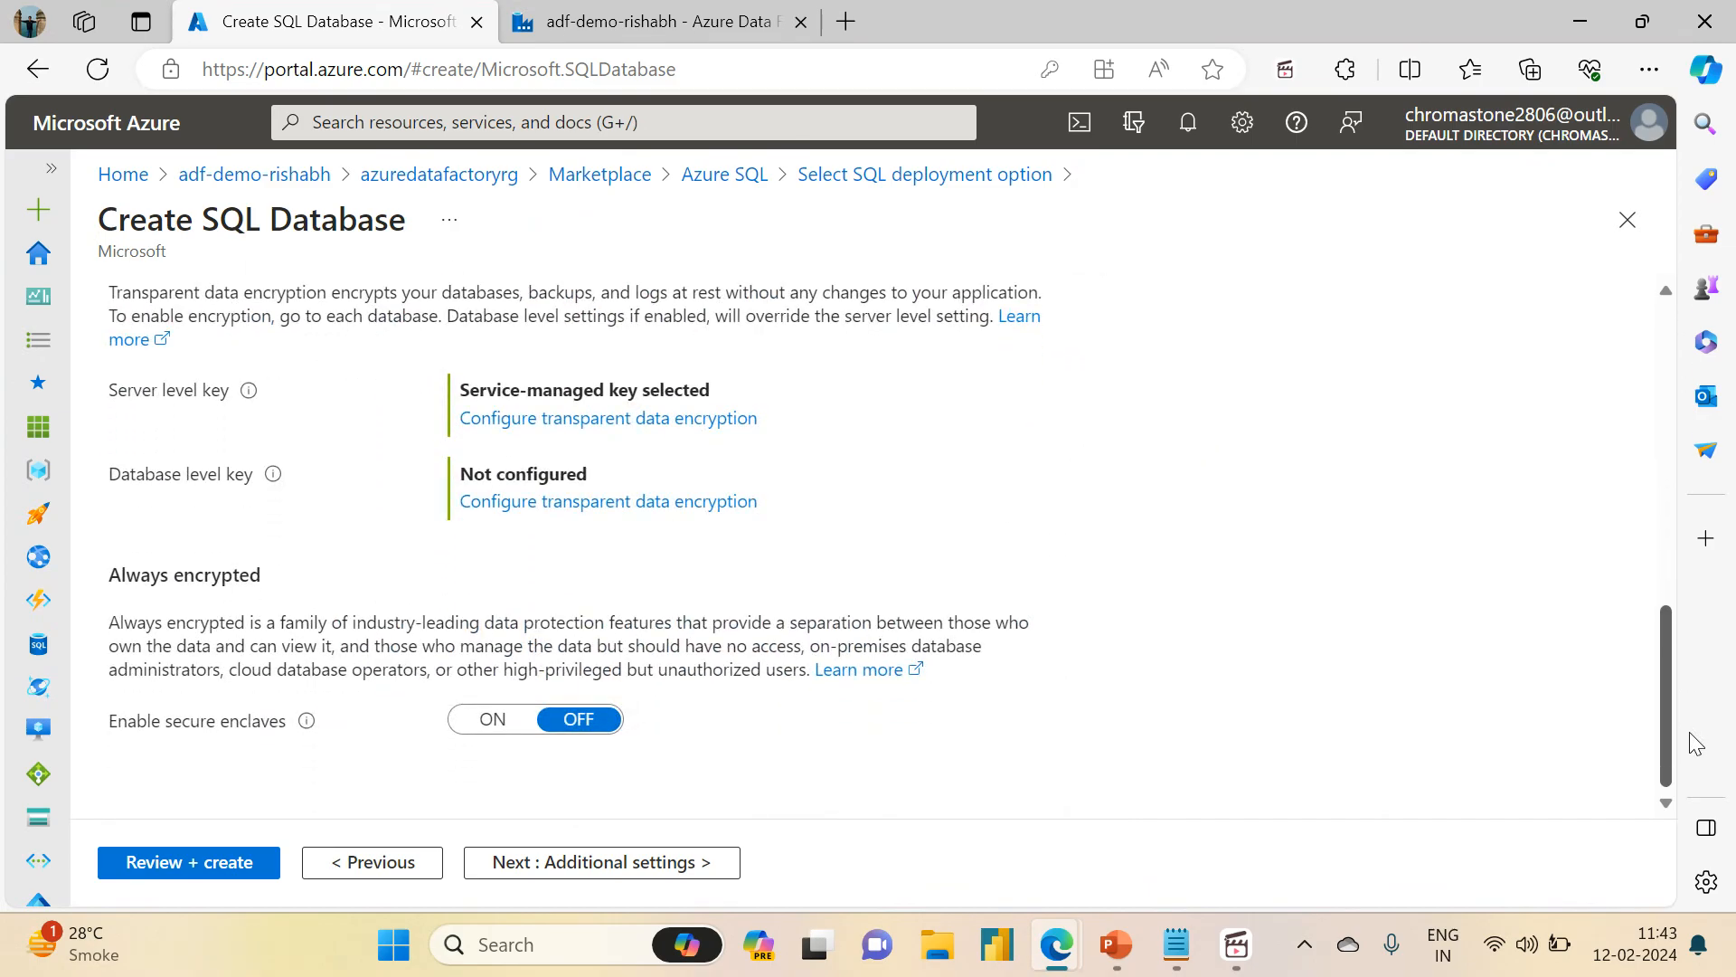
pyautogui.click(600, 870)
pyautogui.click(680, 532)
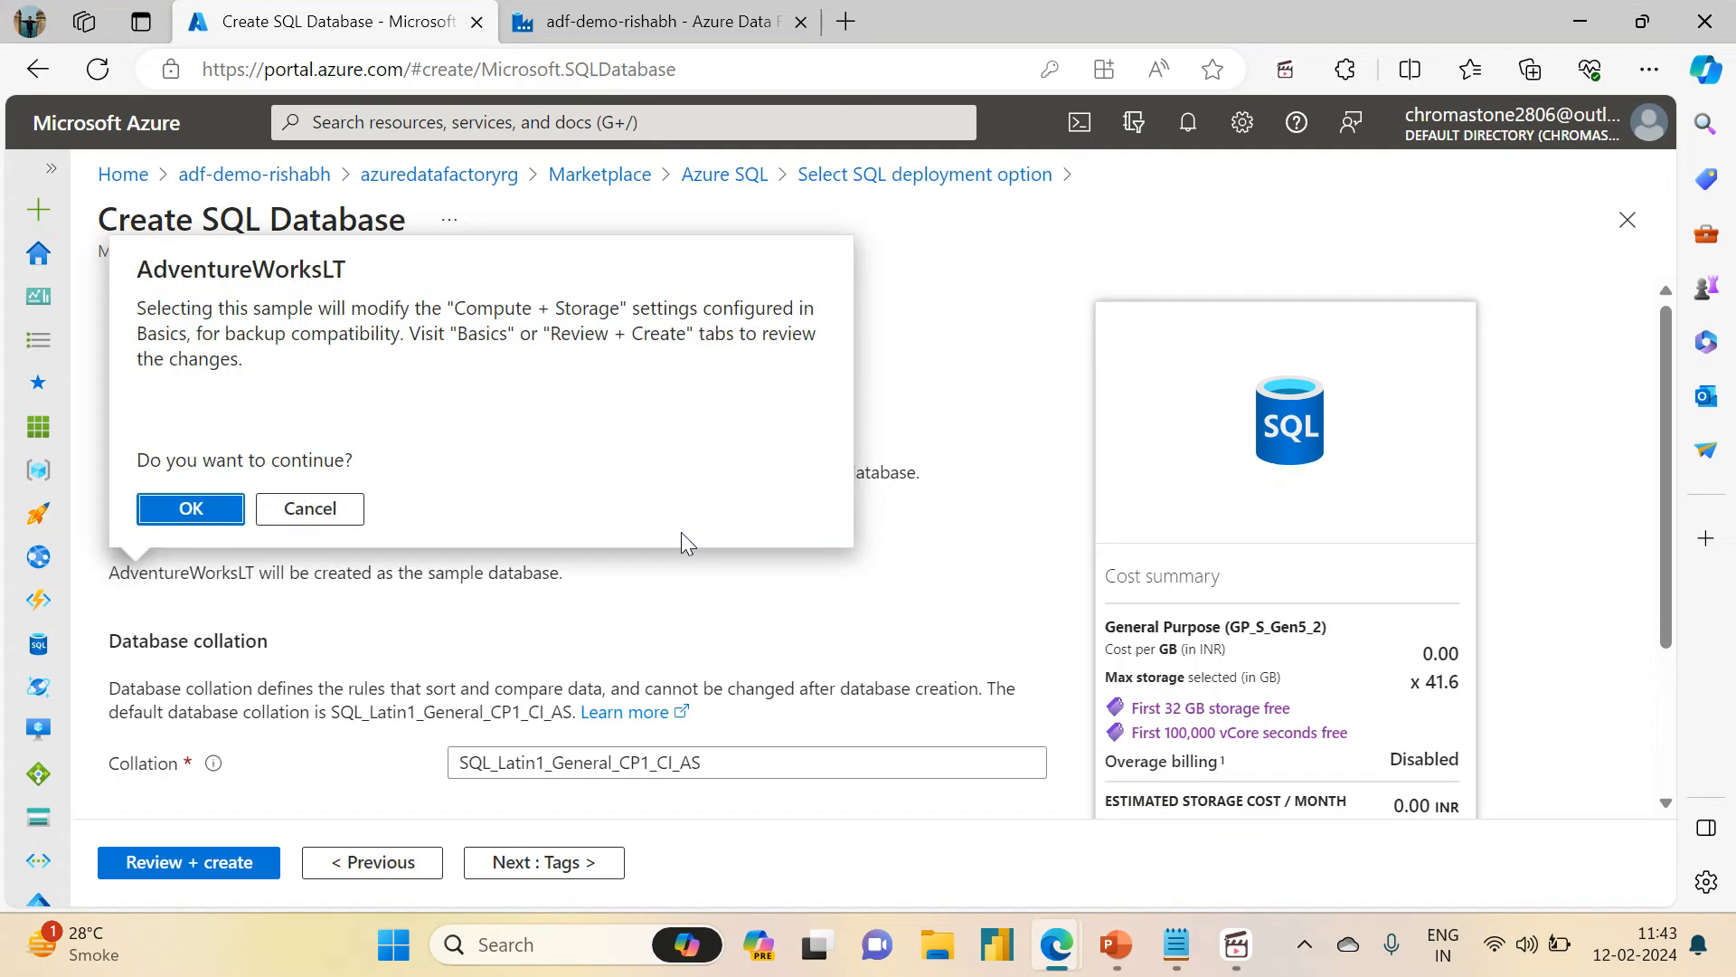
pyautogui.click(304, 511)
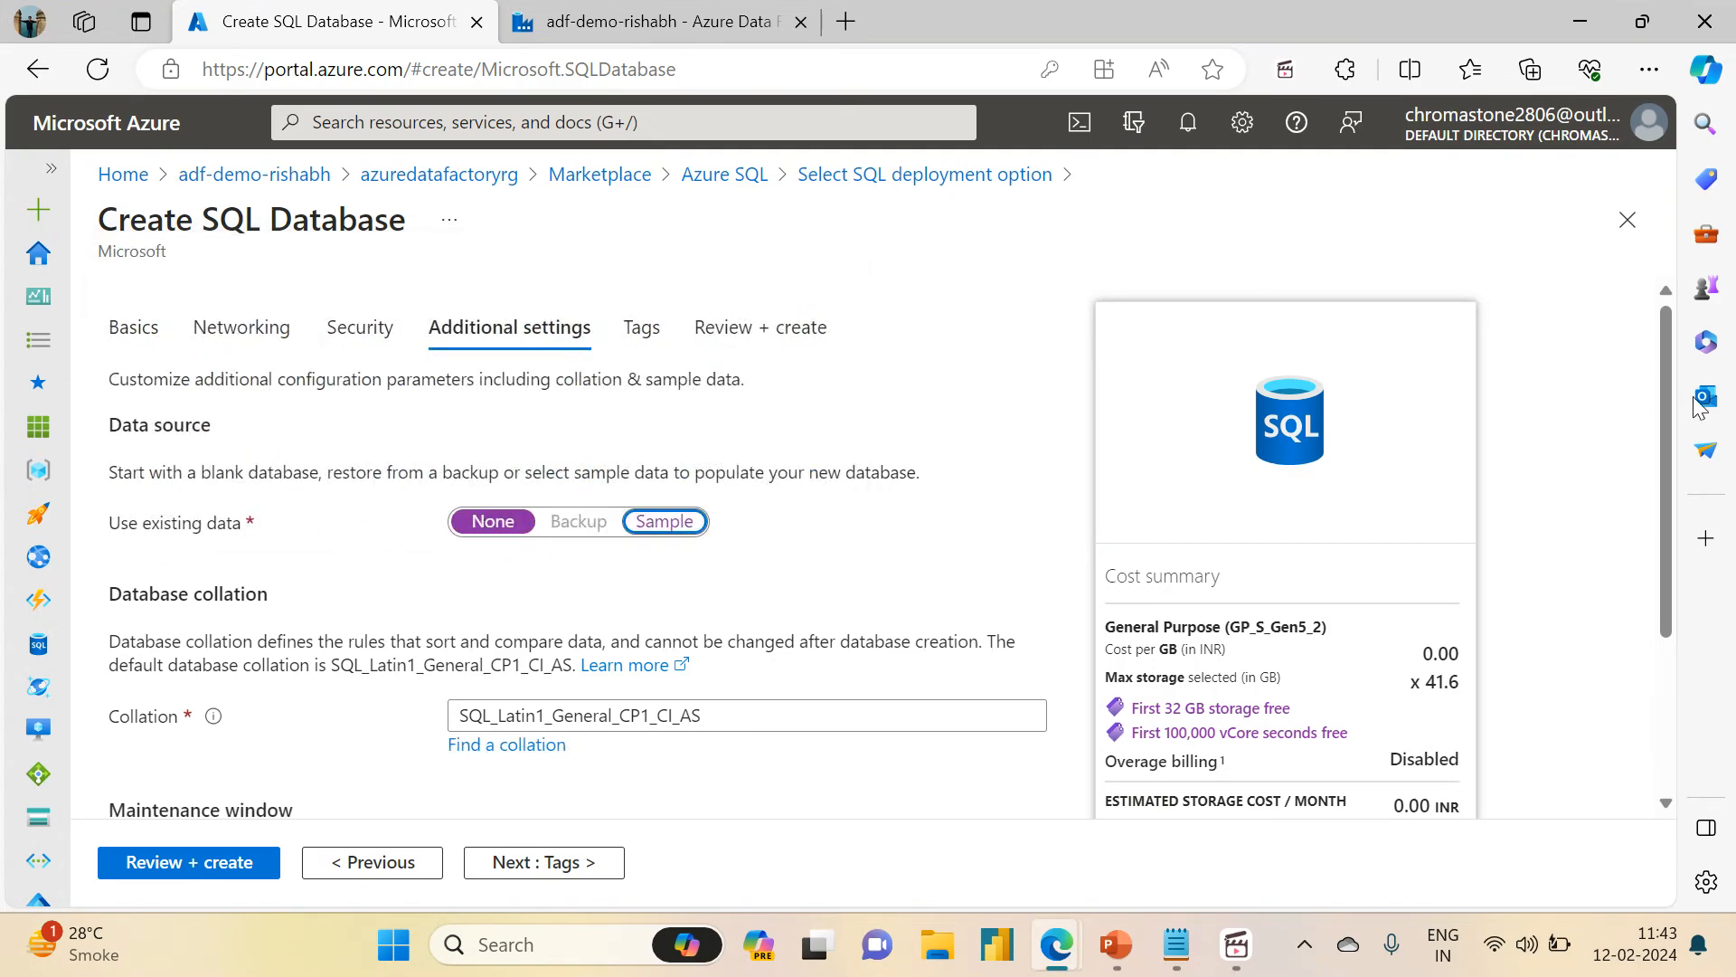
pyautogui.scroll(-1, 1661, 485)
pyautogui.moveTo(1673, 561); pyautogui.dragTo(1597, 783)
pyautogui.click(587, 873)
pyautogui.click(588, 863)
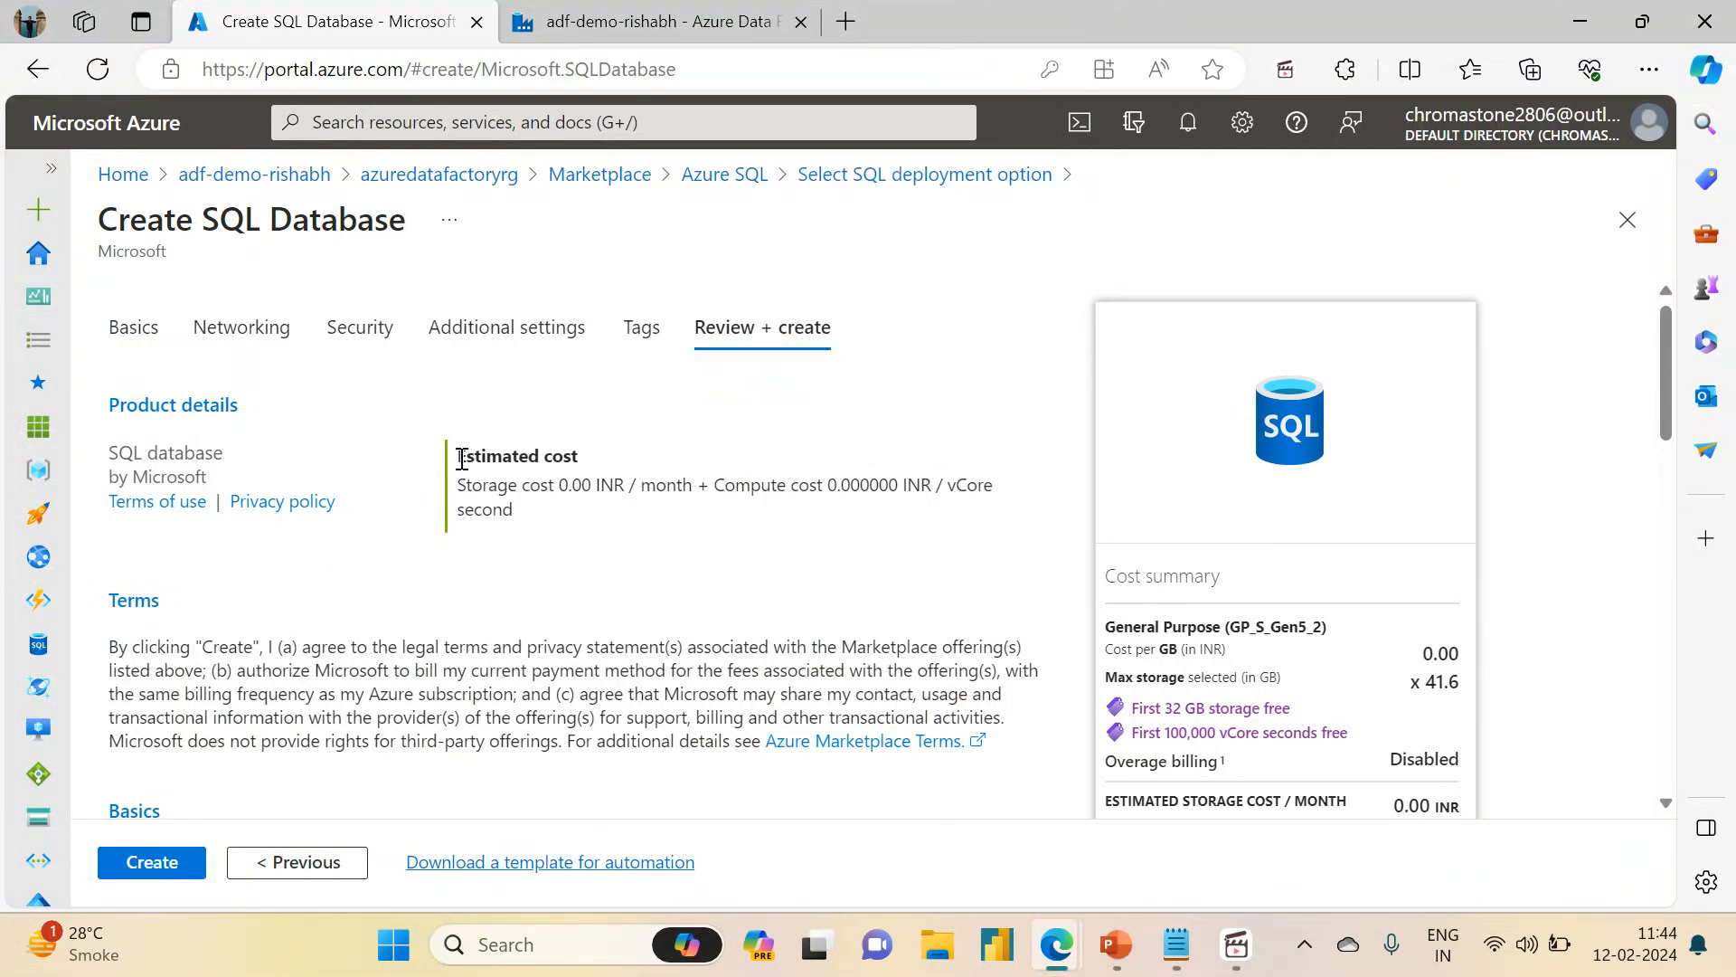
# - Review the estimated cost and configuration summary, and create the salesdb database
pyautogui.moveTo(463, 491); pyautogui.dragTo(785, 540)
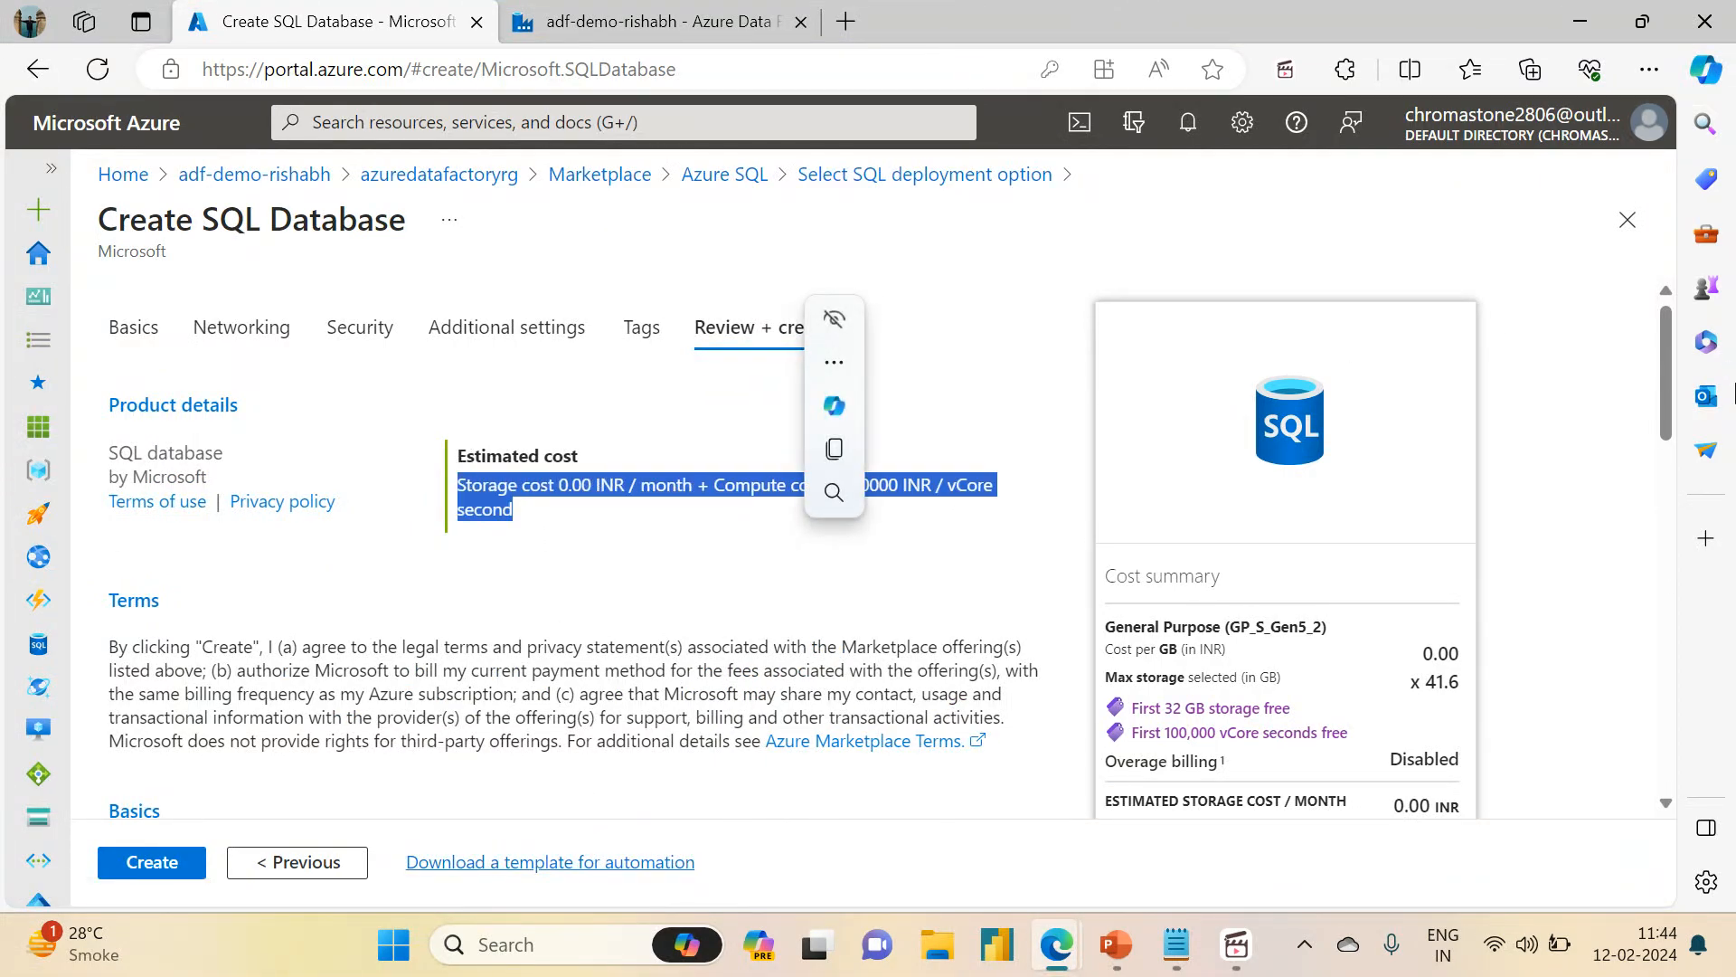
pyautogui.scroll(-4, 1662, 640)
pyautogui.scroll(-5, 1662, 640)
pyautogui.scroll(10, 1600, 593)
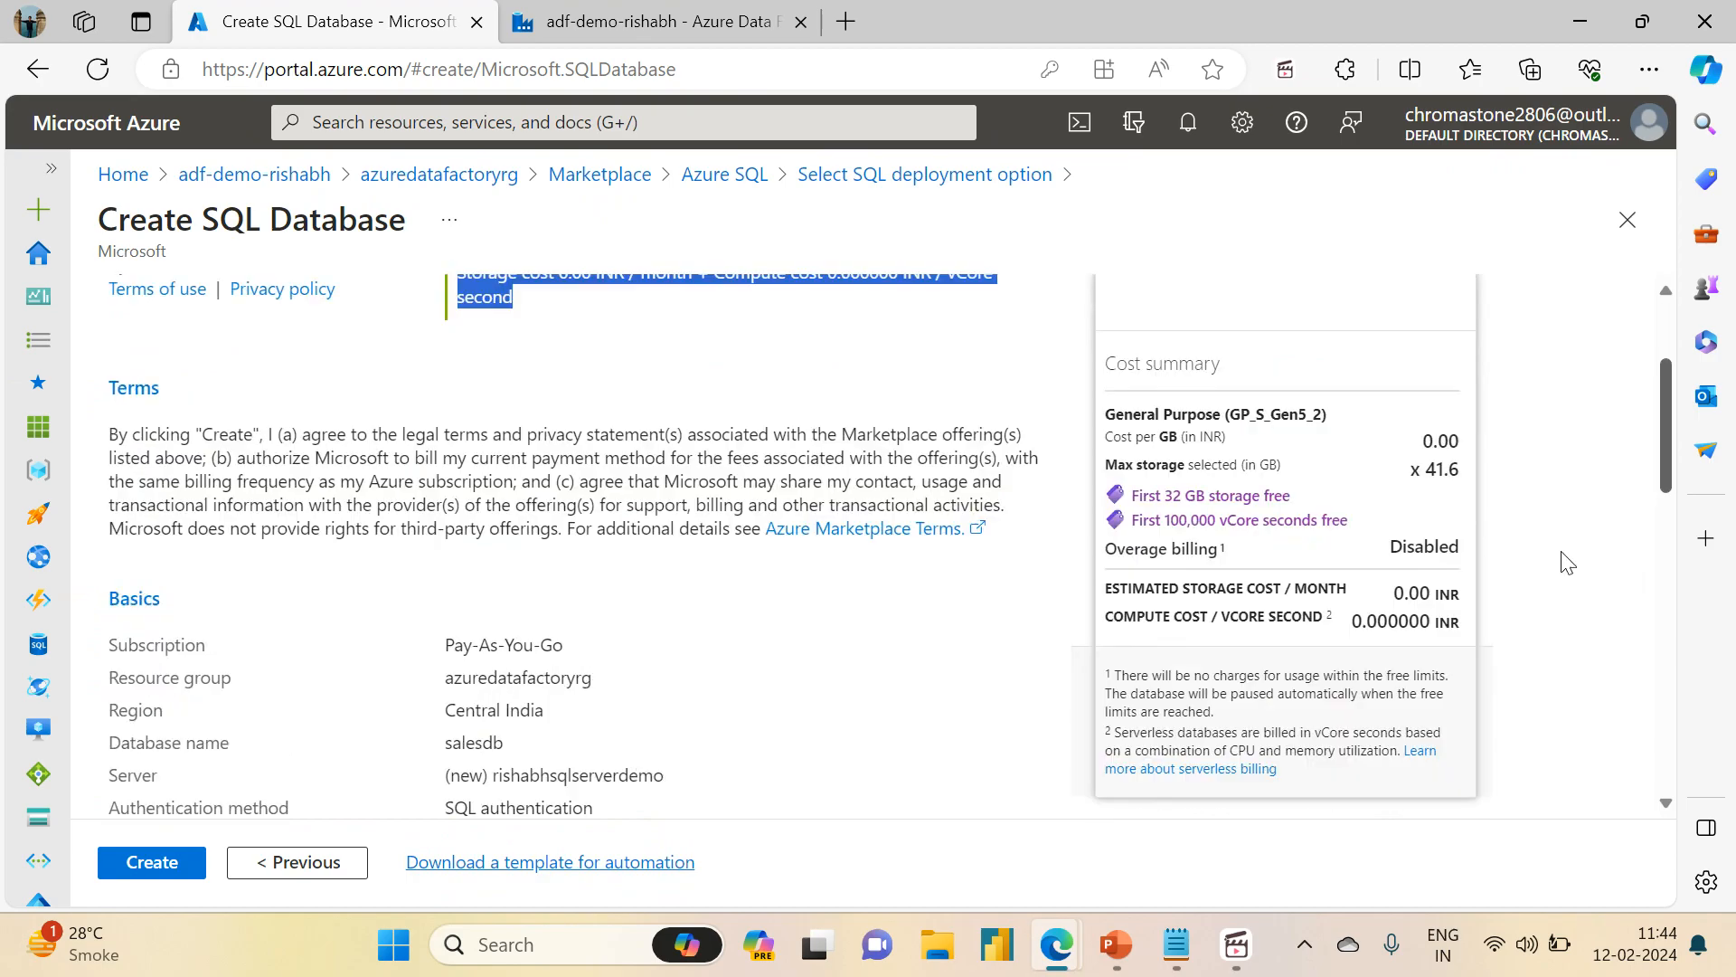
pyautogui.scroll(-15, 1566, 562)
pyautogui.click(162, 871)
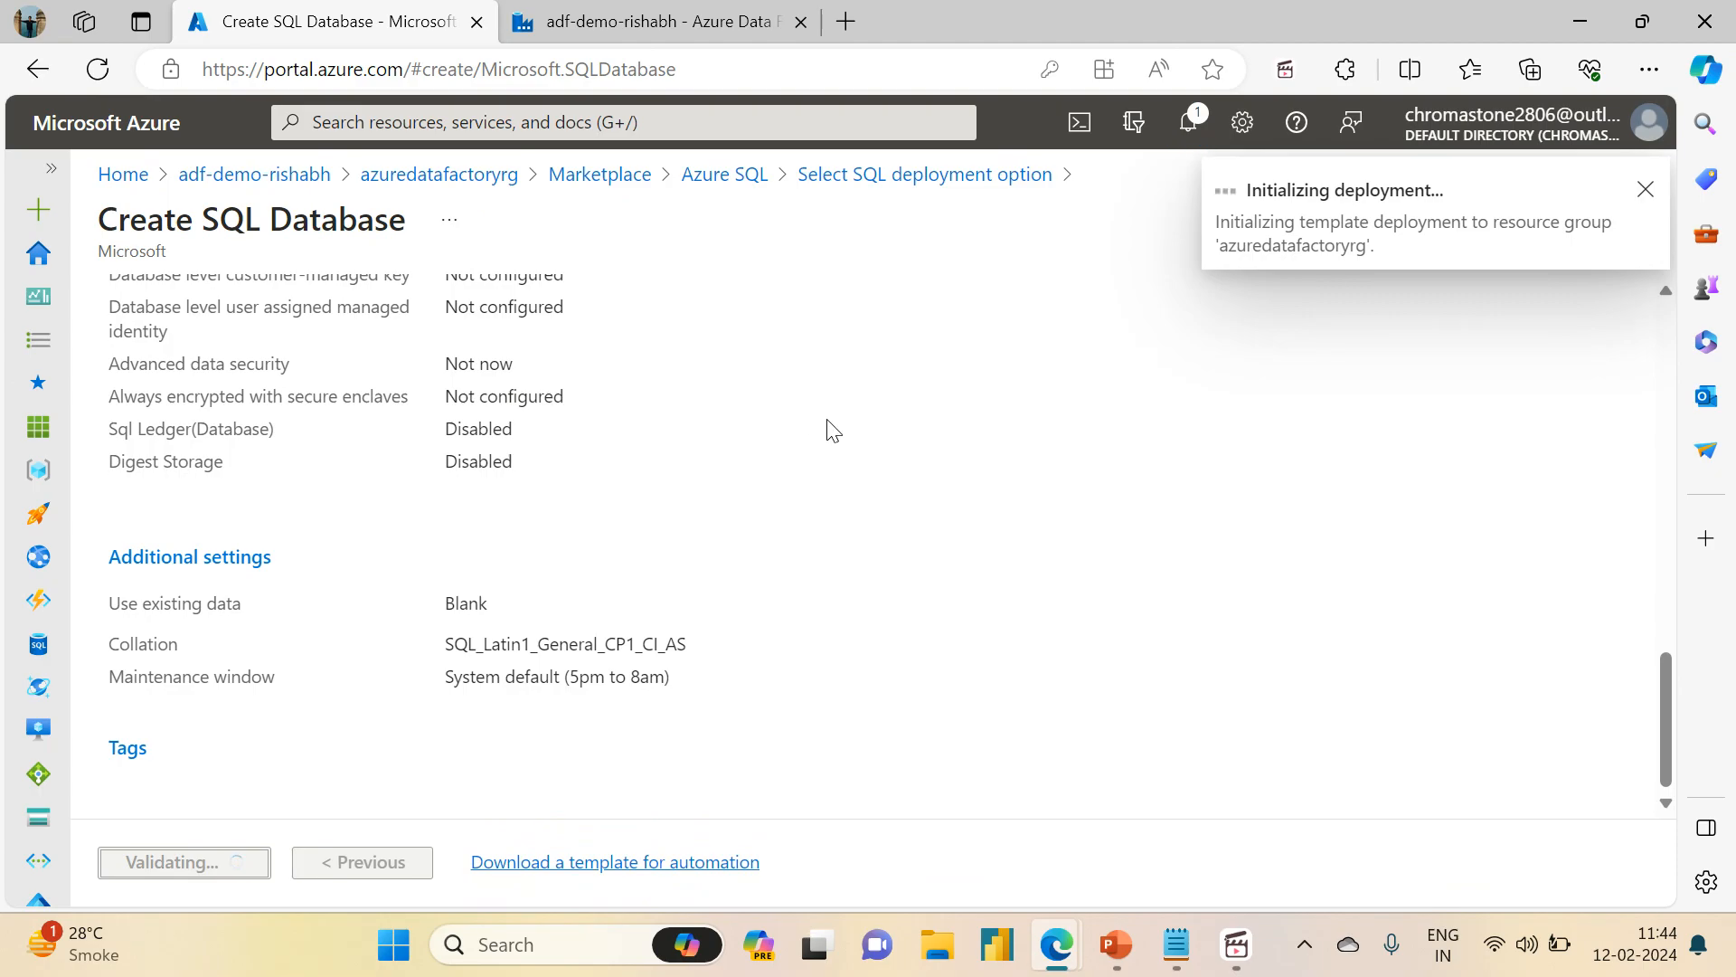
pyautogui.click(1228, 966)
pyautogui.click(1232, 966)
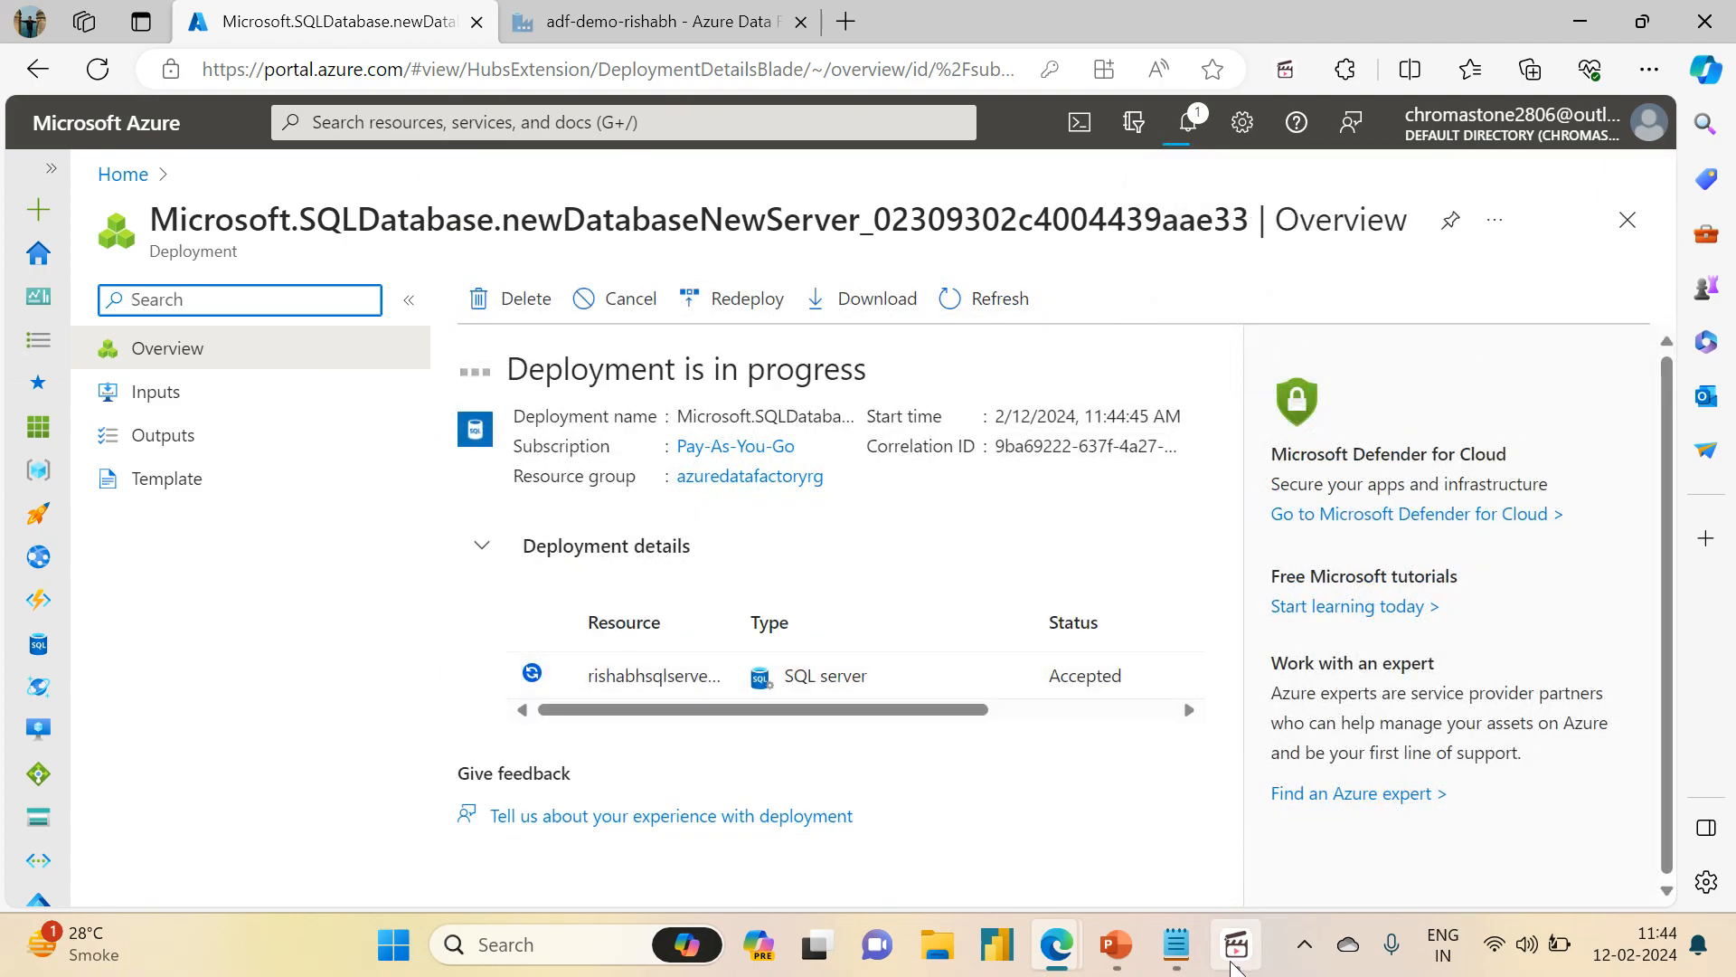
pyautogui.click(1231, 966)
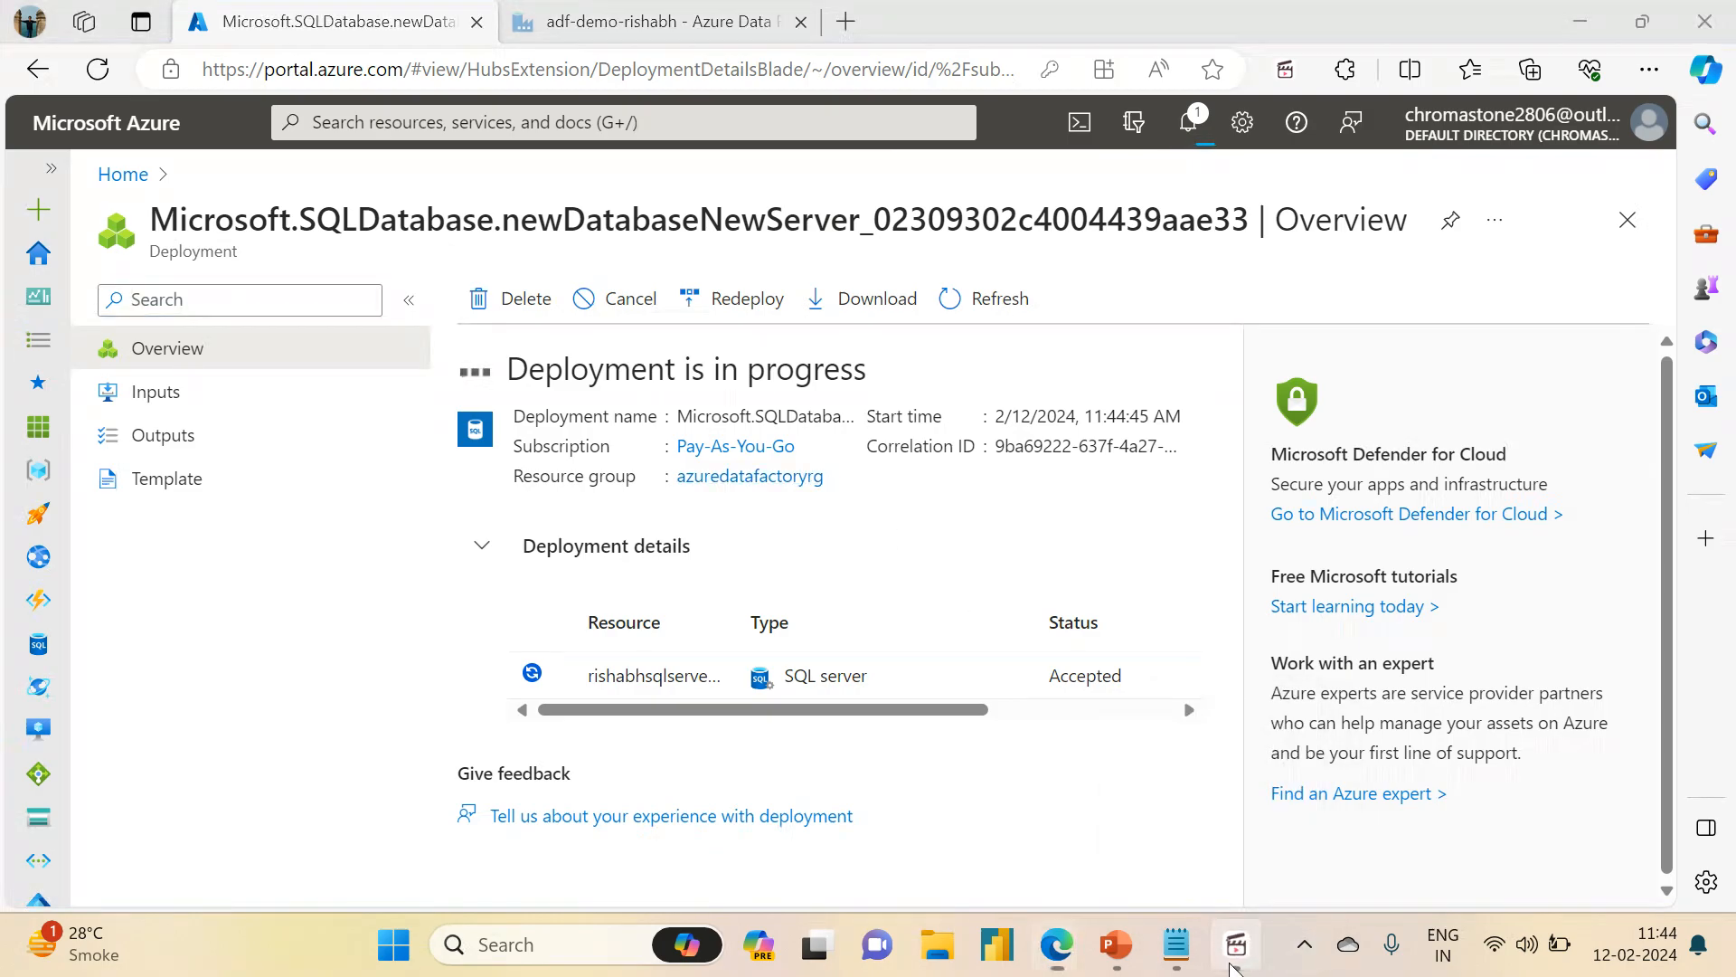
pyautogui.click(633, 746)
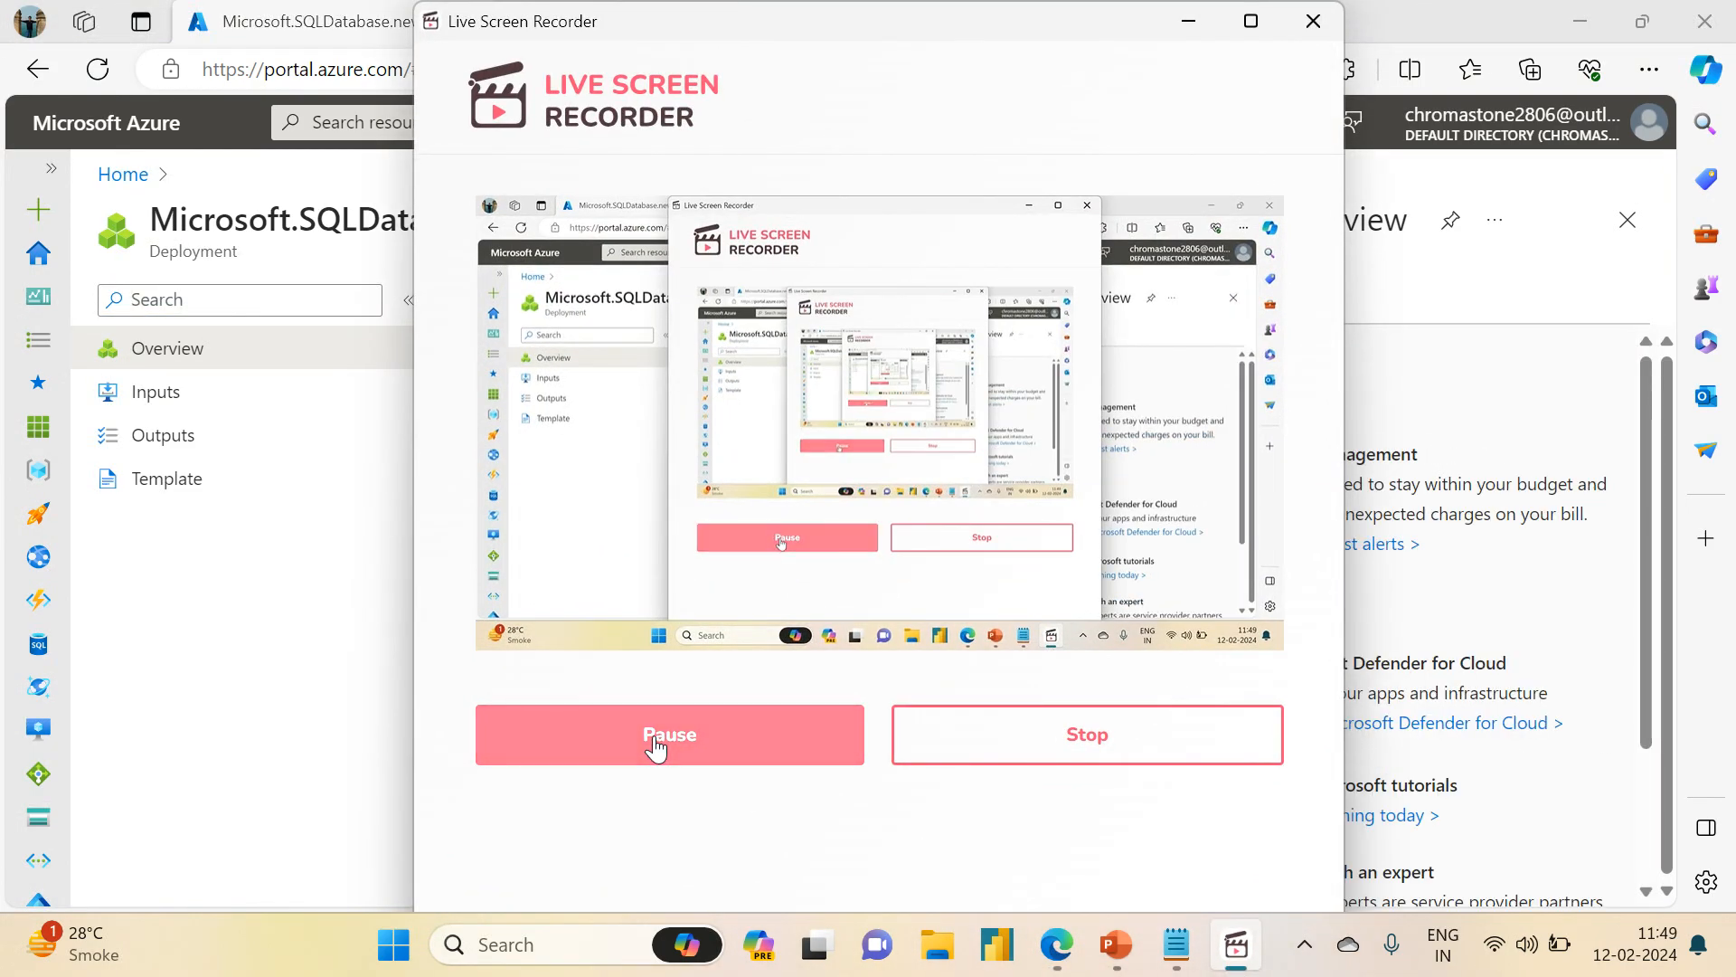
pyautogui.click(1192, 24)
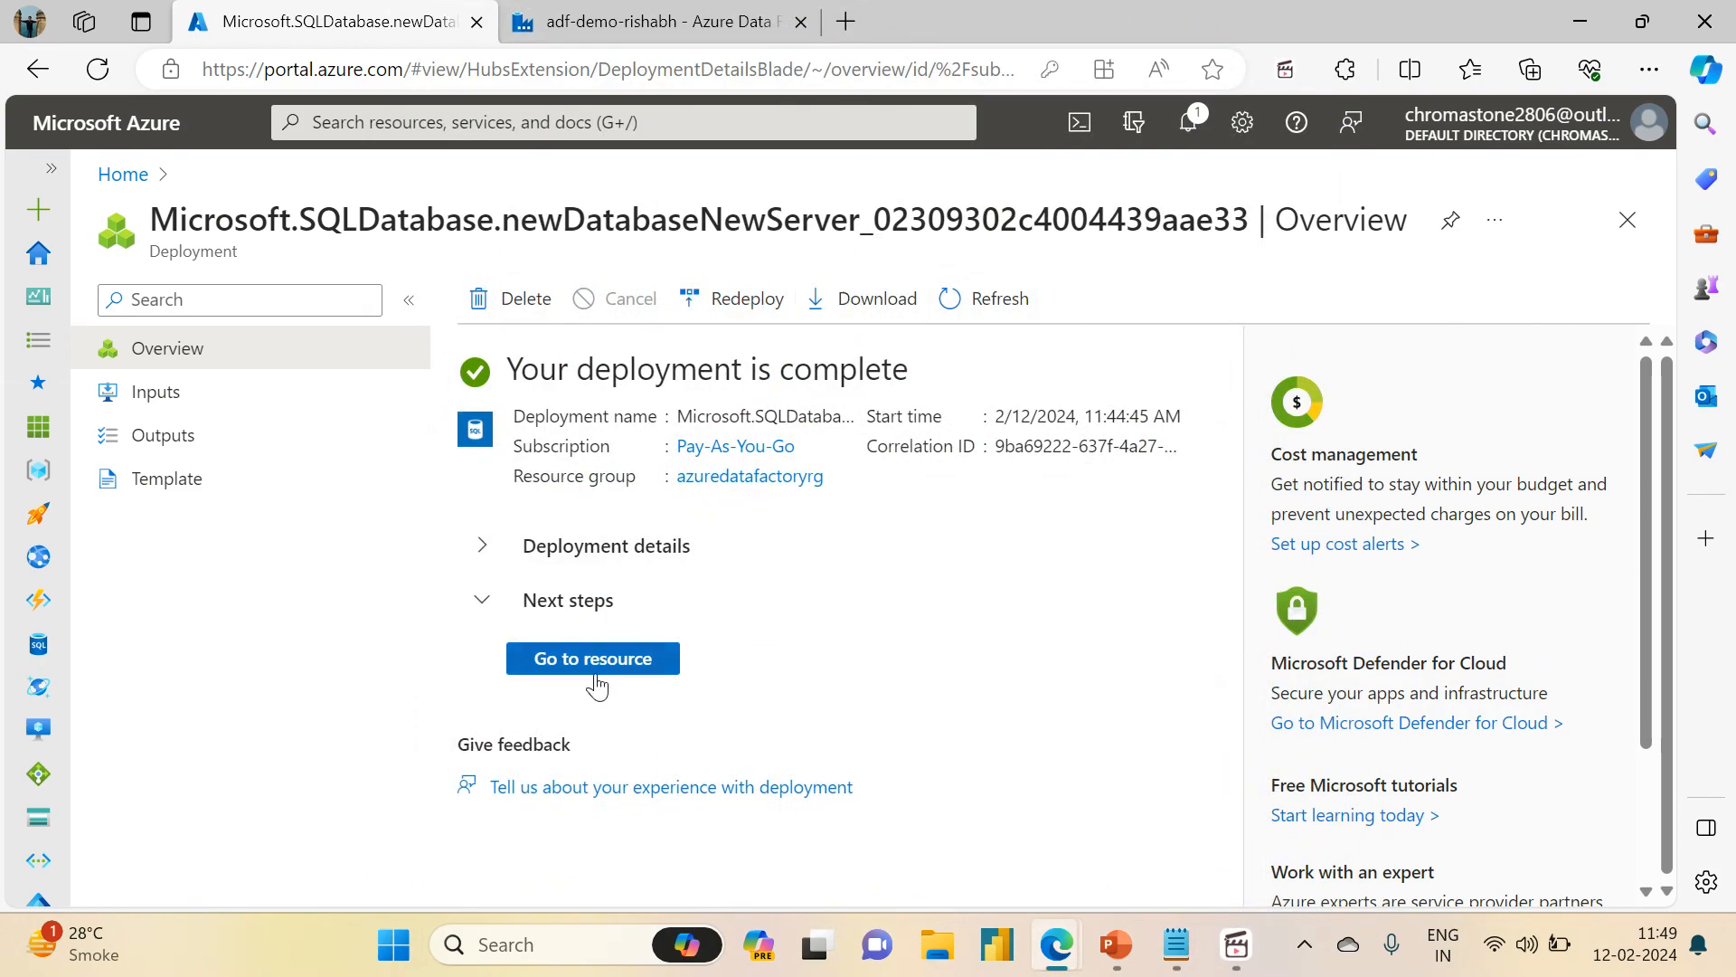
# - Open the deployed database's query editor and sign in with SQL server authentication as salesdbadmin using the filled-in password
pyautogui.click(595, 662)
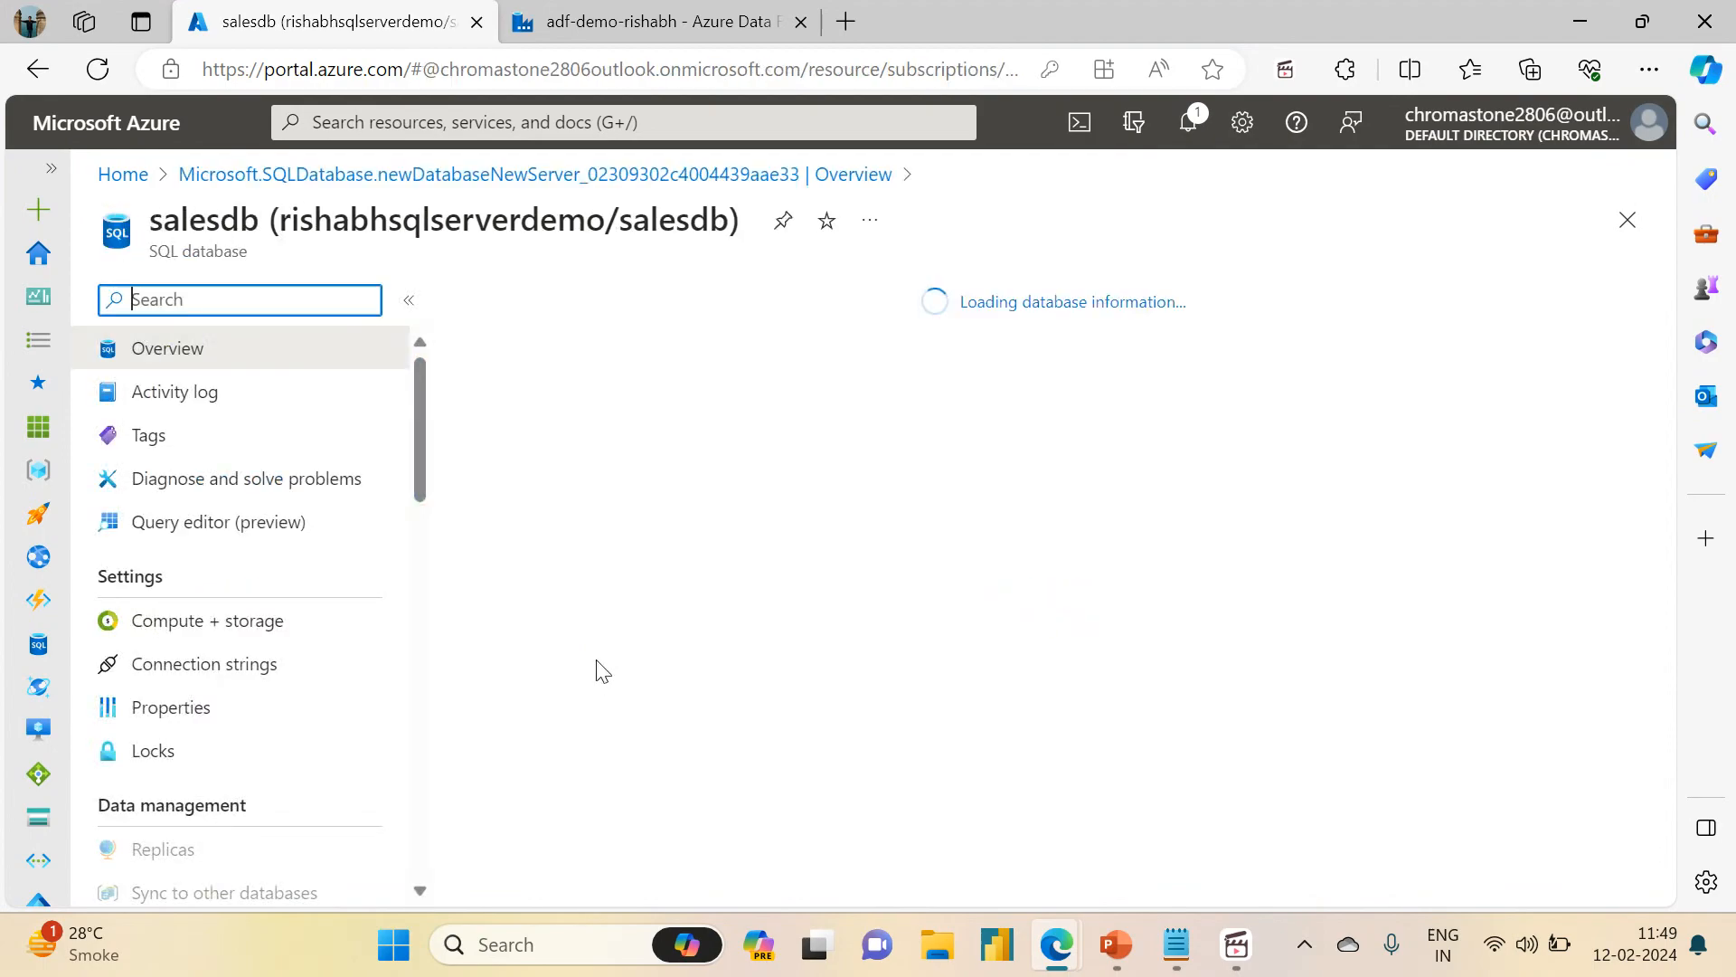
pyautogui.click(313, 540)
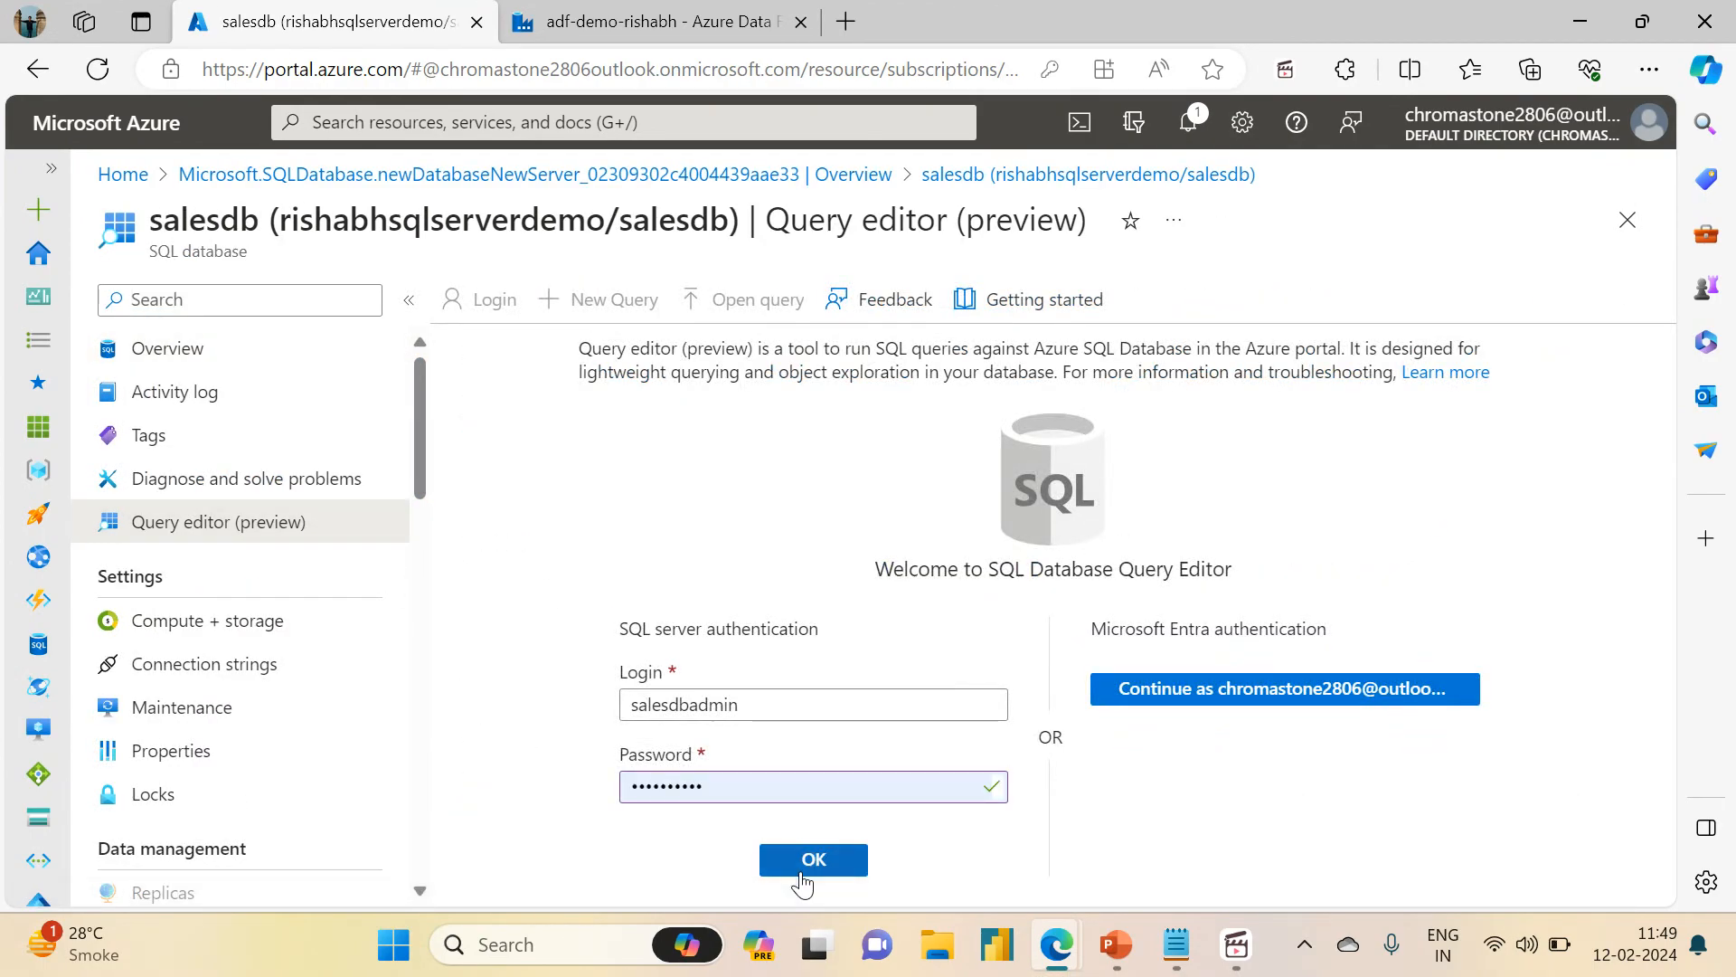
pyautogui.click(813, 860)
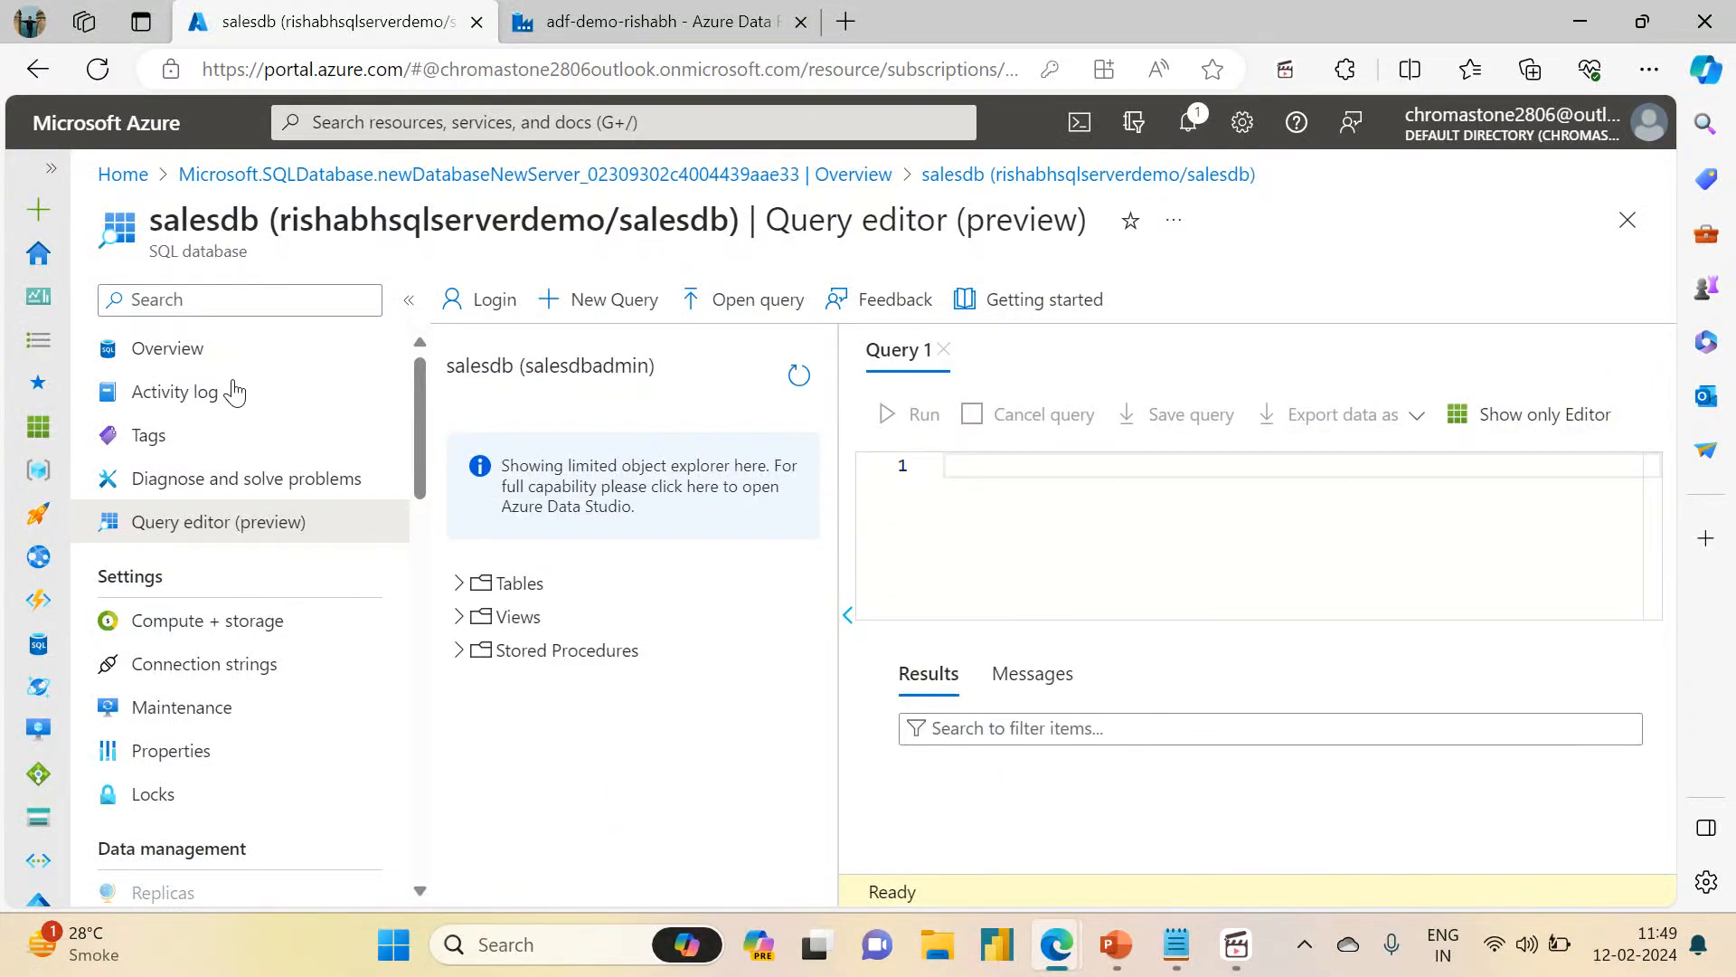
# - Collapse the resource menu and examine the tables, views and stored procedures of salesdb
pyautogui.click(410, 304)
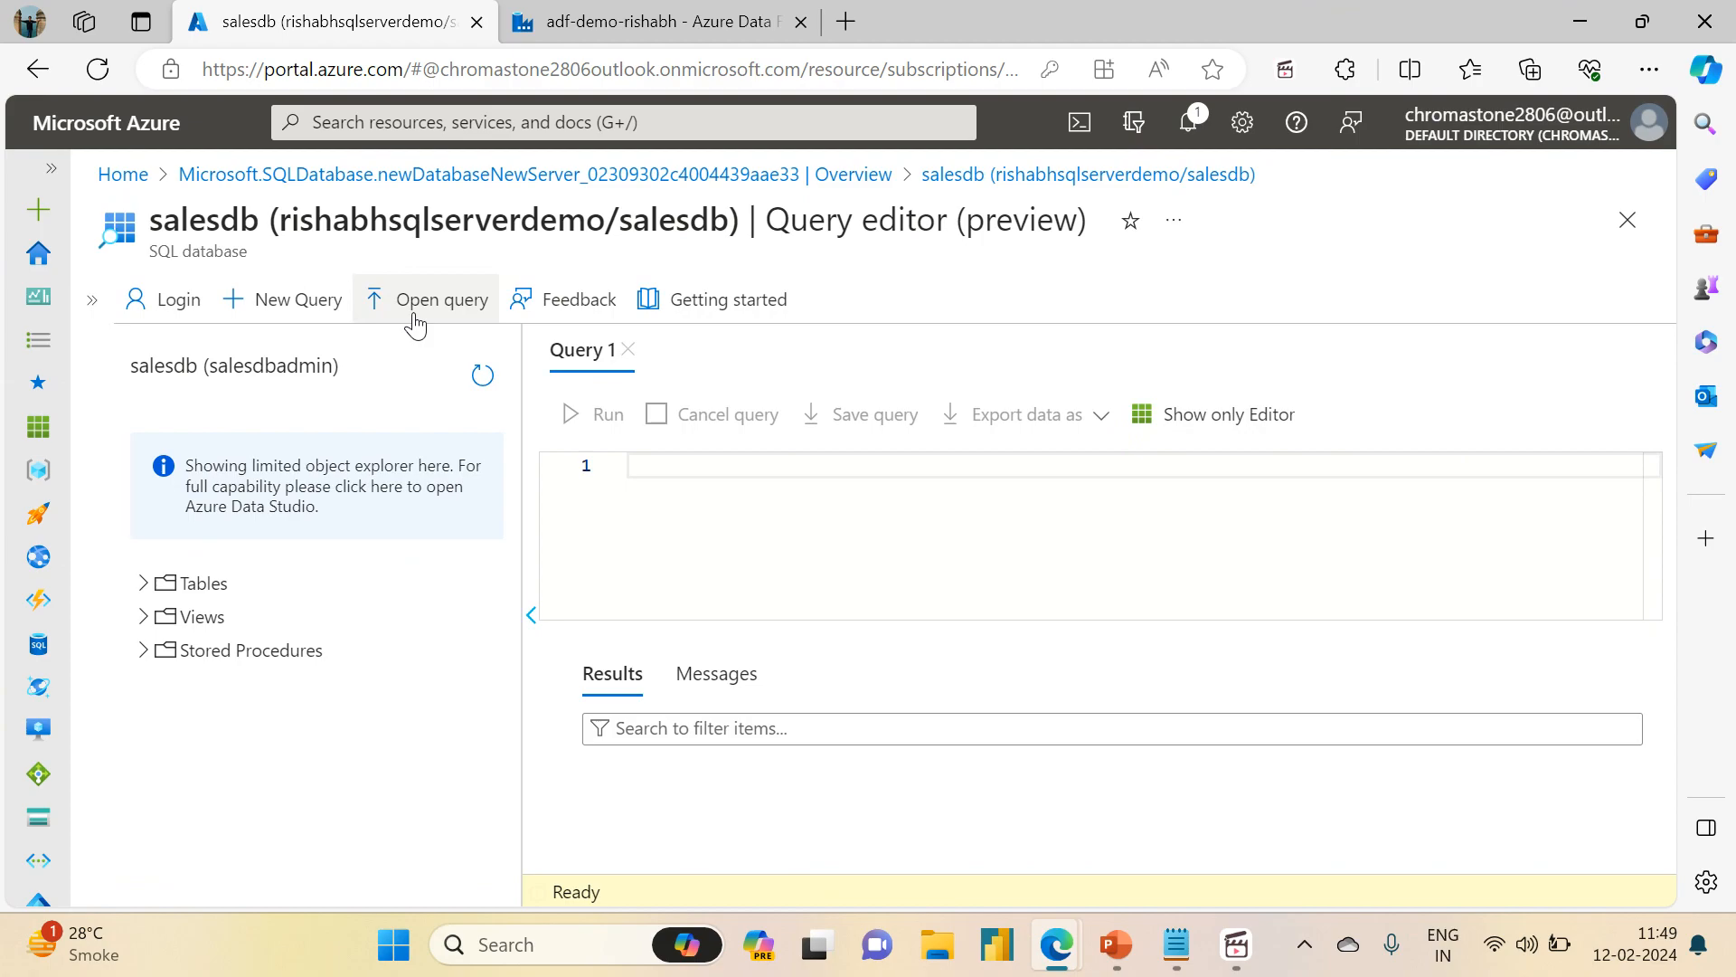
pyautogui.click(142, 584)
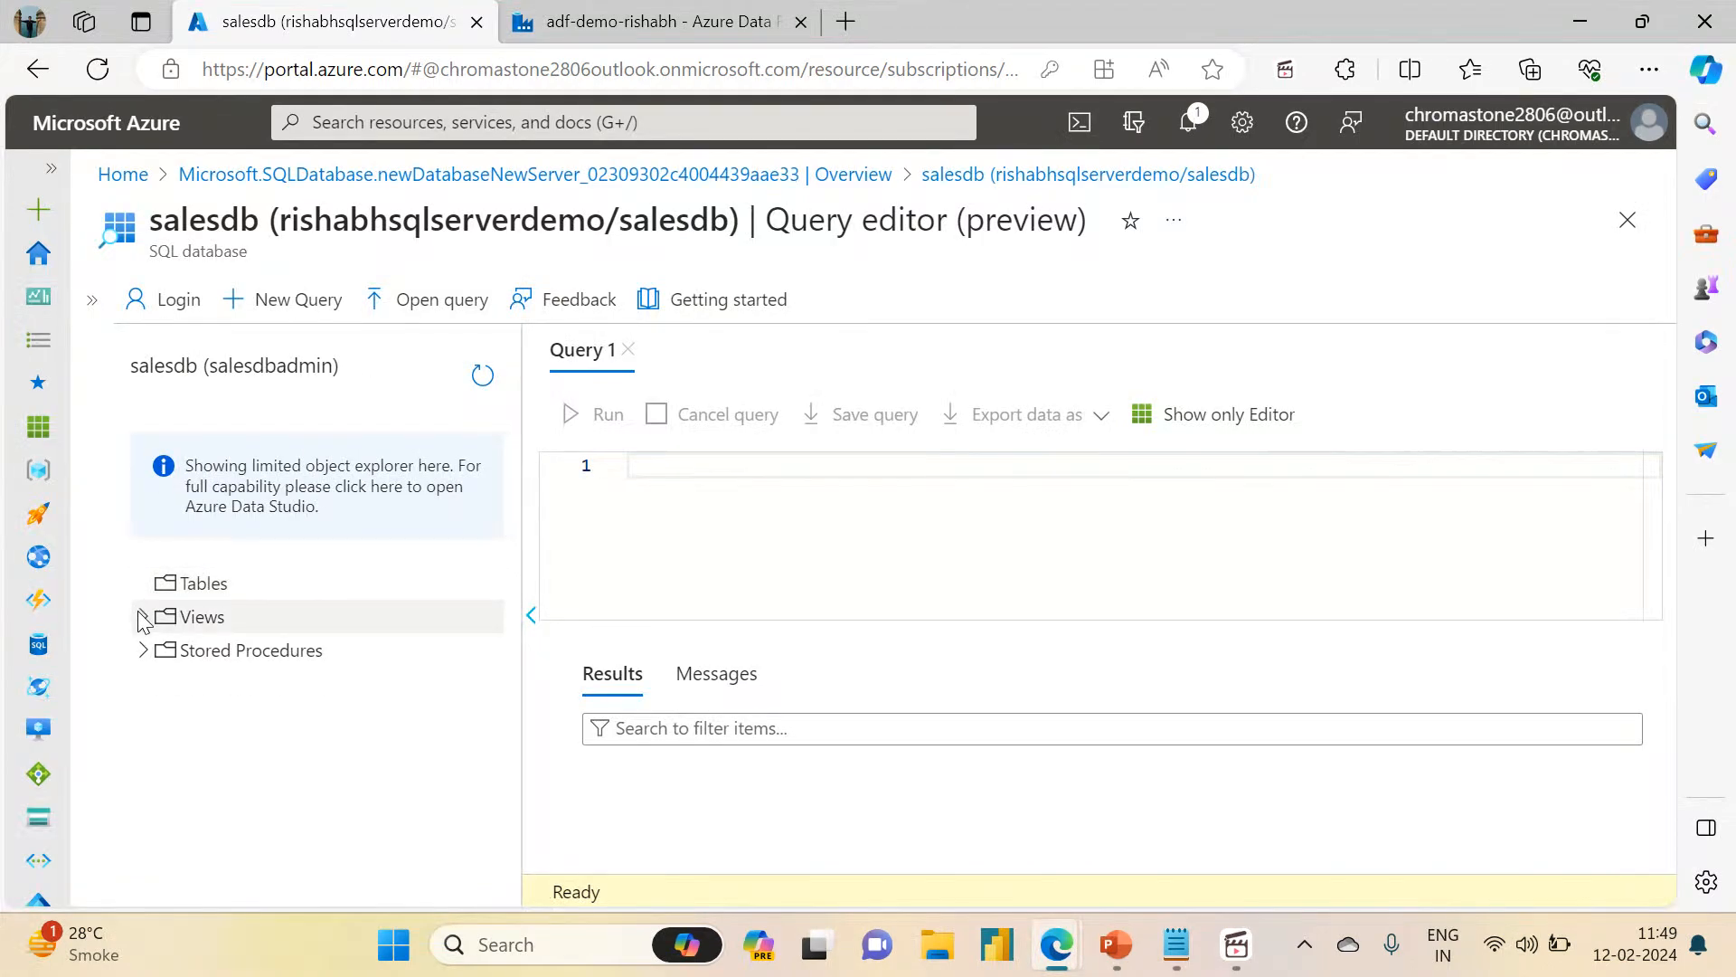
pyautogui.click(142, 616)
pyautogui.click(143, 683)
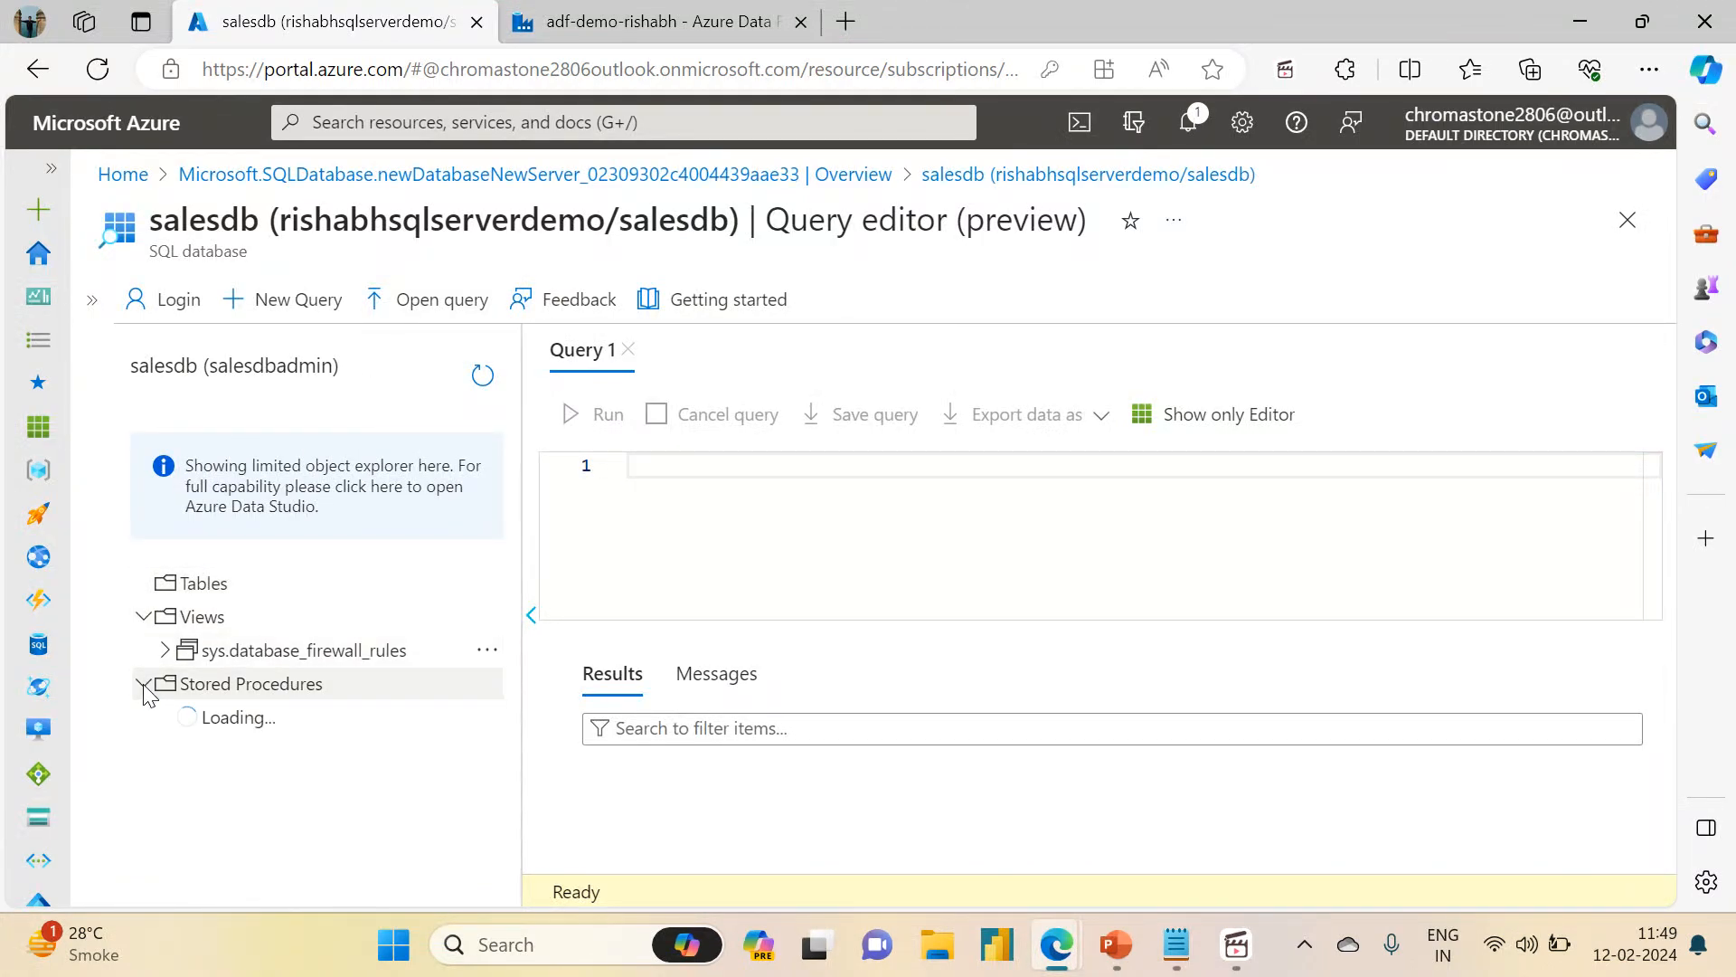
# - Switch to Notepad and copy the CREATE TABLE student_source statement
pyautogui.click(1175, 944)
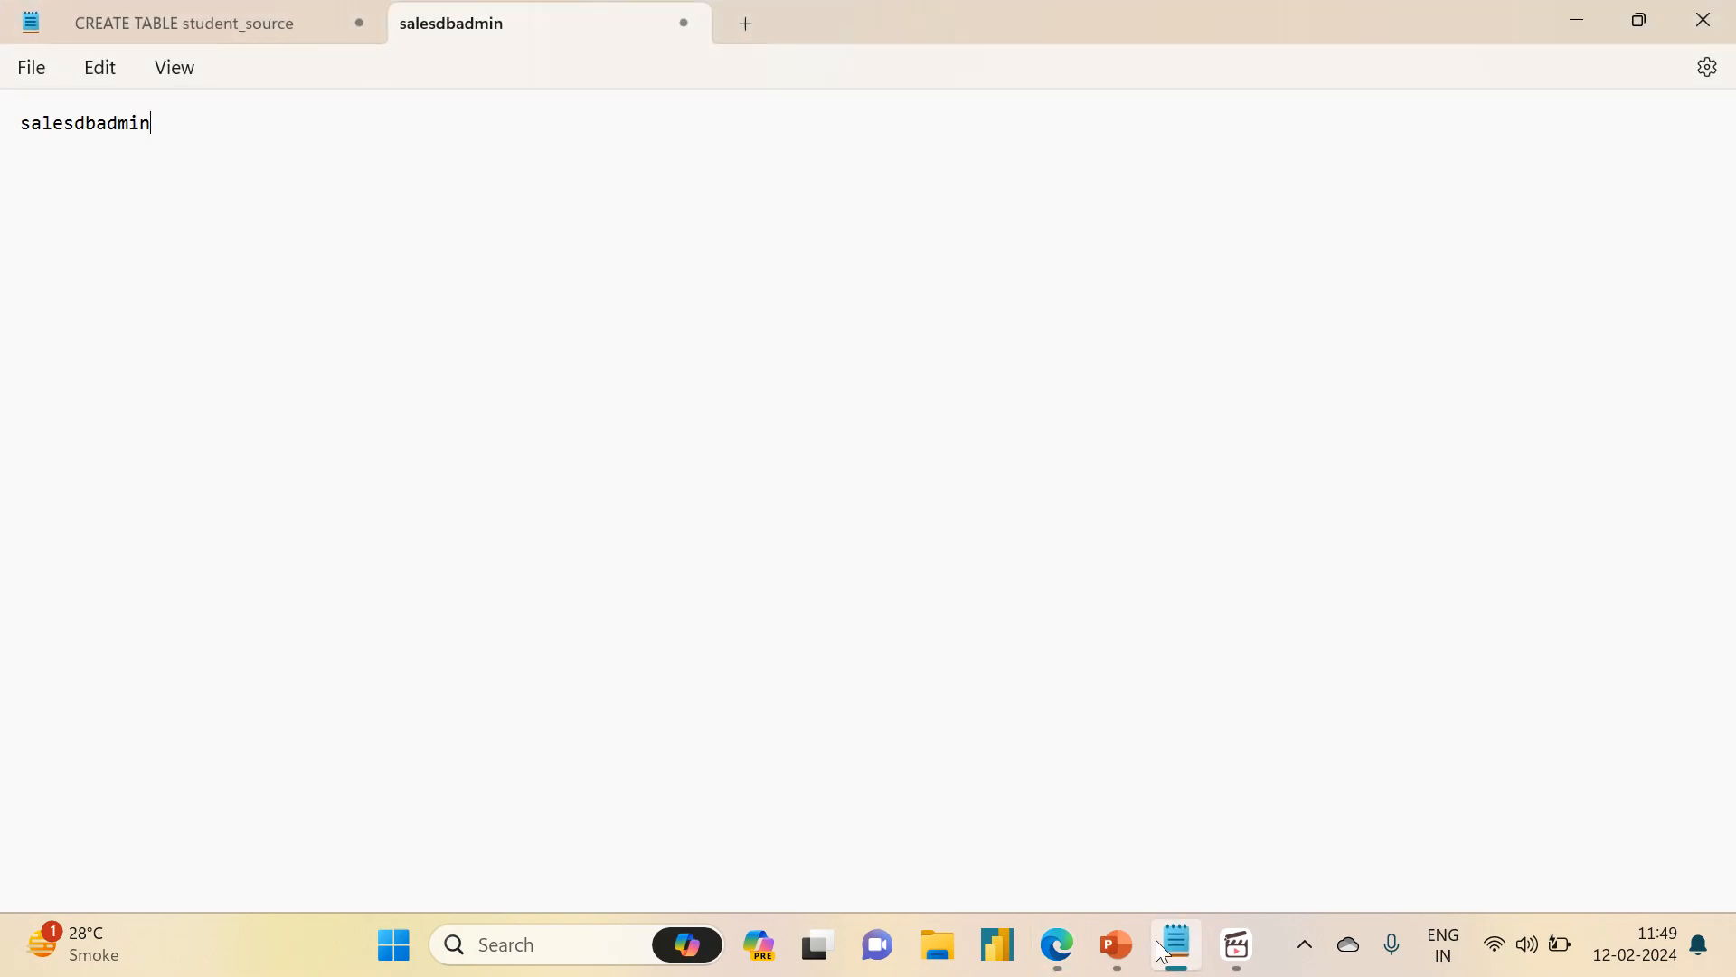
pyautogui.click(246, 27)
pyautogui.moveTo(67, 299); pyautogui.dragTo(5, 127)
pyautogui.hotkey('ctrl', 'c')
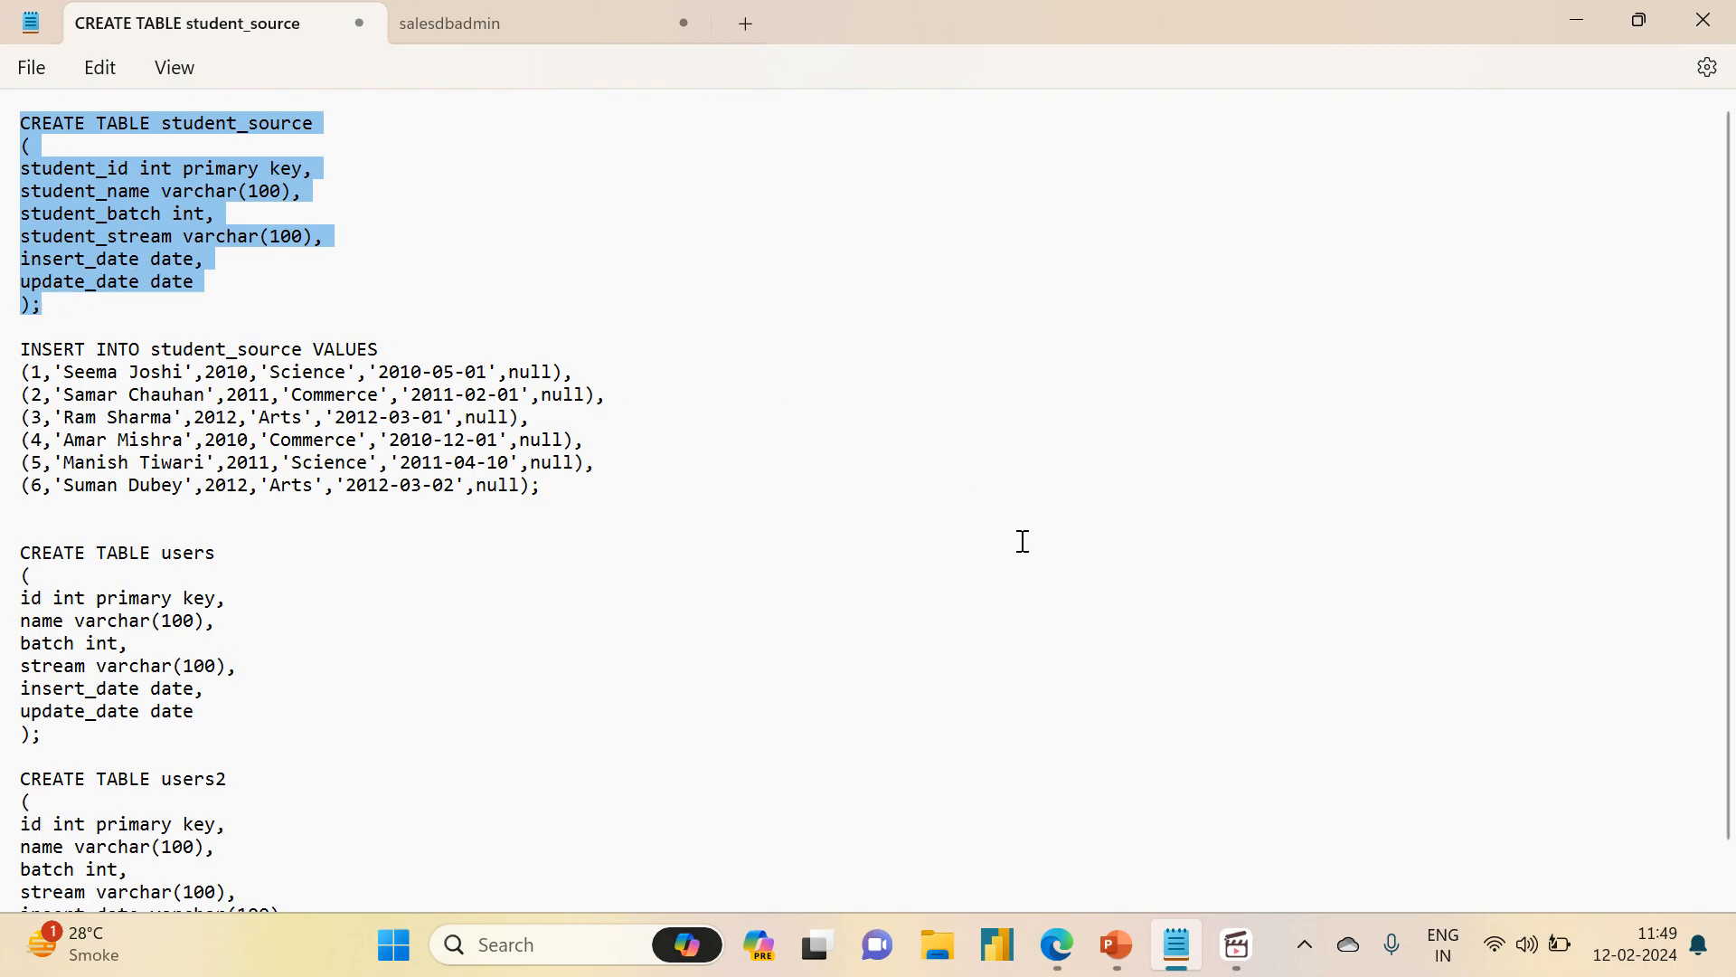
pyautogui.moveTo(1056, 944)
pyautogui.click(913, 795)
pyautogui.click(1236, 948)
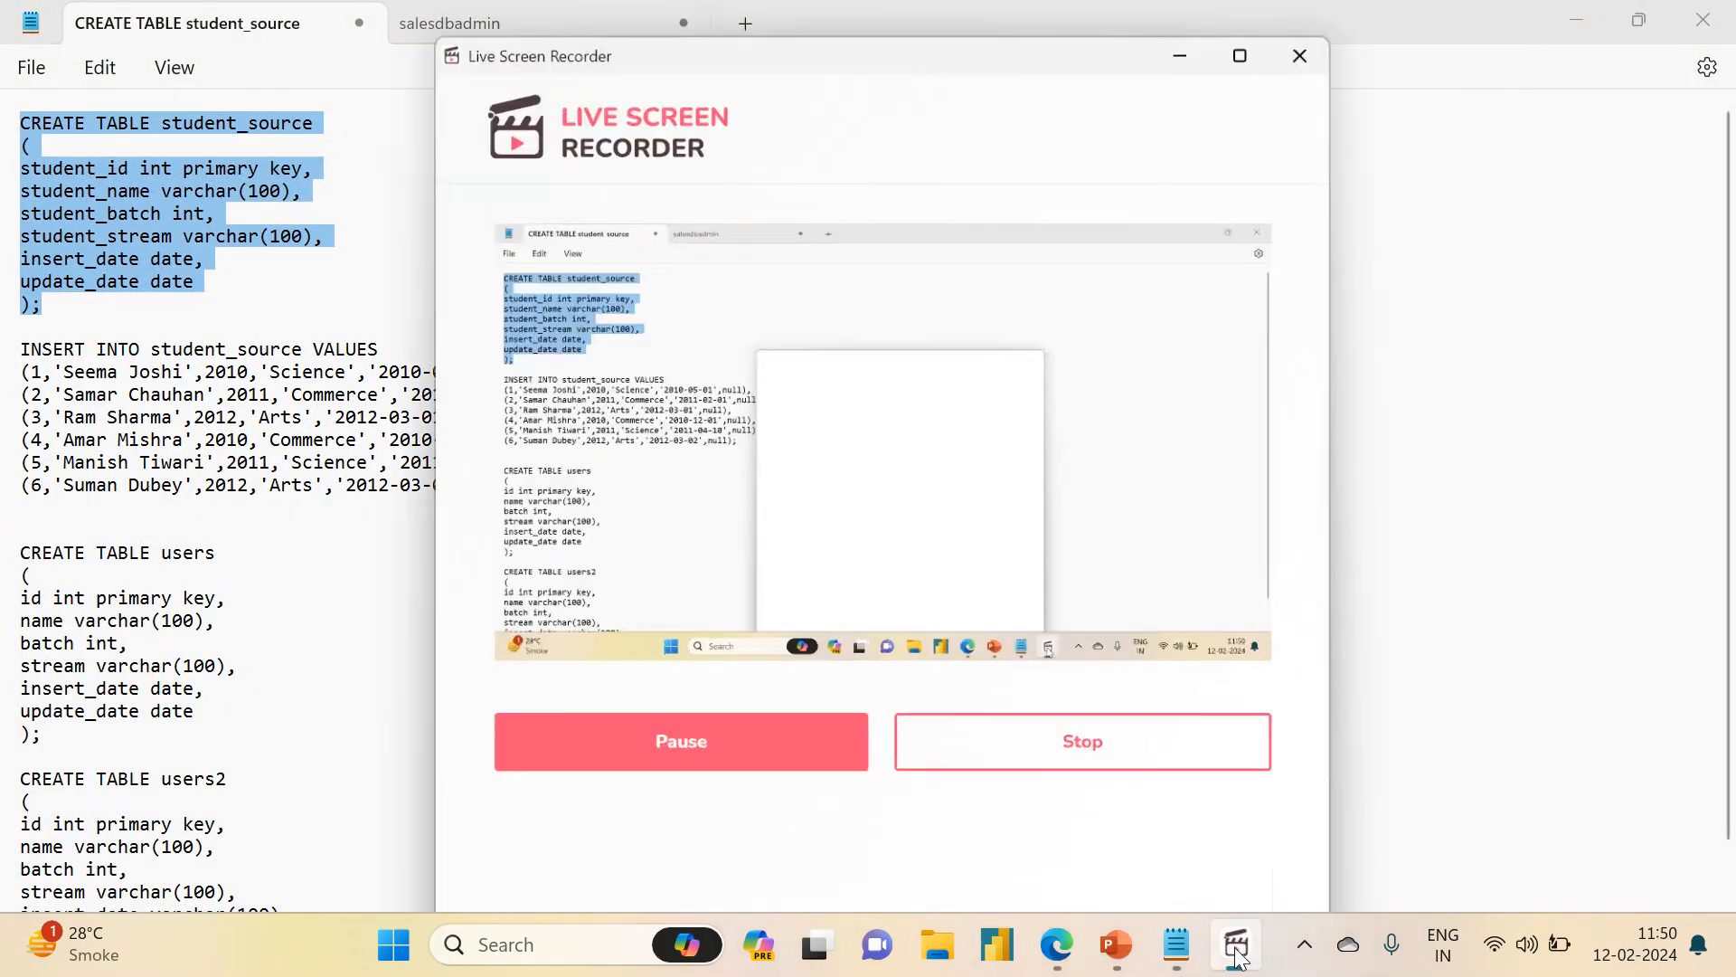
pyautogui.click(1237, 947)
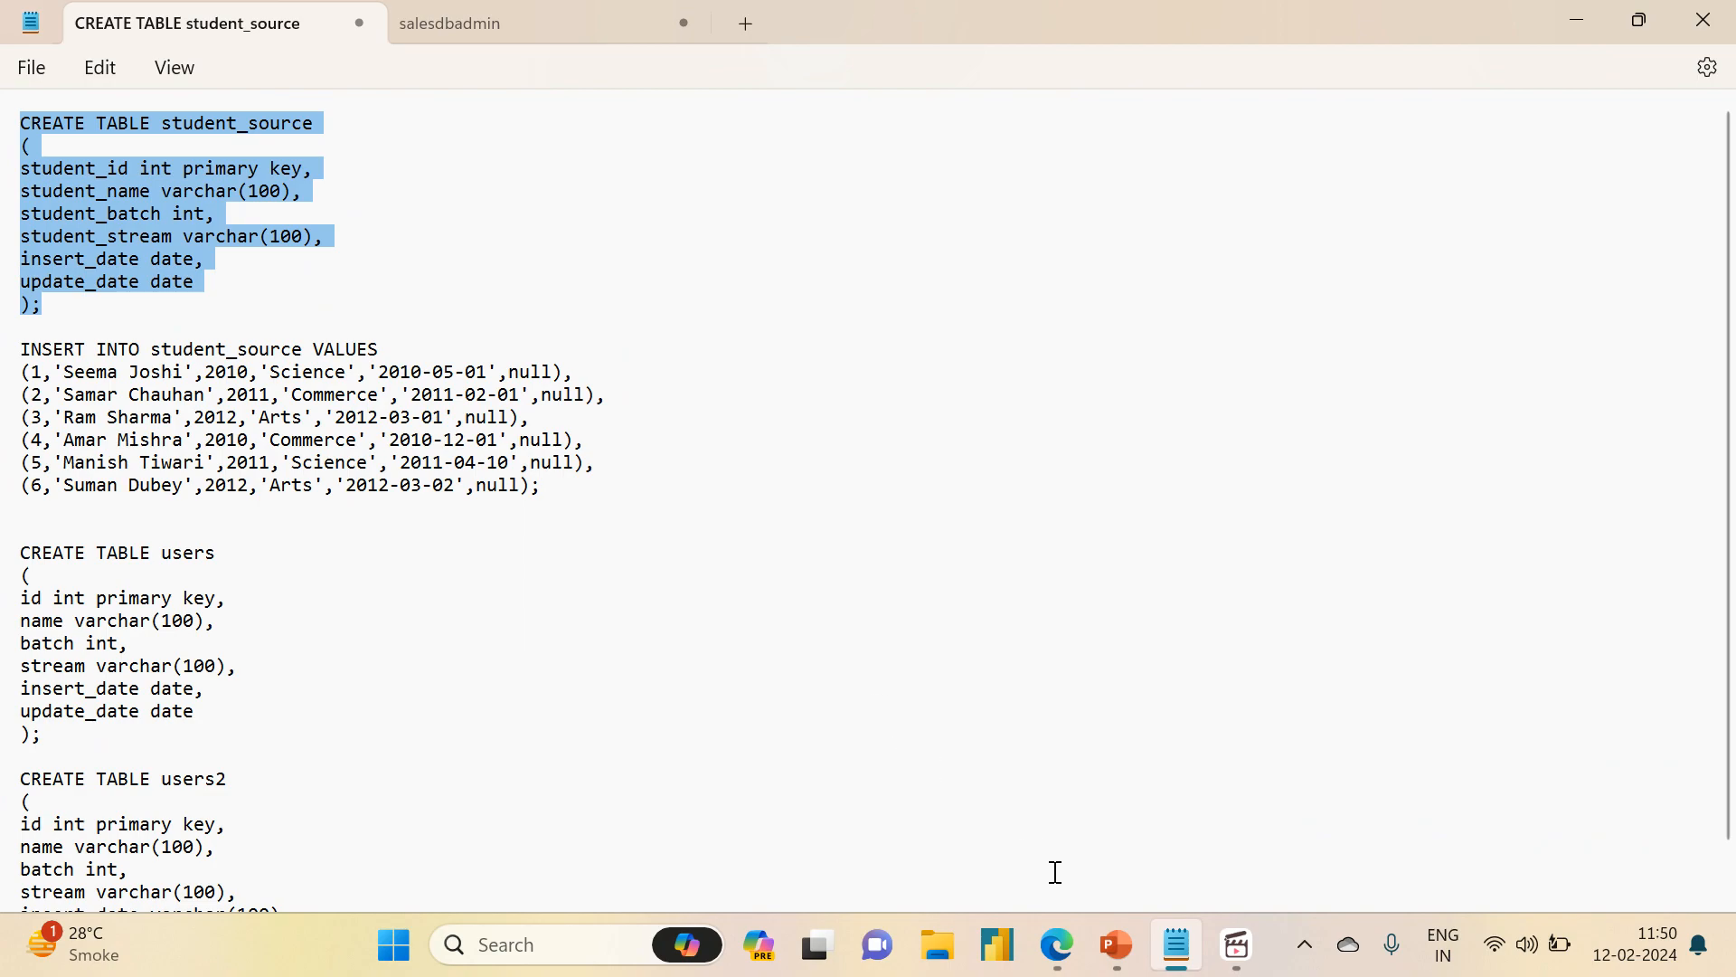
# - Return to the browser, paste the copied CREATE TABLE student_source statement into the query editor and run it
pyautogui.click(907, 769)
pyautogui.click(829, 503)
pyautogui.hotkey('ctrl', 'v')
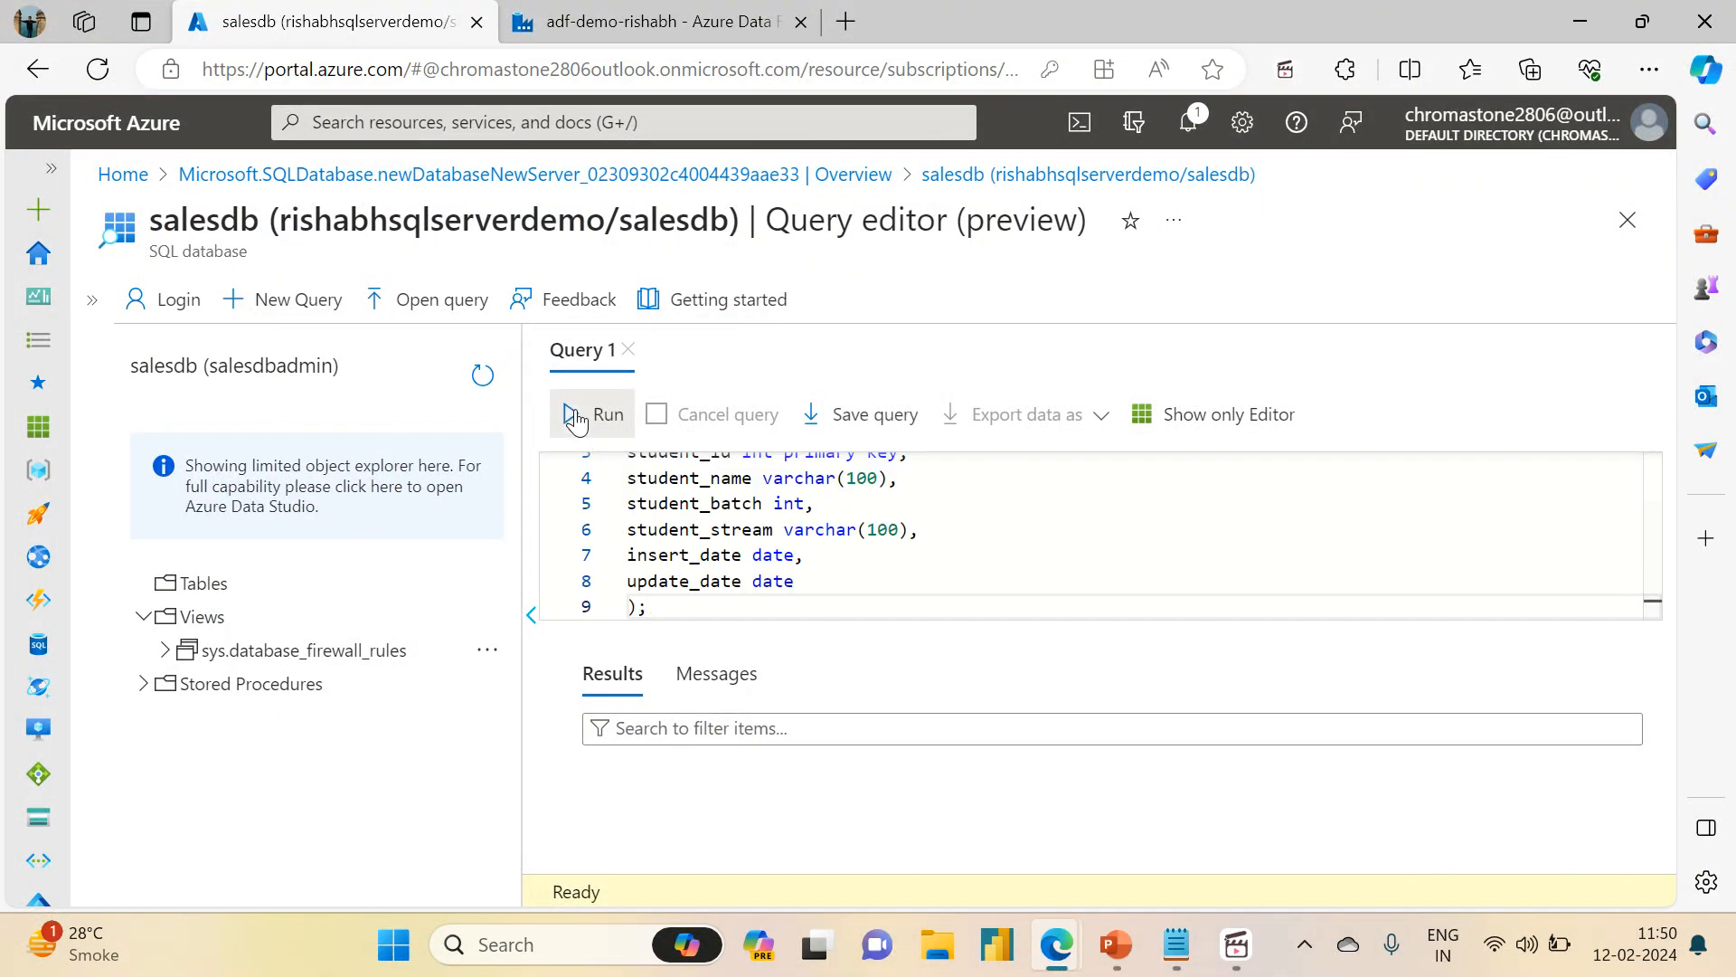
pyautogui.click(575, 416)
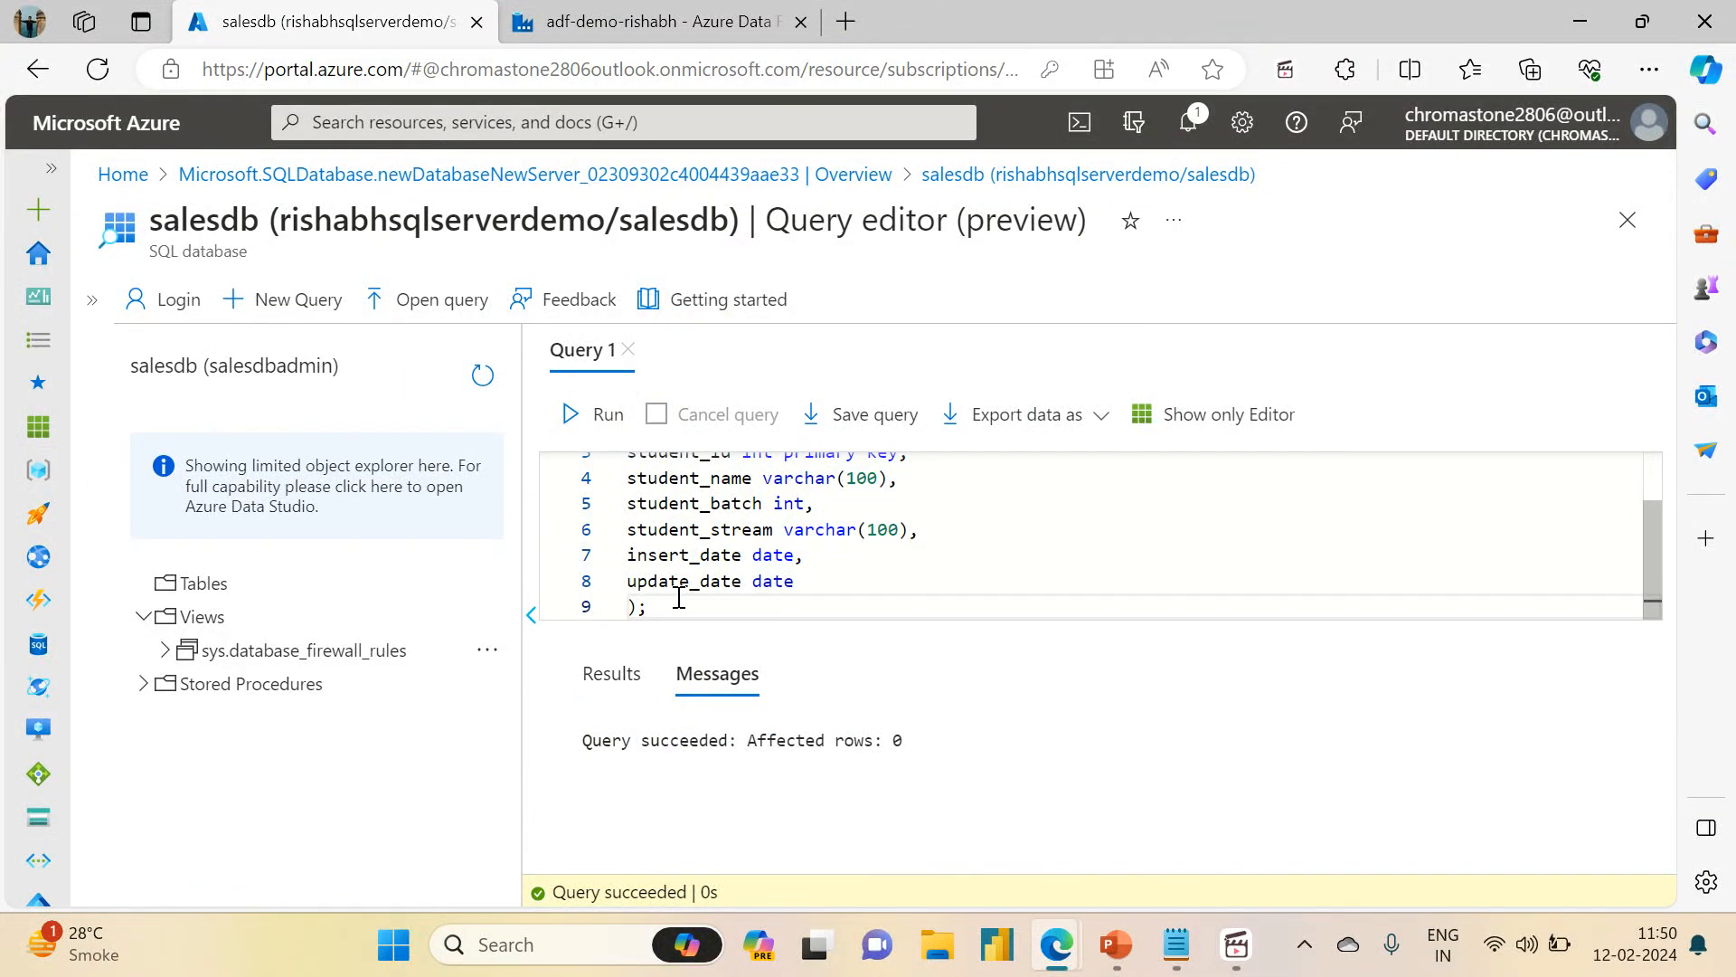
# - Replace the query with "SELECT * FROM student_source;" and run it
pyautogui.hotkey('ctrl', 'a')
pyautogui.press('BackSpace')
pyautogui.write('SELECT * FROM student_source')
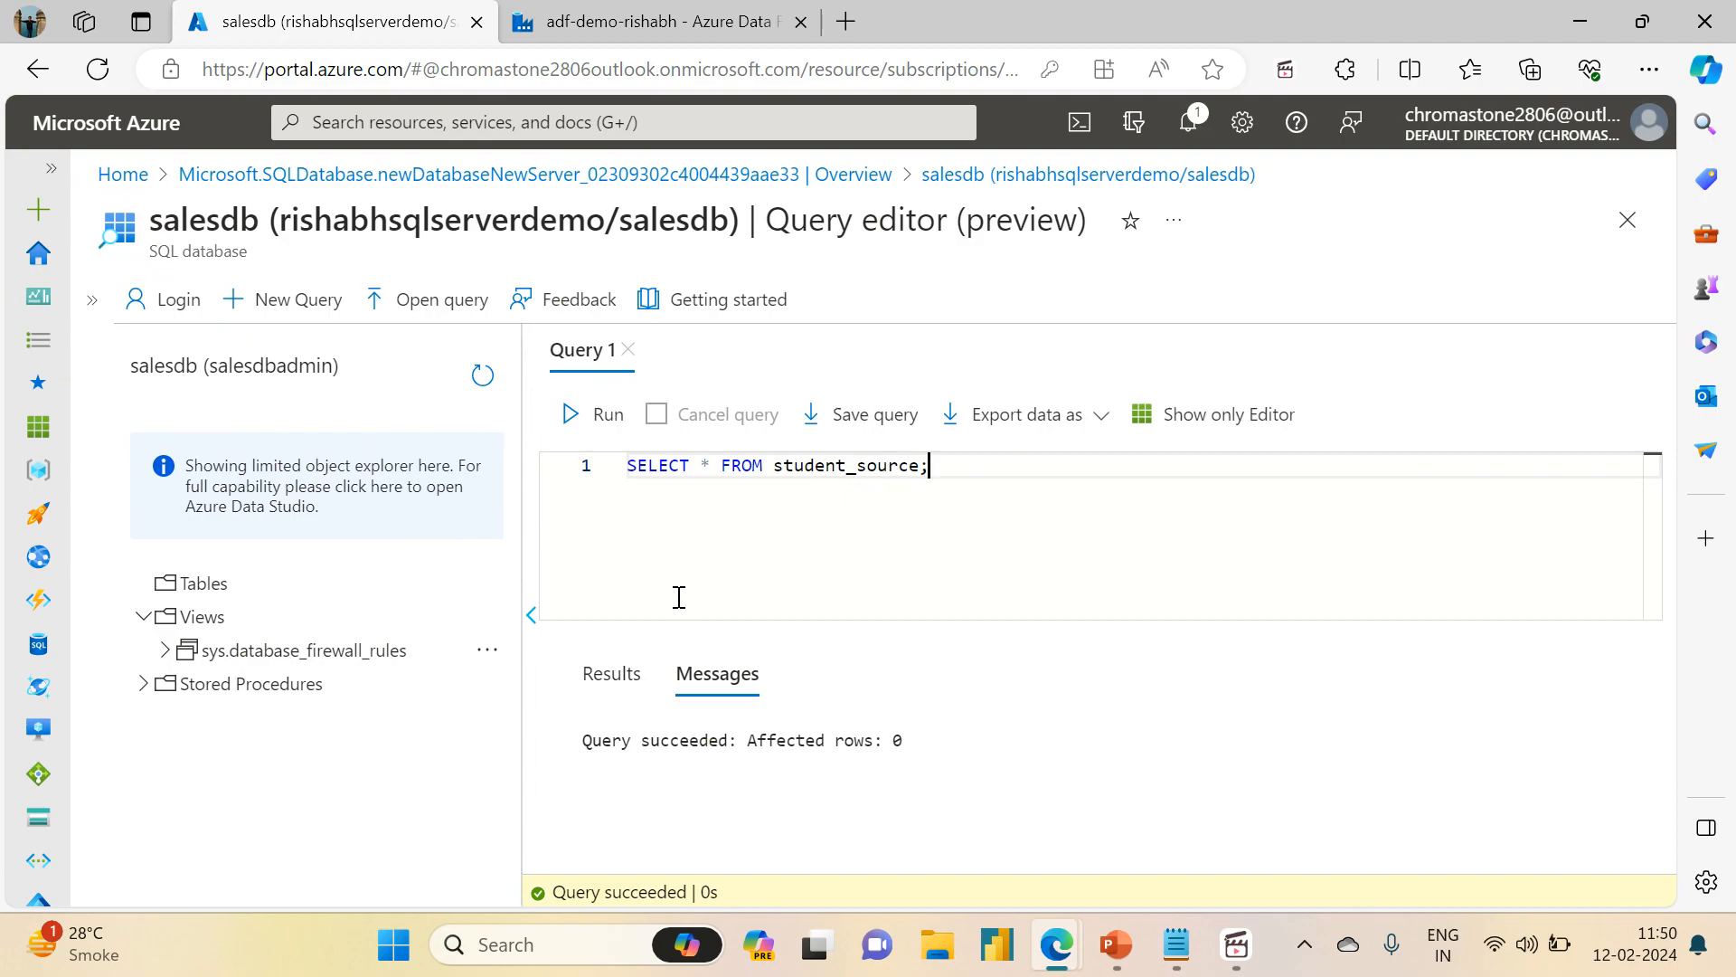
pyautogui.click(586, 418)
# - Switch to Notepad and copy the whole INSERT INTO student_source VALUES statement with its six student rows
pyautogui.click(1176, 944)
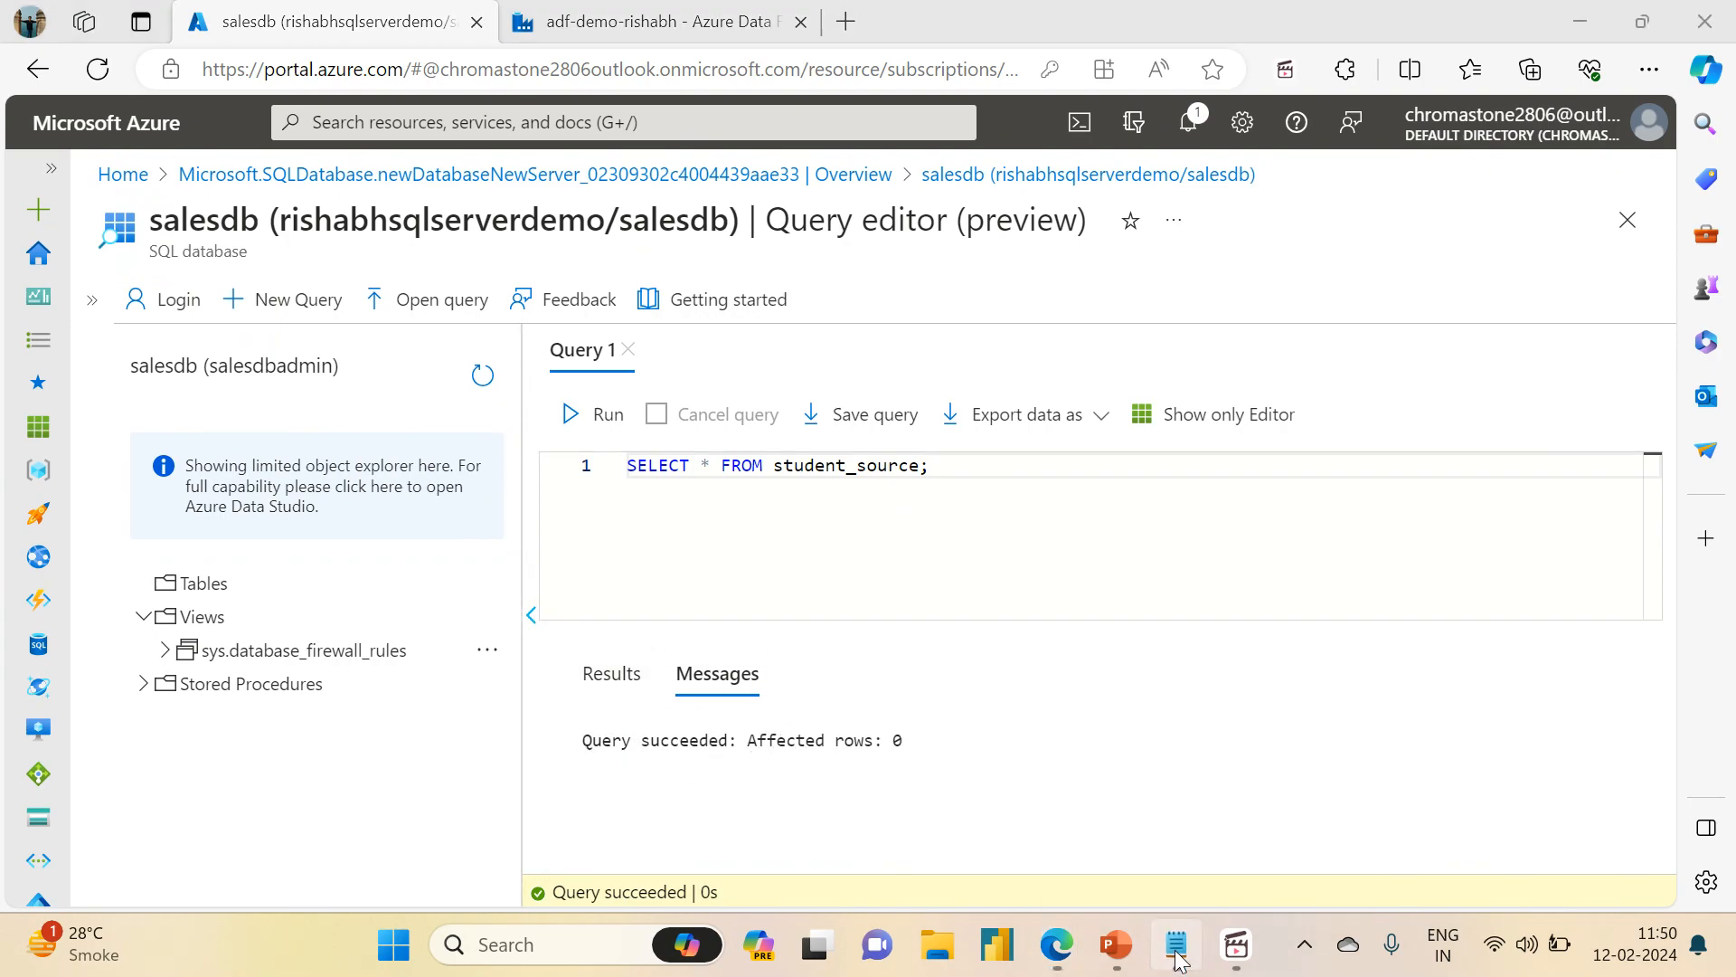
pyautogui.moveTo(552, 492); pyautogui.dragTo(12, 382)
pyautogui.click(334, 336)
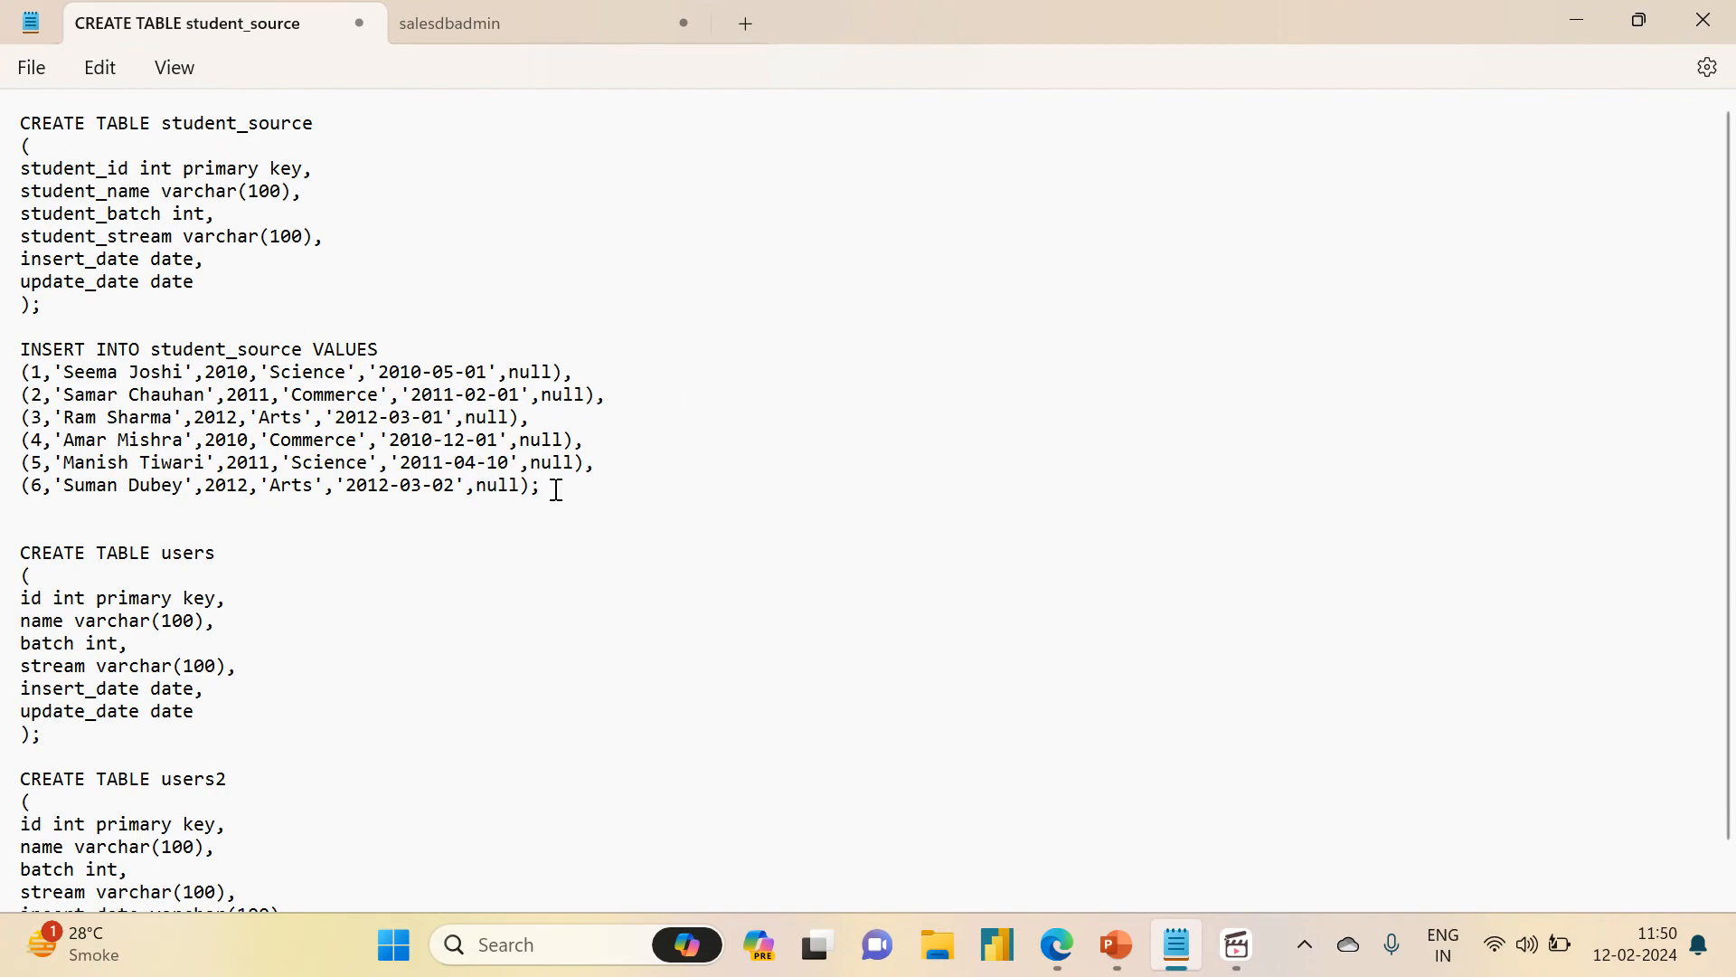
pyautogui.moveTo(566, 496); pyautogui.dragTo(7, 357)
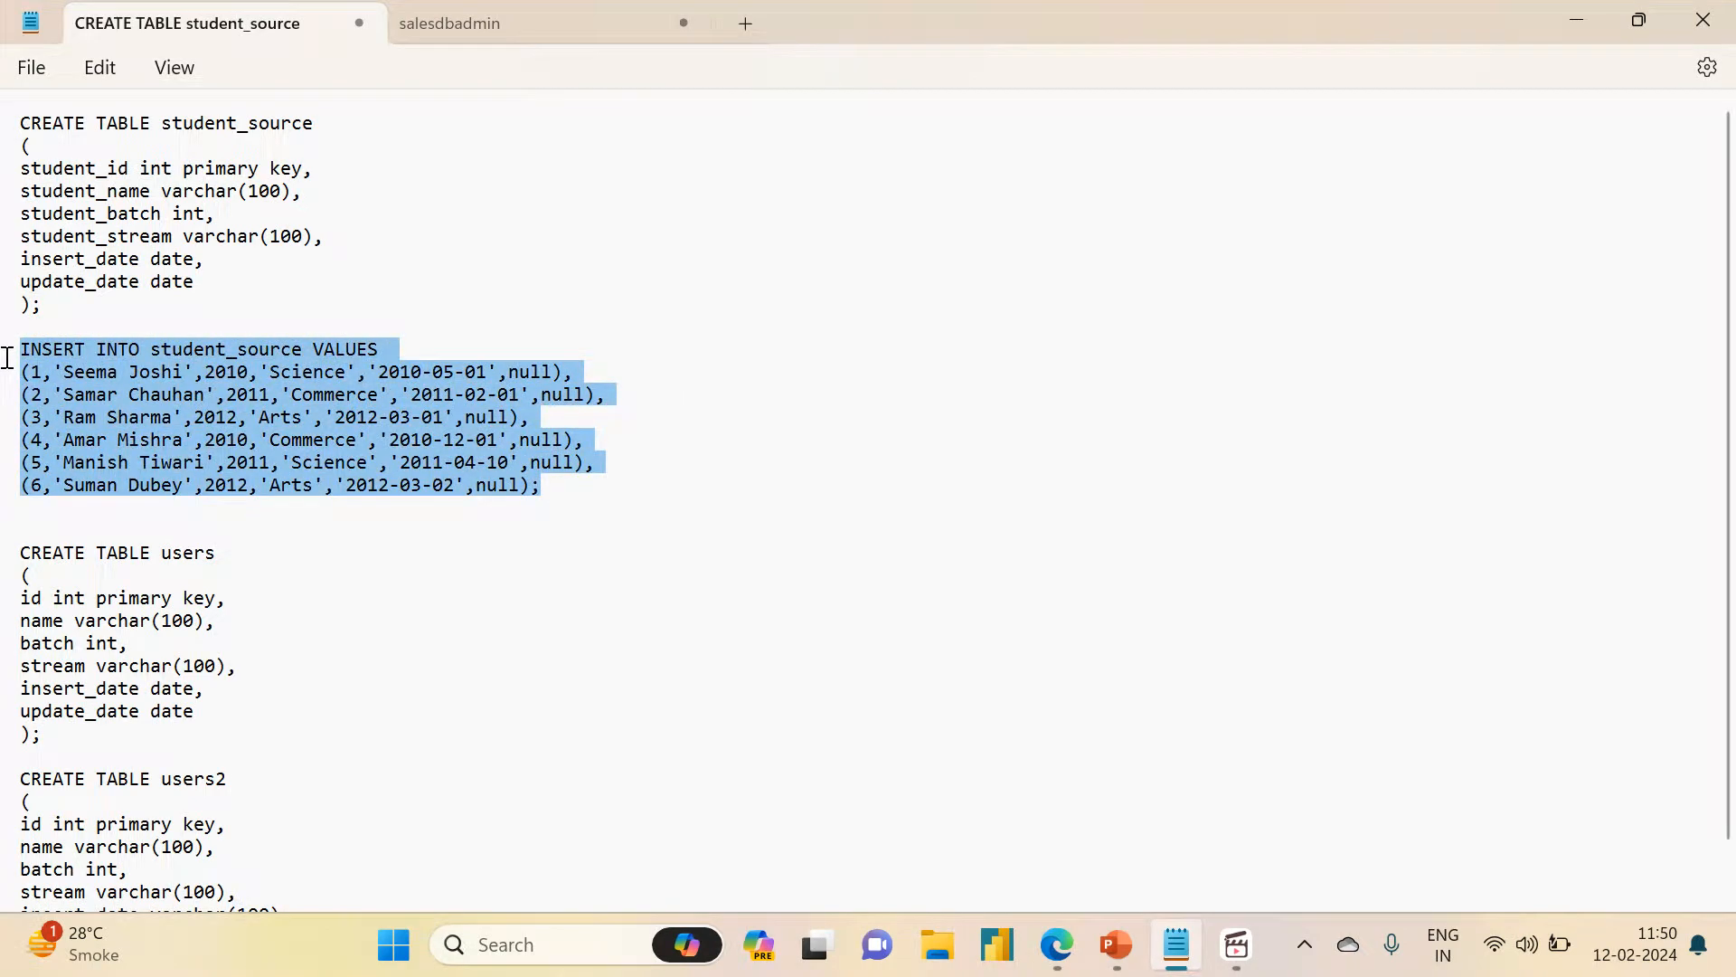
pyautogui.click(557, 367)
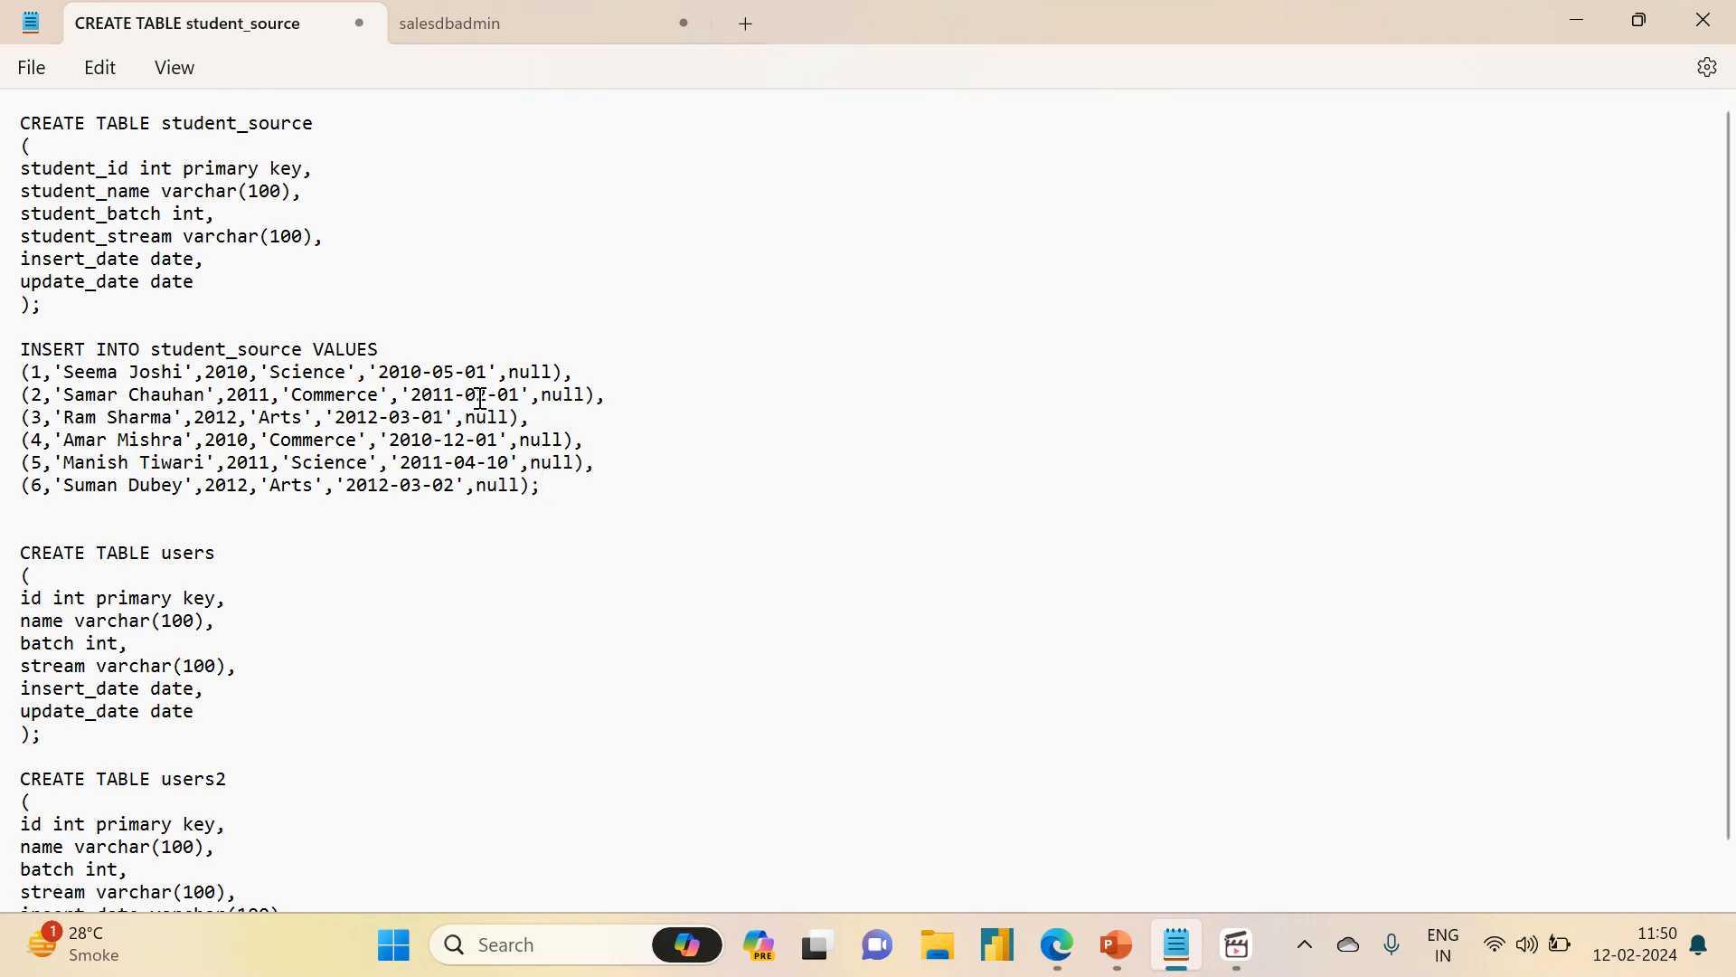
pyautogui.moveTo(559, 486); pyautogui.dragTo(5, 362)
pyautogui.hotkey('ctrl', 'c')
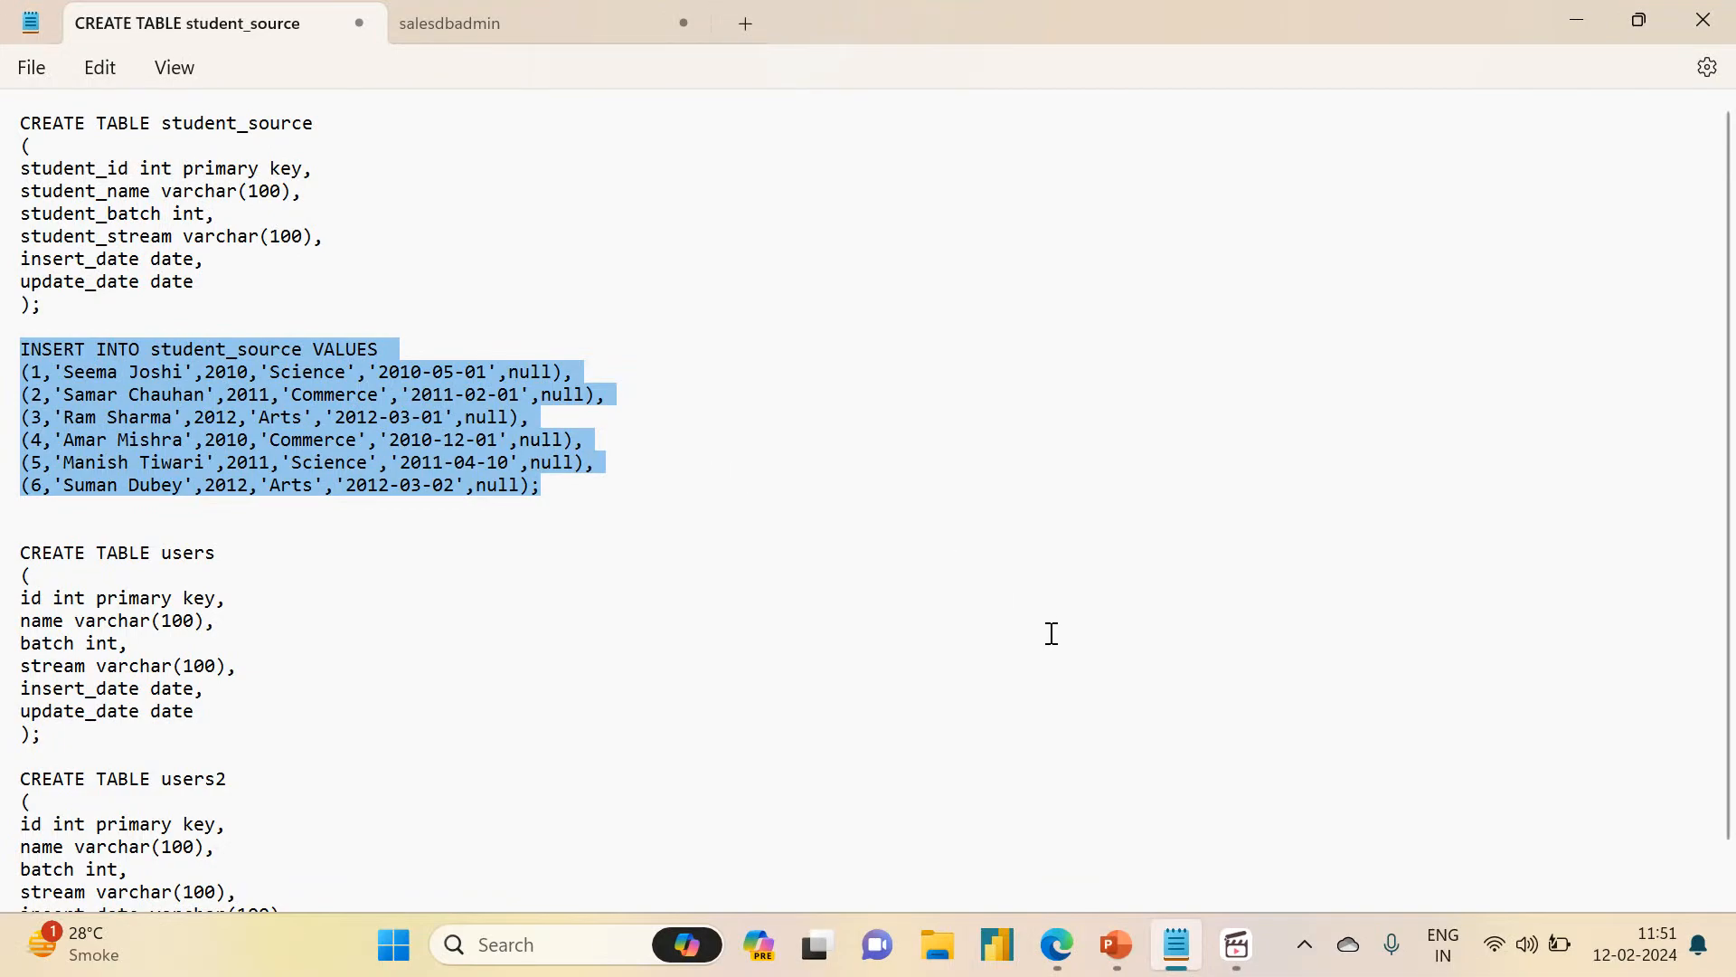
# - Return to the browser, replace the query with the copied INSERT INTO student_source statement and run it
pyautogui.moveTo(1133, 953)
pyautogui.moveTo(1058, 945)
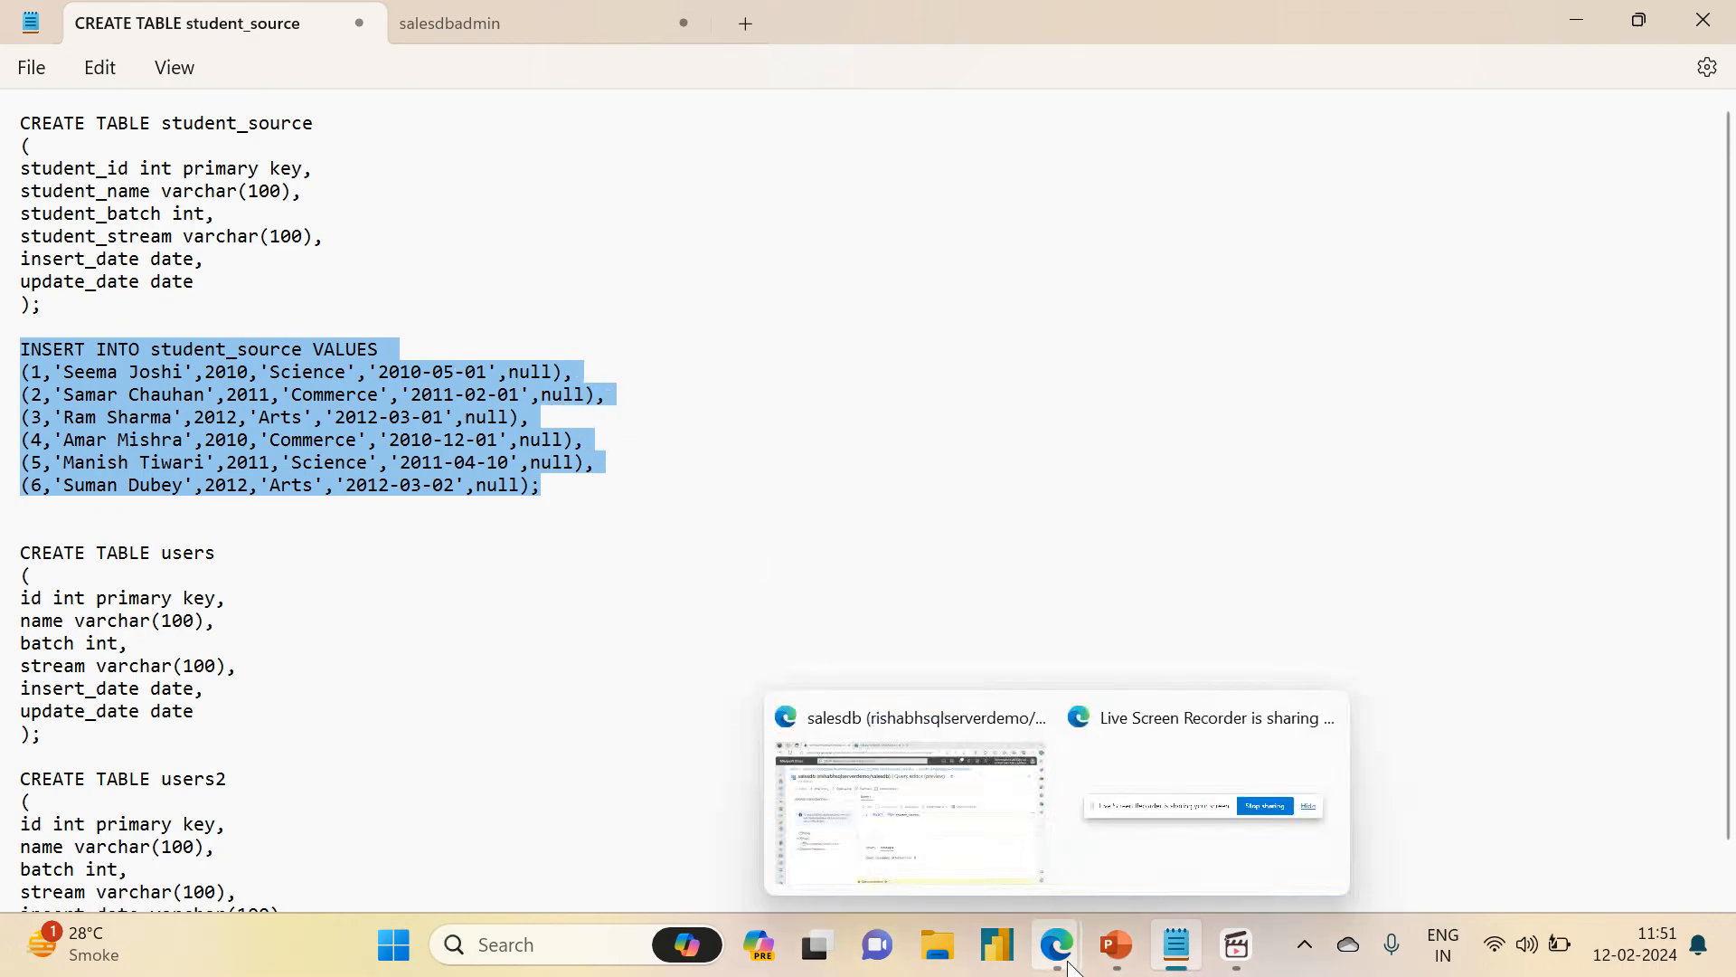
pyautogui.click(996, 883)
pyautogui.click(1000, 469)
pyautogui.hotkey('ctrl', 'a')
pyautogui.hotkey('ctrl', 'v')
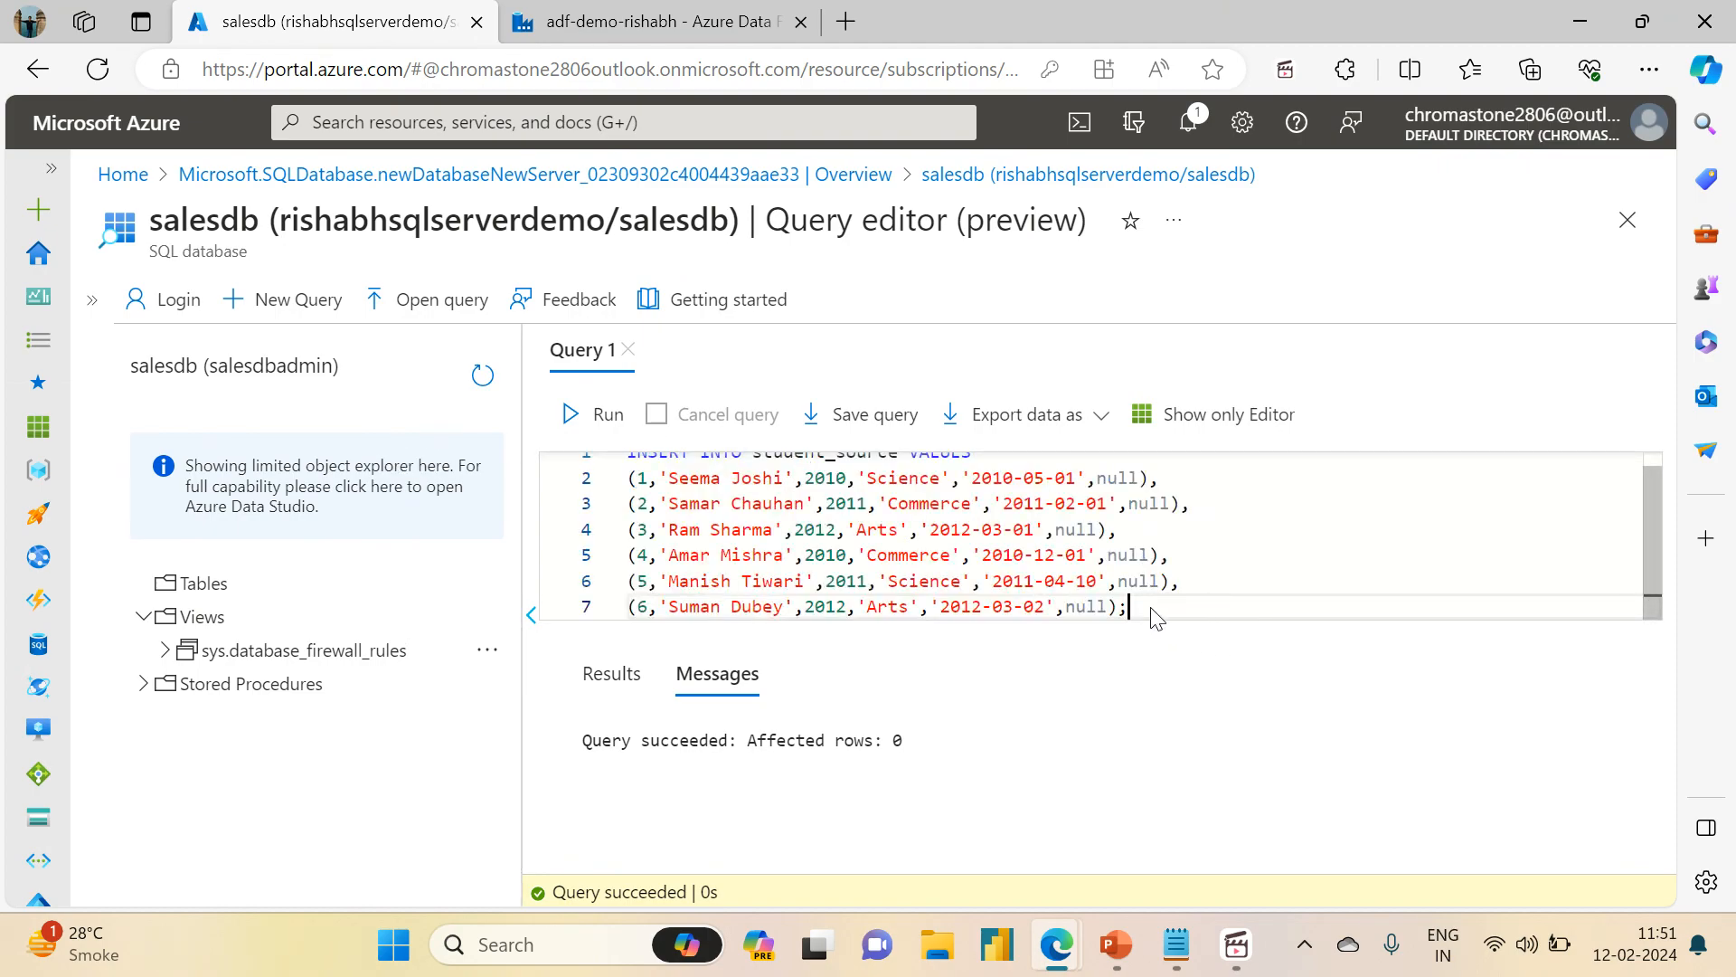
pyautogui.click(588, 416)
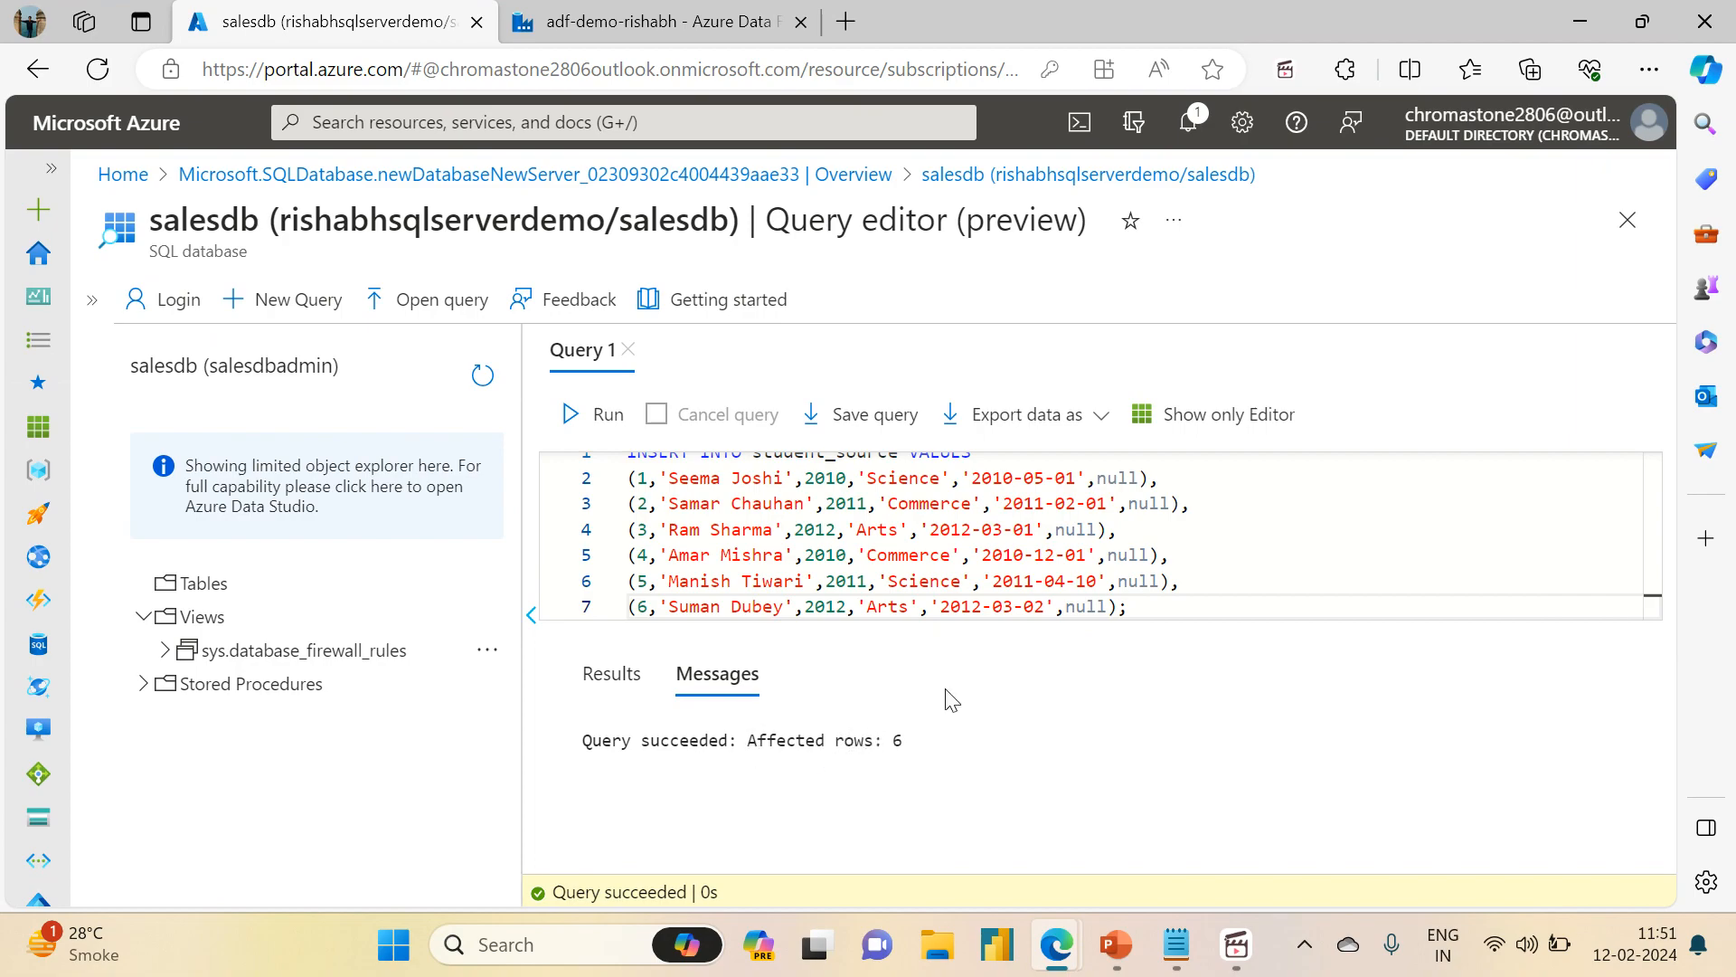
# - Replace the query with "SELECT * FROM student_source" and run it
pyautogui.moveTo(1154, 615); pyautogui.dragTo(516, 407)
pyautogui.press('BackSpace')
pyautogui.write('SELECT *')
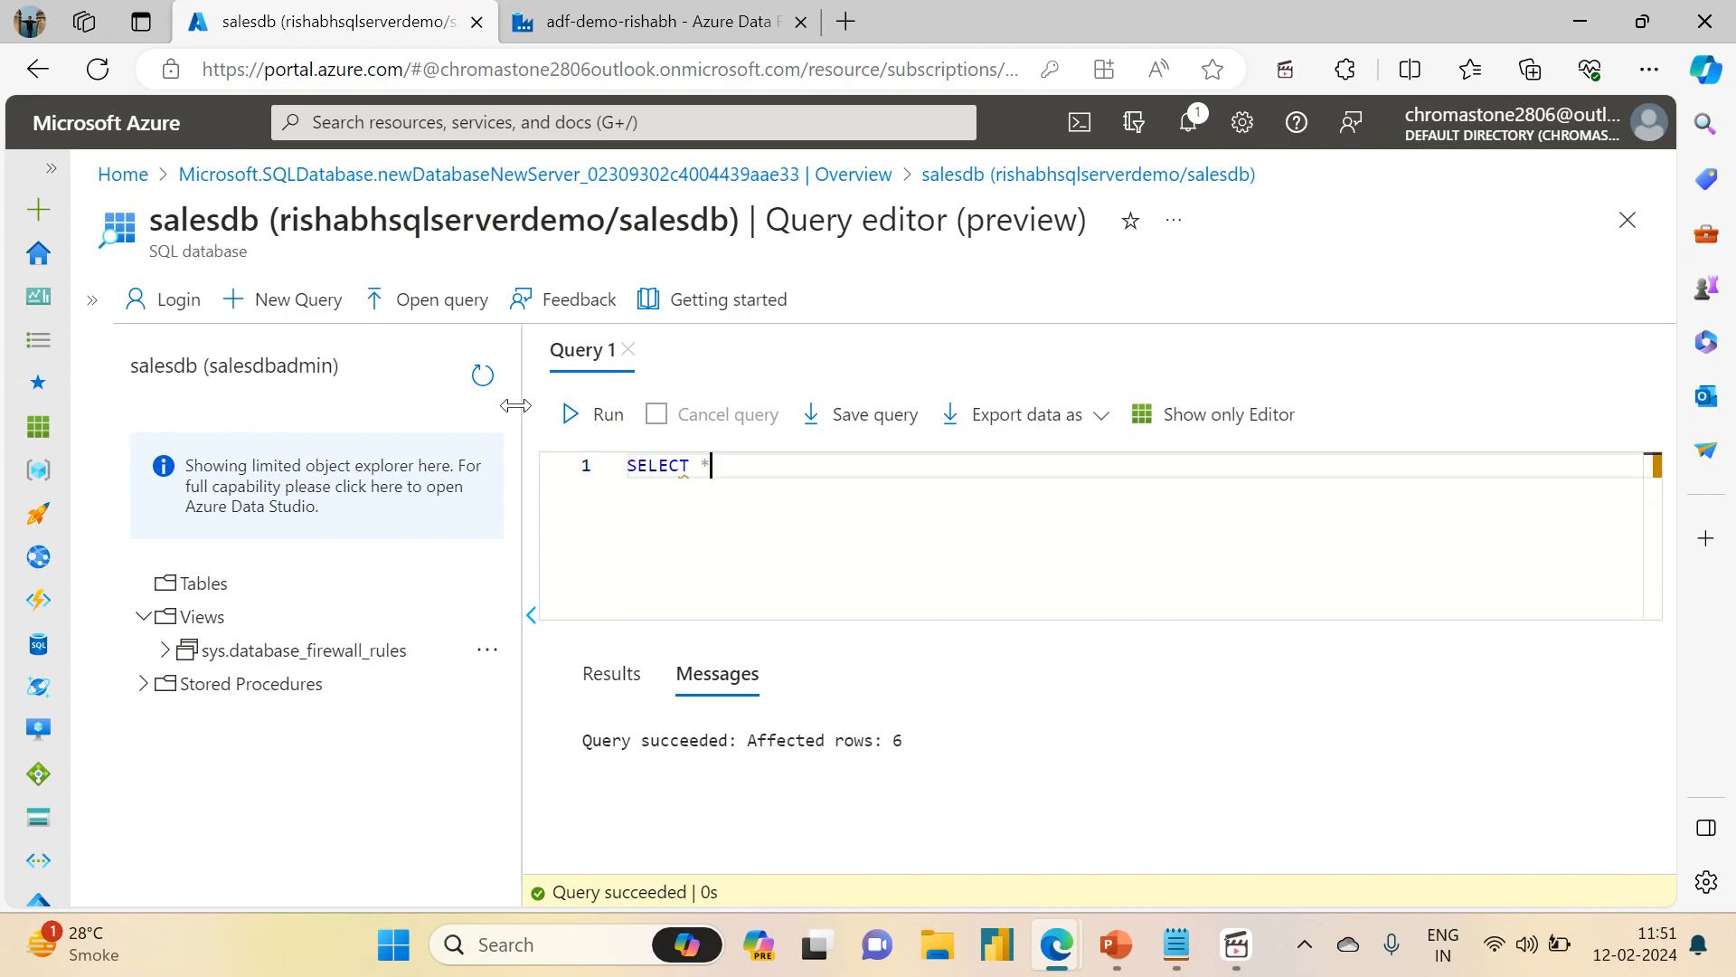
pyautogui.write(' FROM stu')
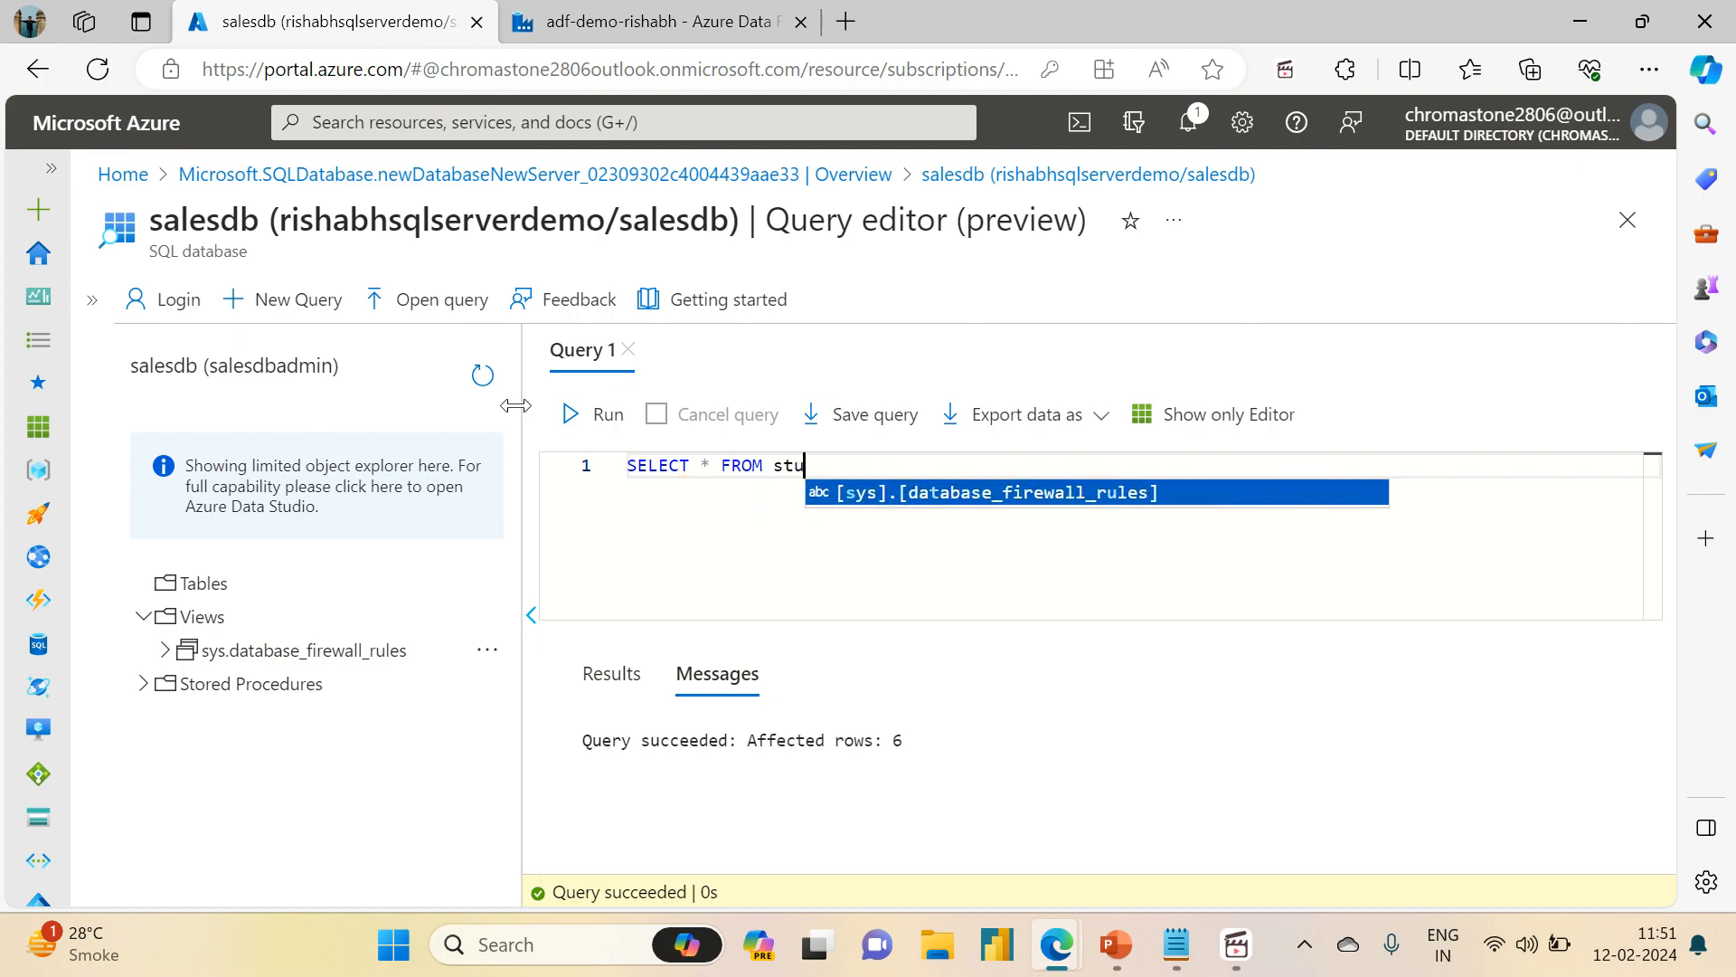
pyautogui.write('dent_source')
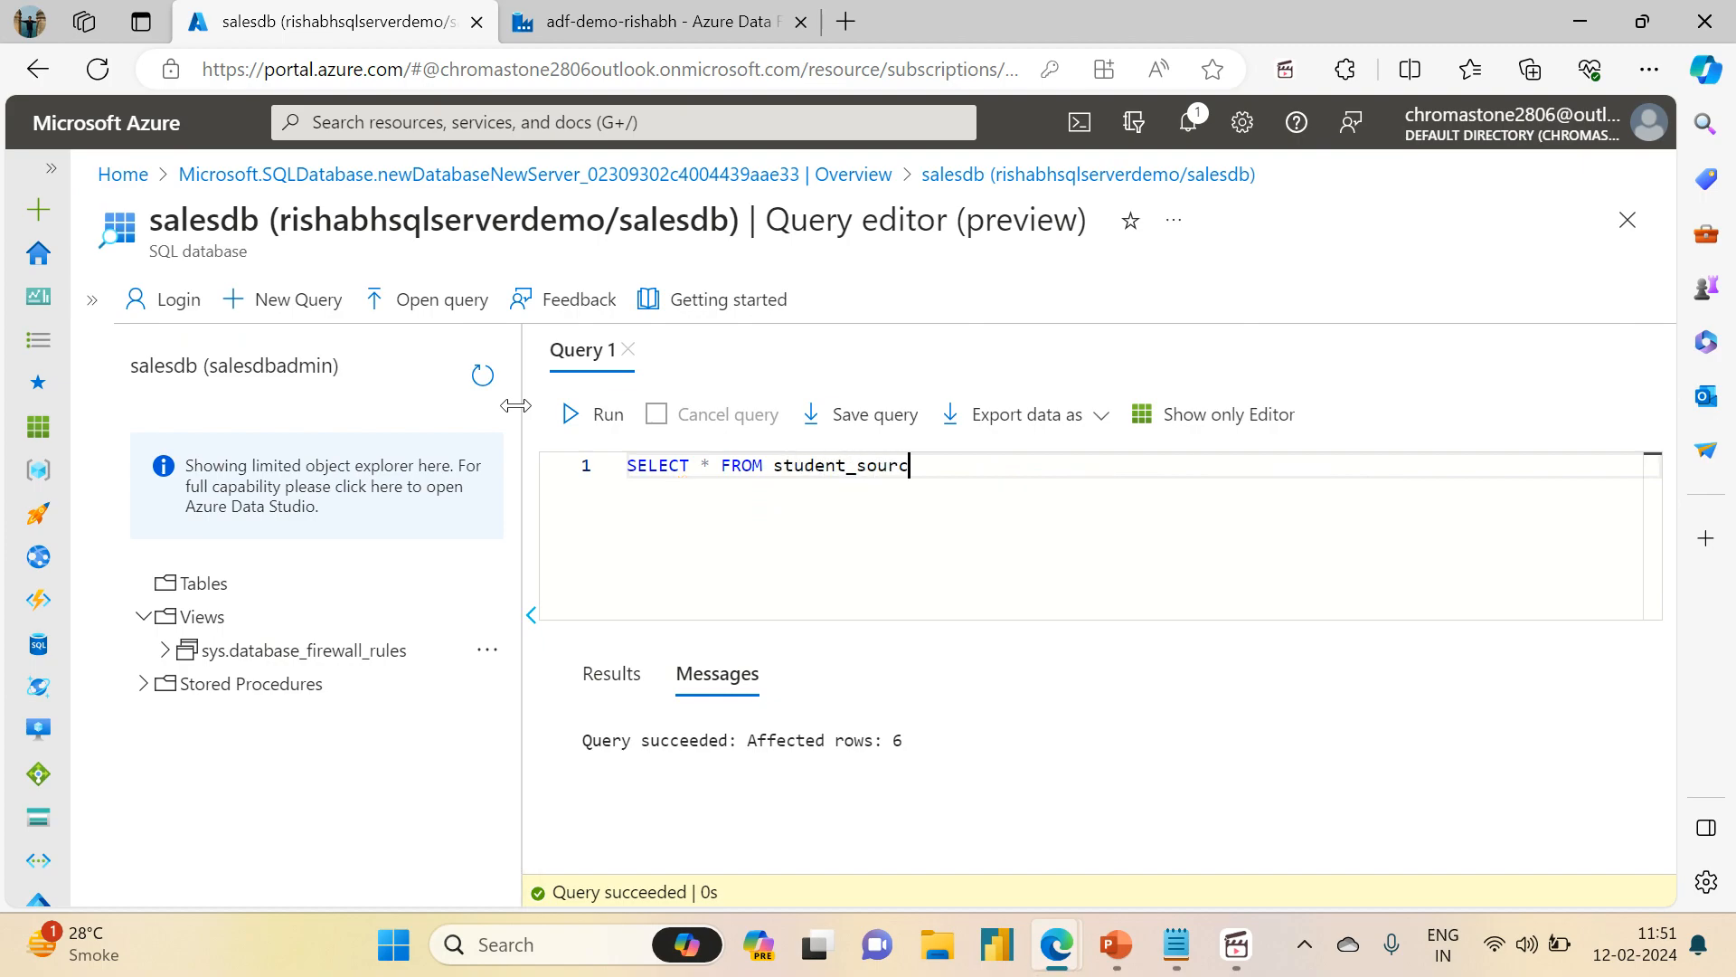
pyautogui.click(597, 425)
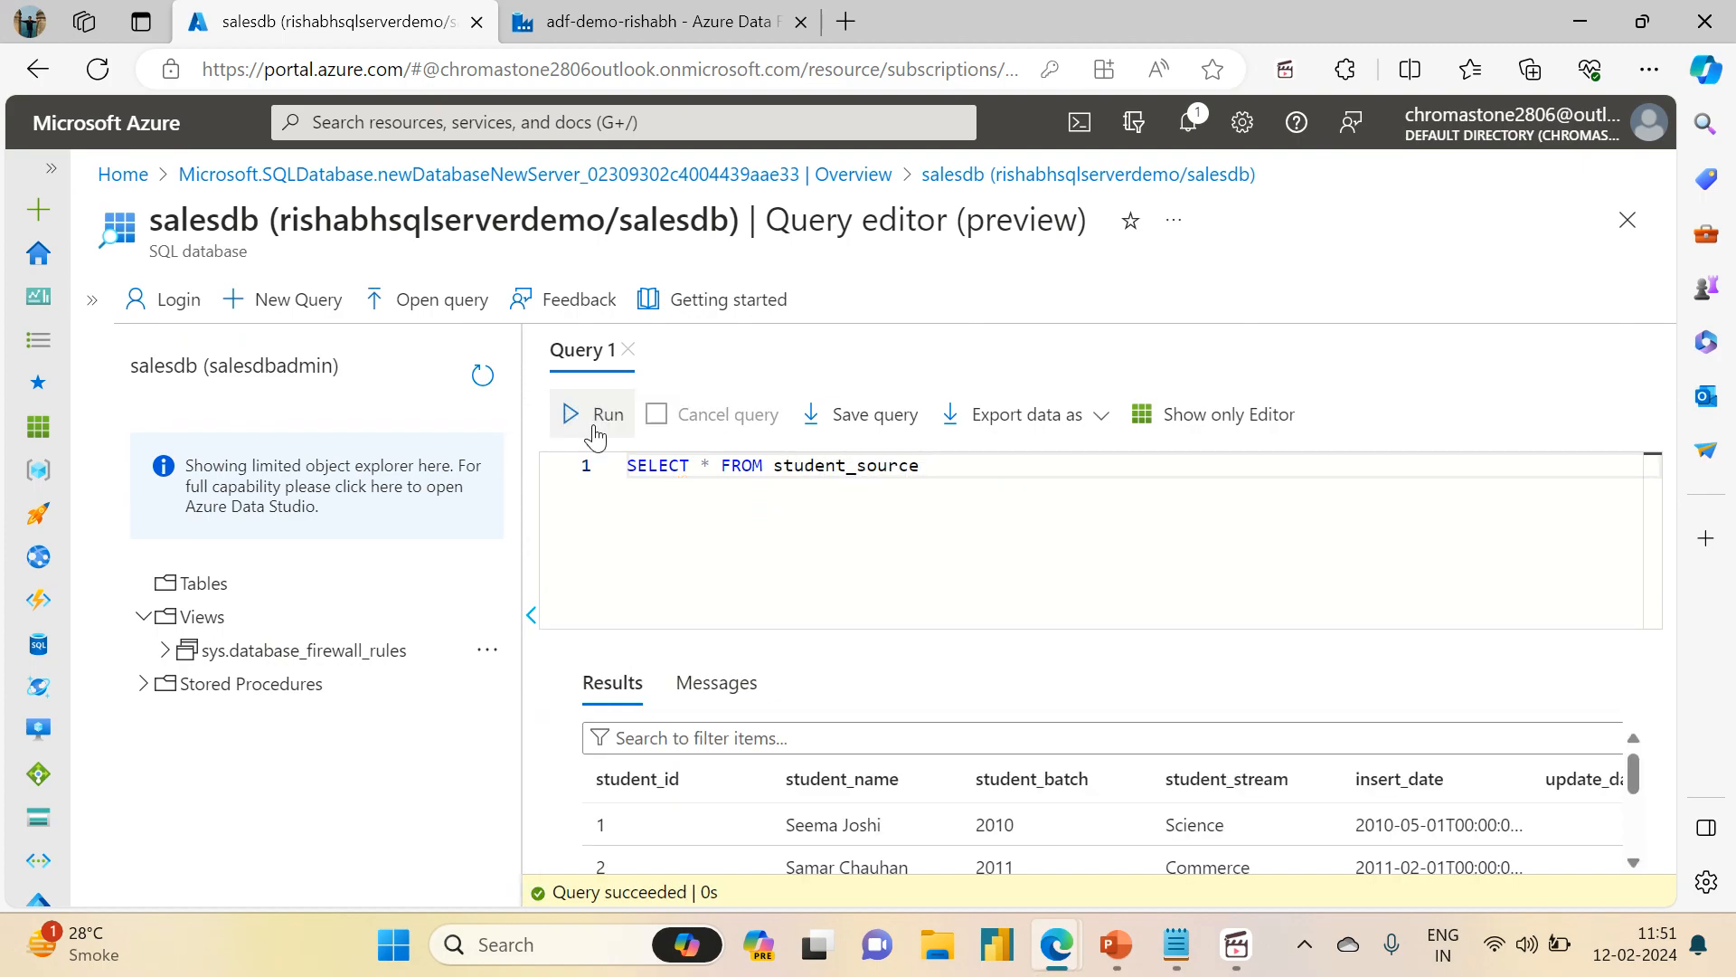
# - Collapse the object explorer and look through all returned student_source rows
pyautogui.click(531, 617)
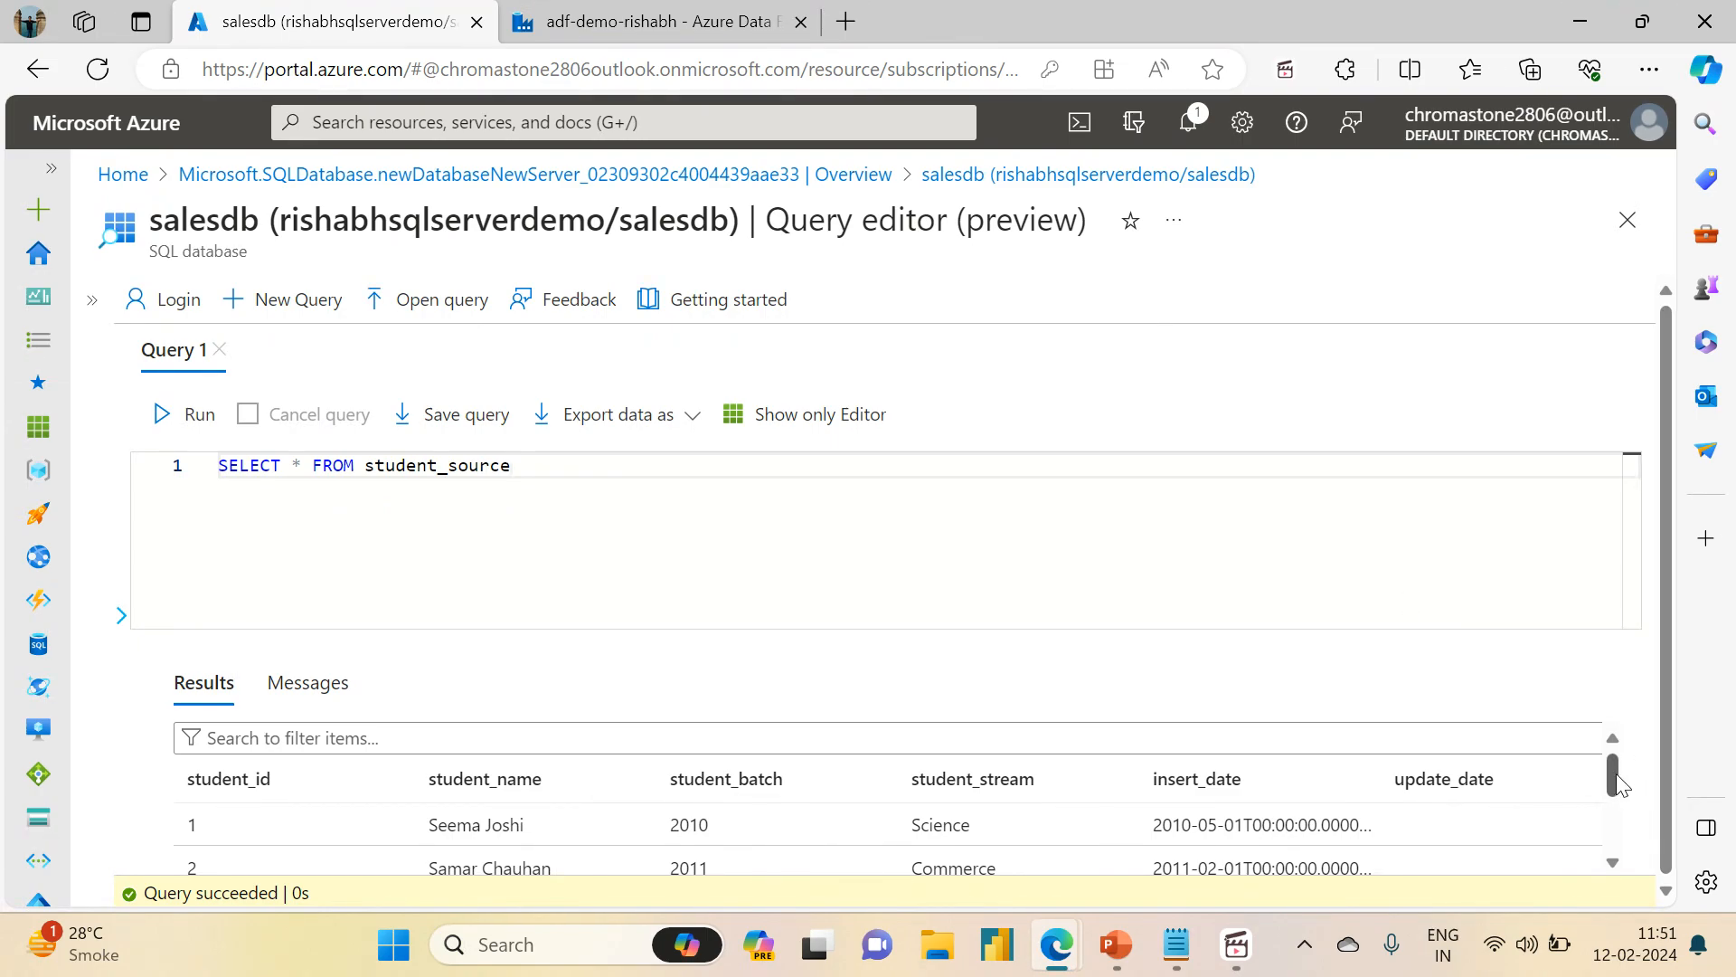
pyautogui.scroll(-2, 1626, 786)
pyautogui.moveTo(1607, 751); pyautogui.dragTo(1610, 888)
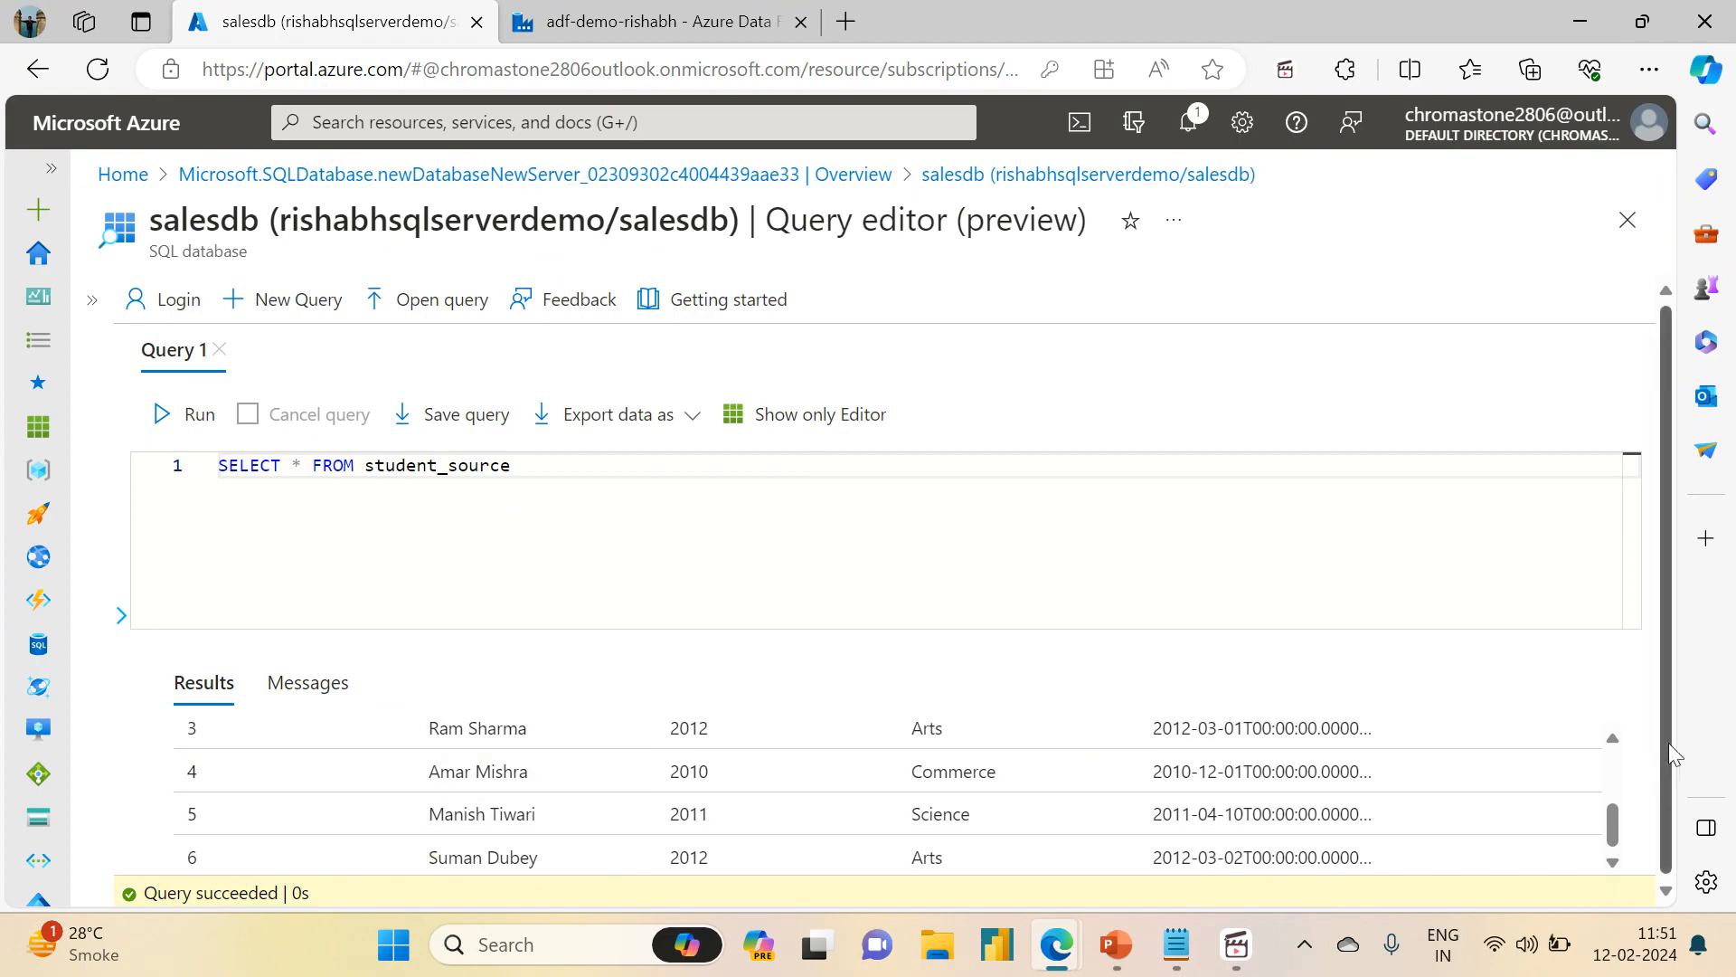
pyautogui.moveTo(1615, 826); pyautogui.dragTo(1609, 713)
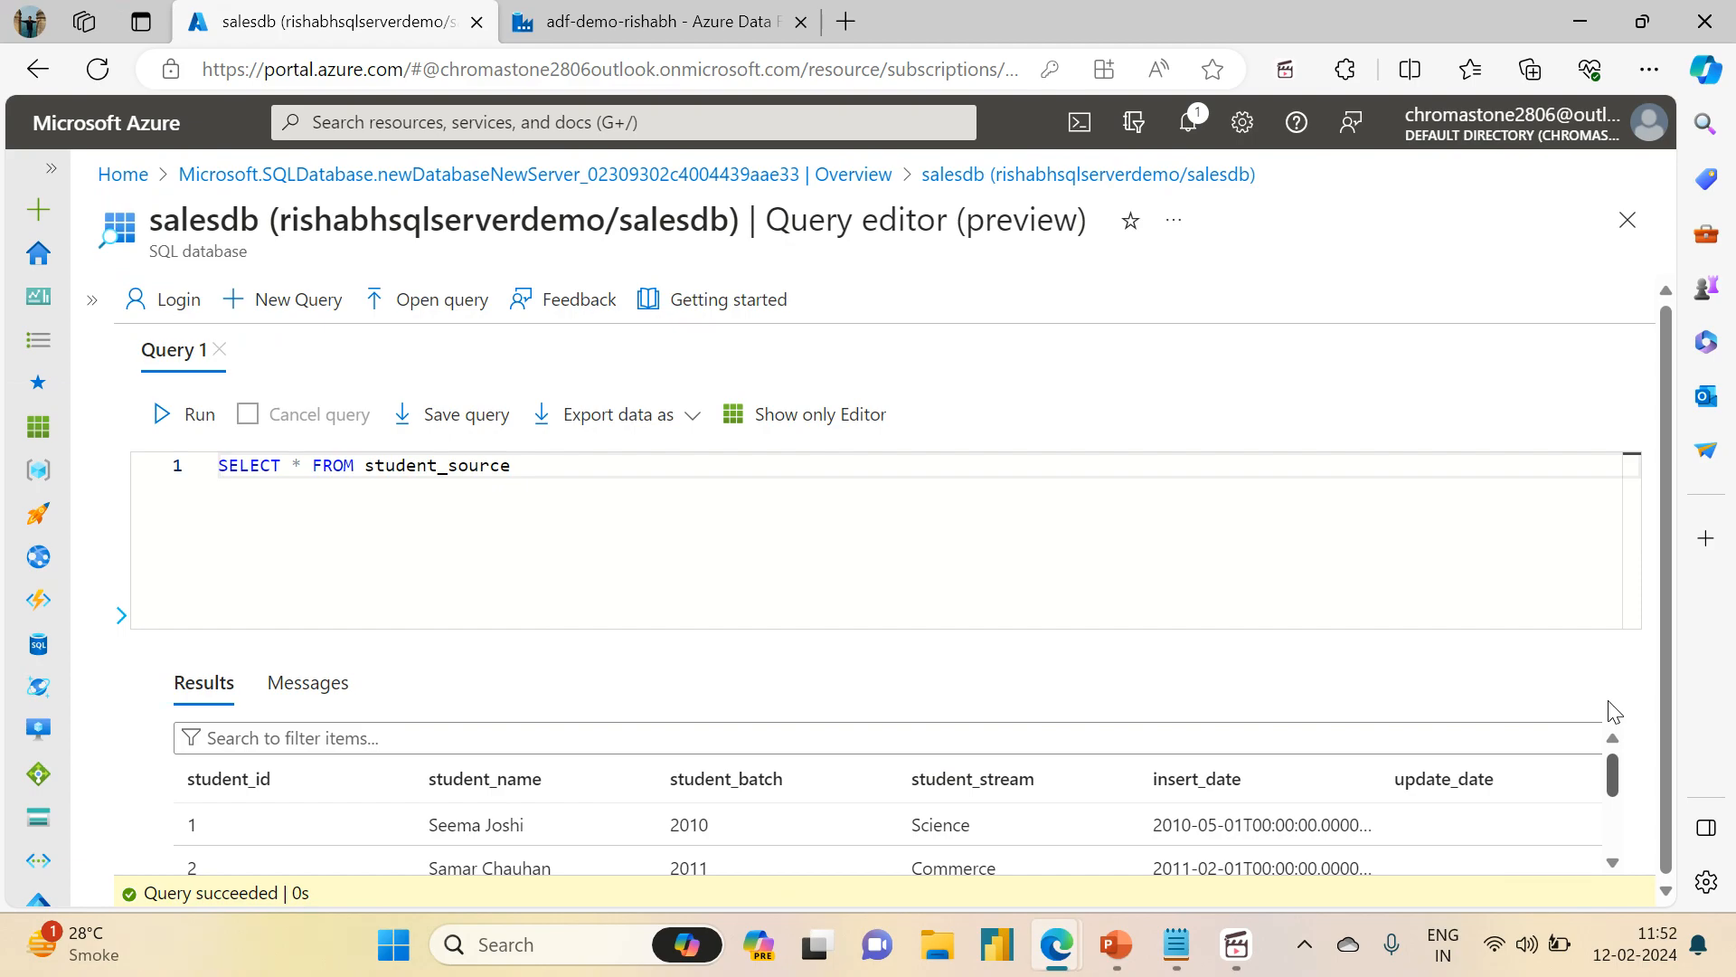
pyautogui.scroll(-3, 1614, 723)
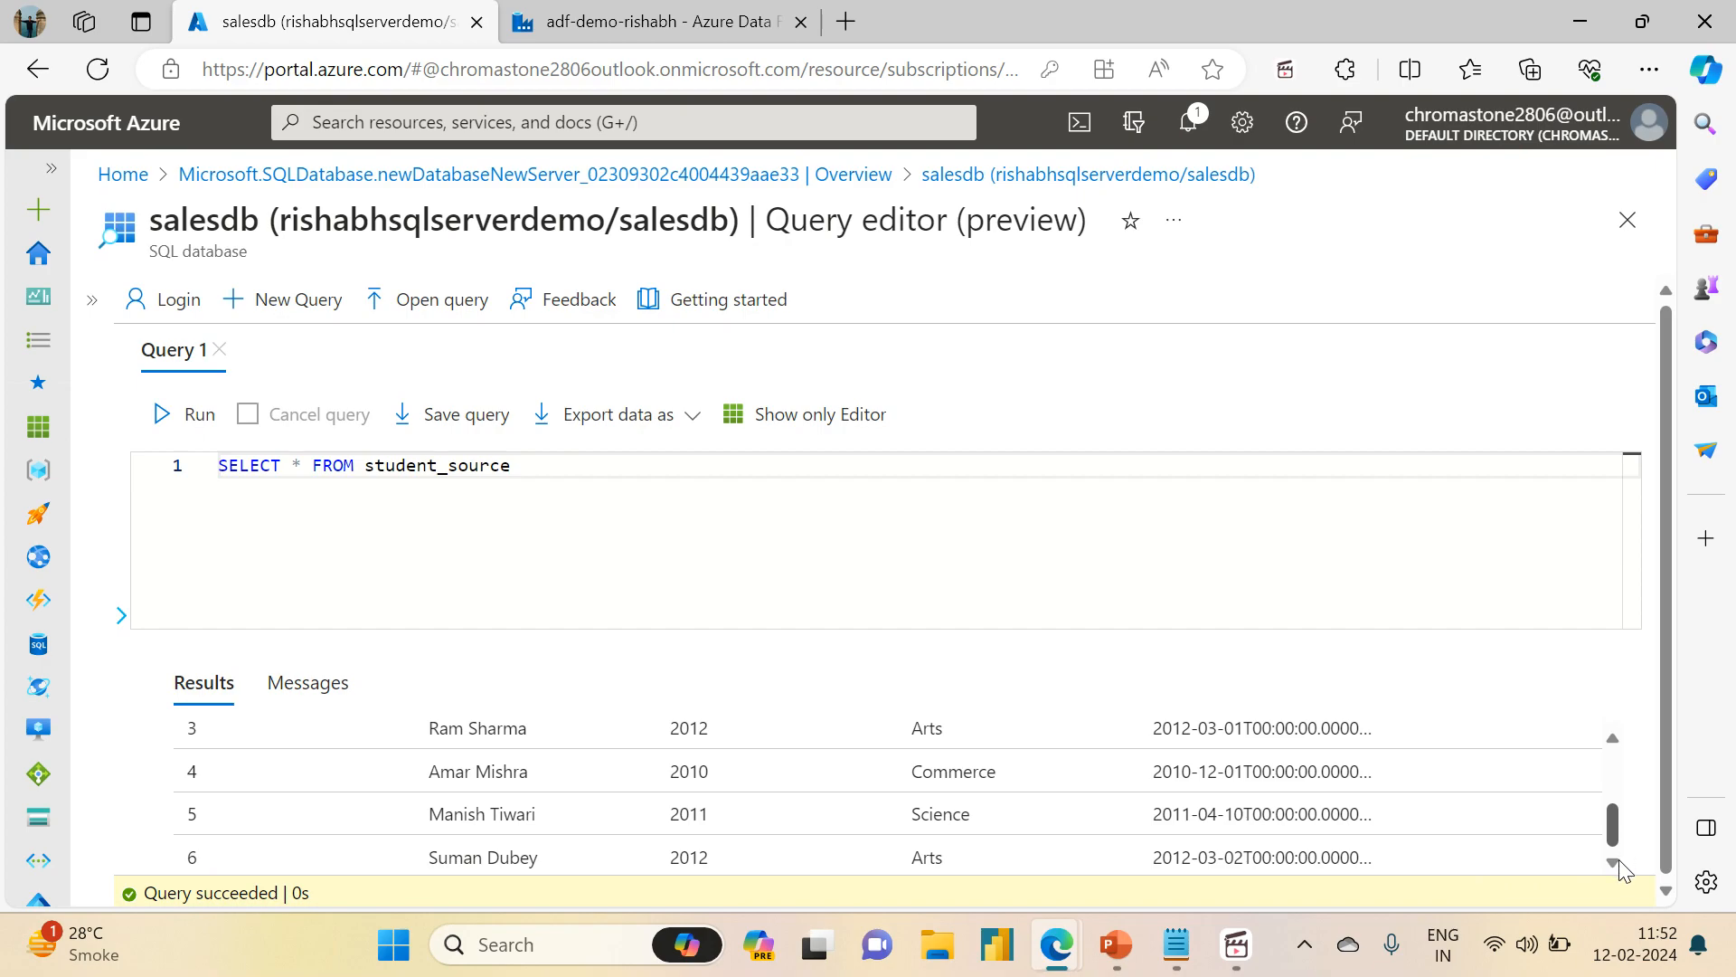
pyautogui.scroll(3, 1623, 795)
pyautogui.scroll(-3, 1618, 829)
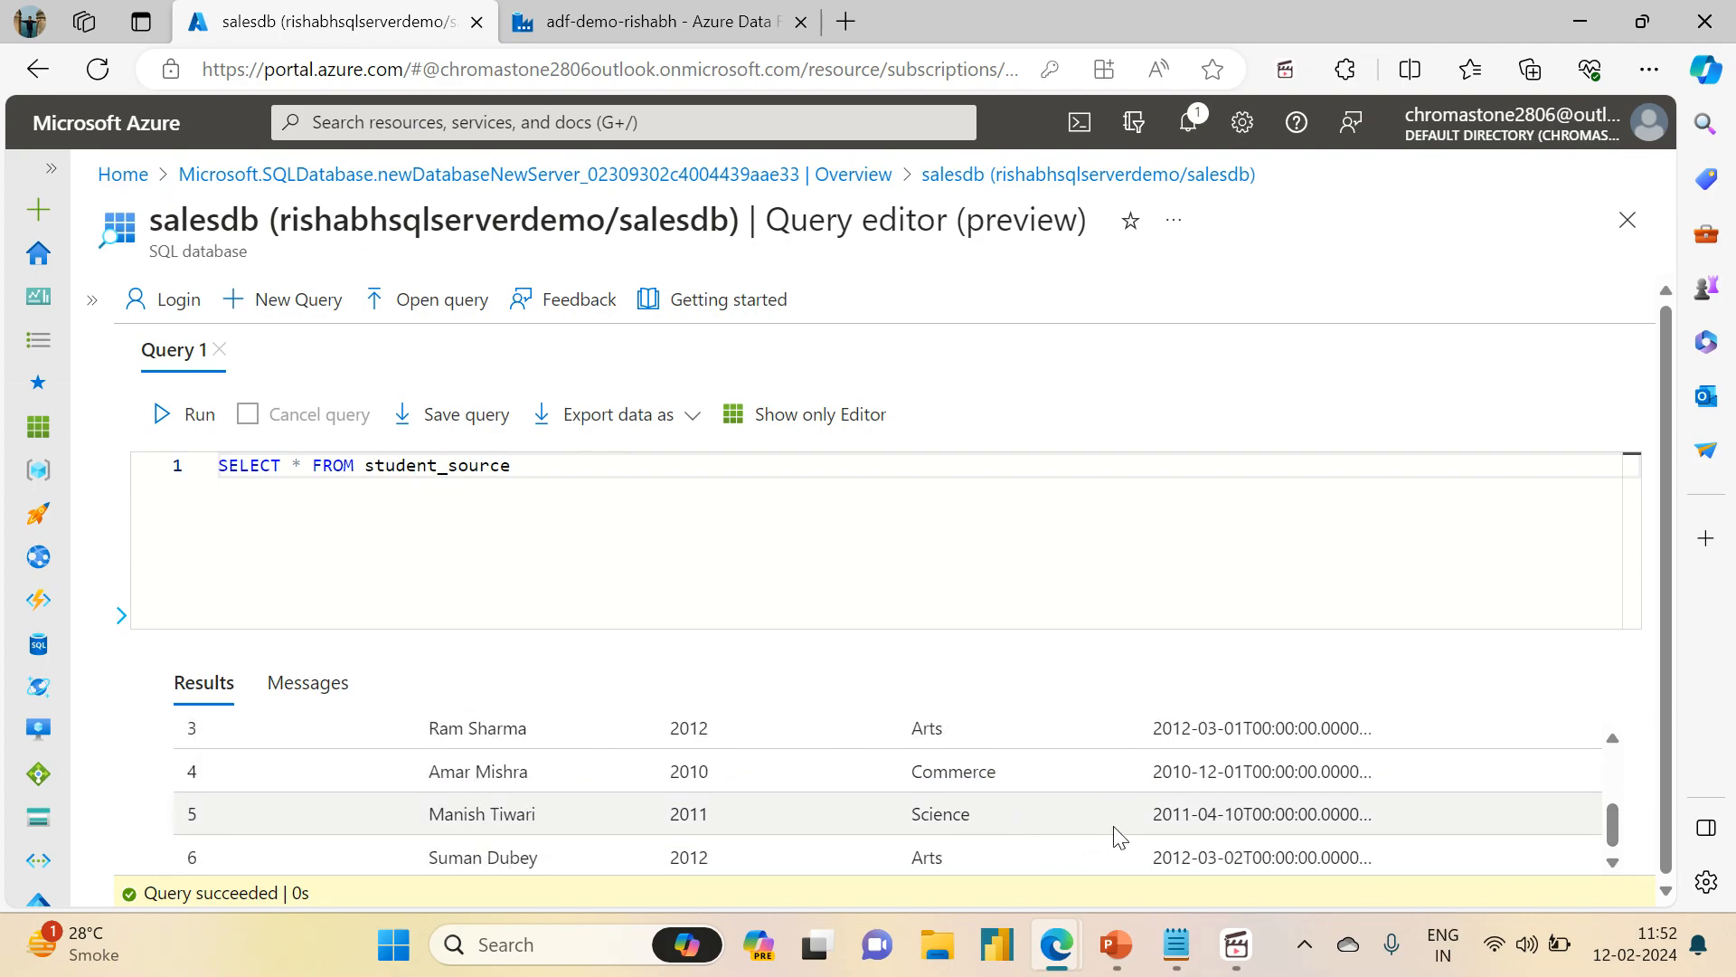
# - Switch to Notepad and compare the insert_date and update_date column types in the users and users2 CREATE TABLE statements
pyautogui.click(1182, 945)
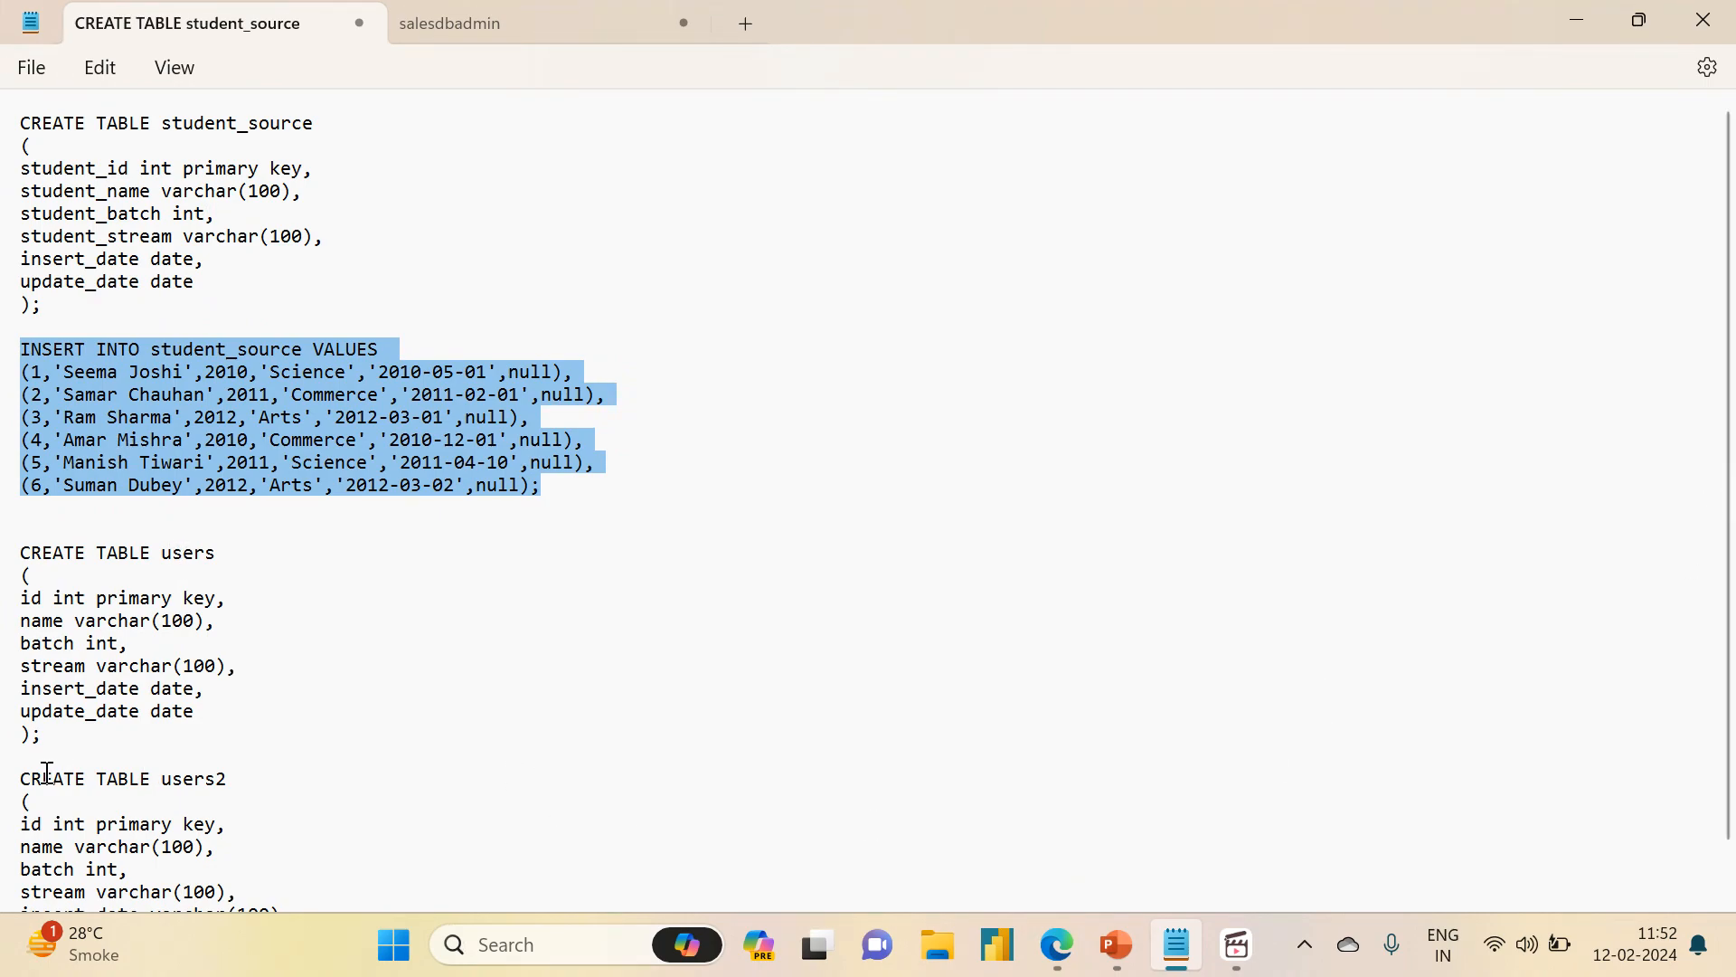
pyautogui.moveTo(28, 778); pyautogui.dragTo(27, 912)
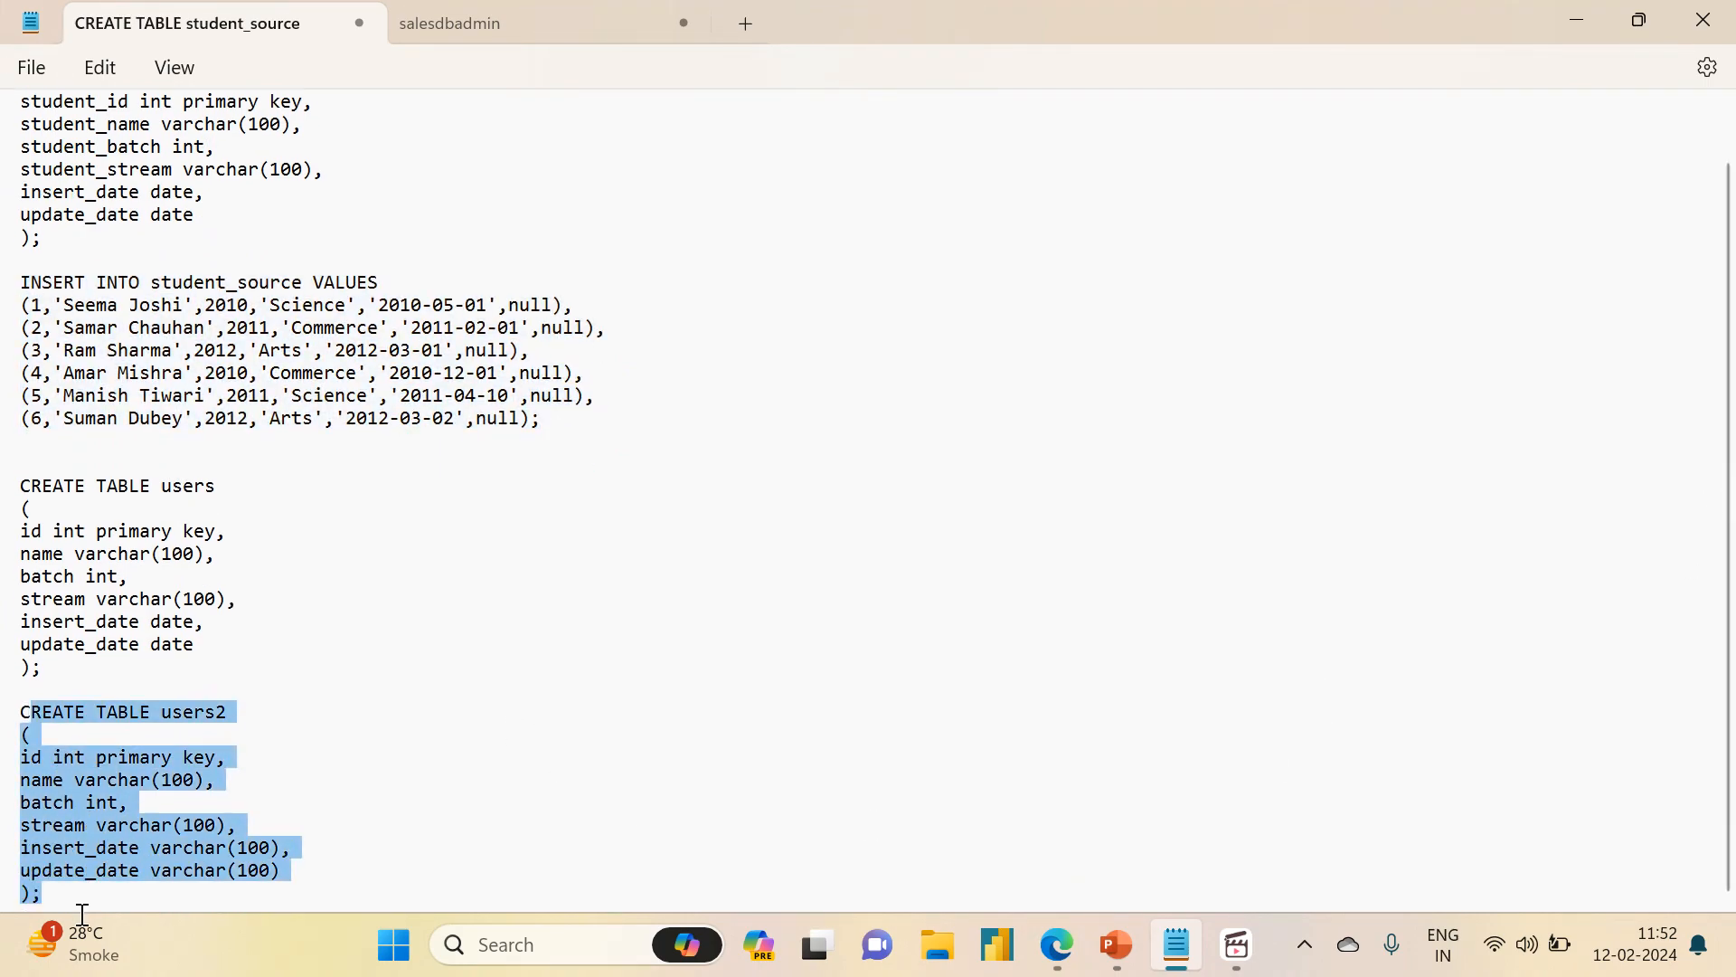
pyautogui.click(91, 905)
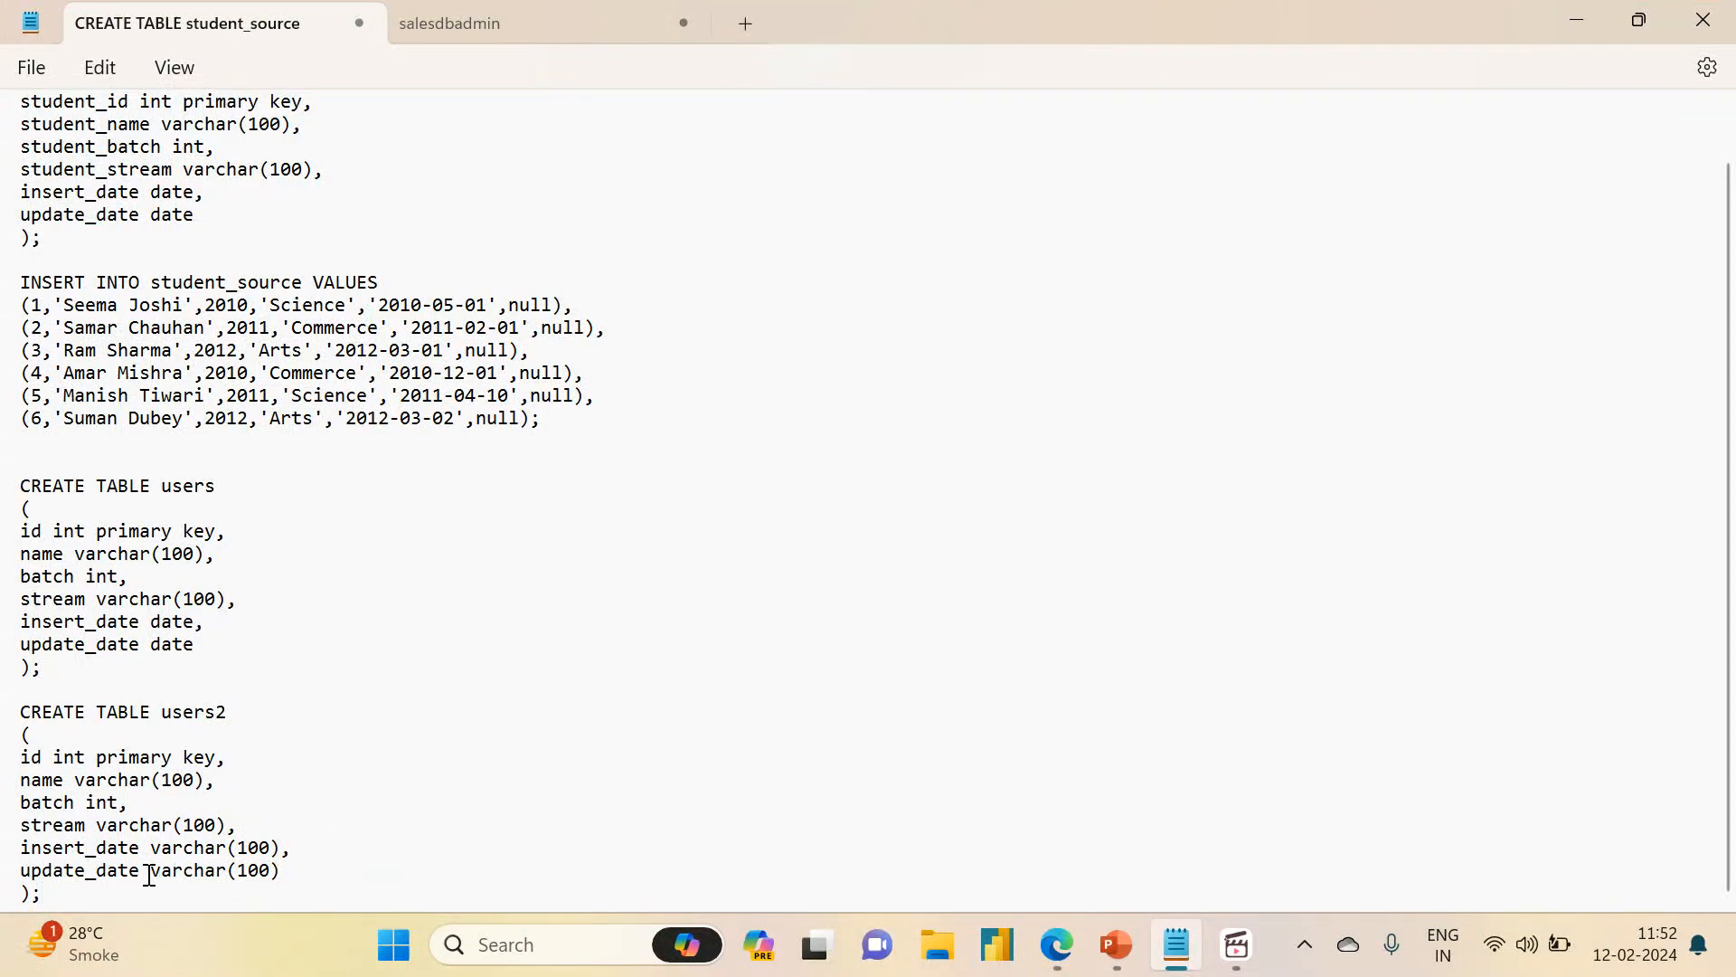
pyautogui.moveTo(305, 868); pyautogui.dragTo(13, 841)
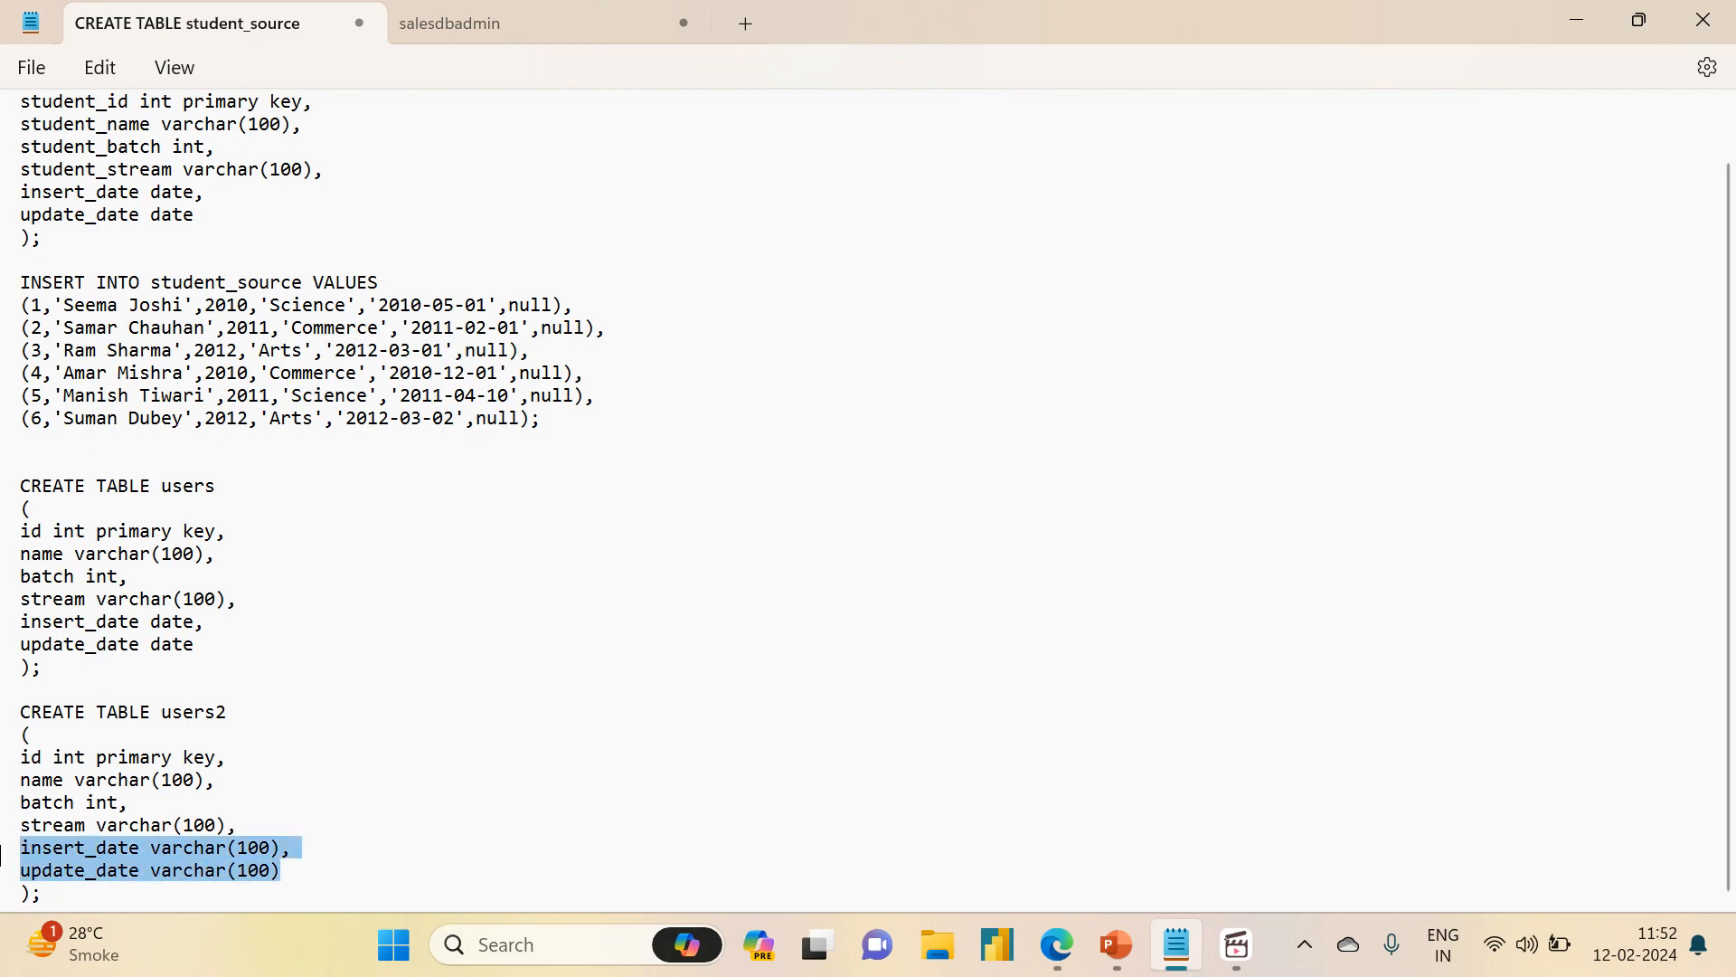
pyautogui.click(206, 651)
pyautogui.hotkey('shift', 'Home')
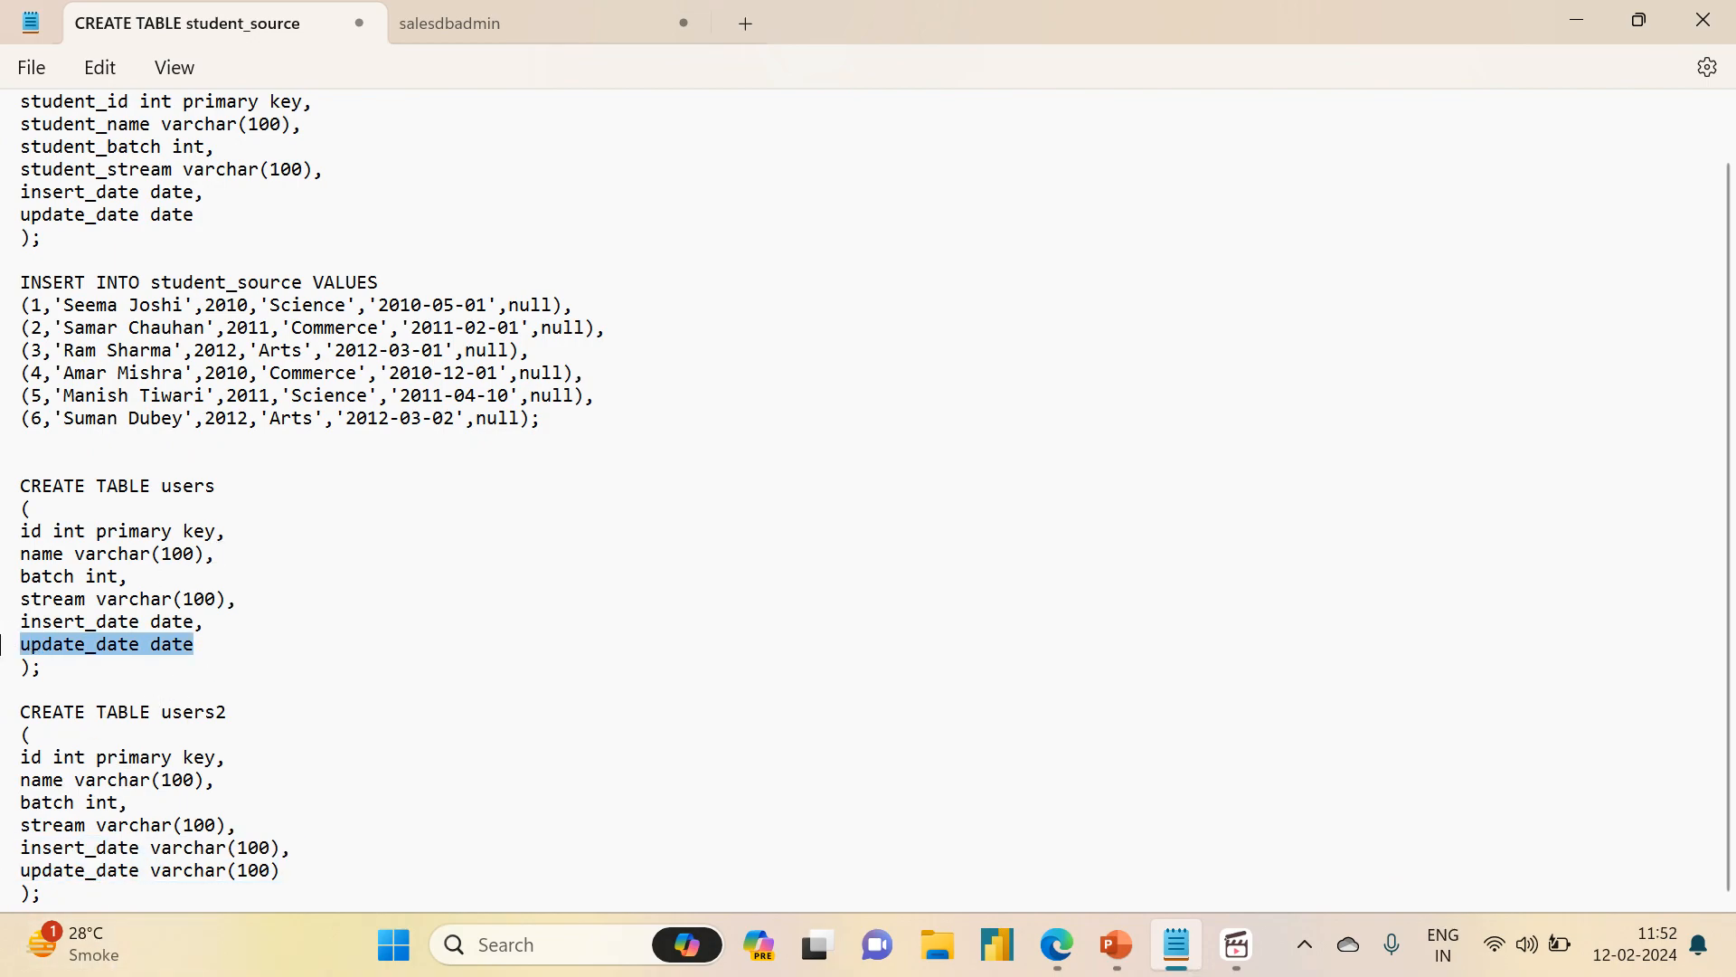
pyautogui.moveTo(297, 879); pyautogui.dragTo(9, 841)
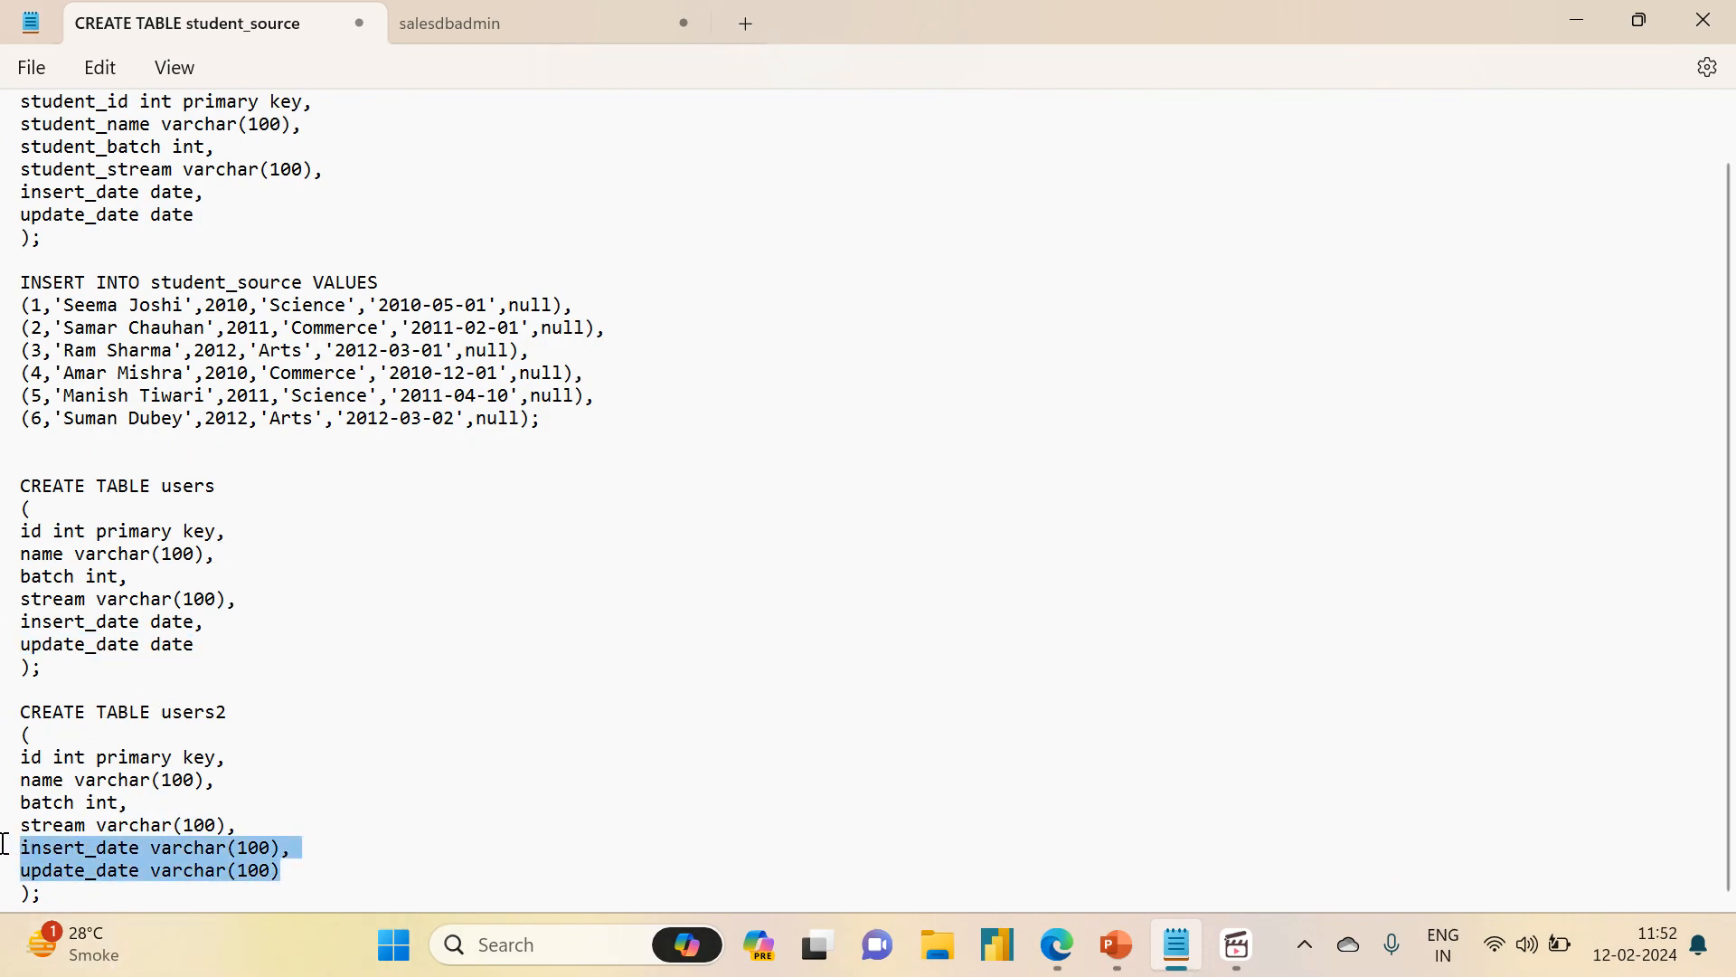
pyautogui.click(64, 902)
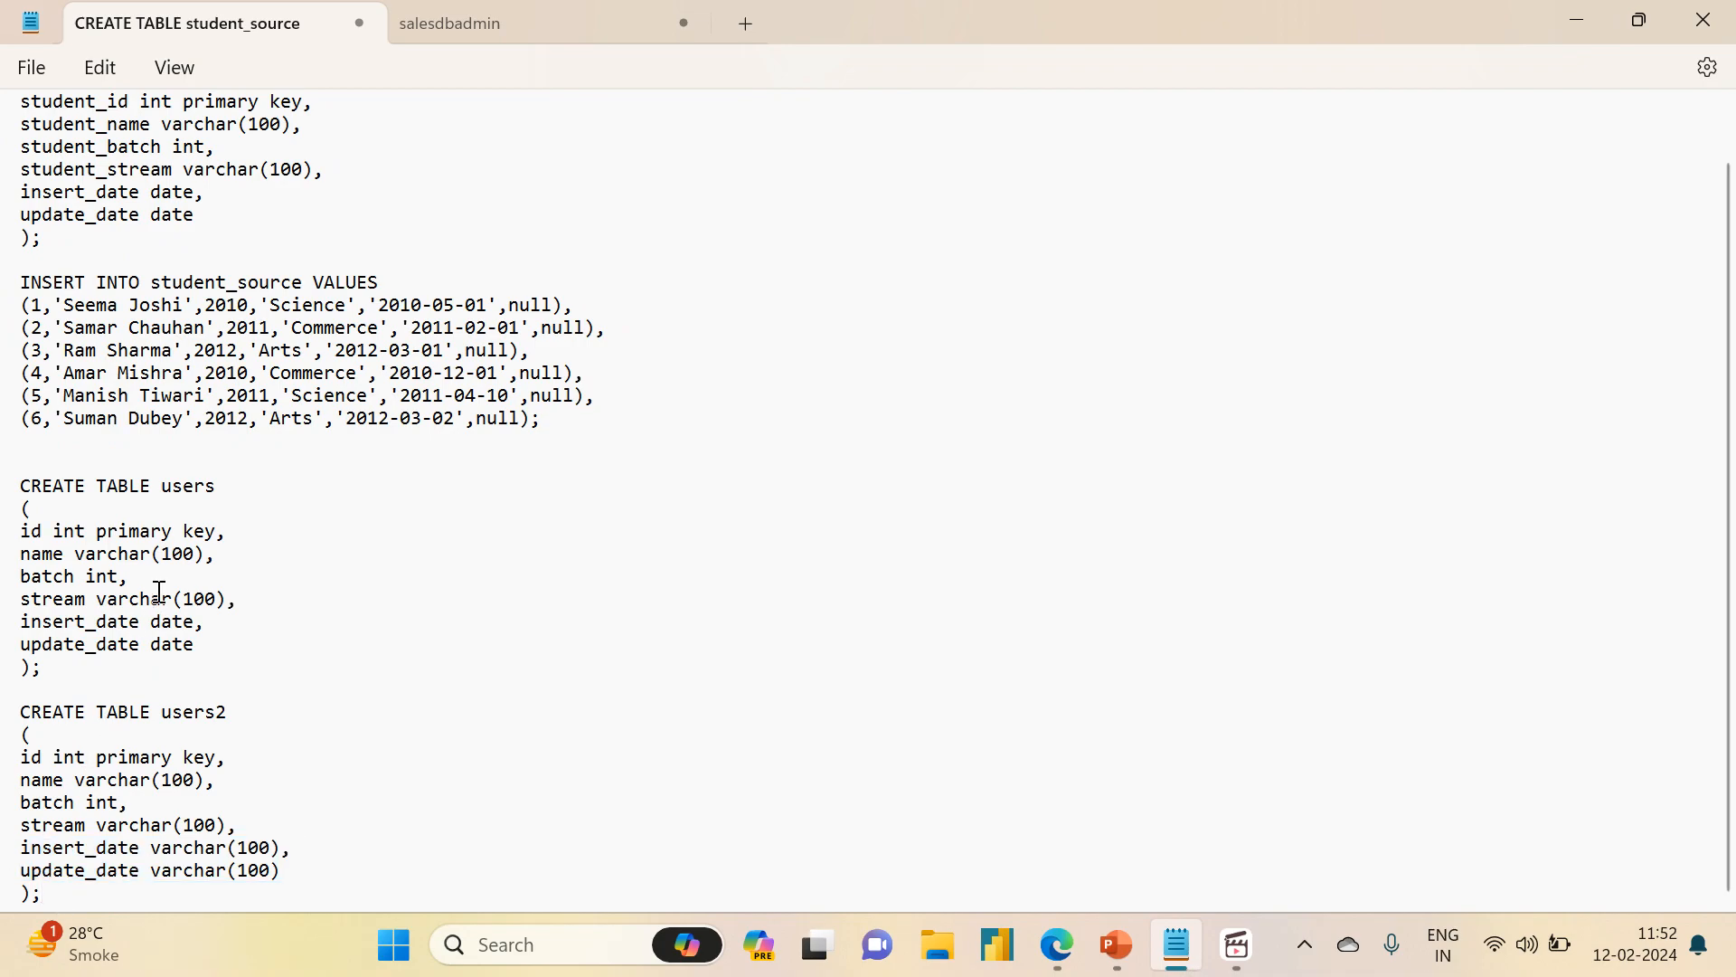
pyautogui.moveTo(222, 644); pyautogui.dragTo(5, 627)
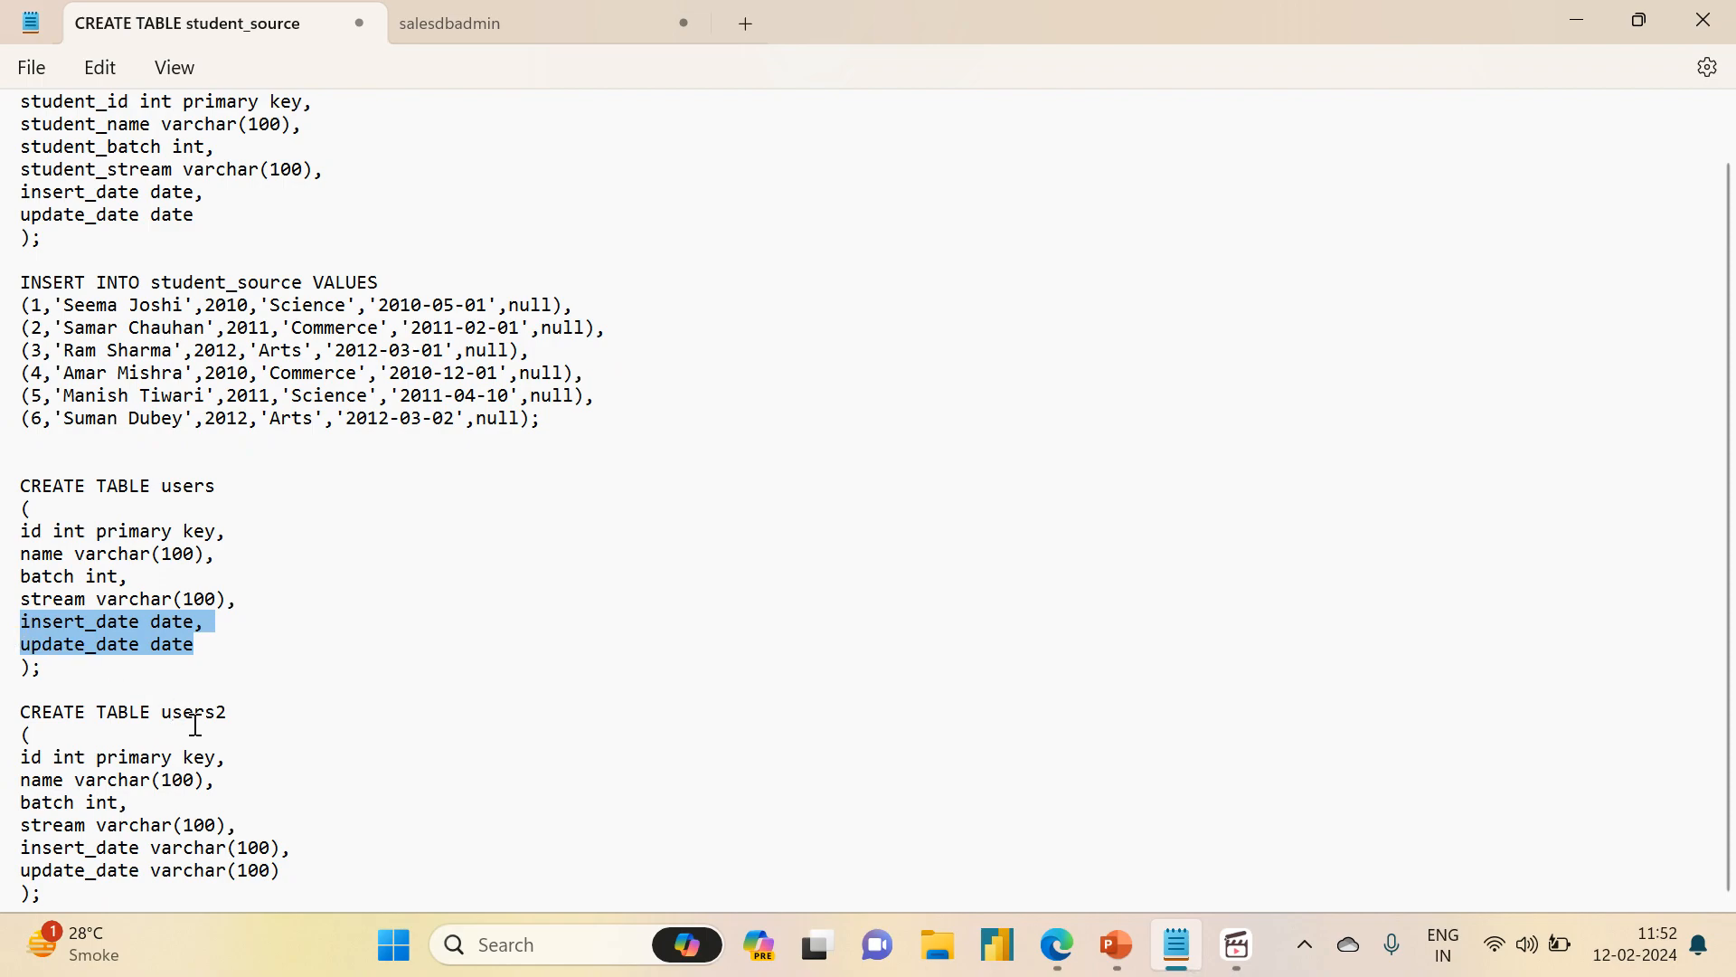
# - Copy the CREATE TABLE users2 statement and paste it over the SELECT query in the browser's query editor
pyautogui.moveTo(45, 895); pyautogui.dragTo(5, 708)
pyautogui.hotkey('ctrl', 'c')
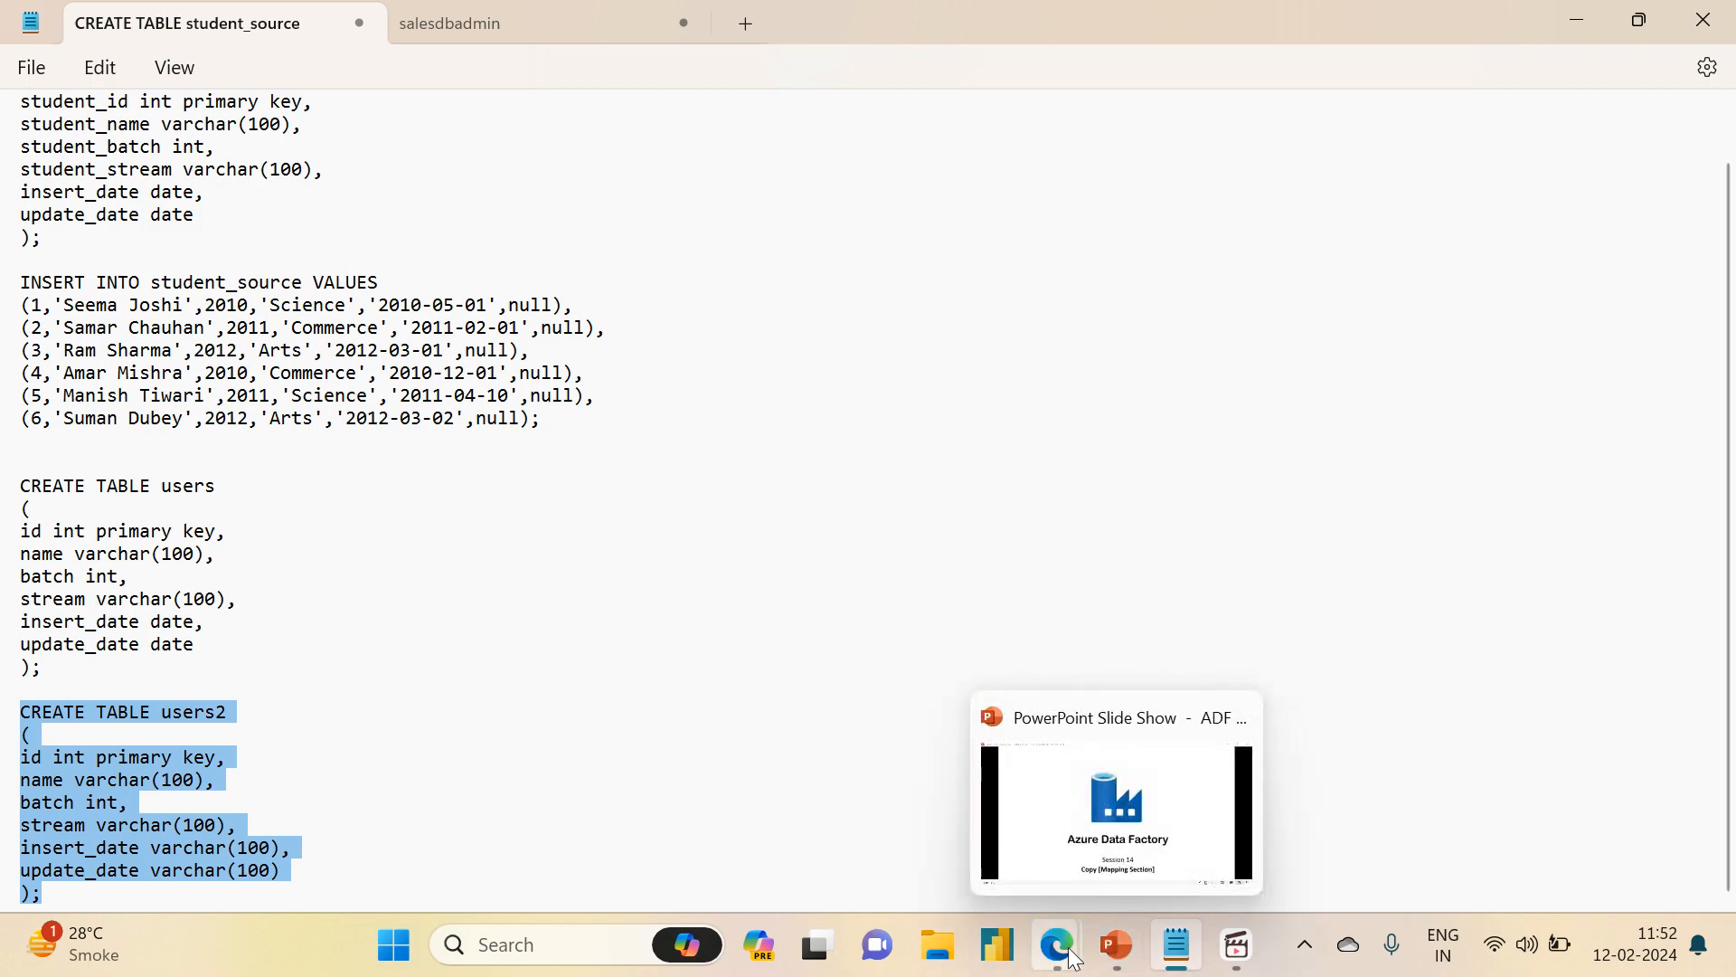
pyautogui.moveTo(1070, 949)
pyautogui.click(935, 821)
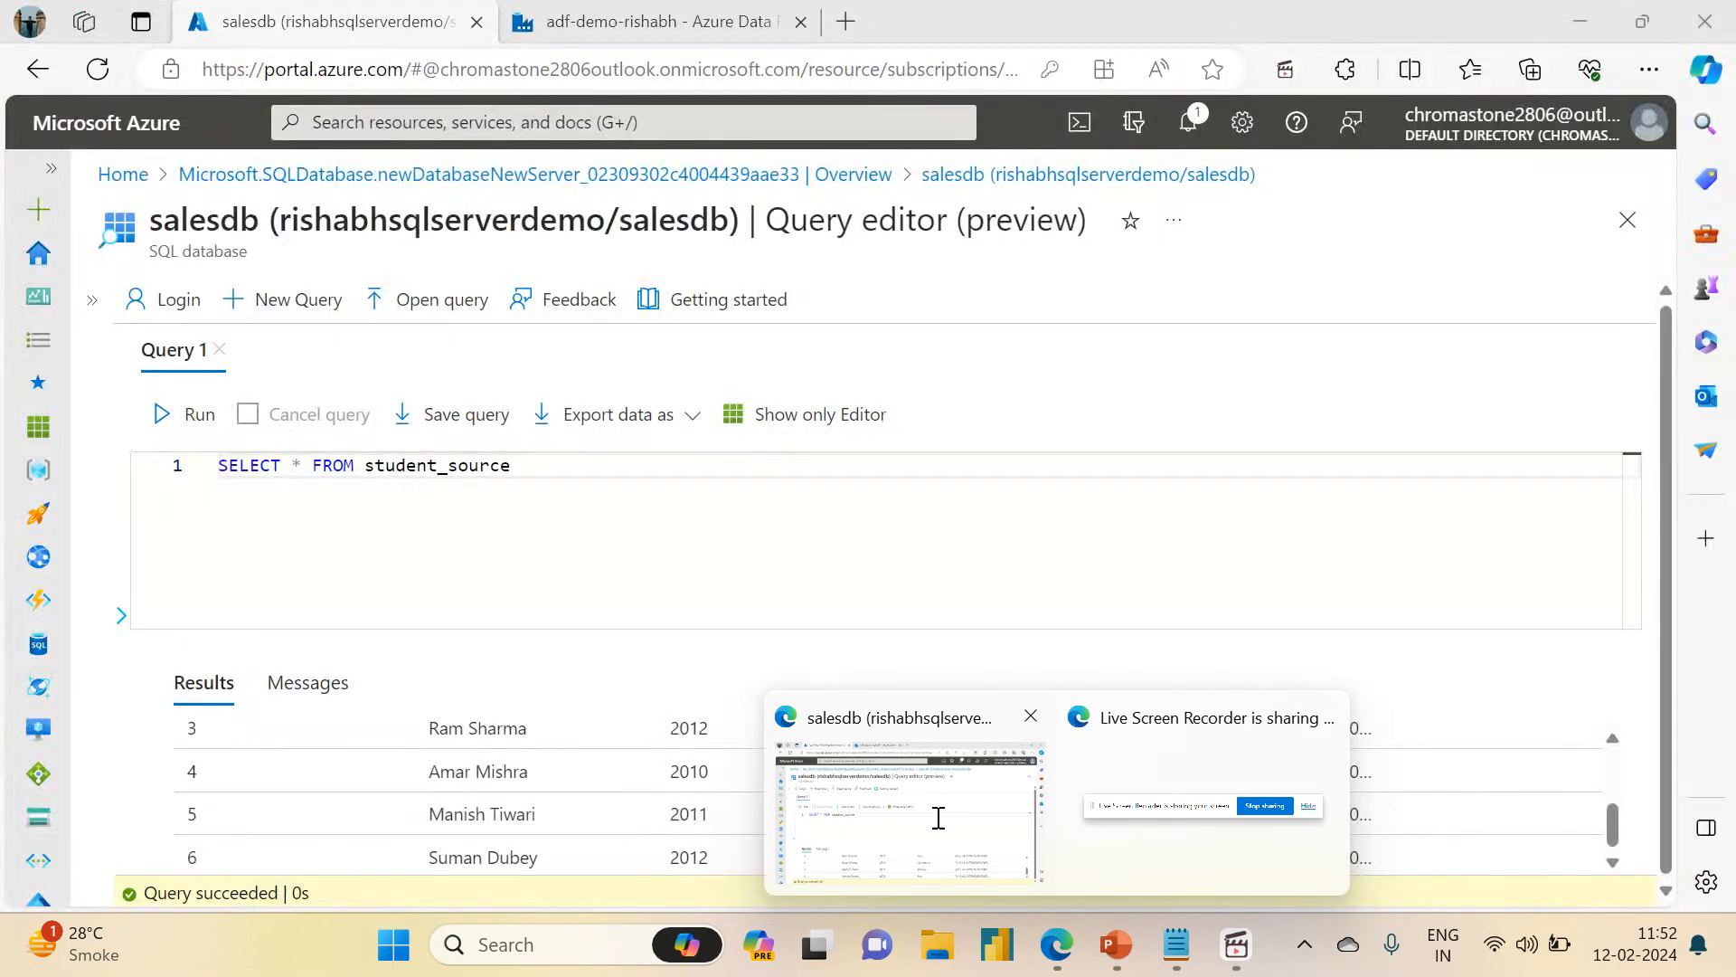
pyautogui.moveTo(528, 473); pyautogui.dragTo(139, 459)
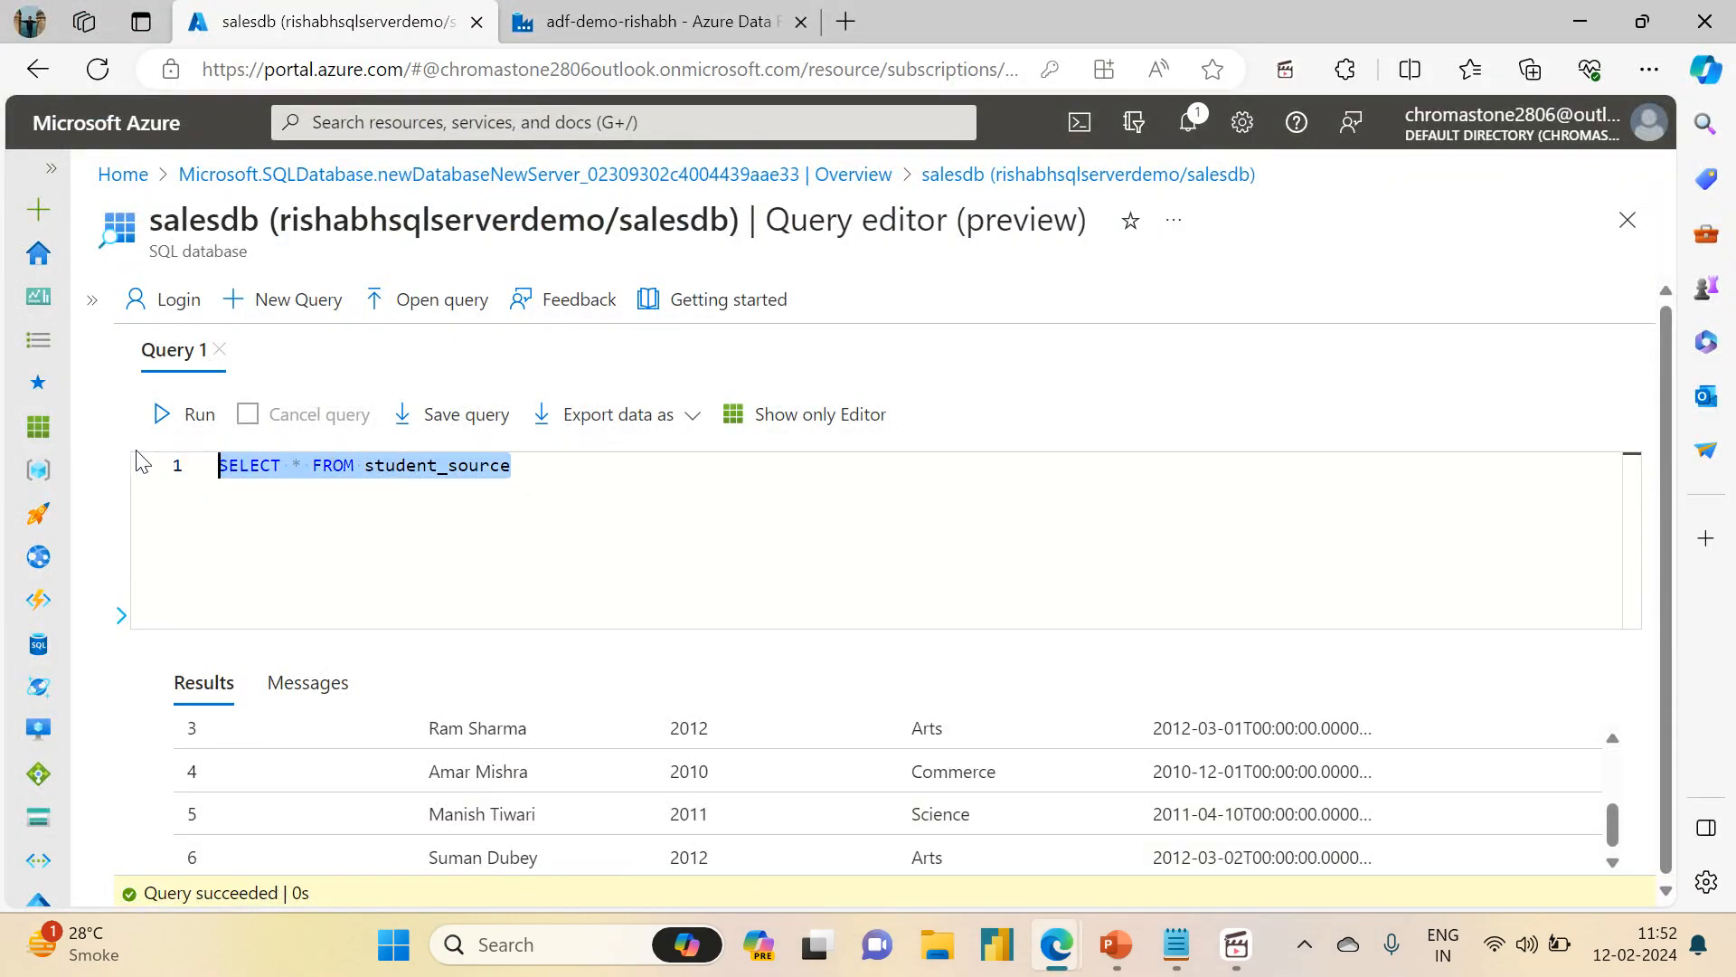
pyautogui.hotkey('ctrl', 'v')
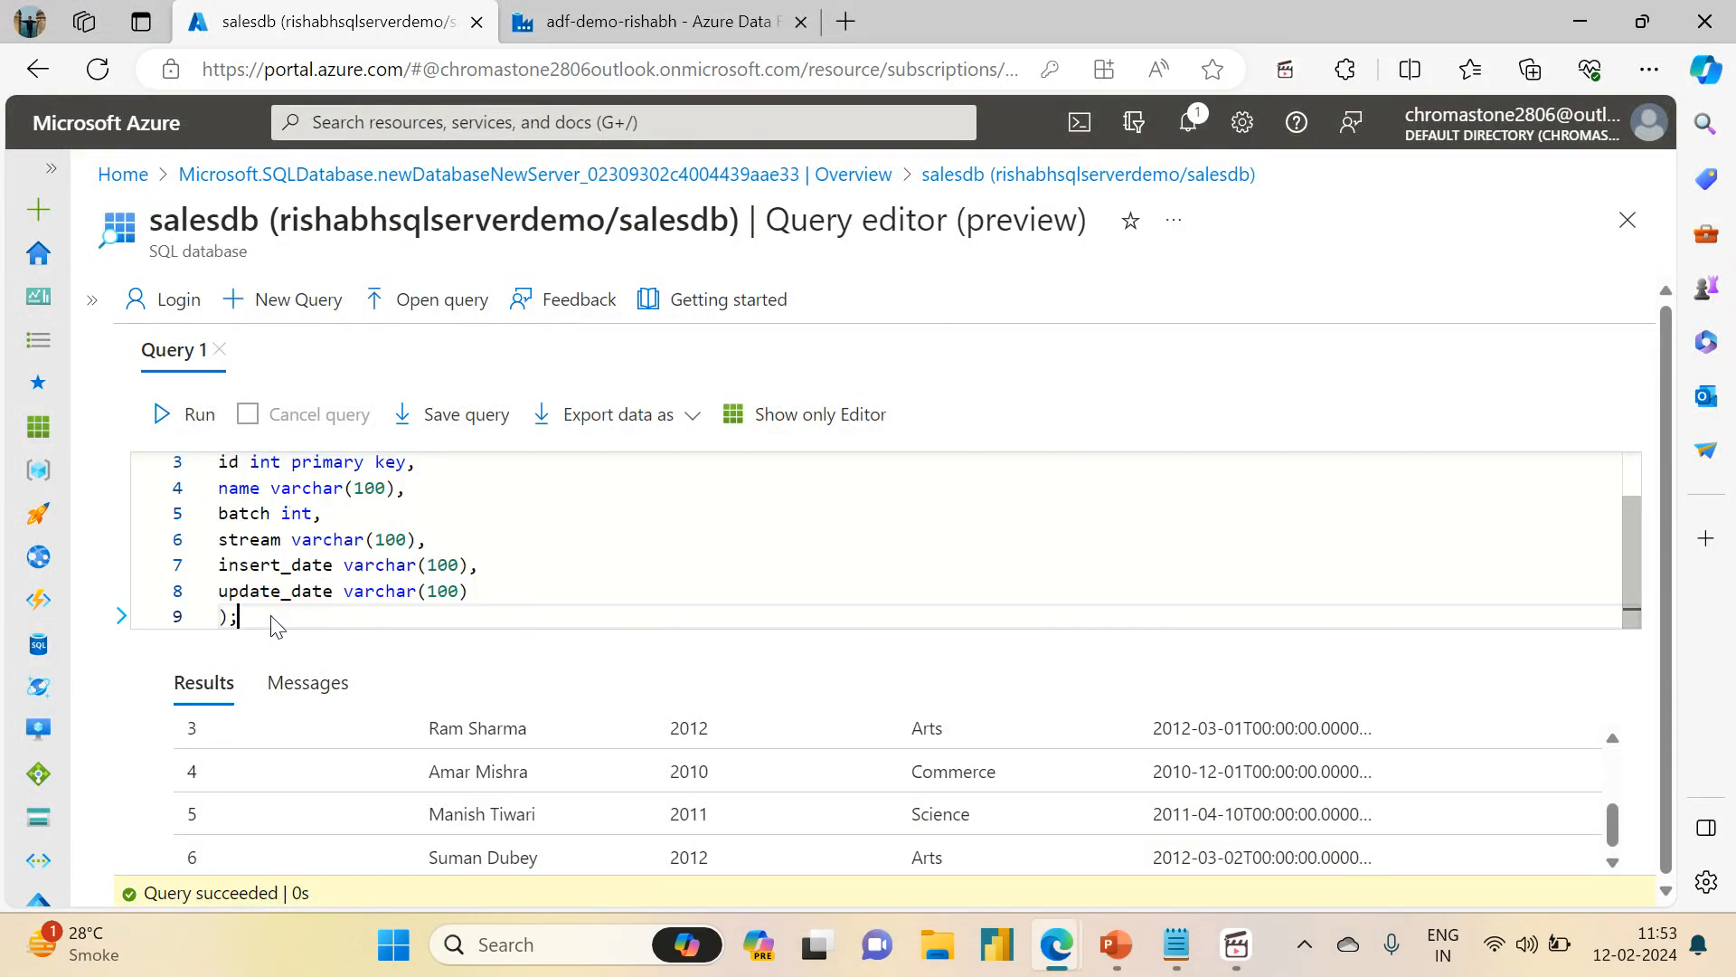
# - Check the pasted CREATE TABLE users2 statement from end to end, select it all and run it
pyautogui.press('Up')
pyautogui.press('Up')
pyautogui.press('Up')
pyautogui.press('Up')
pyautogui.press('Up')
pyautogui.press('Up')
pyautogui.press('Up')
pyautogui.press('Up')
pyautogui.press('Up')
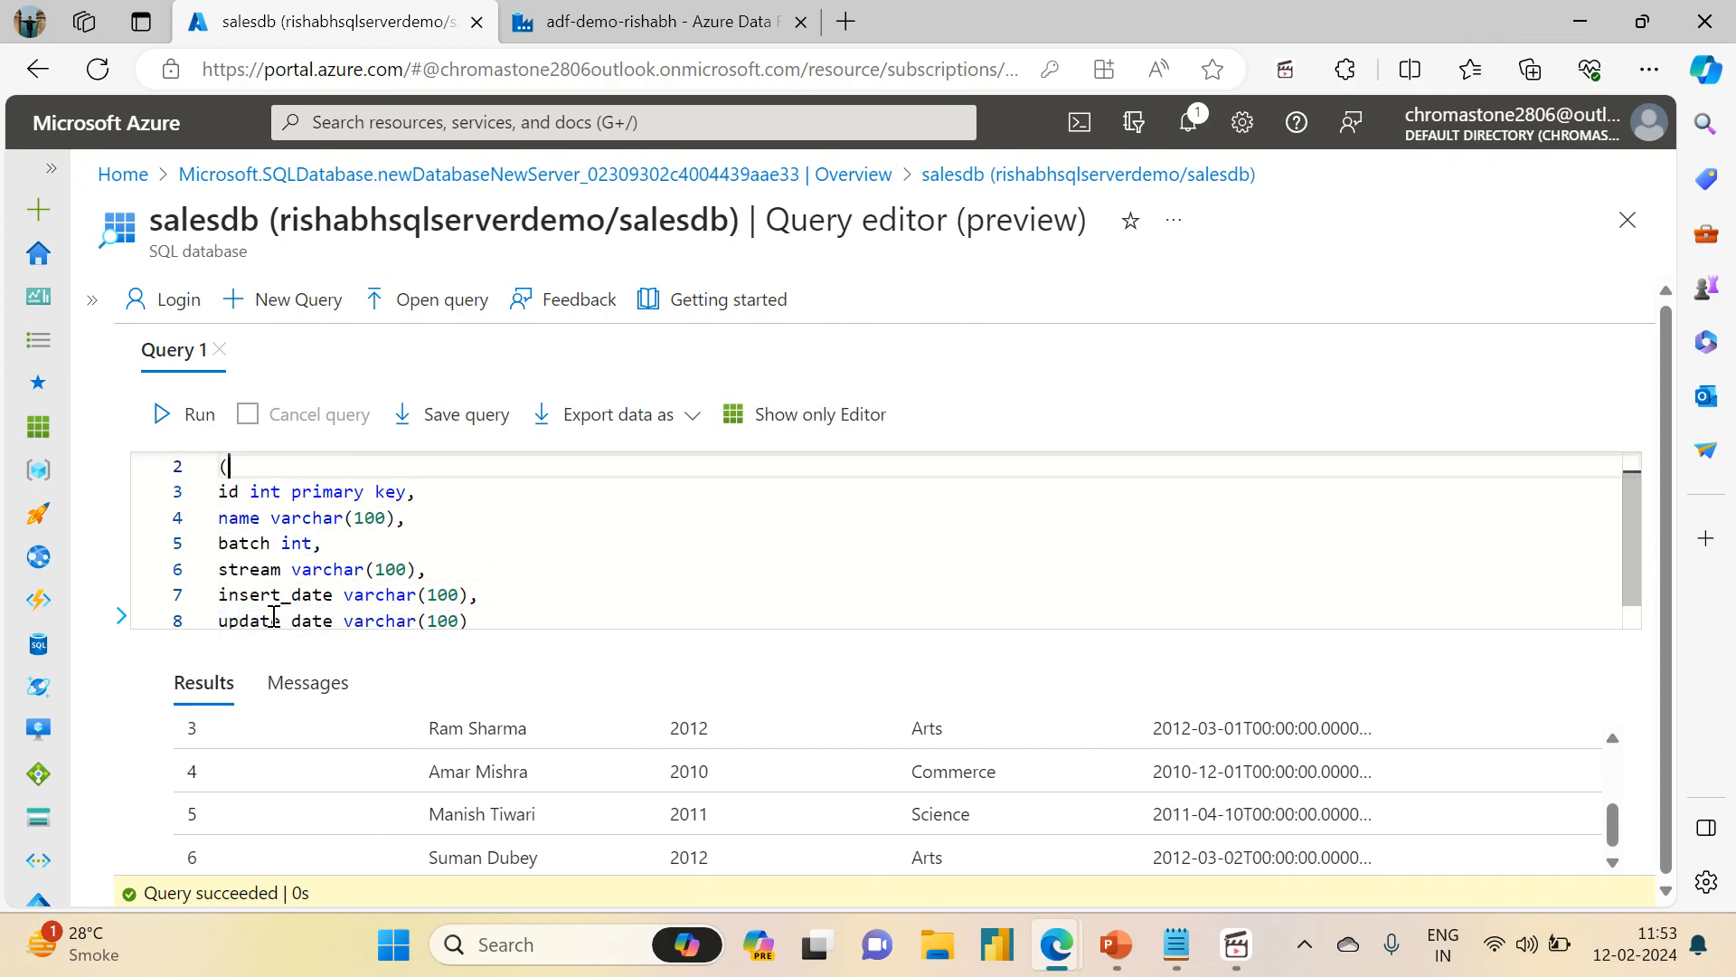
pyautogui.press('Down')
pyautogui.press('Down')
pyautogui.press('Down')
pyautogui.press('Down')
pyautogui.press('Down')
pyautogui.press('Down')
pyautogui.press('Down')
pyautogui.press('Down')
pyautogui.press('Down')
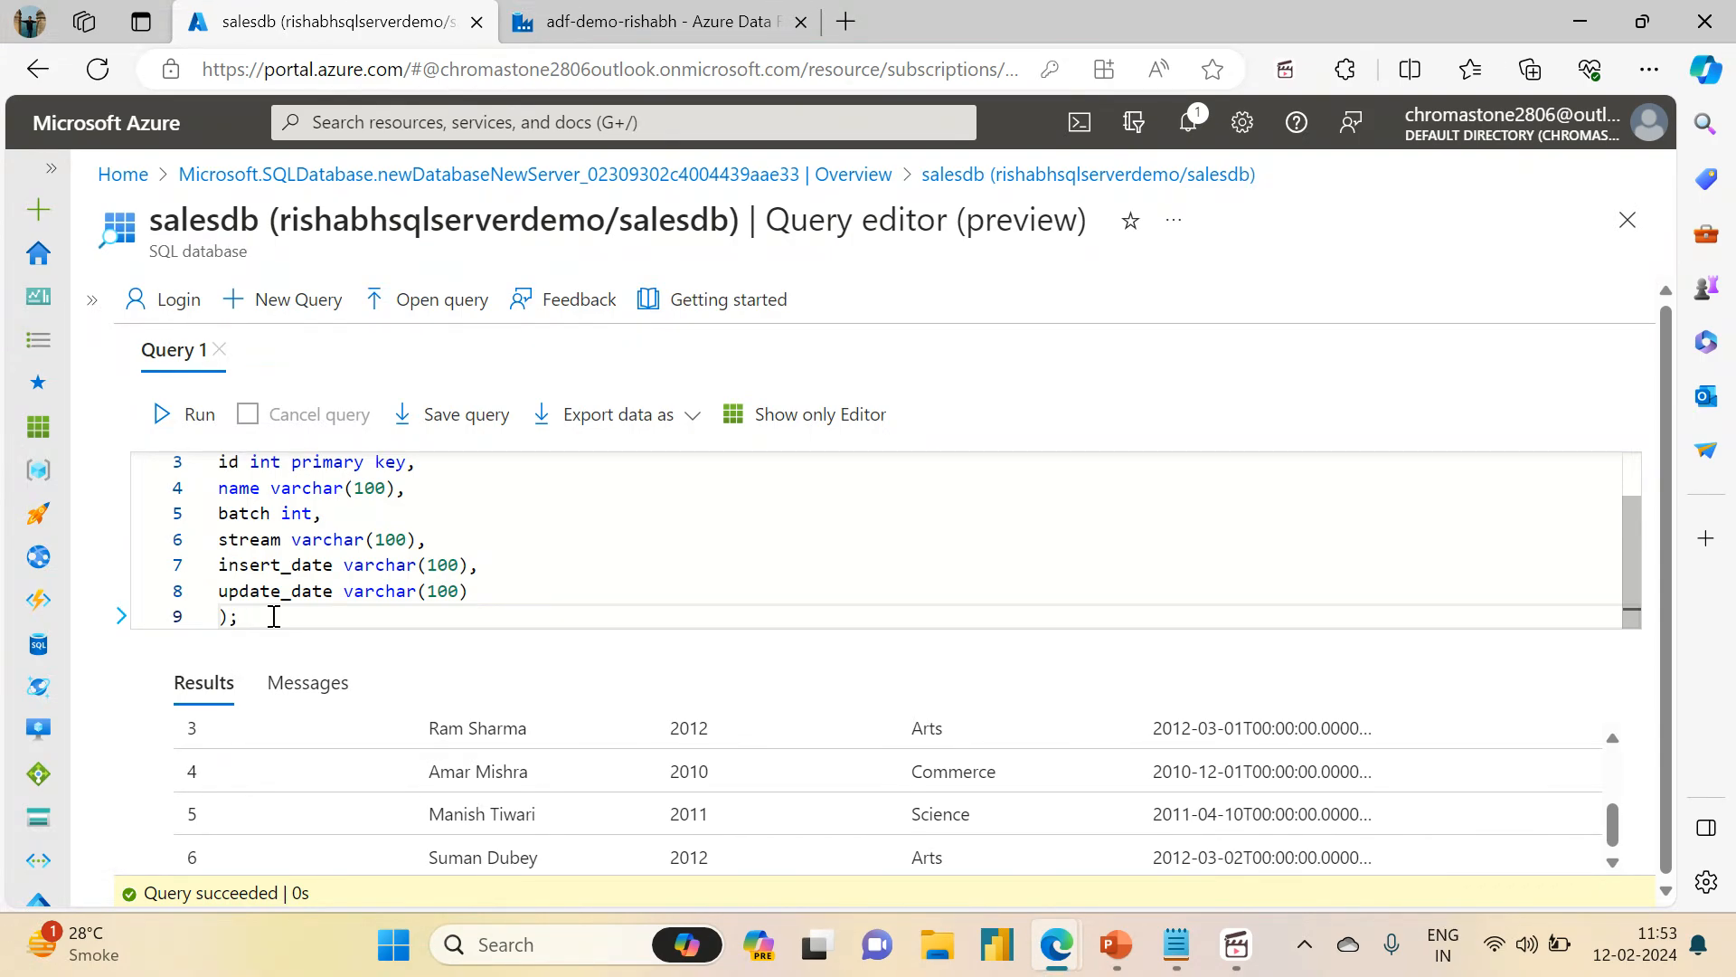
pyautogui.moveTo(278, 616); pyautogui.dragTo(175, 457)
pyautogui.click(155, 425)
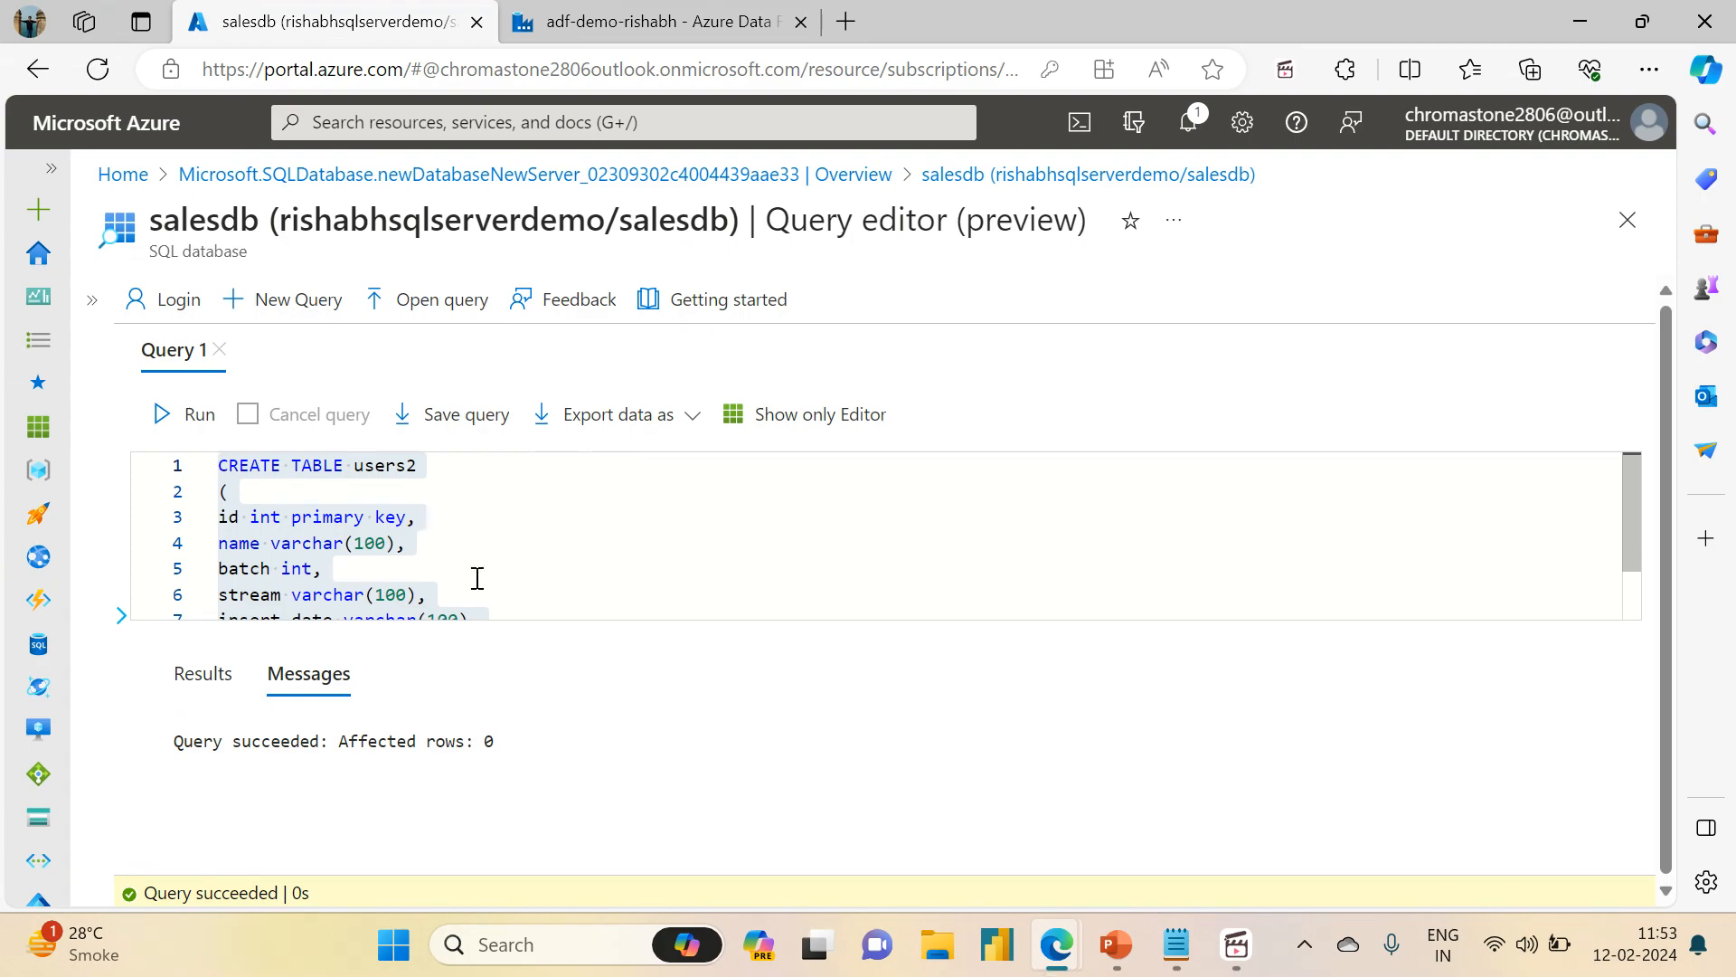
# - Rewrite the query as "SELECT * FROM users2;" and remove the column definitions below it
pyautogui.click(477, 578)
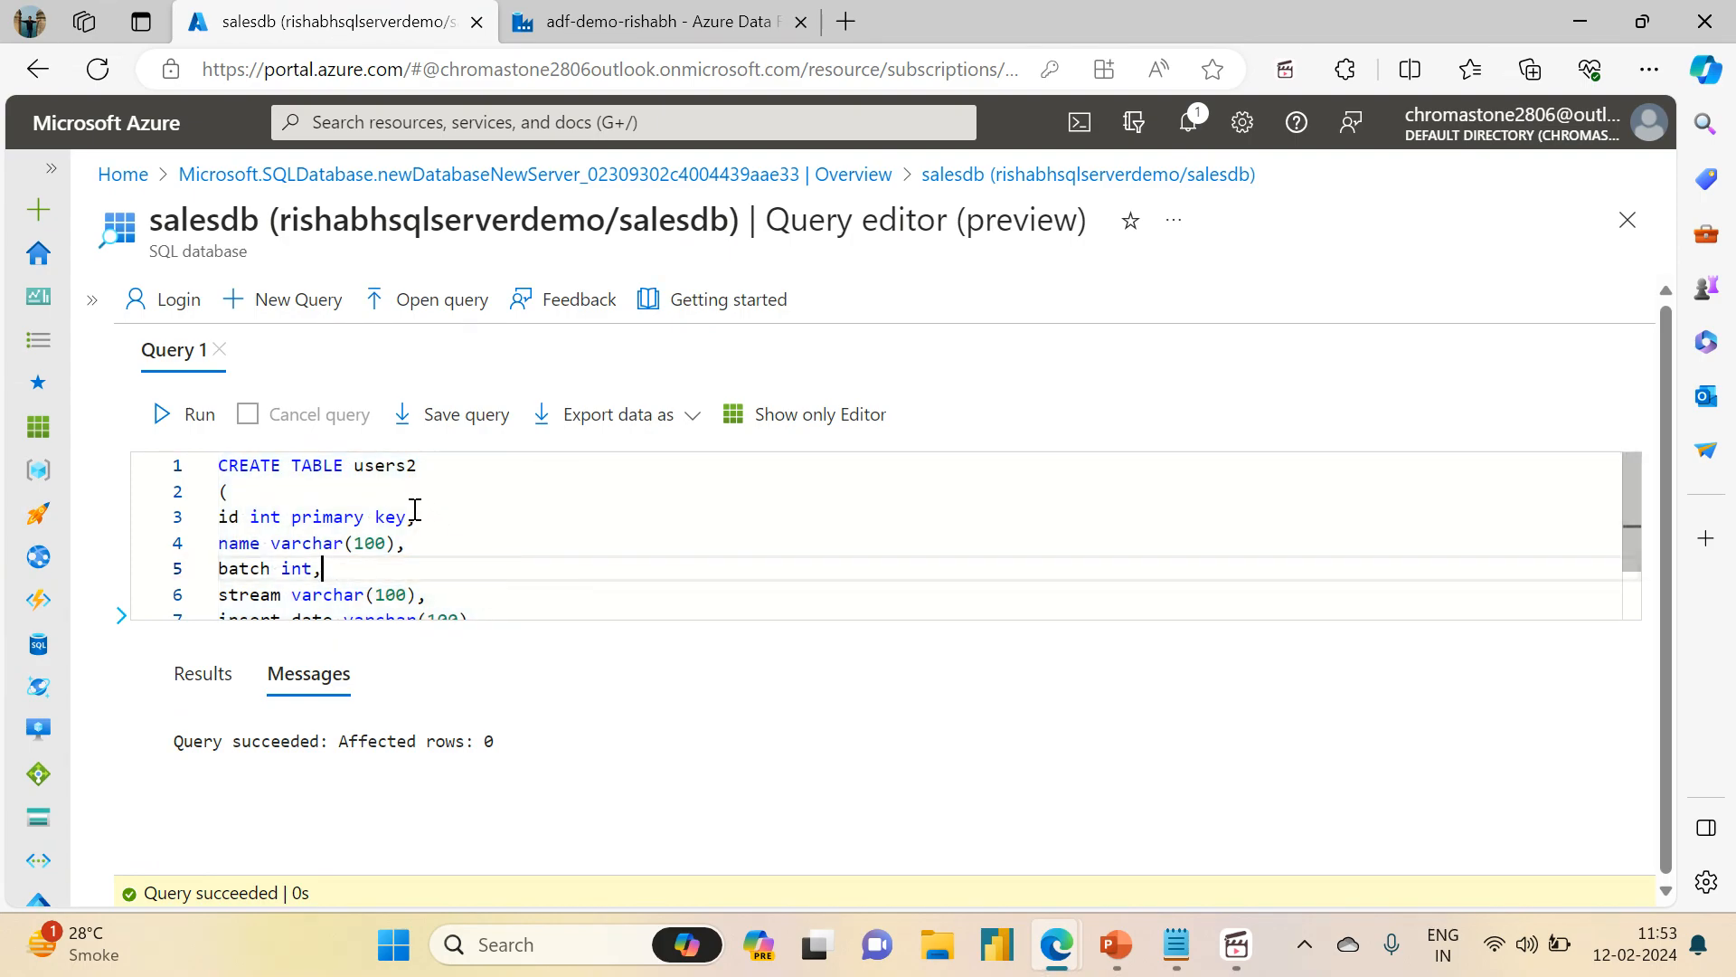
pyautogui.moveTo(343, 465); pyautogui.dragTo(139, 458)
pyautogui.write('SELECT ')
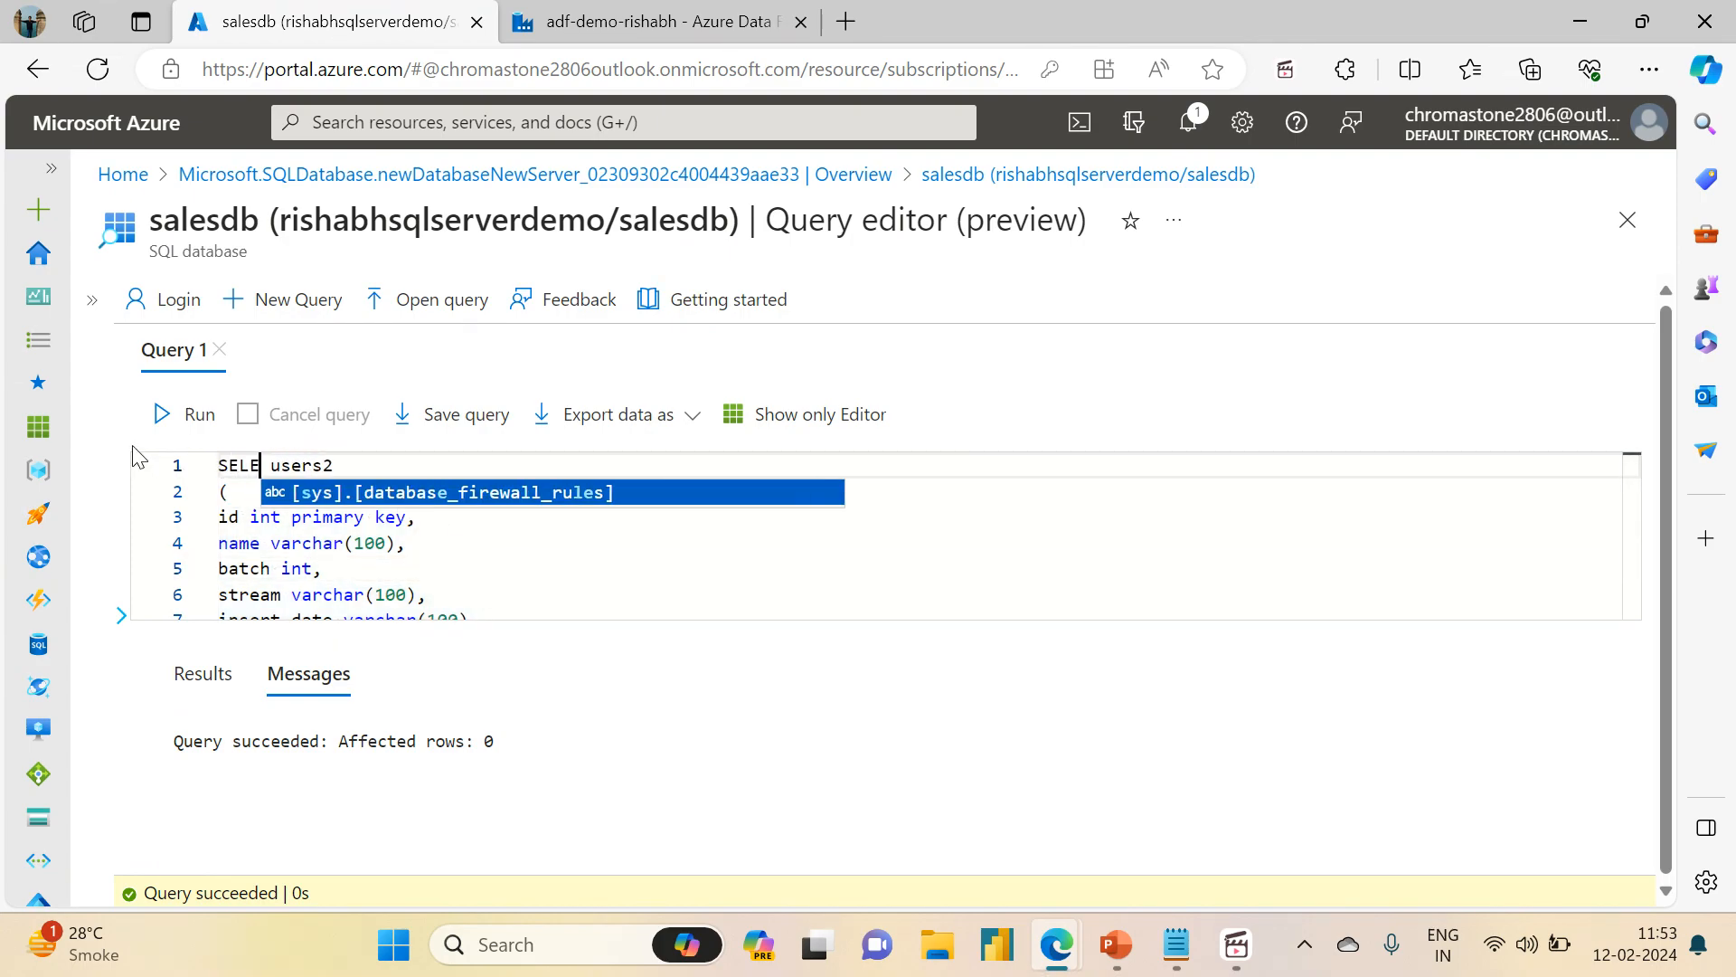
pyautogui.write('* FROM')
pyautogui.press('Down')
pyautogui.hotkey('shift', 'Down')
pyautogui.hotkey('shift', 'Down')
pyautogui.hotkey('shift', 'Down')
pyautogui.hotkey('shift', 'Down')
pyautogui.hotkey('shift', 'Down')
pyautogui.hotkey('shift', 'Down')
pyautogui.hotkey('shift', 'Down')
pyautogui.hotkey('shift', 'Down')
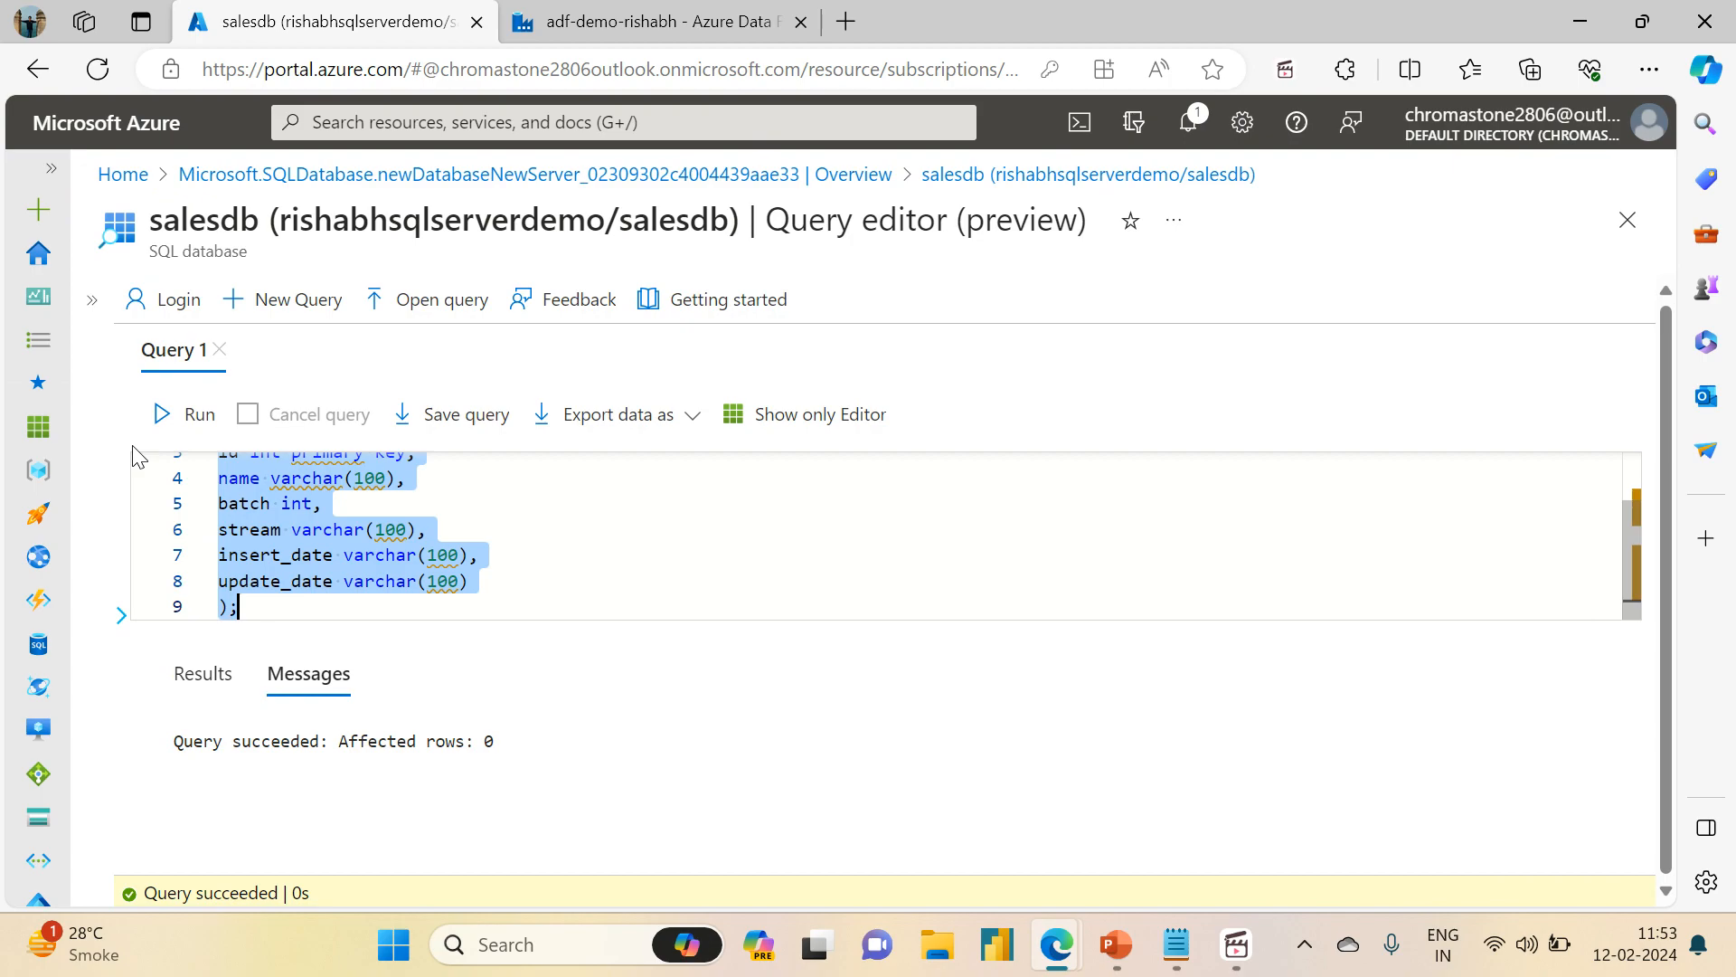
pyautogui.press('Delete')
pyautogui.press('BackSpace')
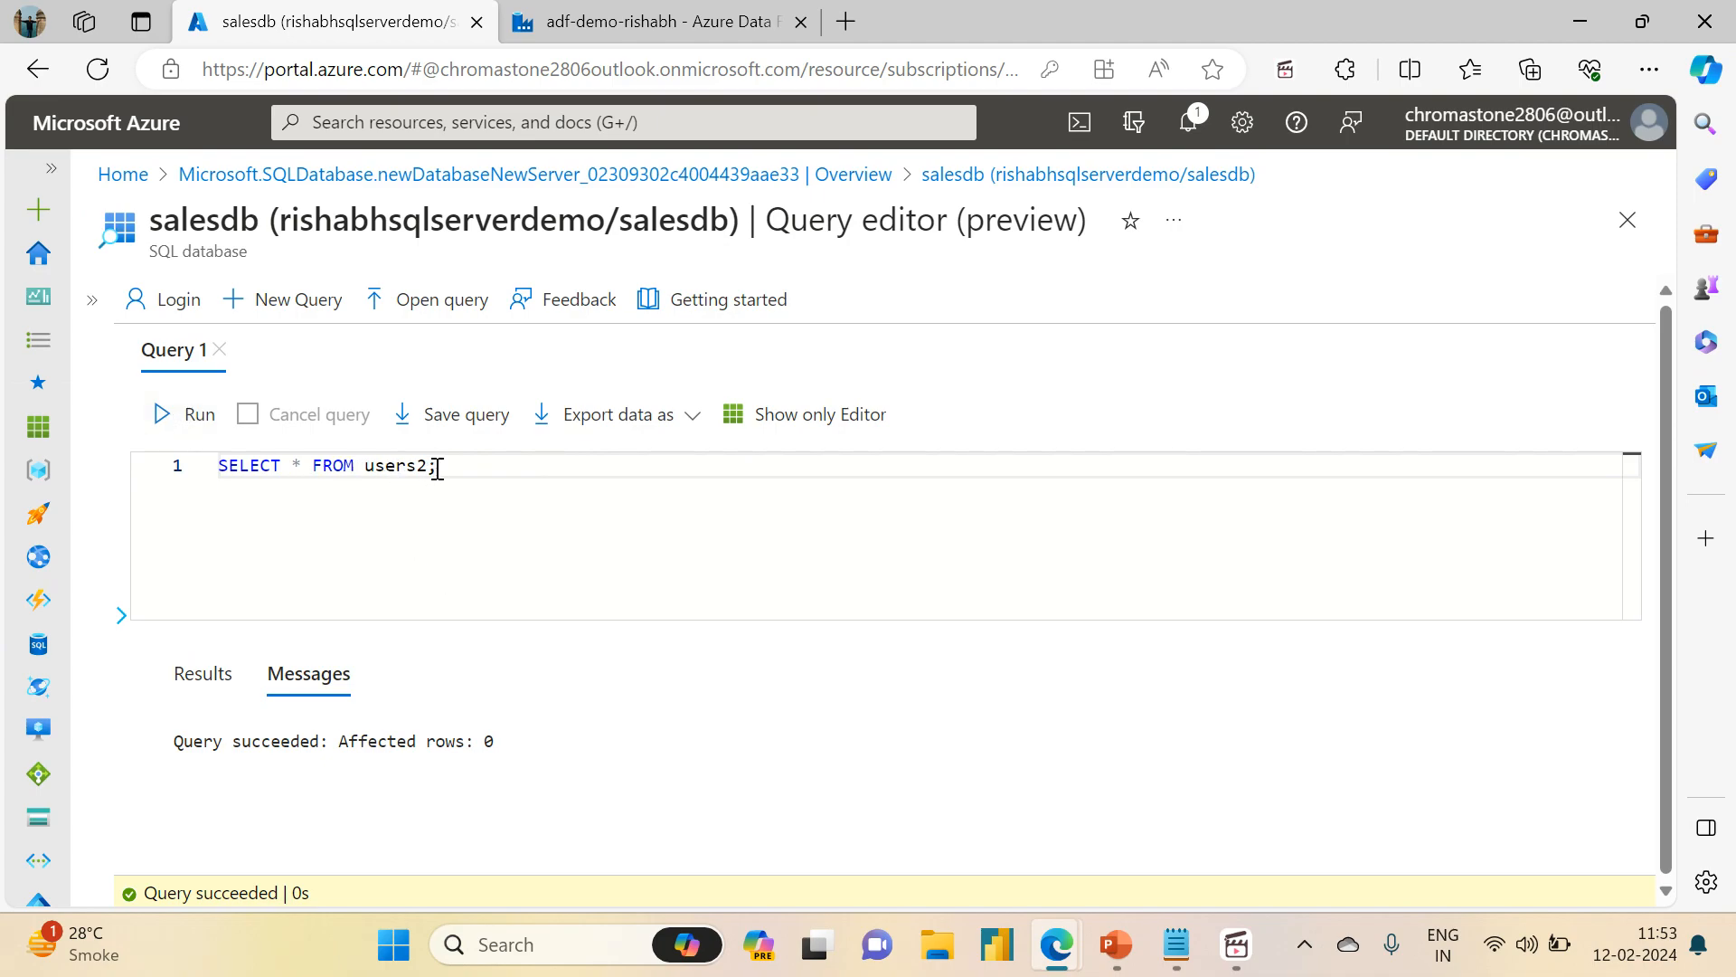
pyautogui.press('Left')
pyautogui.press('Left')
pyautogui.press('Left')
pyautogui.press('Left')
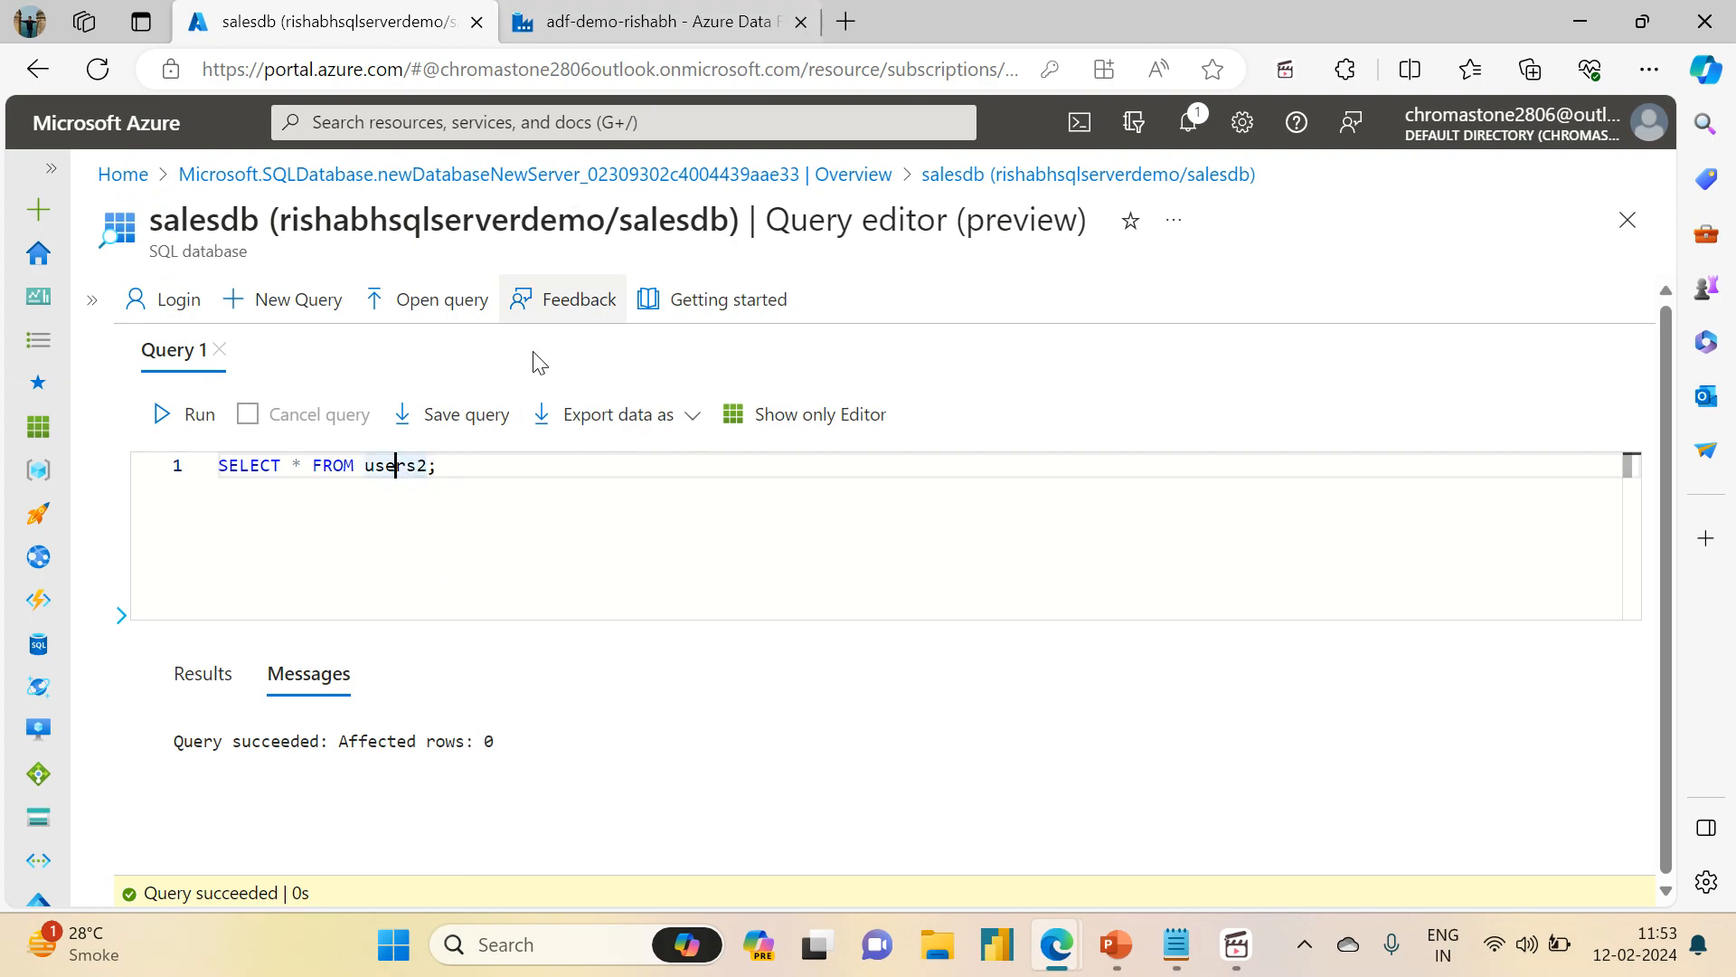
pyautogui.click(472, 463)
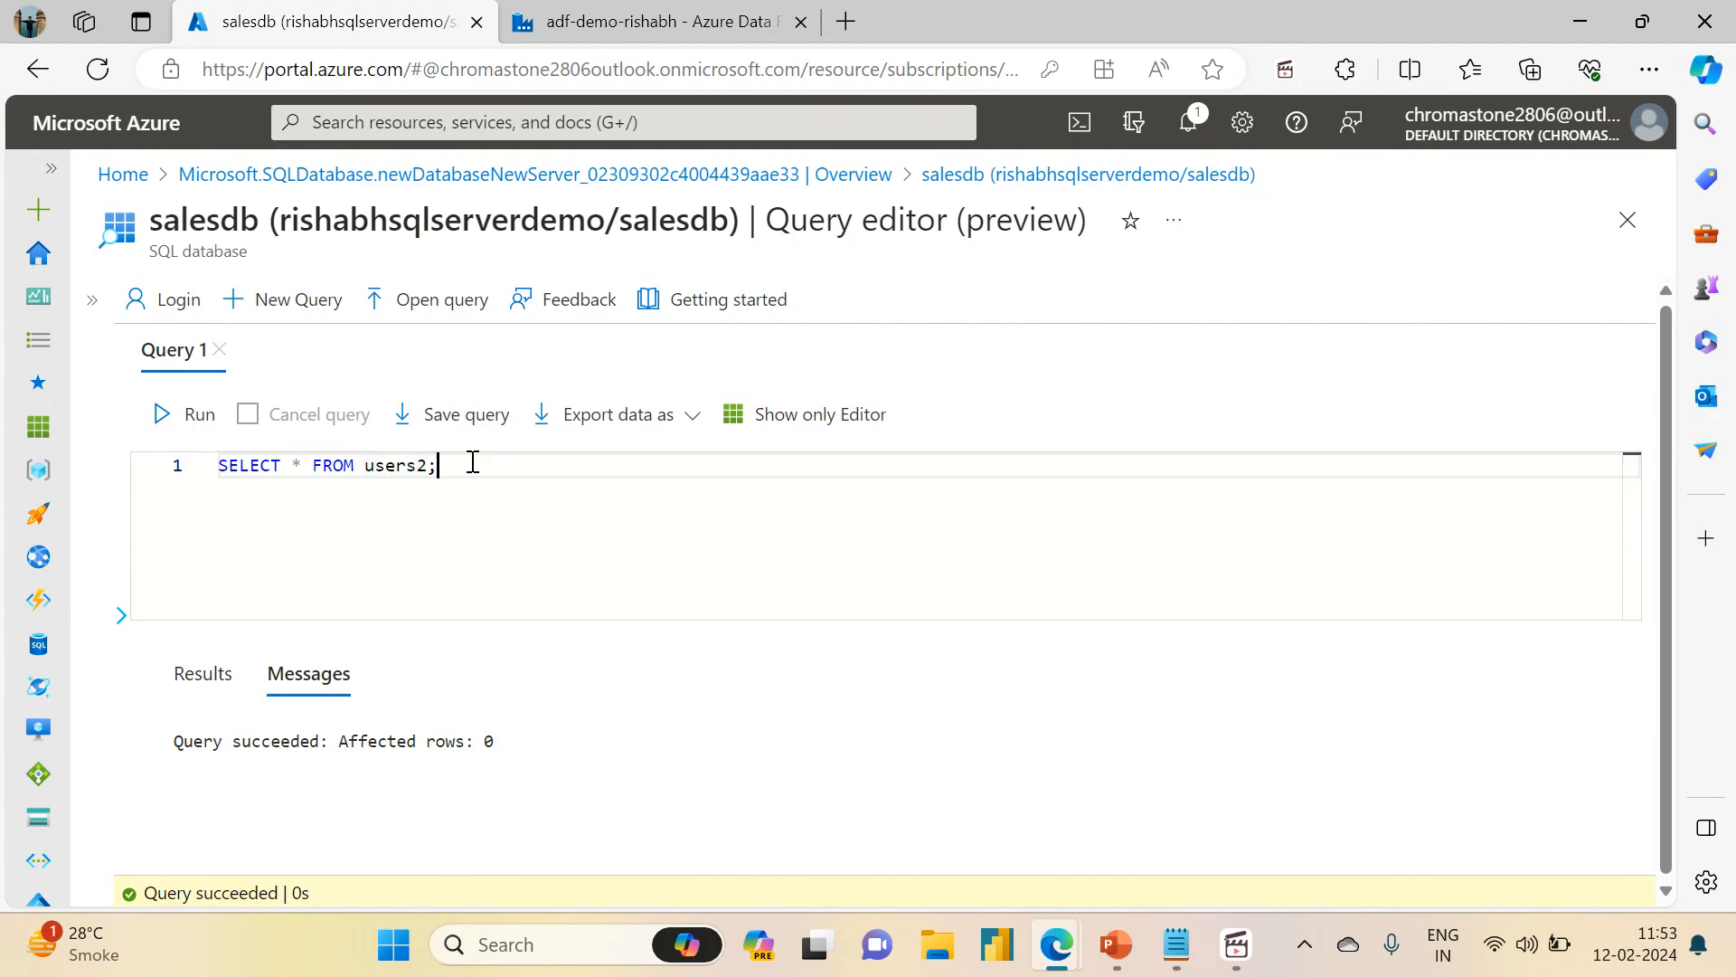
# - Switch to the Data Factory pipeline and start a new source dataset for the copy activity using Azure SQL Database
pyautogui.click(597, 28)
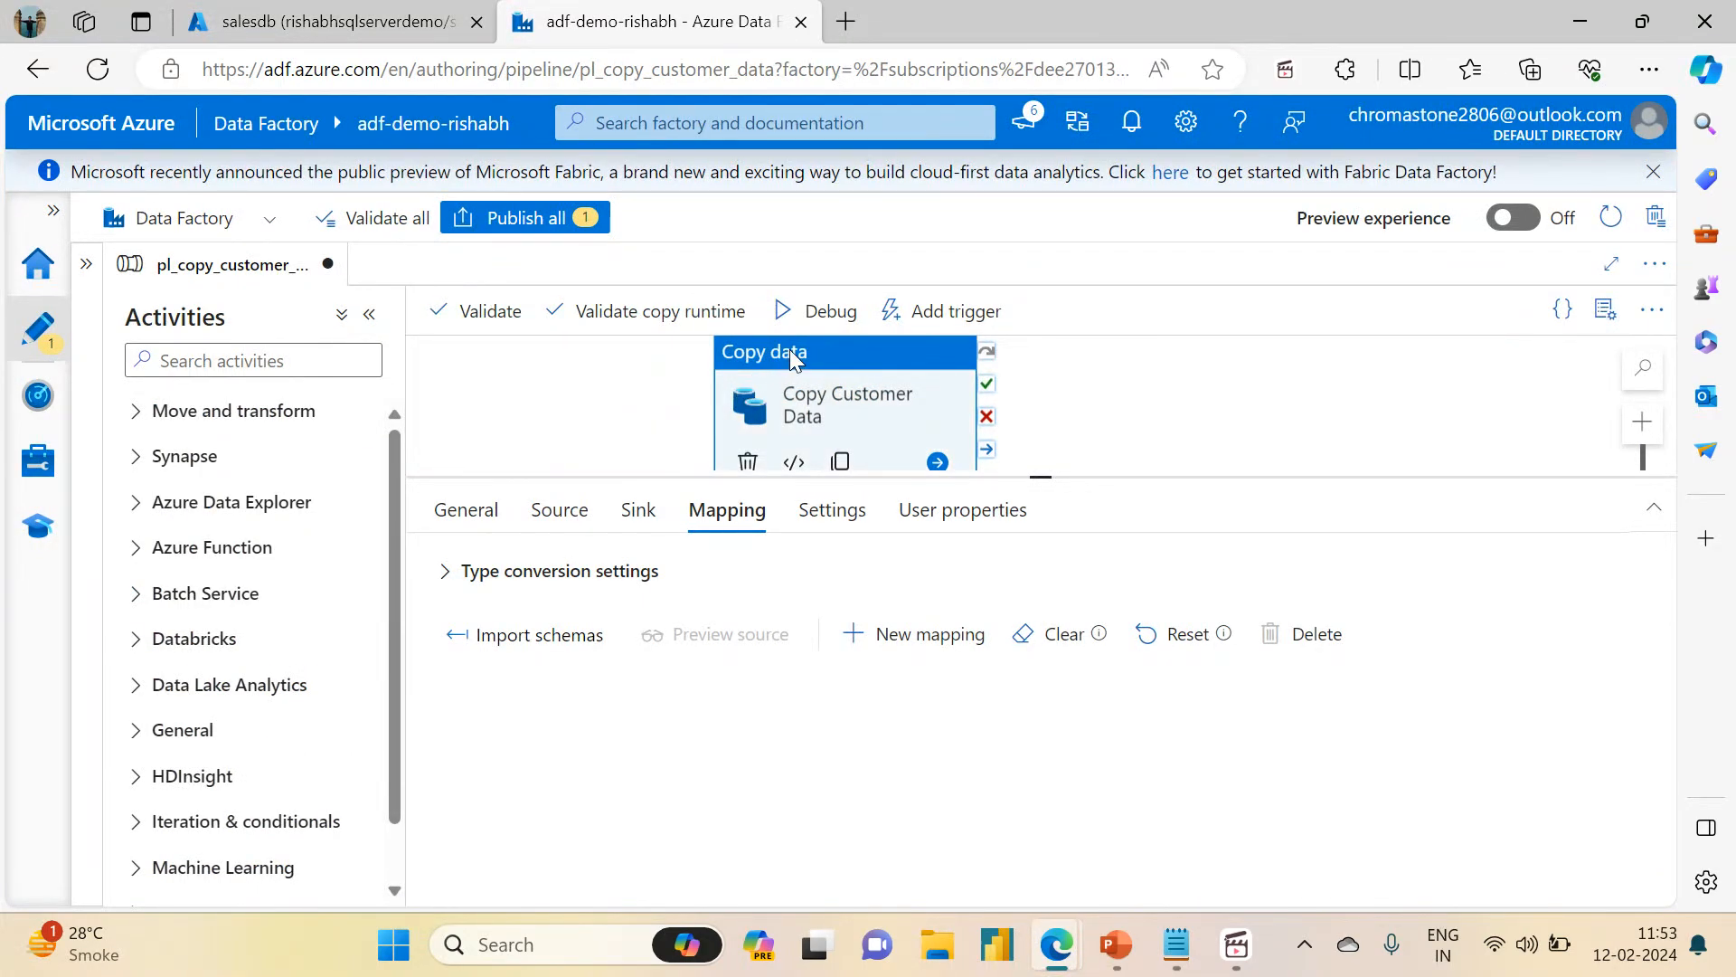
pyautogui.click(477, 508)
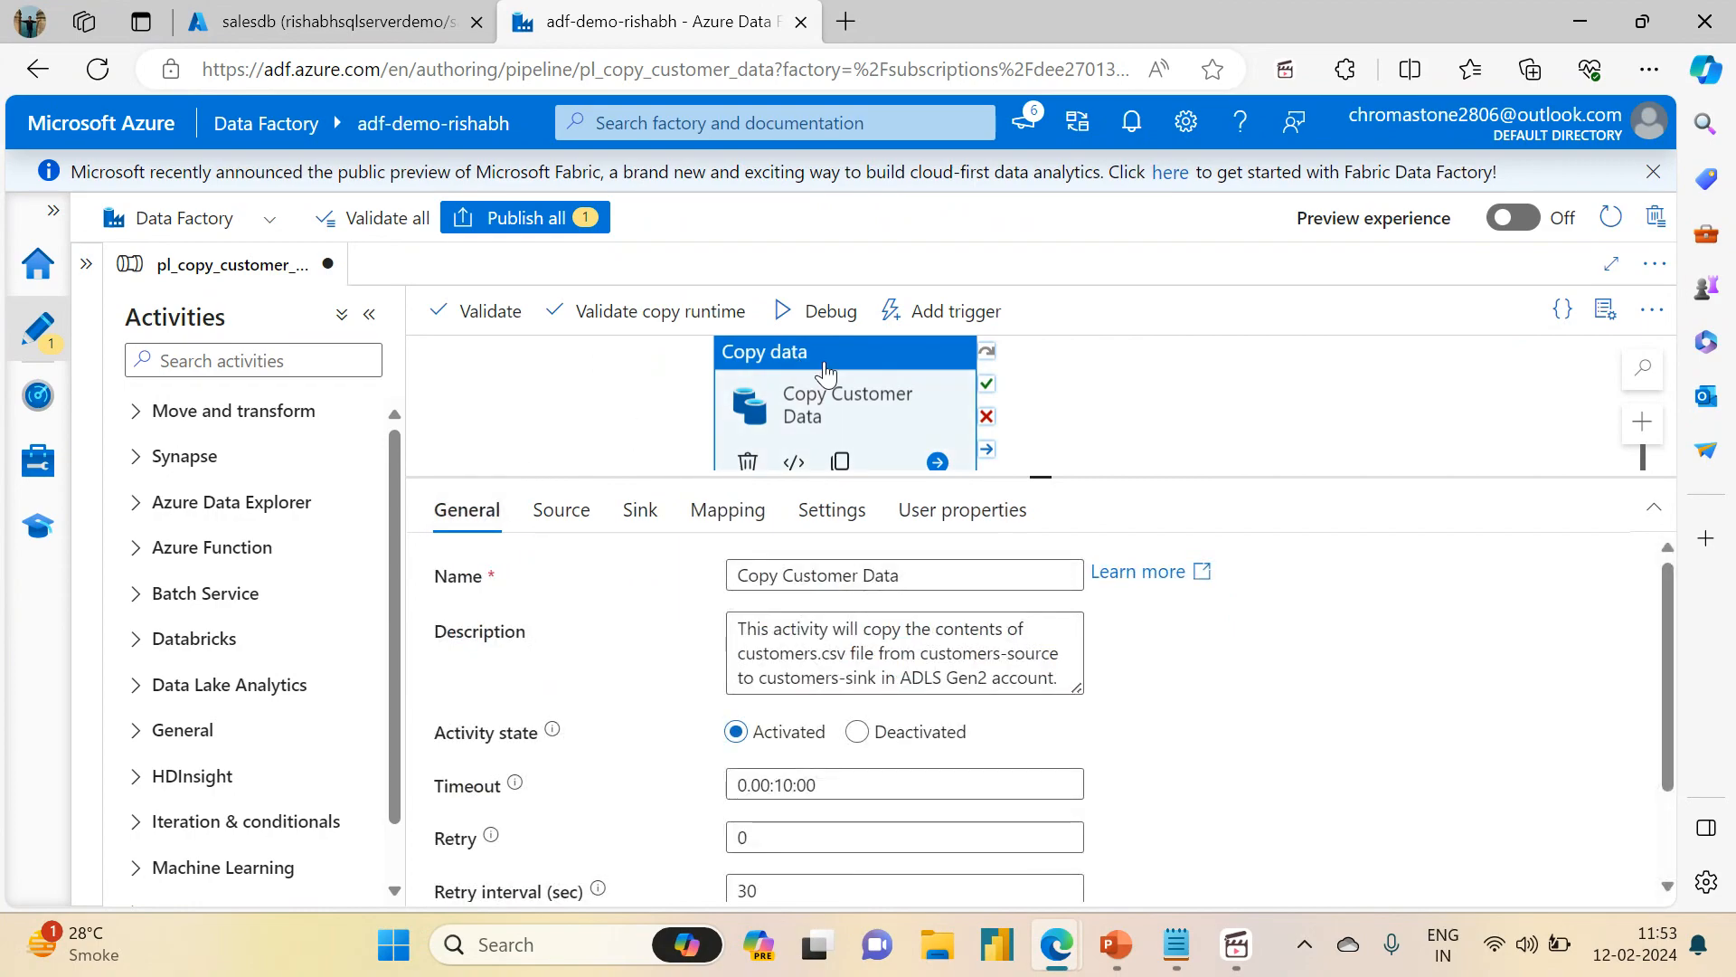
pyautogui.click(557, 514)
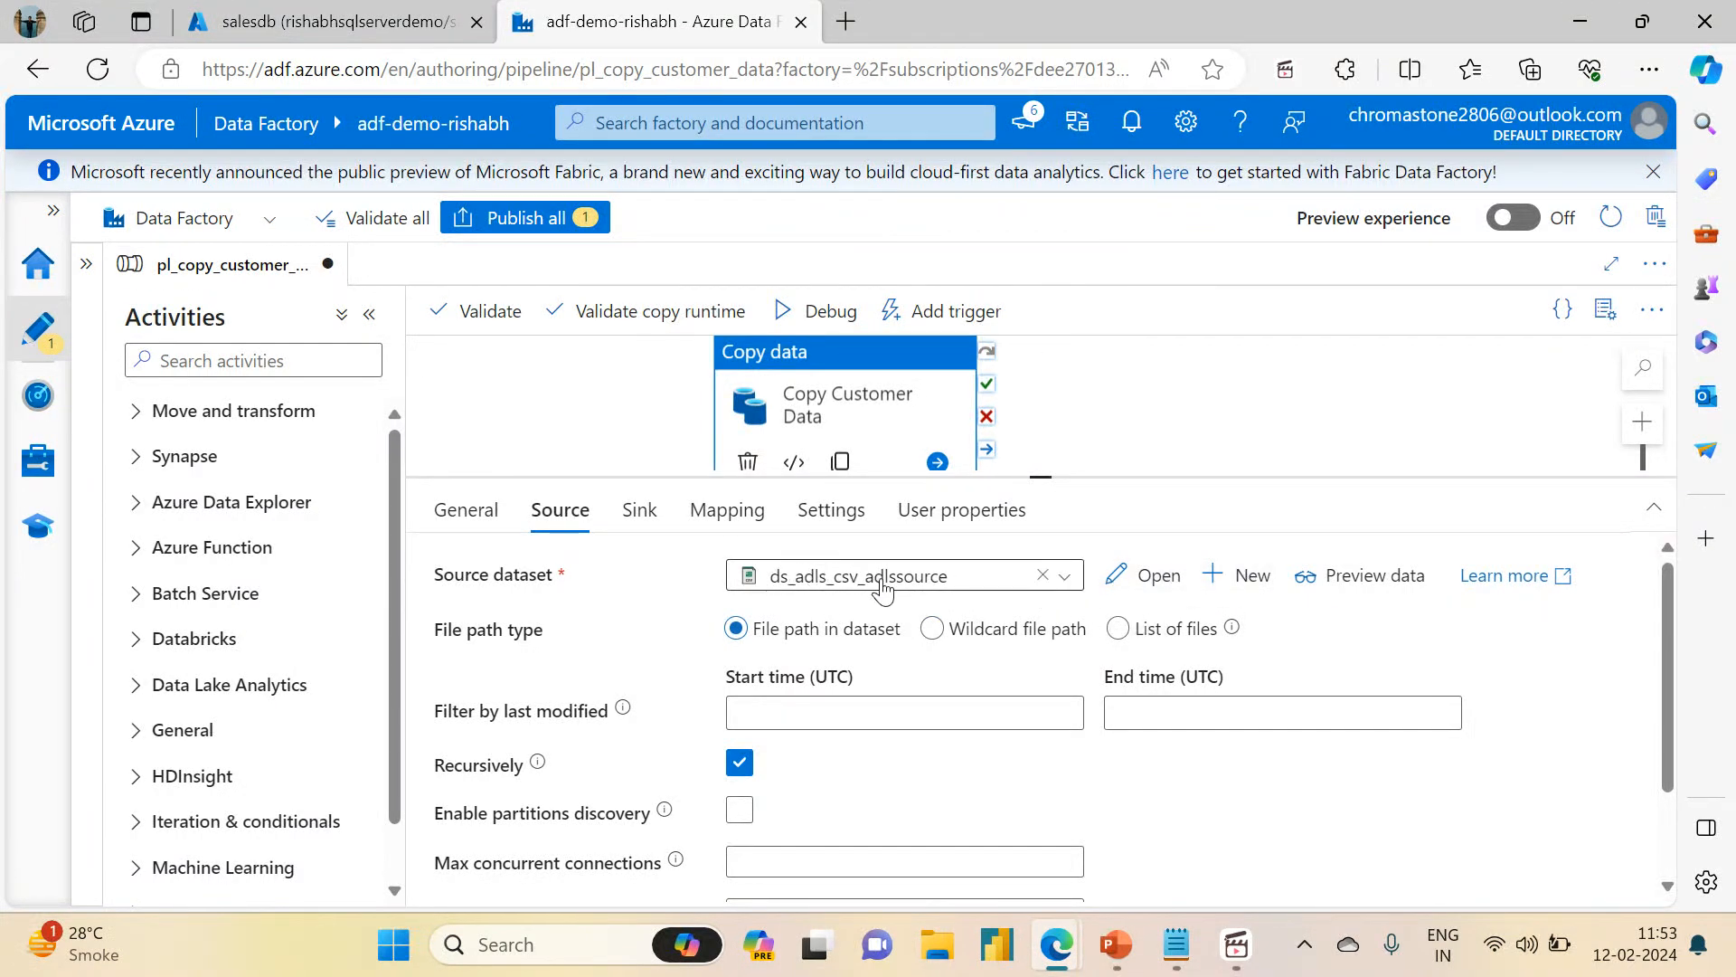
pyautogui.click(1240, 575)
pyautogui.click(939, 389)
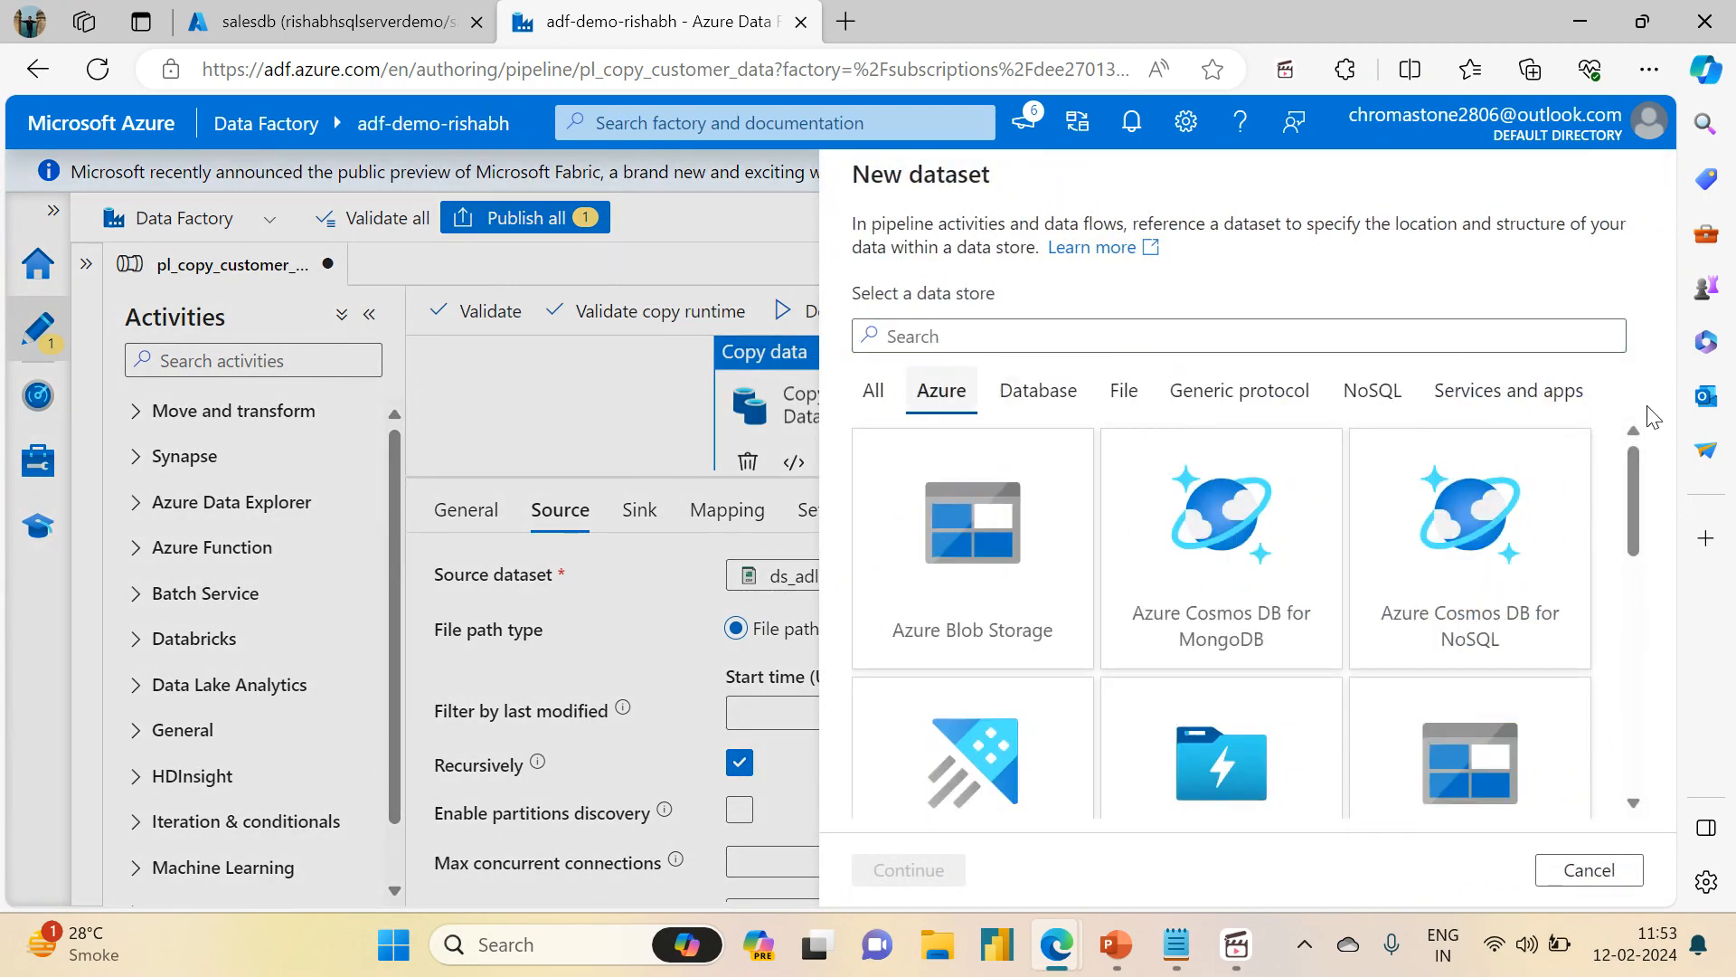
pyautogui.moveTo(1633, 493); pyautogui.dragTo(1644, 740)
pyautogui.click(1382, 534)
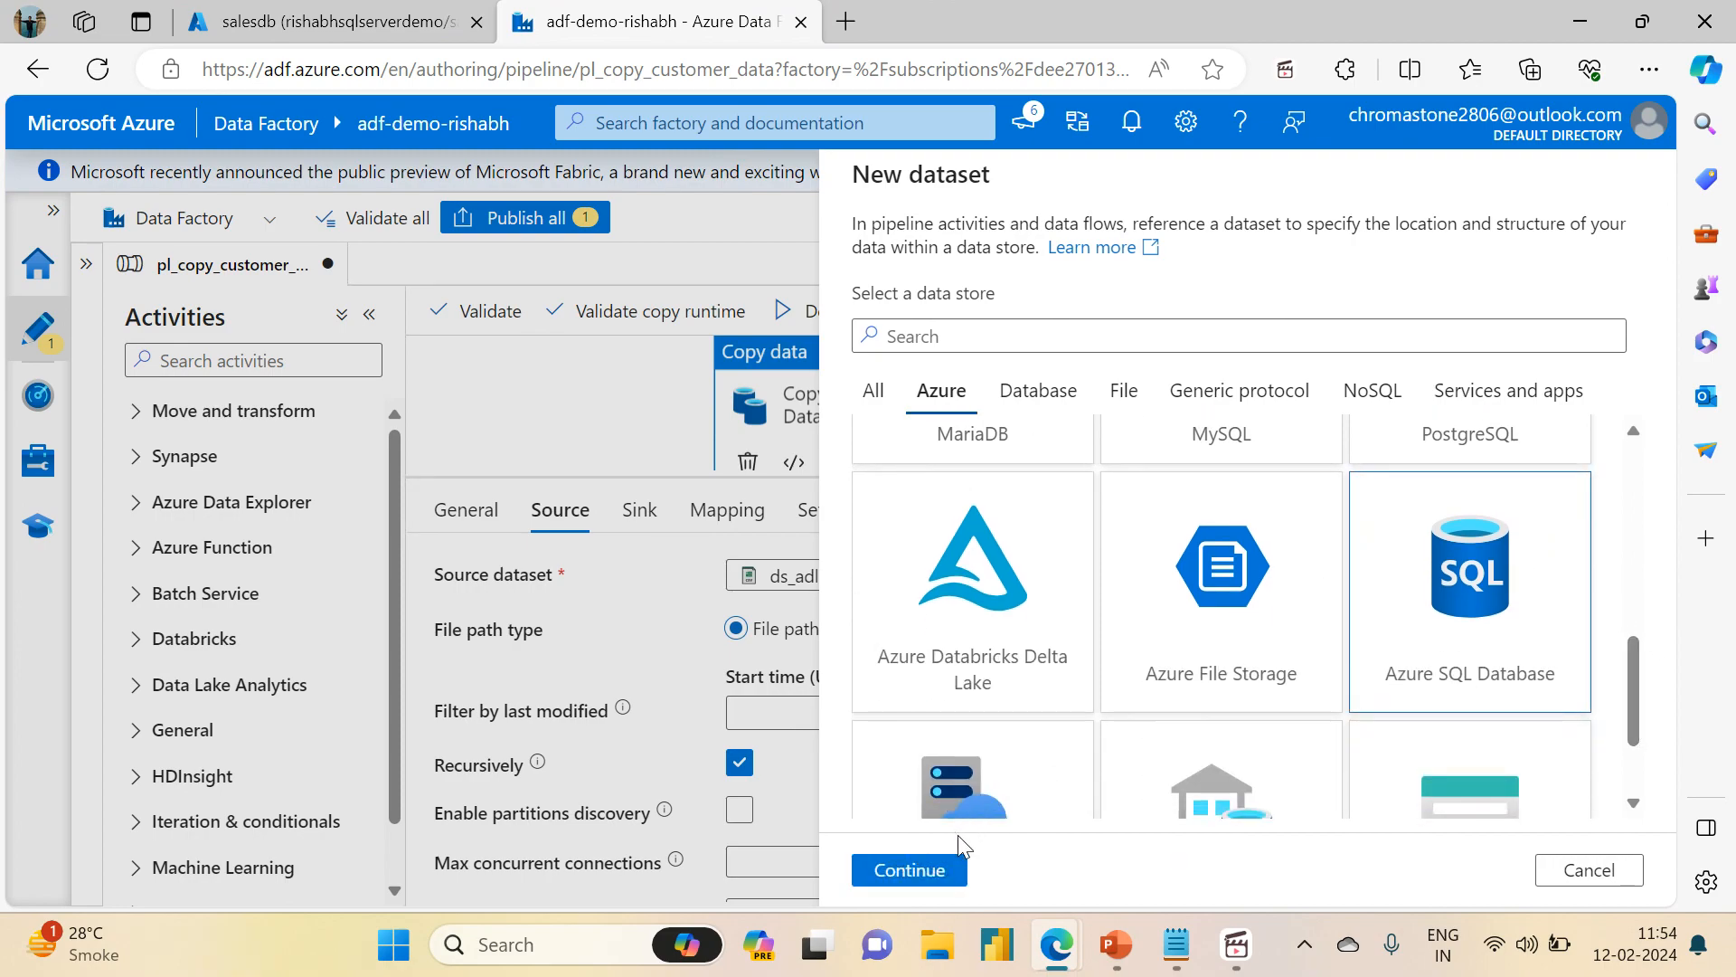
pyautogui.click(936, 874)
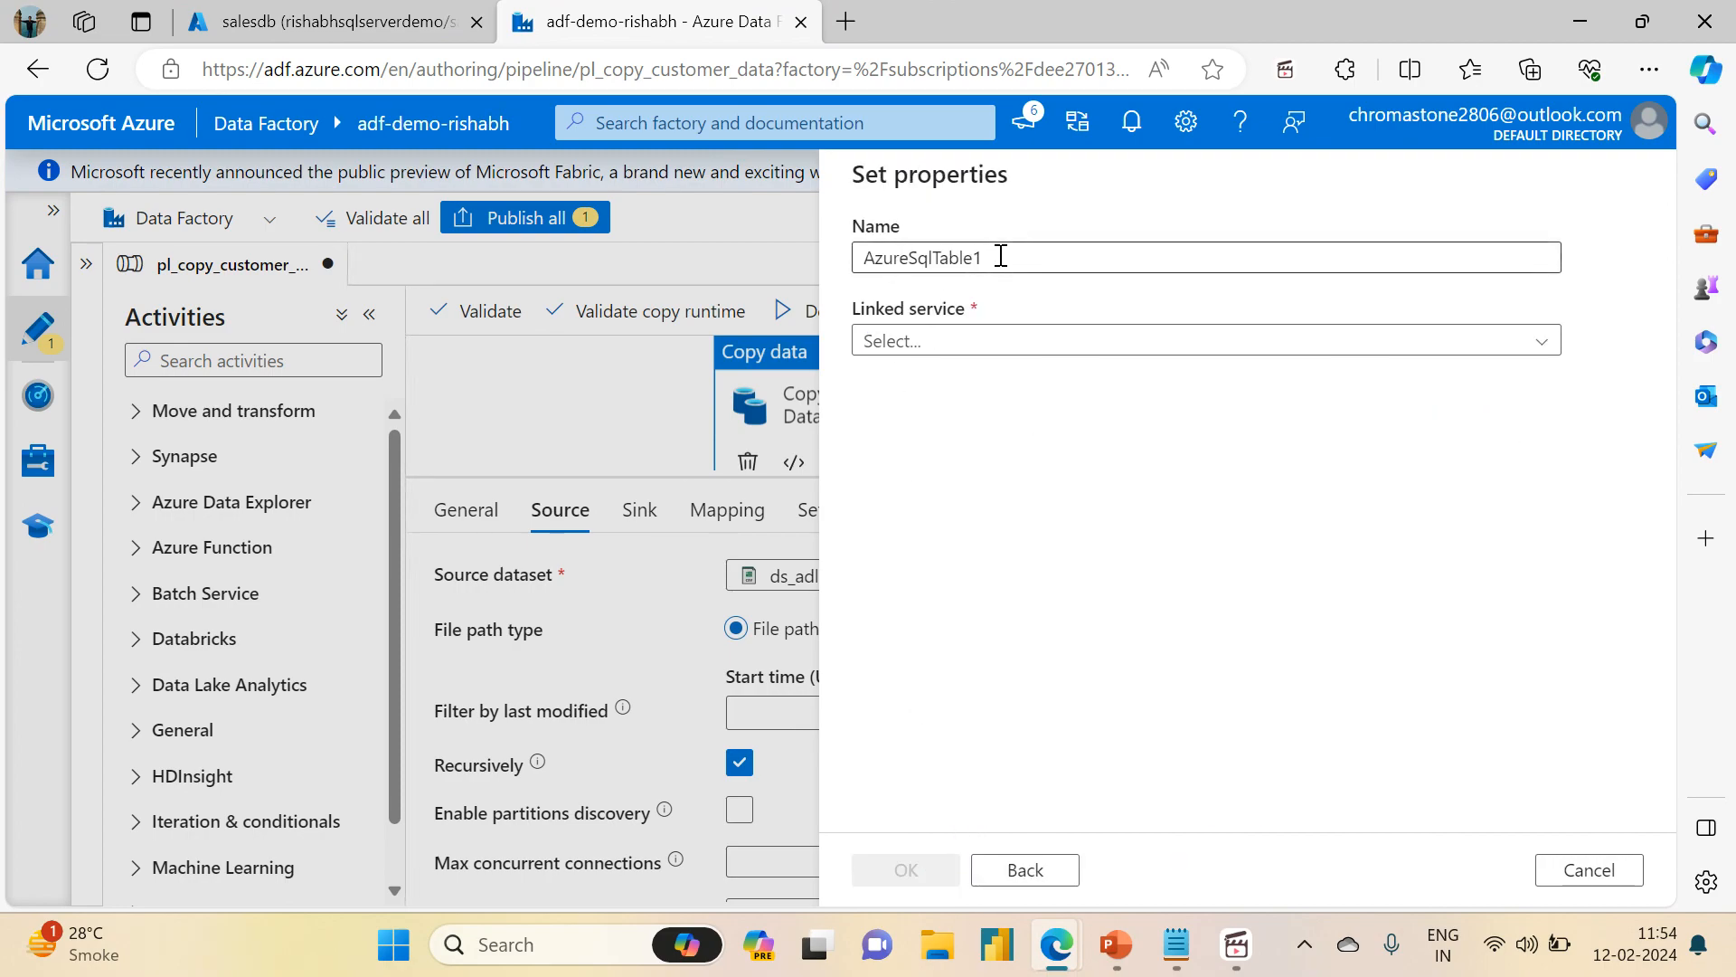
# - Name the new source dataset ds_azuresql_student_source
pyautogui.moveTo(1000, 257); pyautogui.dragTo(700, 239)
pyautogui.write('d')
pyautogui.press('BackSpace')
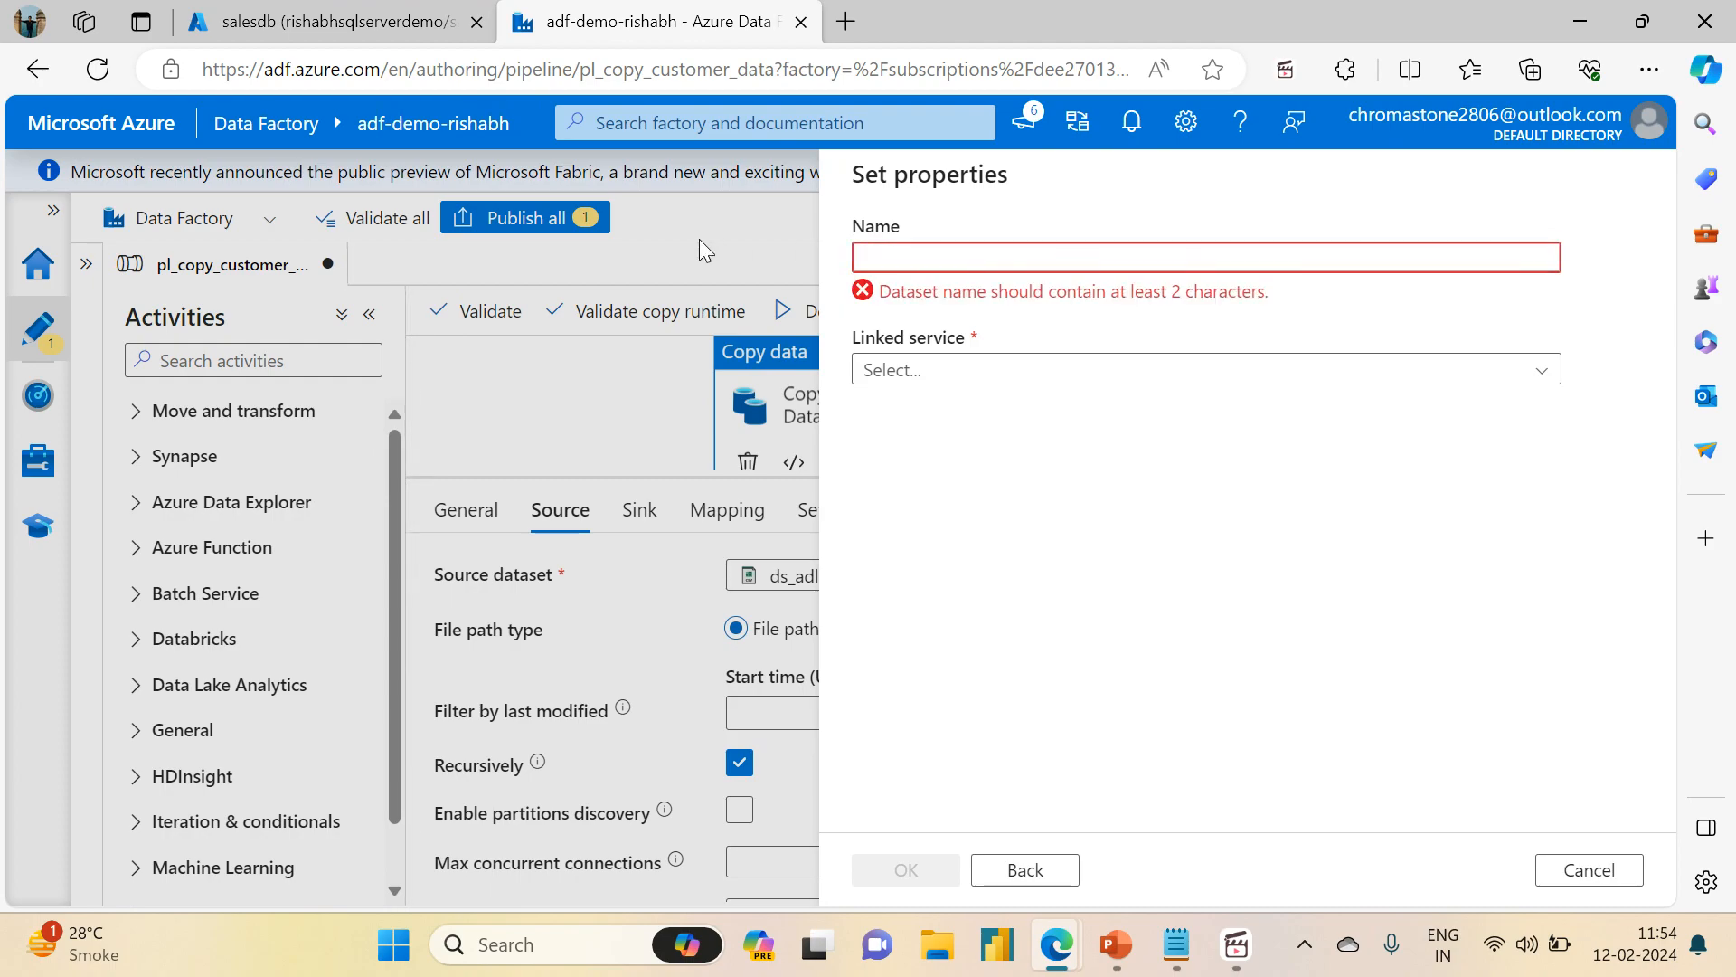
pyautogui.write('ds_')
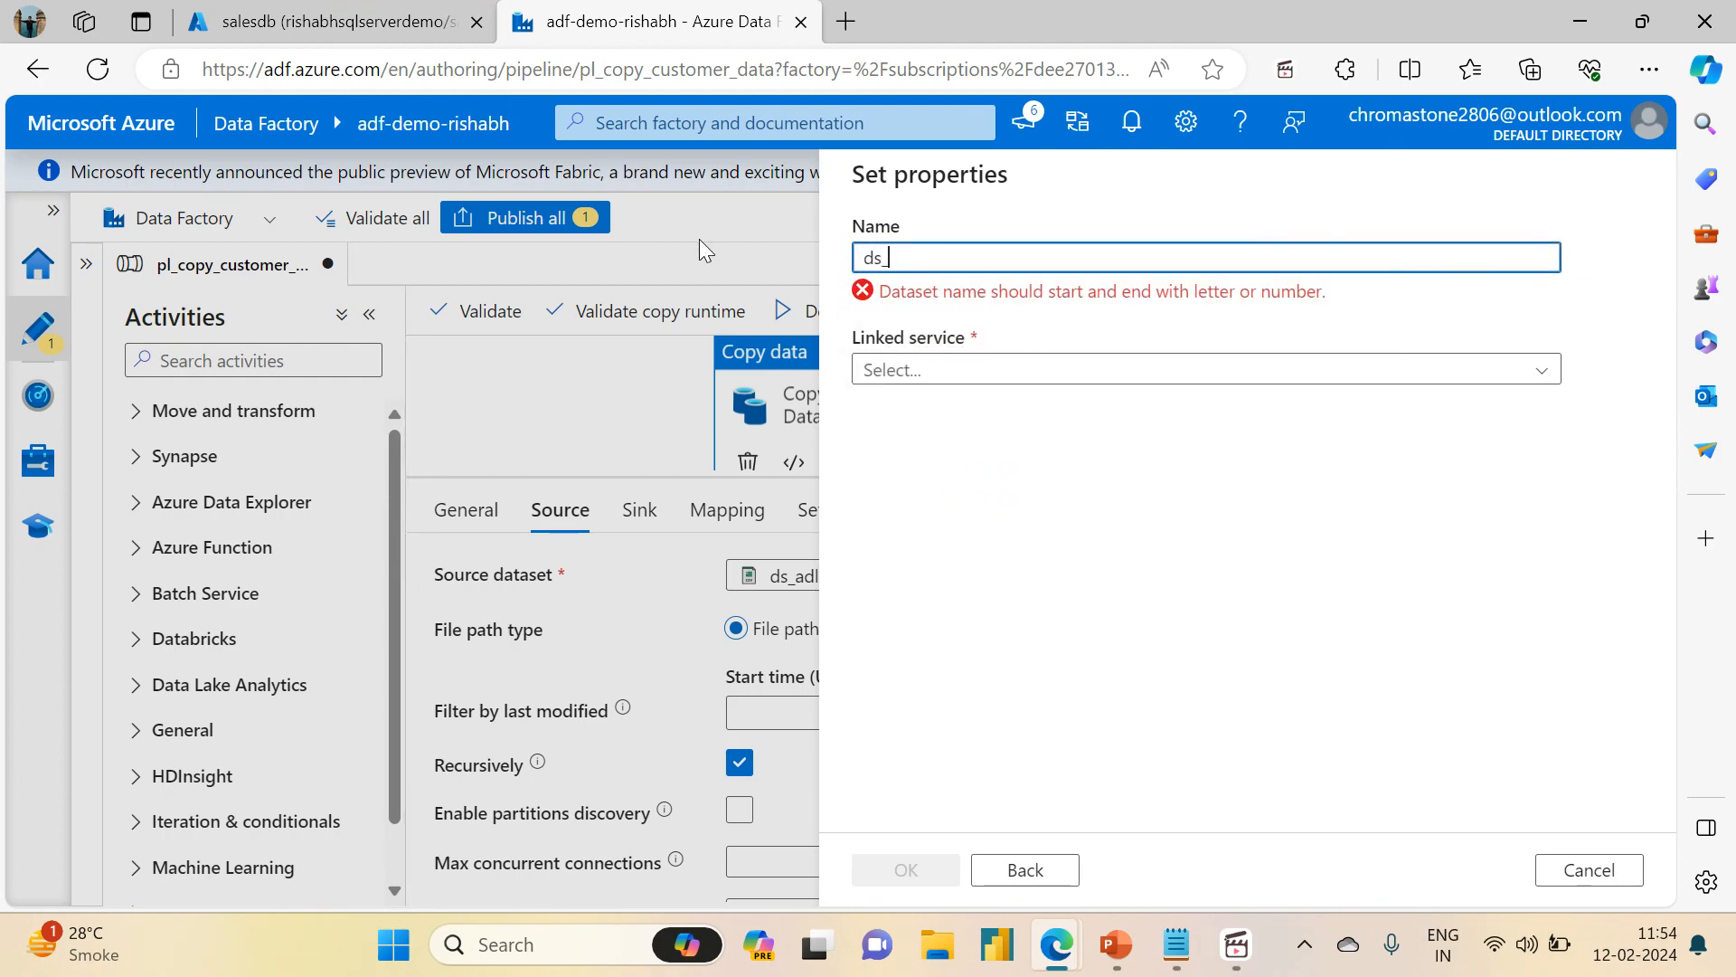
pyautogui.write('azur')
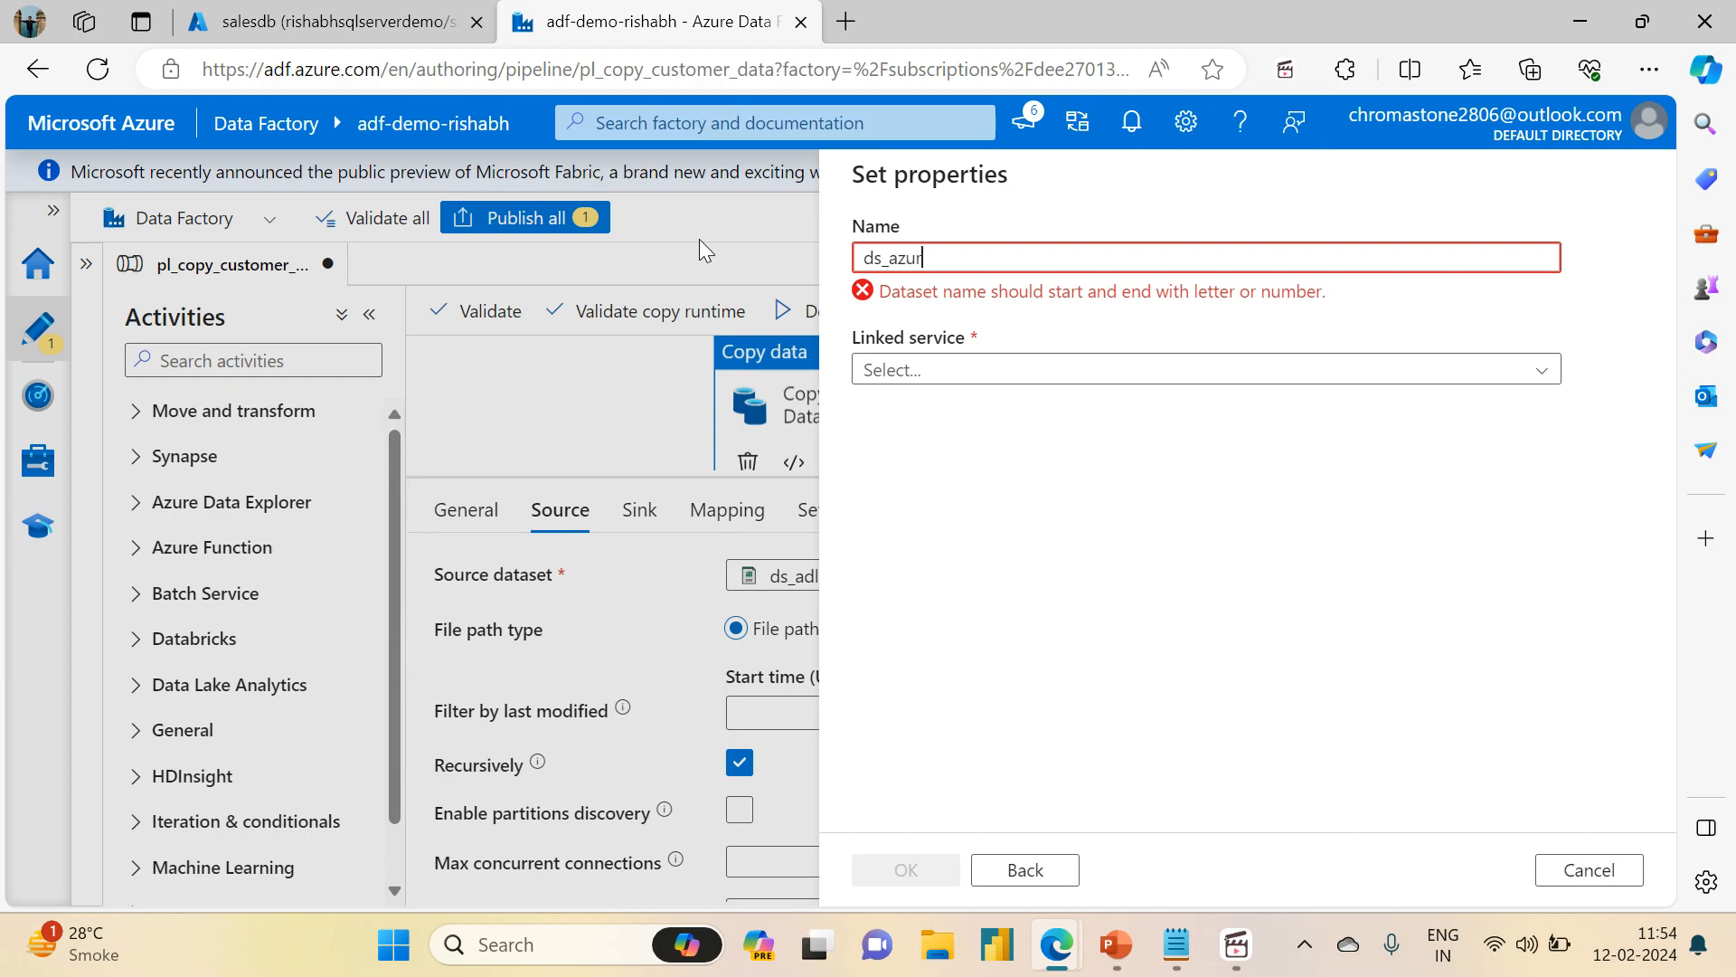
pyautogui.write('esql_student_source')
# - Start a new linked service for the source dataset and name it ls_azuresql
pyautogui.click(941, 347)
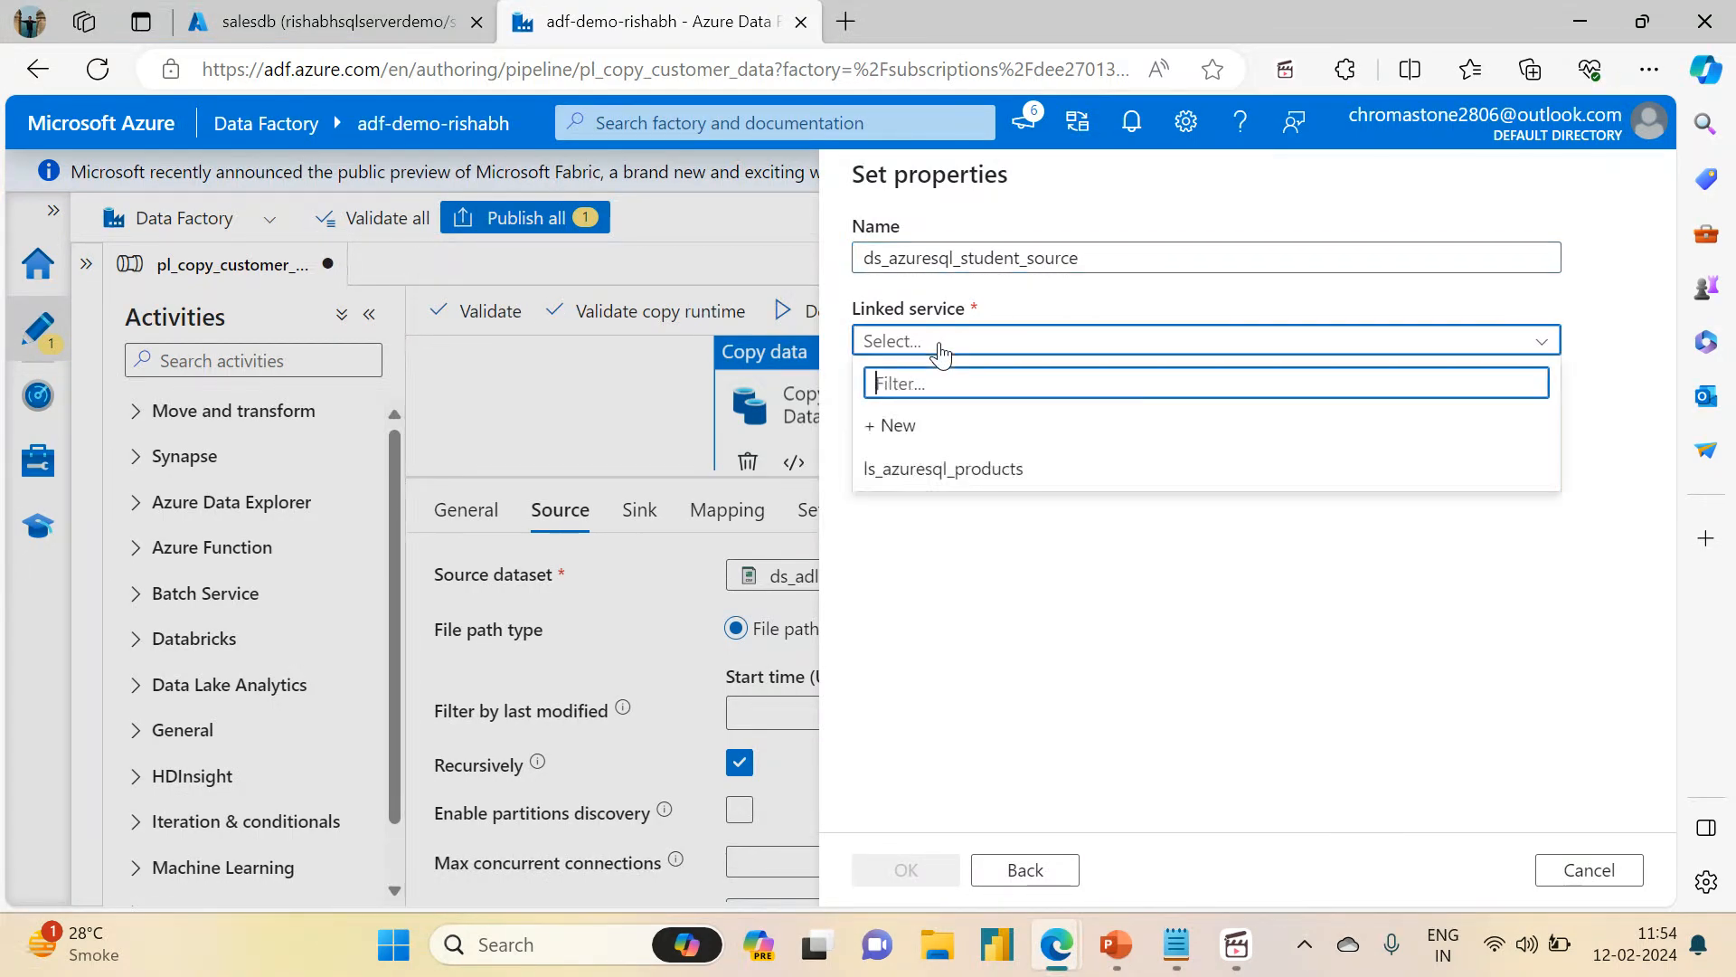
pyautogui.click(920, 427)
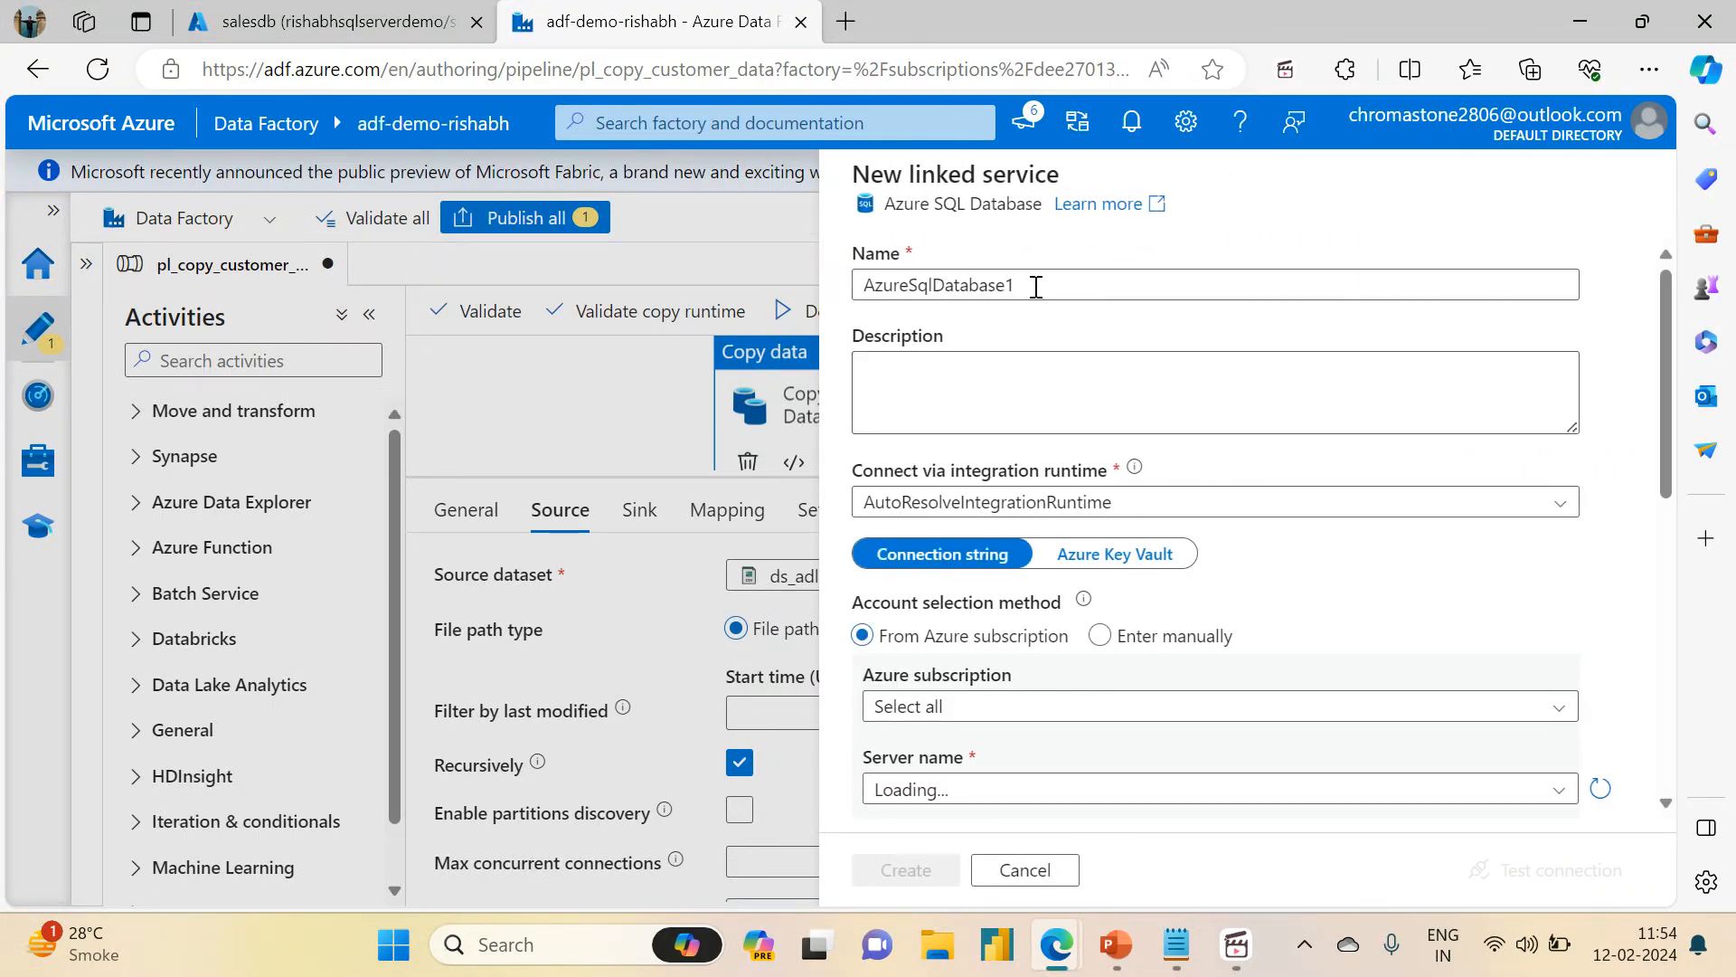
pyautogui.hotkey('ctrl', 'a')
pyautogui.press('BackSpace')
pyautogui.write('ls_')
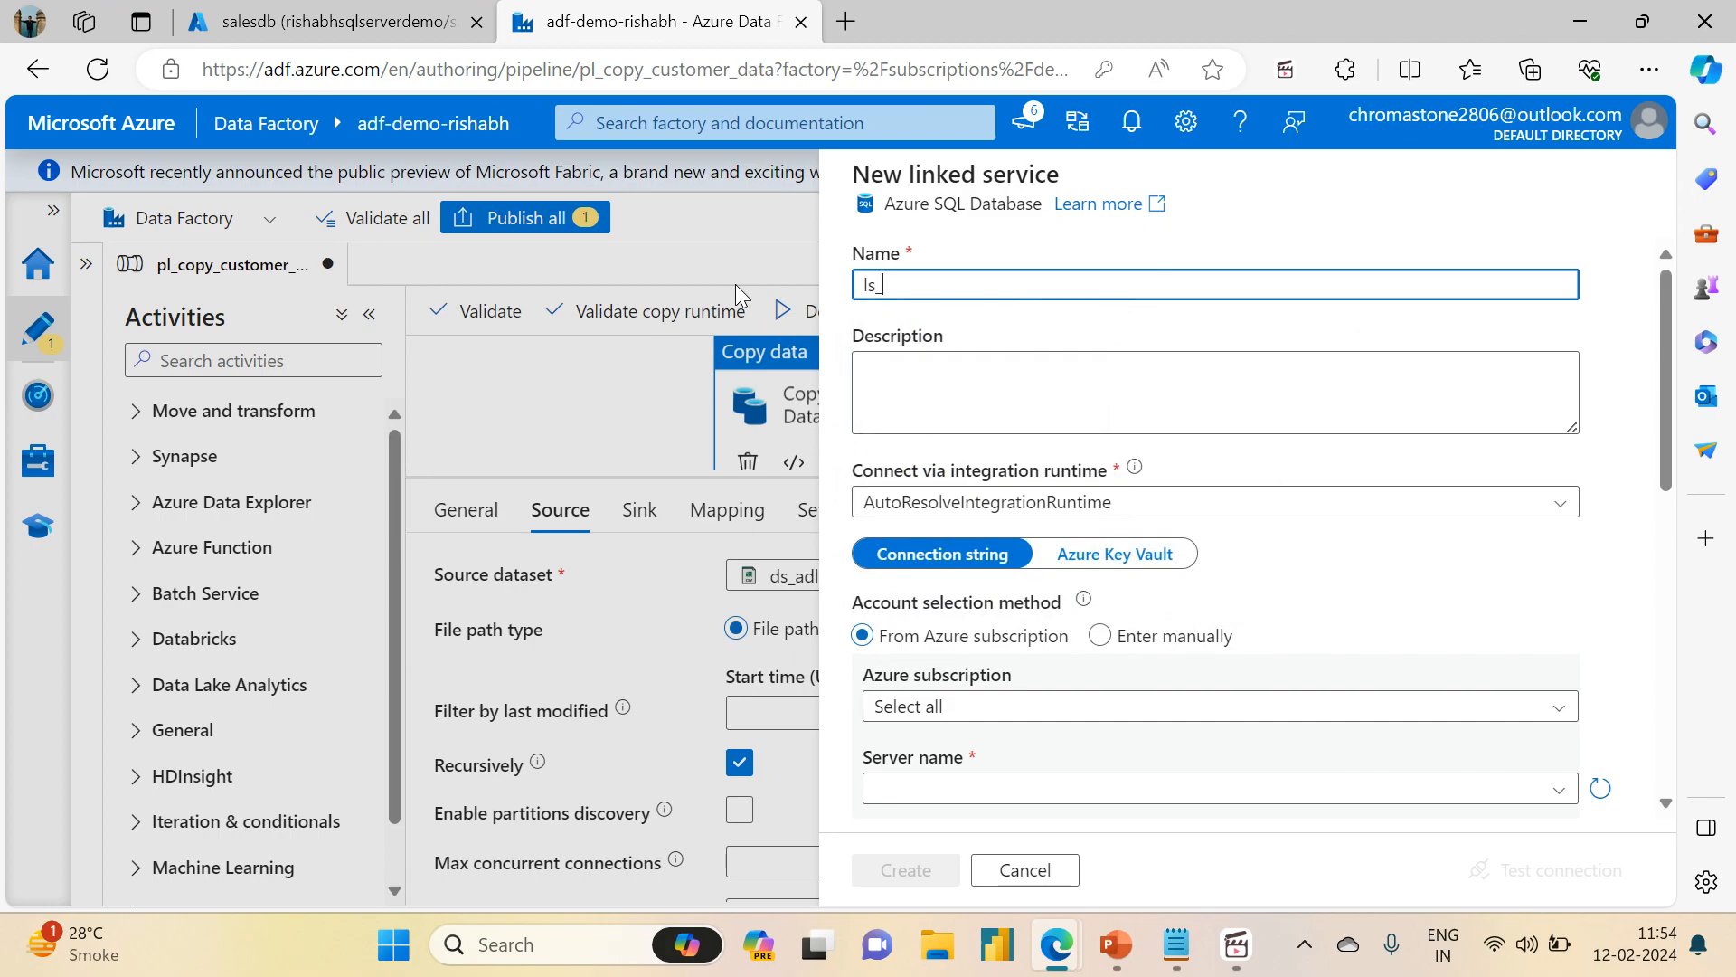
pyautogui.write('azuresql')
# - Point the linked service at the Pay-As-You-Go subscription, the available SQL server and the salesdb database
pyautogui.moveTo(1664, 472); pyautogui.dragTo(1669, 578)
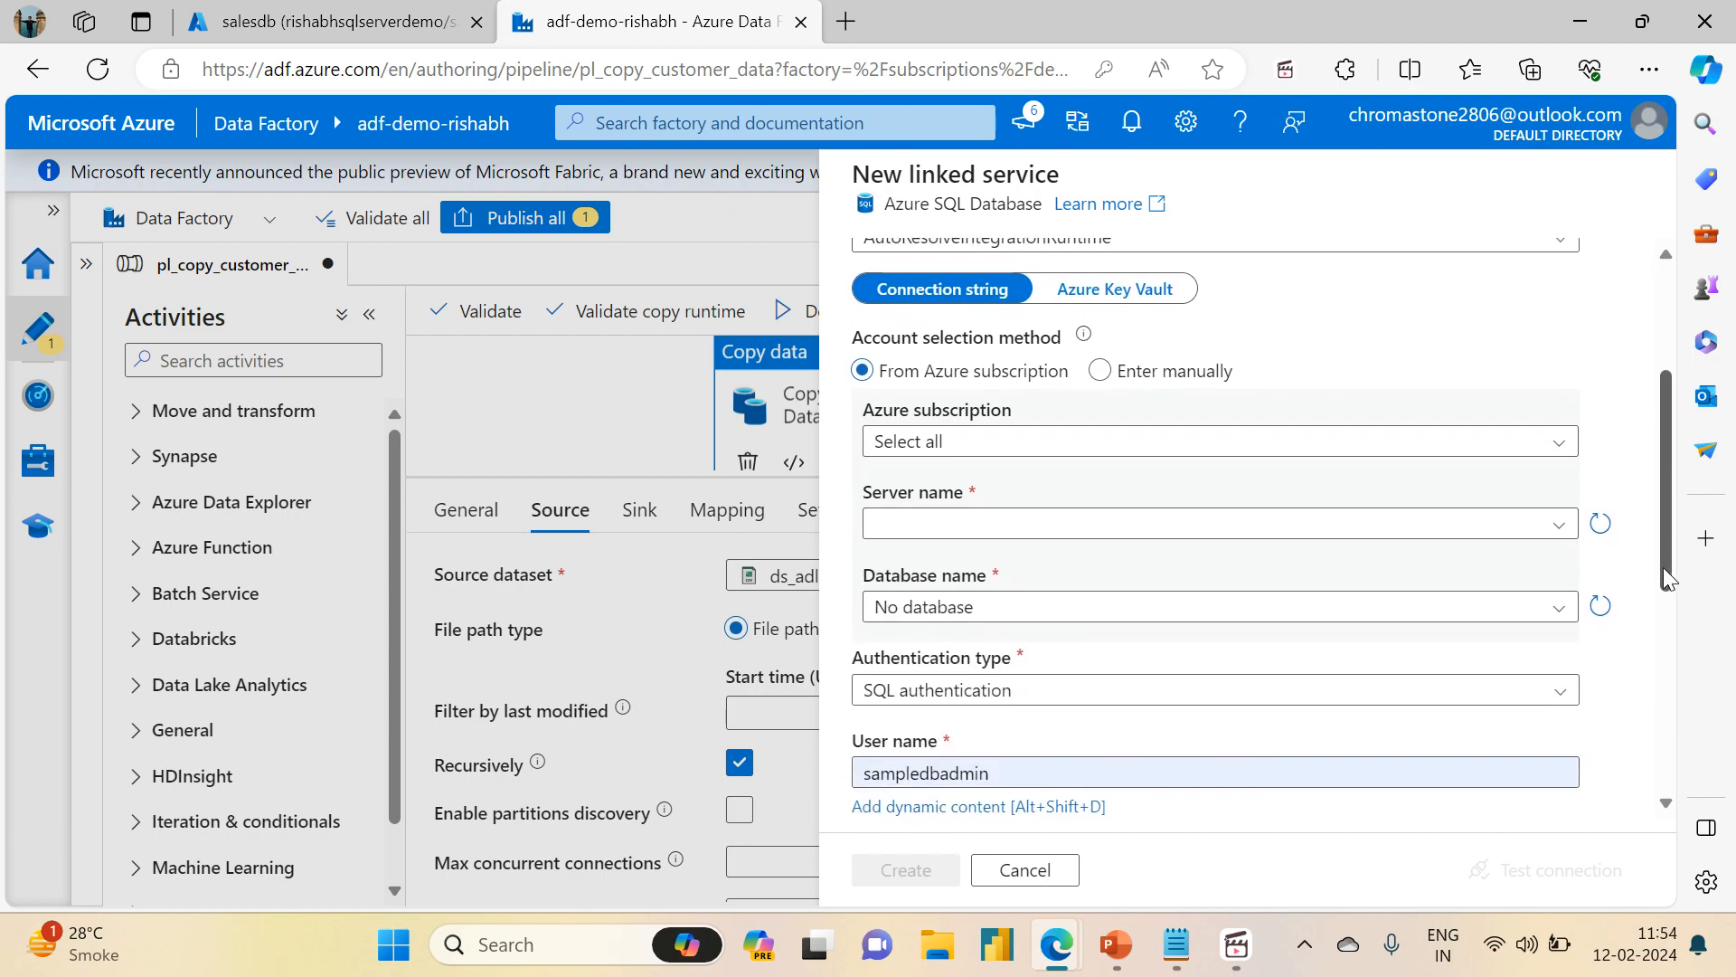
pyautogui.click(915, 439)
pyautogui.click(934, 519)
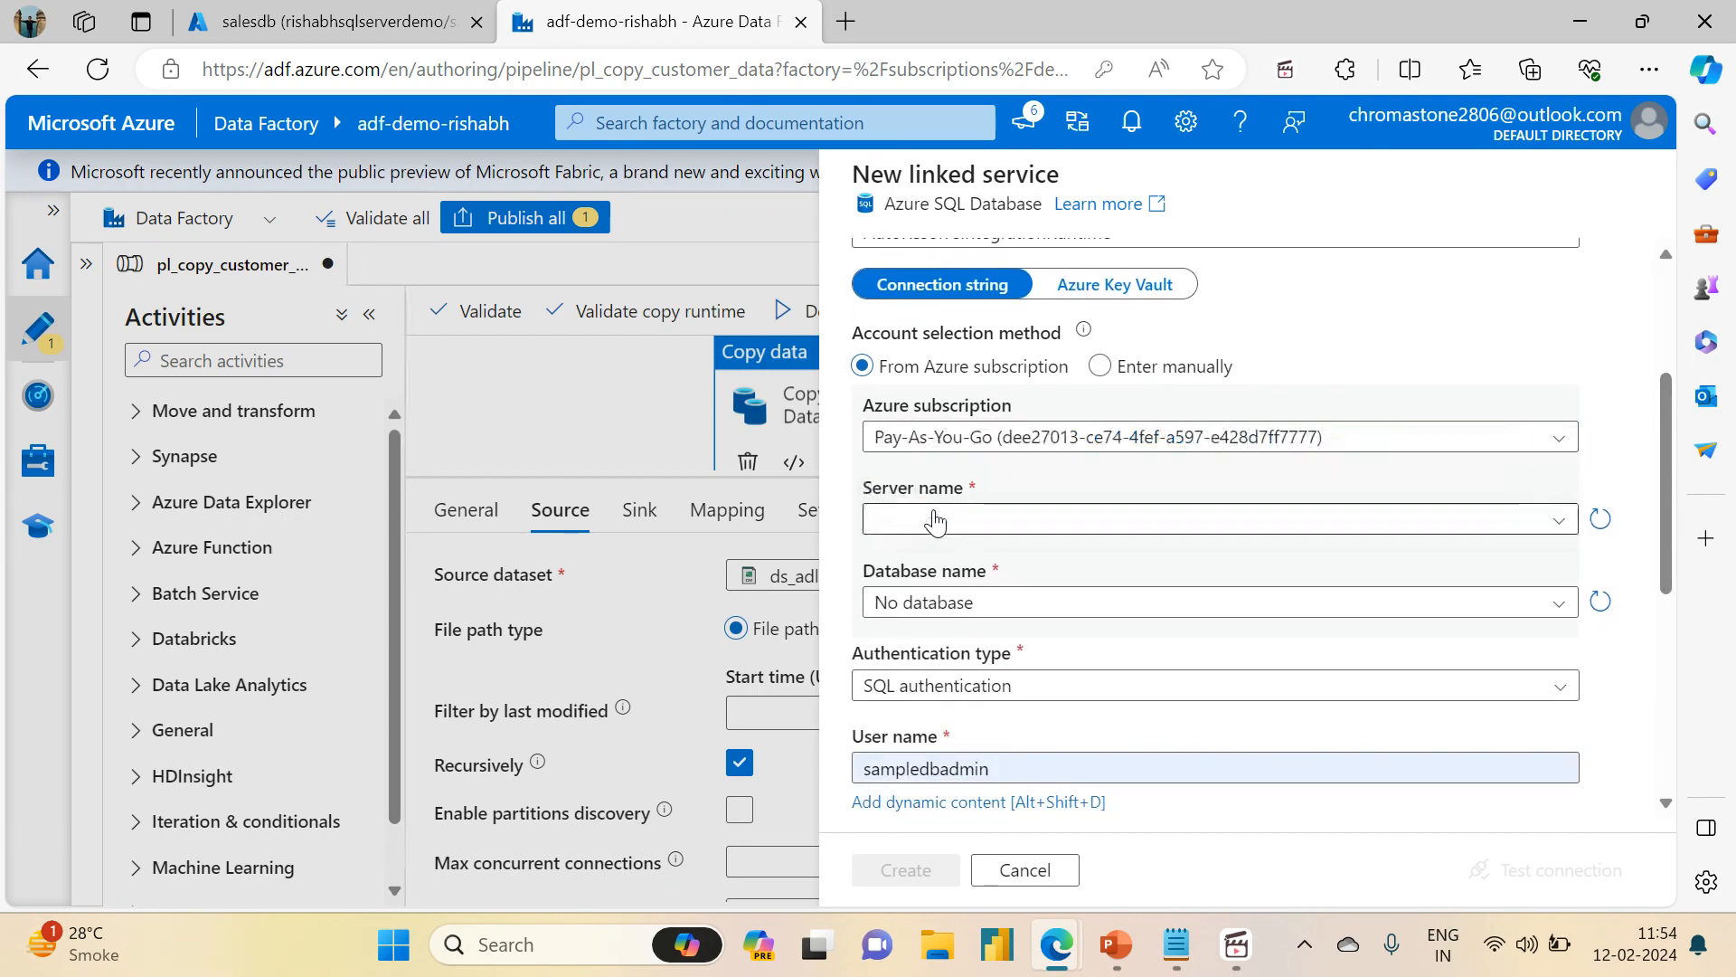
pyautogui.click(934, 519)
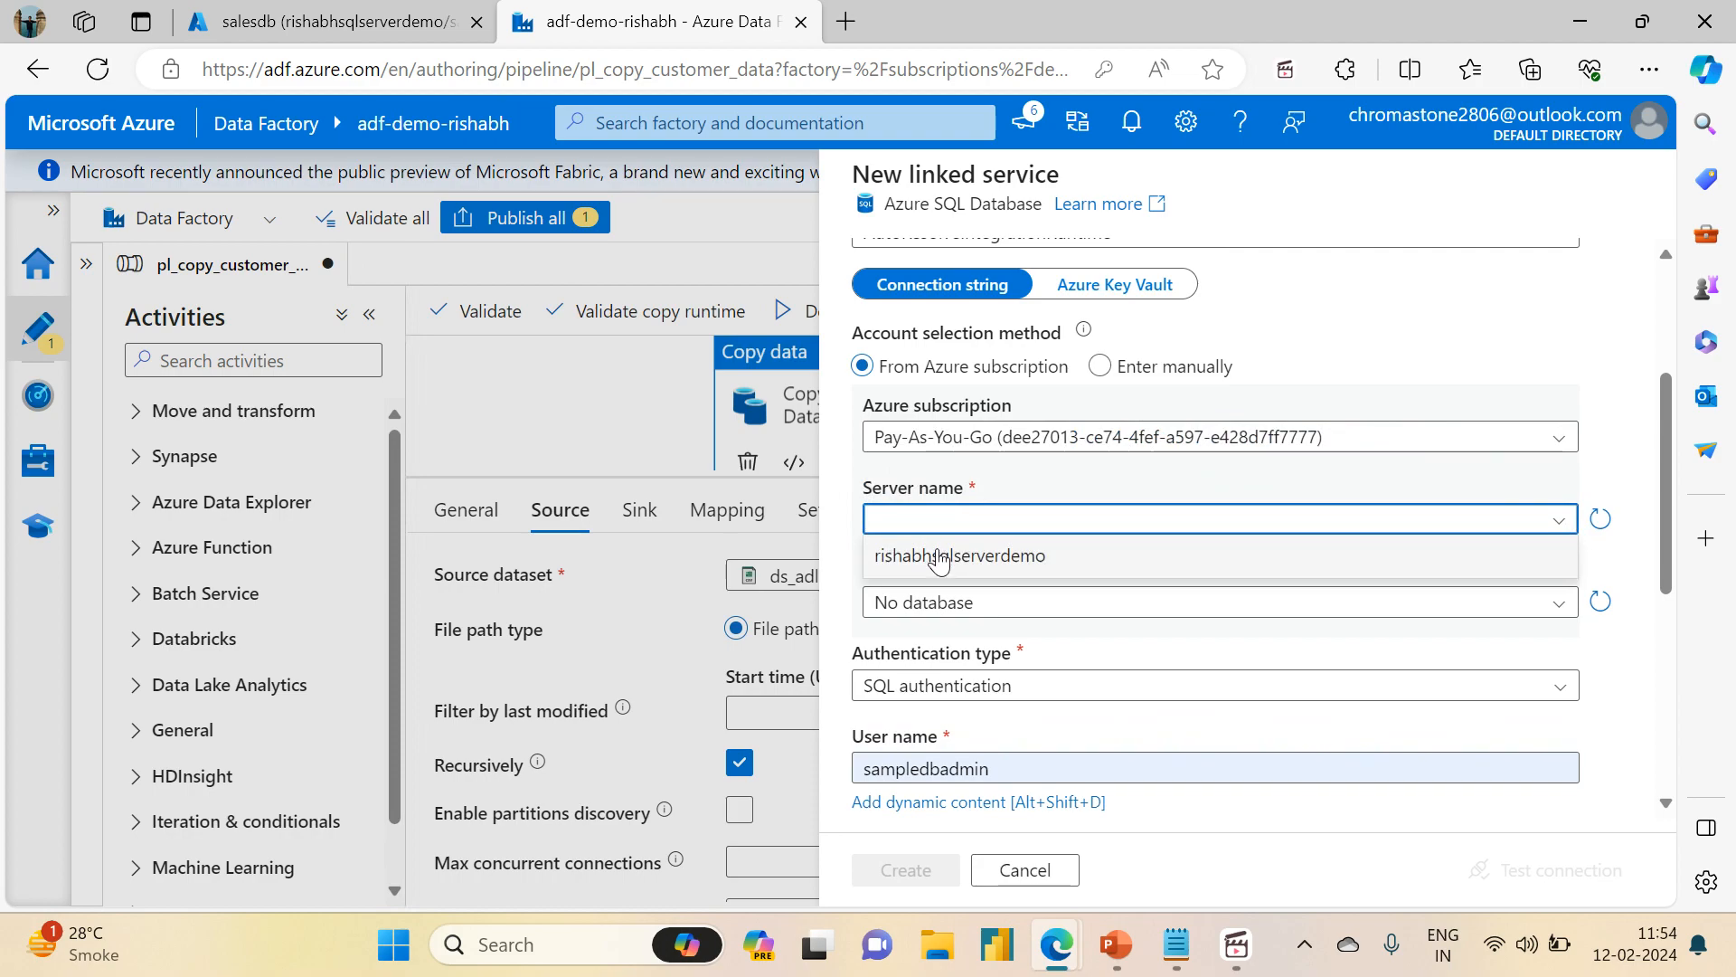
pyautogui.click(939, 559)
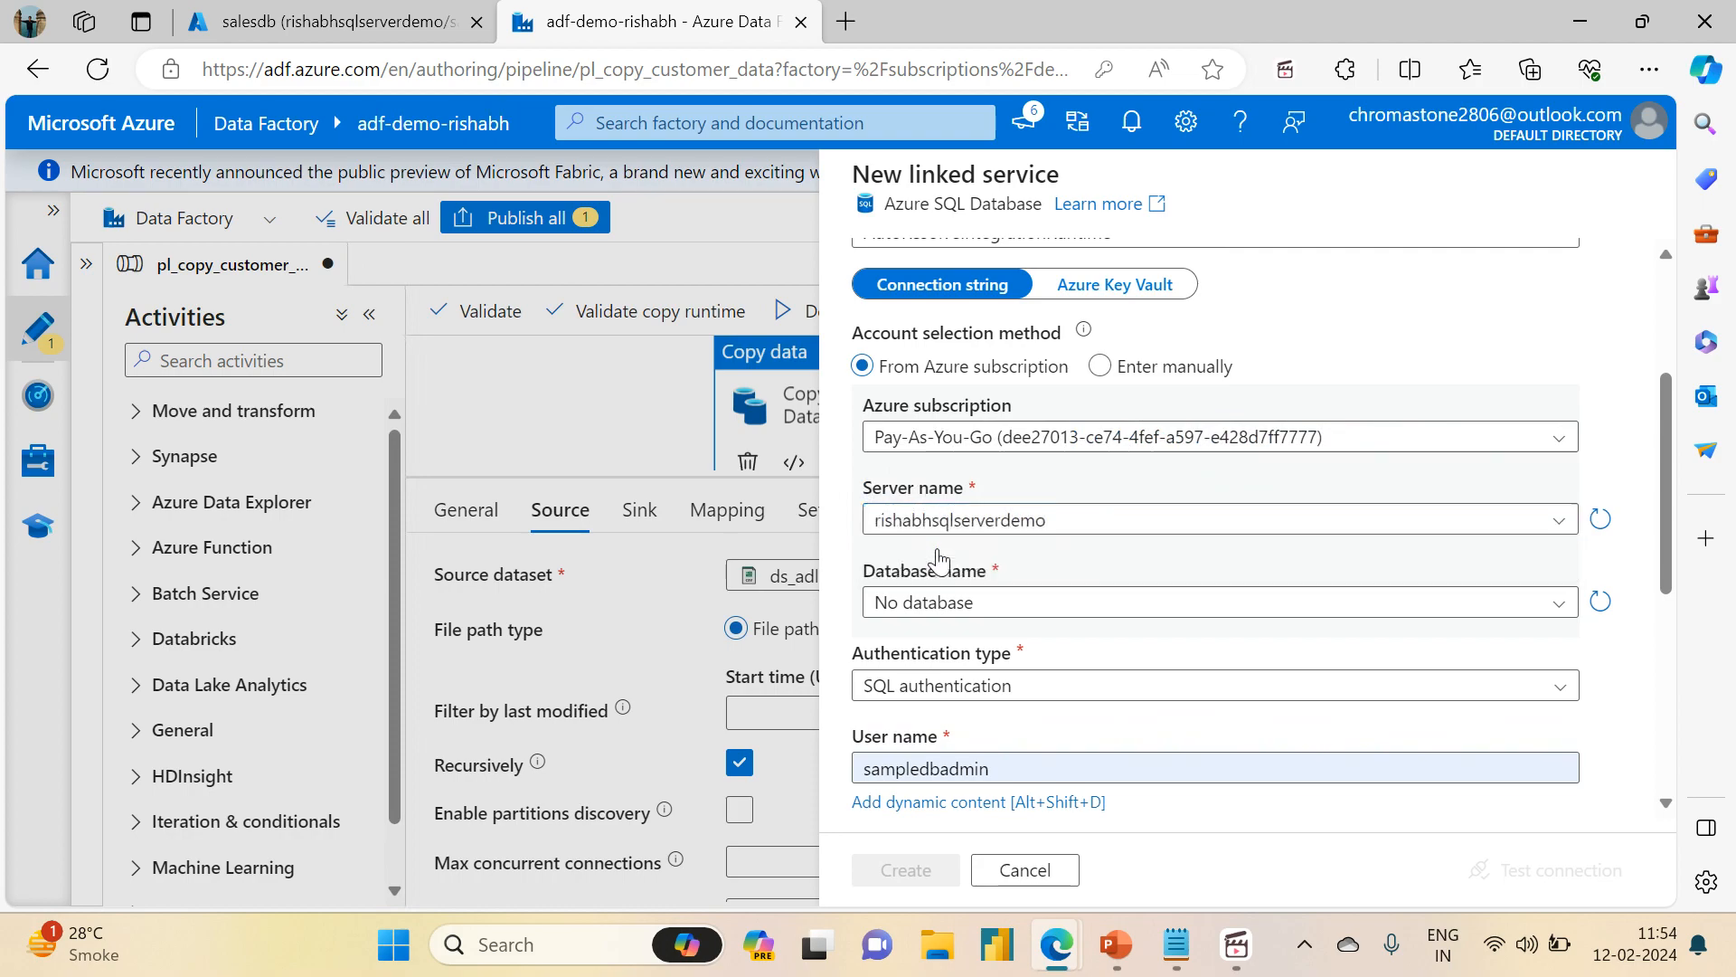
pyautogui.click(951, 604)
pyautogui.click(931, 680)
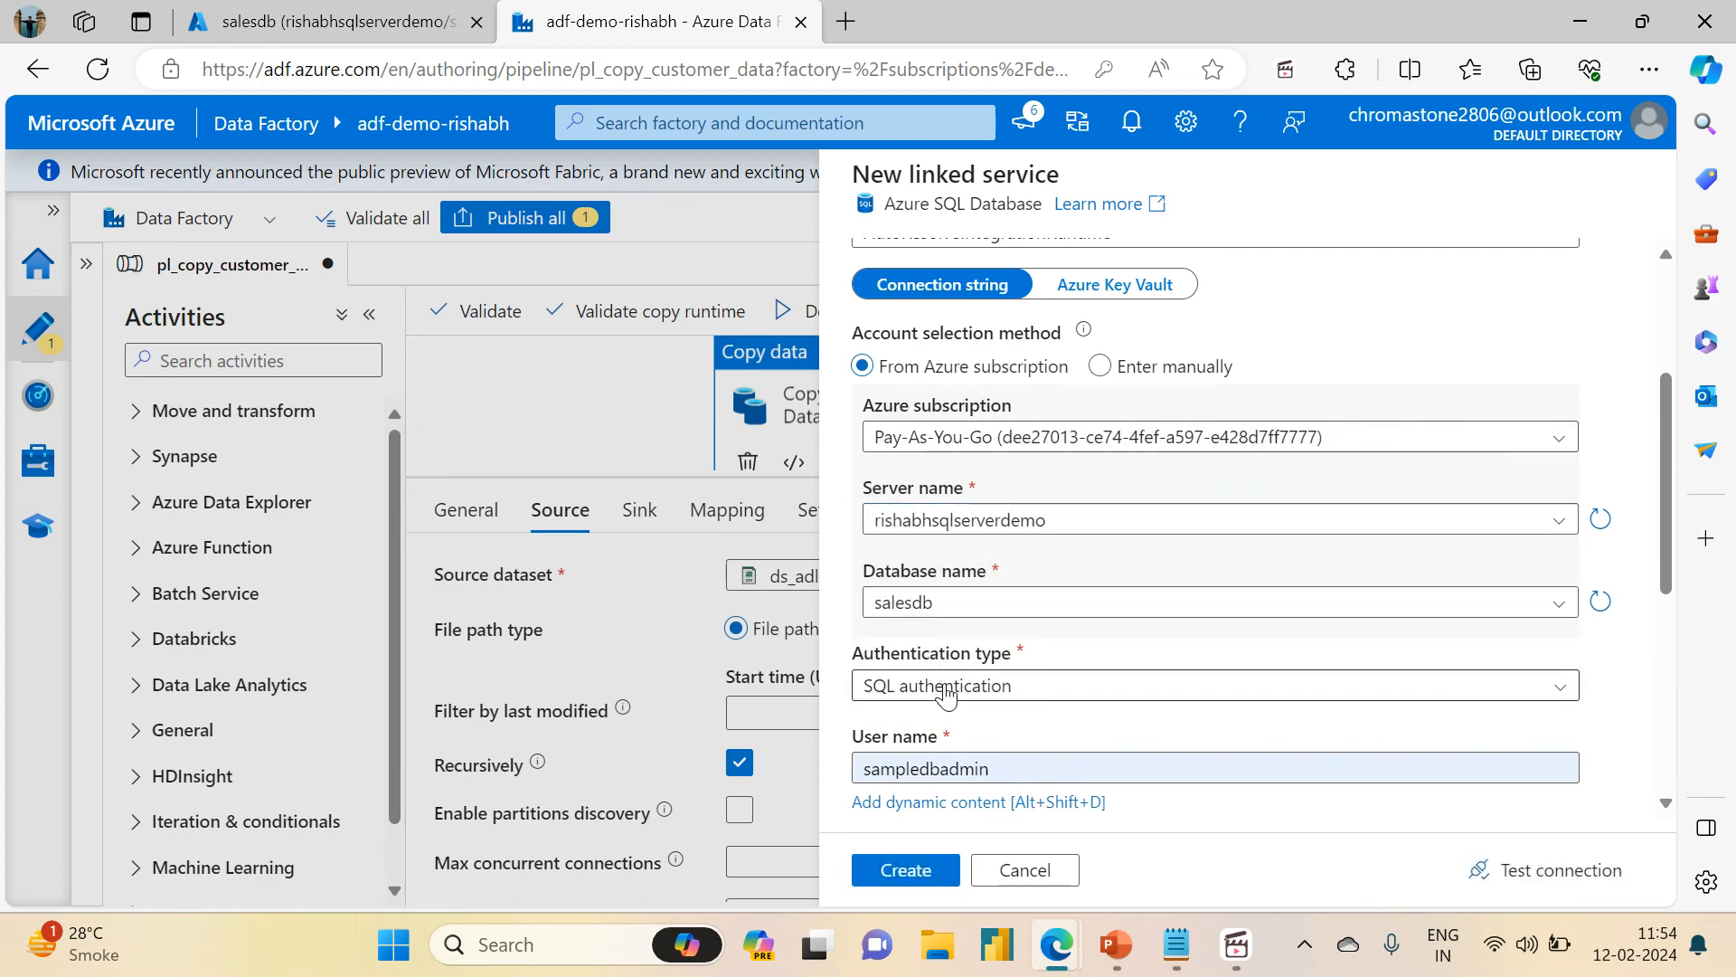
# - Set the linked service to SQL authentication with user name salesdbadmin and enter the account password
pyautogui.click(945, 692)
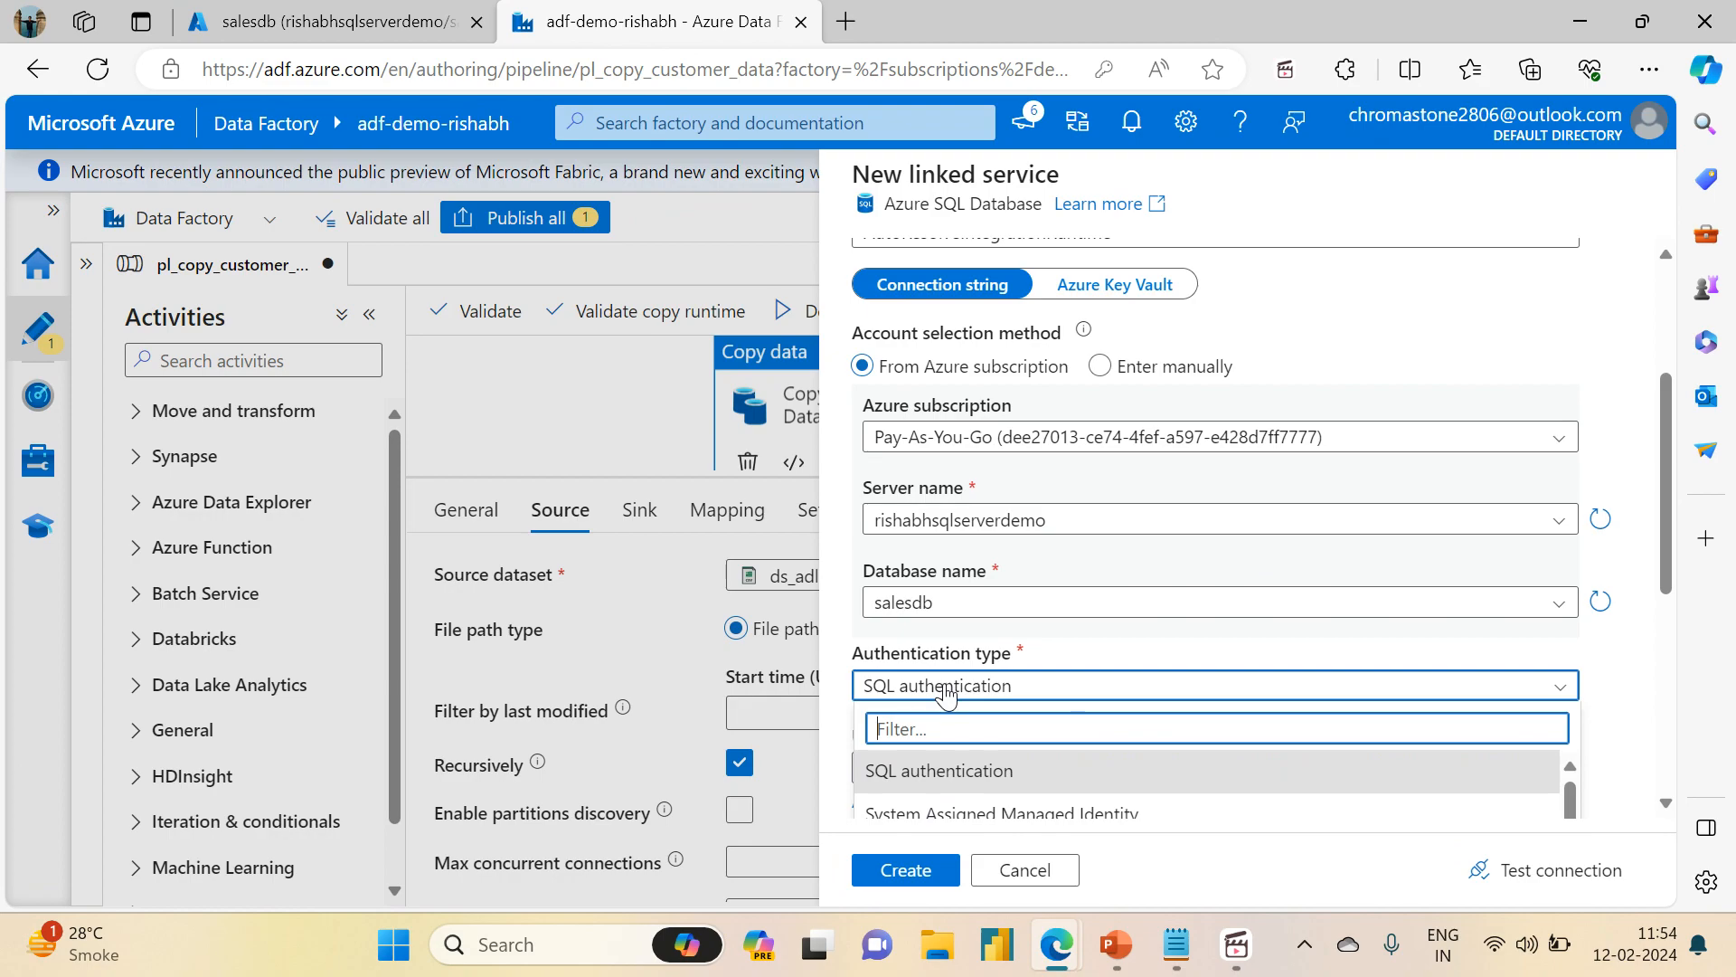
pyautogui.click(939, 767)
pyautogui.scroll(-3, 941, 760)
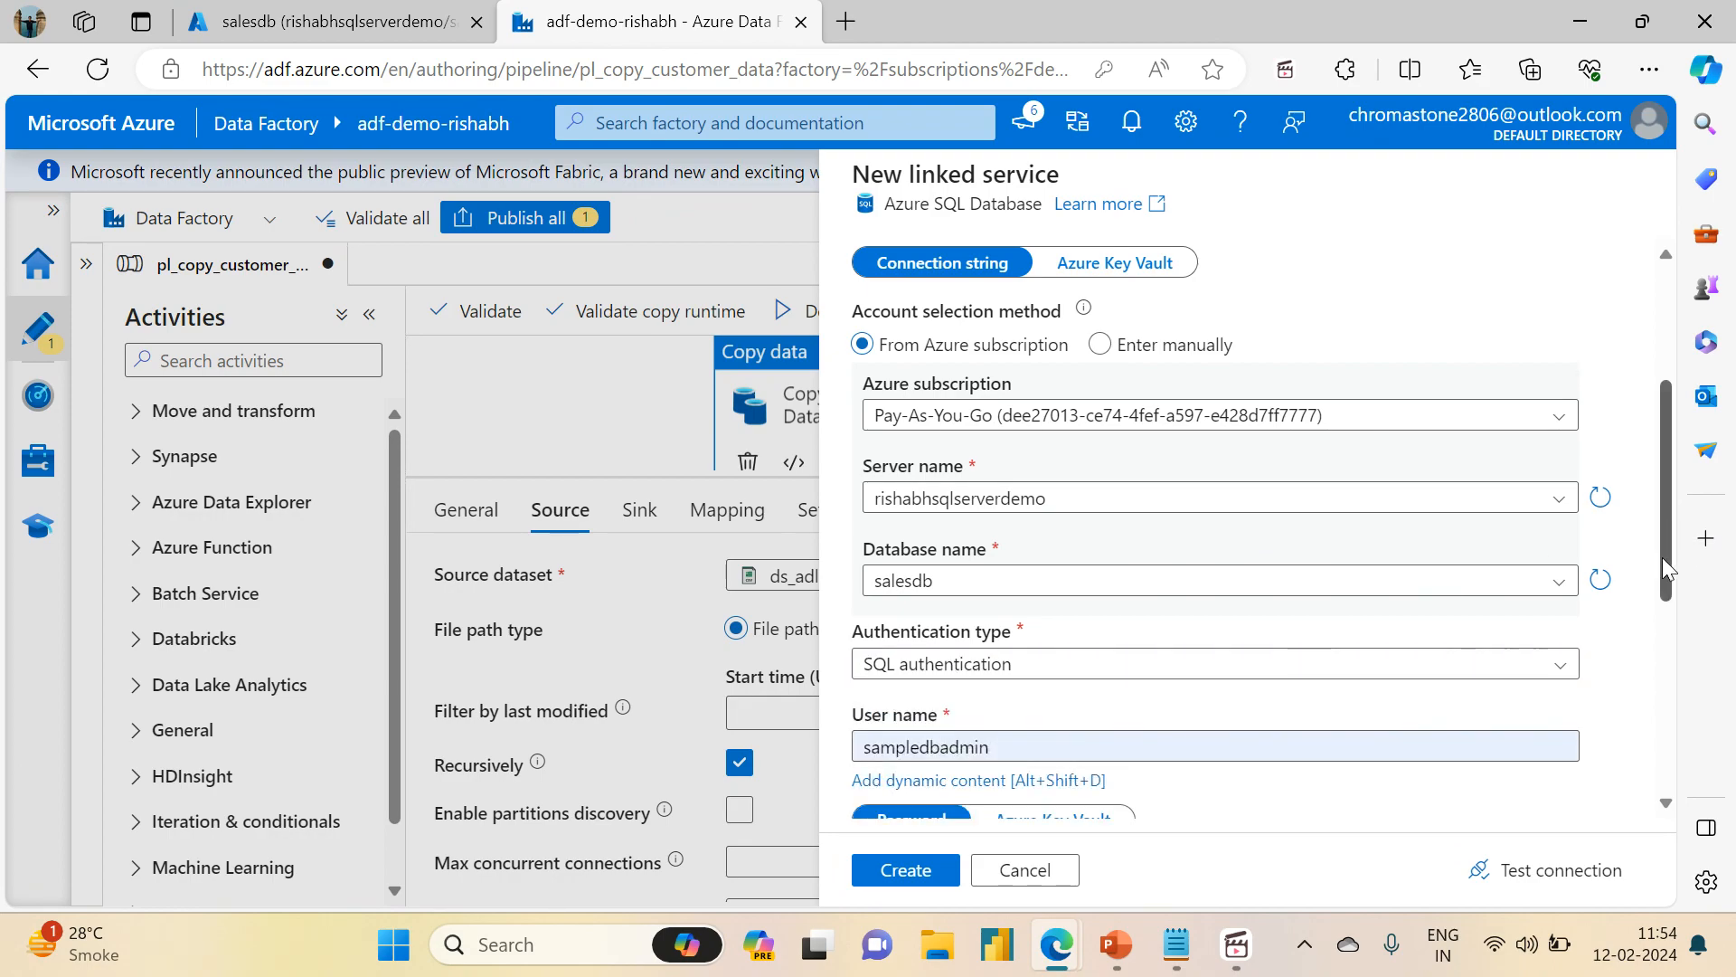
pyautogui.doubleClick(1028, 513)
pyautogui.write('sa')
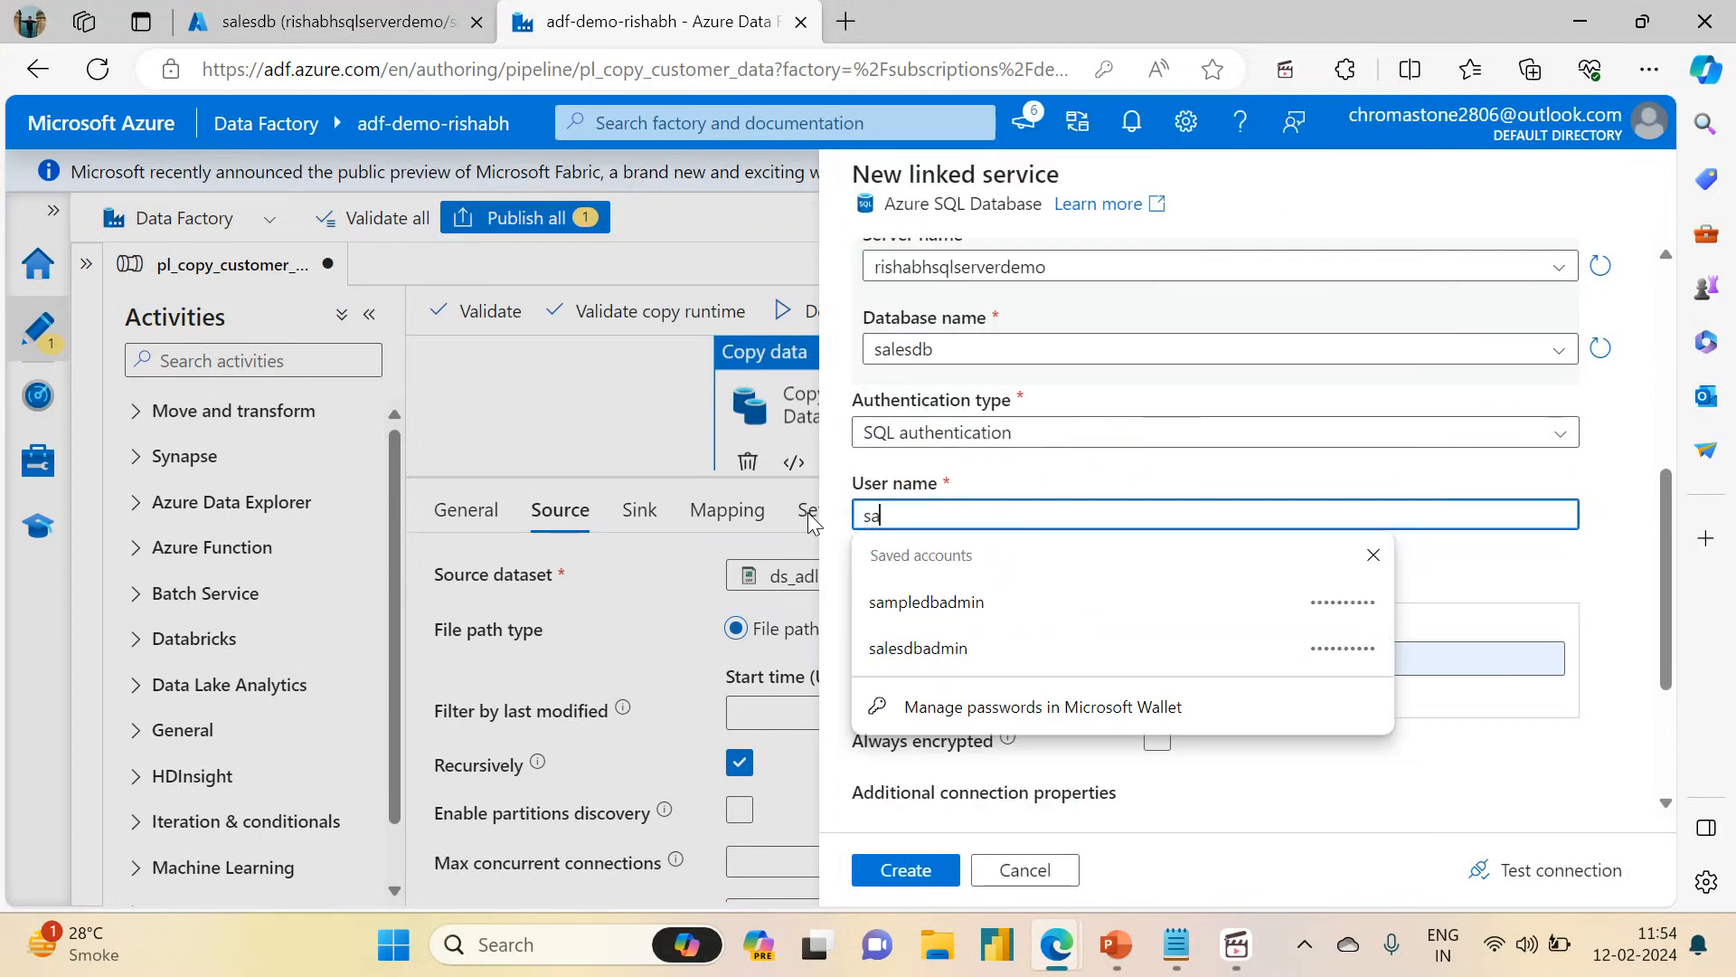
pyautogui.write('lesdbadmin')
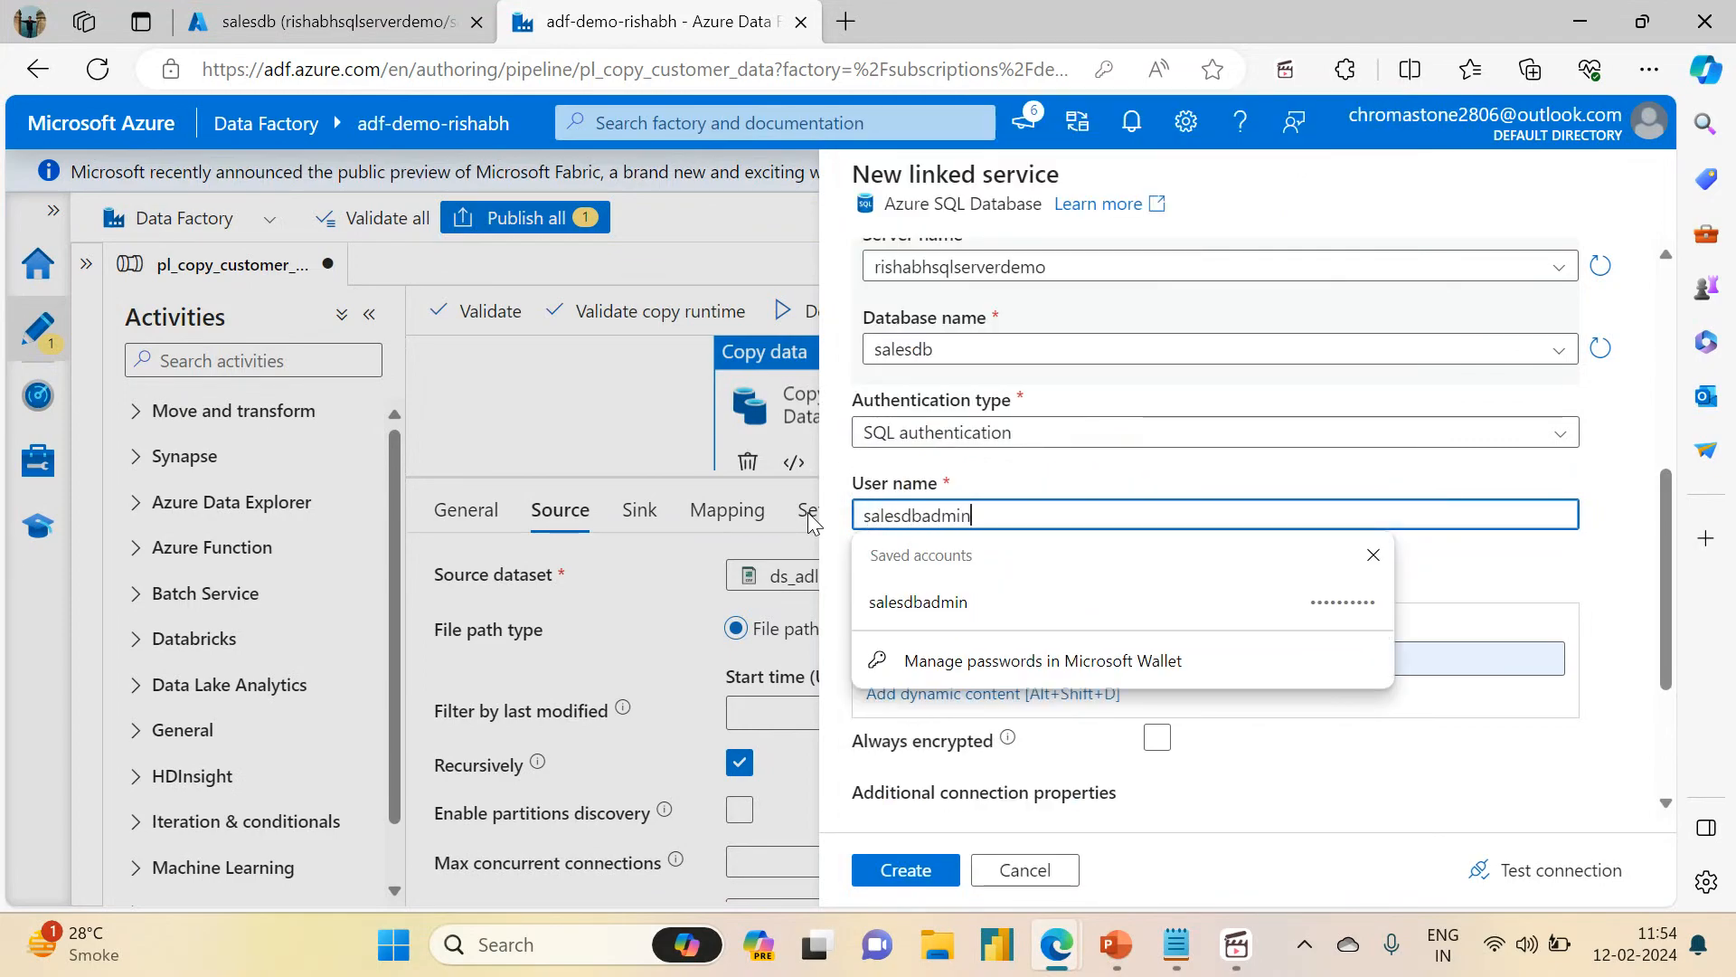
pyautogui.click(1451, 561)
pyautogui.moveTo(1028, 639); pyautogui.dragTo(811, 635)
pyautogui.press('BackSpace')
pyautogui.write('••••••••')
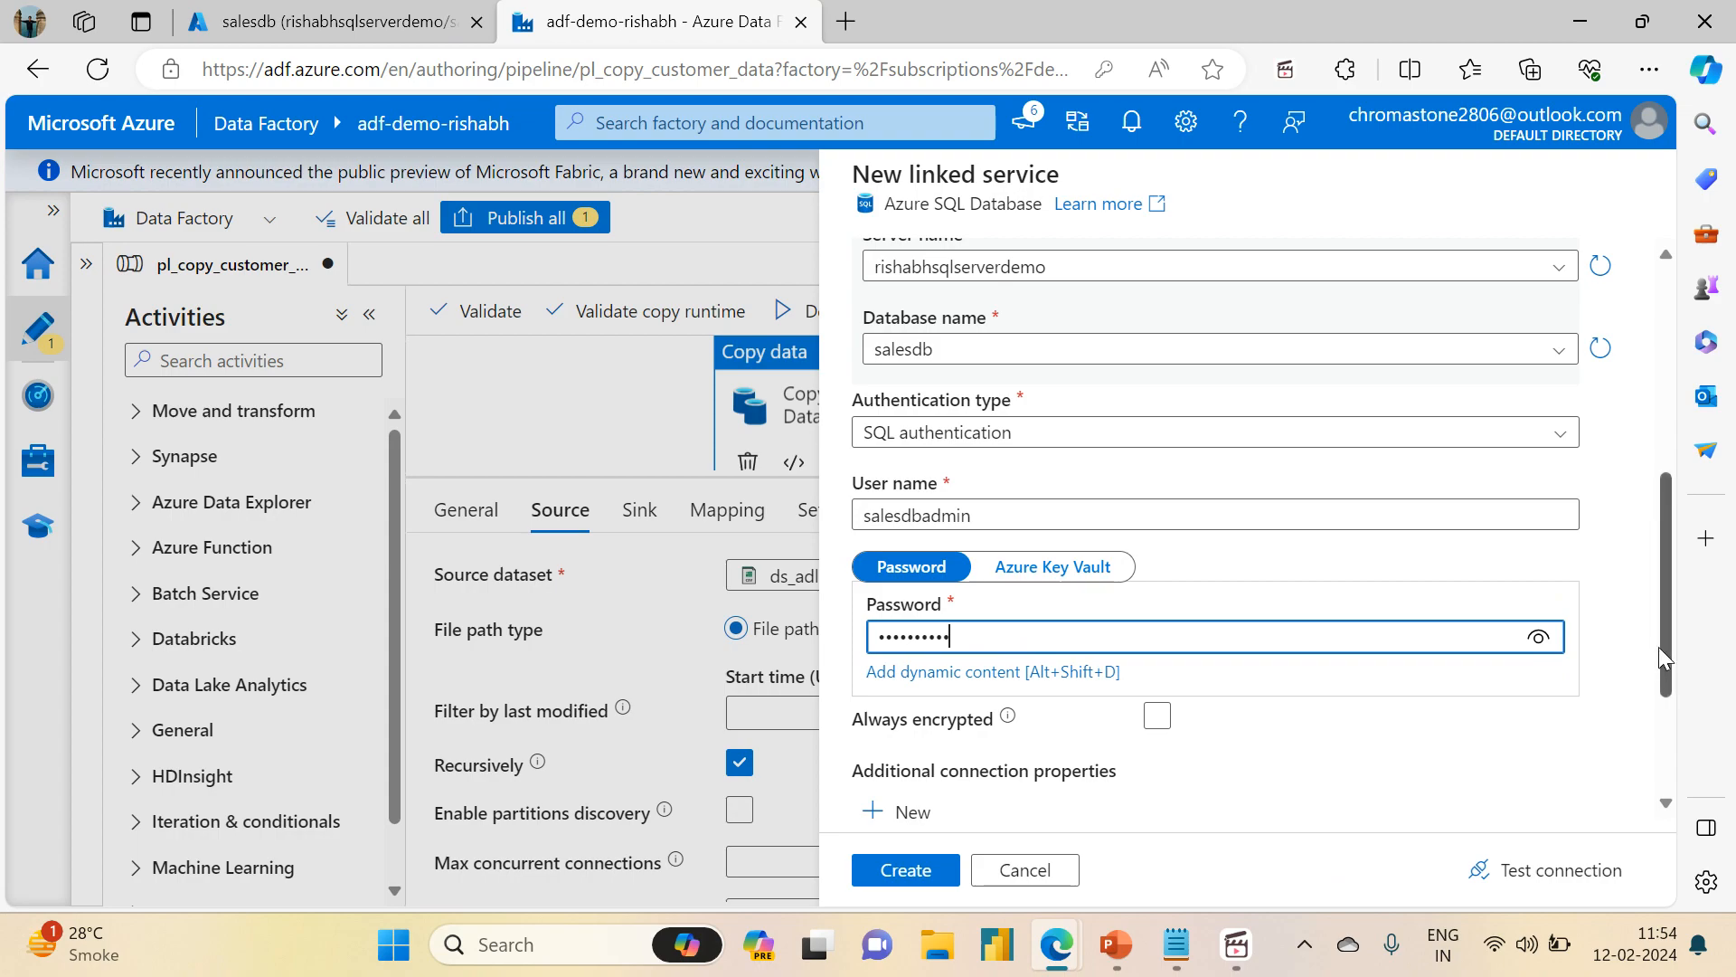
# - Test the linked service's connection and create the linked service
pyautogui.moveTo(1658, 638); pyautogui.dragTo(1667, 764)
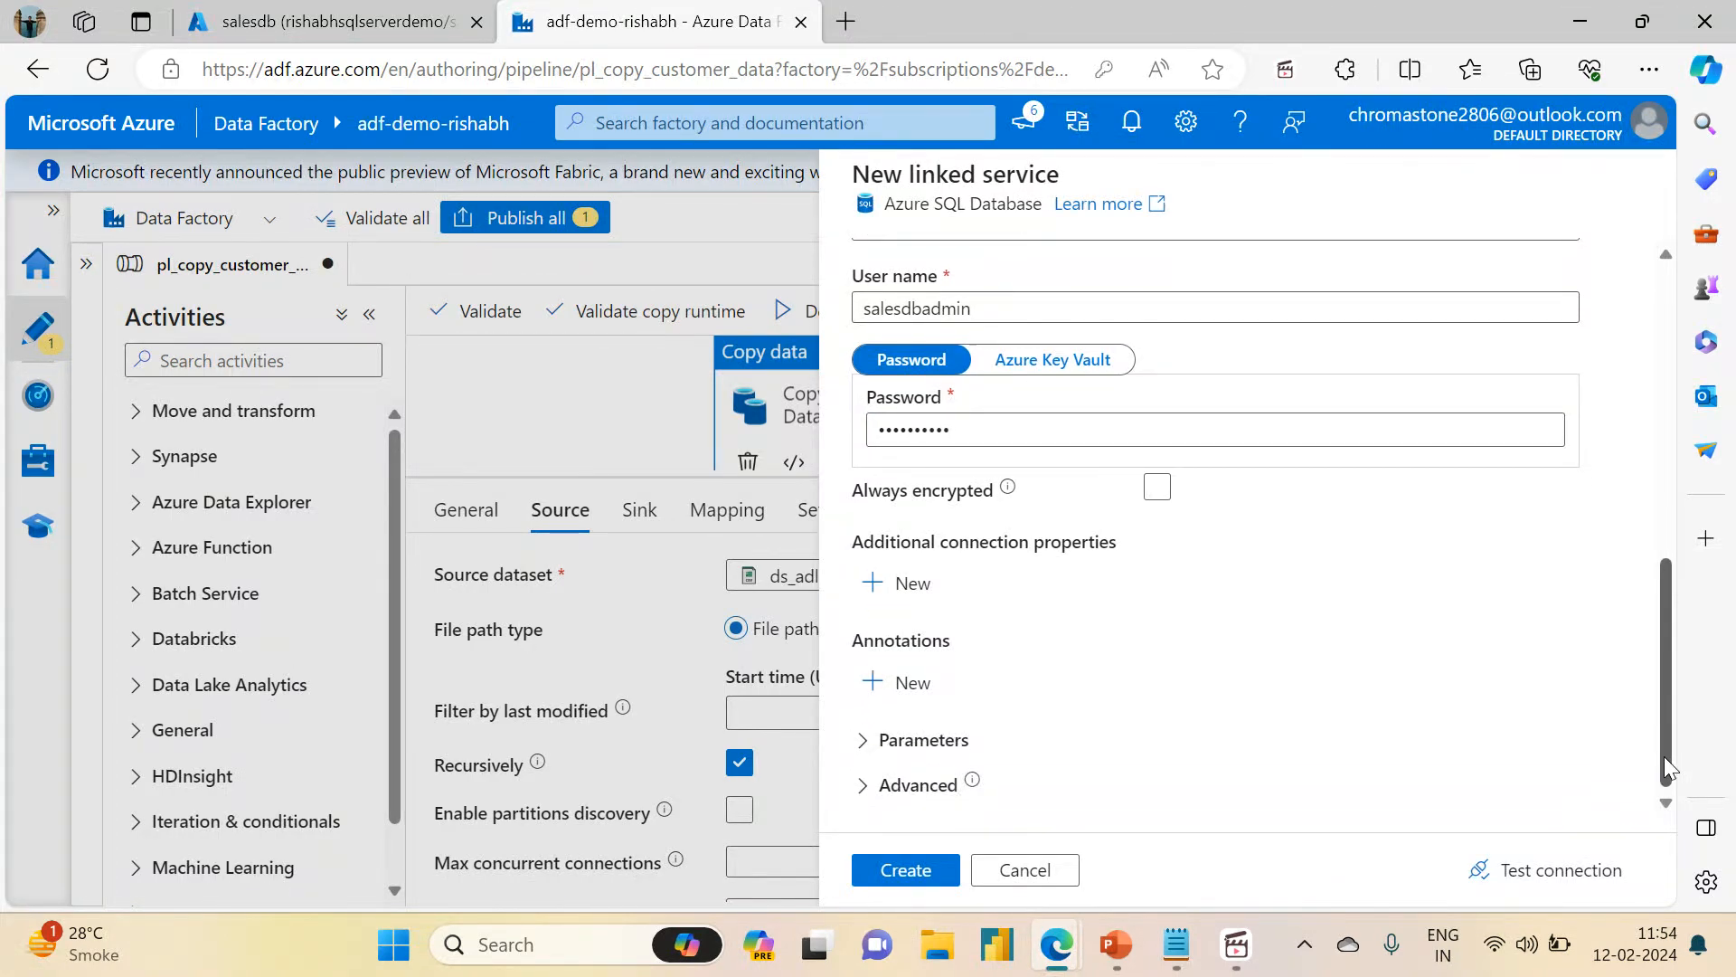
pyautogui.click(1525, 885)
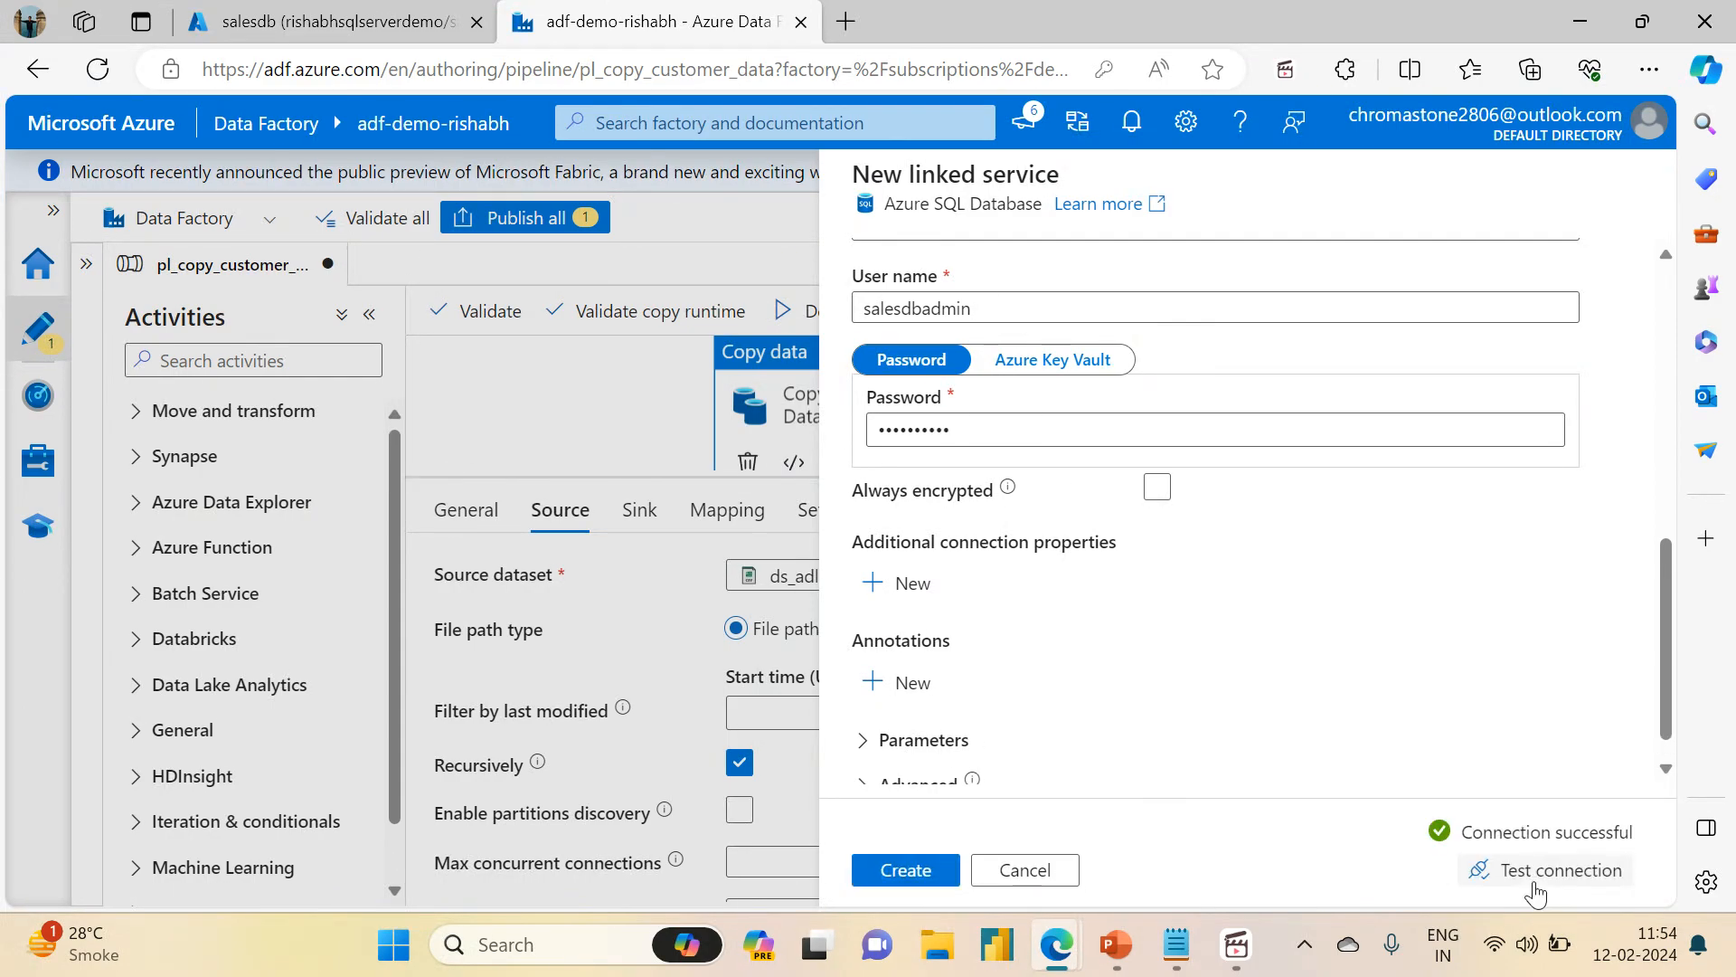
pyautogui.click(907, 871)
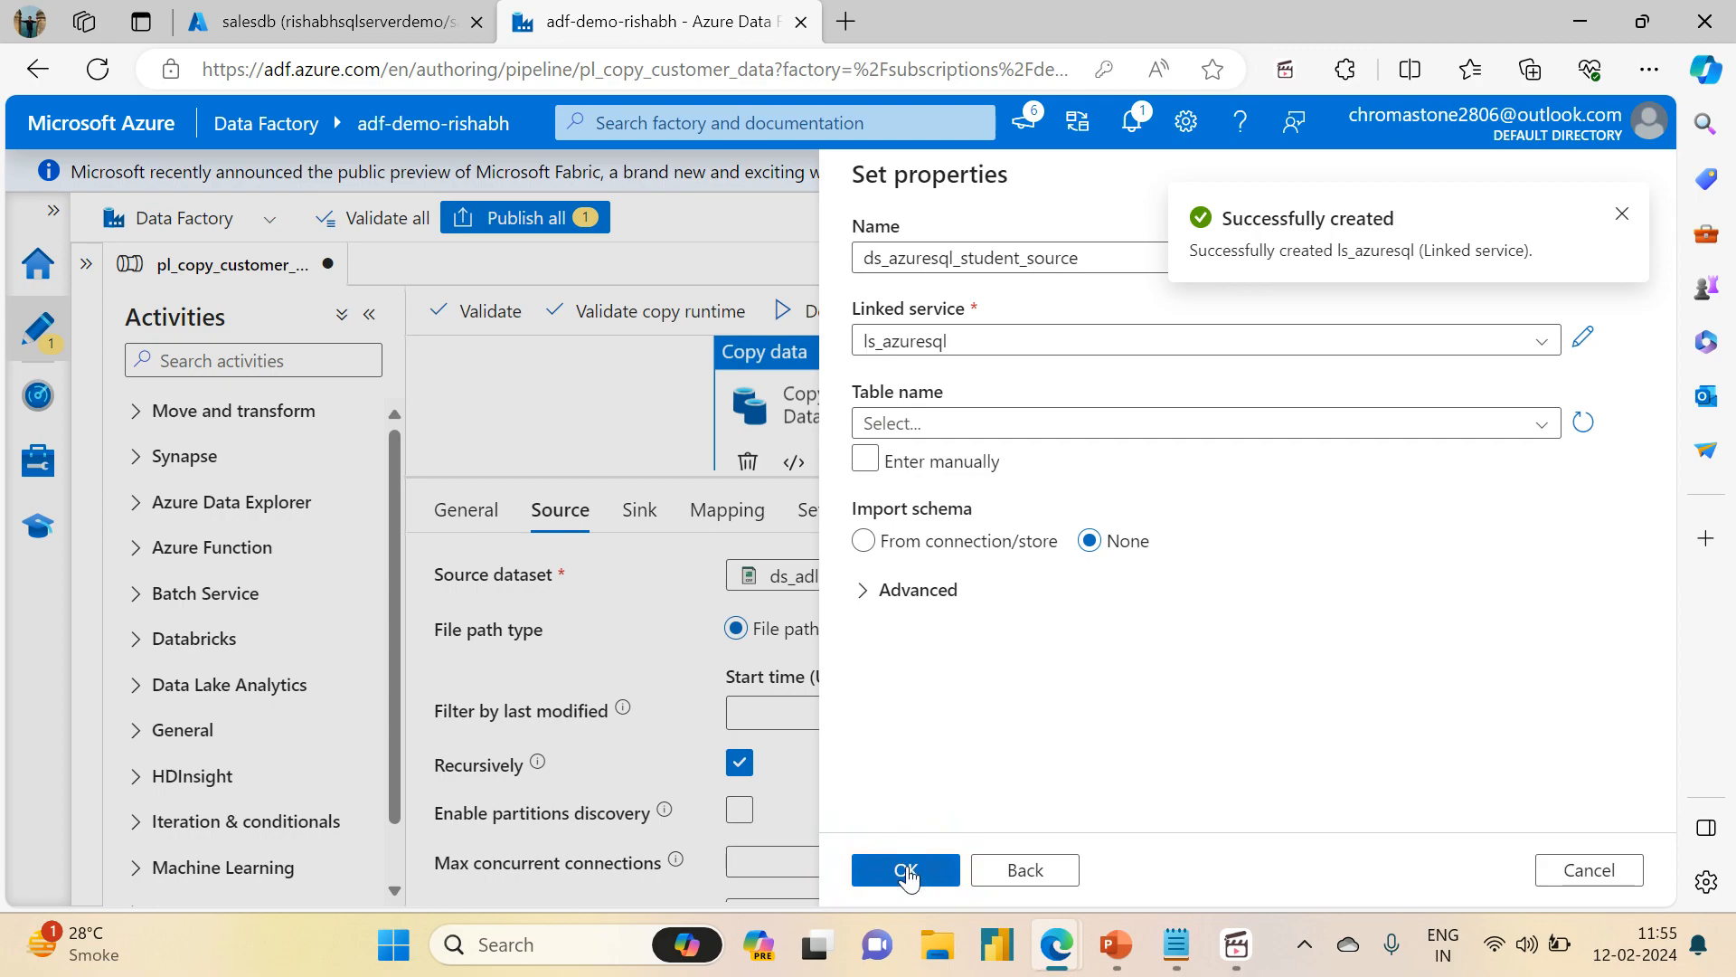
# - Choose the dbo.student_source table for the source dataset and save its properties
pyautogui.click(954, 431)
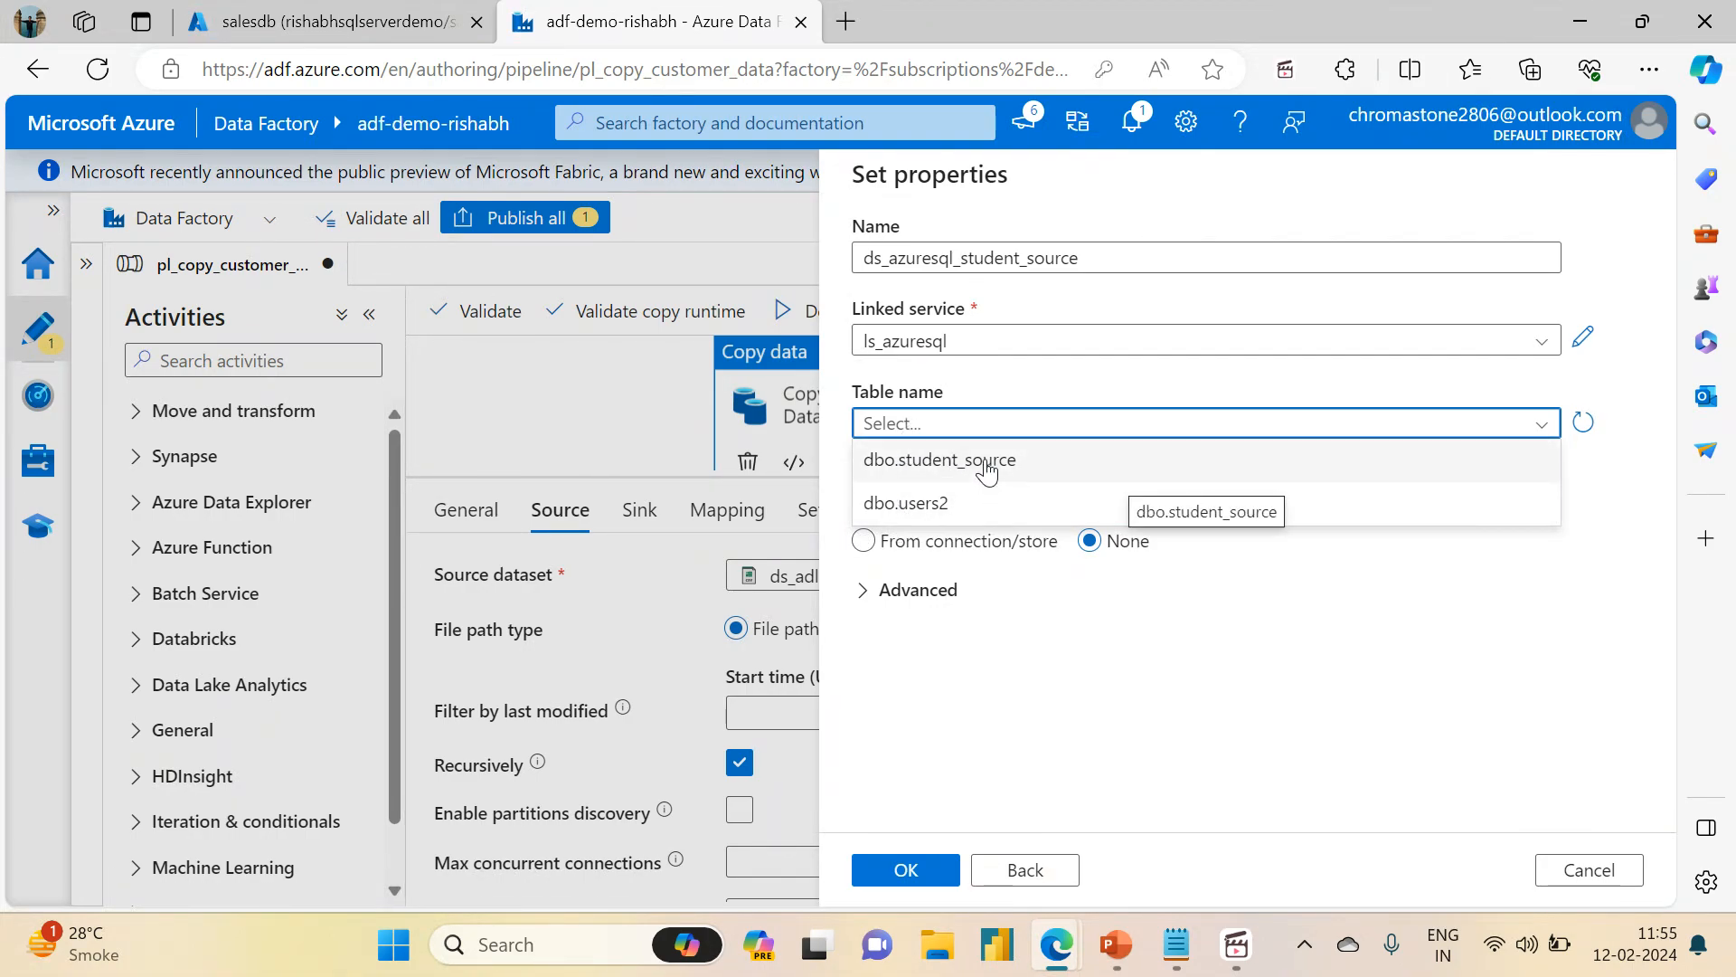
pyautogui.click(986, 467)
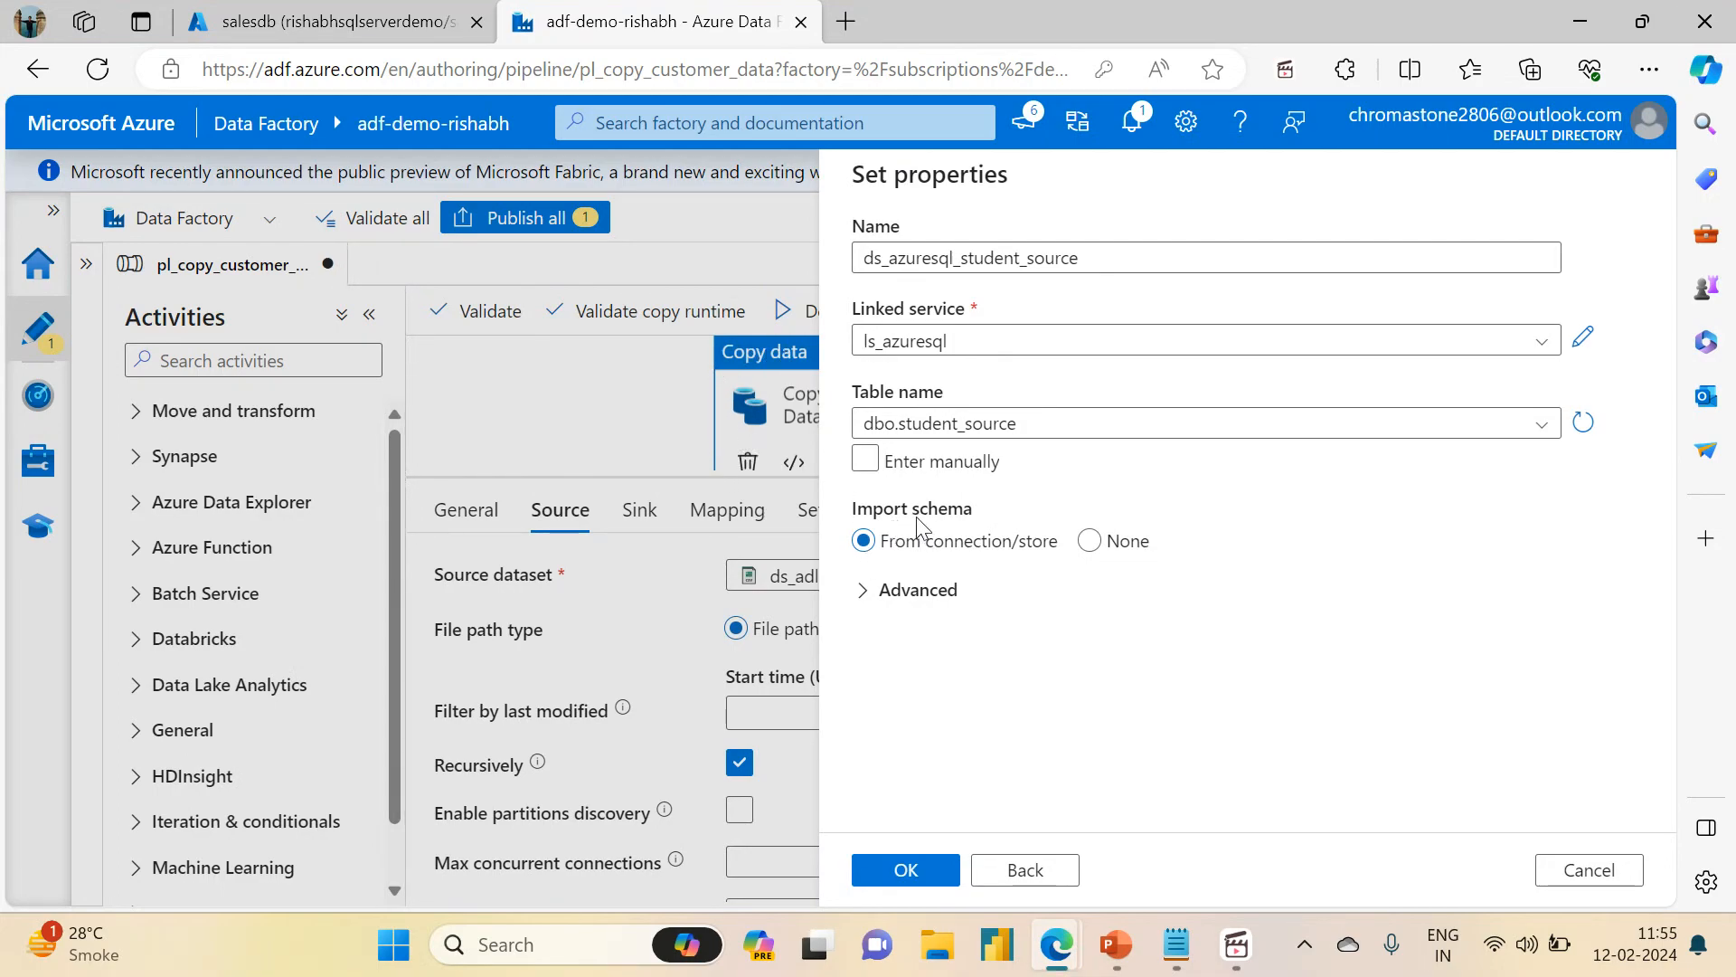
pyautogui.click(907, 870)
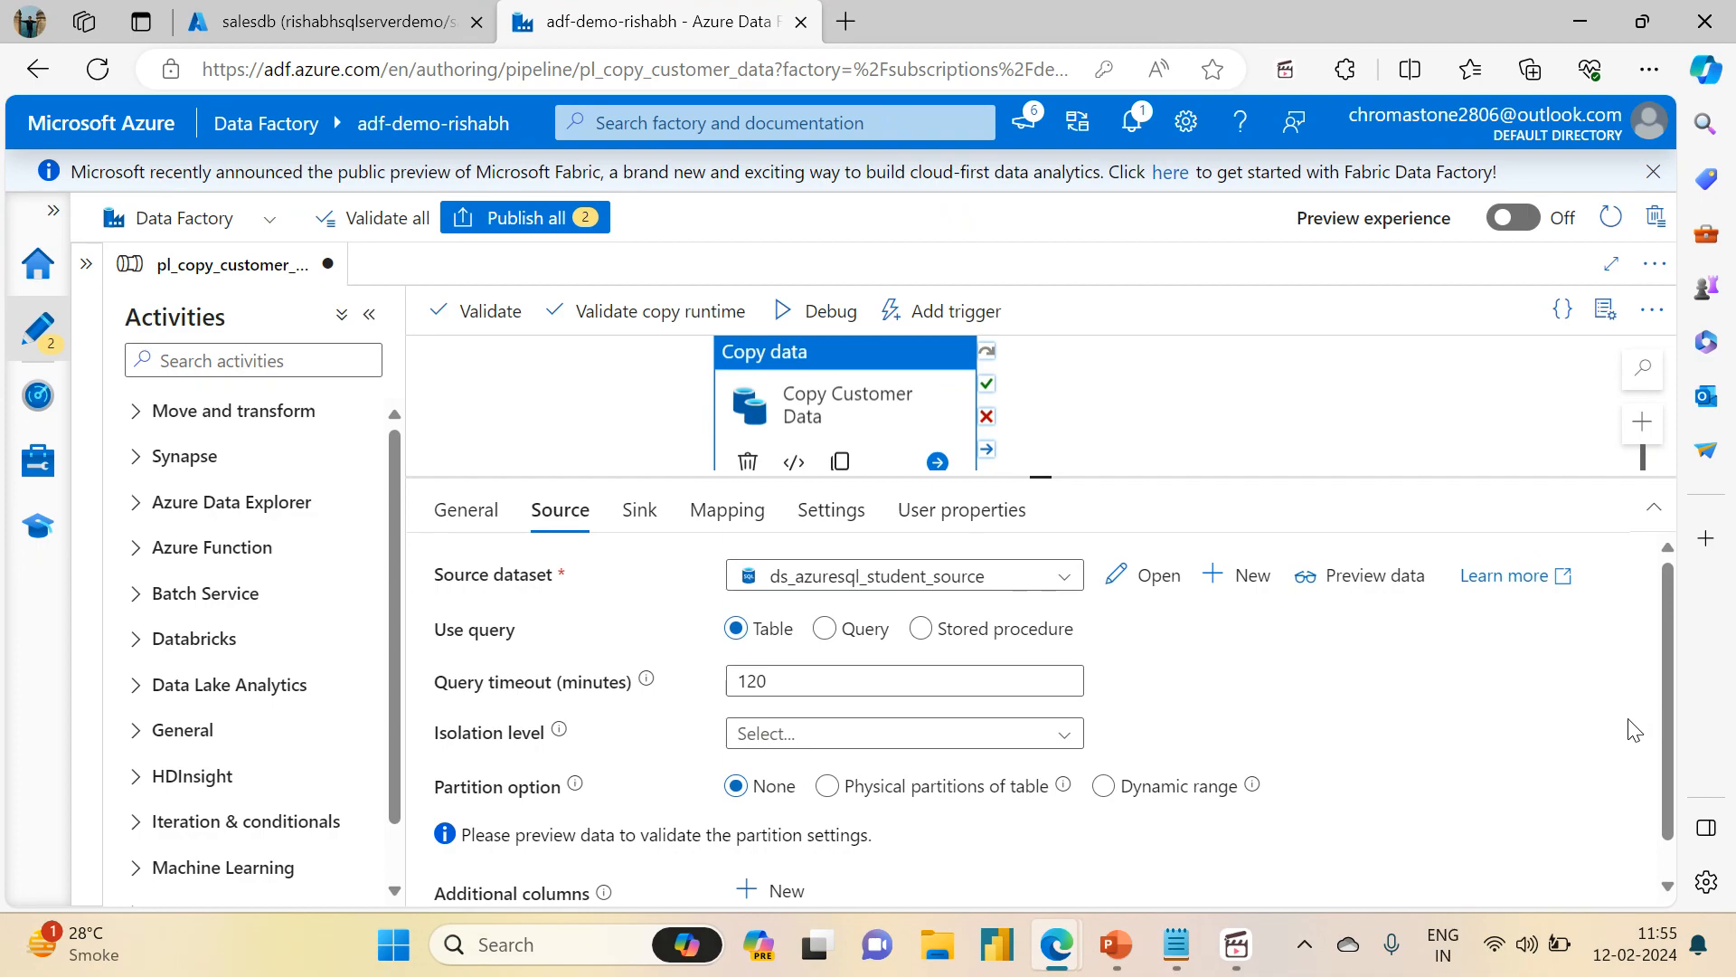
pyautogui.moveTo(1671, 831); pyautogui.dragTo(1673, 785)
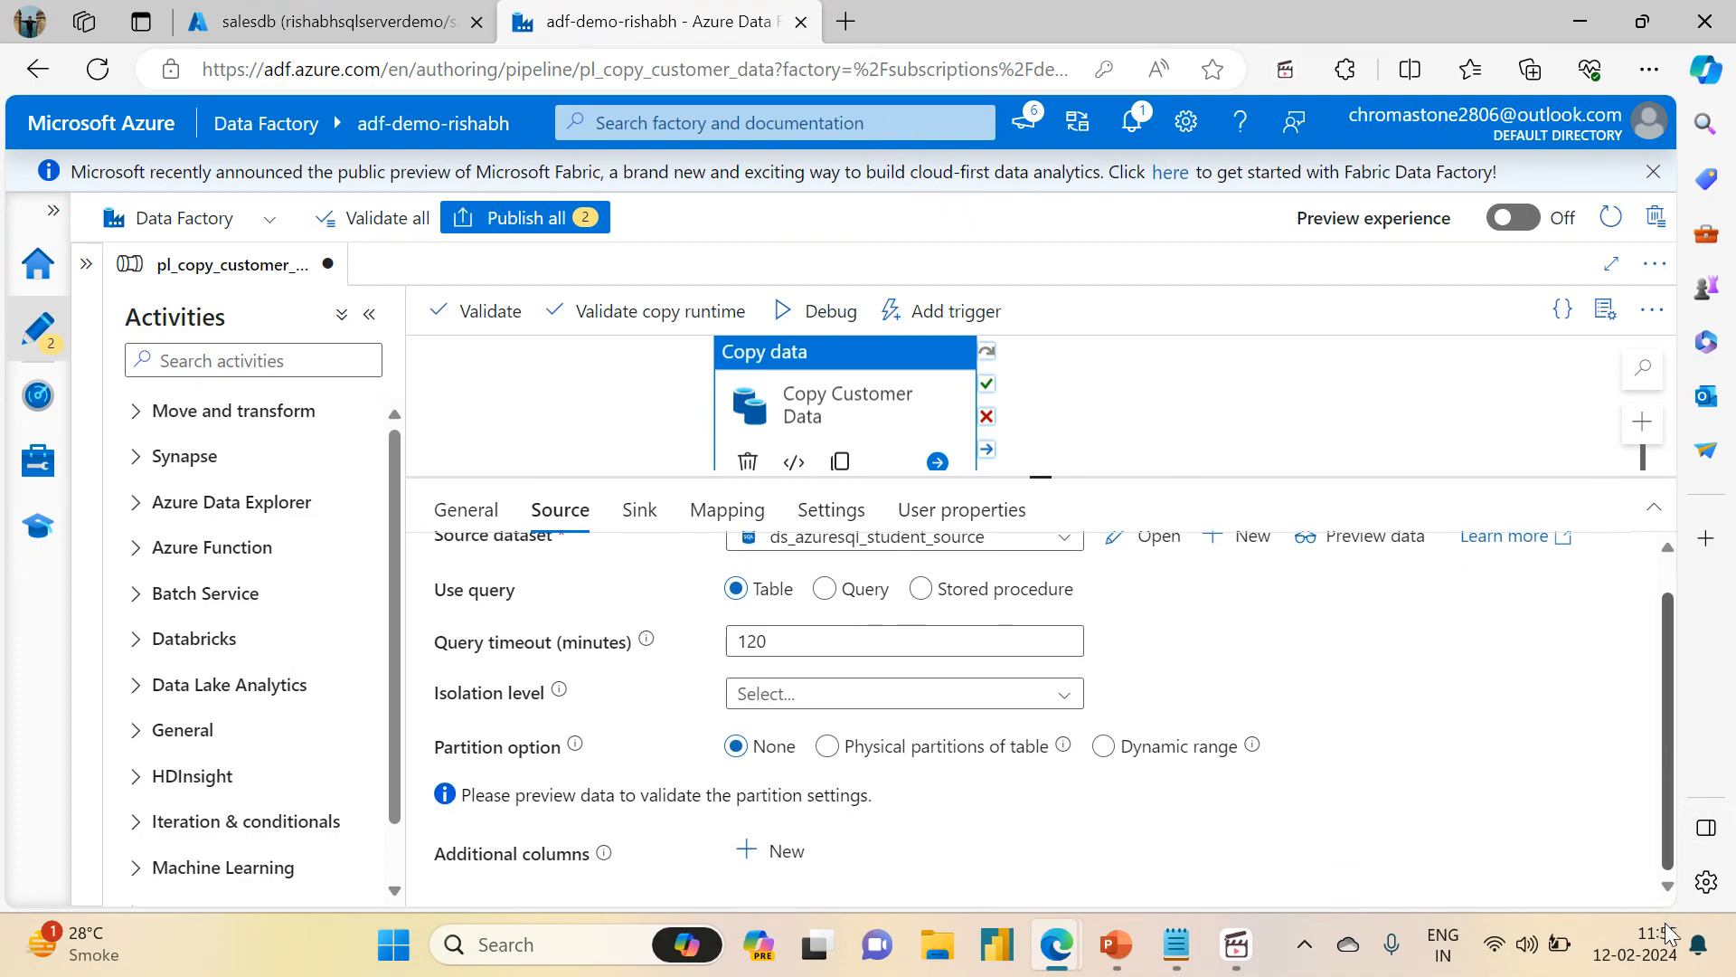
# - Start a new sink dataset for the copy activity using Azure SQL Database
pyautogui.click(642, 511)
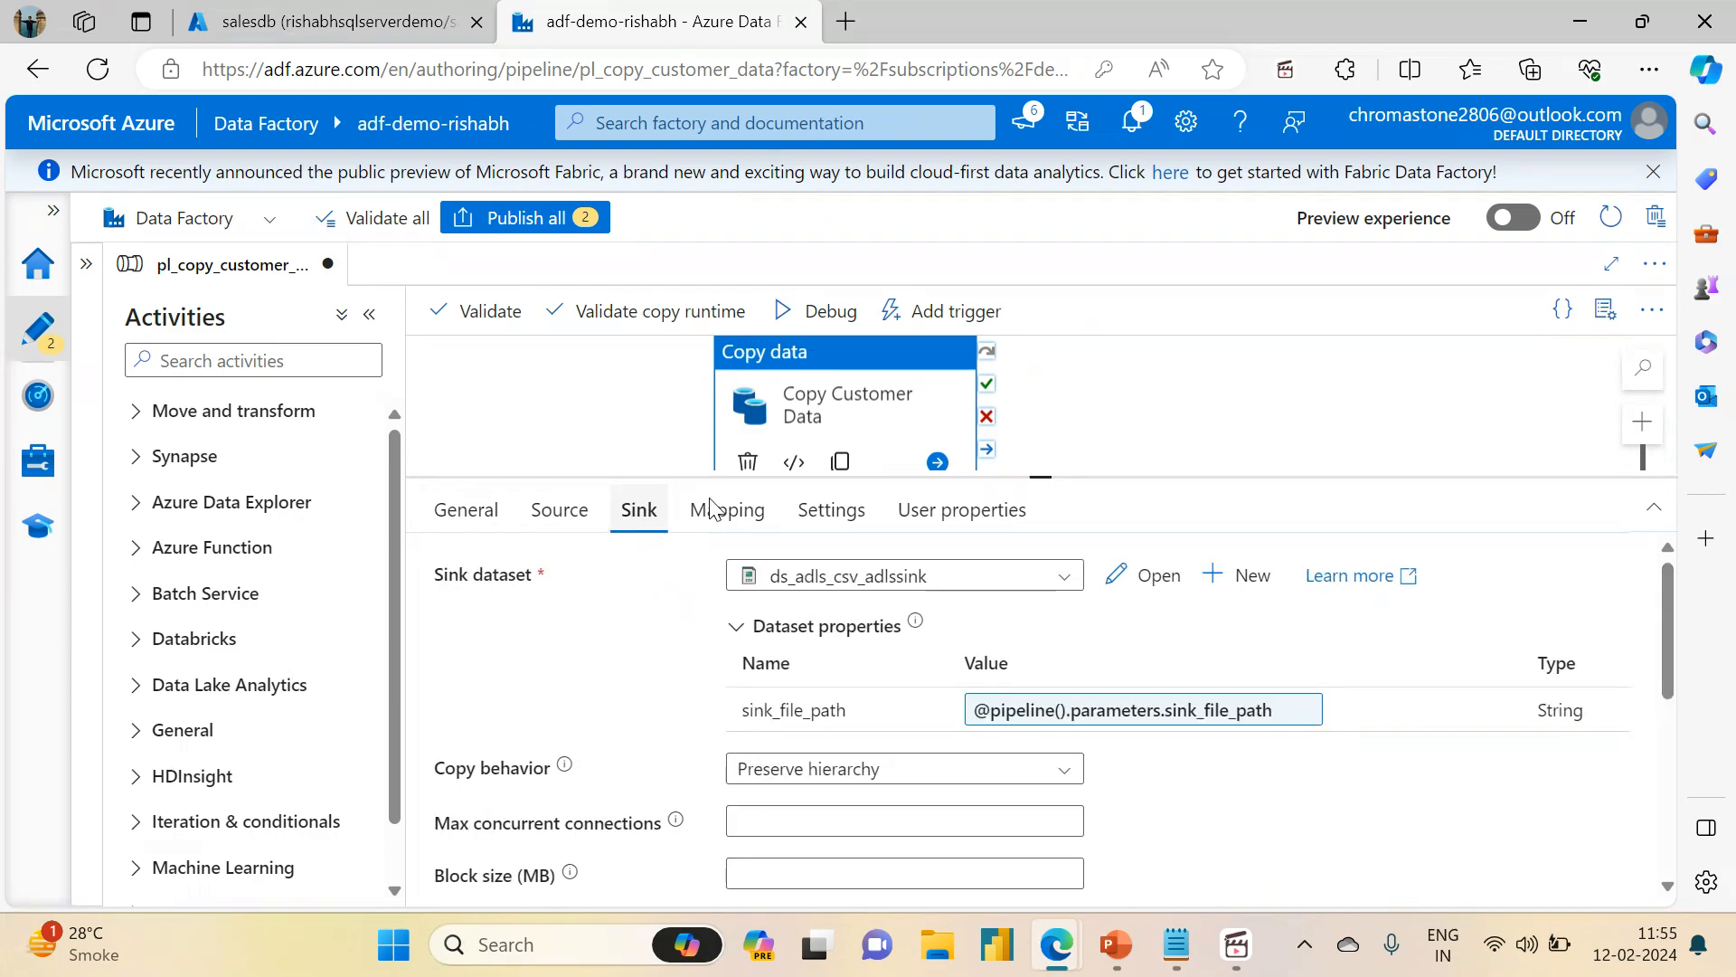
pyautogui.click(1207, 581)
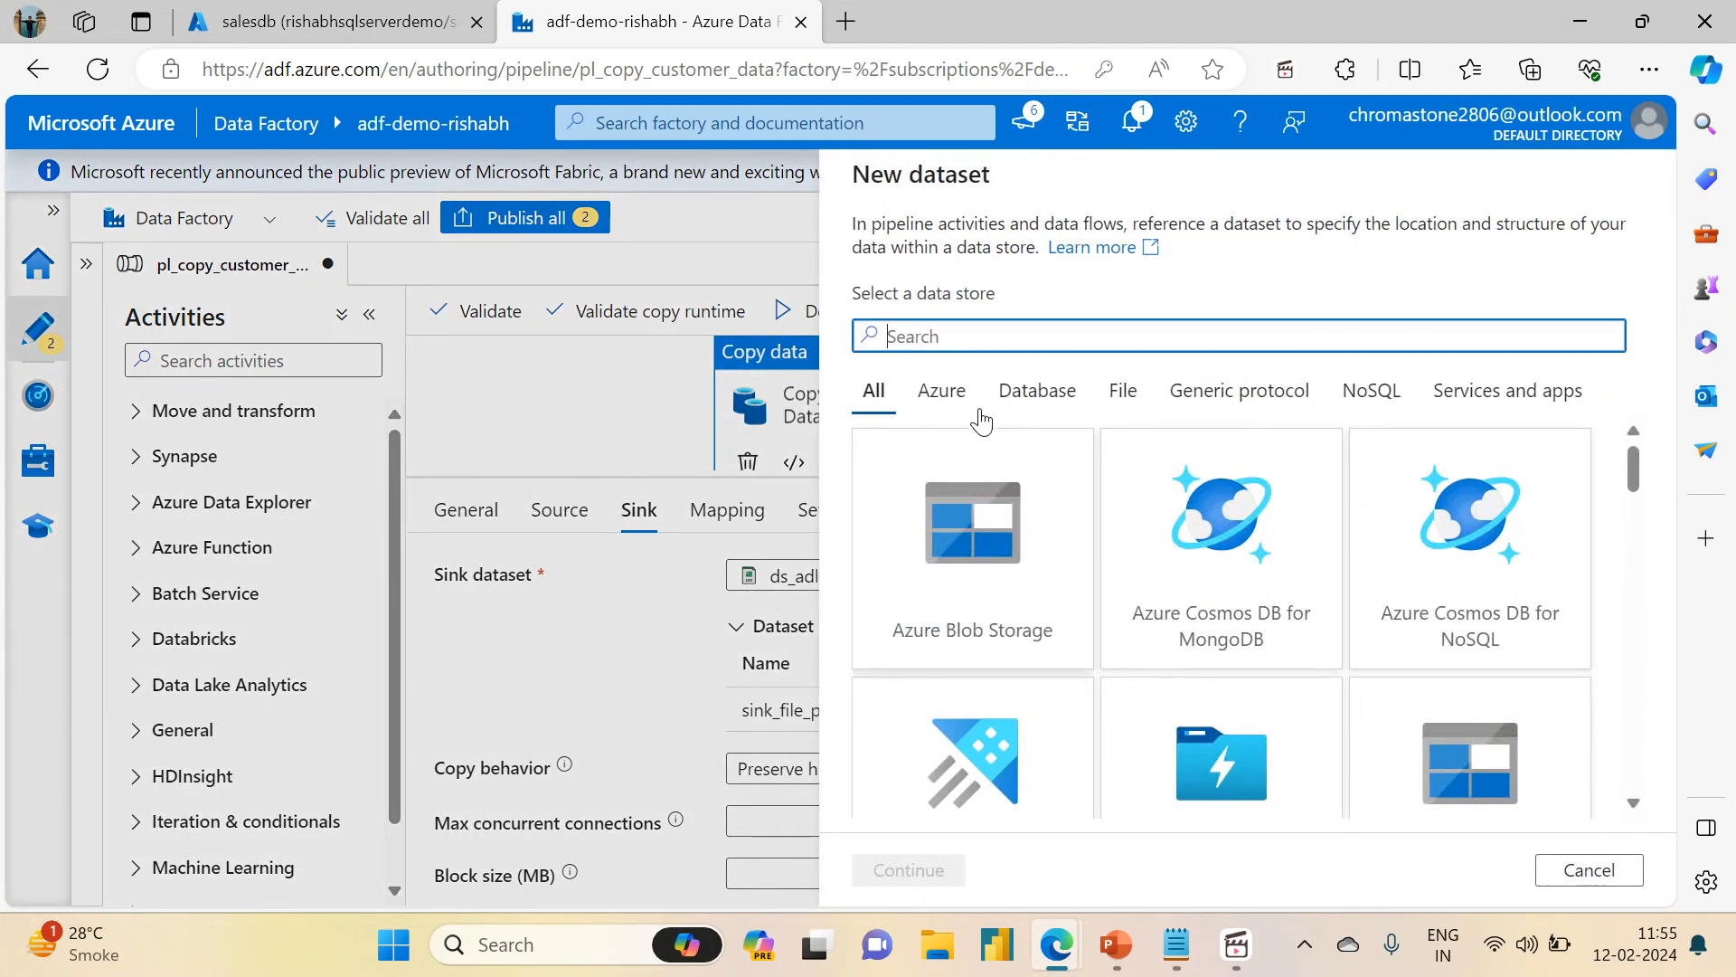
pyautogui.click(967, 407)
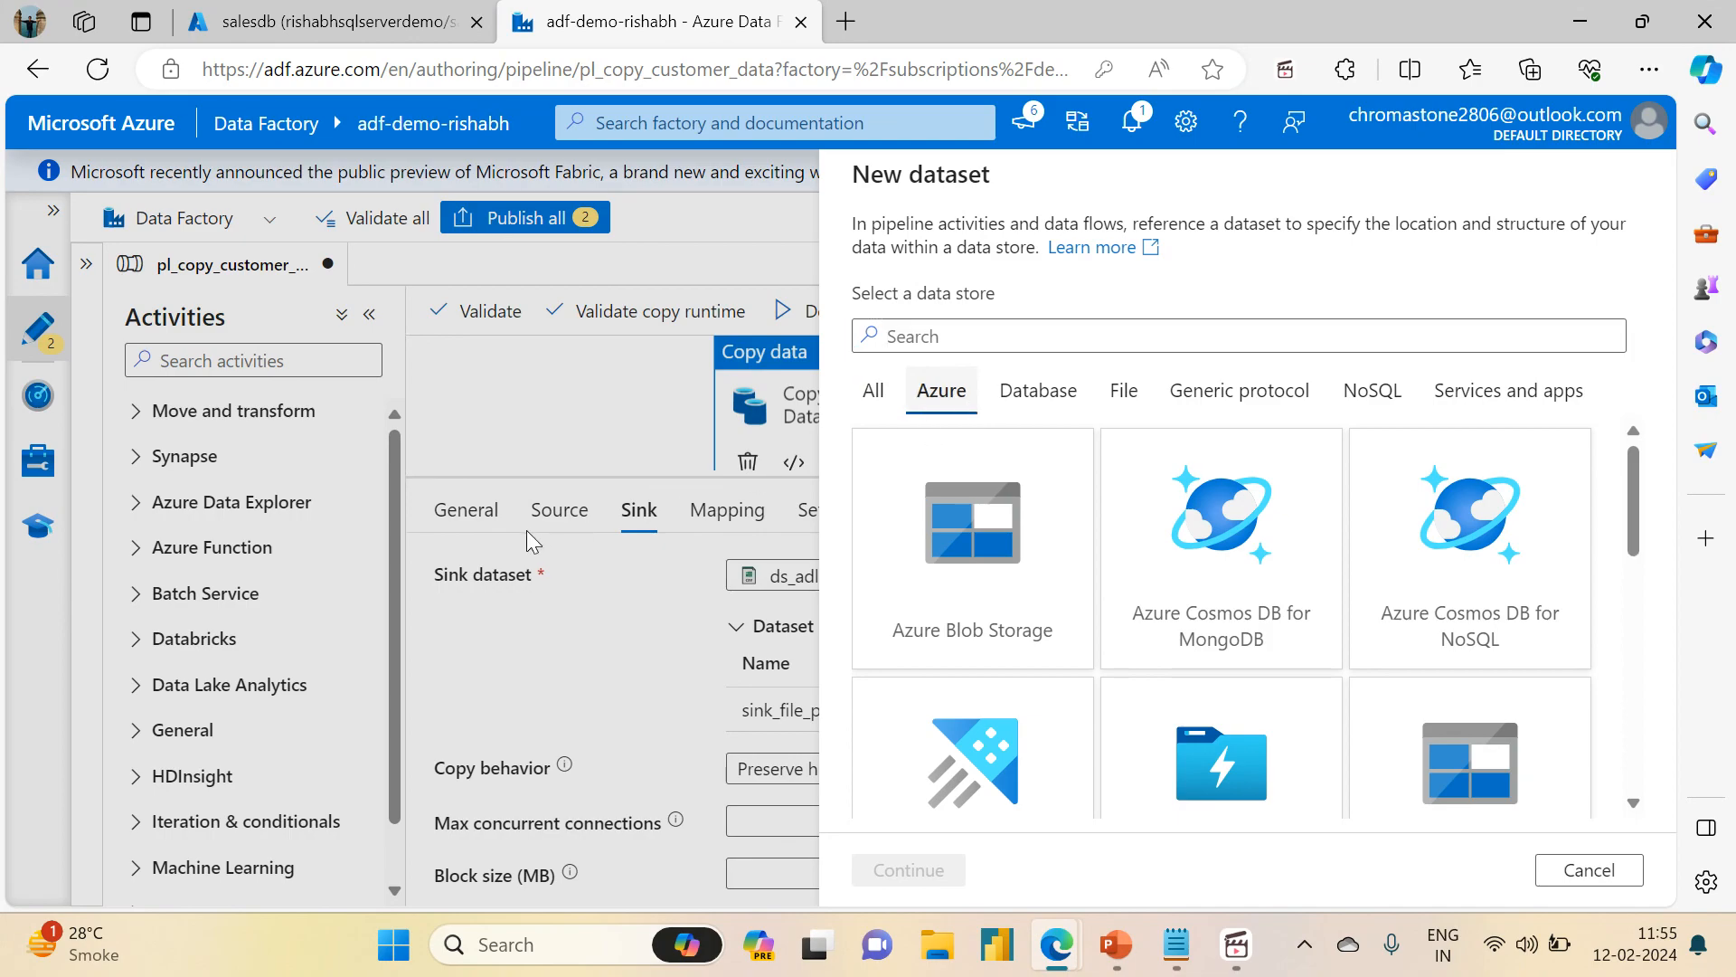
pyautogui.moveTo(1638, 555); pyautogui.dragTo(1617, 733)
pyautogui.click(1208, 622)
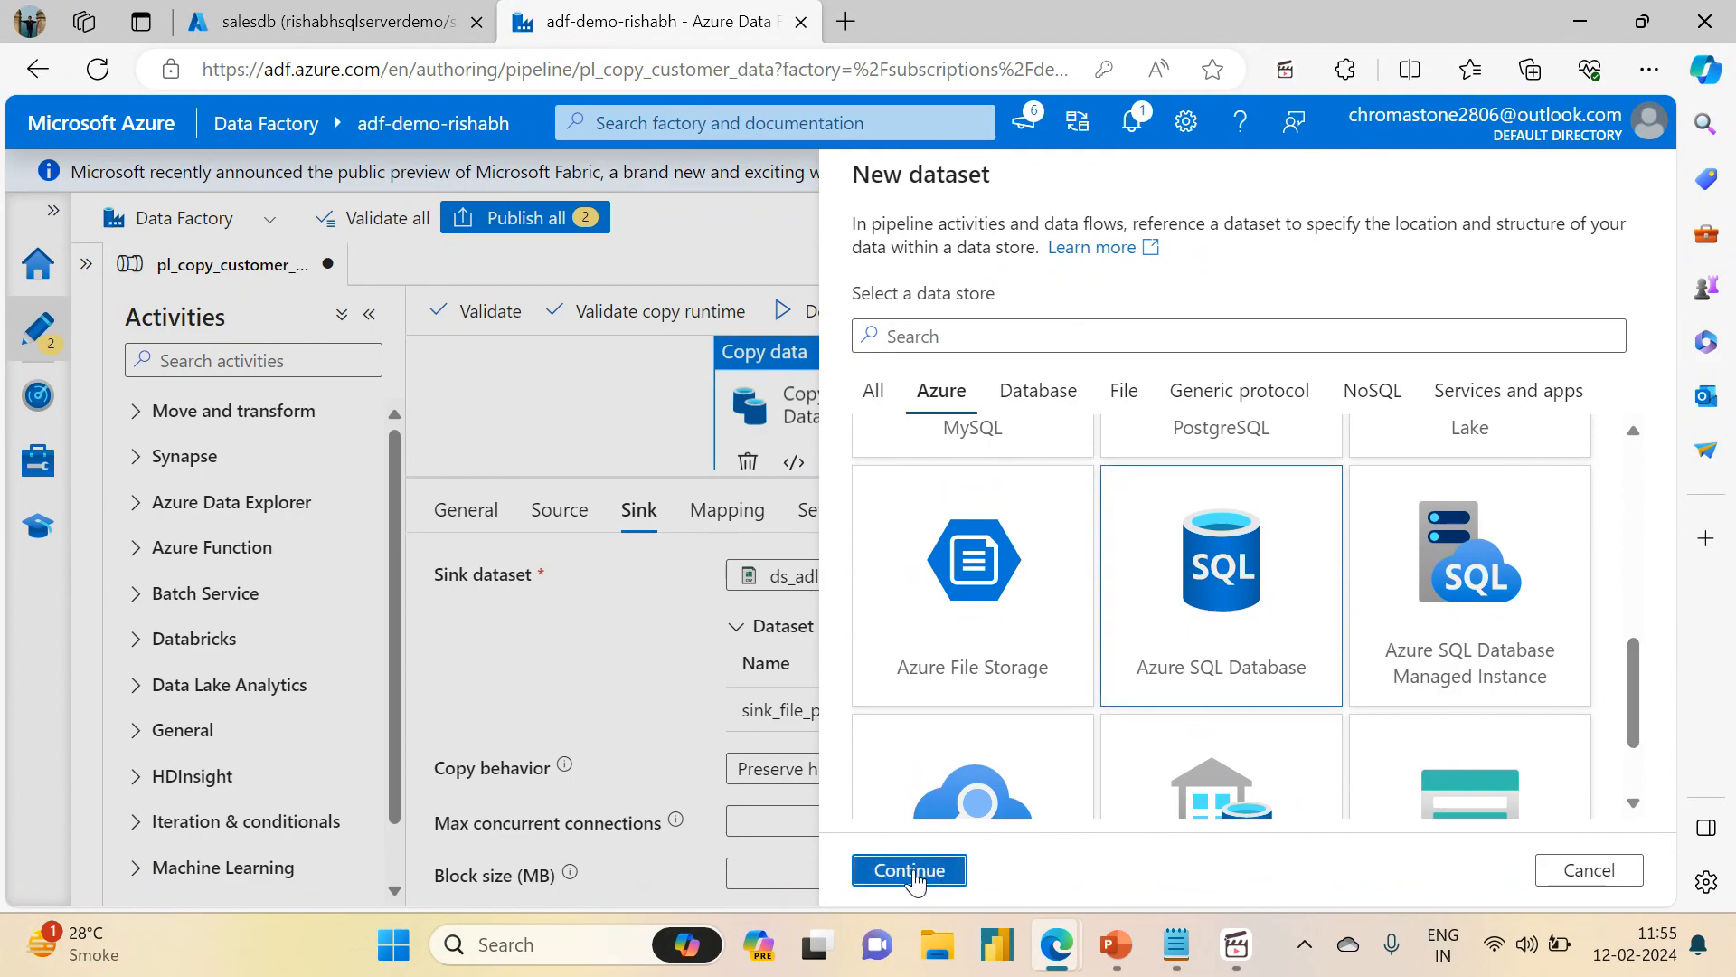
pyautogui.click(909, 870)
# - Name the sink dataset ds_azuresql_sink_table and assign it the ls_azuresql linked service
pyautogui.doubleClick(1035, 252)
pyautogui.write('ds_azure')
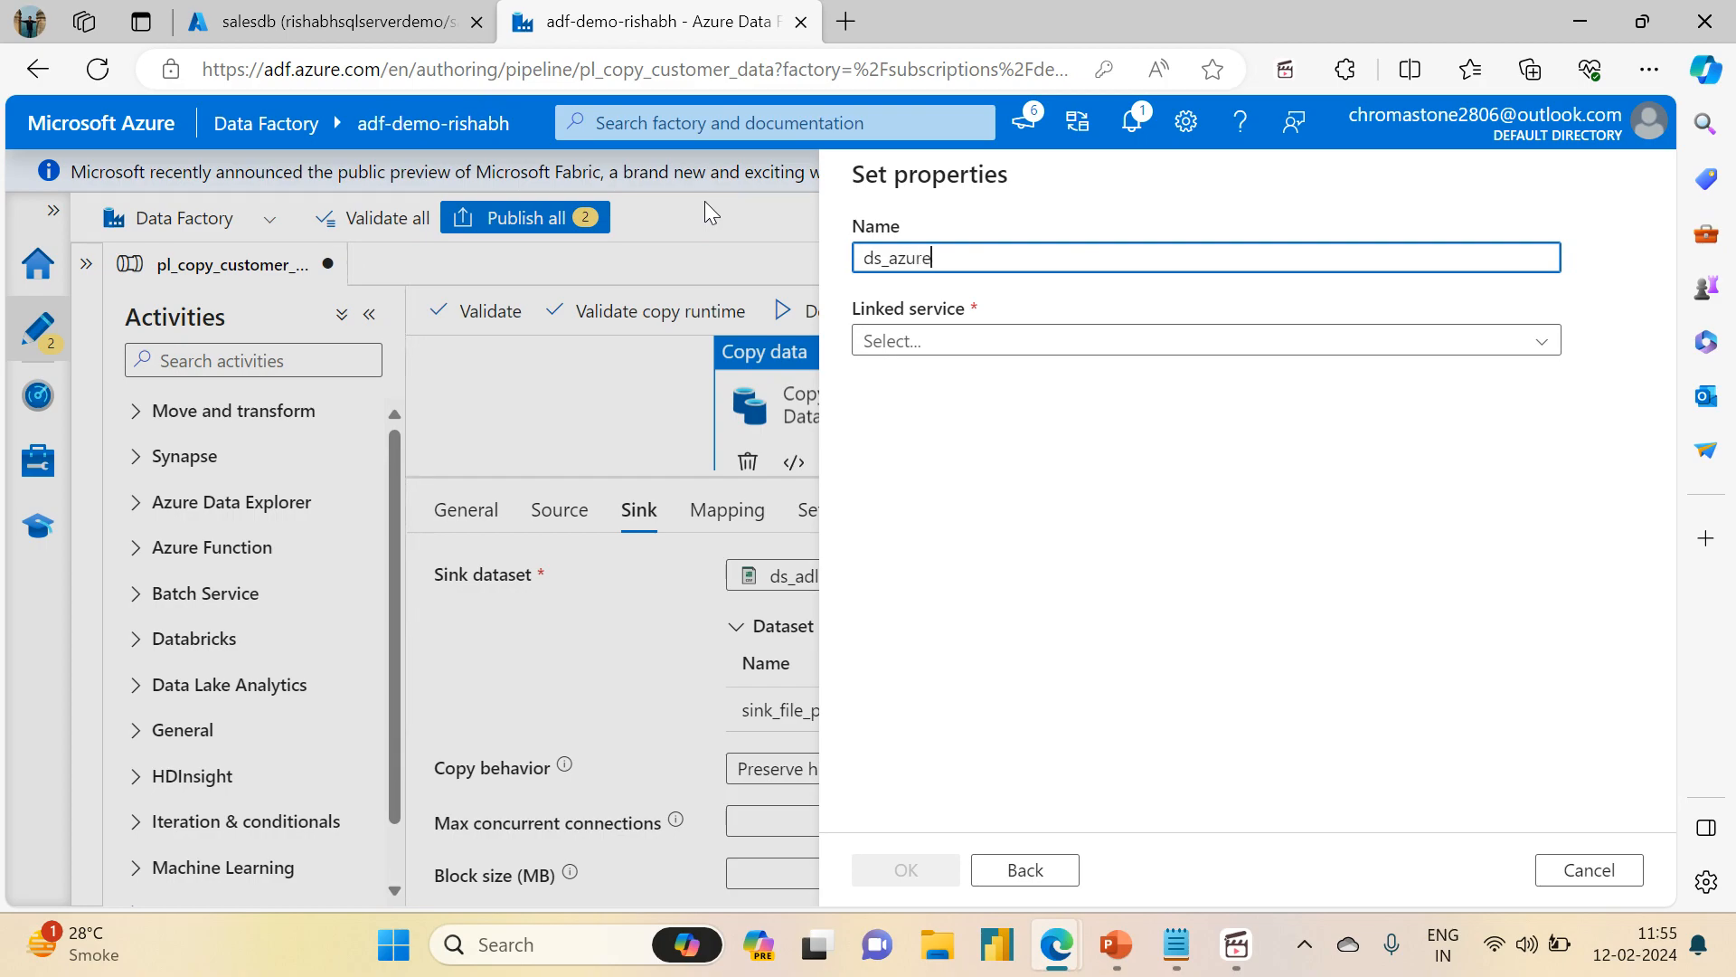
pyautogui.write('sql_sink_table')
pyautogui.click(896, 341)
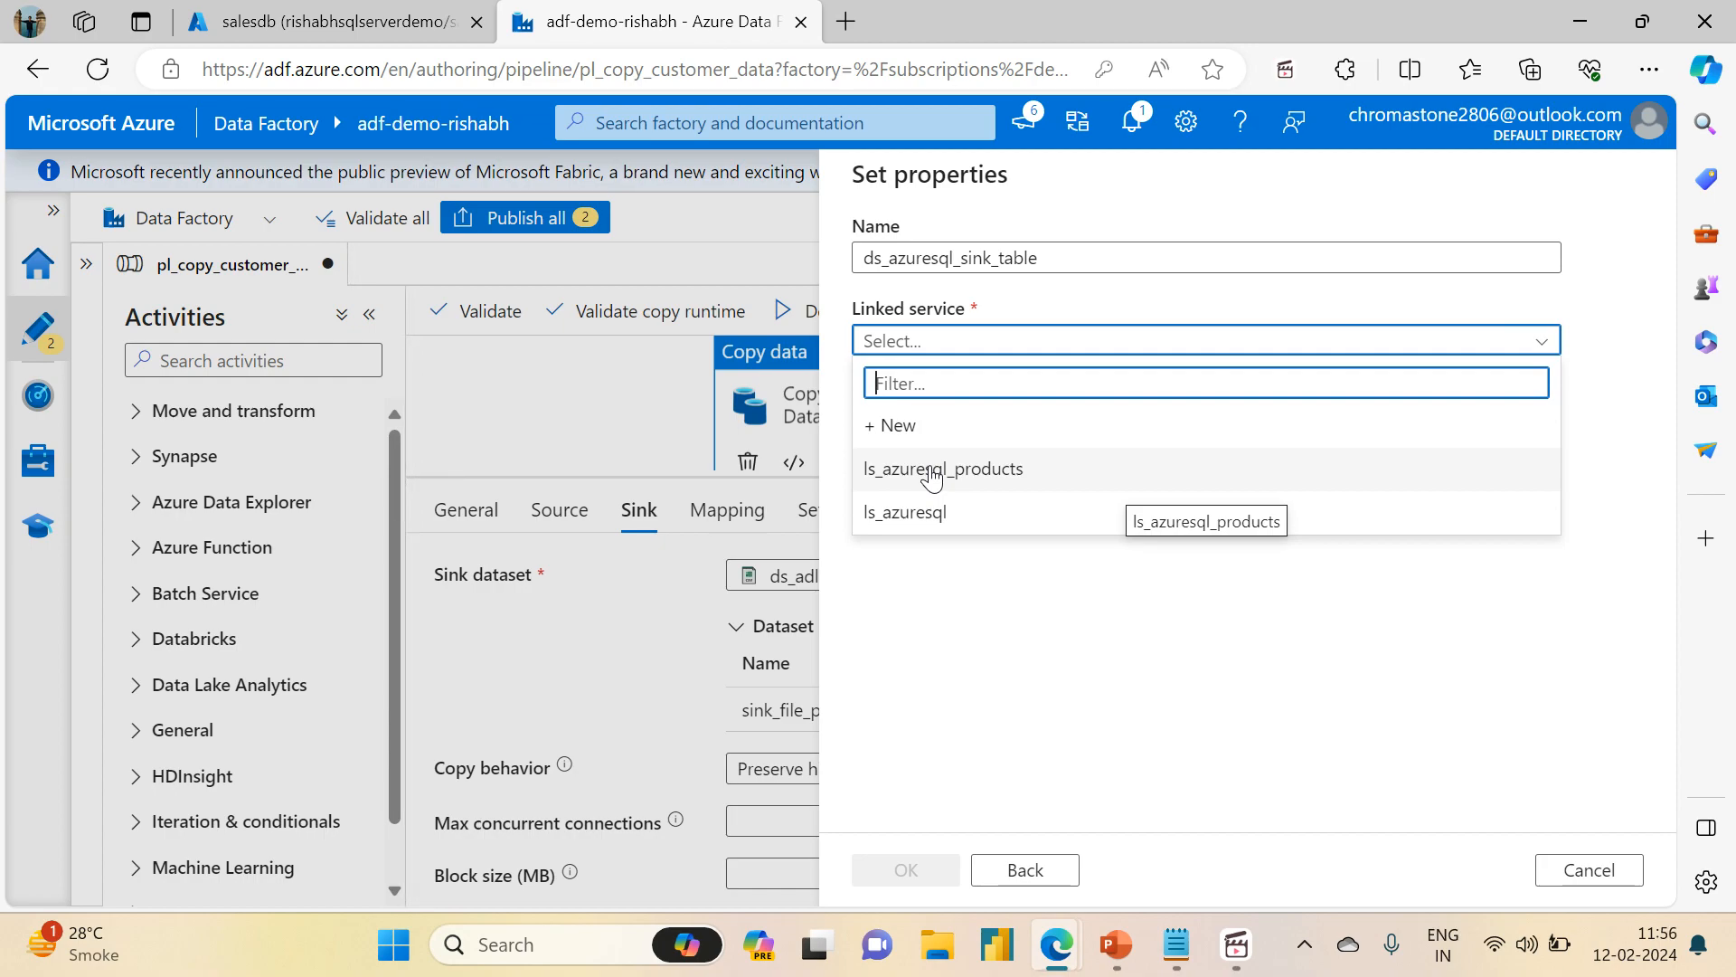
pyautogui.click(929, 525)
# - Choose the dbo.users2 table for the sink dataset and save its properties
pyautogui.moveTo(926, 523); pyautogui.dragTo(960, 421)
pyautogui.click(960, 421)
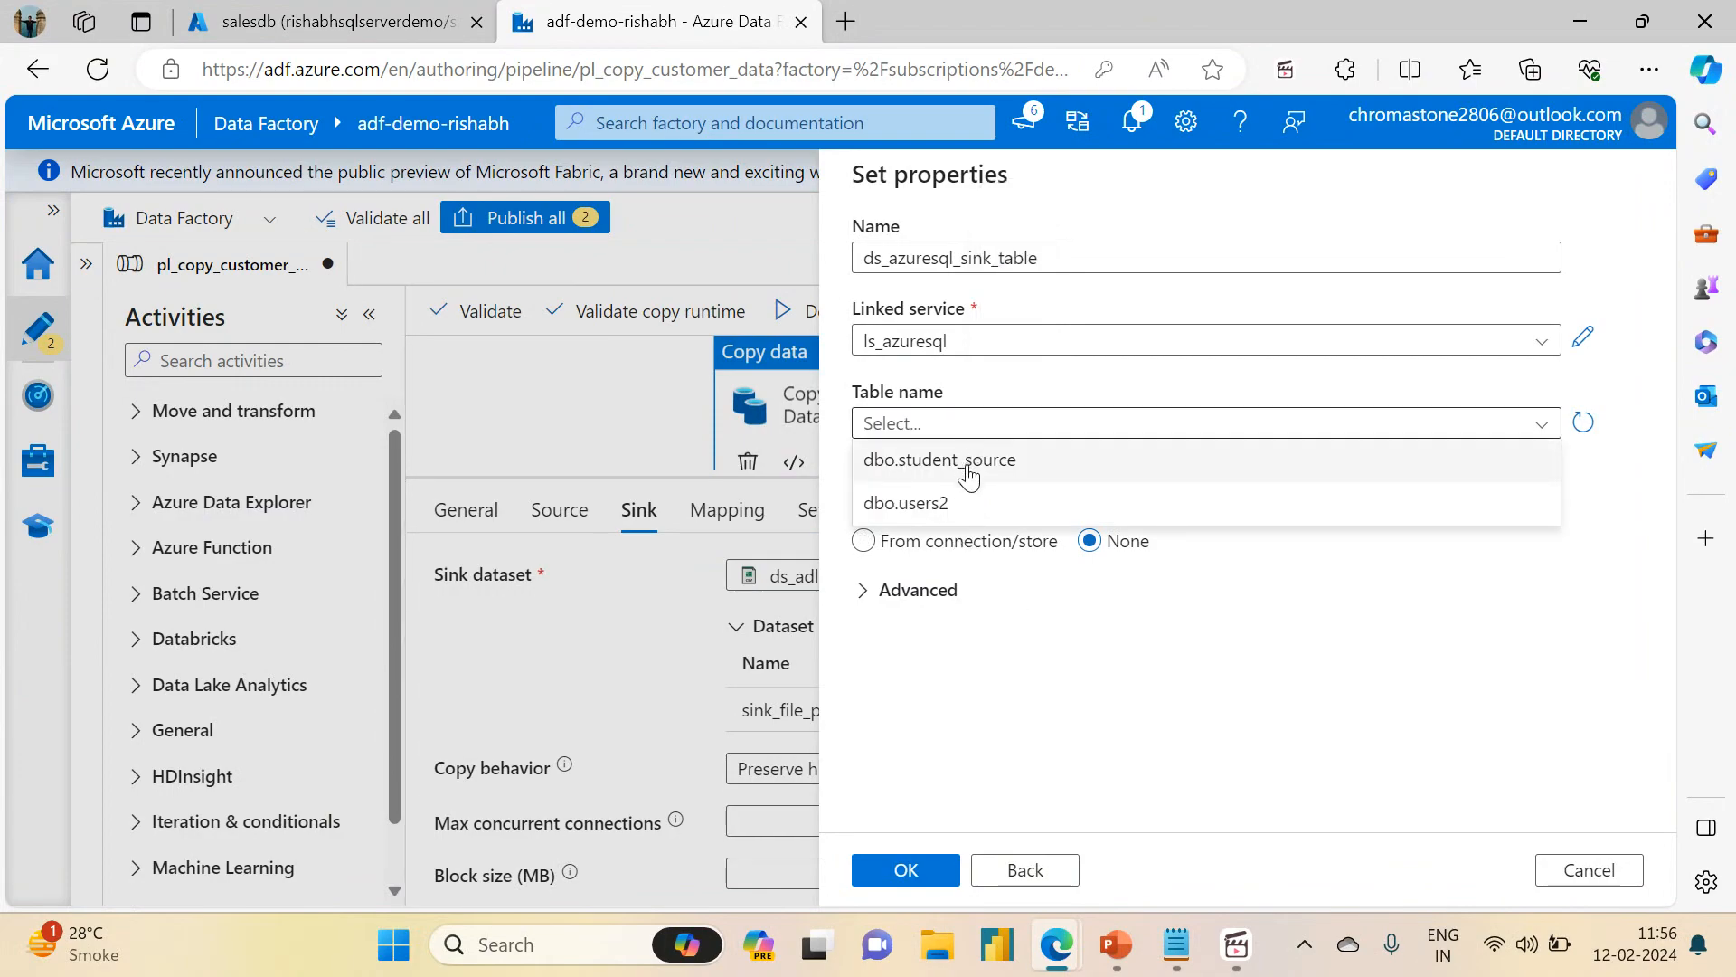
pyautogui.click(936, 502)
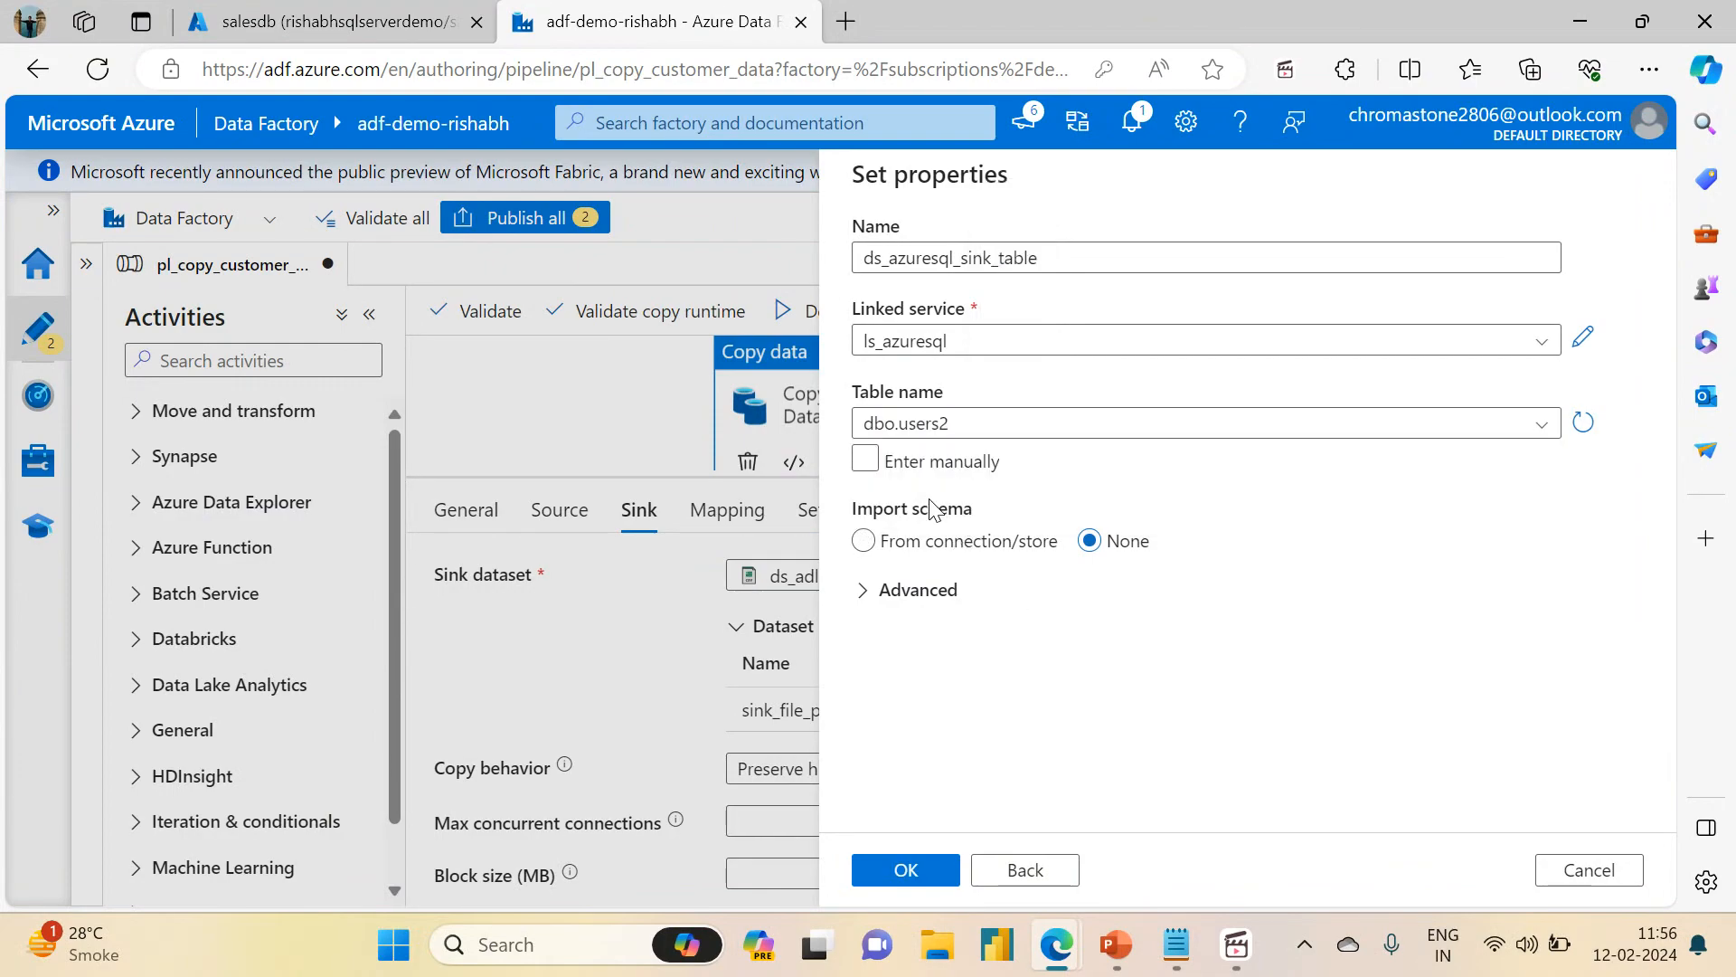
pyautogui.click(910, 873)
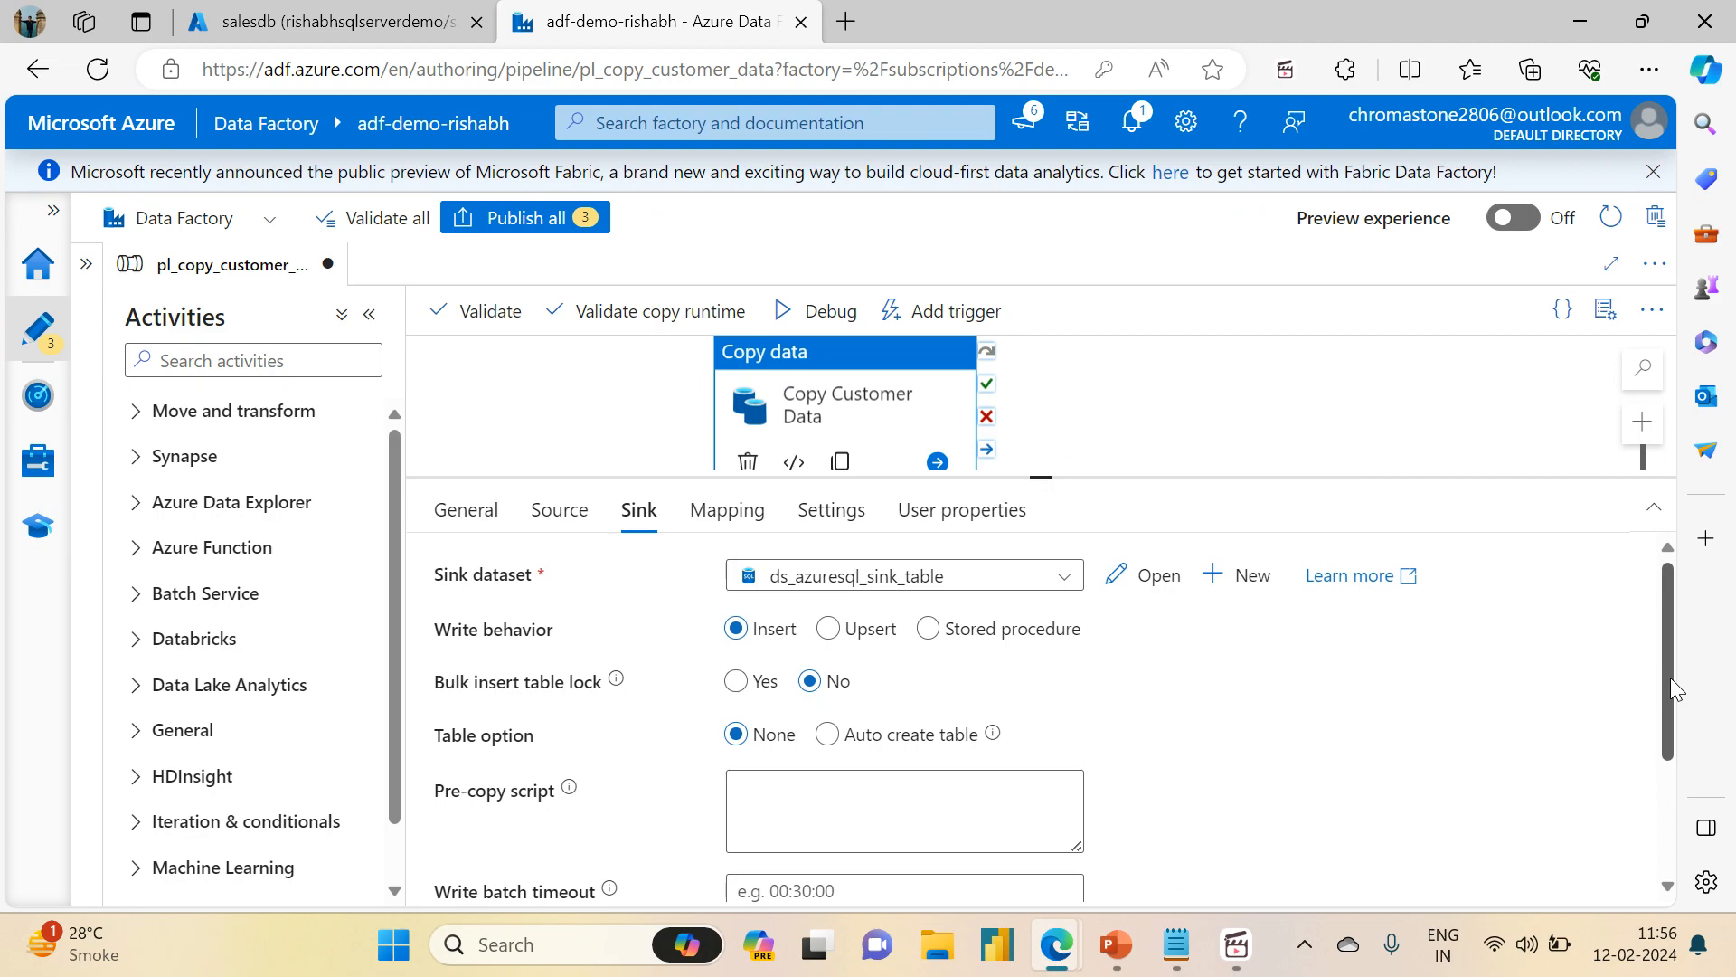
# - Review the copy activity's sink options and import the source and sink schemas into its mapping
pyautogui.scroll(-2, 1670, 677)
pyautogui.scroll(2, 1702, 839)
pyautogui.scroll(-2, 1702, 839)
pyautogui.scroll(2, 1700, 662)
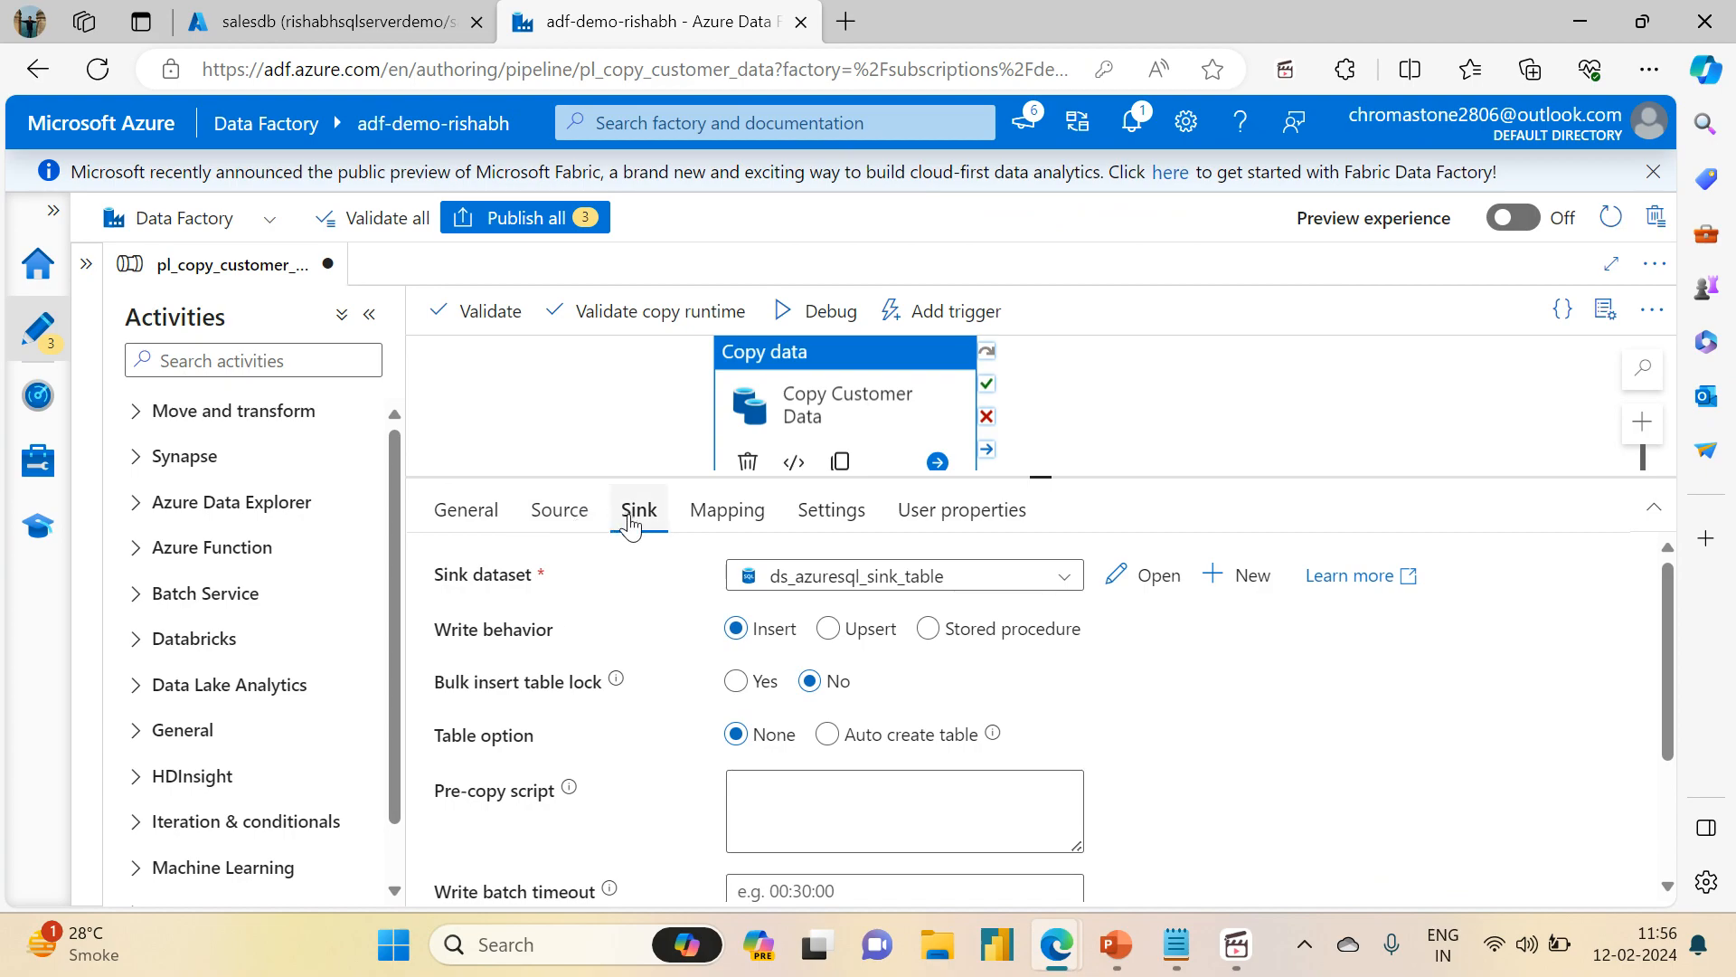
pyautogui.click(718, 528)
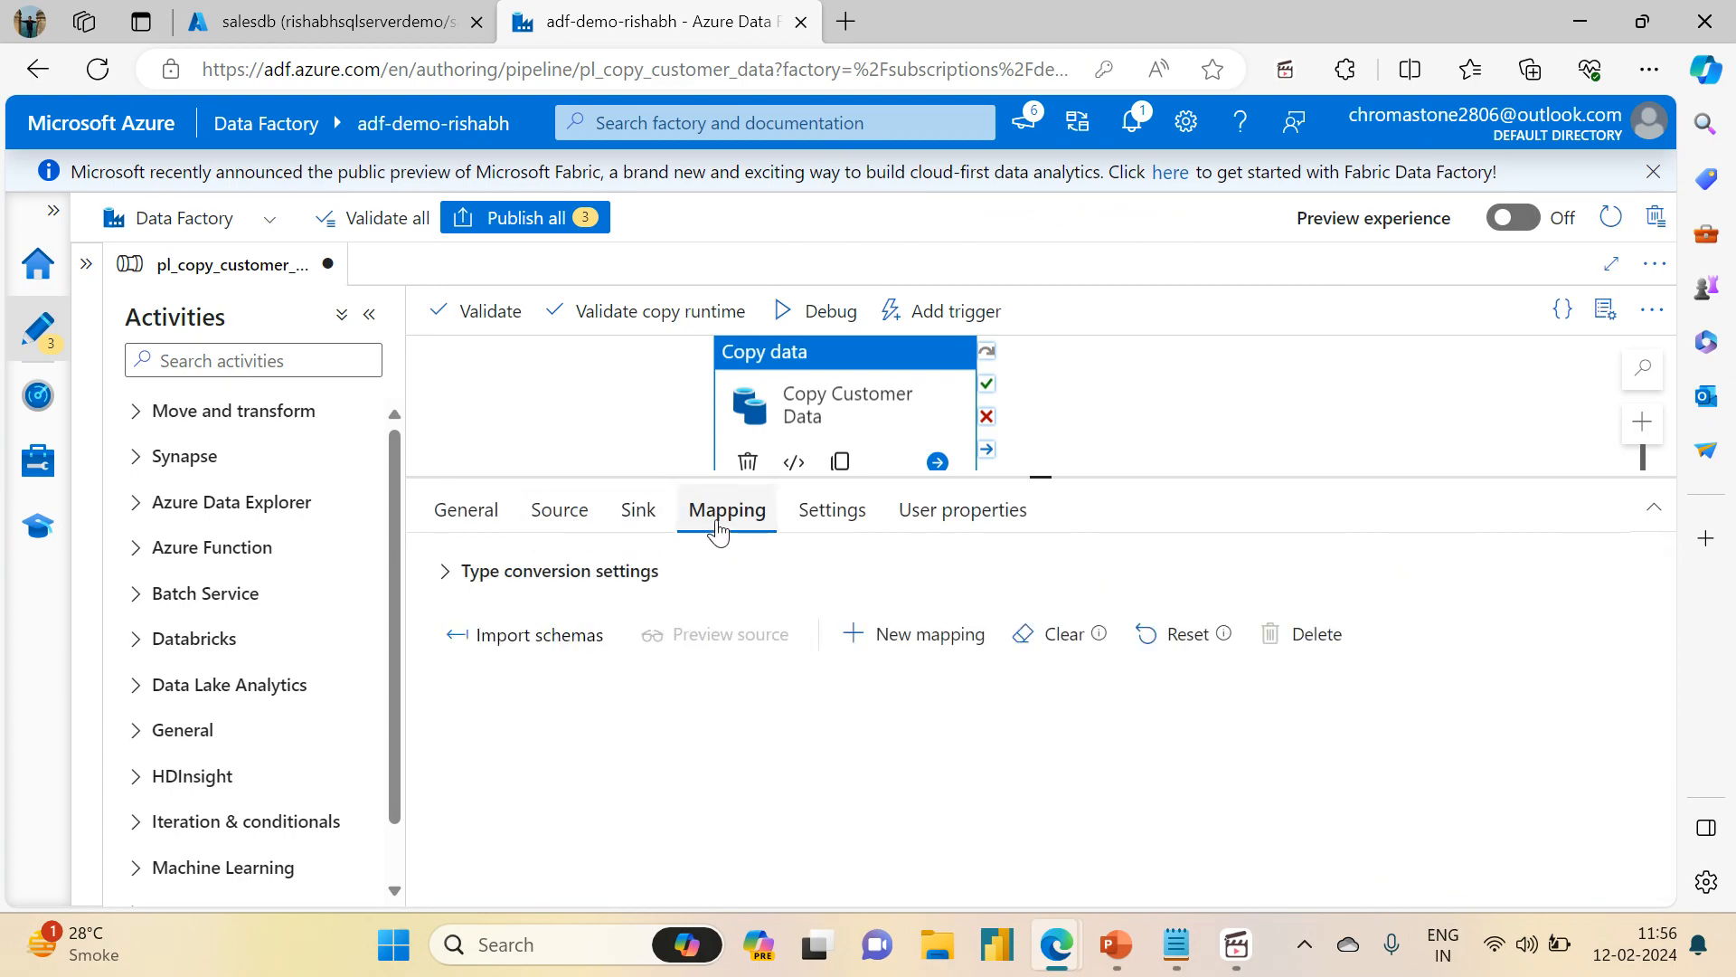
pyautogui.click(489, 638)
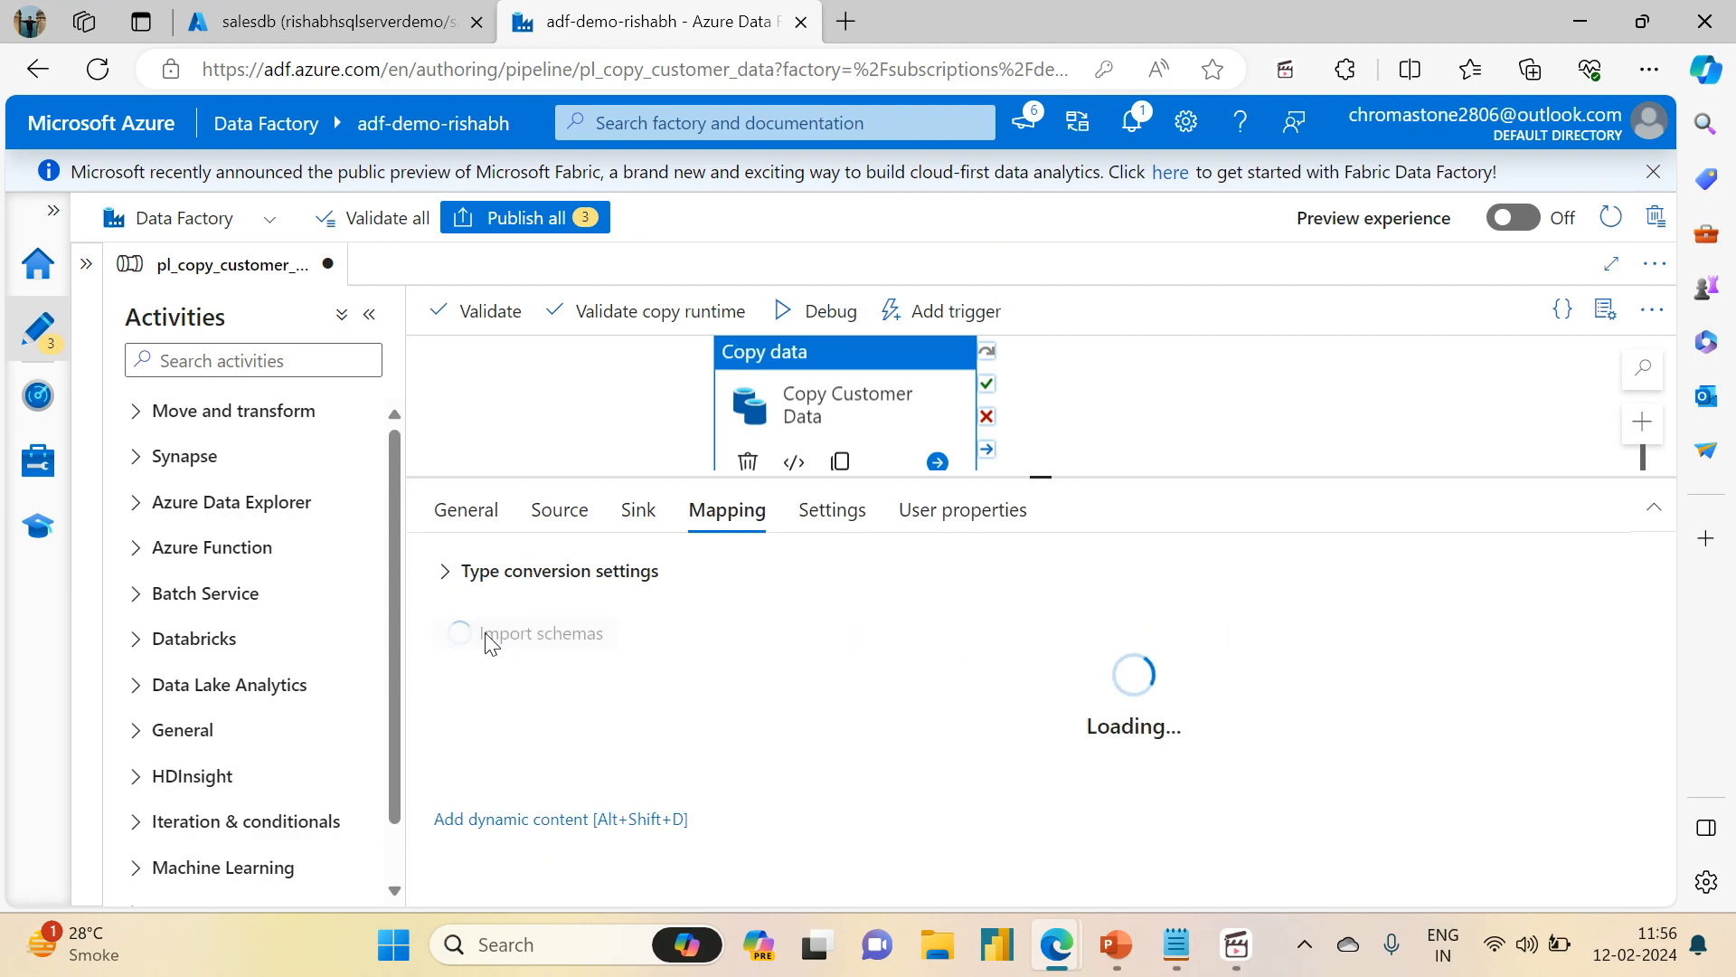
# - Map the source column student_id to id and student_name to name
pyautogui.moveTo(1668, 611); pyautogui.dragTo(1707, 741)
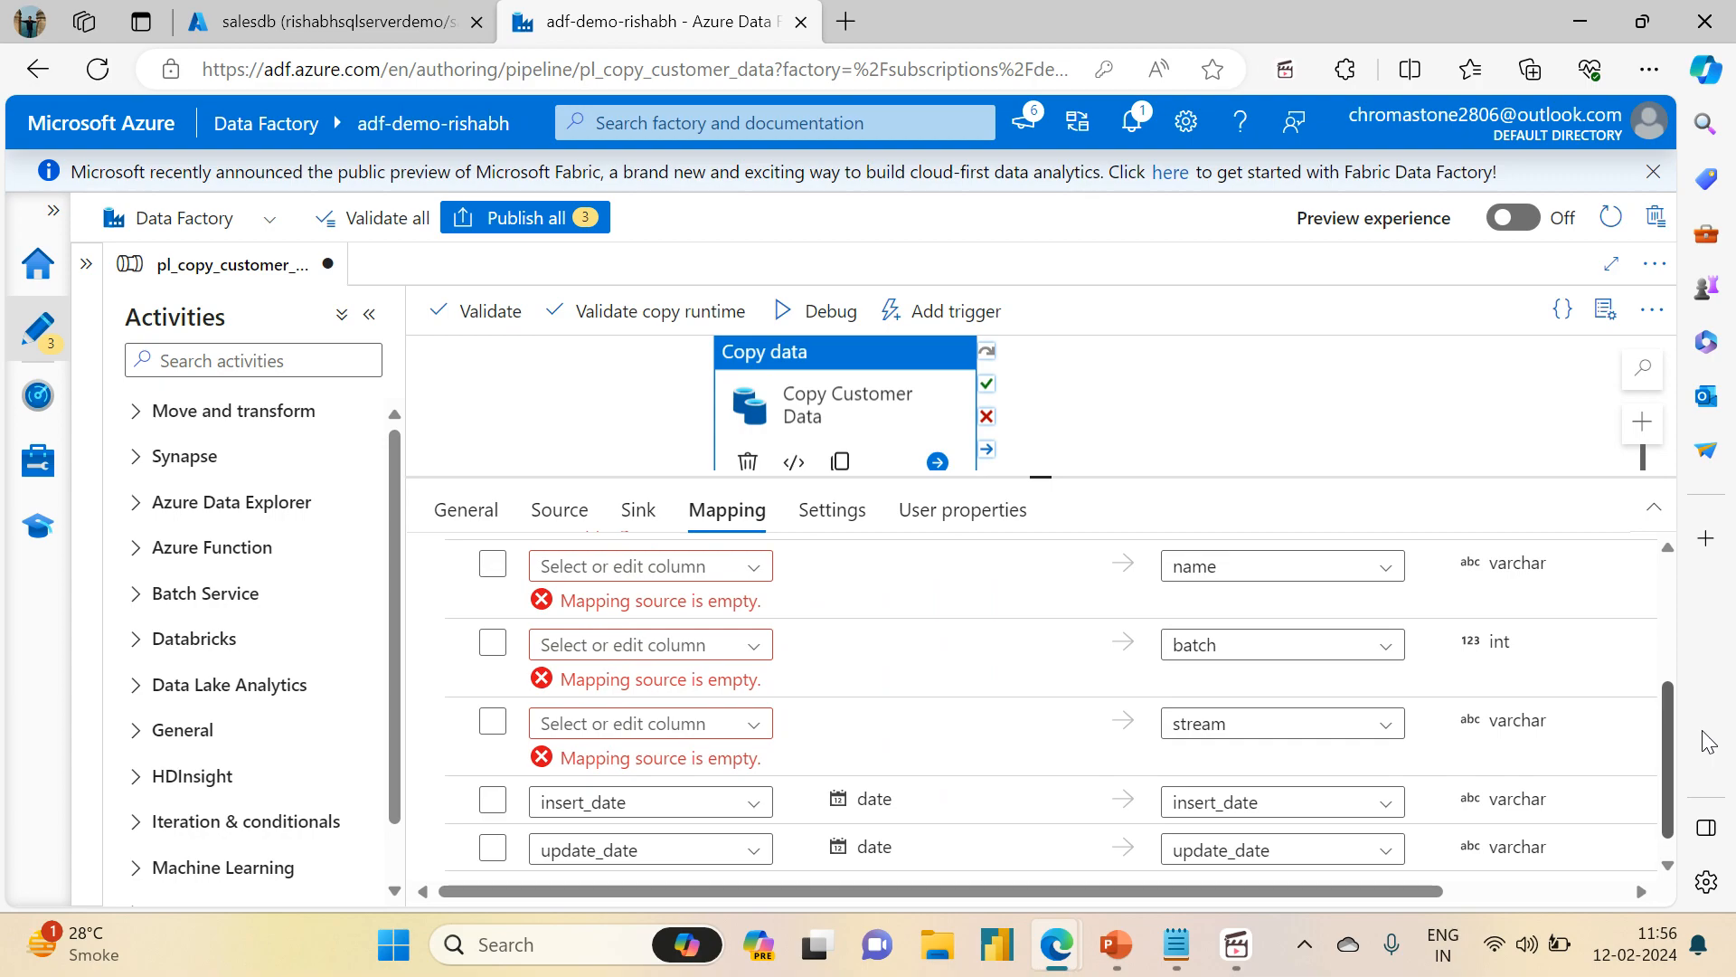
pyautogui.moveTo(1709, 734); pyautogui.dragTo(1704, 687)
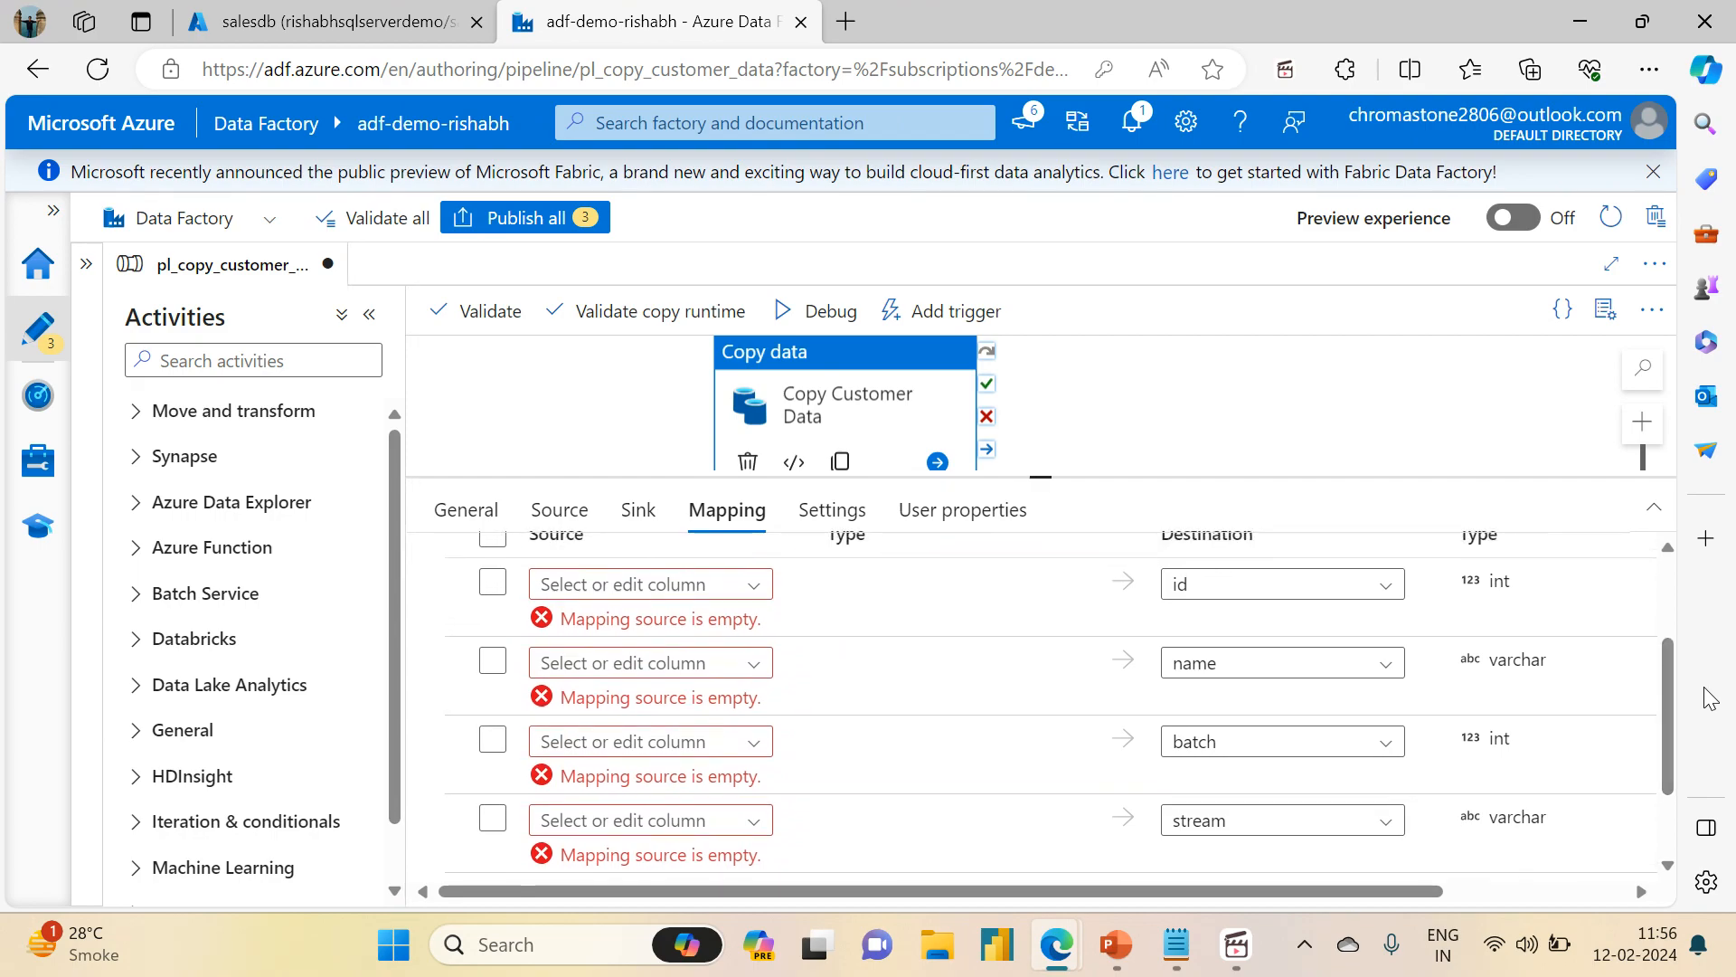
pyautogui.click(764, 599)
pyautogui.click(579, 674)
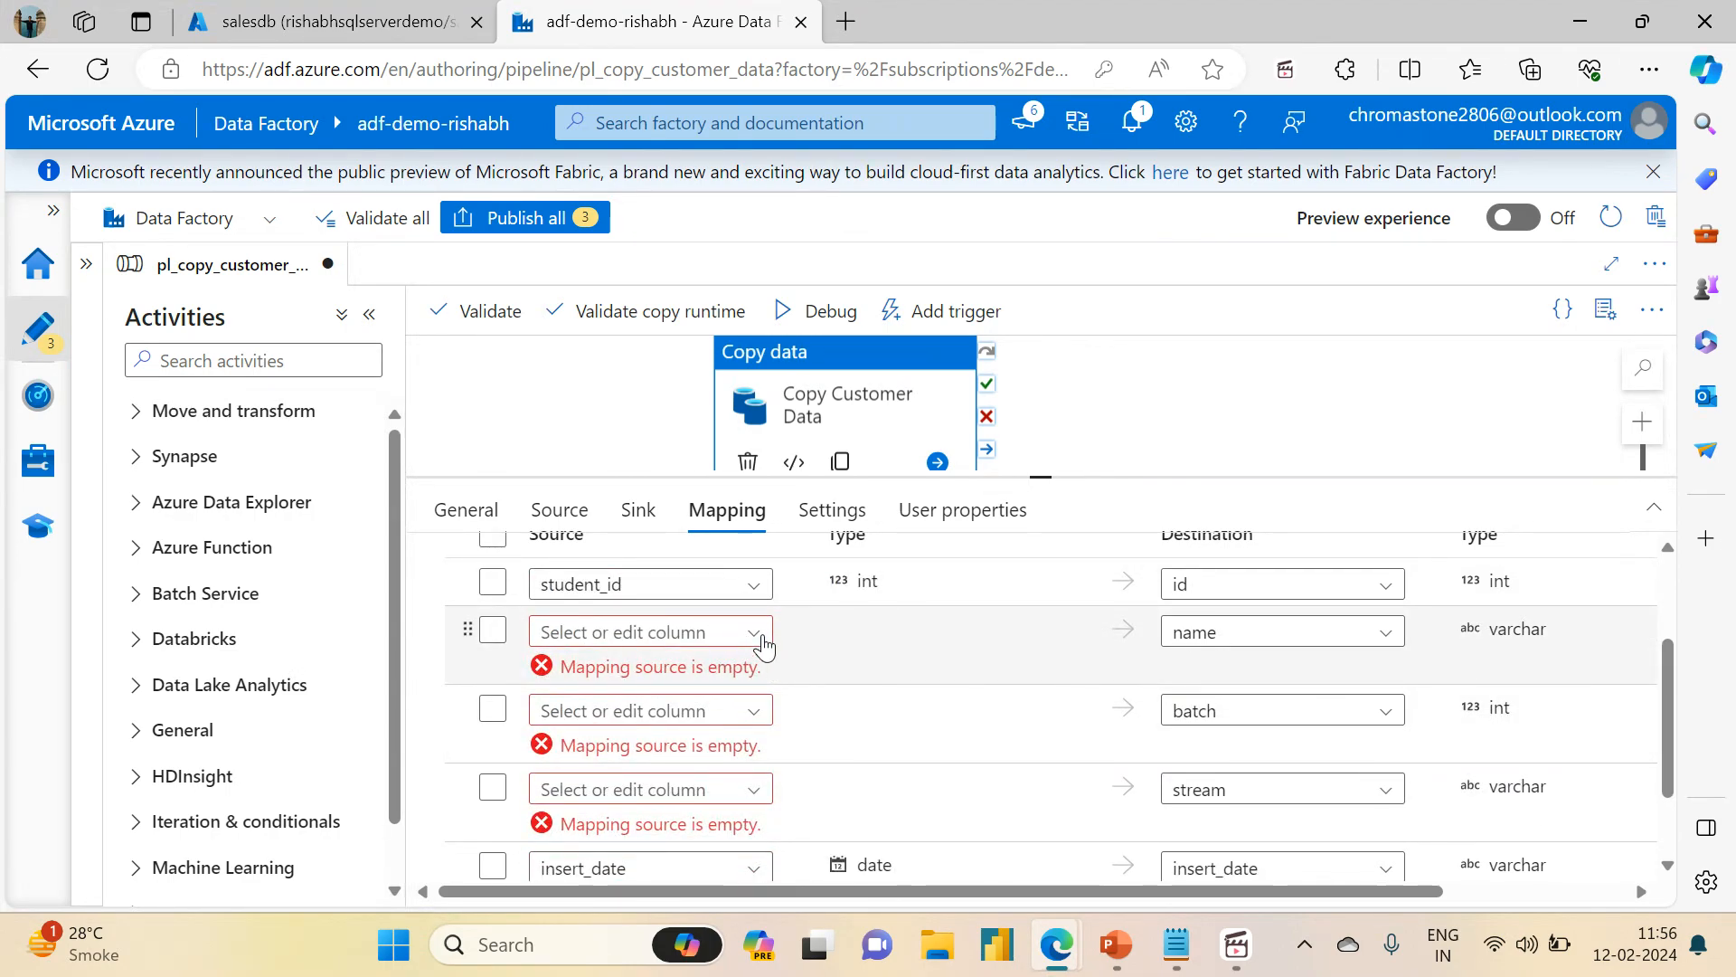
pyautogui.click(756, 633)
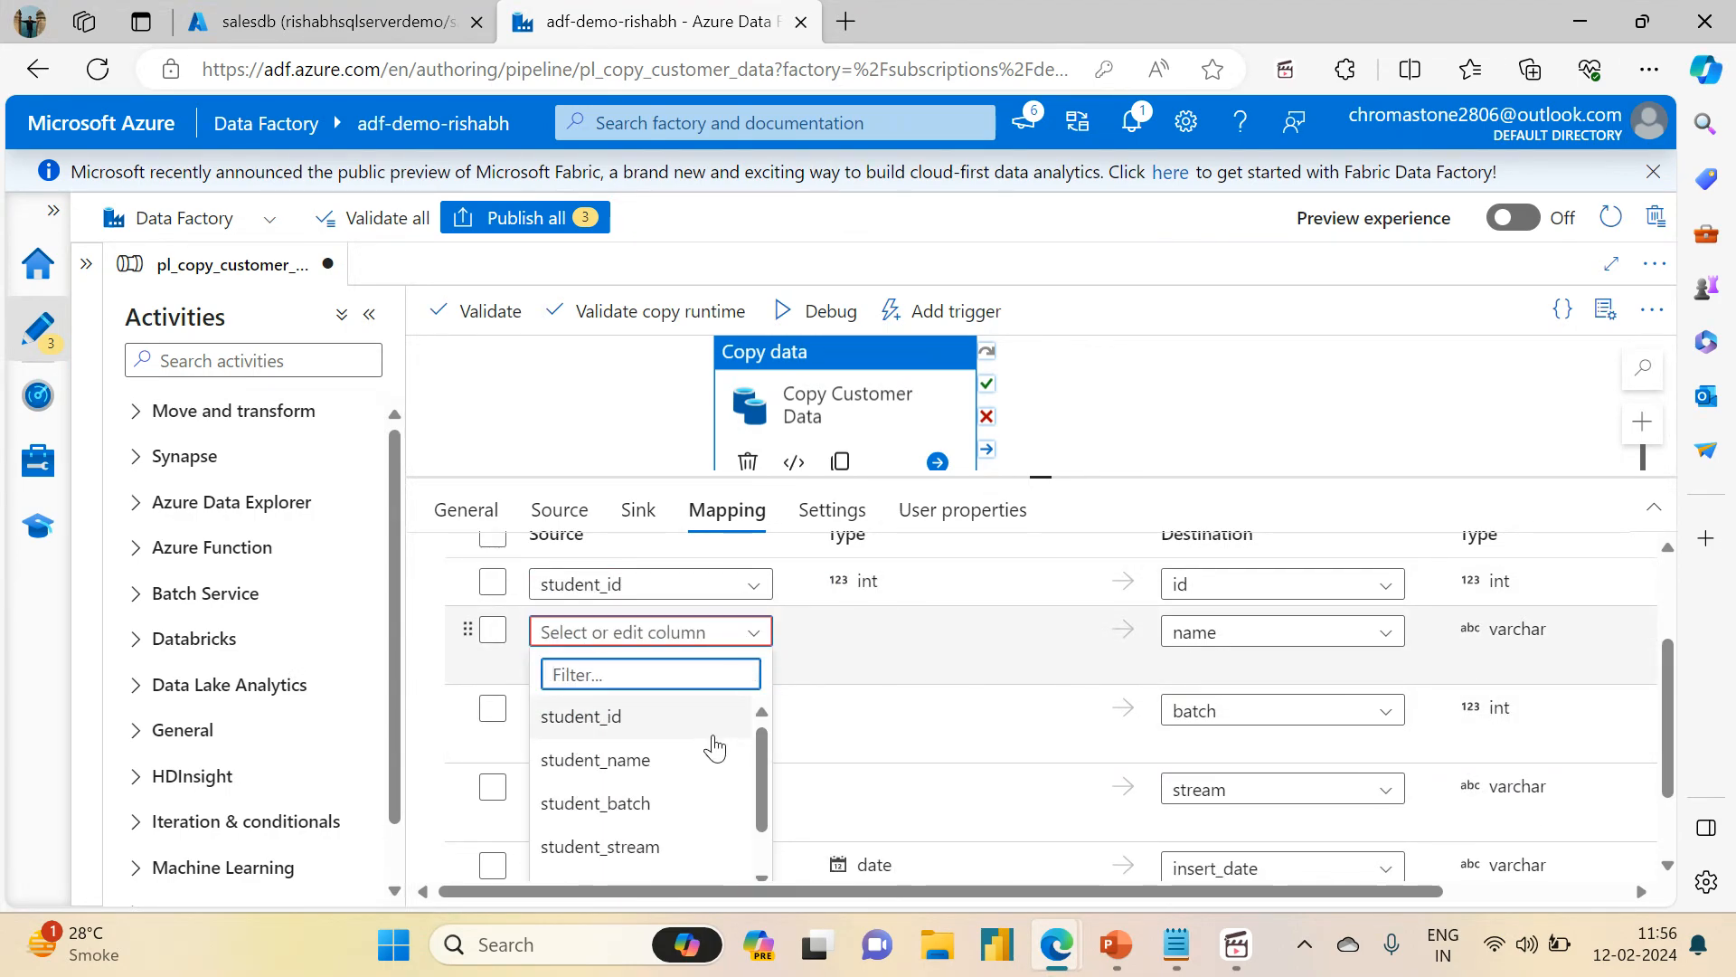
pyautogui.click(657, 780)
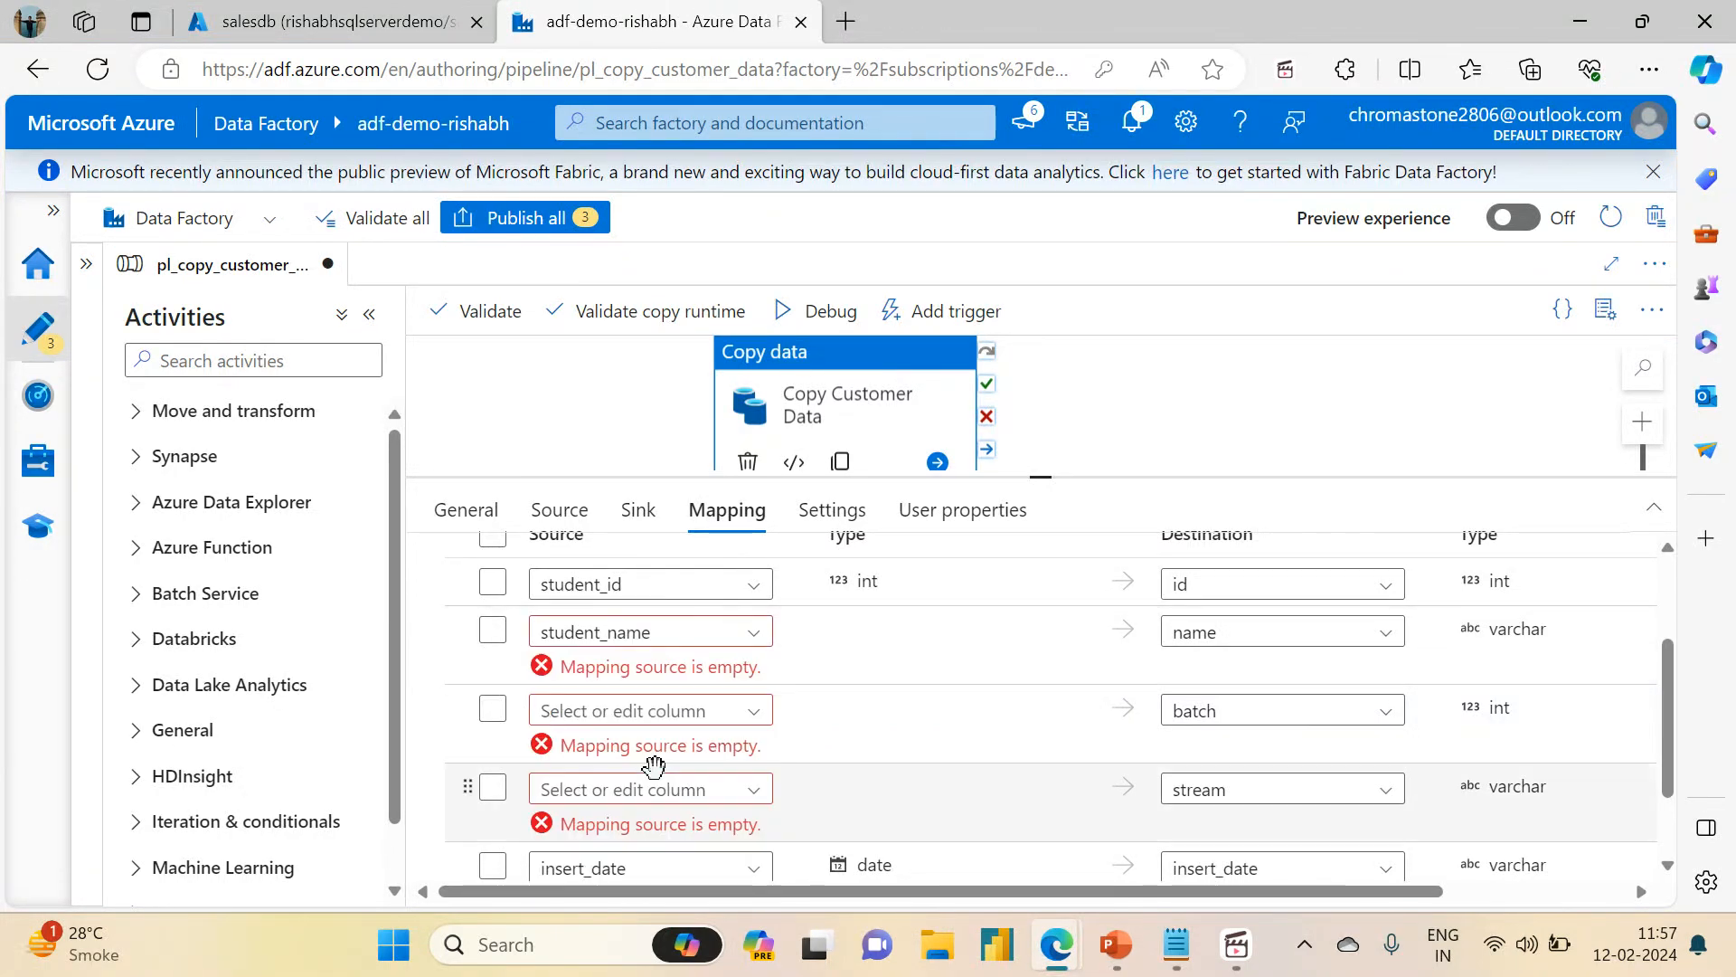
# - Map the source column student_batch to batch and student_stream to stream
pyautogui.click(756, 689)
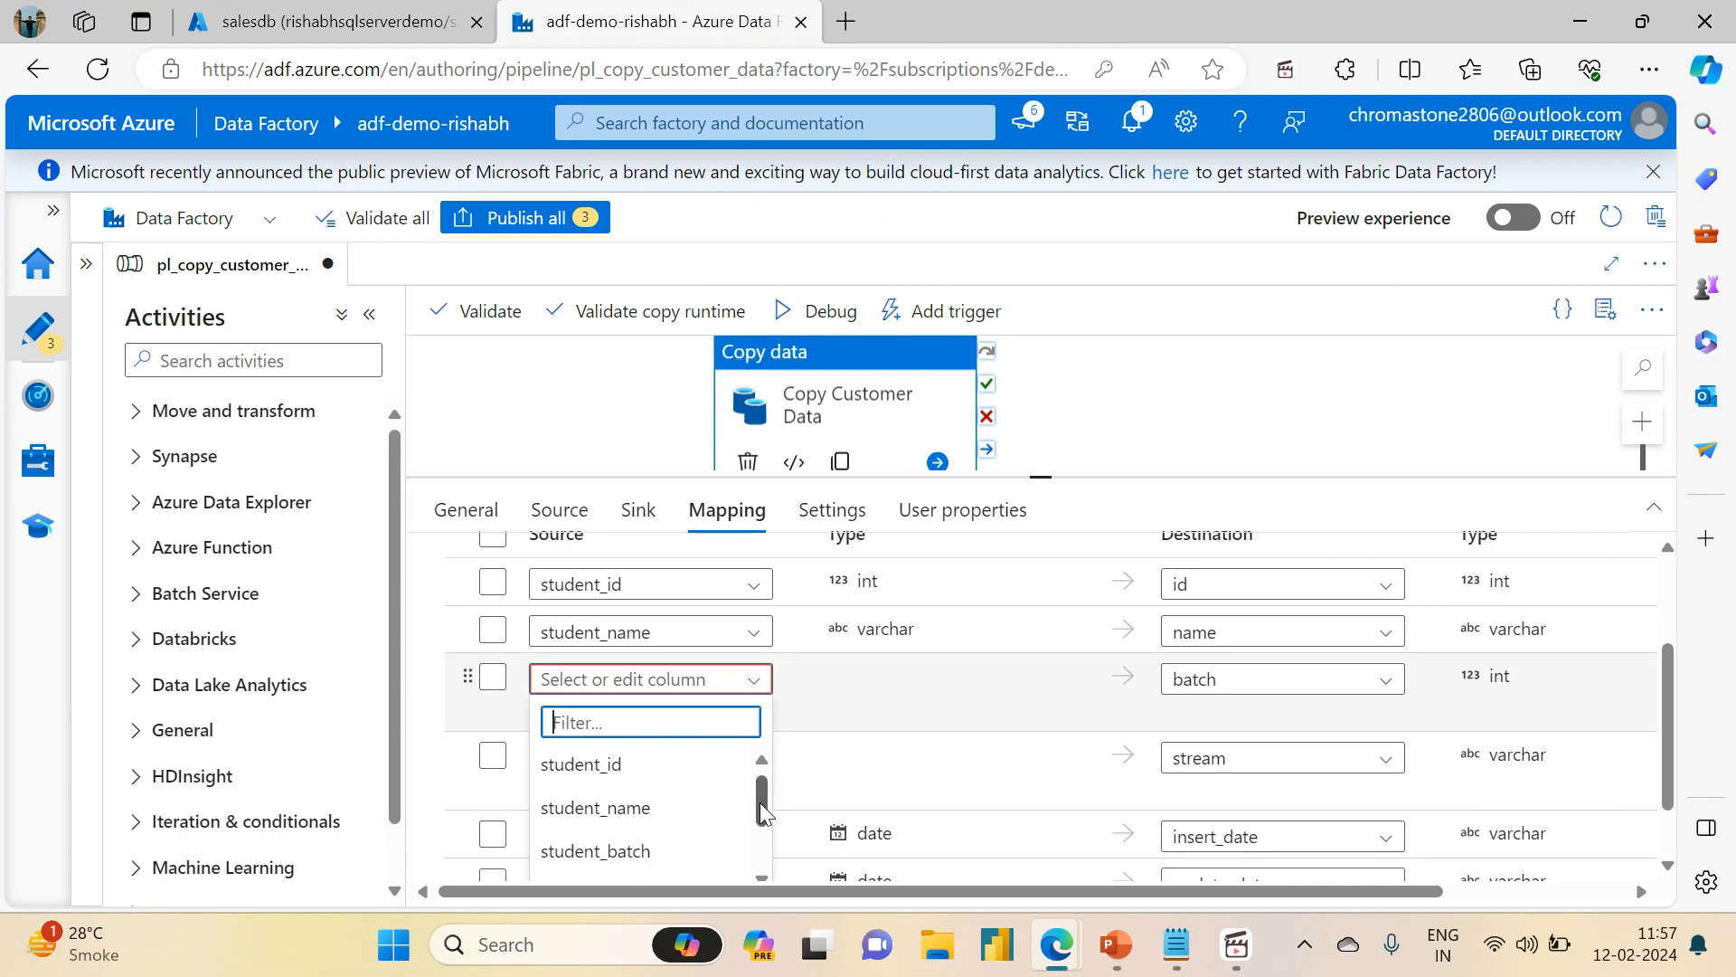
pyautogui.moveTo(760, 801); pyautogui.dragTo(760, 819)
pyautogui.click(682, 807)
pyautogui.click(751, 727)
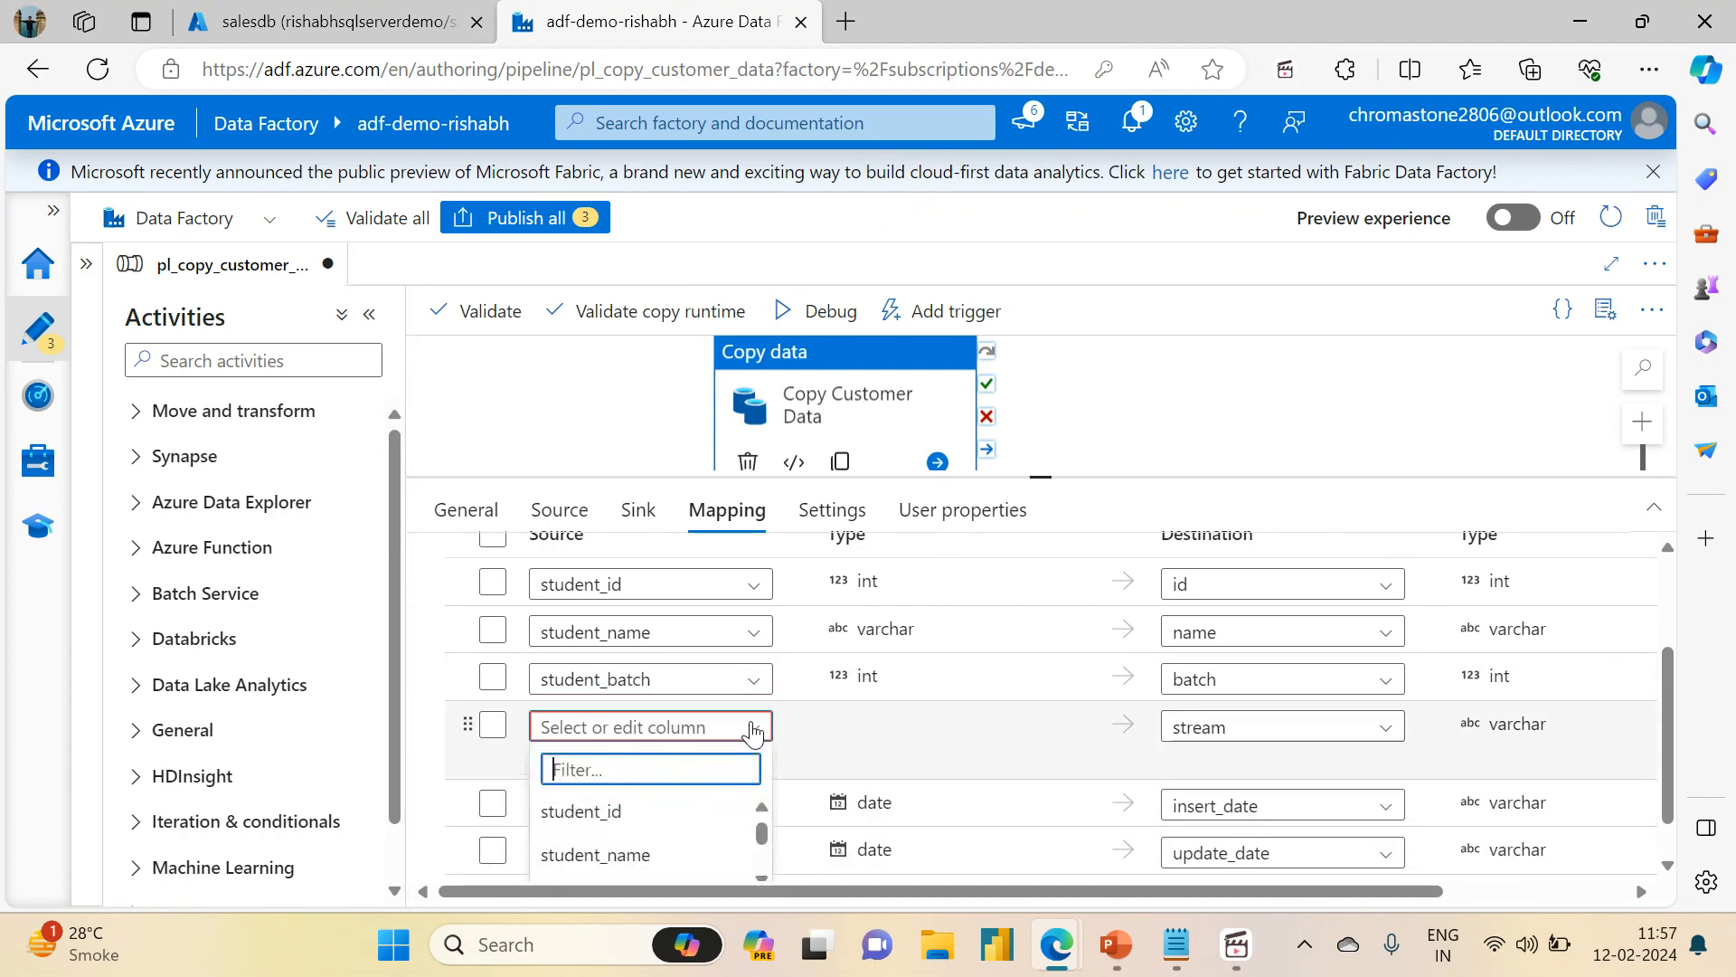
pyautogui.click(758, 882)
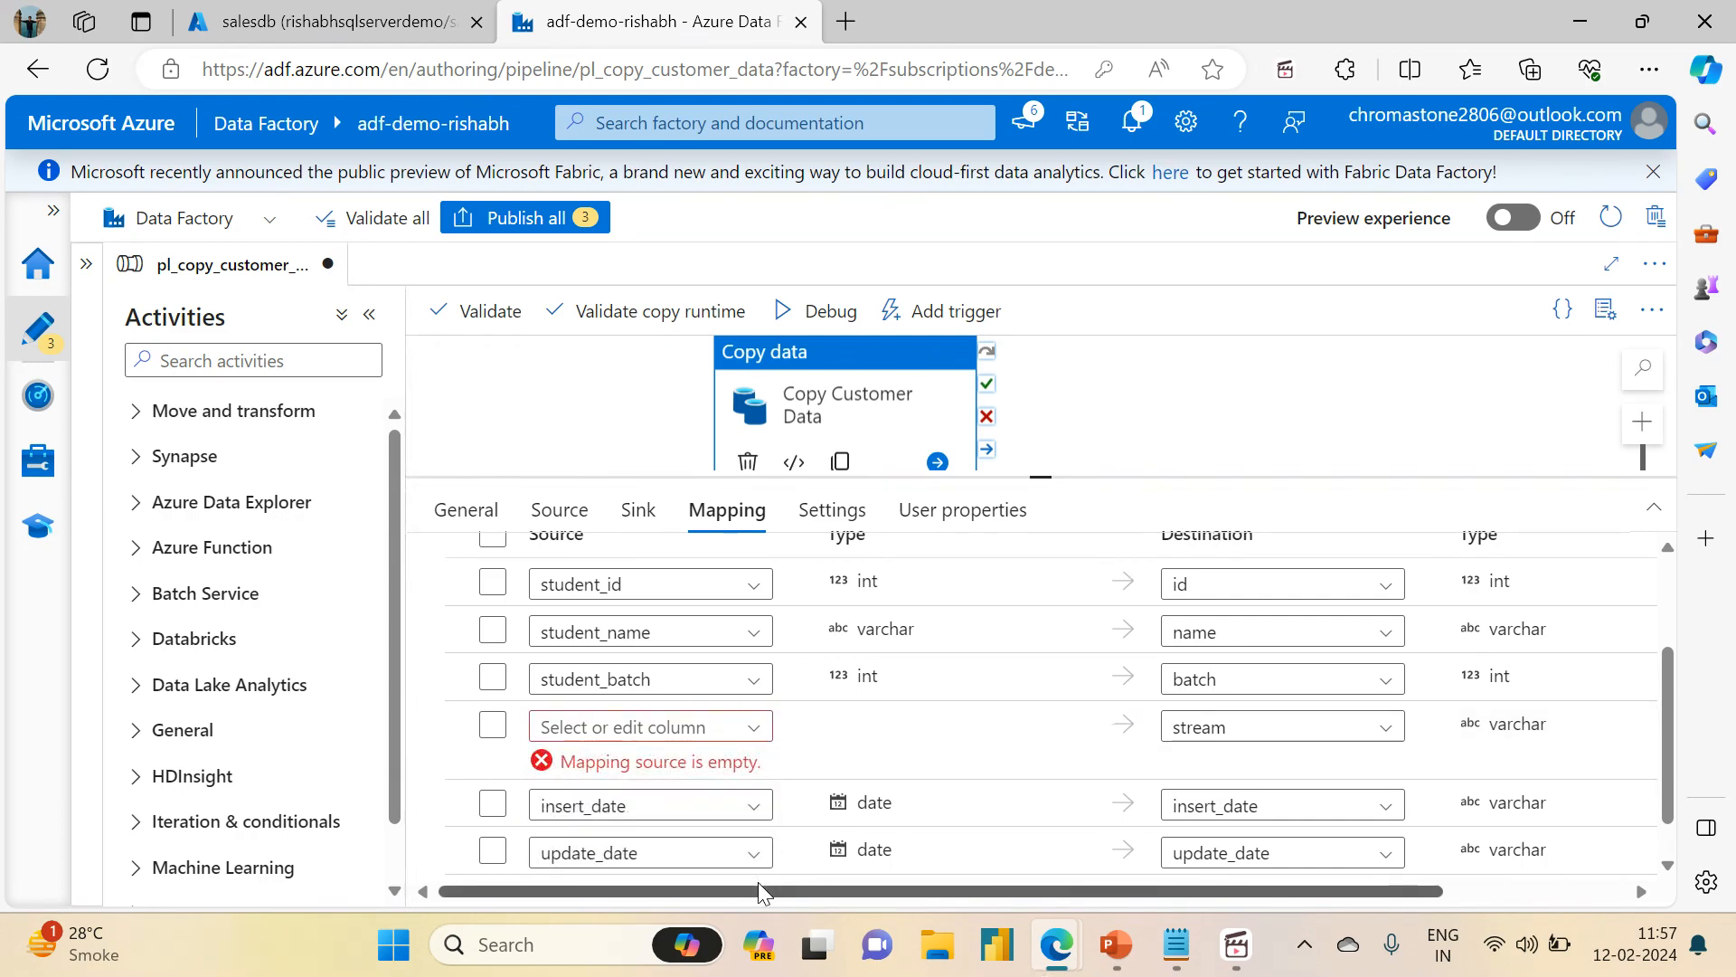
pyautogui.click(736, 730)
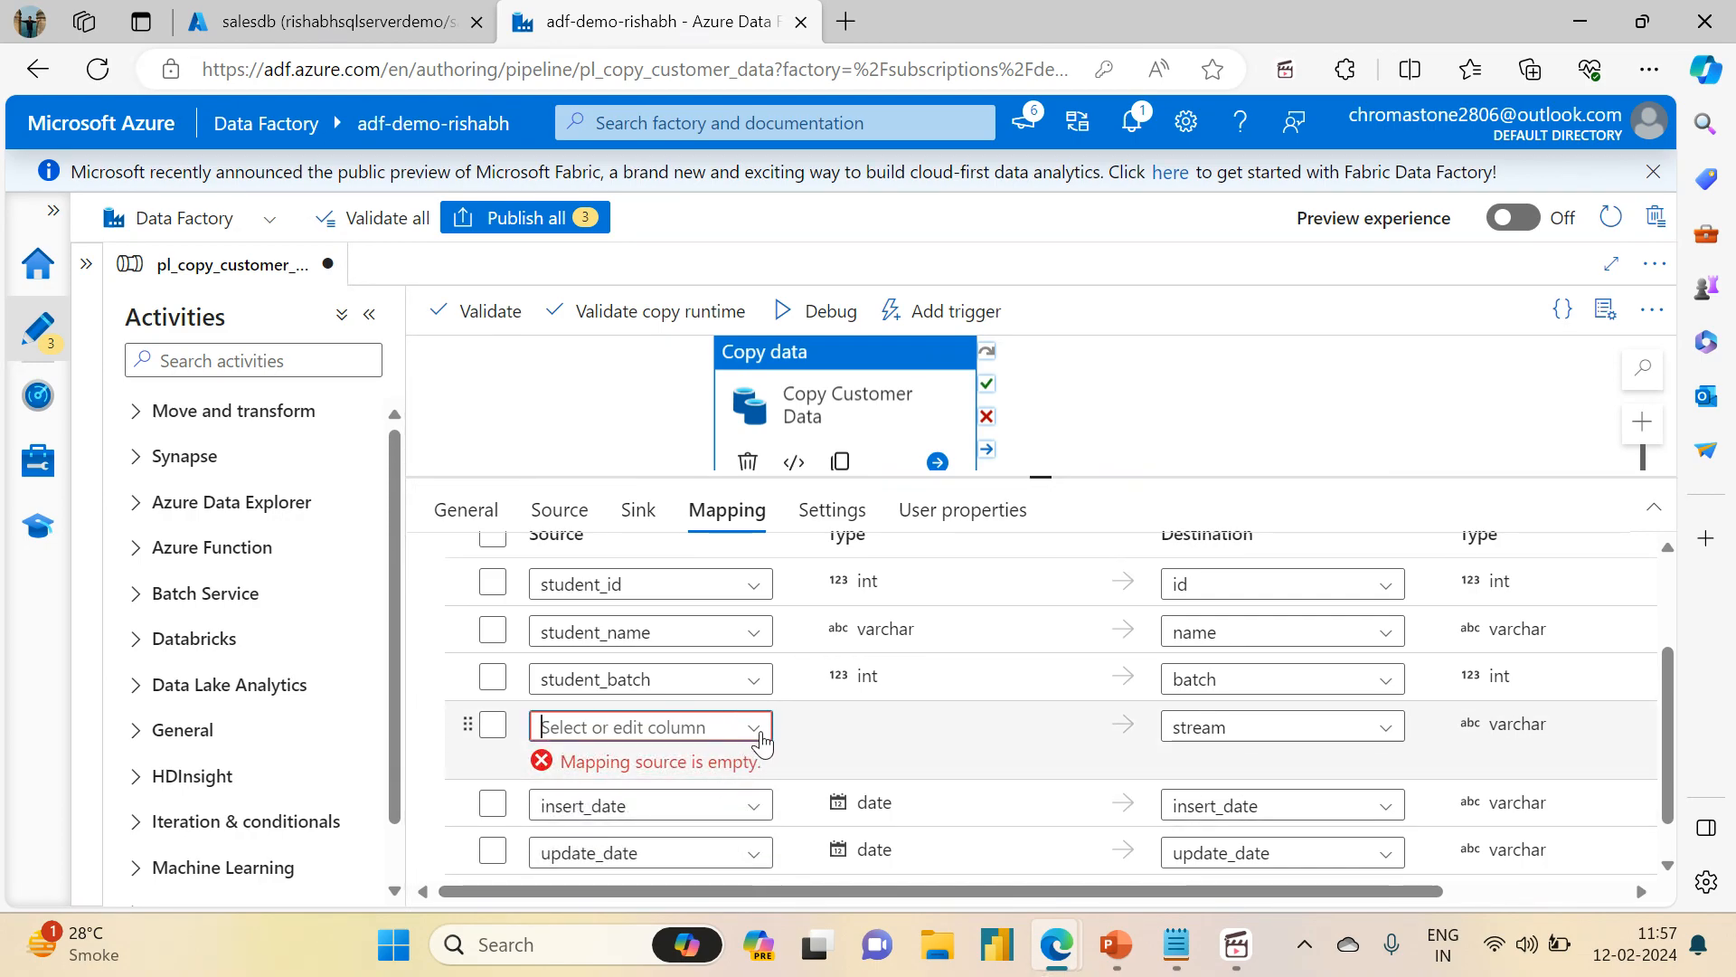
pyautogui.click(756, 735)
pyautogui.click(763, 877)
pyautogui.click(764, 878)
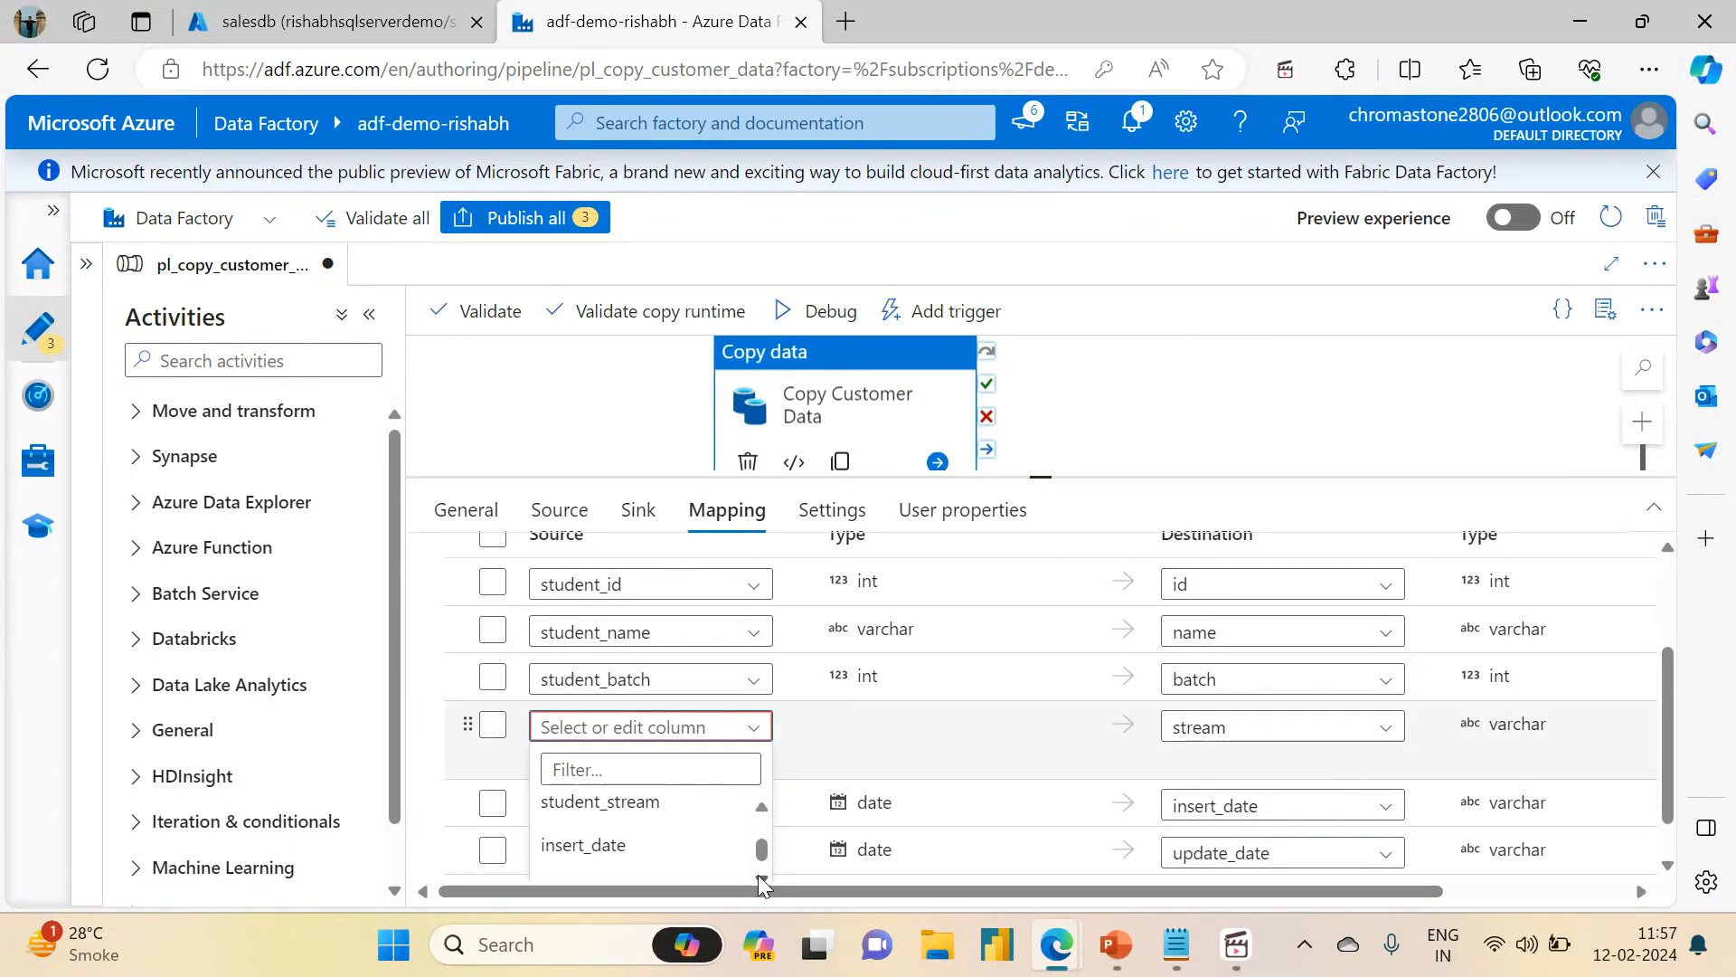
pyautogui.click(624, 803)
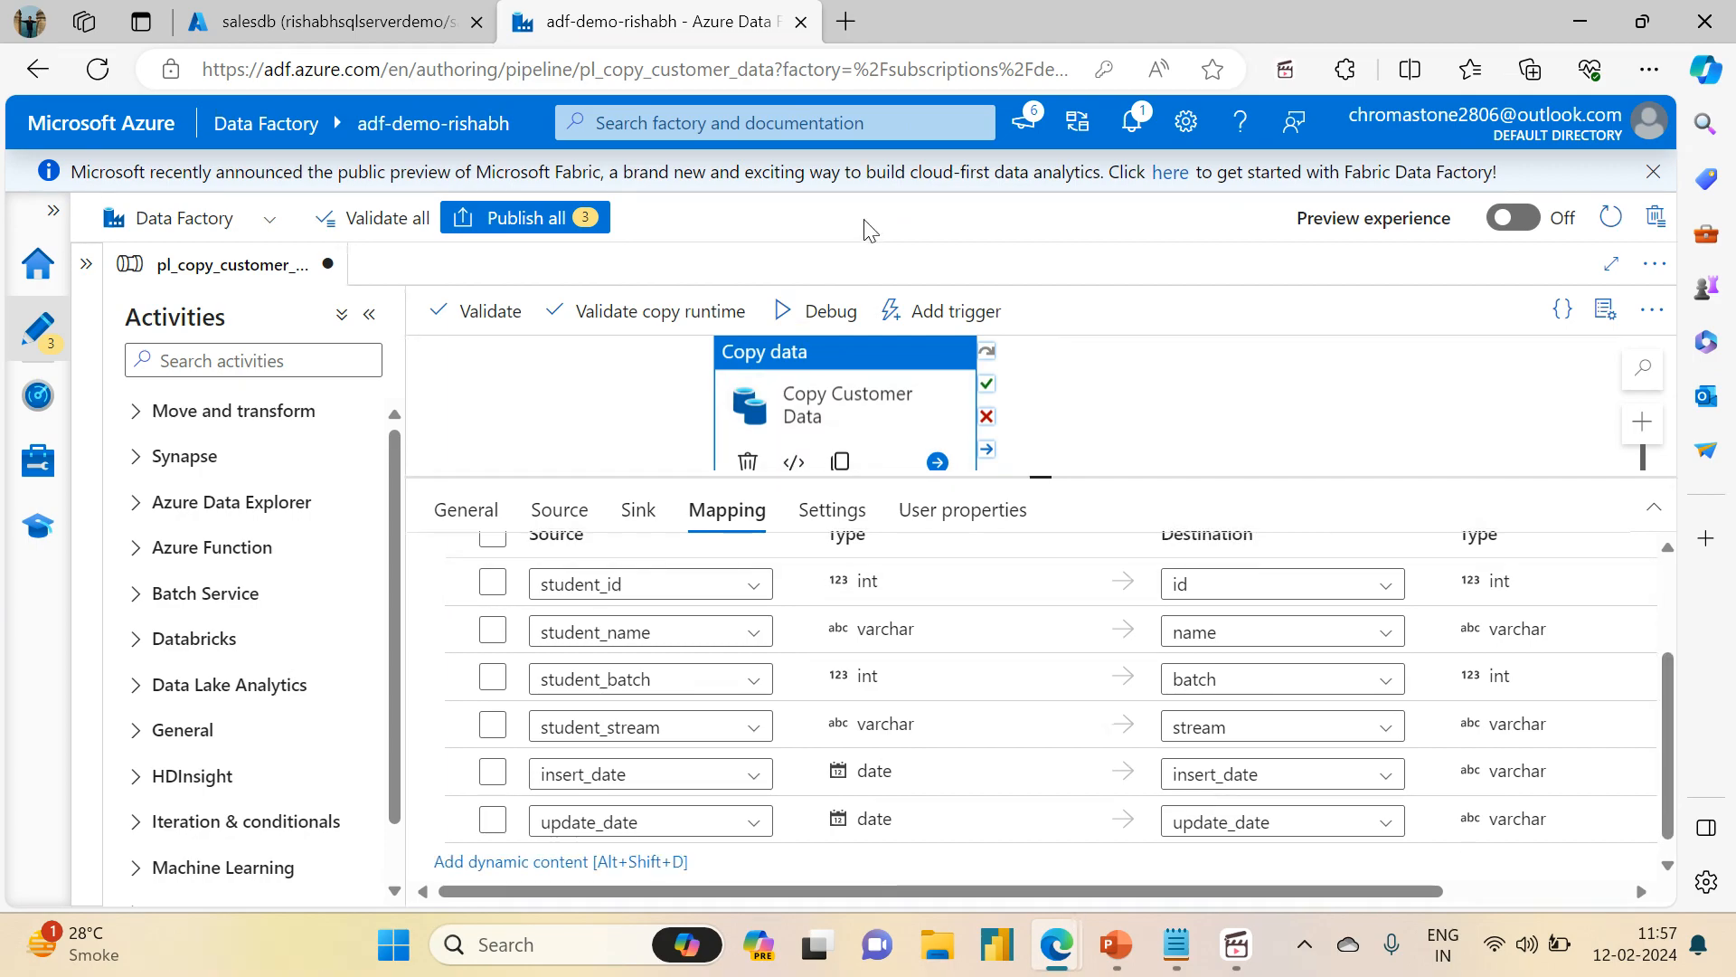
# - Switch to the salesdb query editor, run SELECT * FROM student_source; and examine the date part of the first insert_date value
pyautogui.click(335, 22)
pyautogui.doubleClick(433, 466)
pyautogui.write('use')
pyautogui.write('student_sour;')
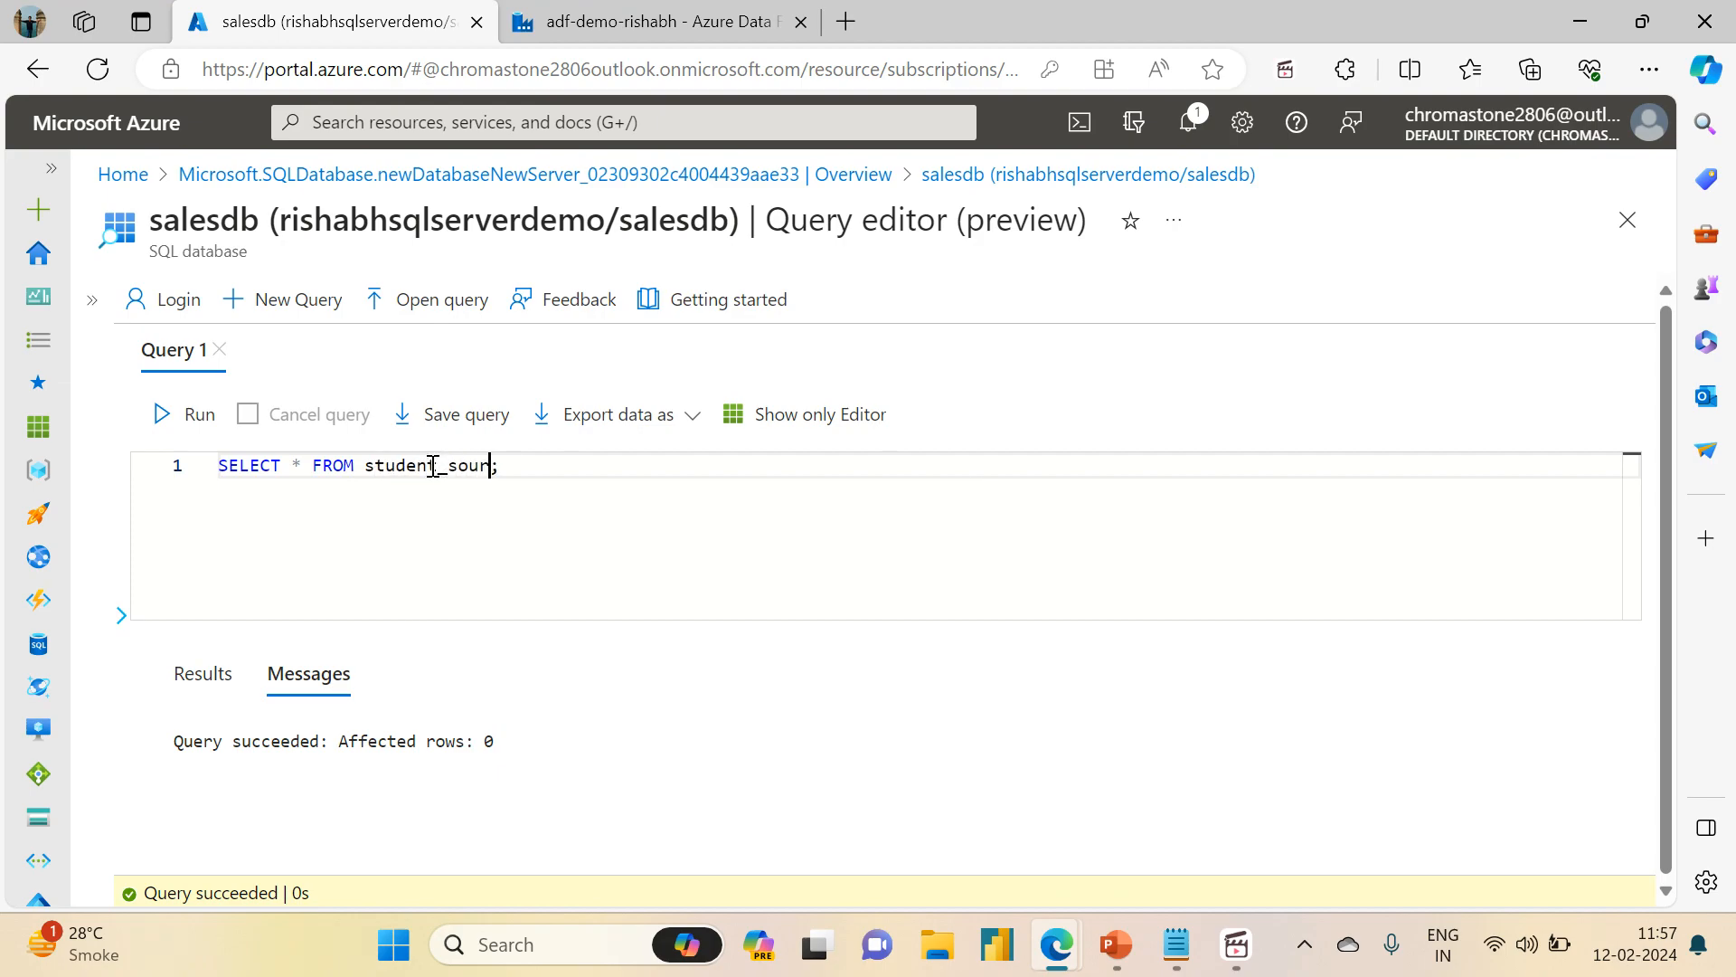
pyautogui.click(190, 414)
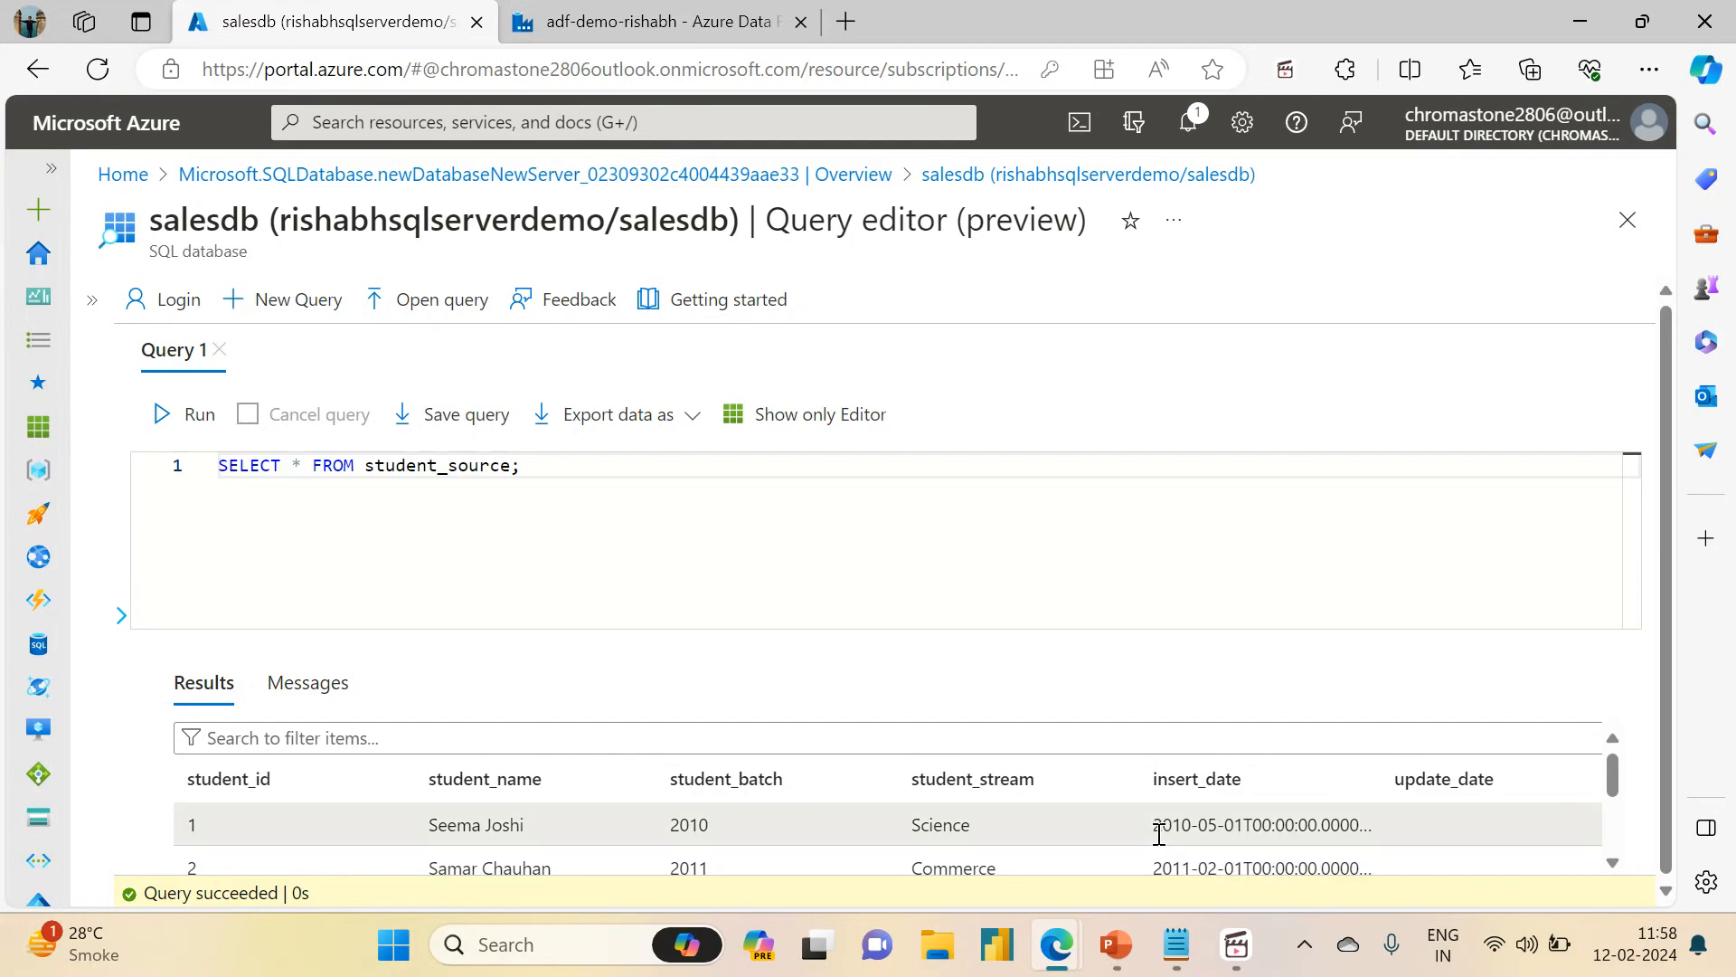
pyautogui.moveTo(1154, 827); pyautogui.dragTo(1244, 830)
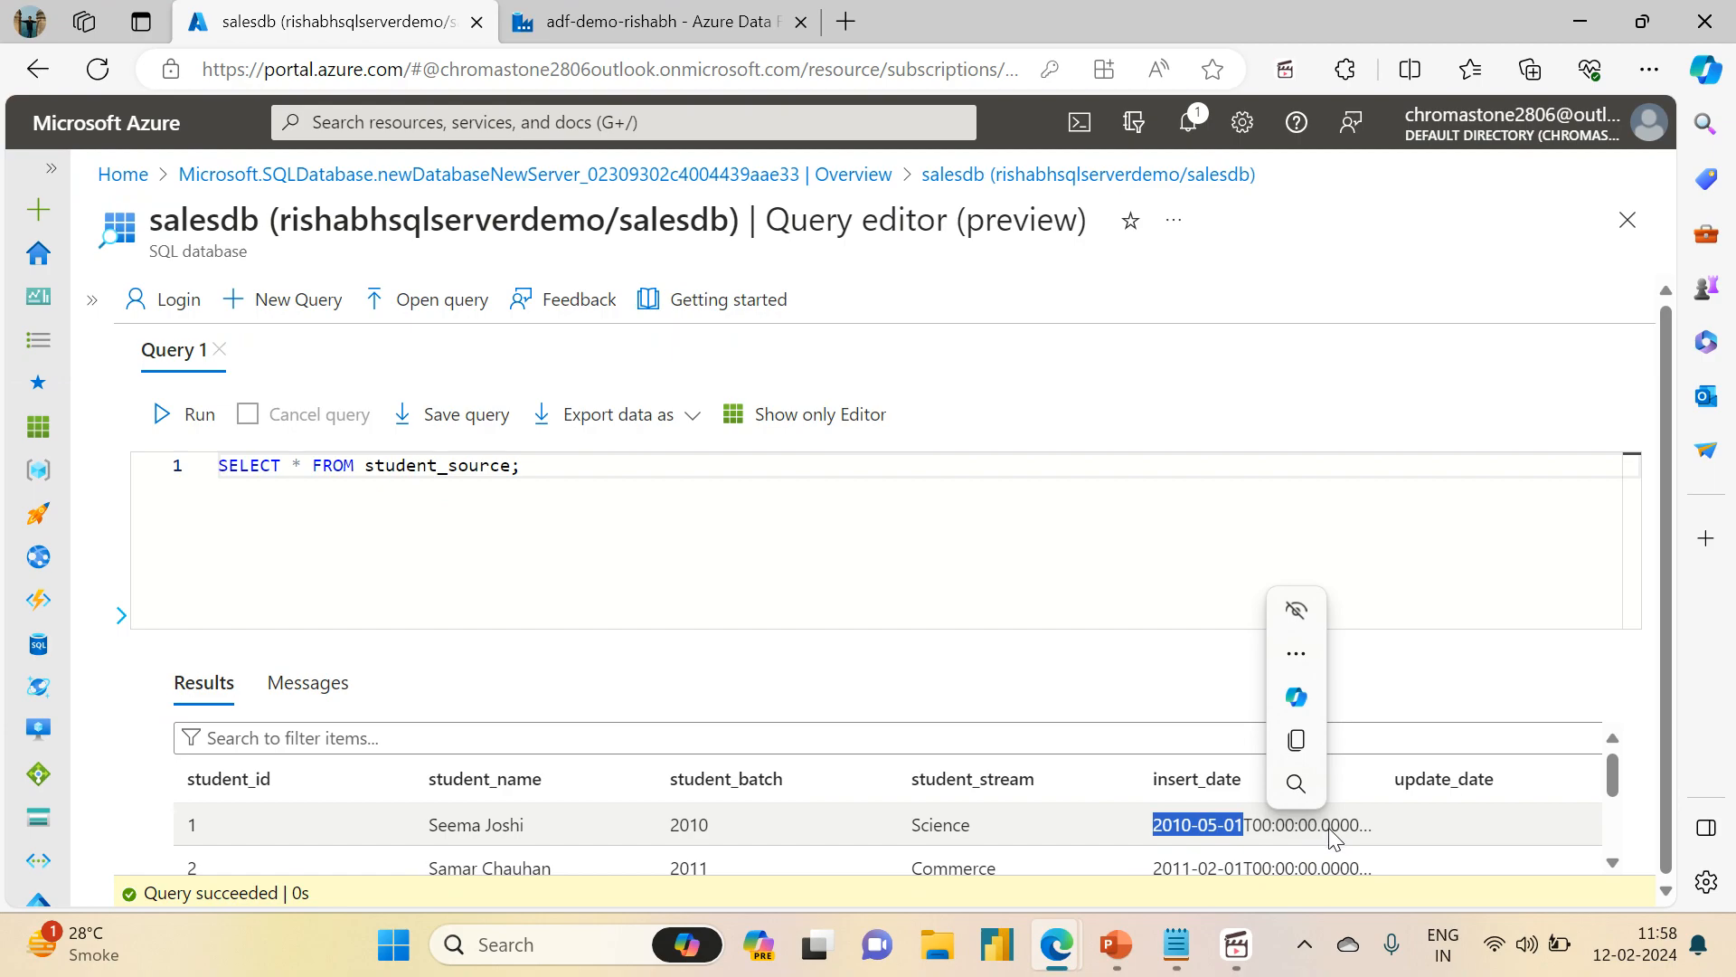
# - Return to the Data Factory mapping, expand its type conversion settings and read the format hint for DateTime format
pyautogui.click(708, 9)
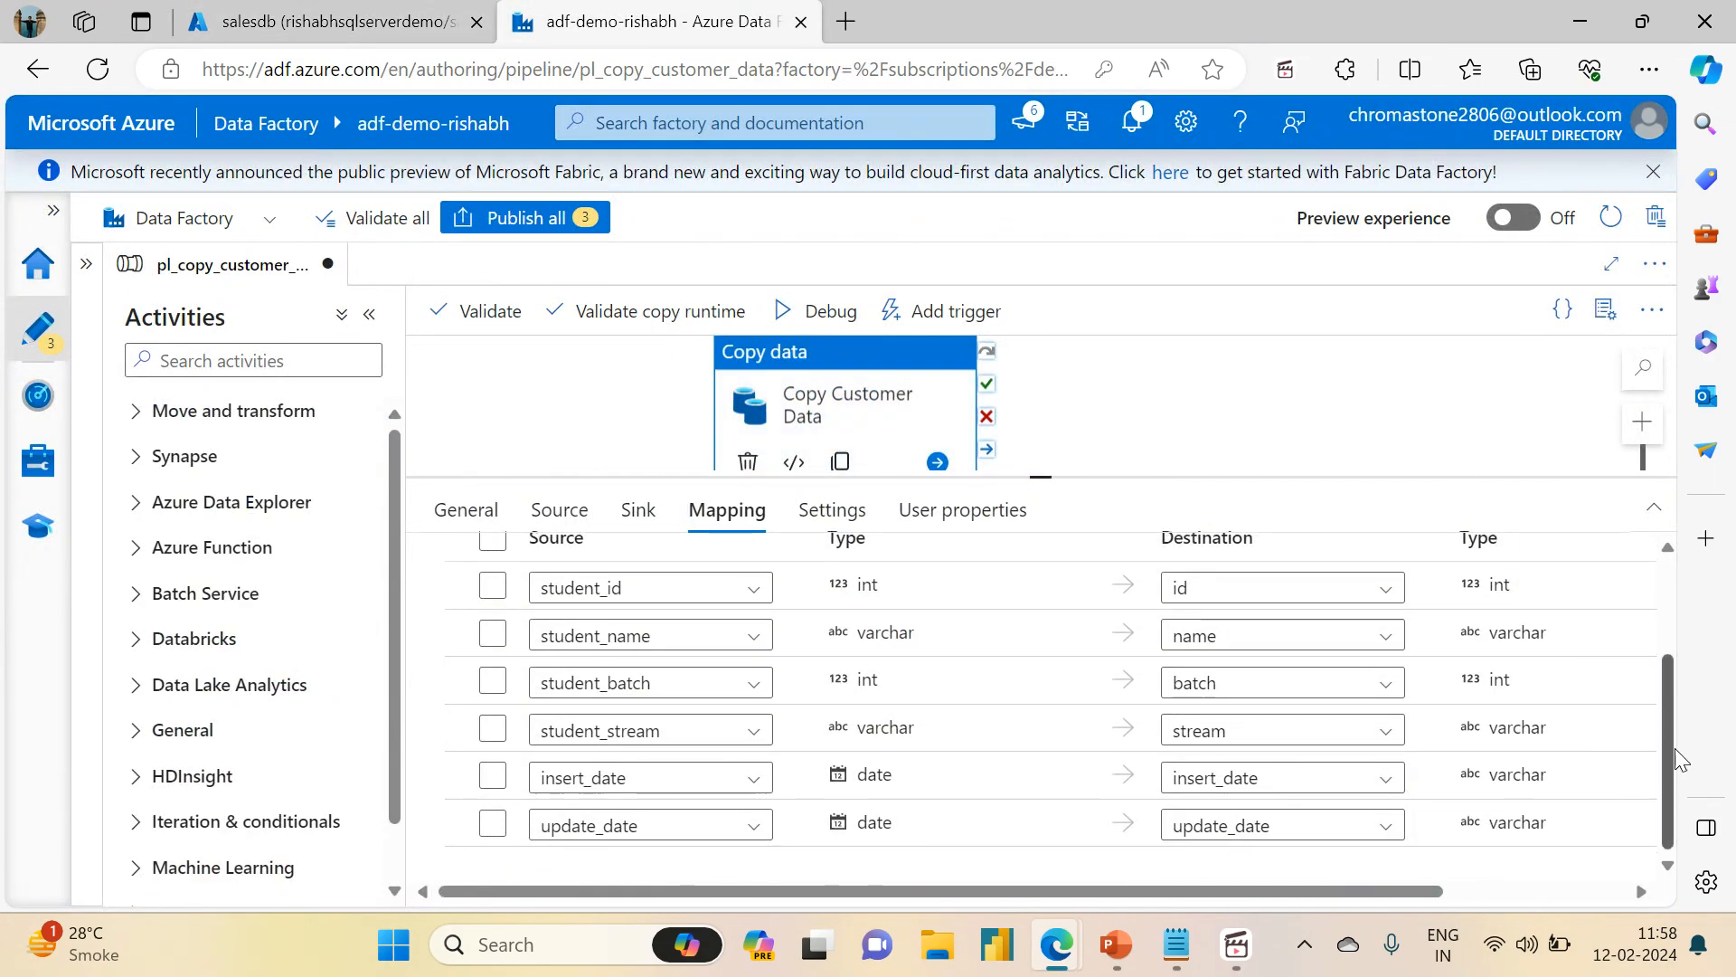
pyautogui.scroll(3, 1675, 758)
pyautogui.click(443, 572)
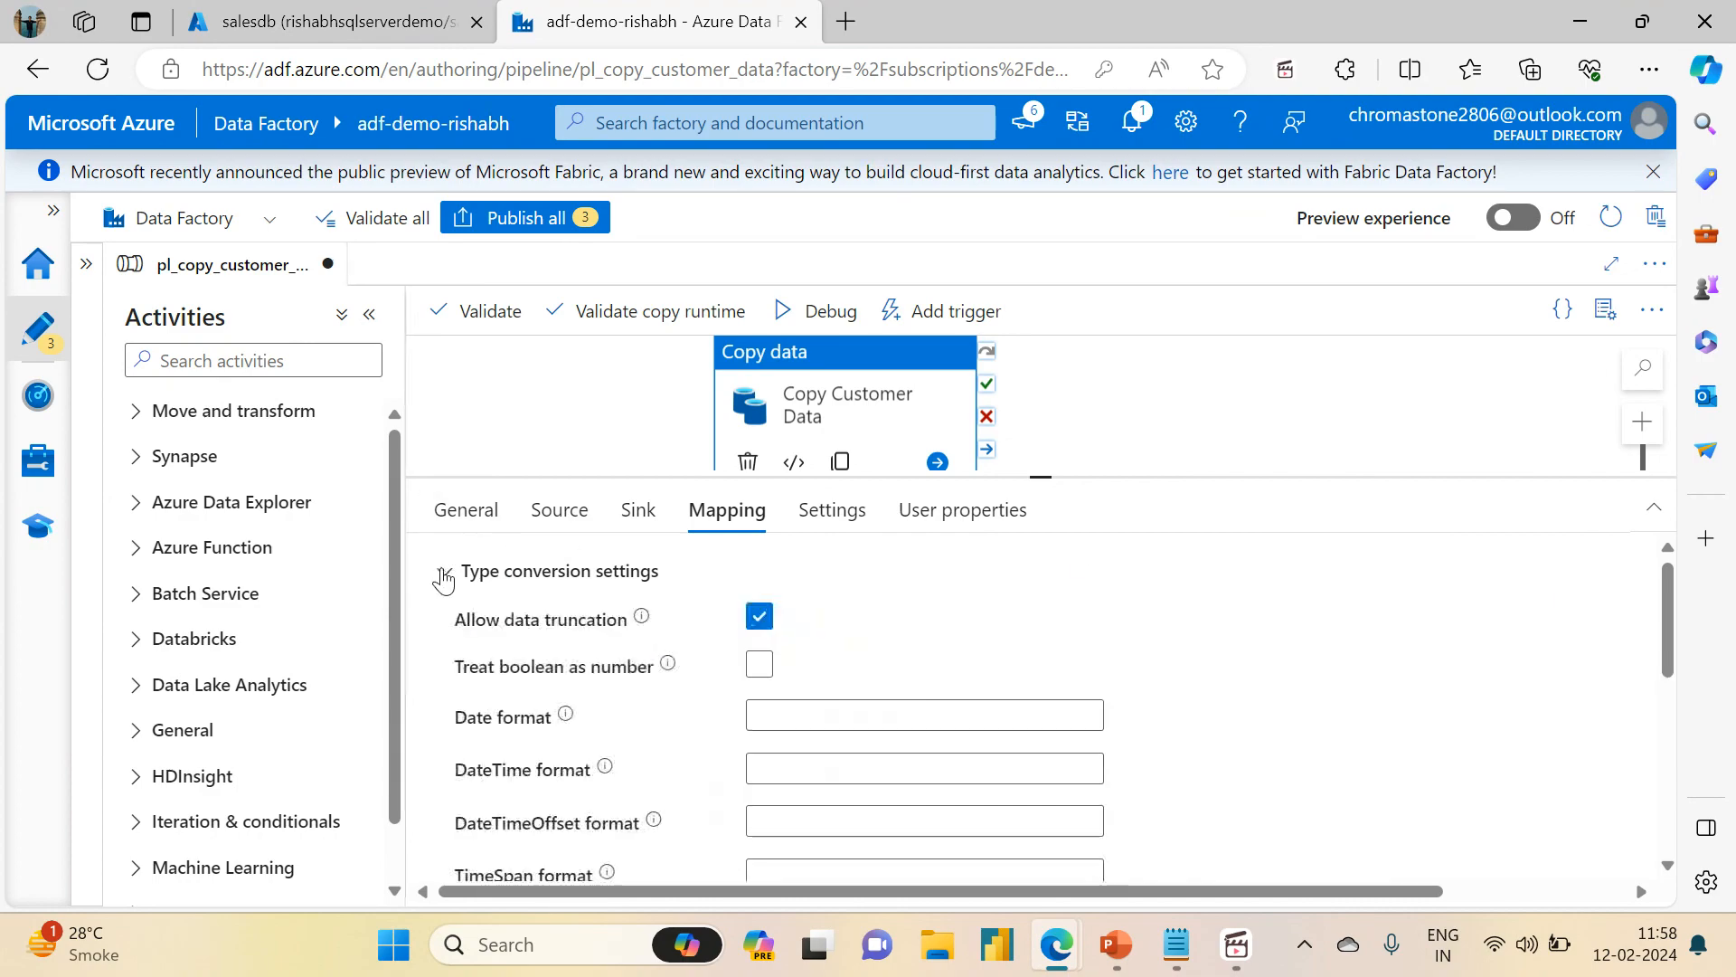
pyautogui.moveTo(1673, 632); pyautogui.dragTo(1673, 681)
pyautogui.moveTo(600, 618)
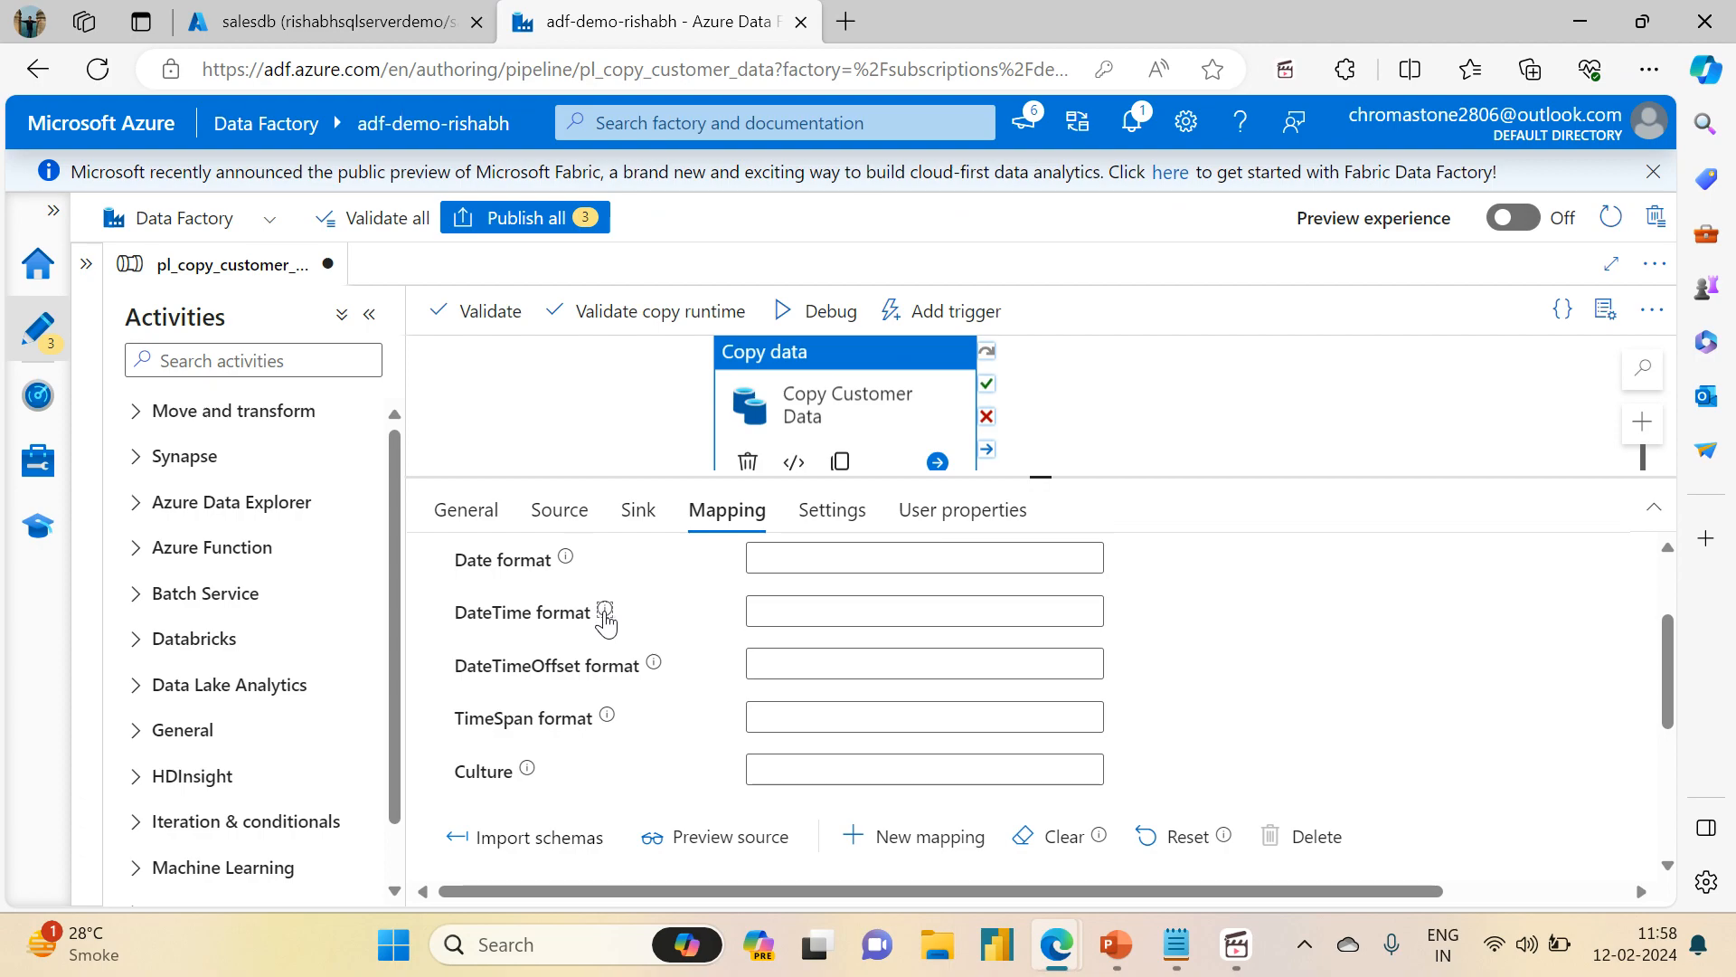
pyautogui.moveTo(604, 624)
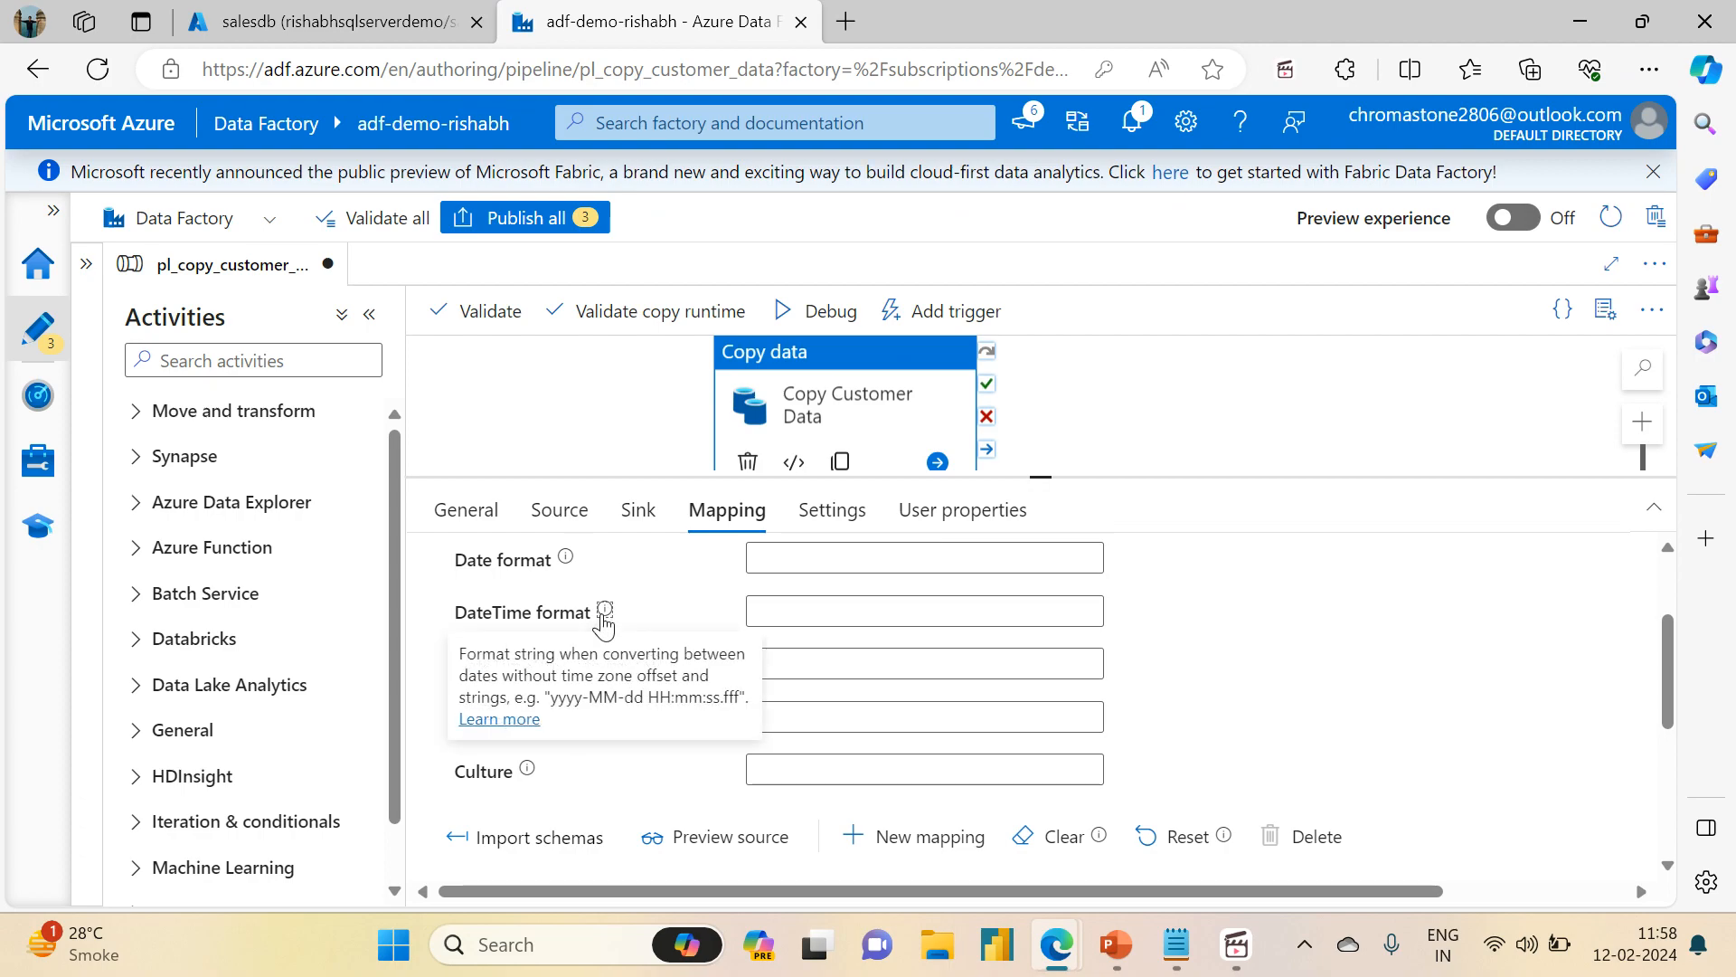
pyautogui.moveTo(555, 707); pyautogui.dragTo(741, 704)
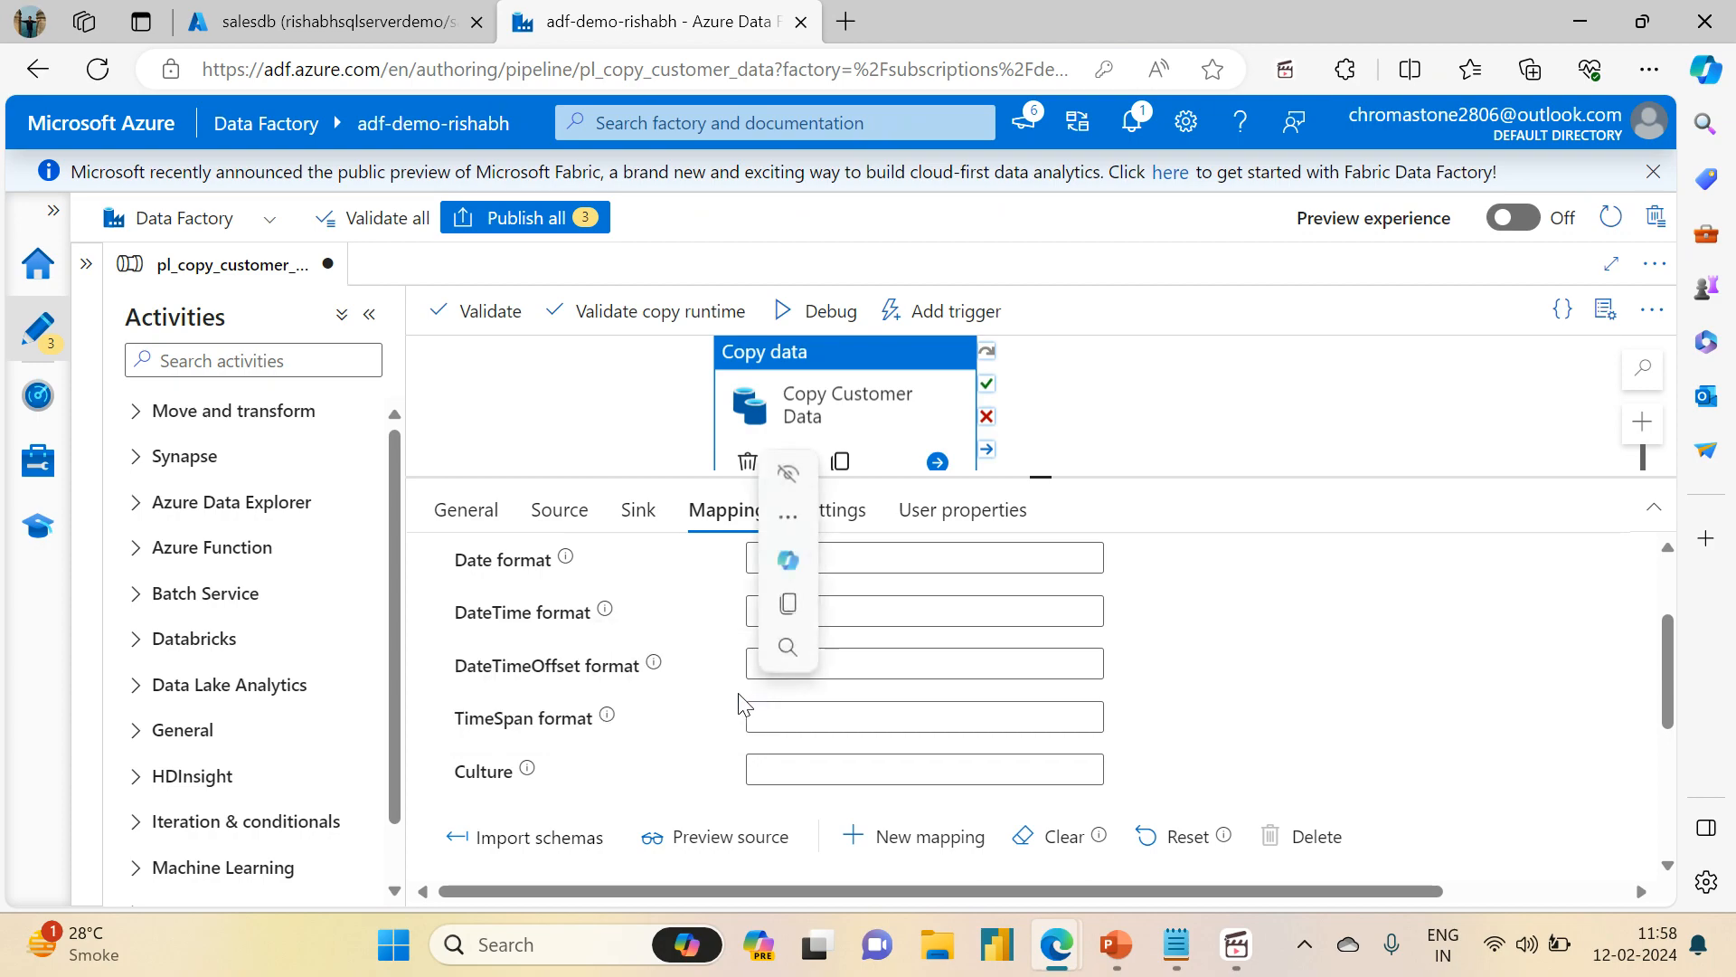
pyautogui.click(665, 718)
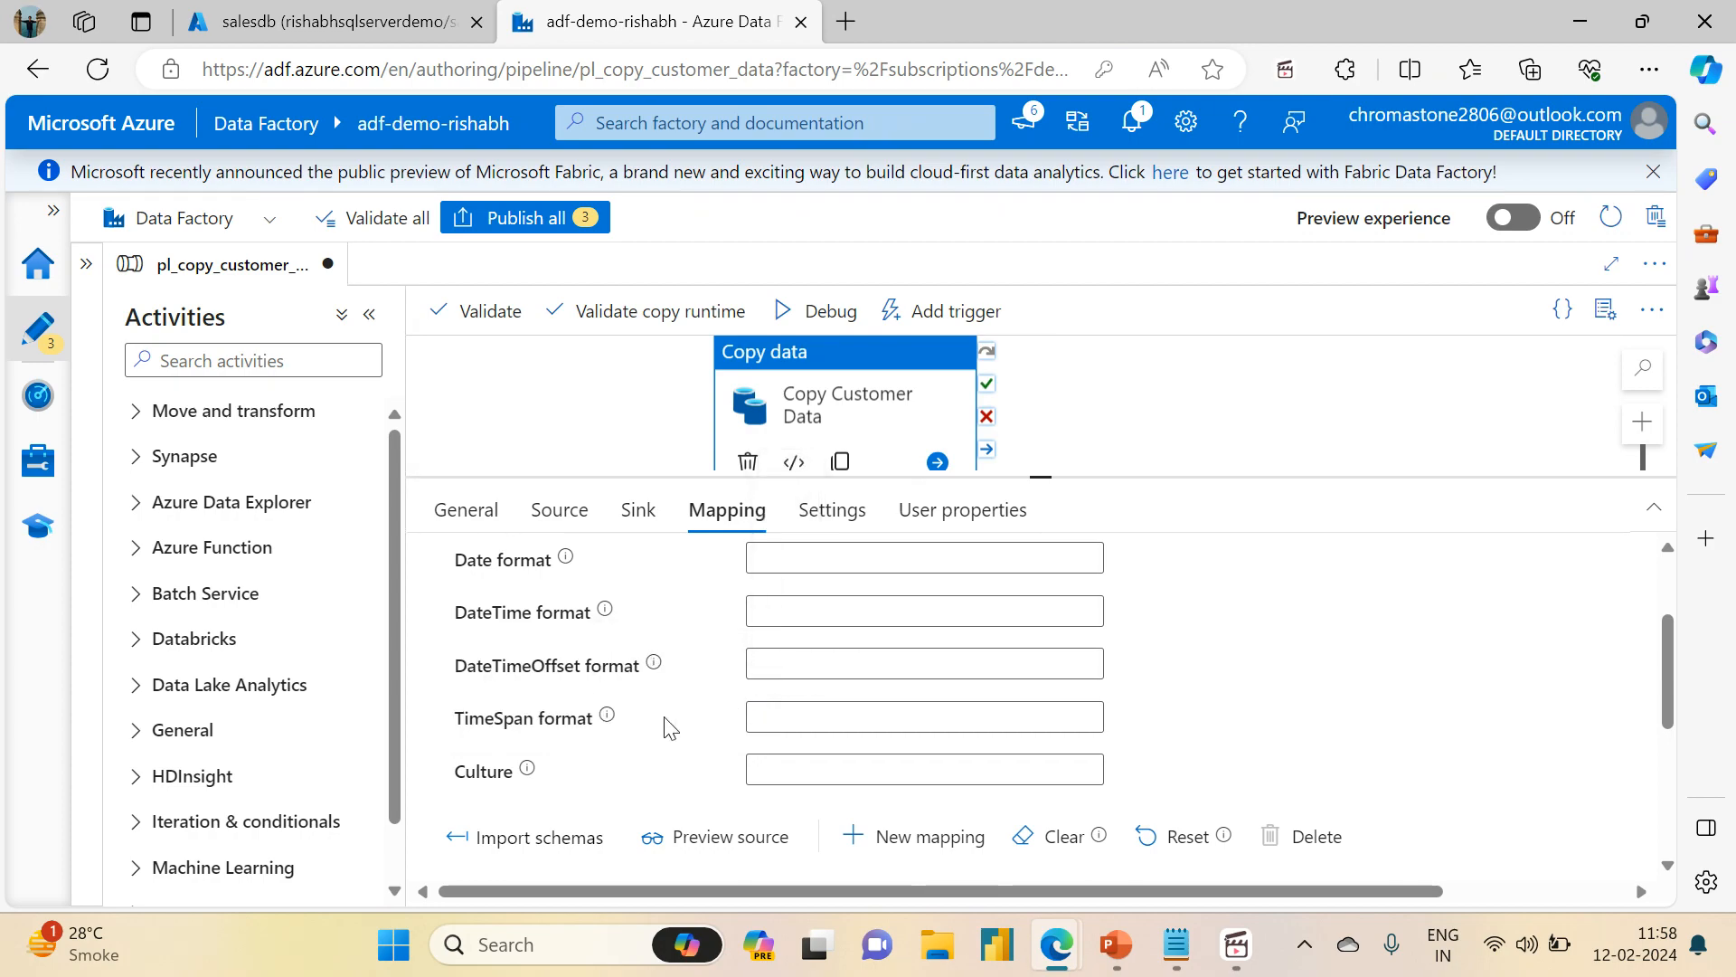
pyautogui.tripleClick(669, 728)
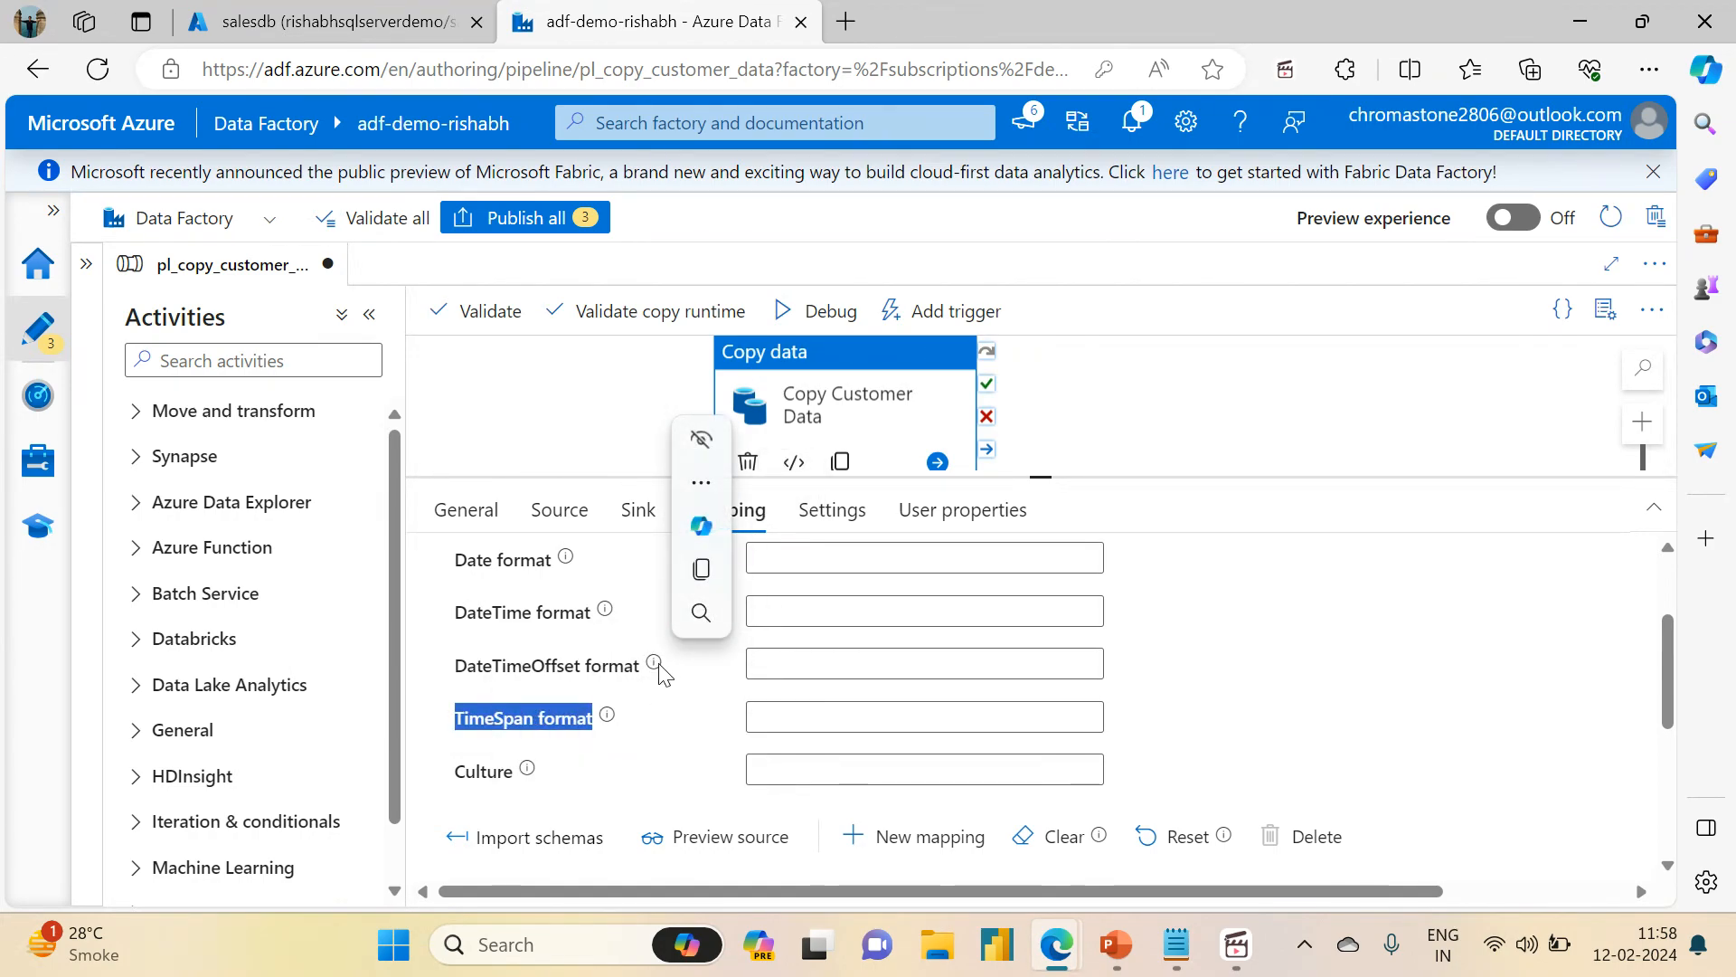
# - Widen the insert_date column in the salesdb query results to read the full timestamps, and return to the Data Factory mapping
pyautogui.hotkey('ctrl', 'Tab')
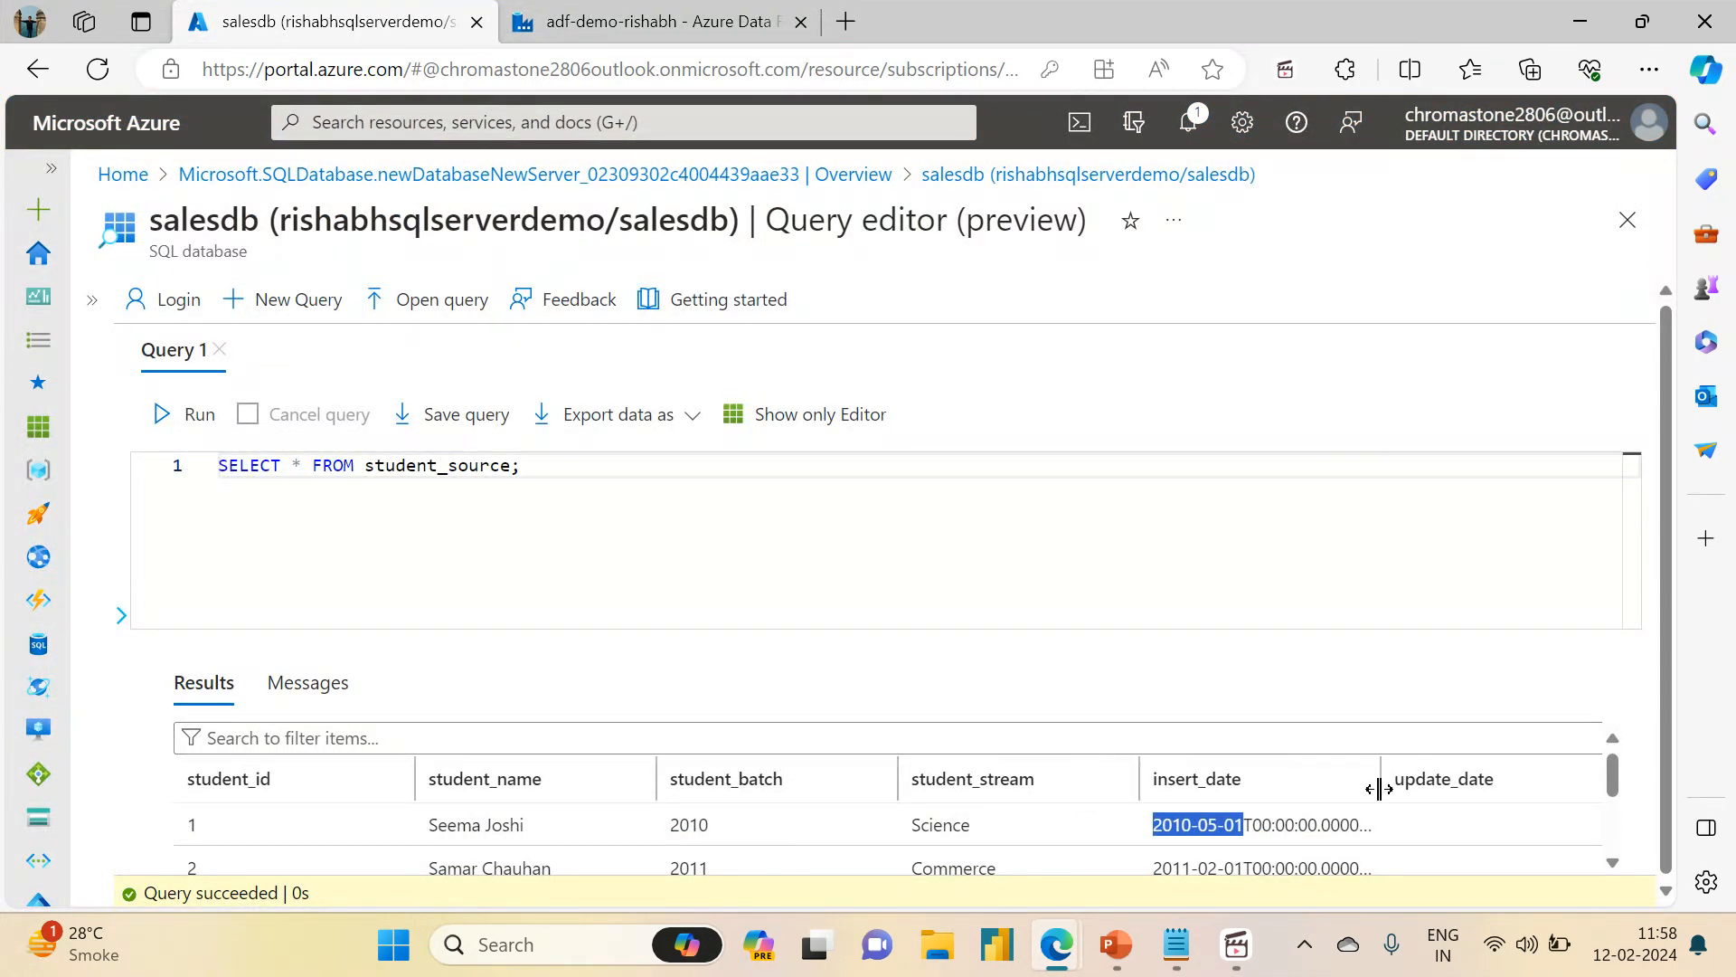
pyautogui.moveTo(1379, 789); pyautogui.dragTo(1484, 782)
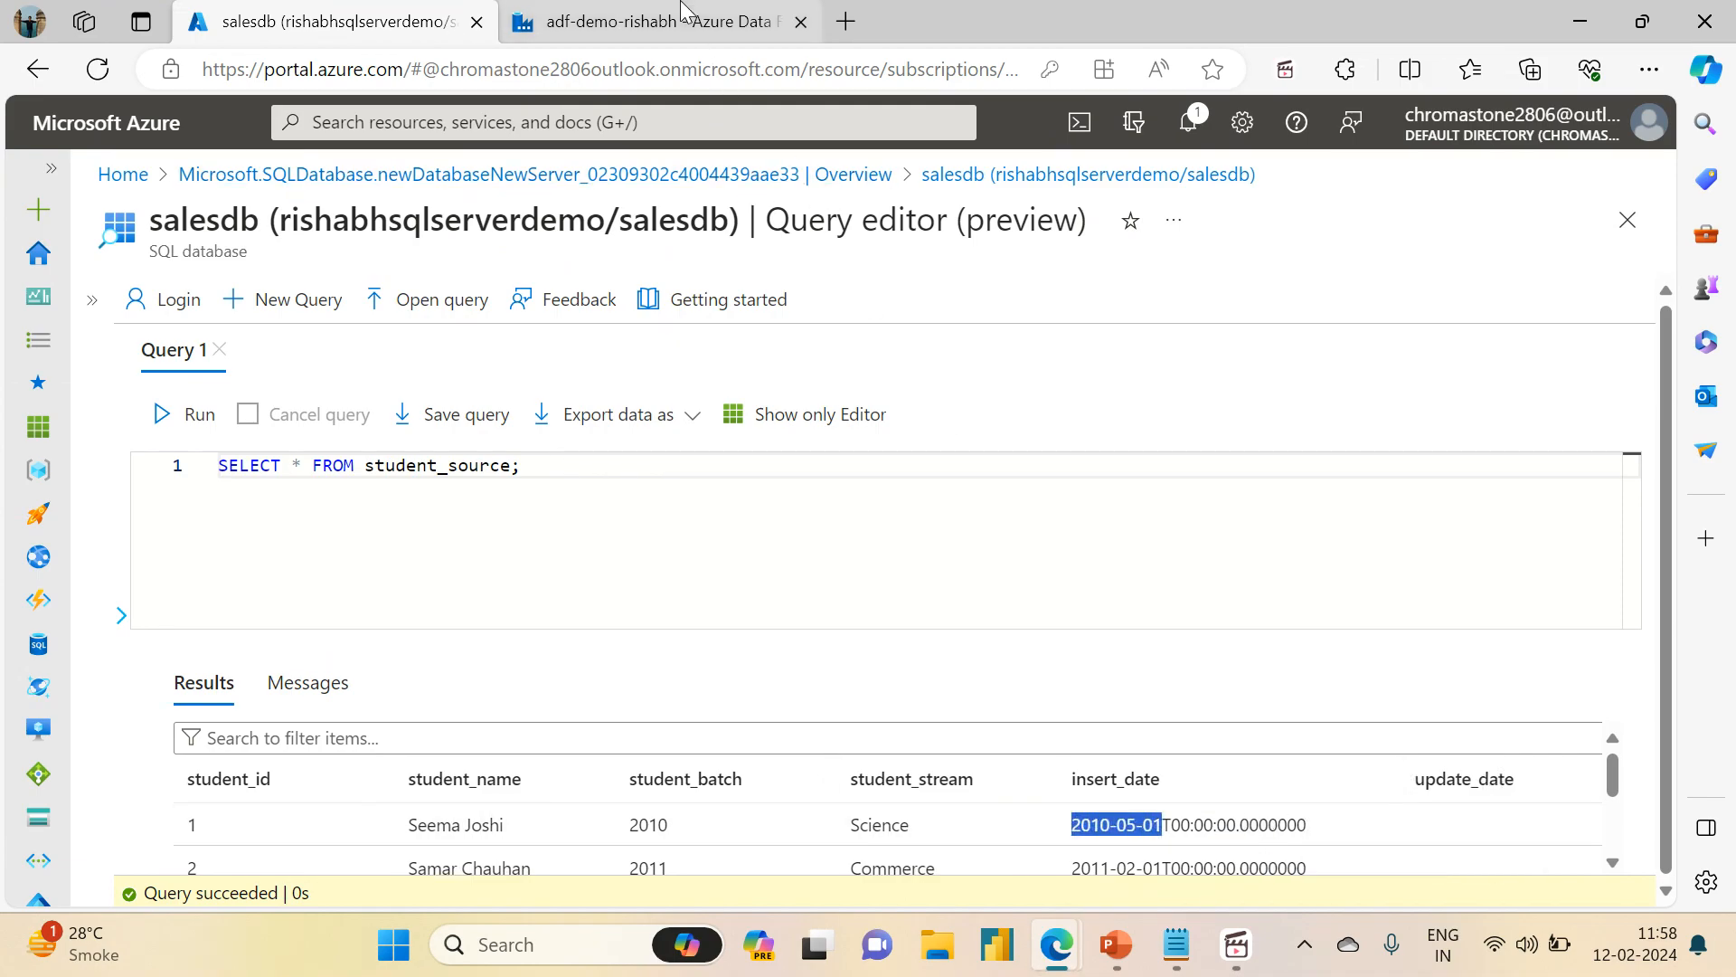
pyautogui.click(658, 21)
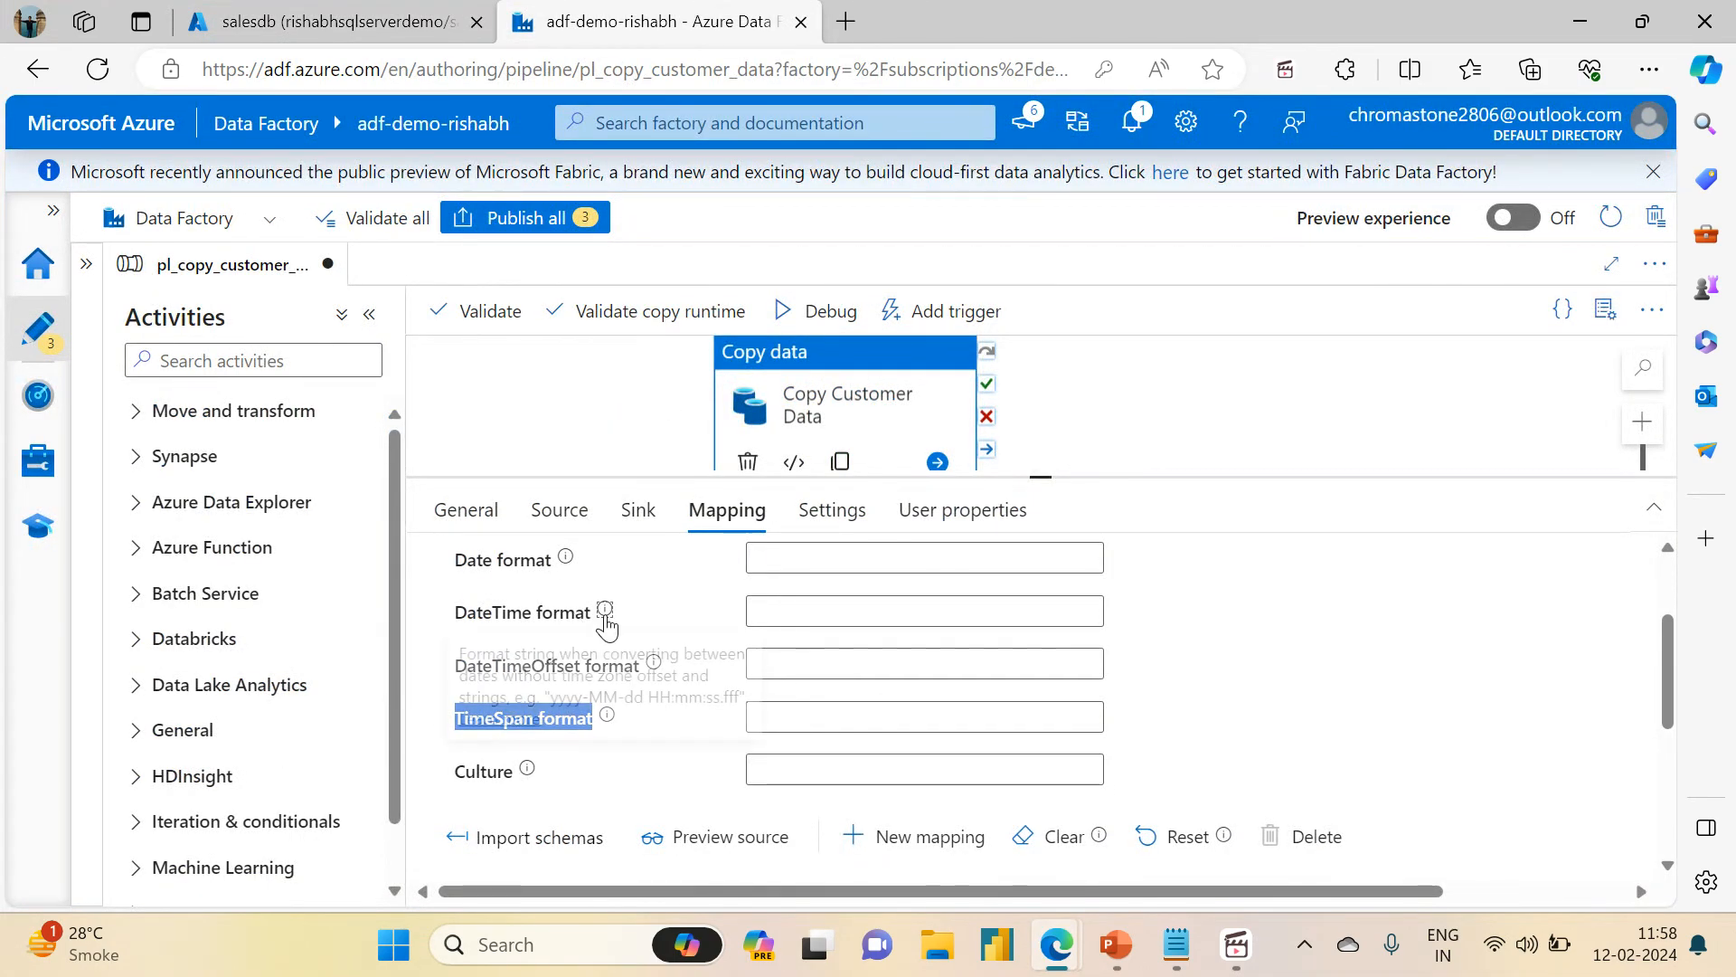
# - Read the DateTime format hint and enter MM-dd-yyyy as the date part of the DateTime format
pyautogui.moveTo(604, 610)
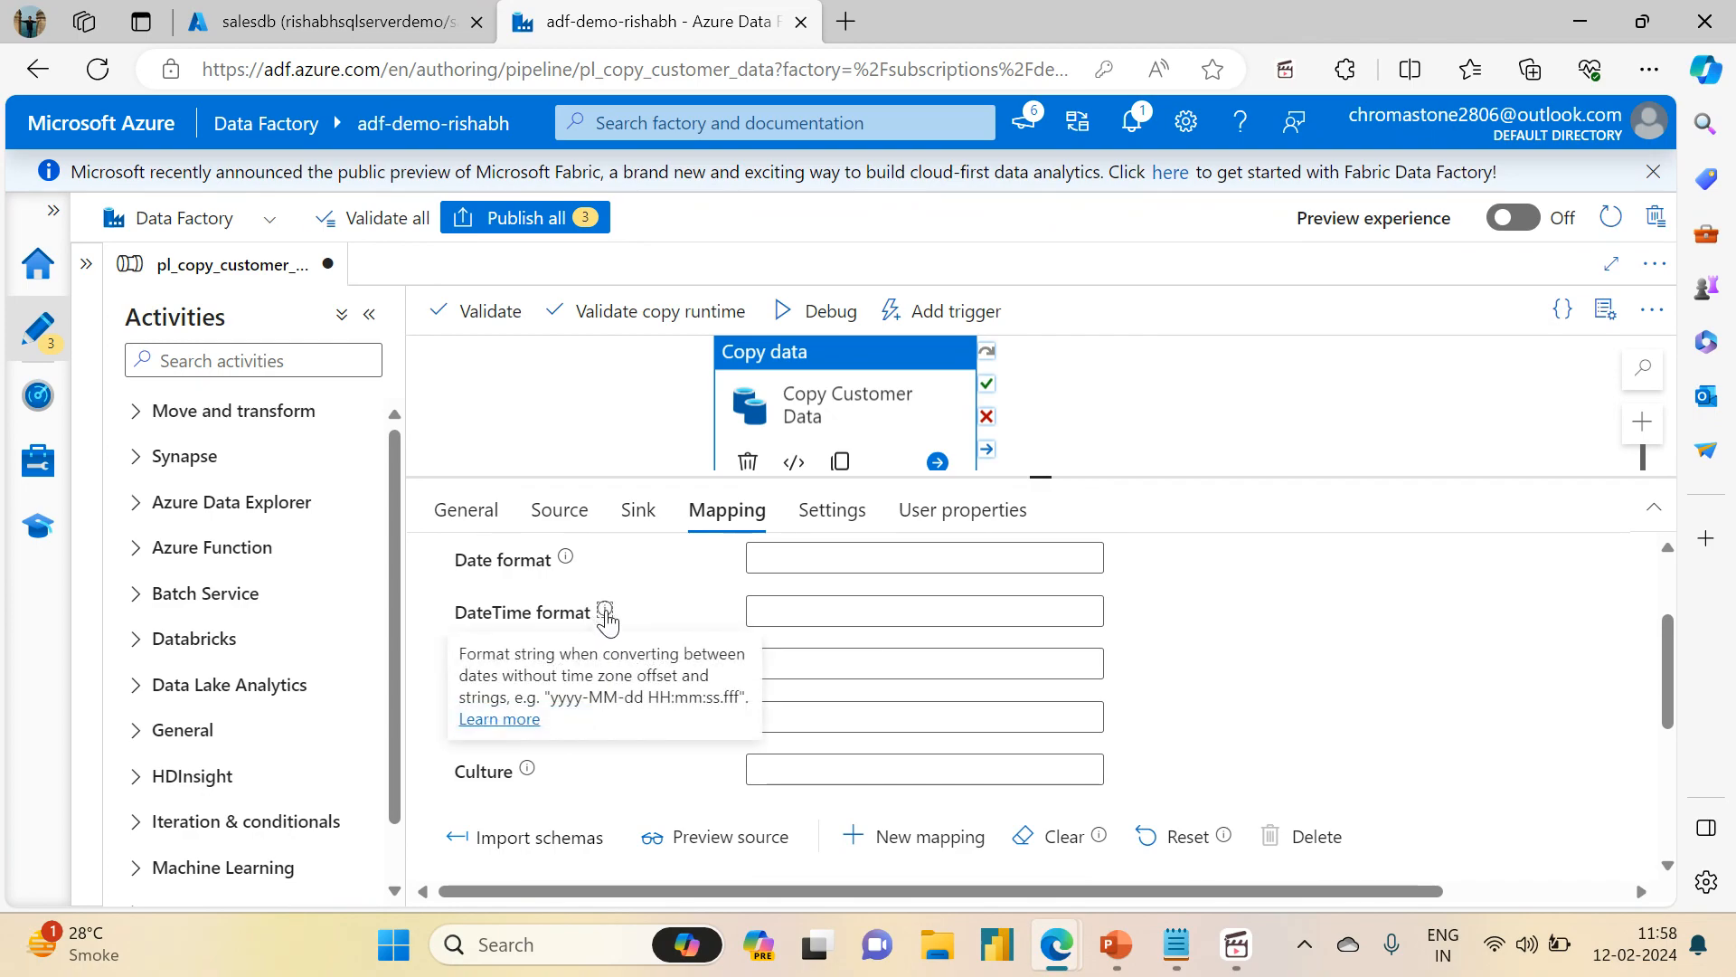
pyautogui.click(778, 611)
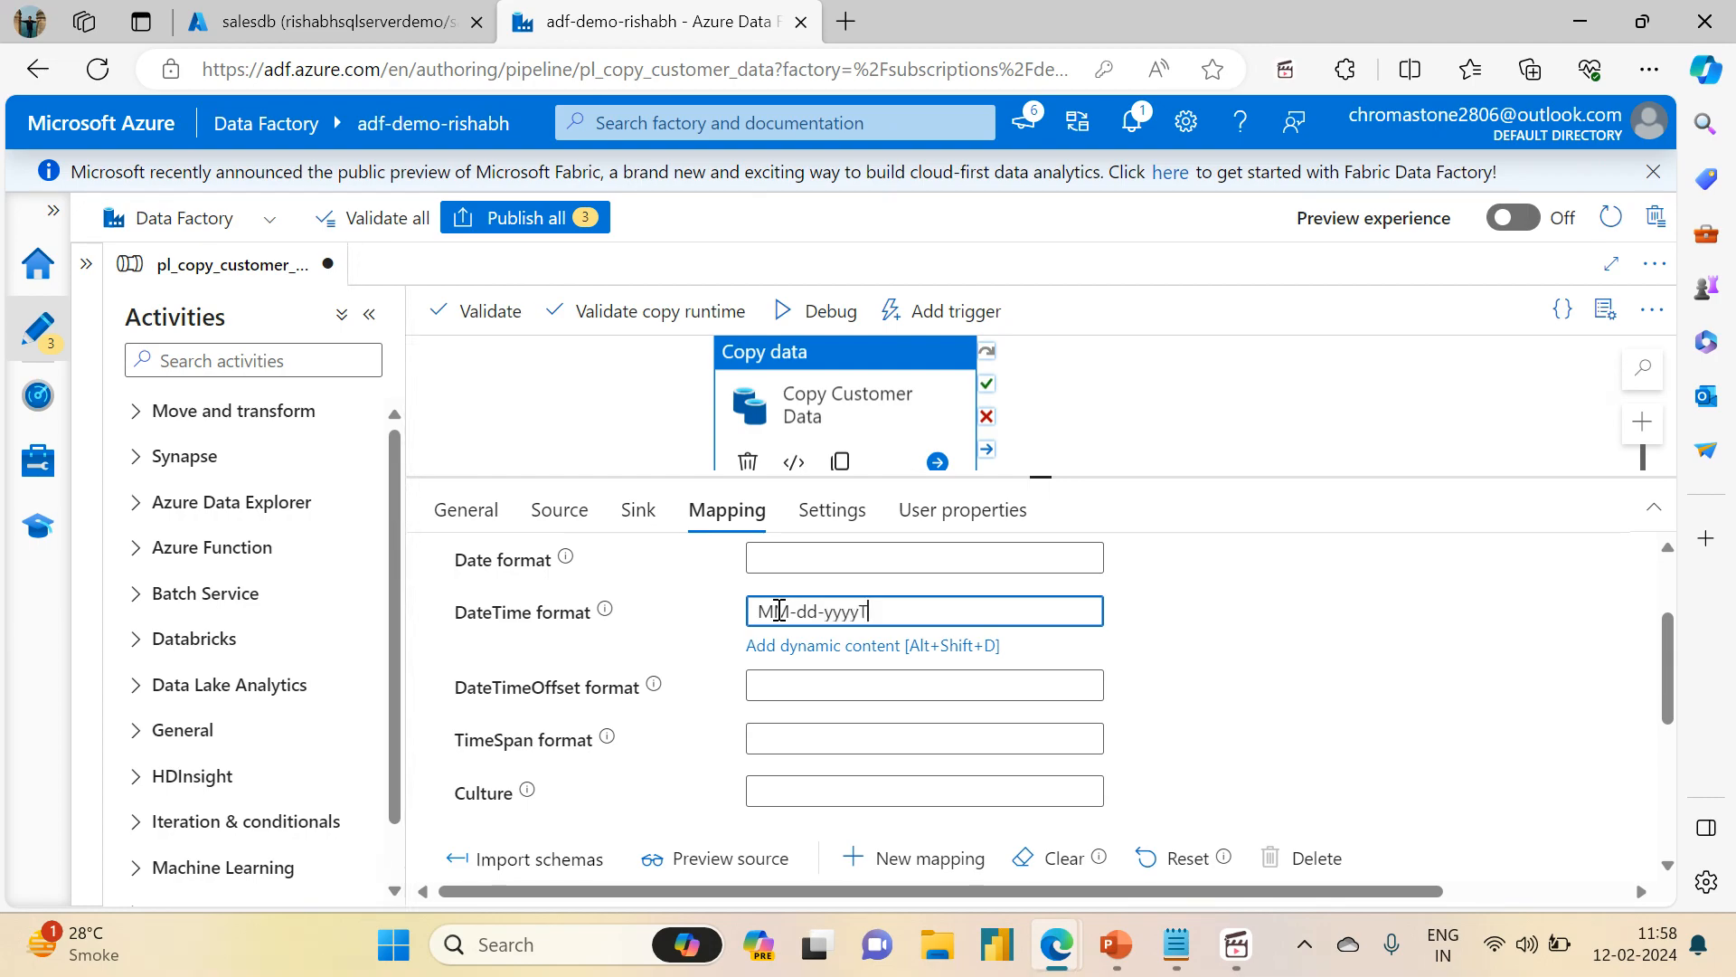
pyautogui.click(605, 611)
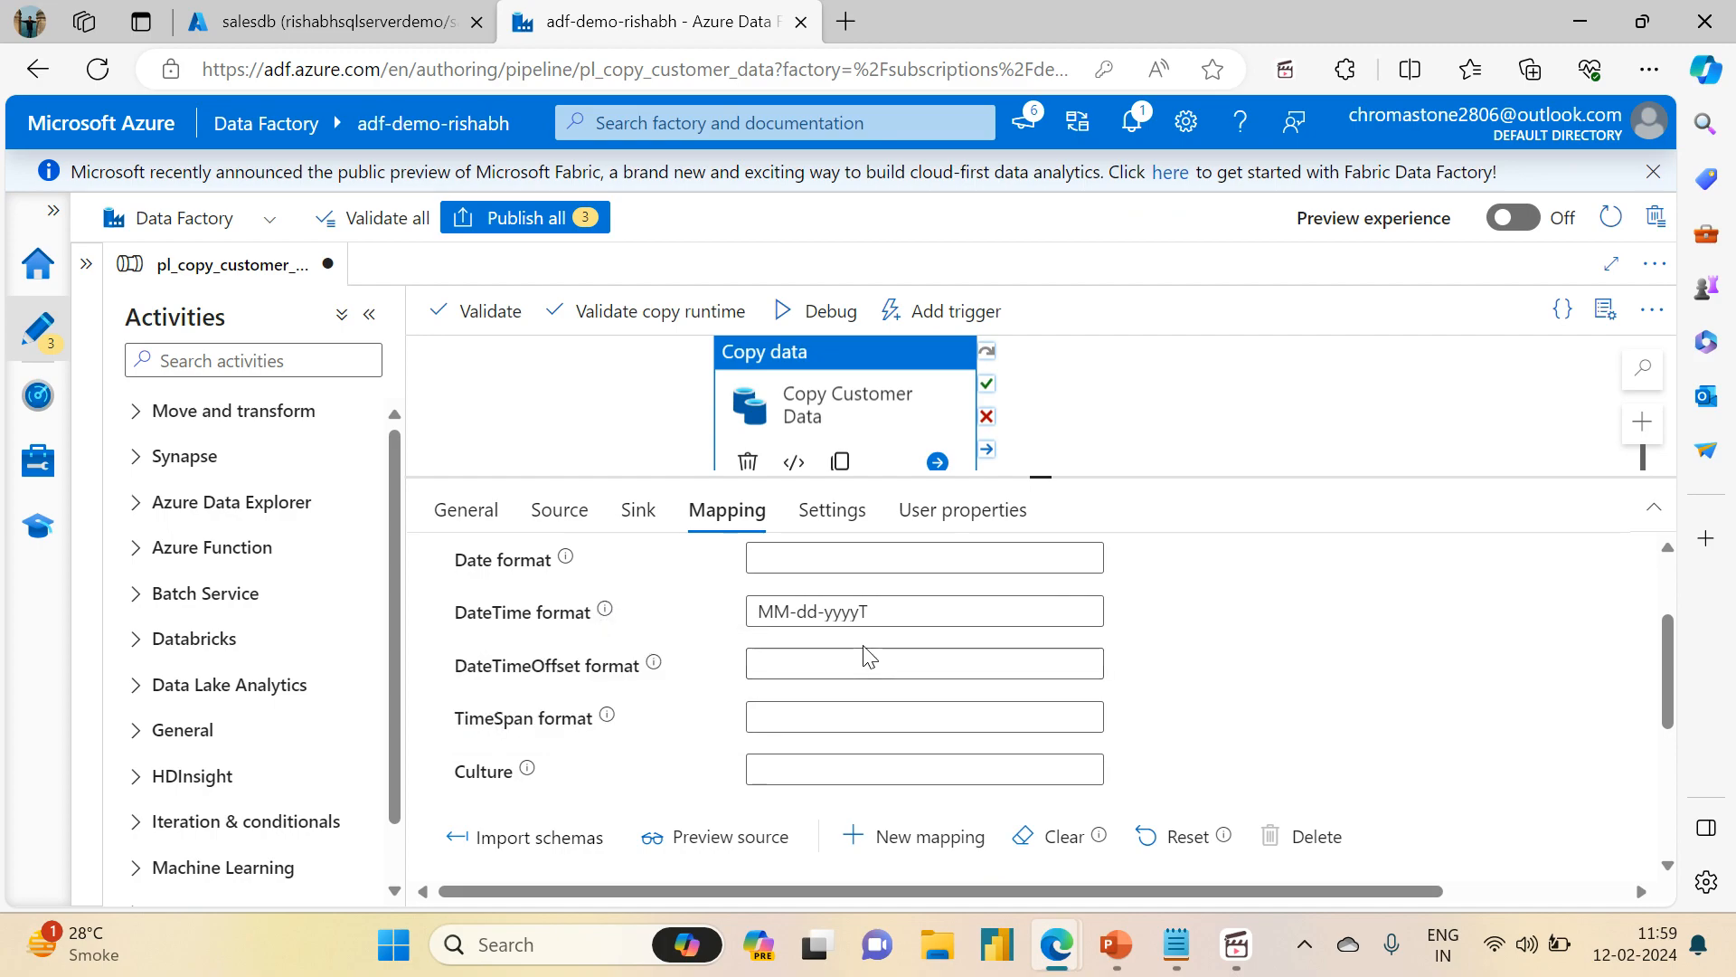
pyautogui.click(888, 625)
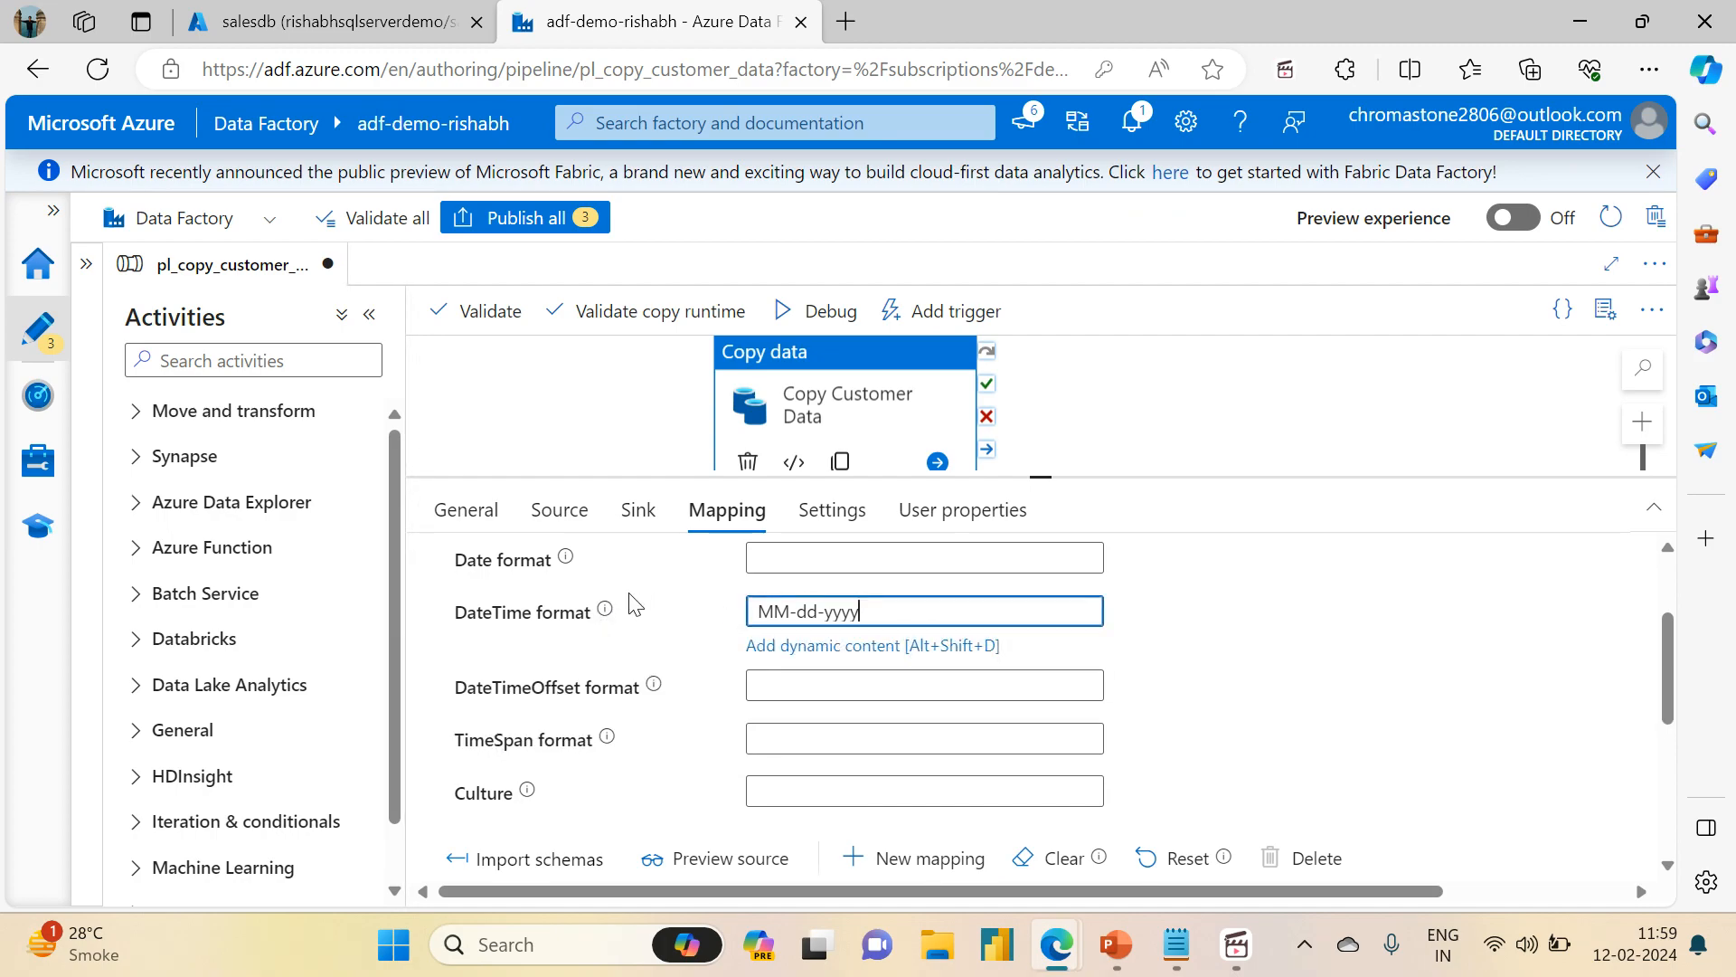
# - Append the time part HH:mm:ss. to the DateTime format, following the pattern in its format hint
pyautogui.click(604, 613)
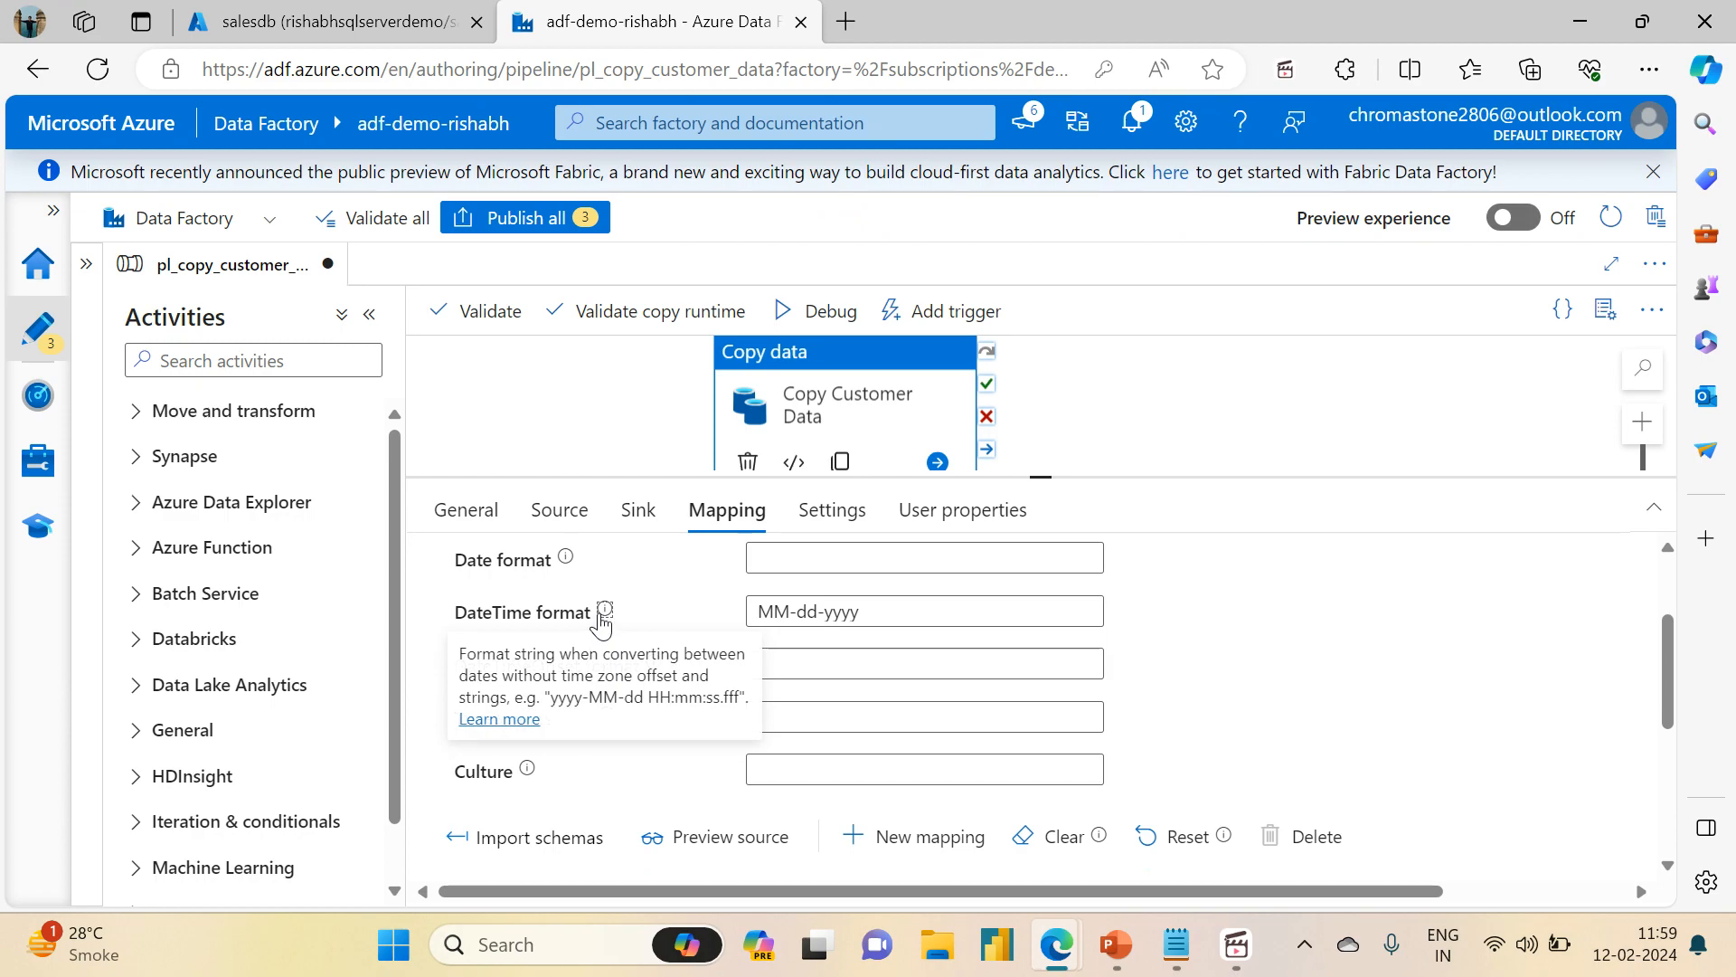
pyautogui.click(922, 611)
pyautogui.write('HH')
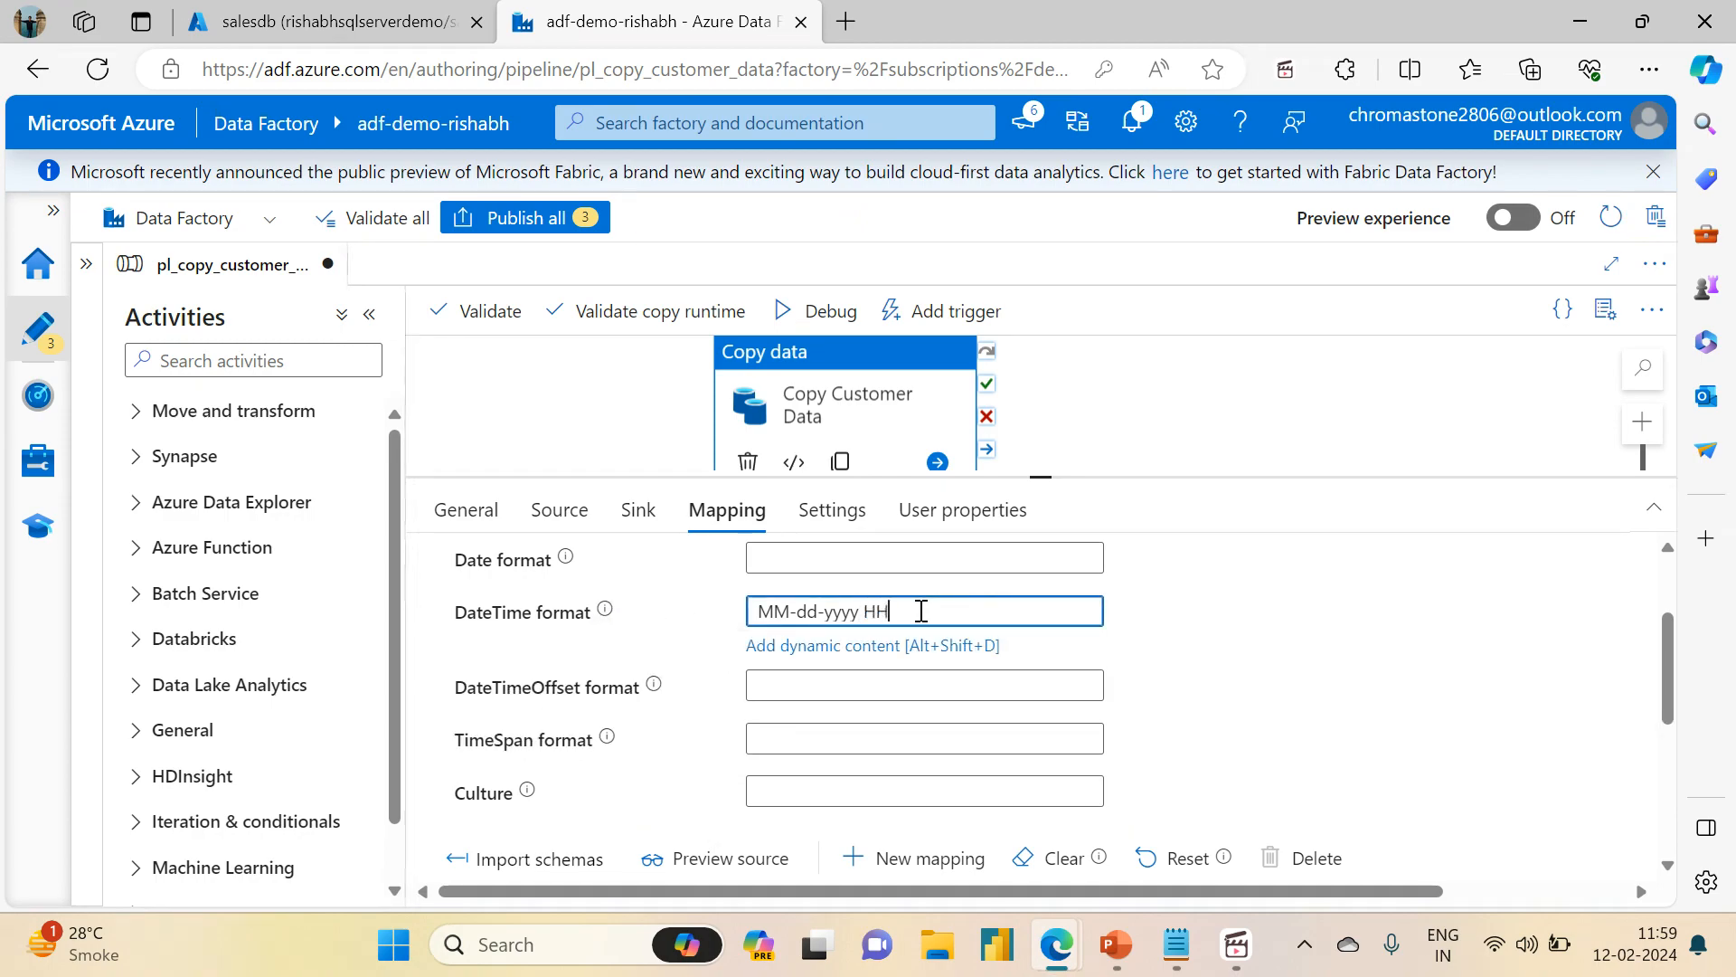
pyautogui.write(':mm(')
pyautogui.click(605, 614)
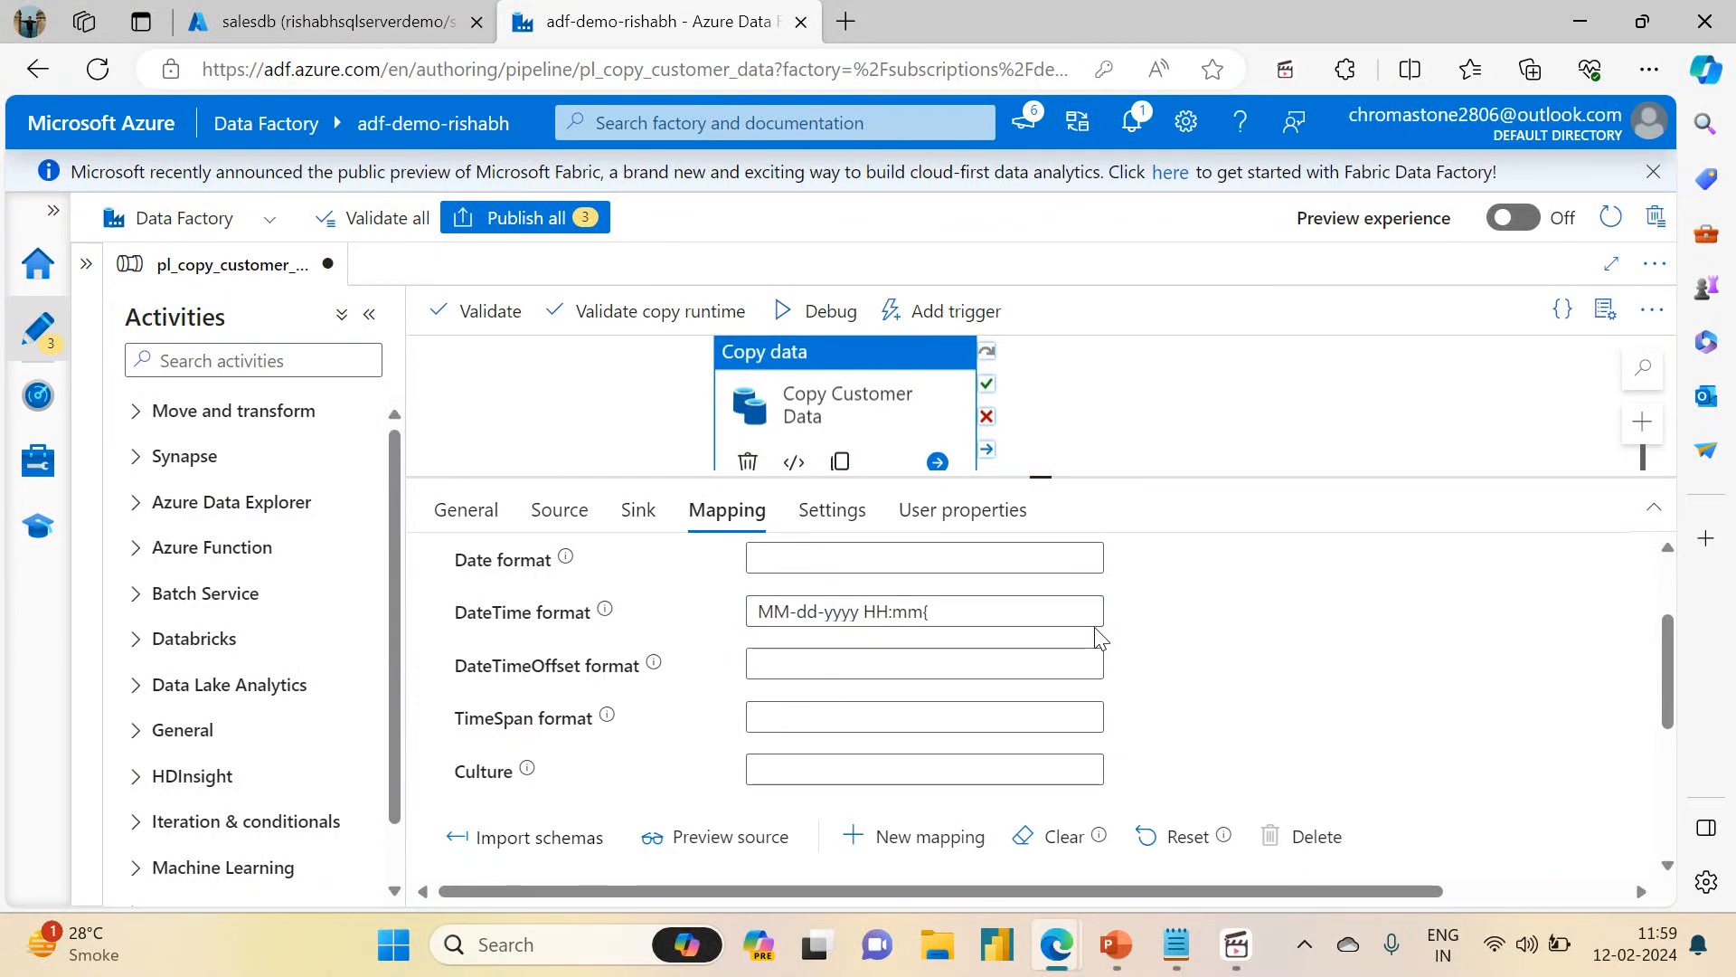
pyautogui.click(976, 606)
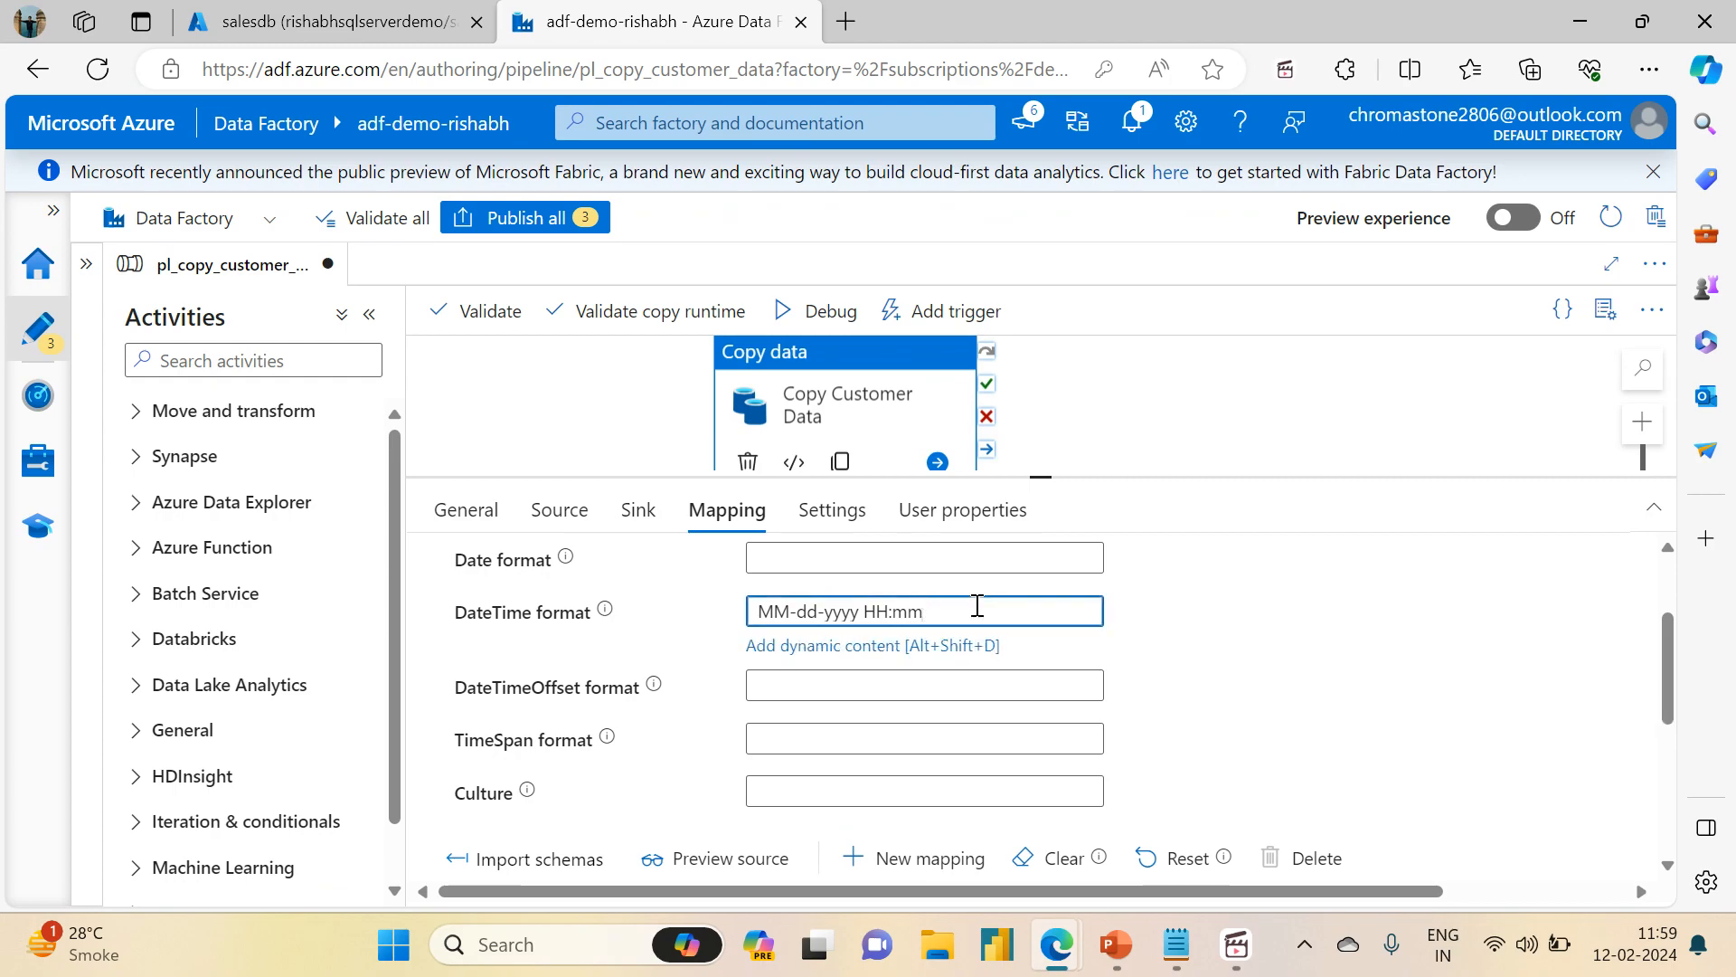
pyautogui.click(605, 611)
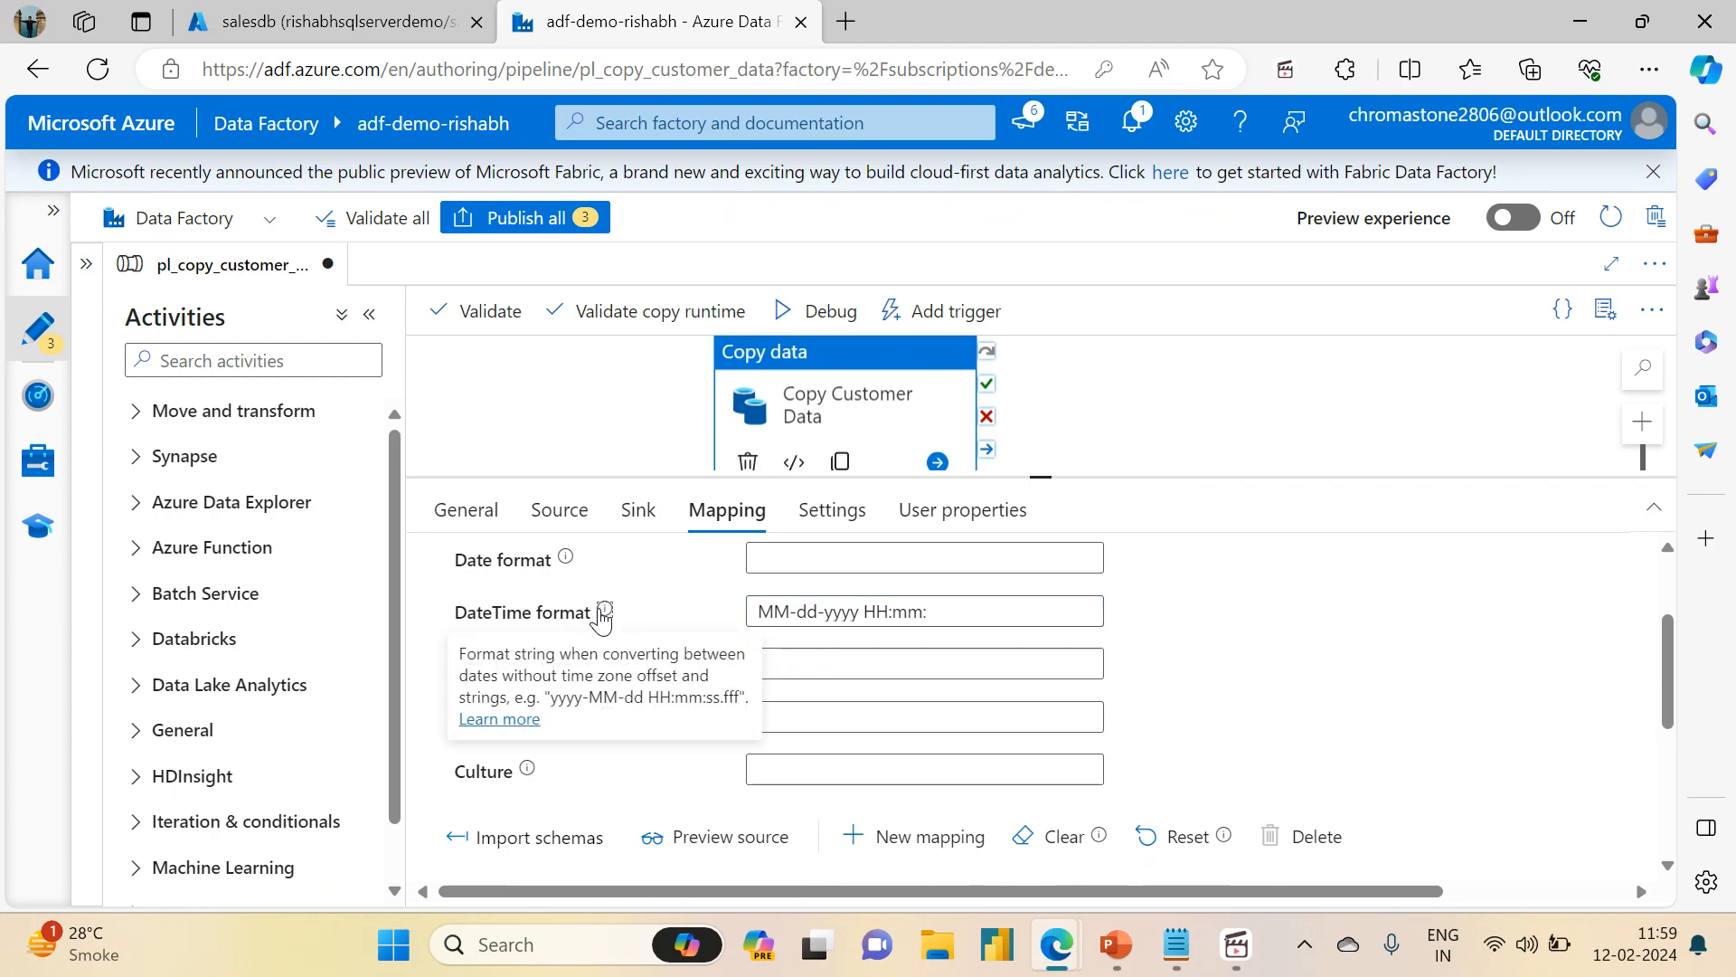
pyautogui.click(989, 612)
pyautogui.write('ss.')
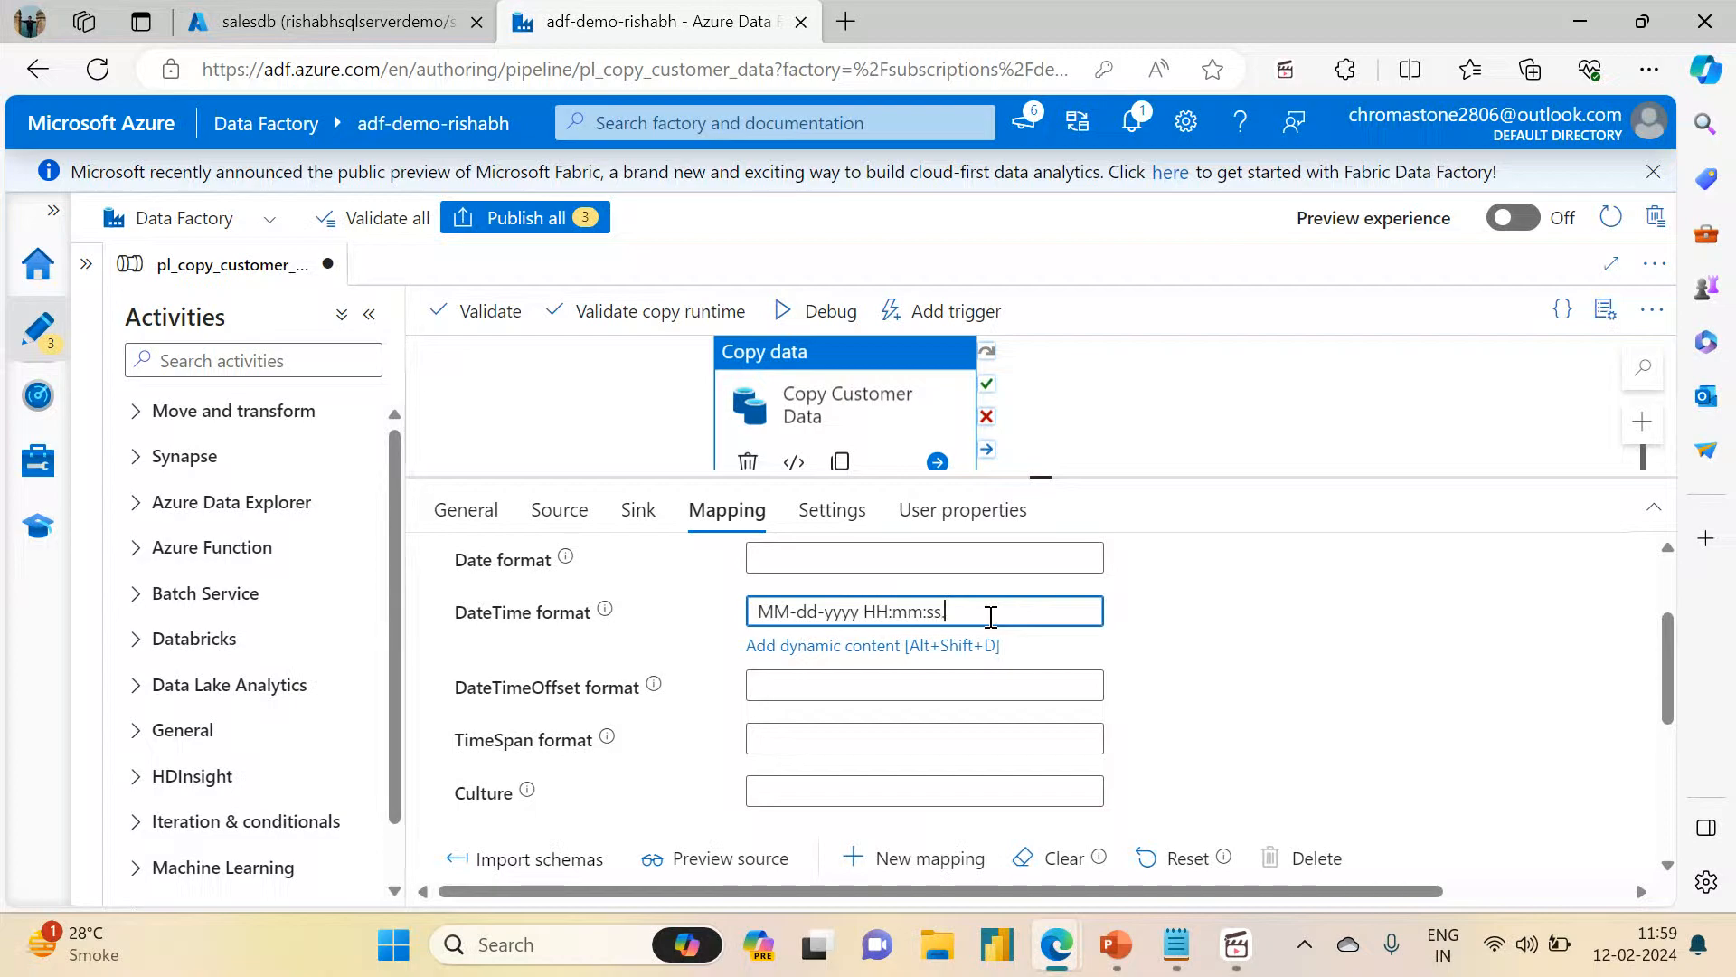
# - Complete the DateTime format with the milliseconds fff, check it against the hint, and collapse the type conversion settings
pyautogui.click(605, 612)
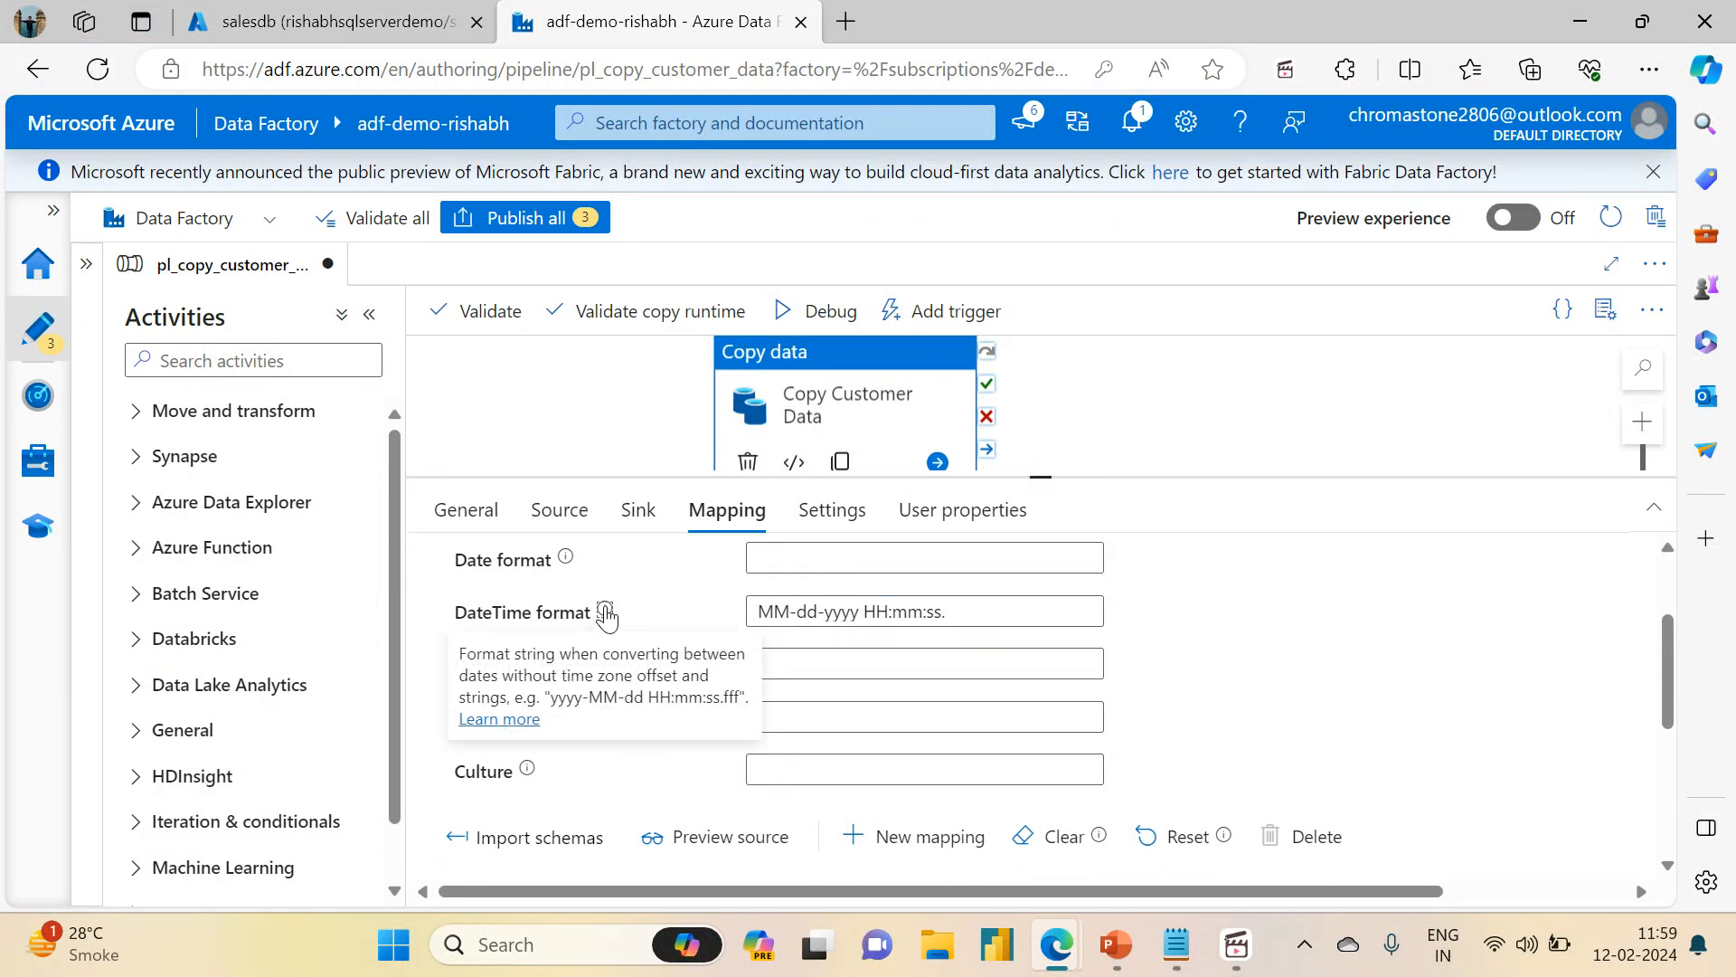
pyautogui.click(993, 614)
pyautogui.write('fff')
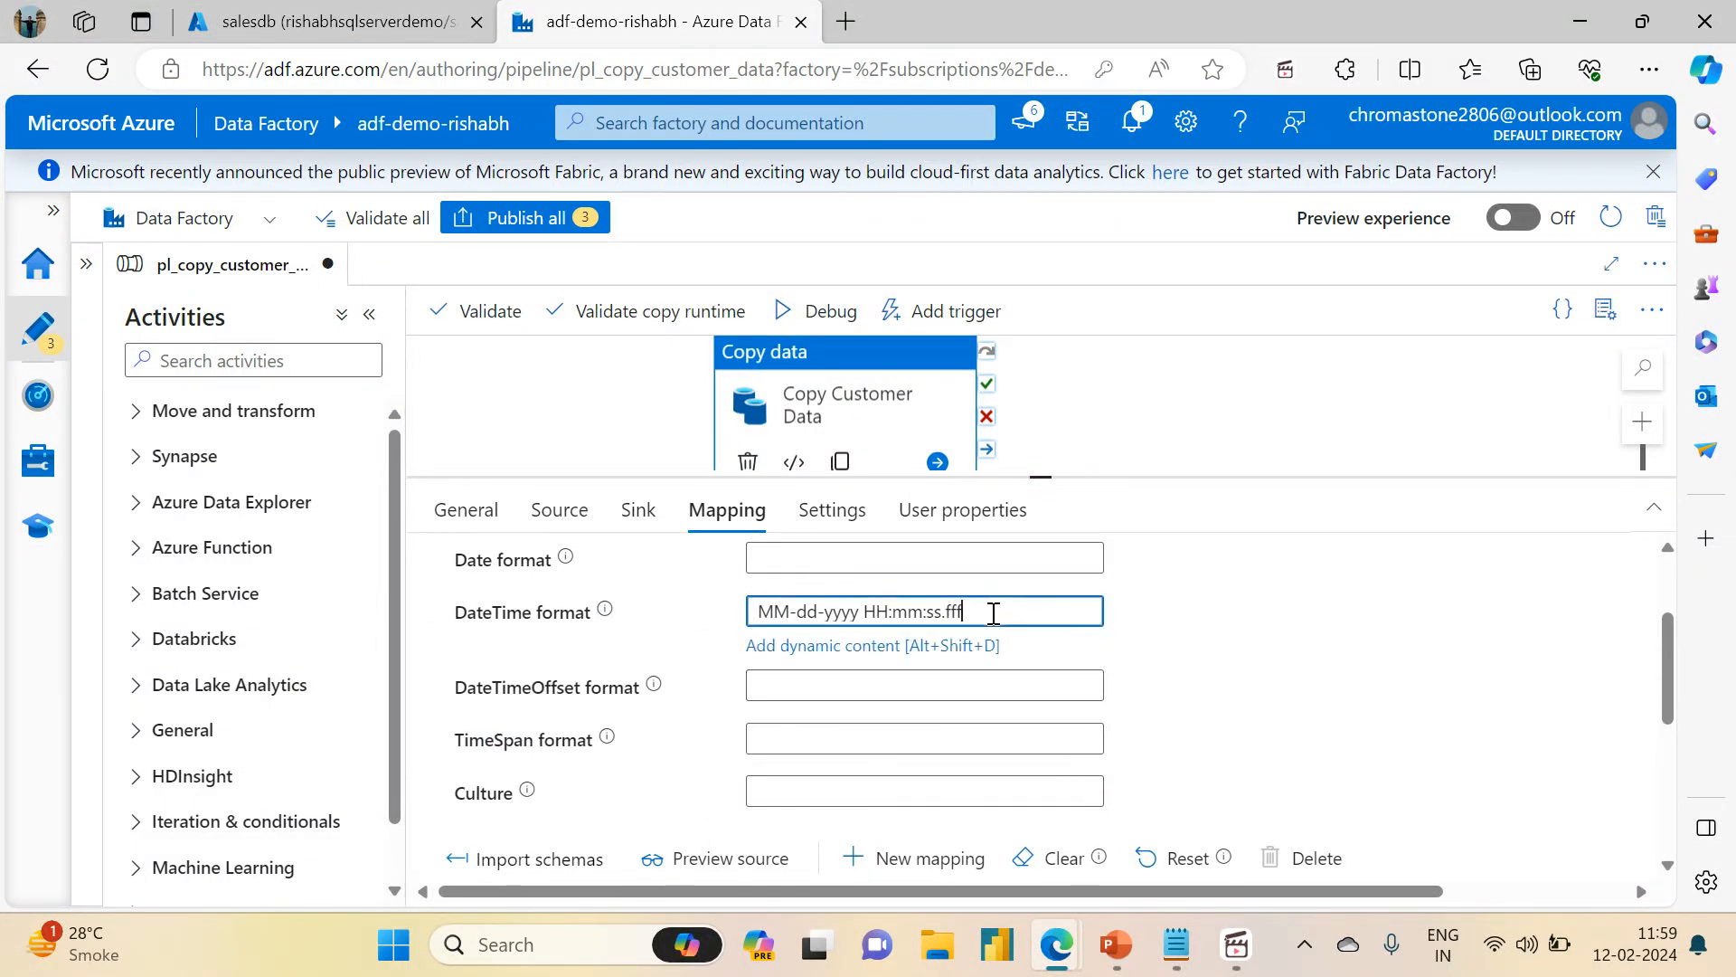
pyautogui.click(566, 619)
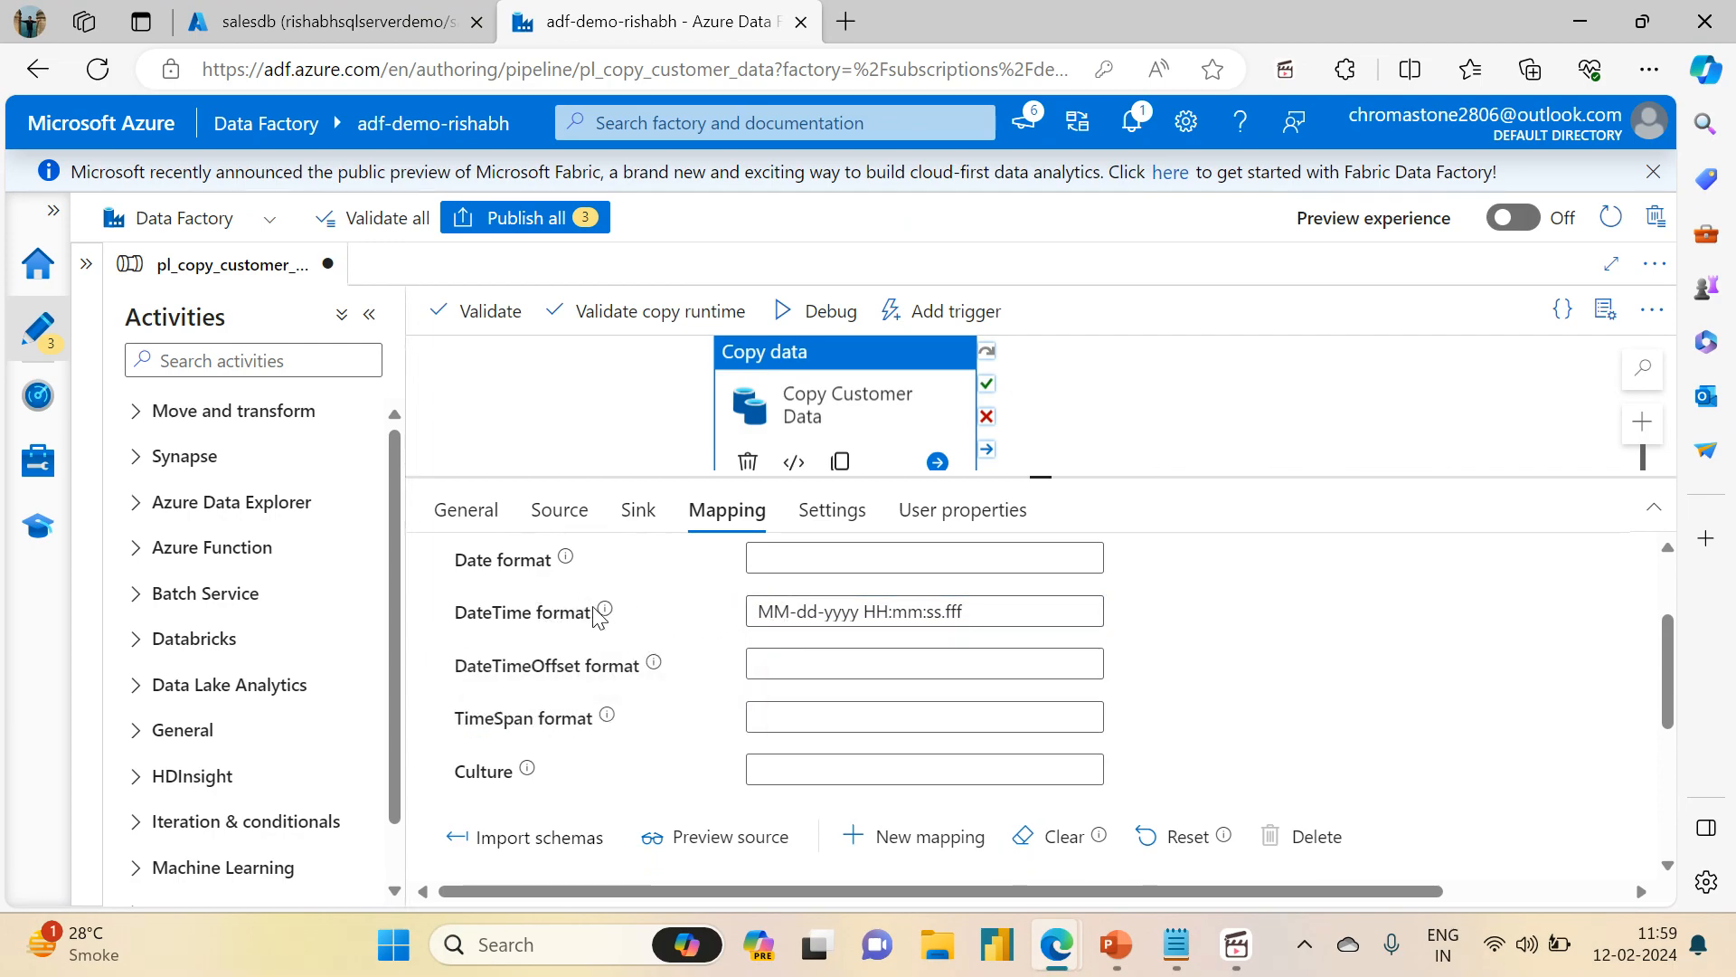
pyautogui.moveTo(607, 612)
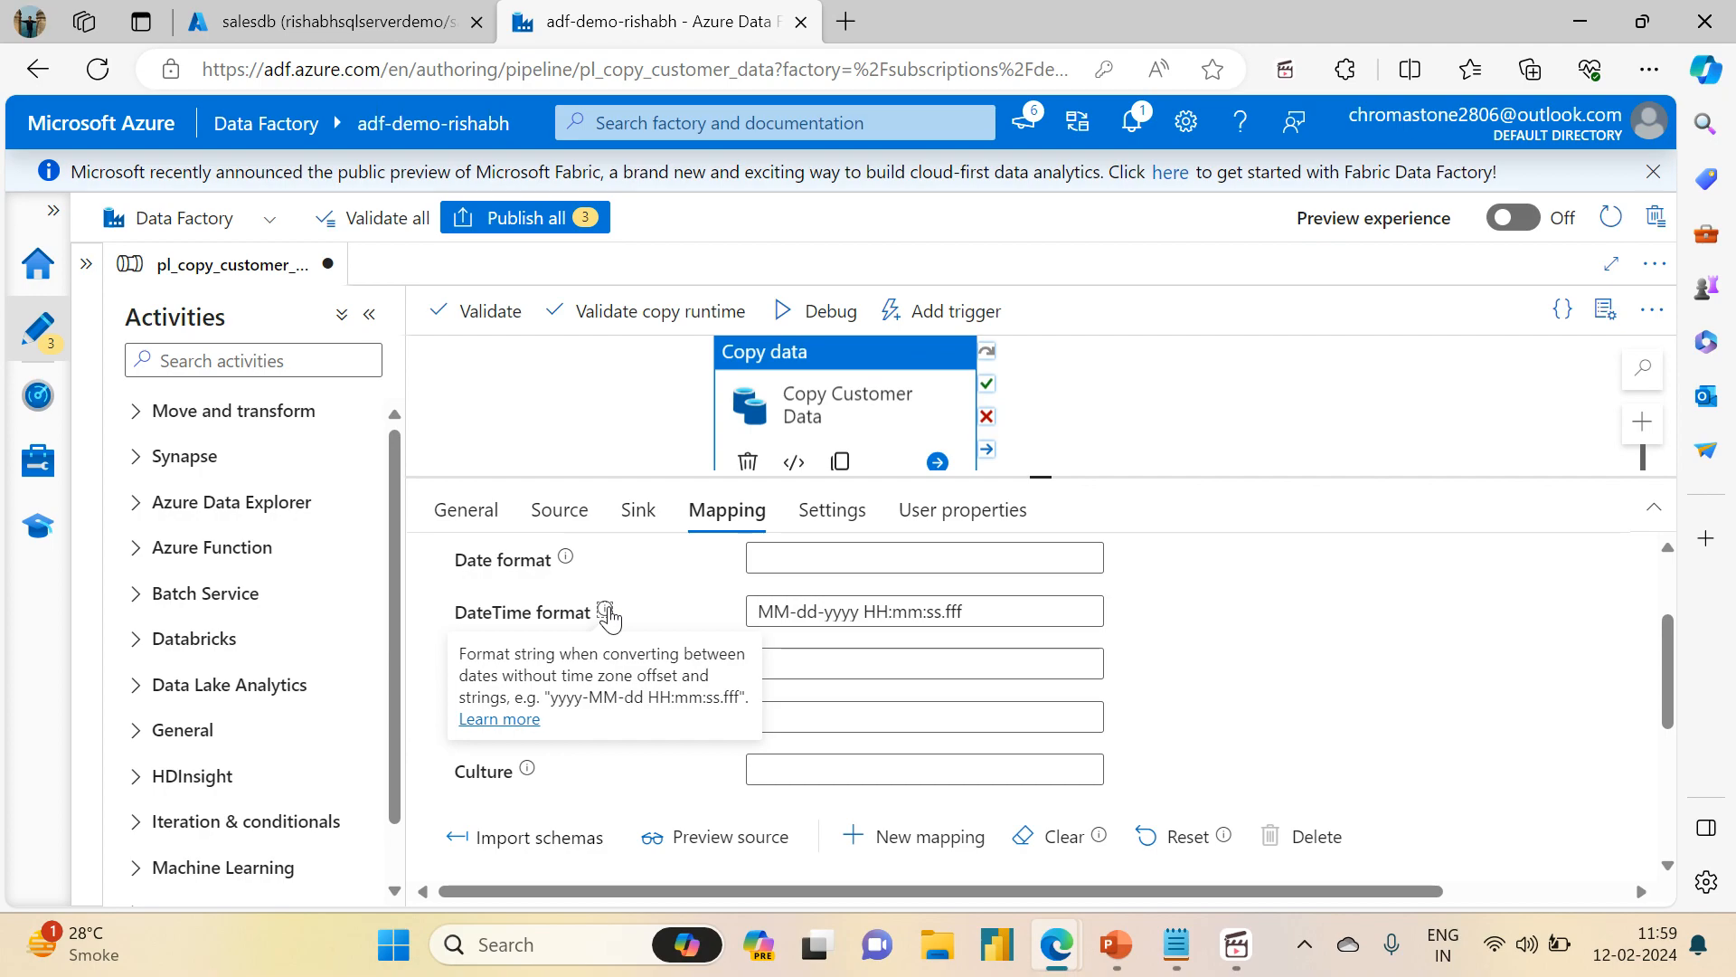
pyautogui.click(757, 611)
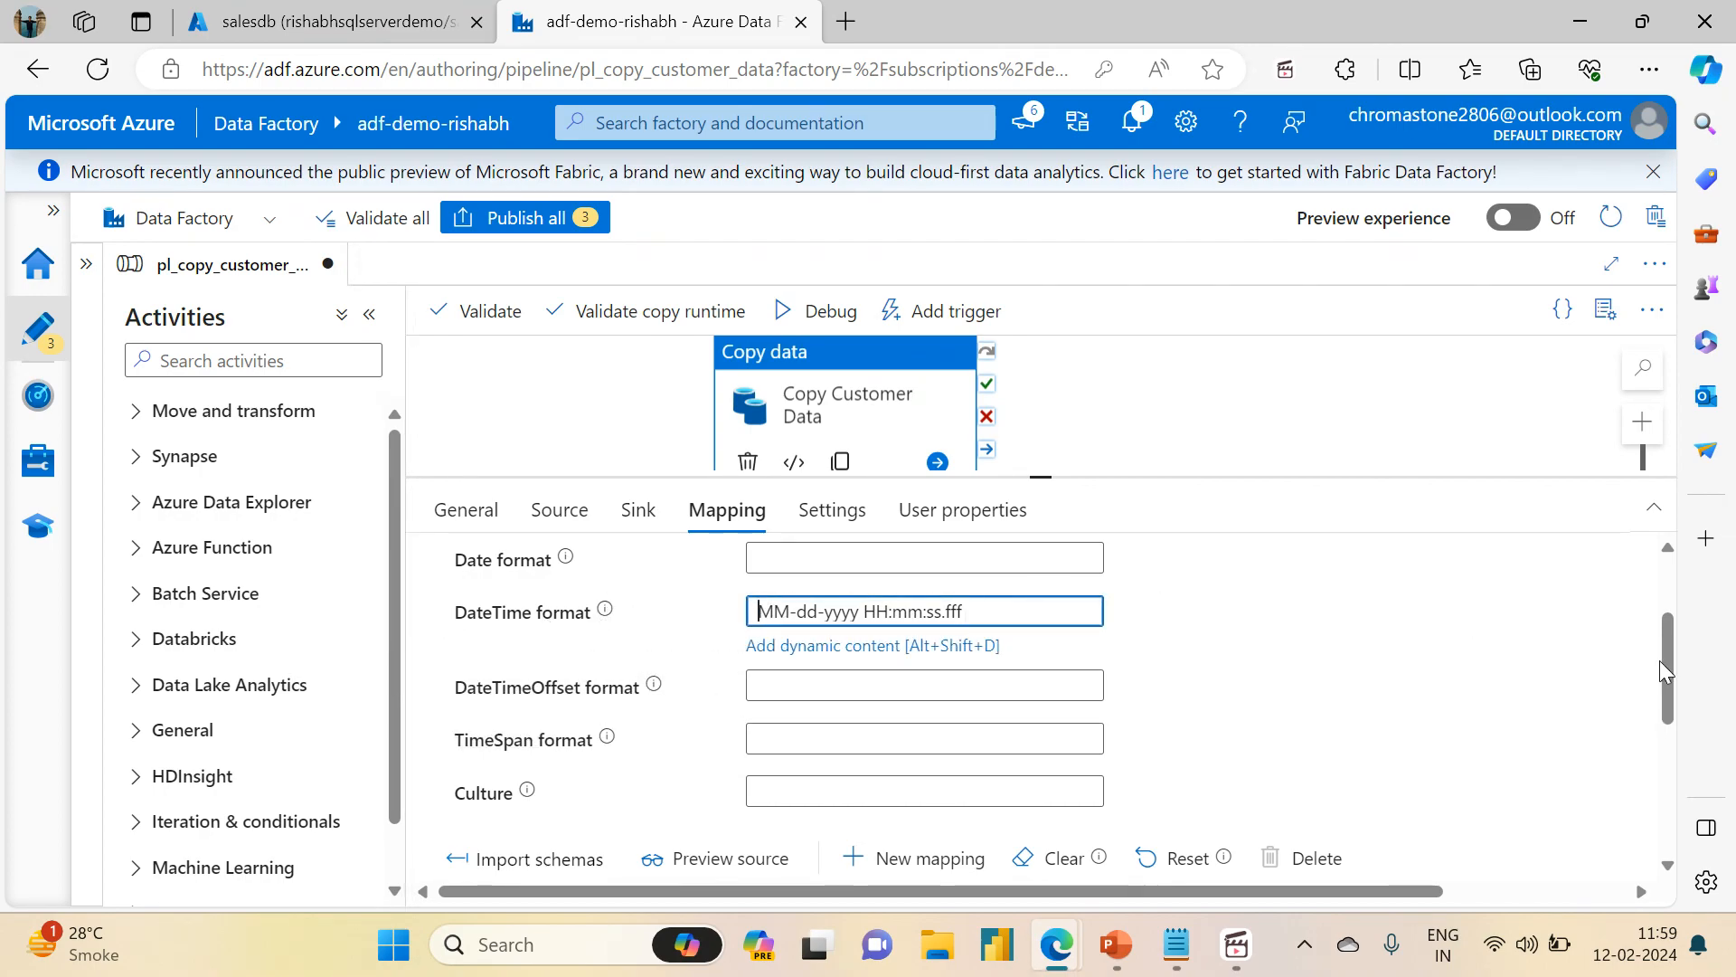
pyautogui.moveTo(1667, 687); pyautogui.dragTo(1636, 583)
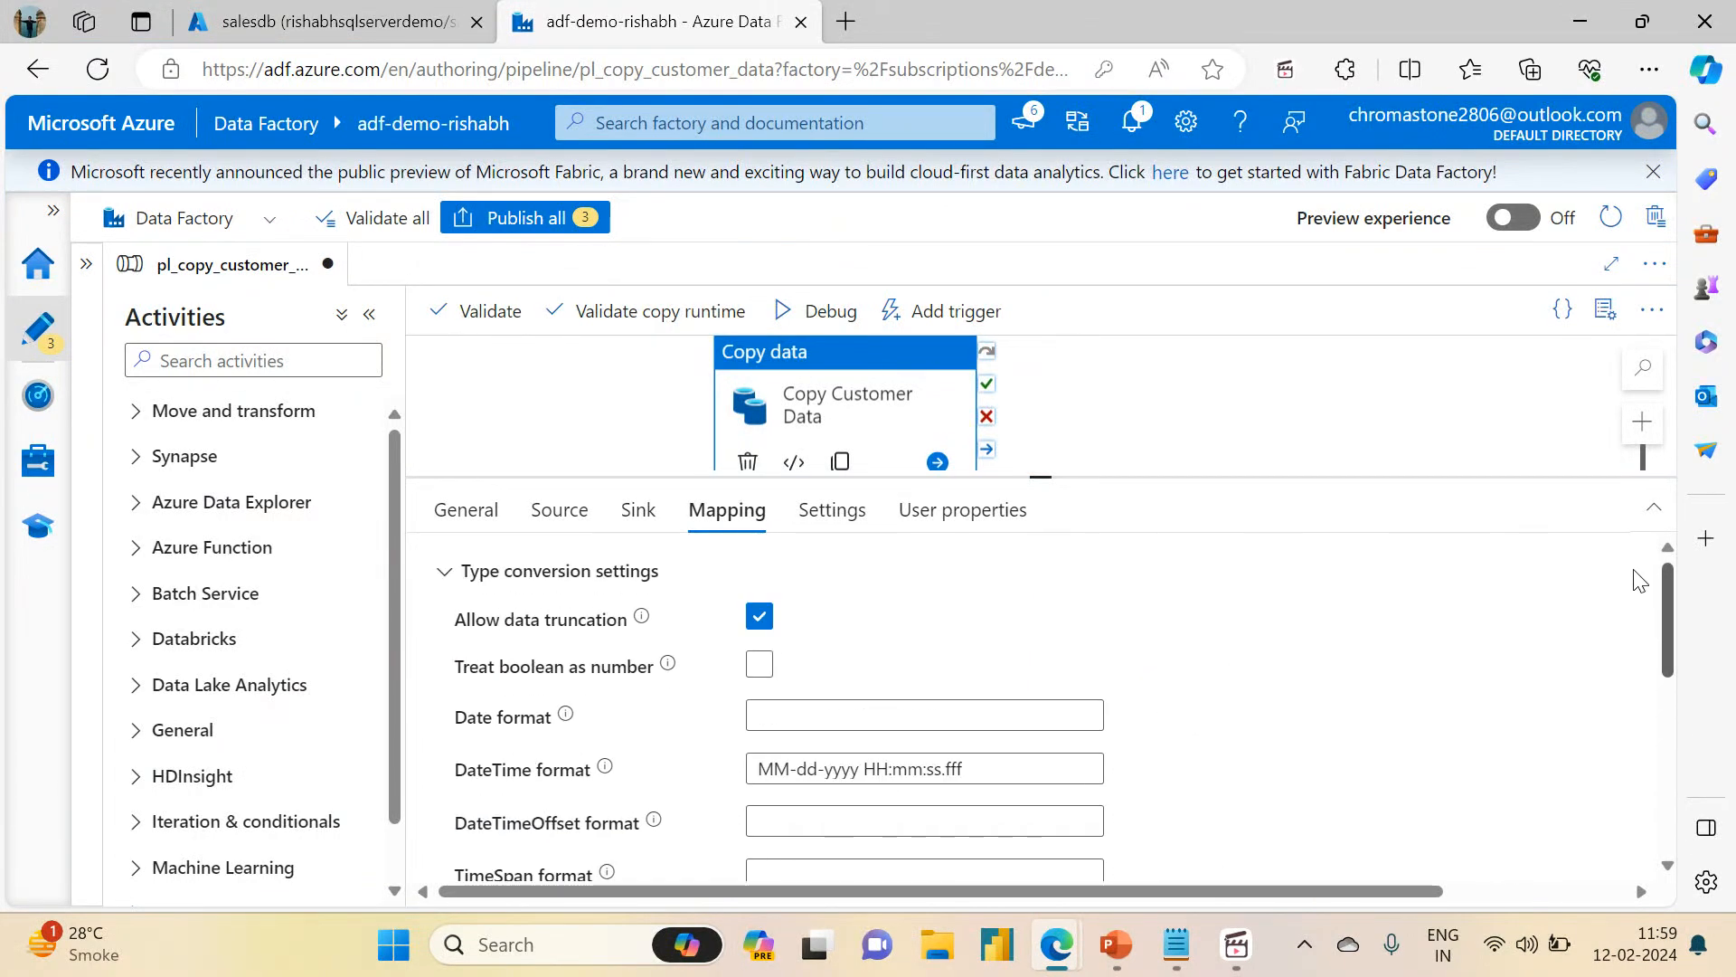
pyautogui.click(444, 574)
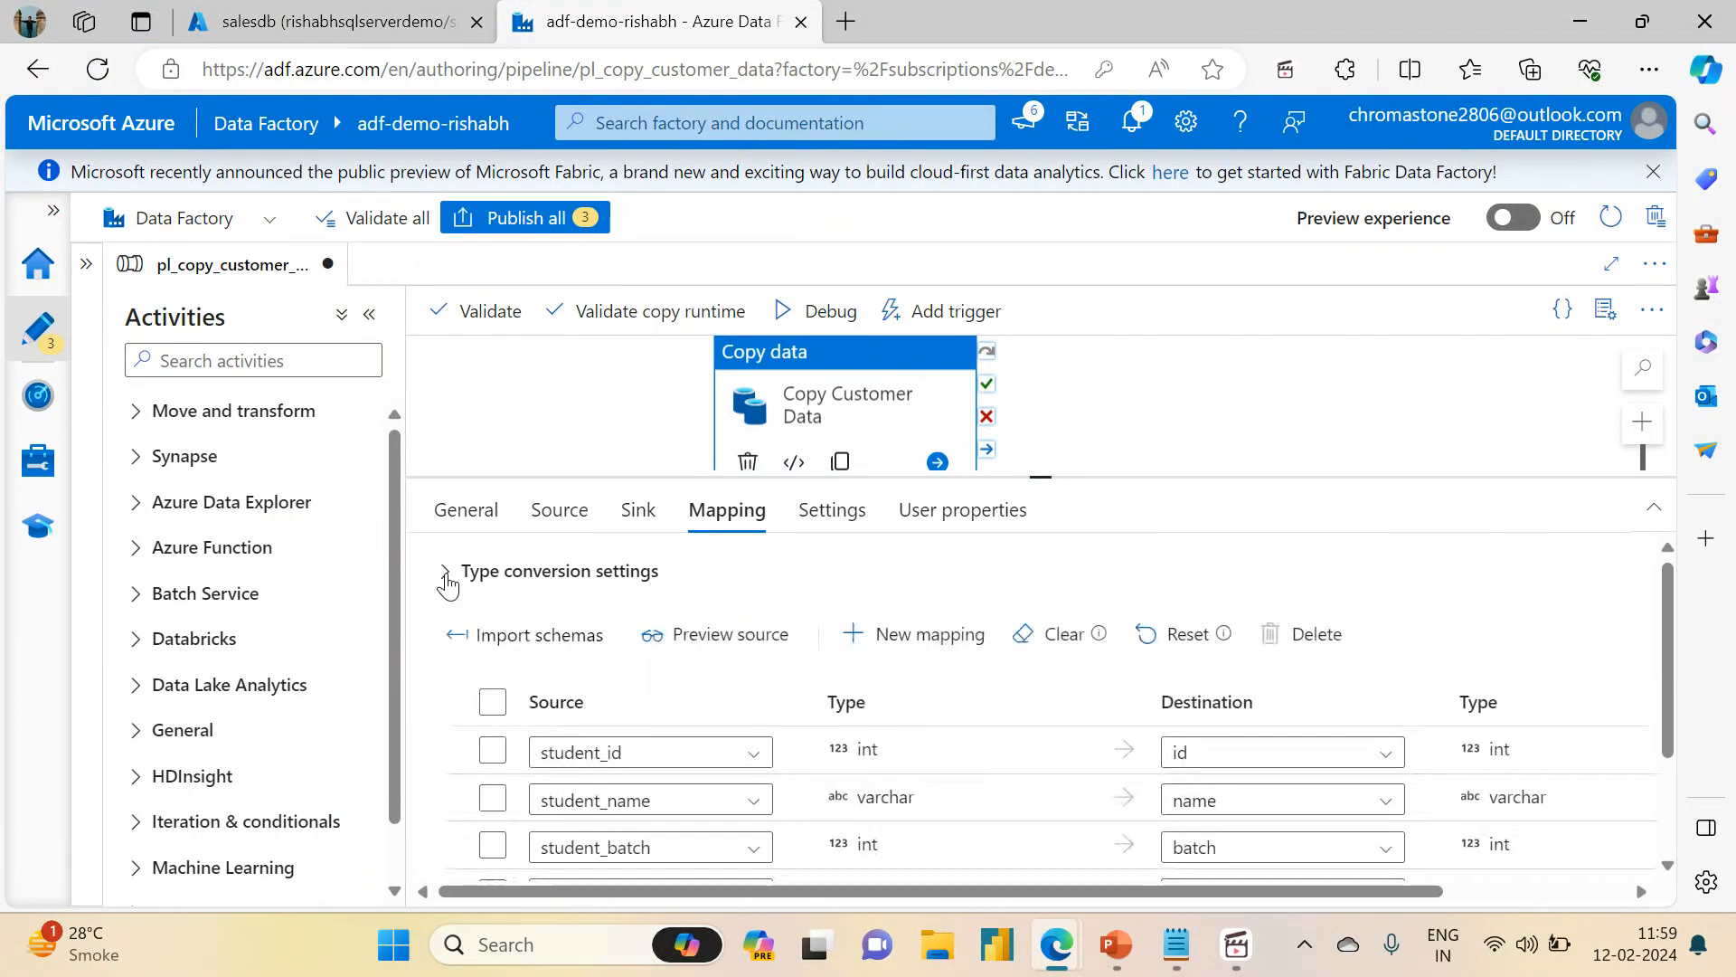
# - Validate the pipeline and publish the pending changes to pl_copy_customer_data and its two new datasets
pyautogui.click(487, 309)
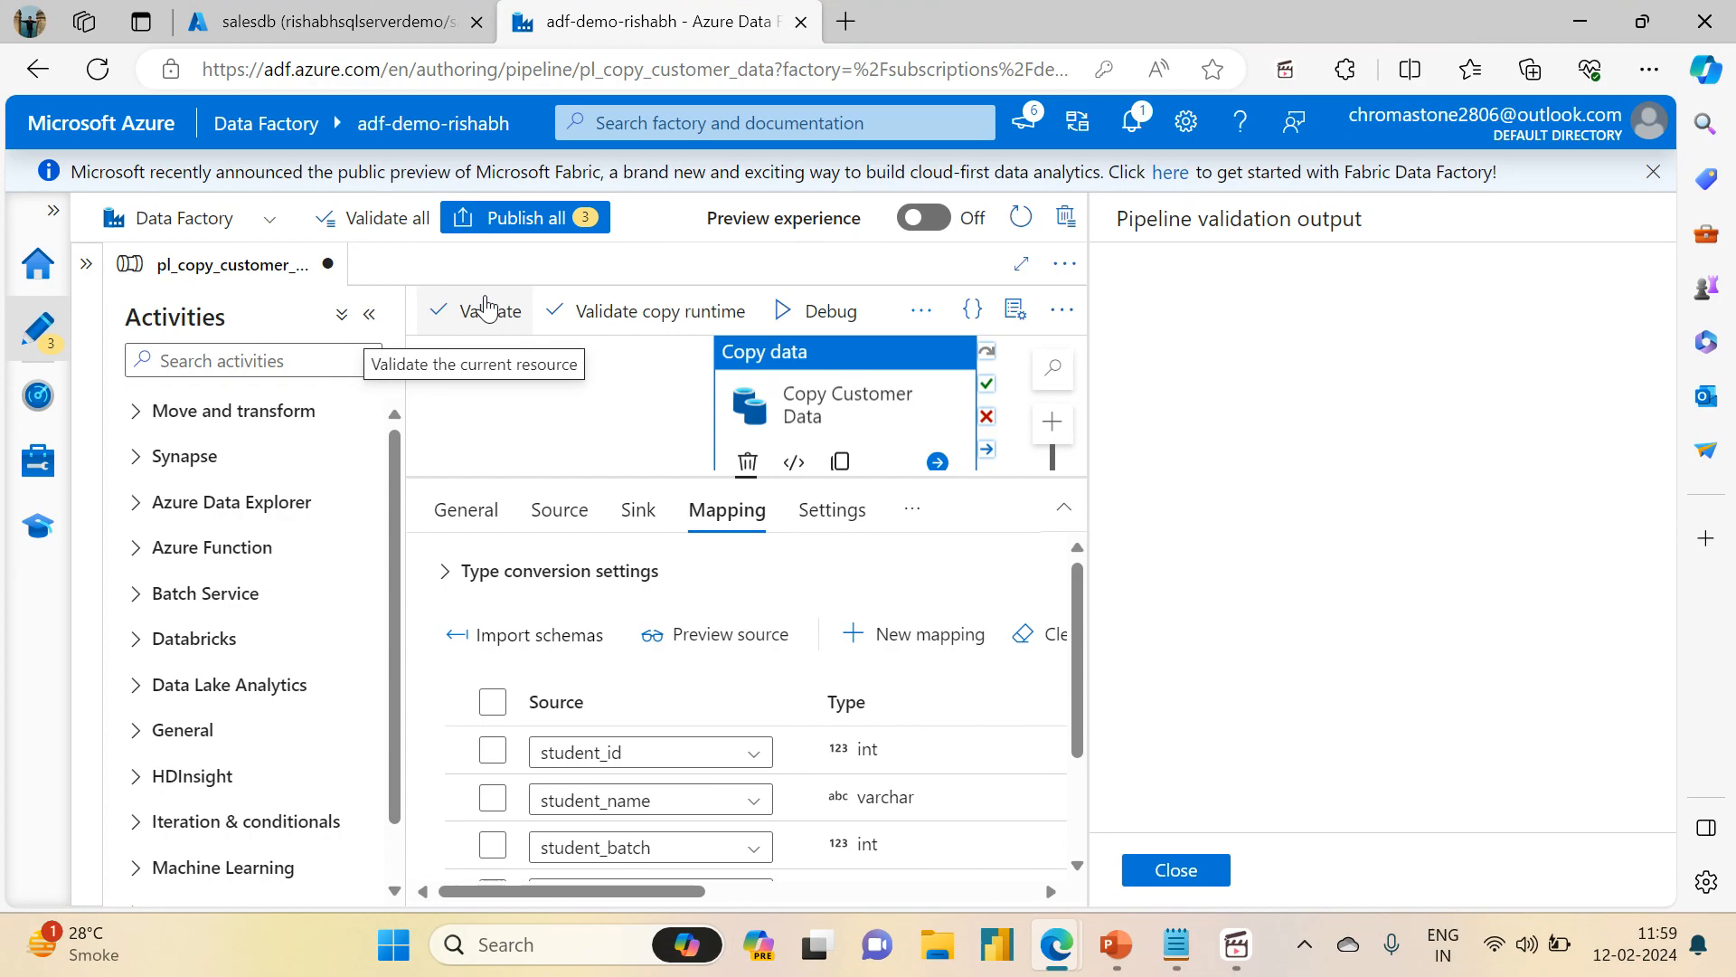
pyautogui.click(1176, 869)
pyautogui.click(530, 224)
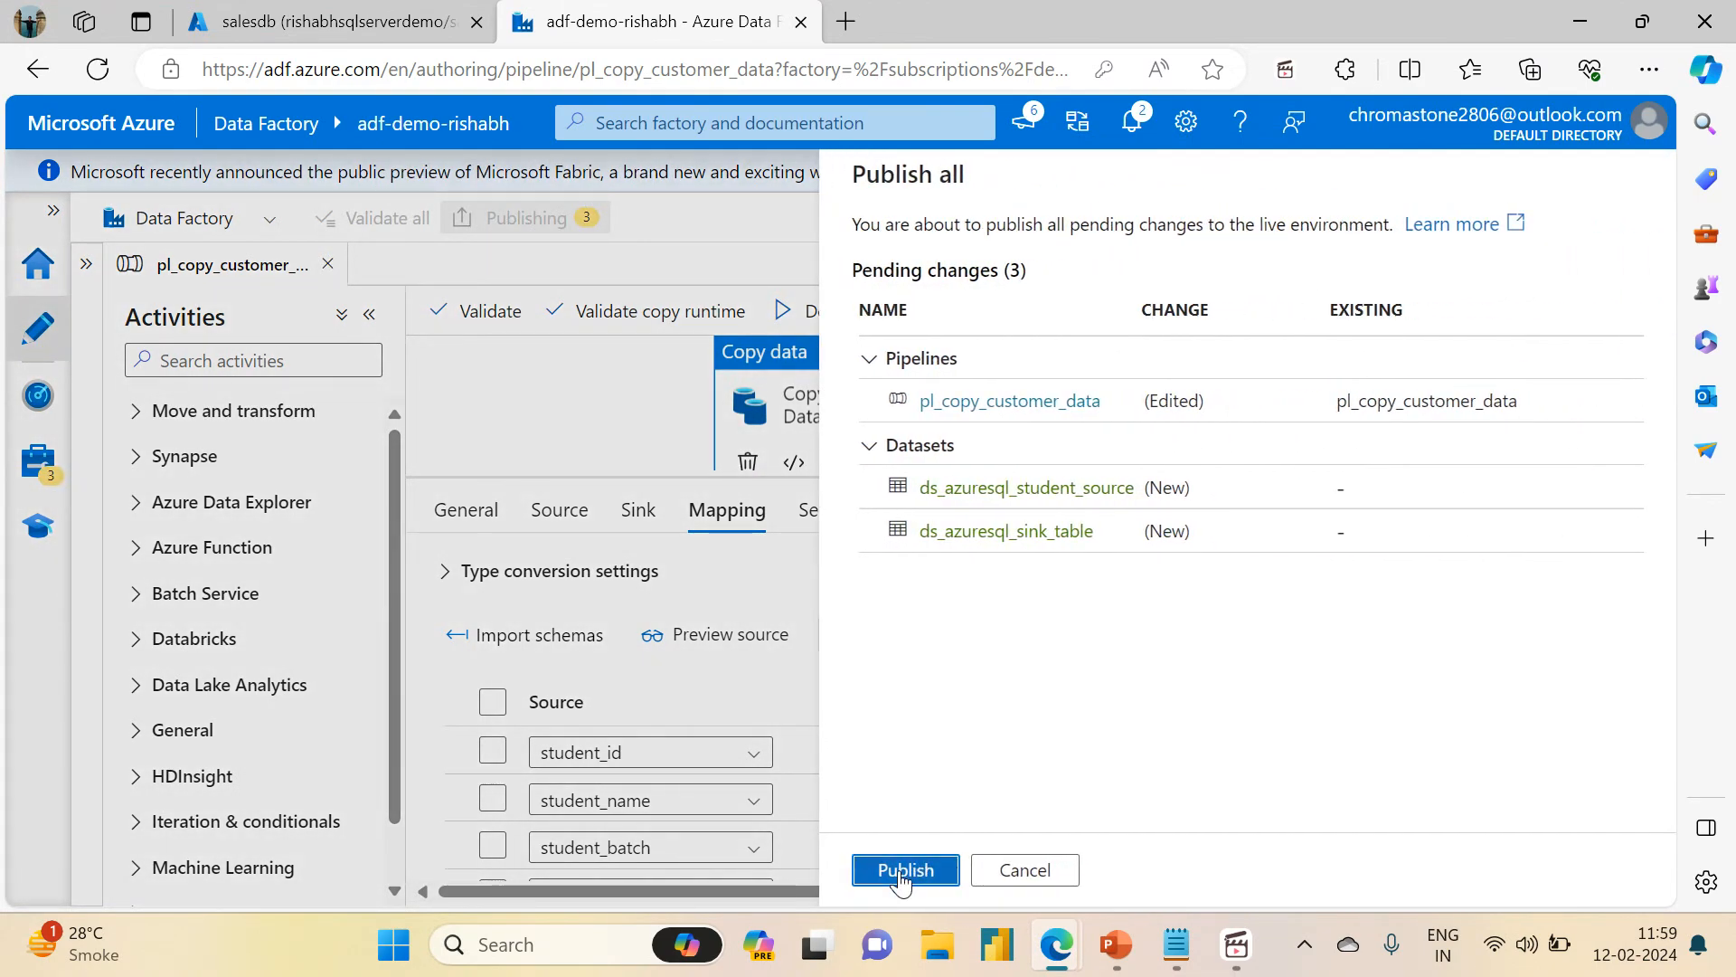
pyautogui.click(900, 867)
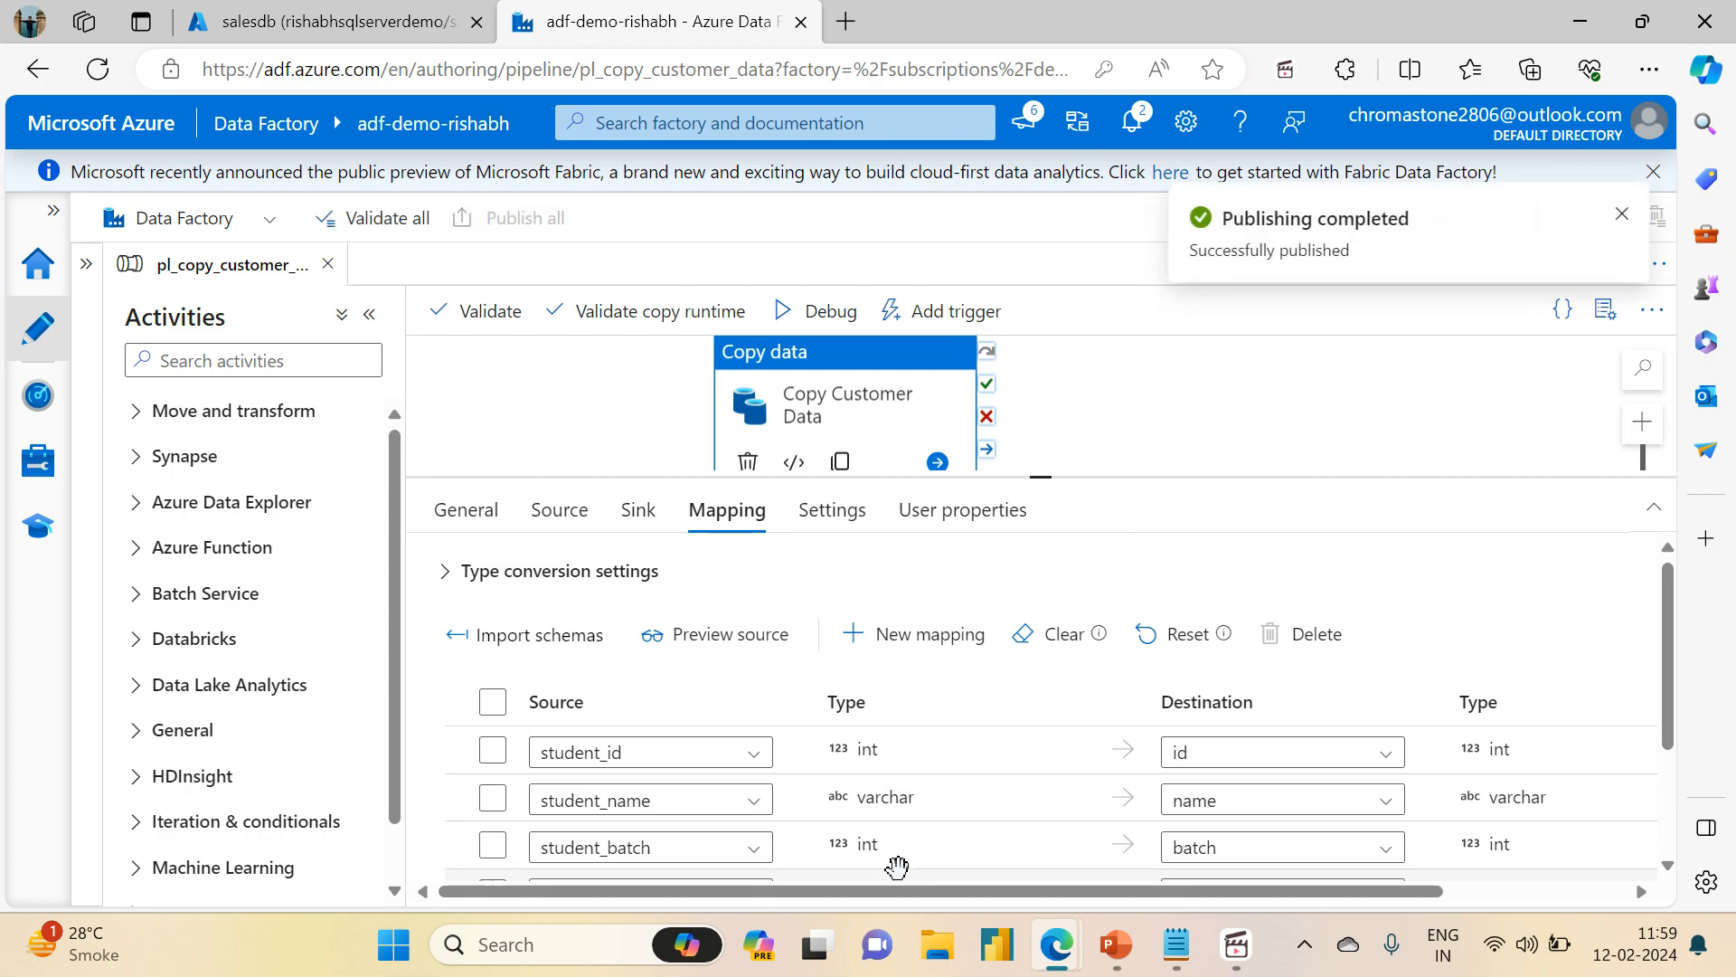
# - Delete the sink_file_path parameter from the pipeline, dismissing the debug run that asks for its value
pyautogui.click(465, 509)
pyautogui.click(539, 417)
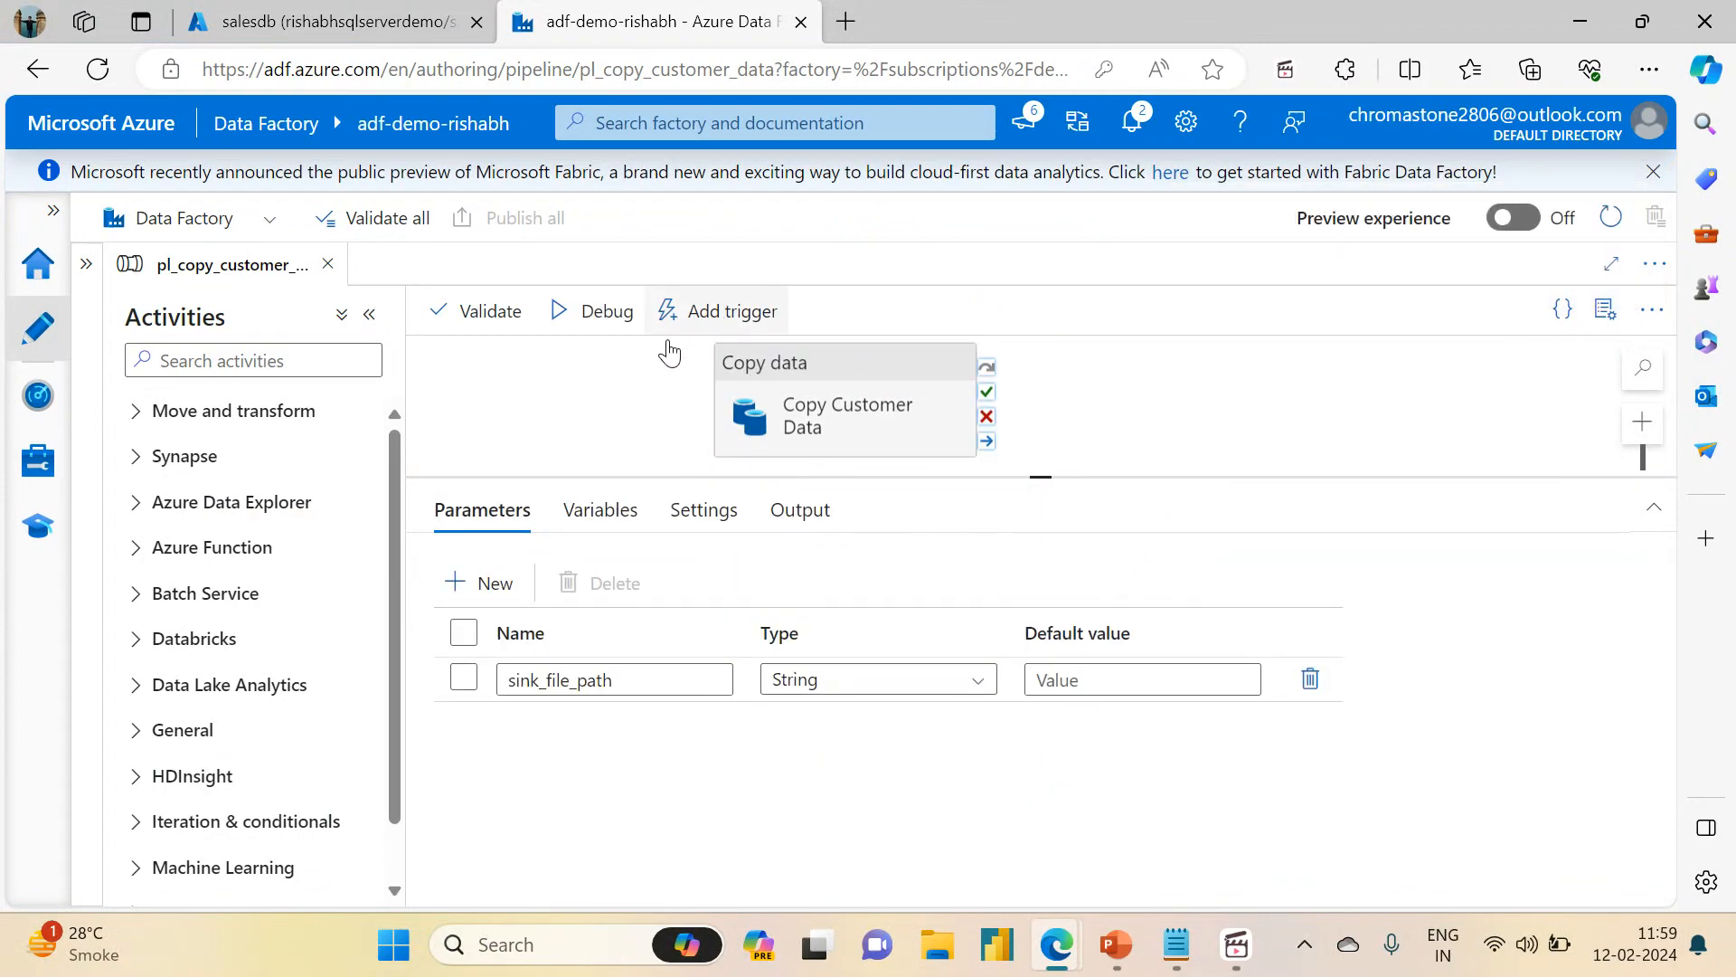
pyautogui.click(590, 314)
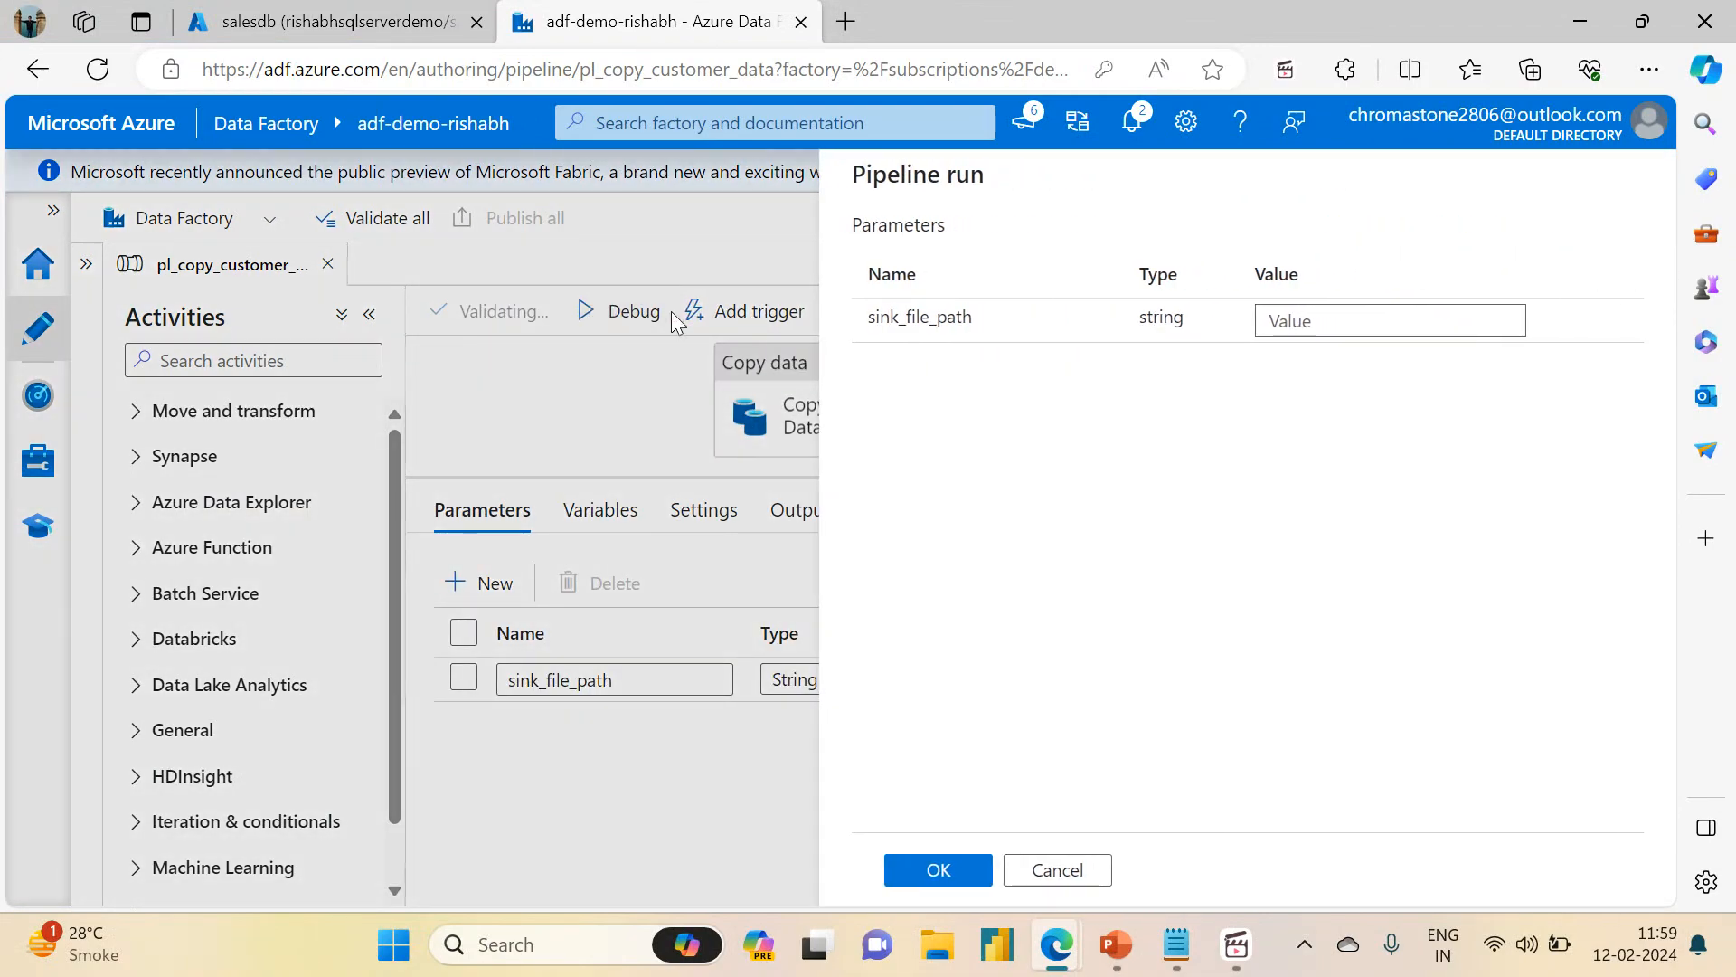
pyautogui.click(1049, 870)
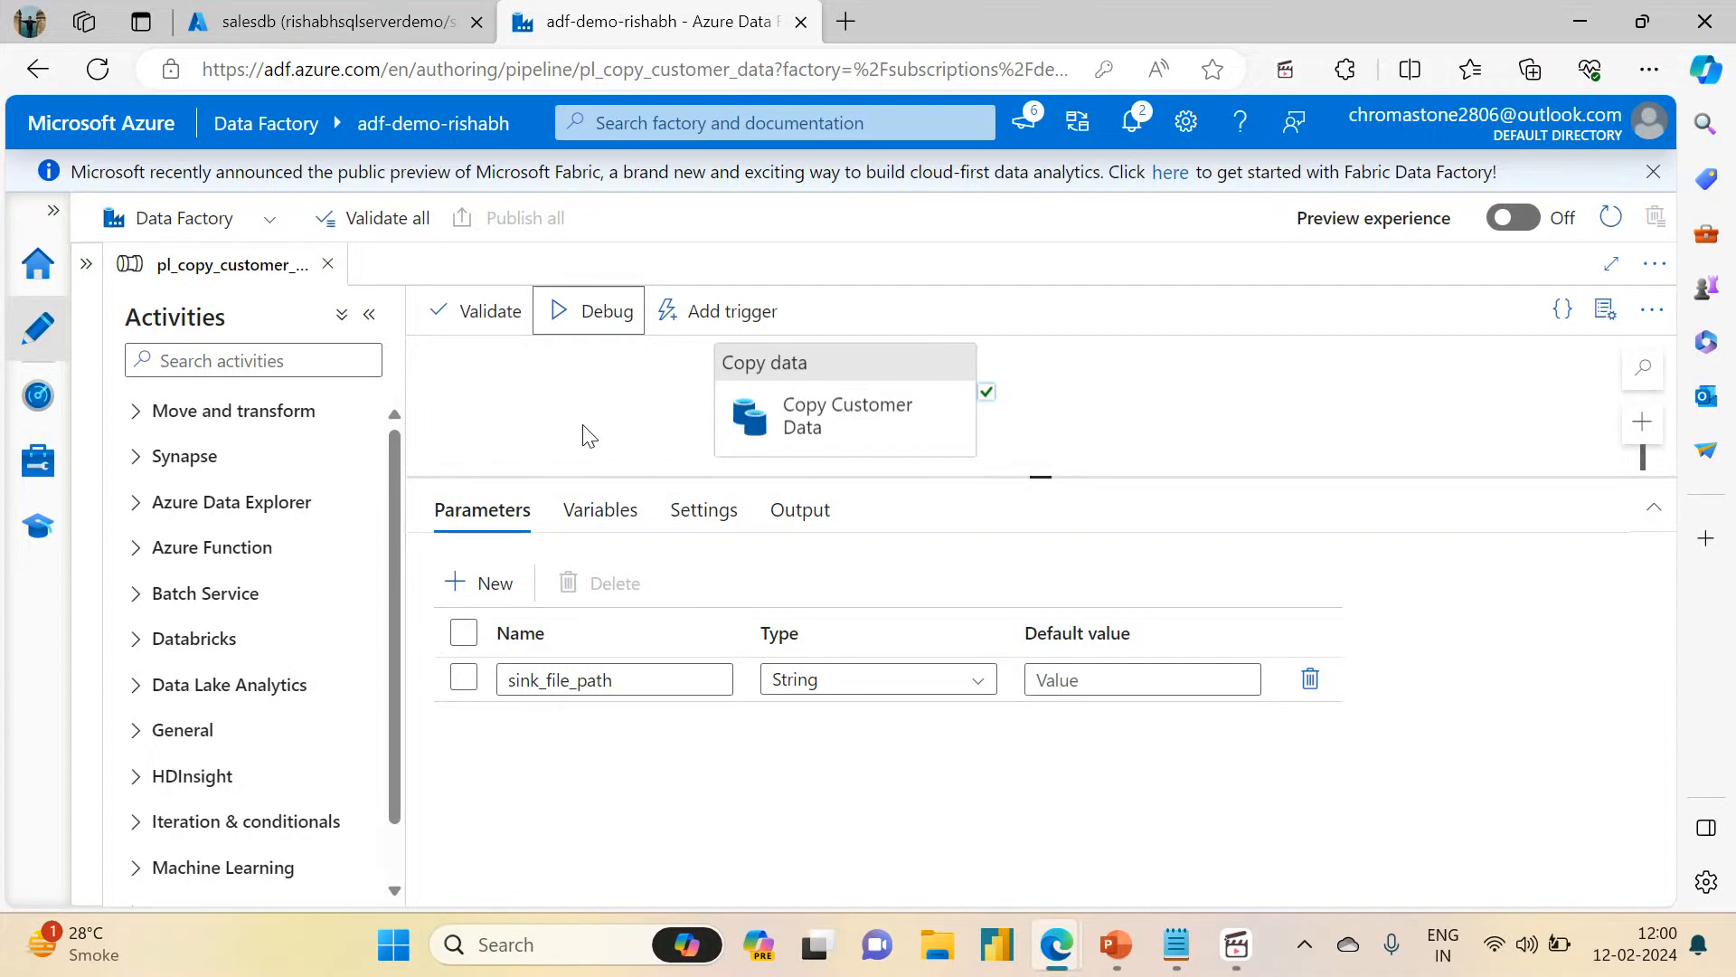
pyautogui.click(464, 677)
pyautogui.click(1312, 680)
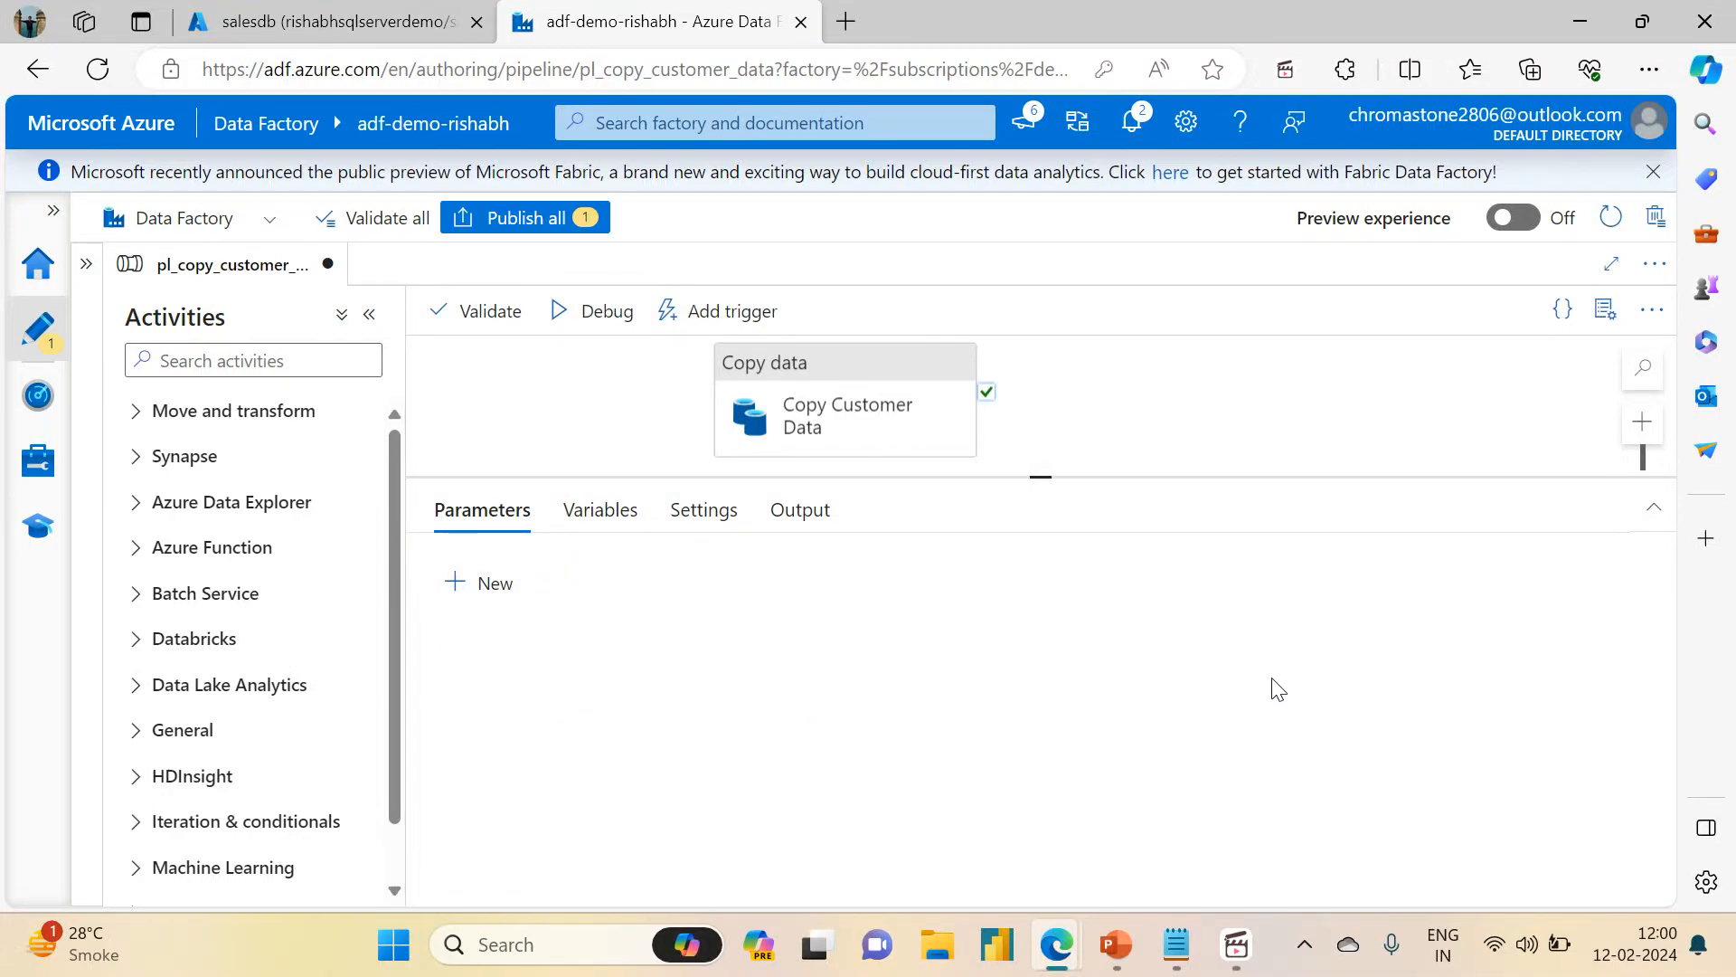
# - Try to publish the edited pl_copy_customer_data pipeline, and enlarge the pipeline canvas
pyautogui.click(535, 217)
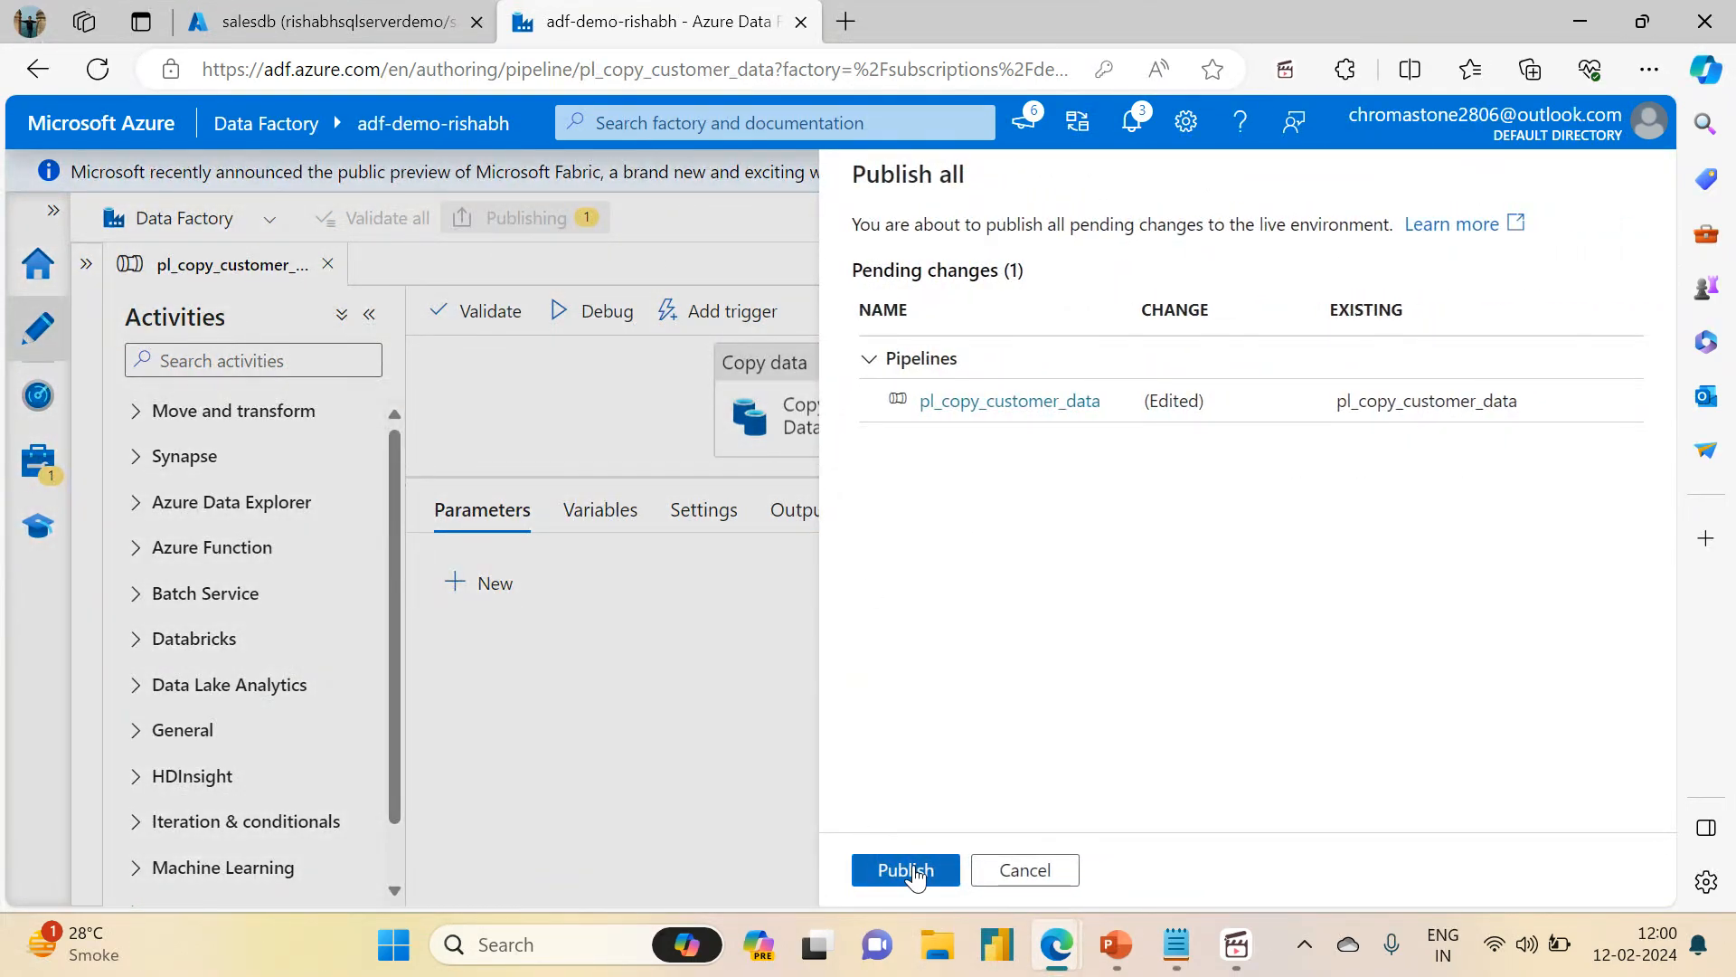
pyautogui.click(906, 870)
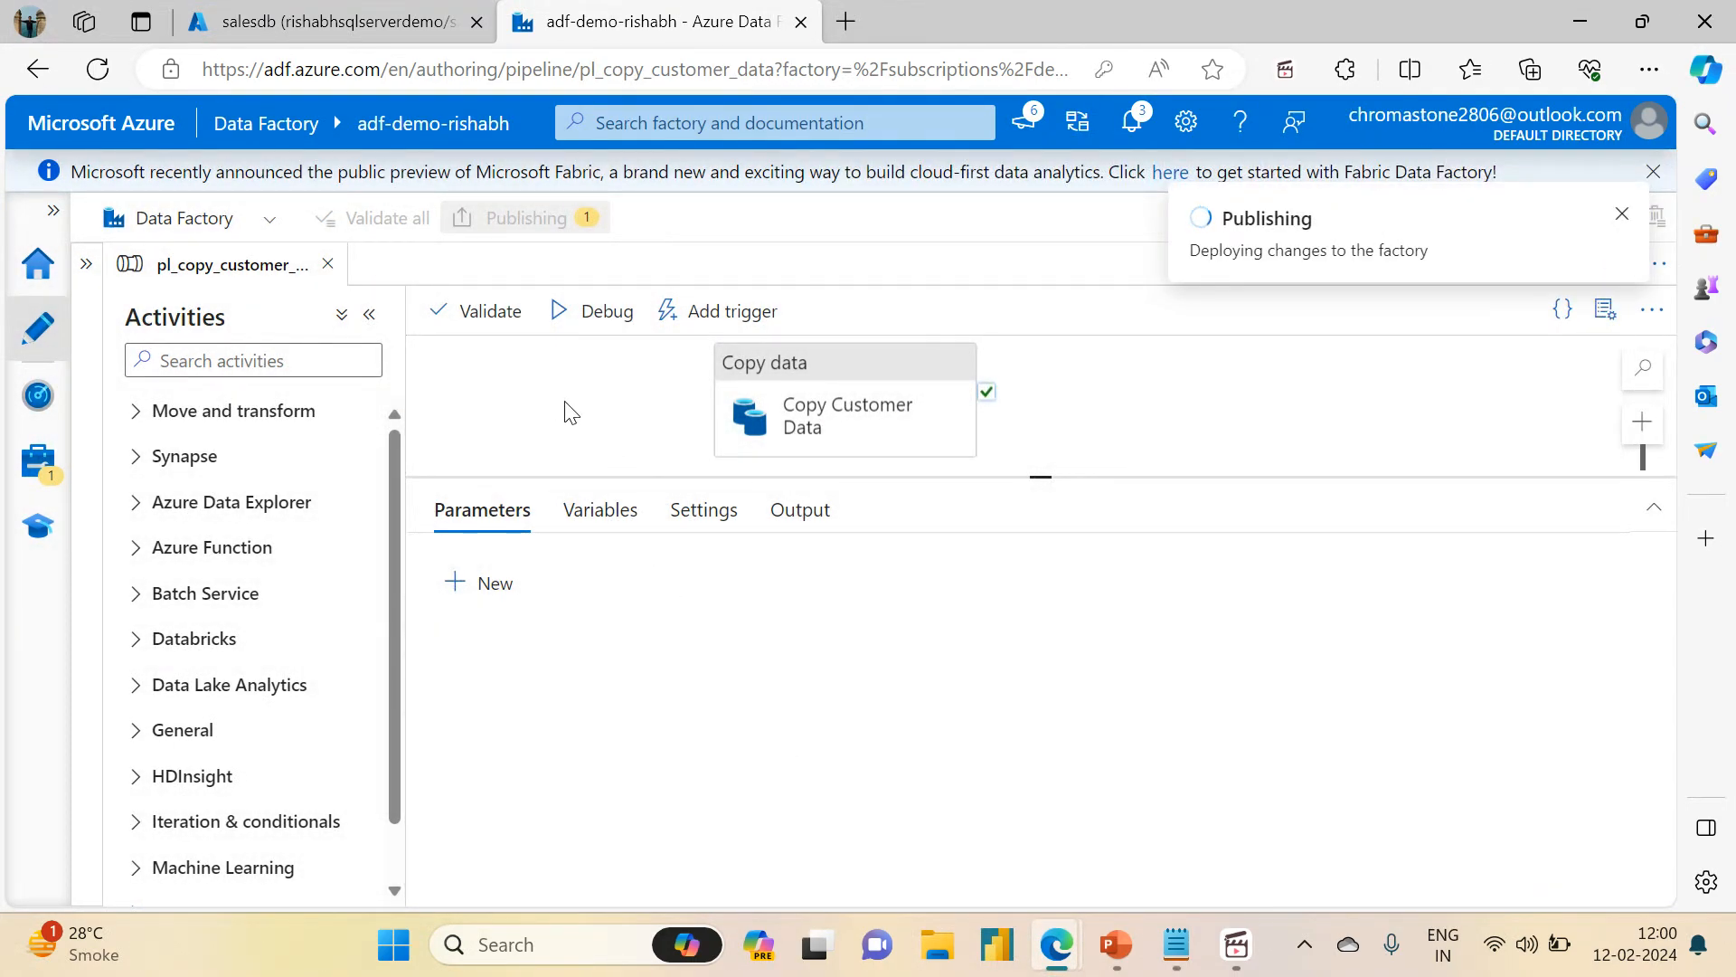
pyautogui.moveTo(1040, 476); pyautogui.dragTo(1040, 622)
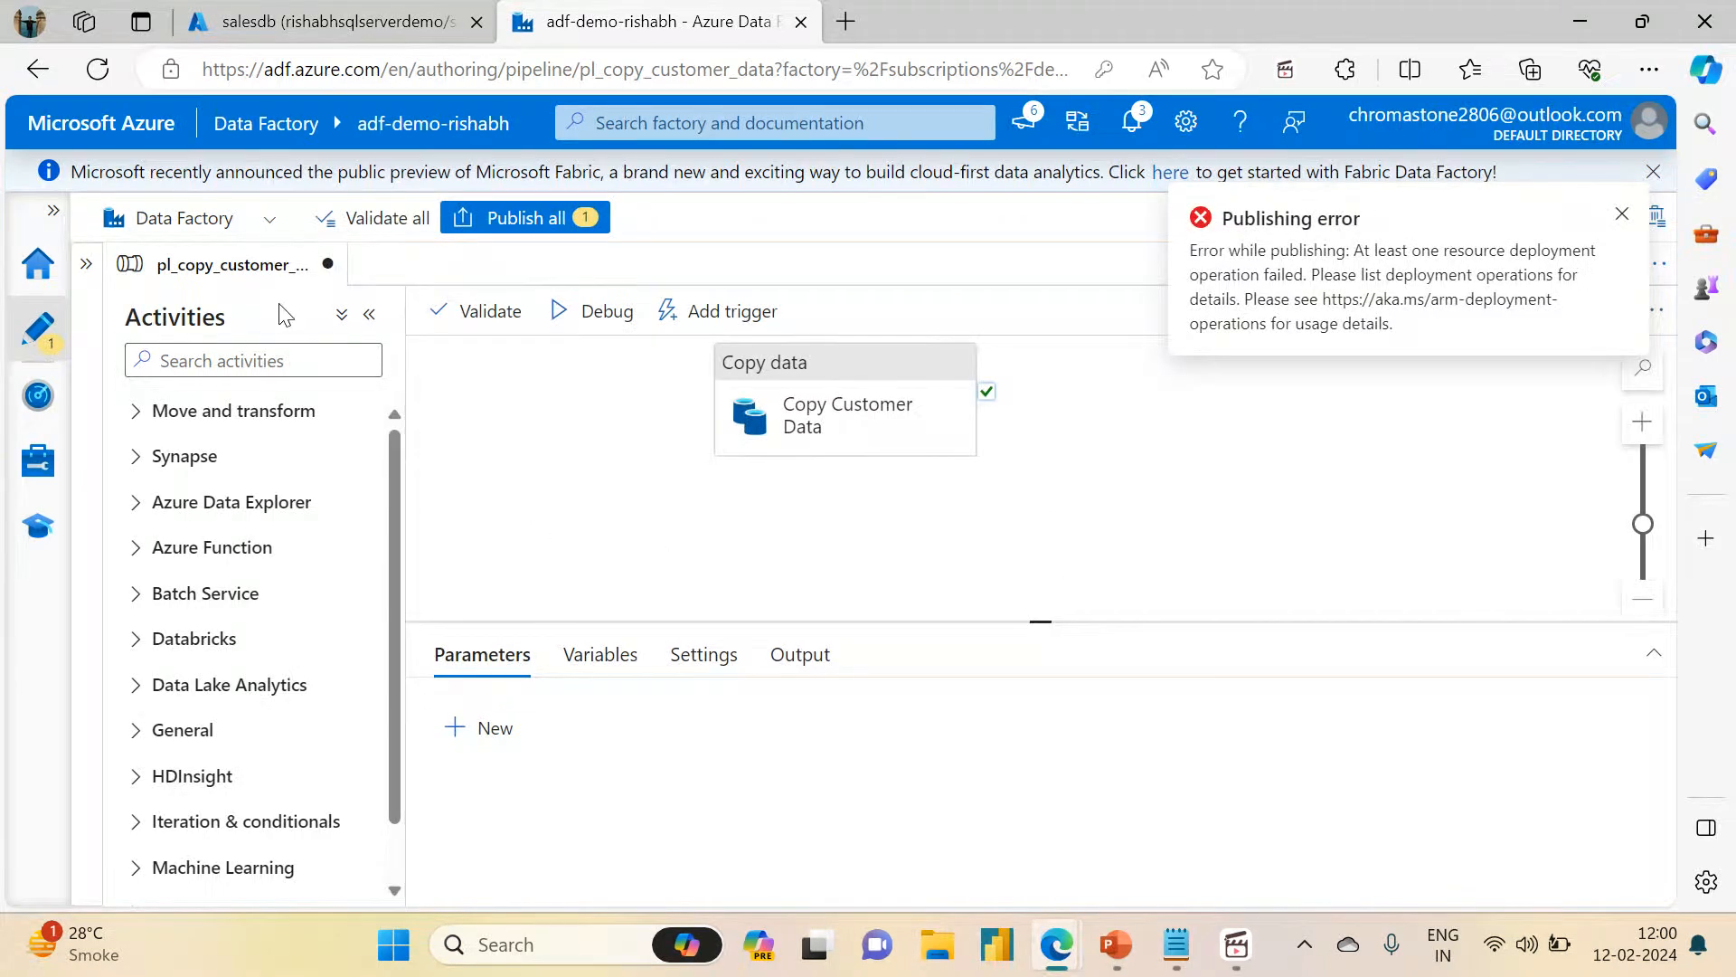
# - Dismiss the publishing error, validate the pipeline again, and retry publishing the pending change
pyautogui.click(486, 315)
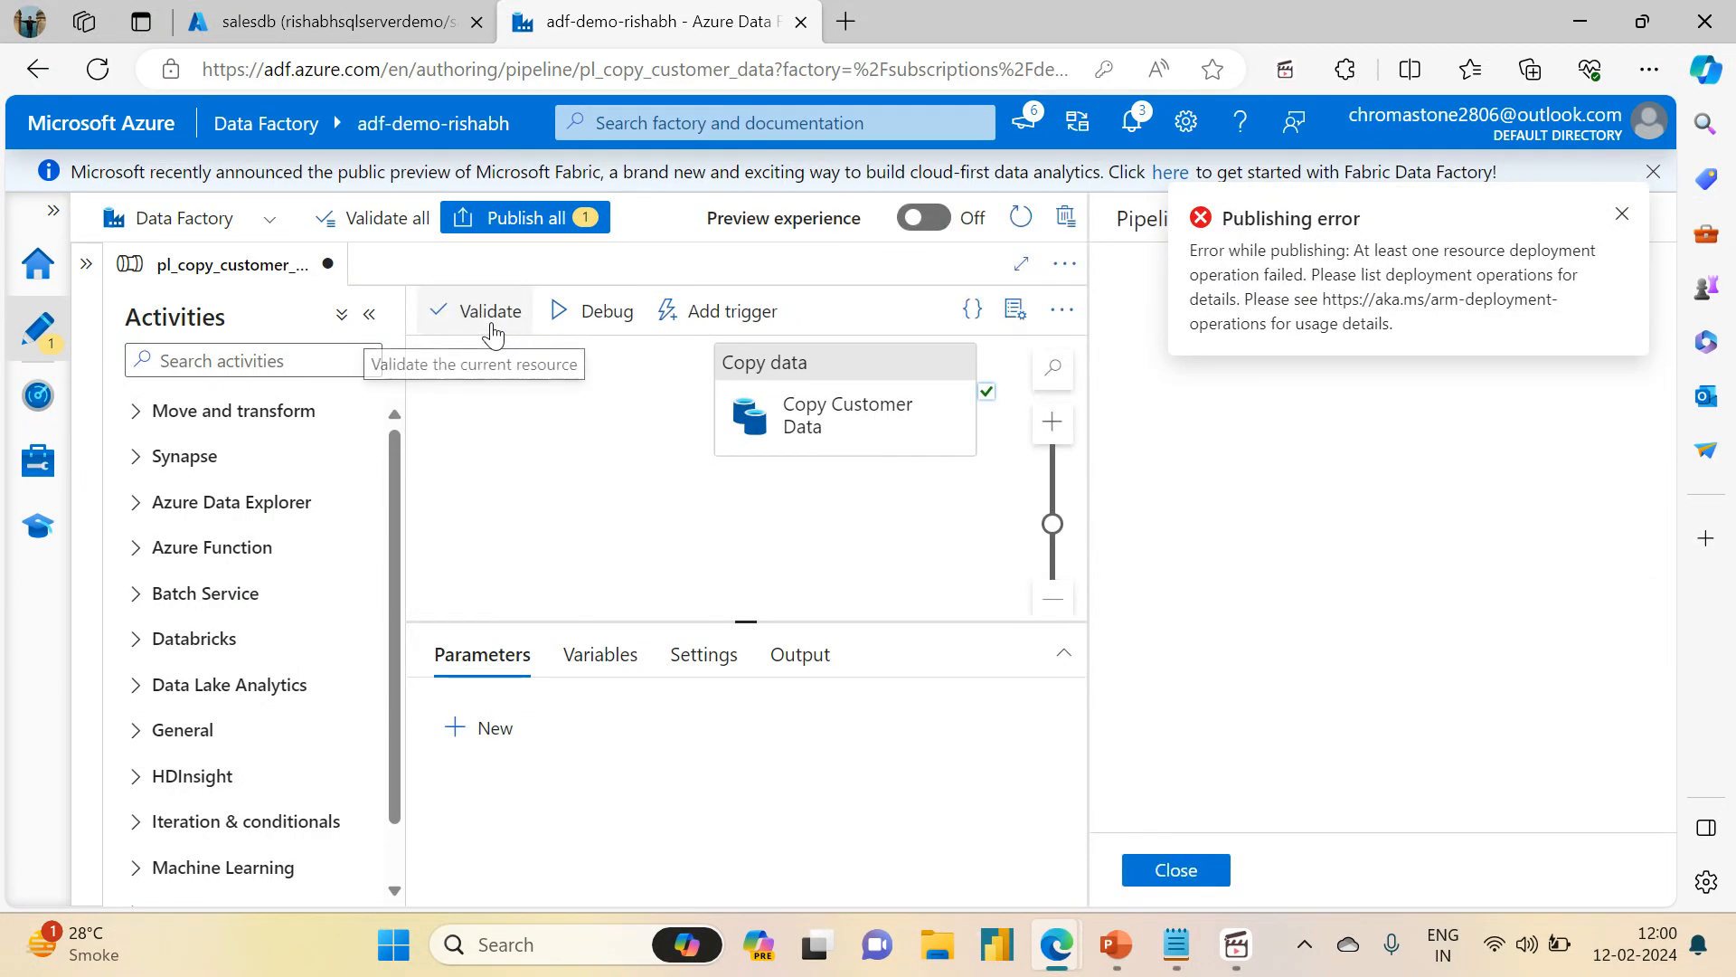
pyautogui.click(1618, 217)
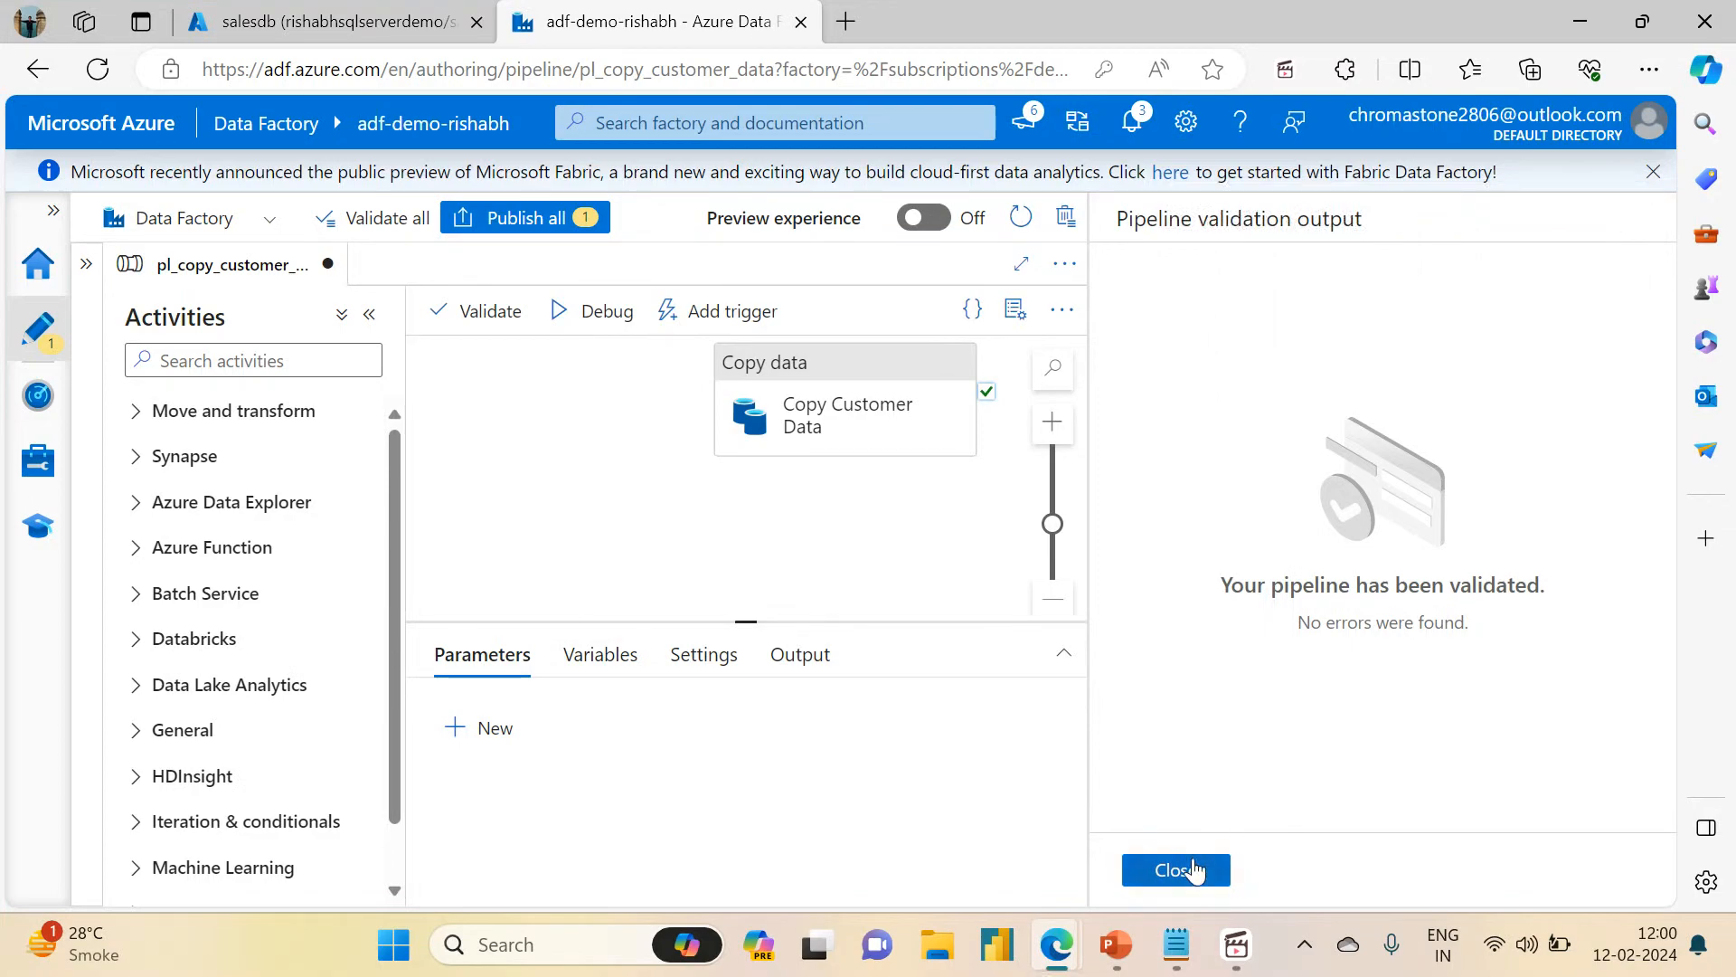
pyautogui.click(489, 325)
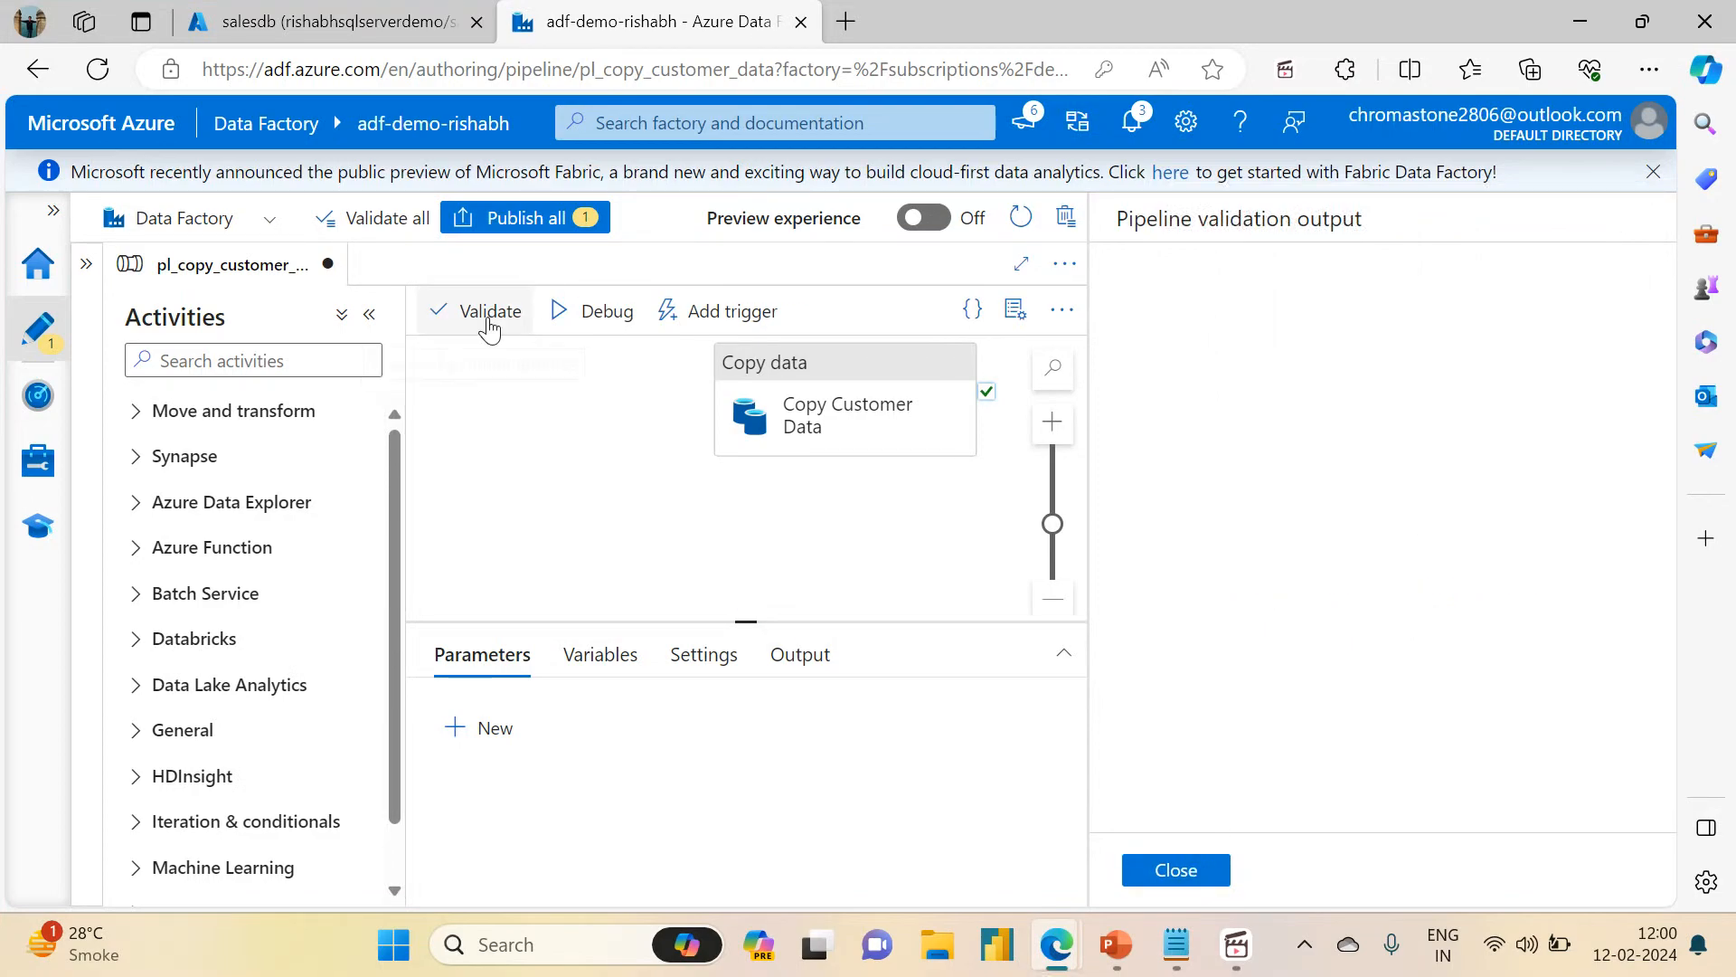
pyautogui.click(1199, 874)
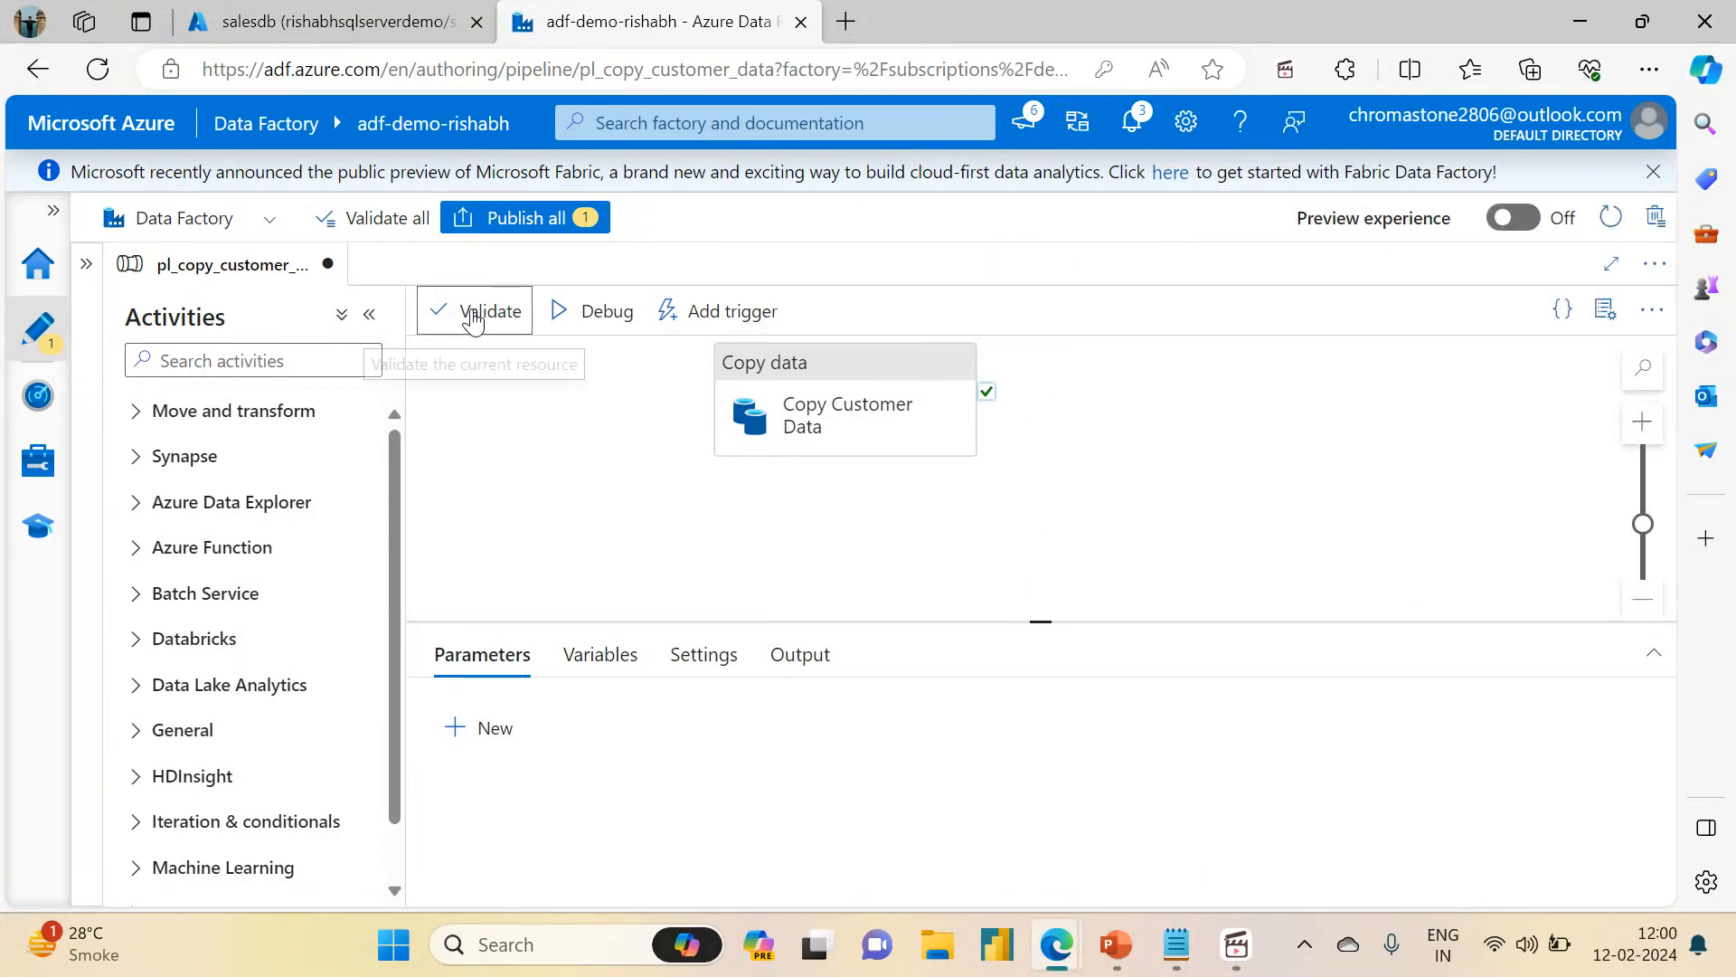
pyautogui.click(547, 222)
pyautogui.click(909, 873)
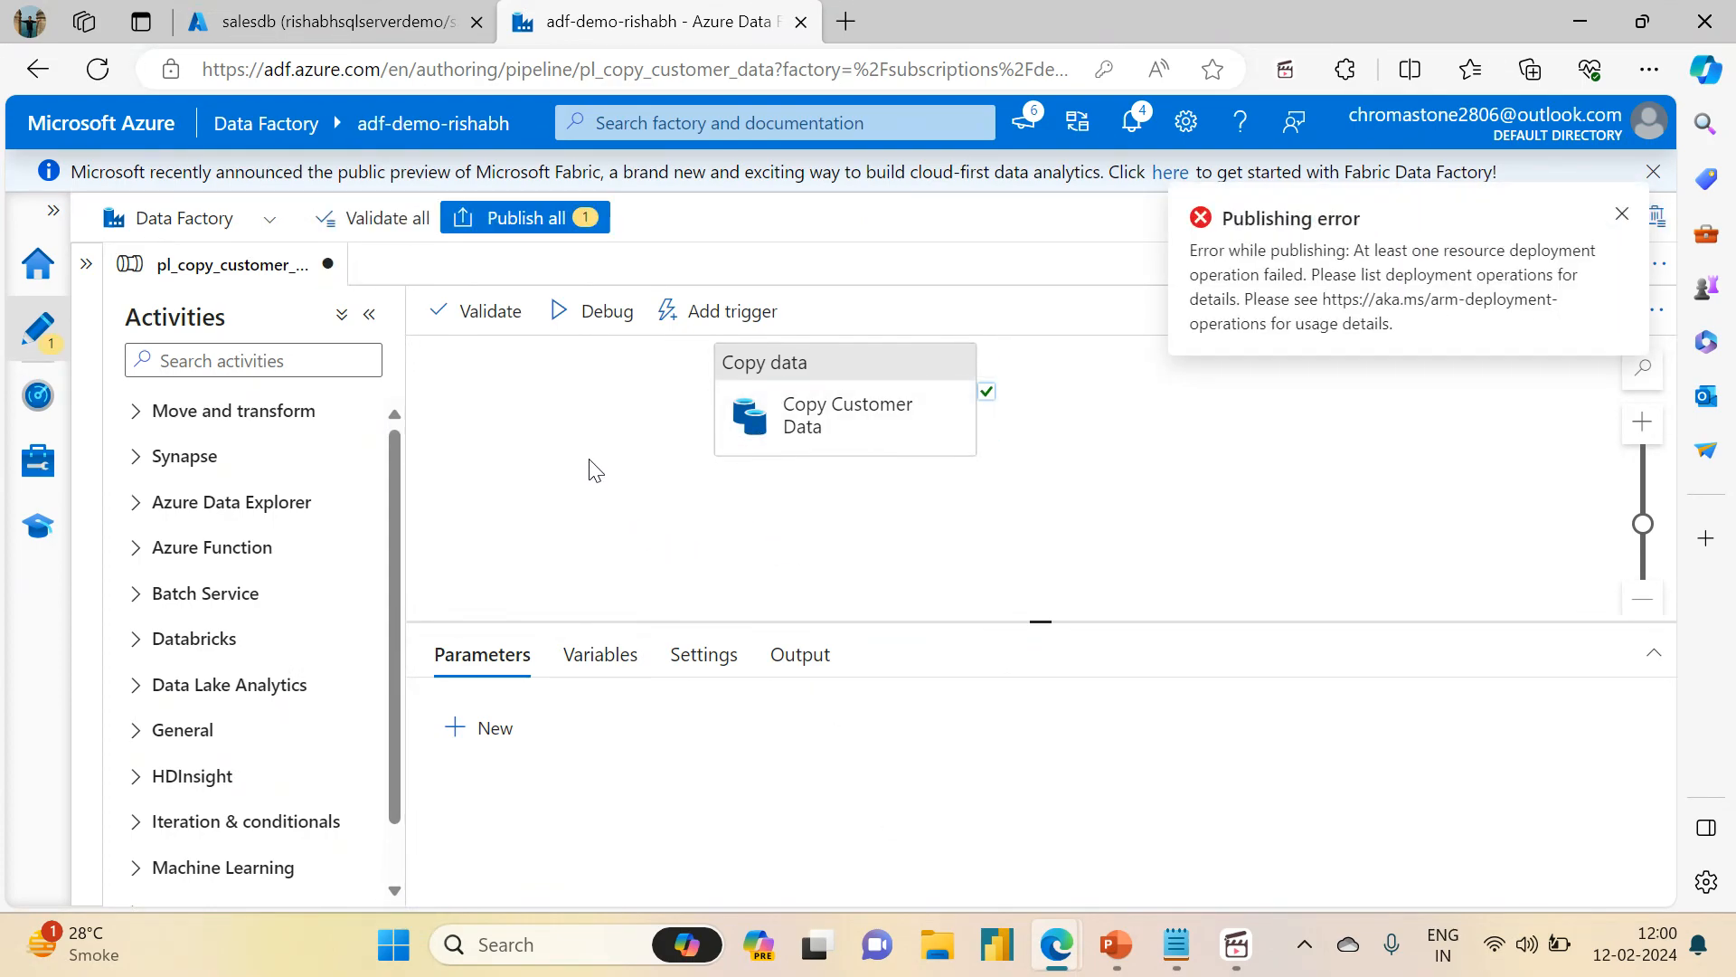
# - Open the details of the latest publishing error from the notifications and read its cause
pyautogui.moveTo(594, 469); pyautogui.dragTo(668, 564)
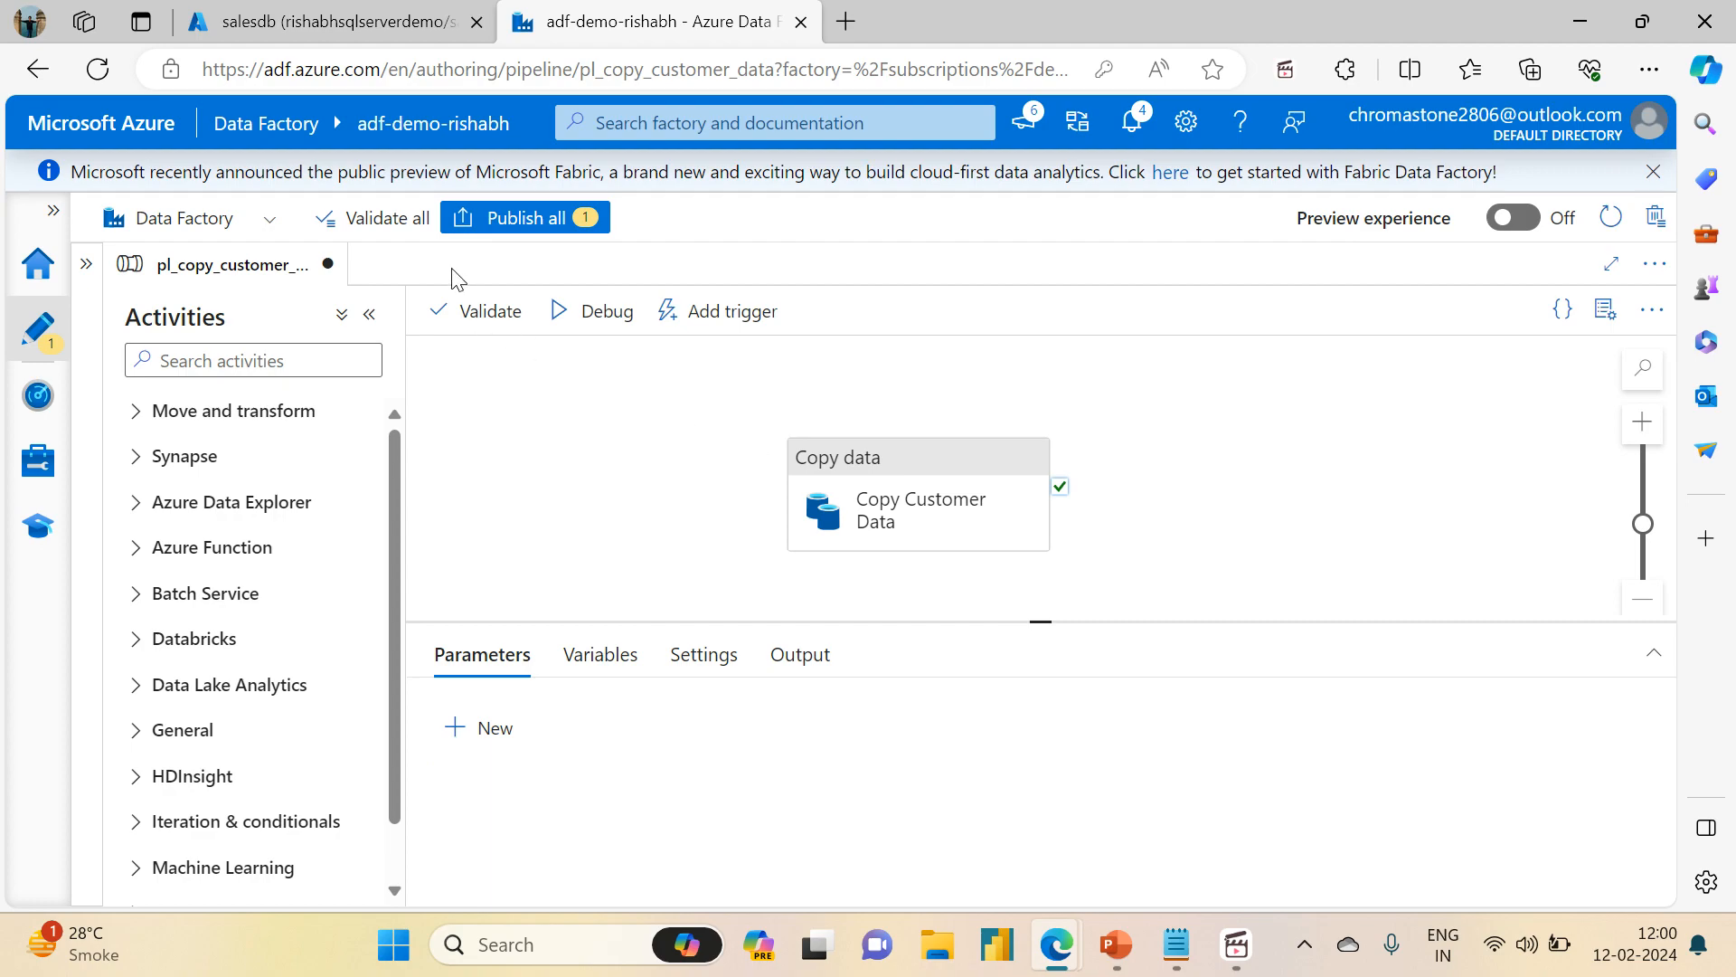
pyautogui.click(1132, 123)
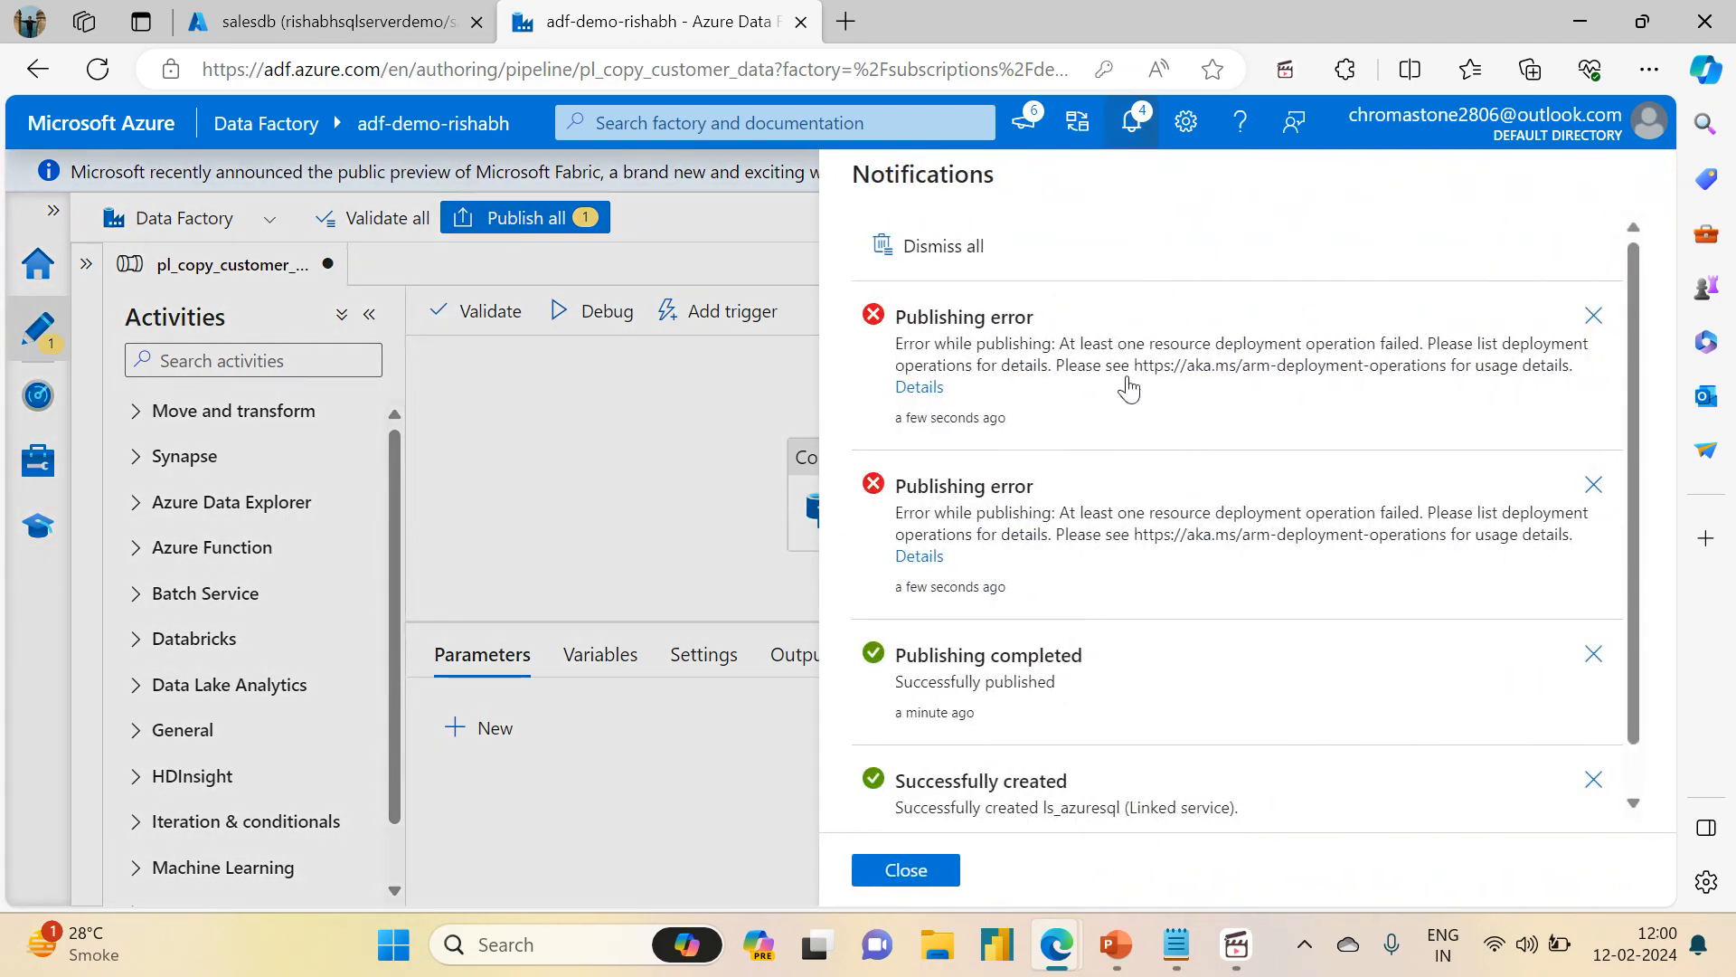
pyautogui.click(1128, 389)
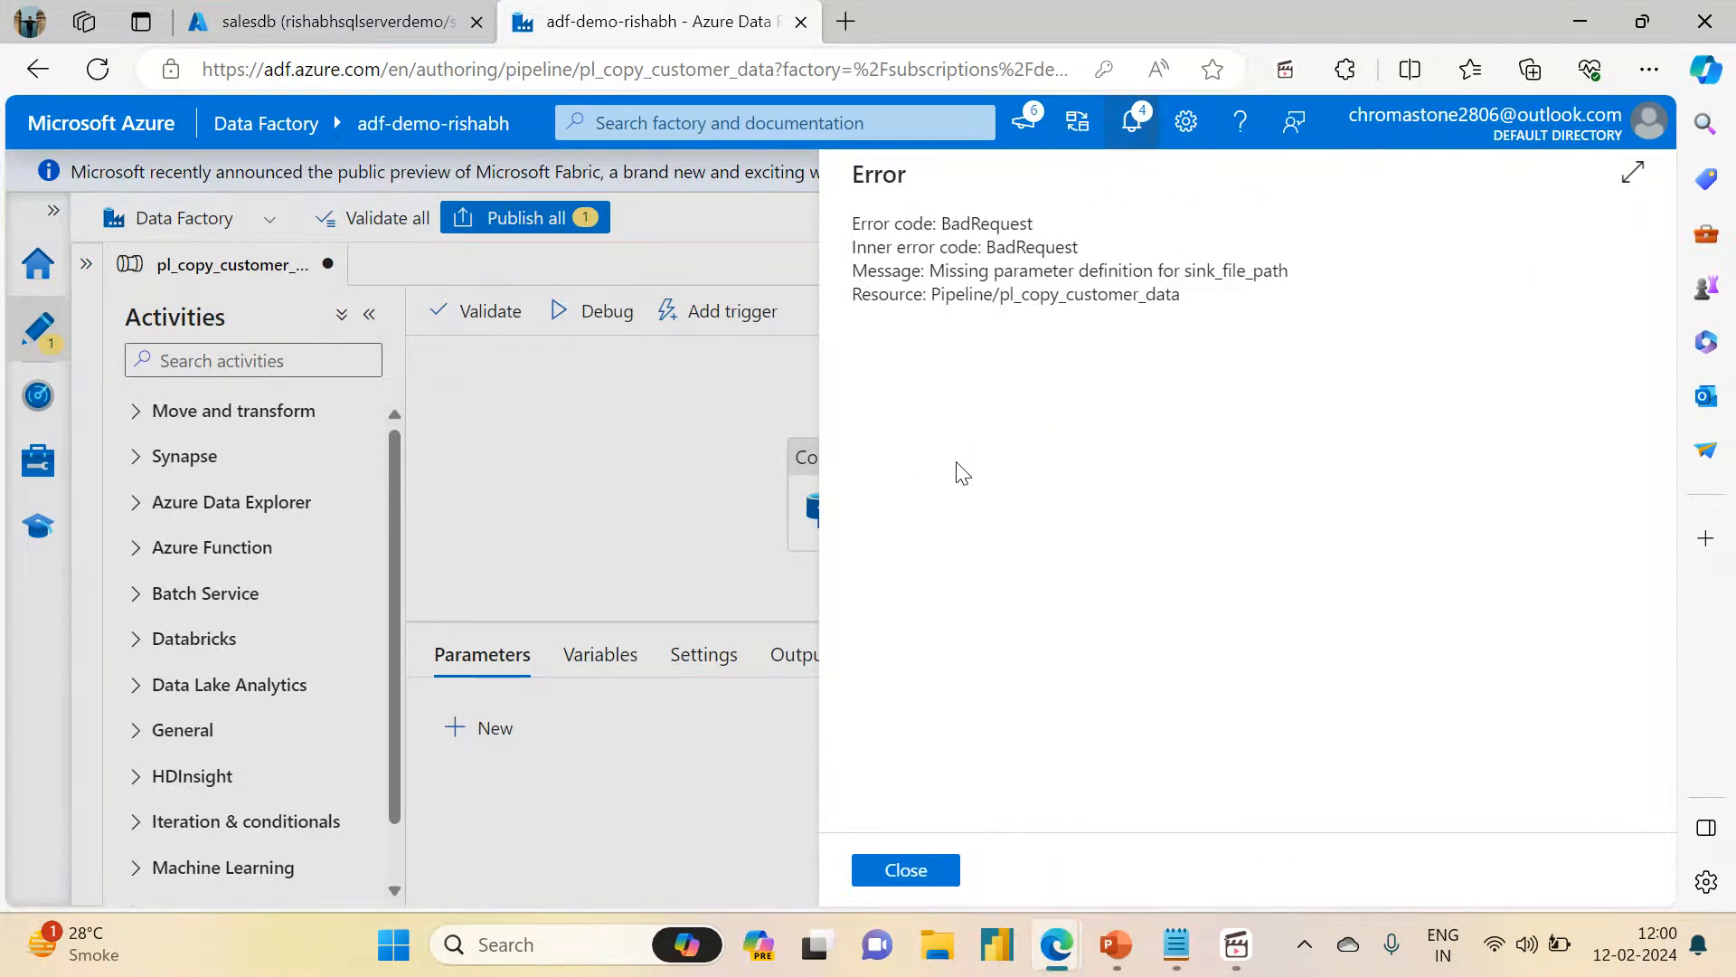
# - Close the publishing error details and notifications, then validate the pipeline again and dismiss the validation output
pyautogui.click(907, 870)
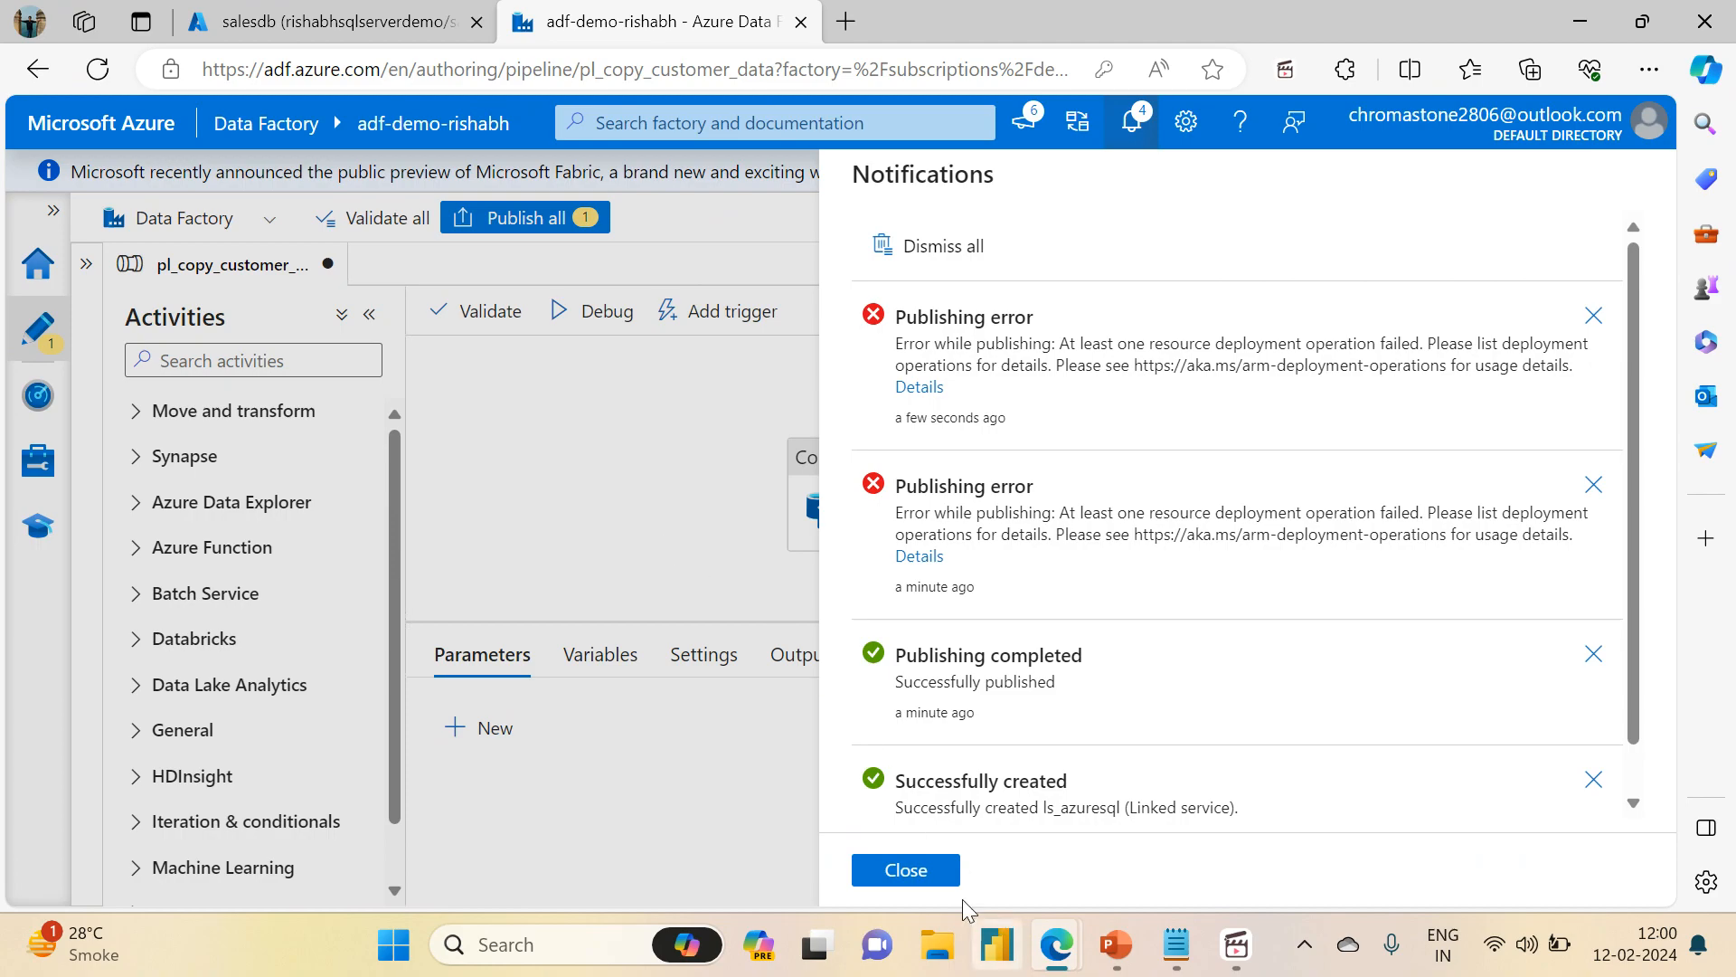
pyautogui.click(927, 874)
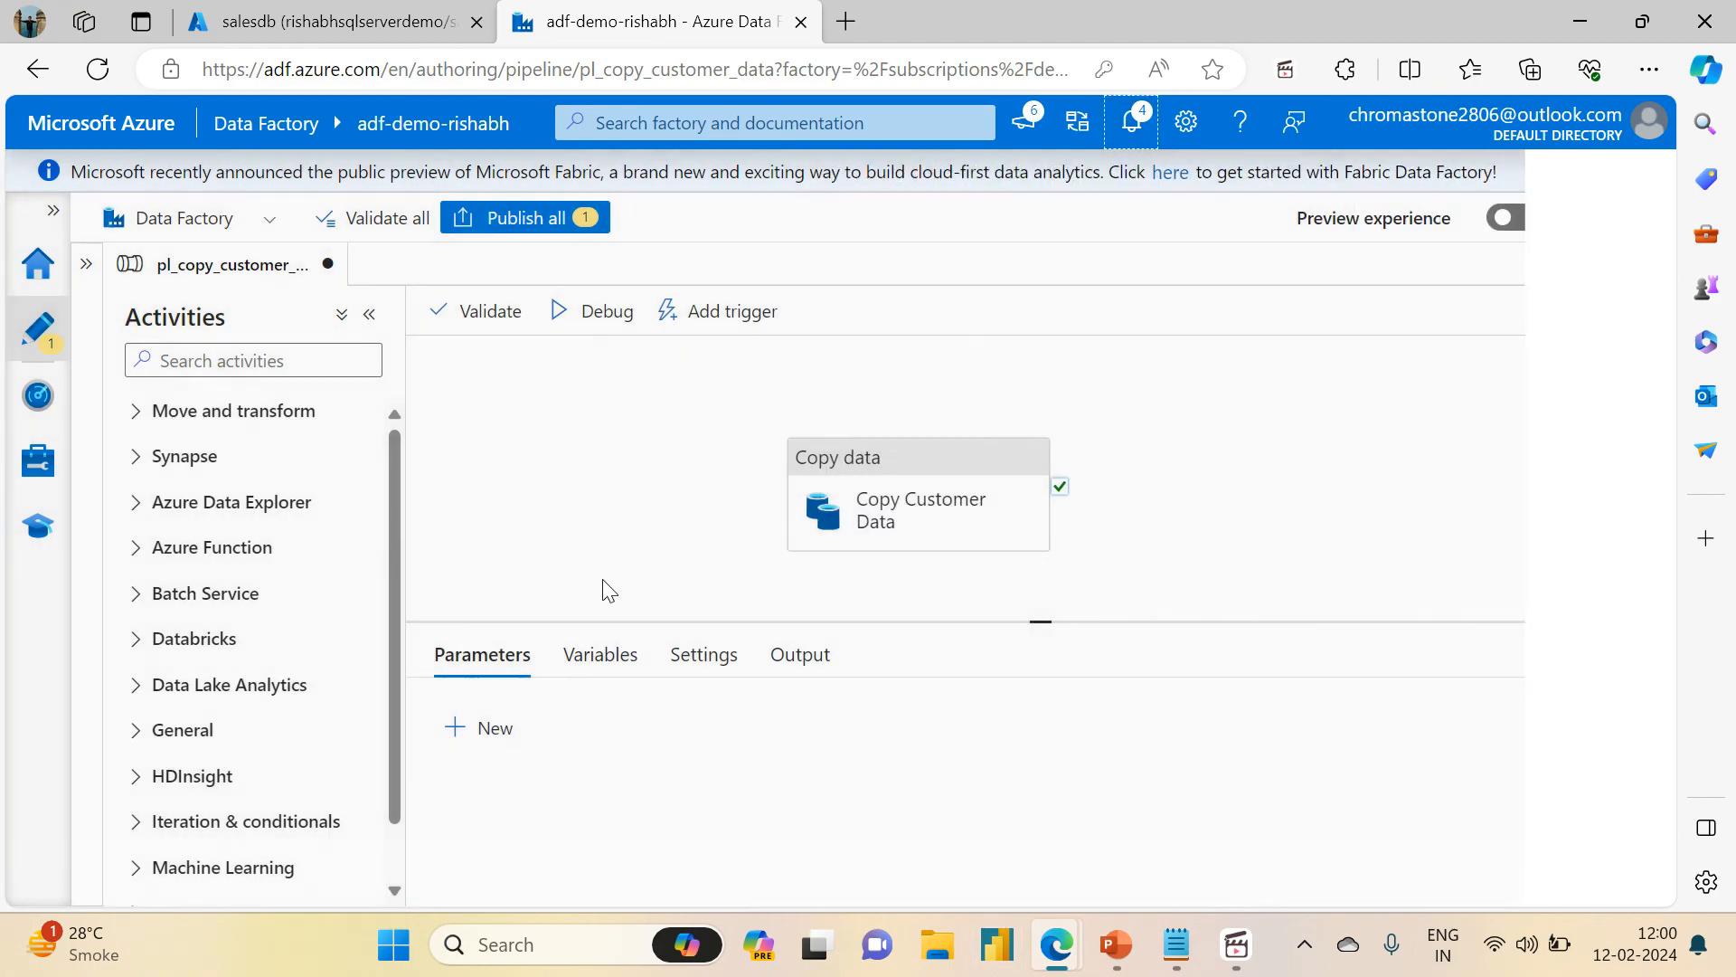
pyautogui.click(479, 318)
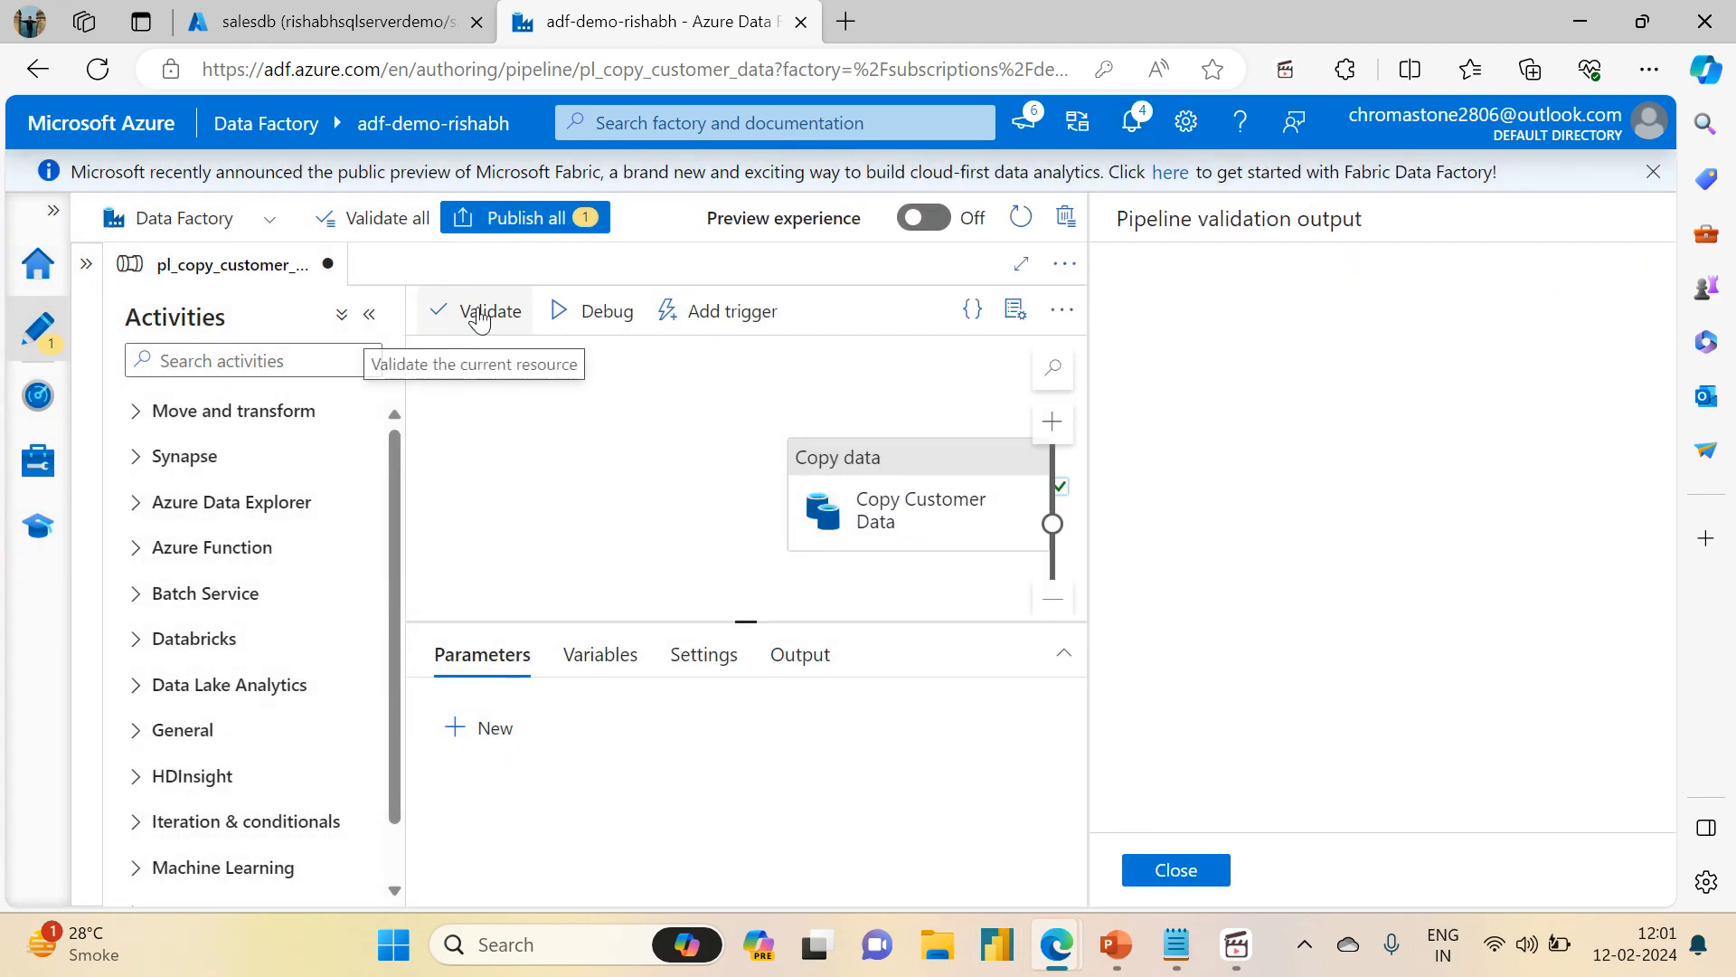
pyautogui.click(1168, 871)
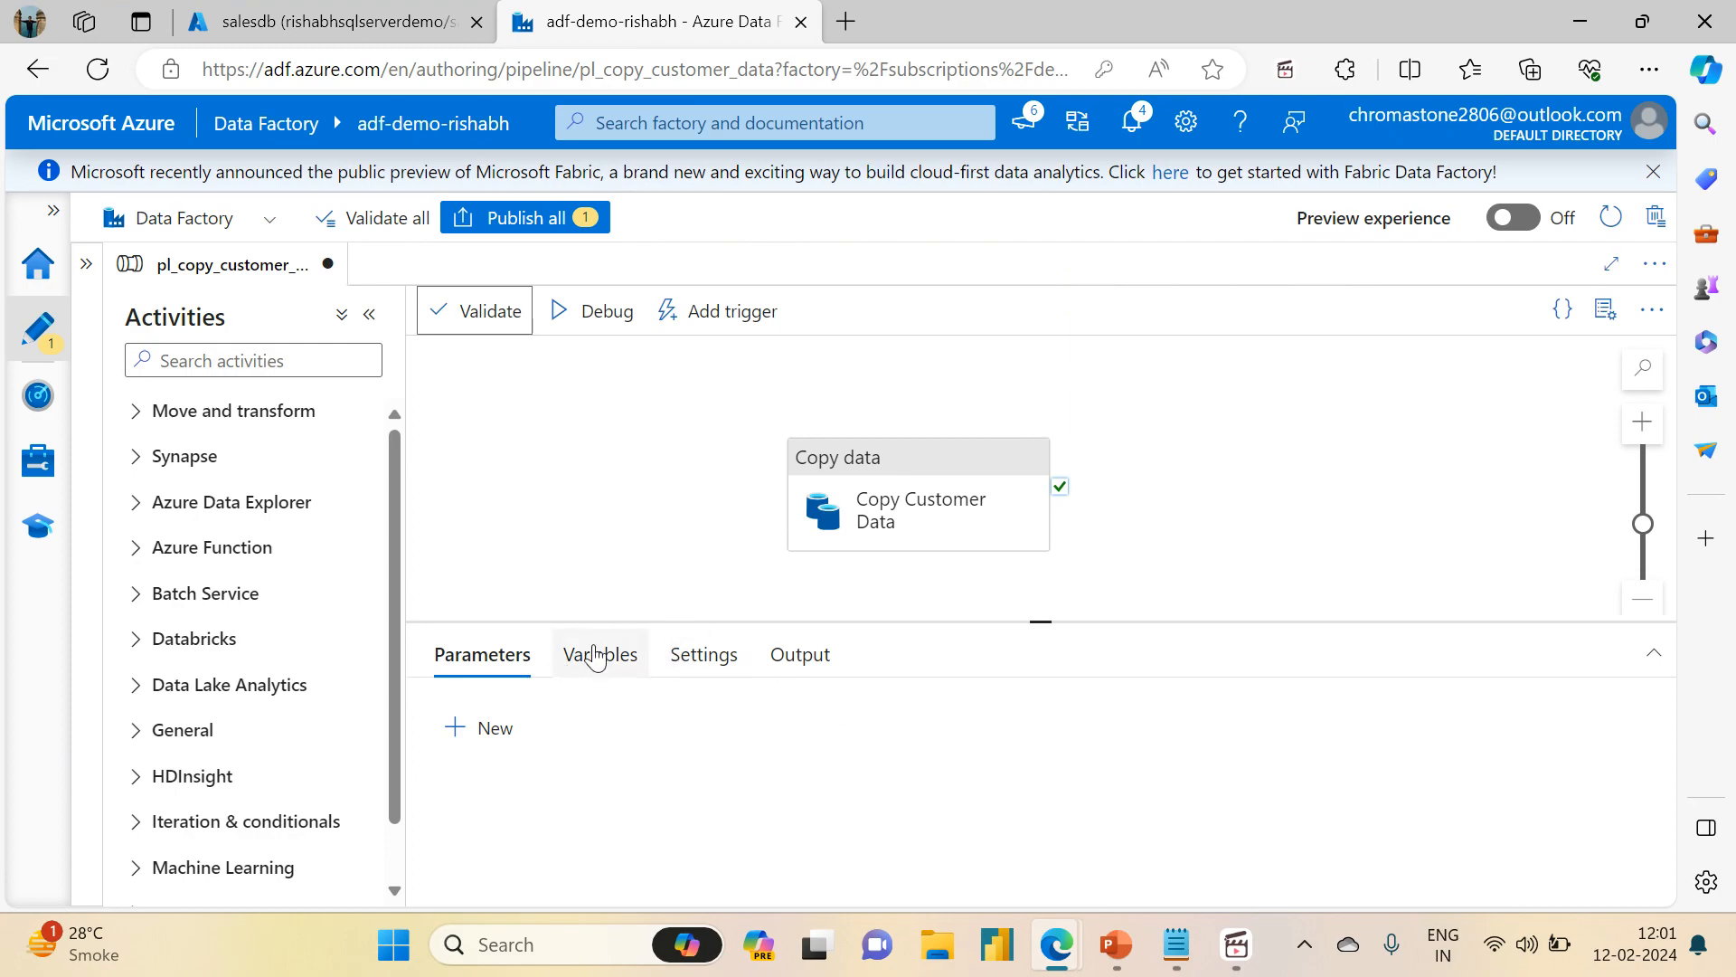
pyautogui.moveTo(396, 586); pyautogui.dragTo(398, 800)
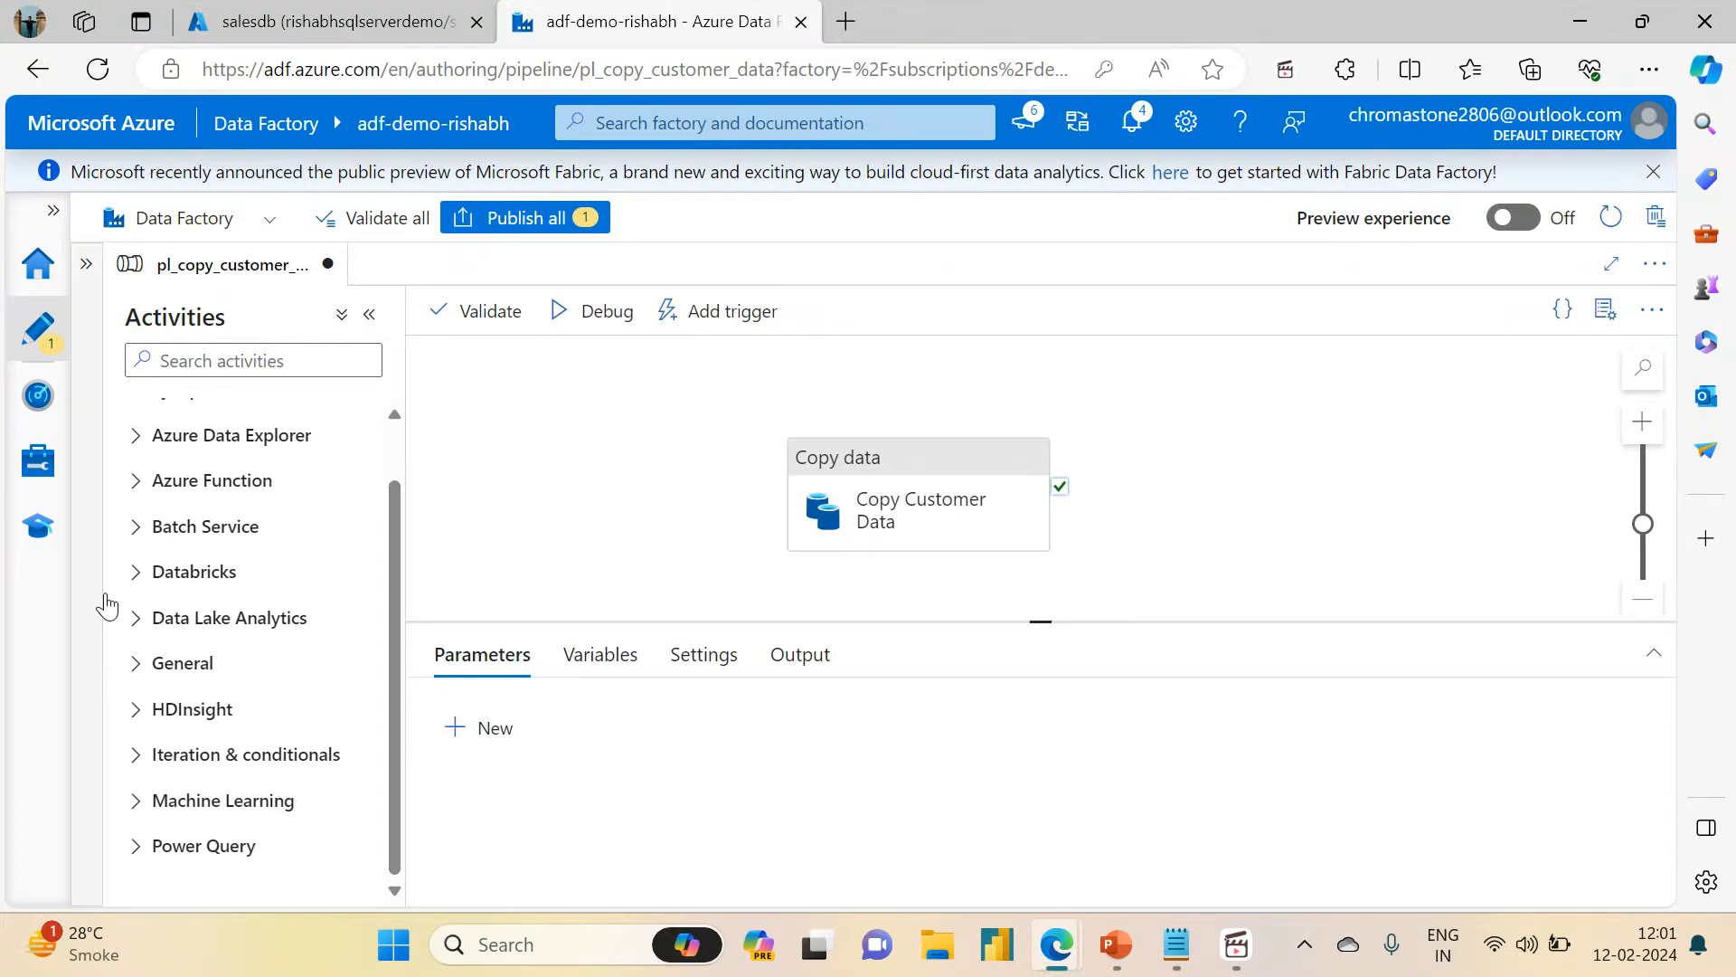
pyautogui.click(135, 574)
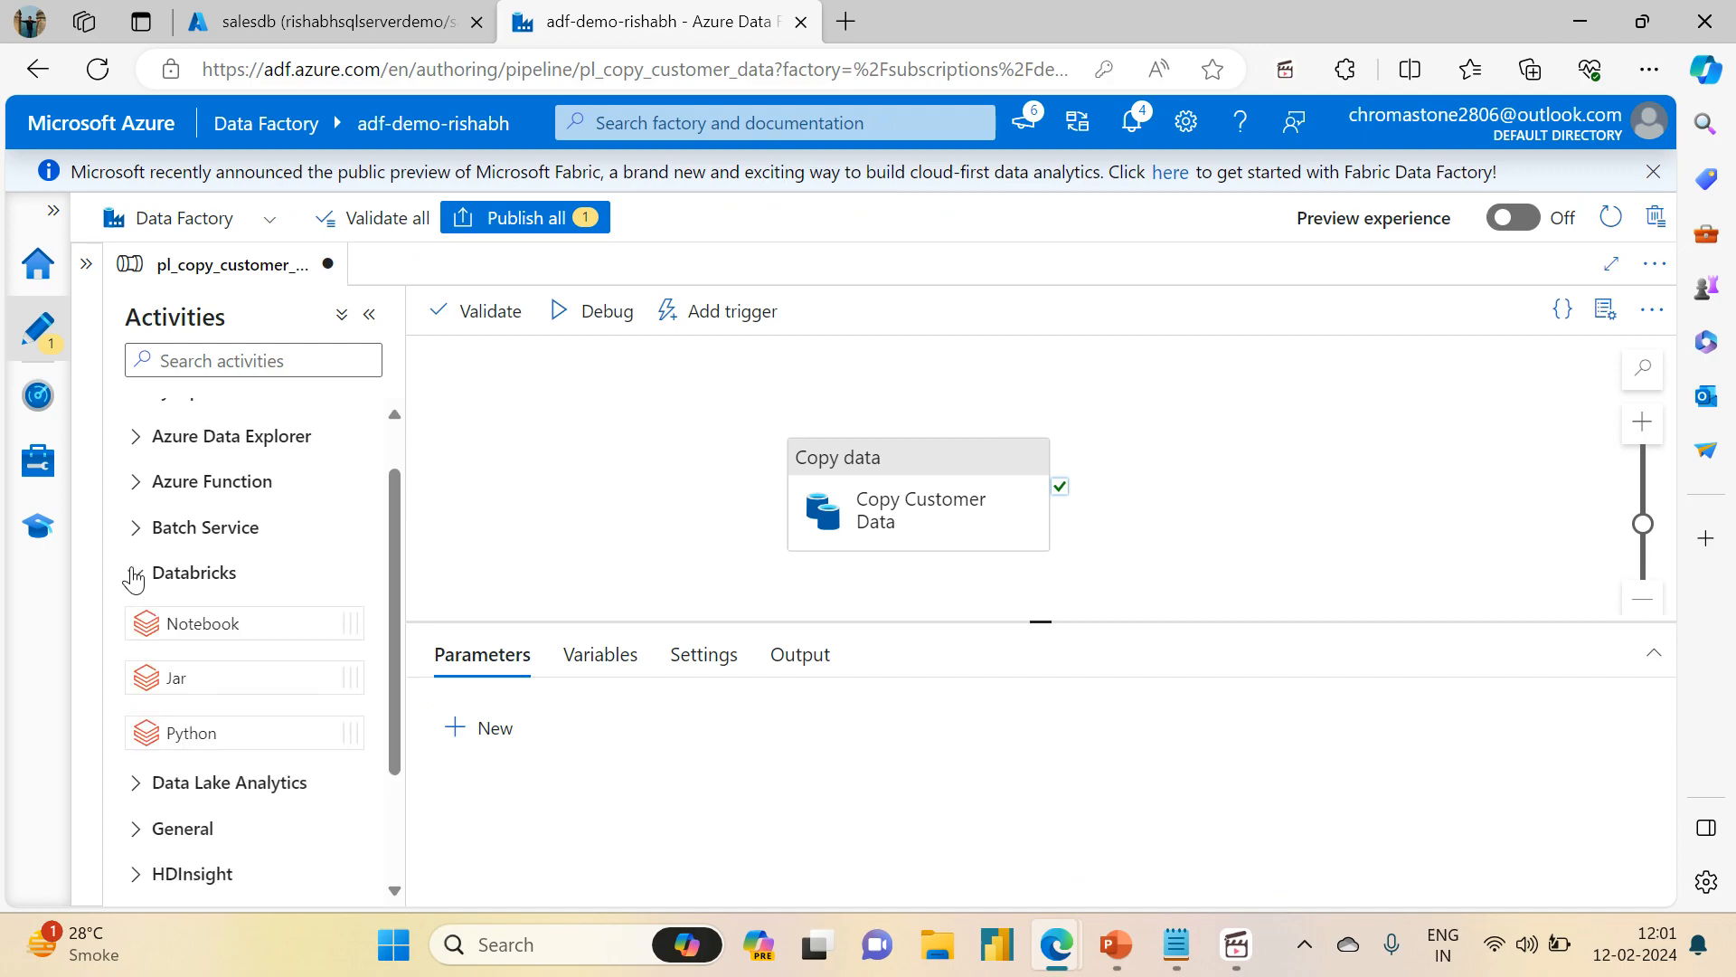
pyautogui.click(134, 575)
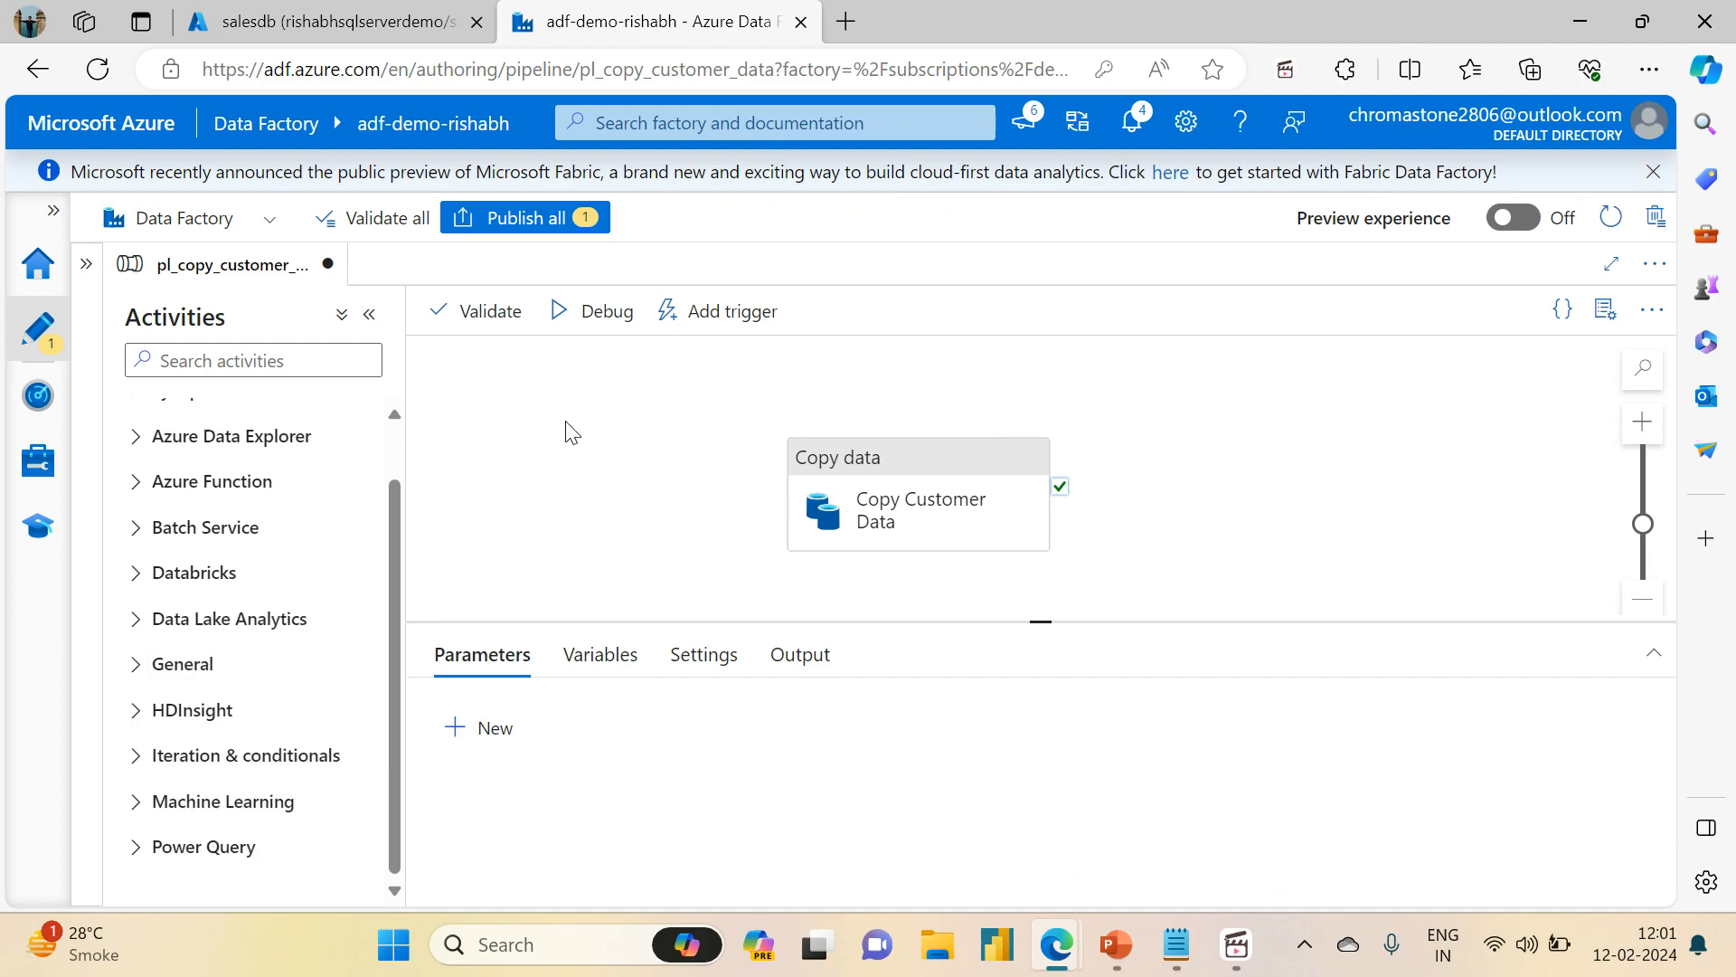
# - Delete the Source and Destination user properties from the Copy Customer Data activity
pyautogui.click(807, 457)
pyautogui.click(561, 655)
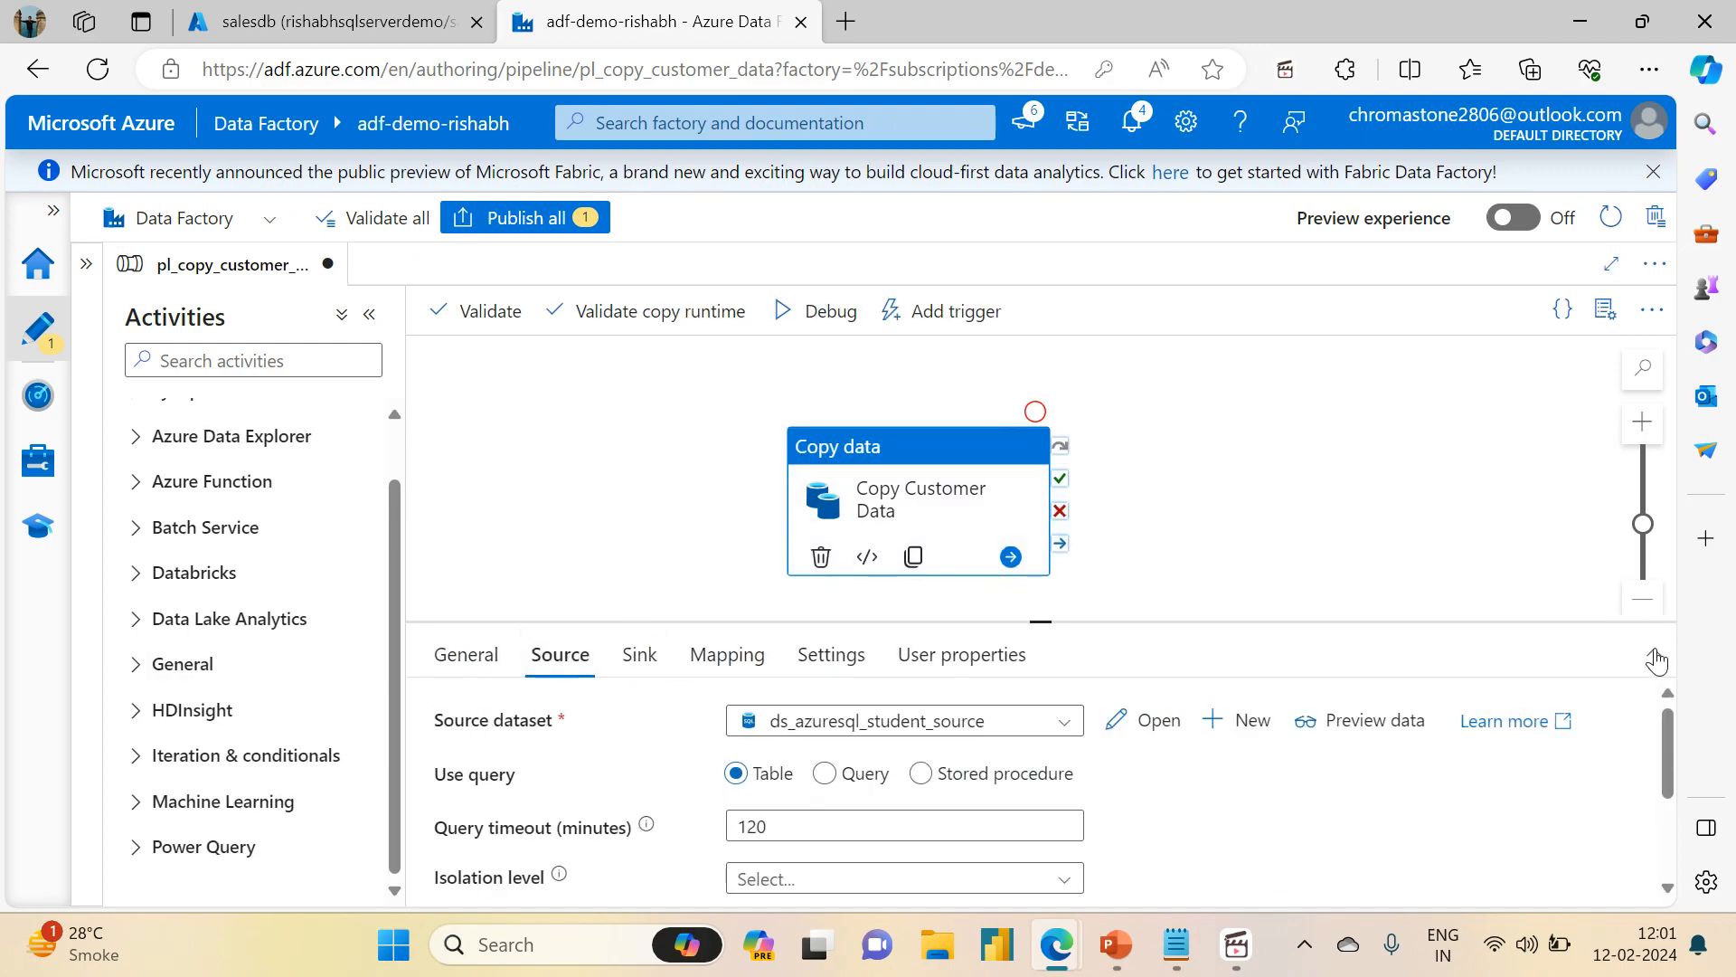
pyautogui.scroll(-3, 986, 715)
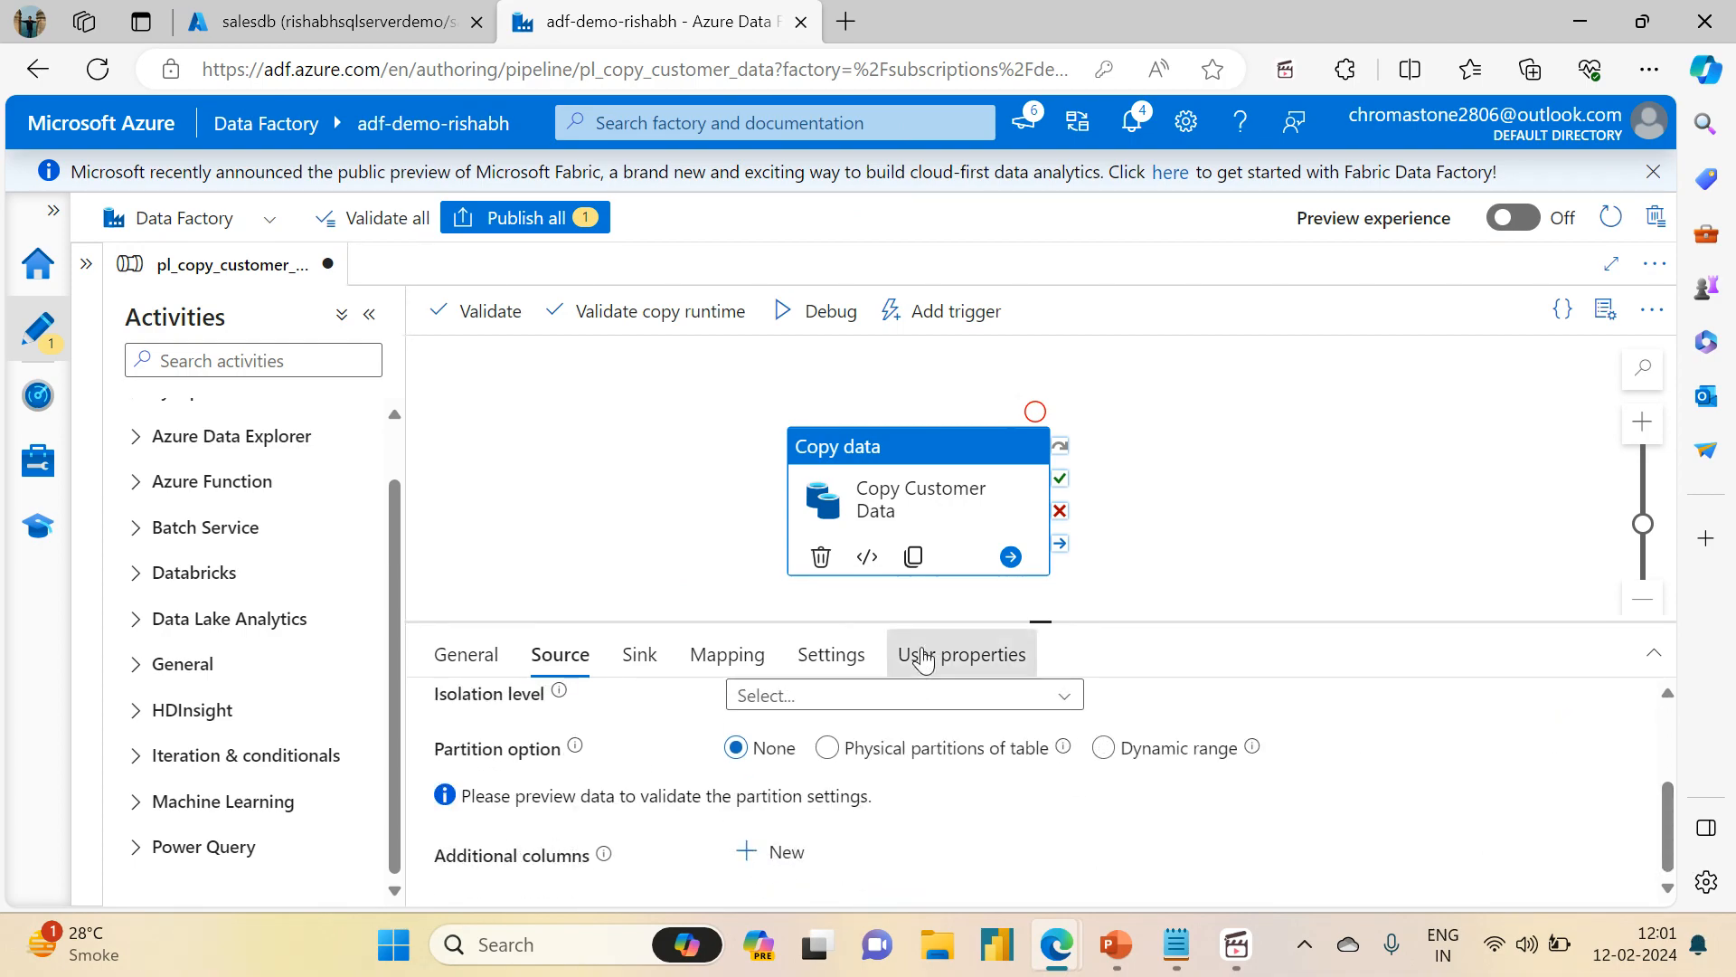
pyautogui.click(961, 654)
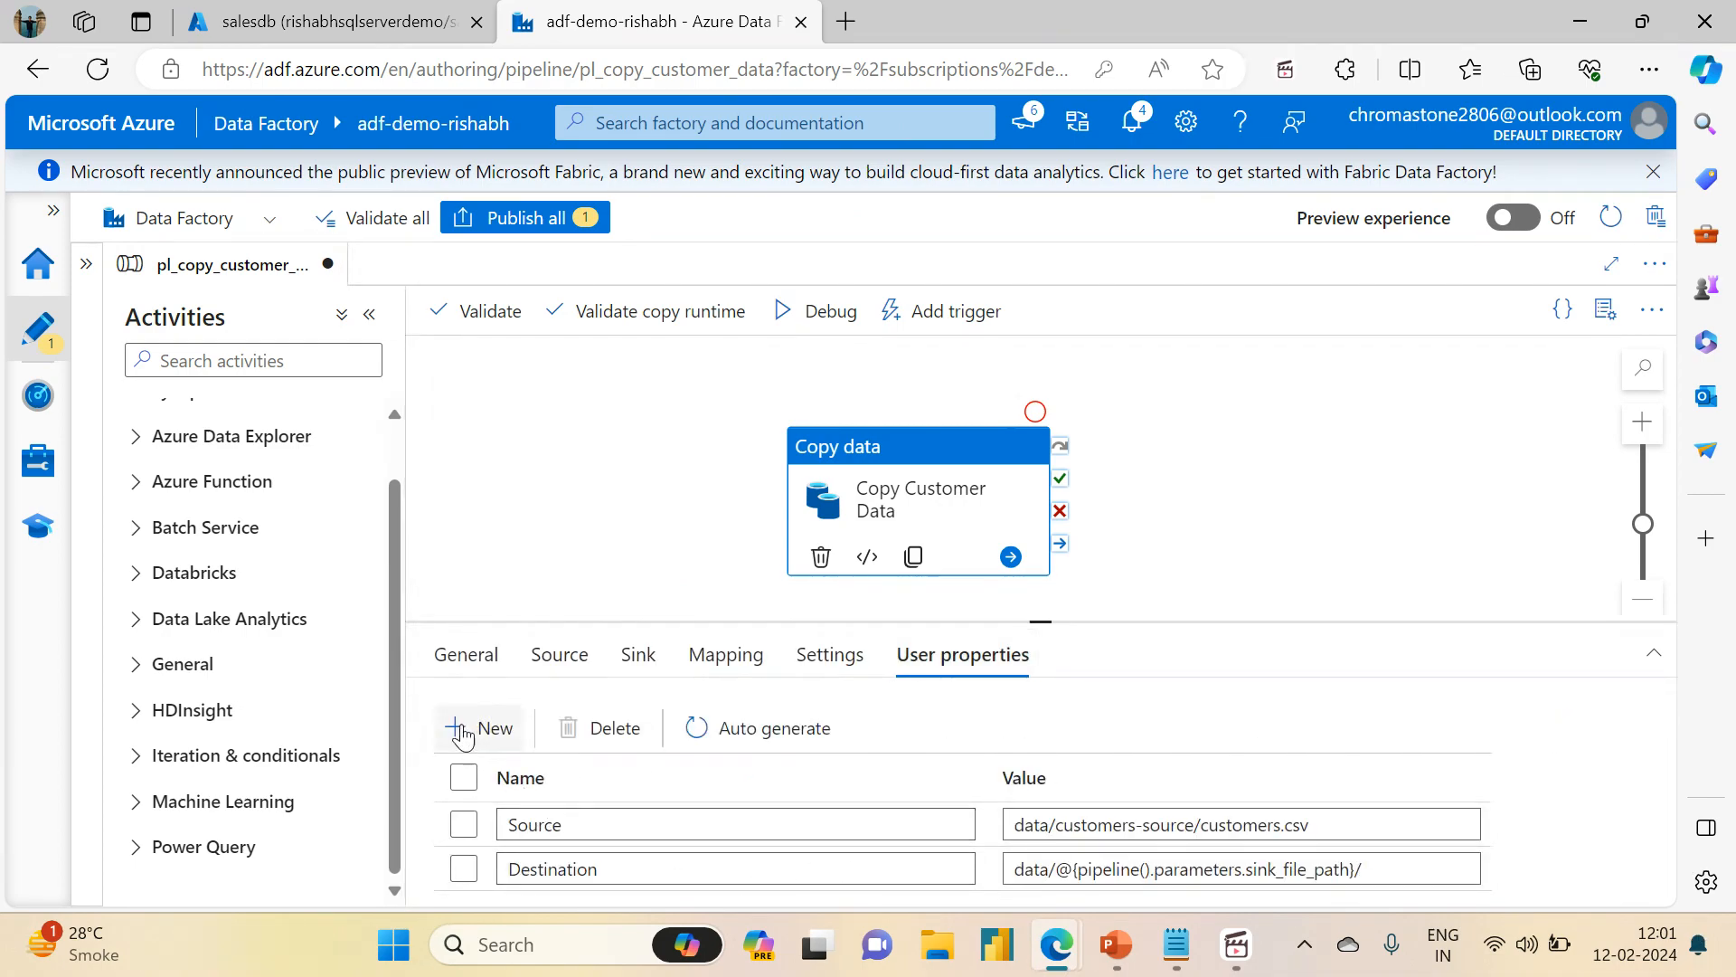
pyautogui.click(463, 777)
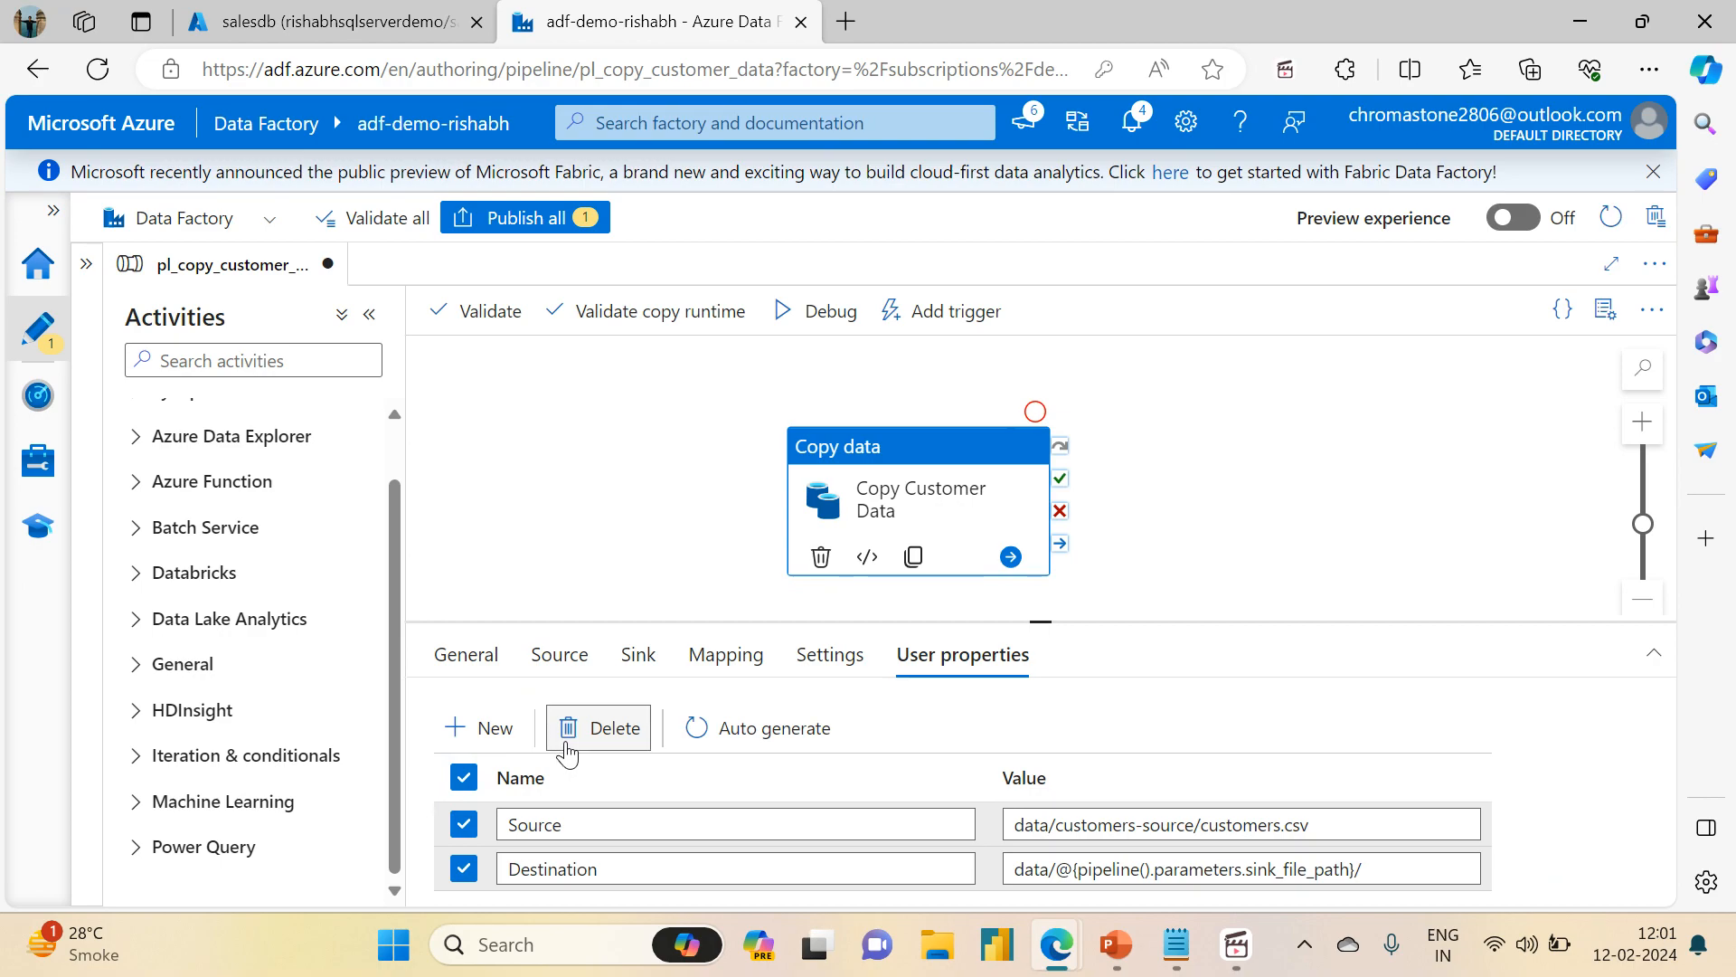
pyautogui.click(596, 728)
# - Publish the pending pl_copy_customer_data change and deselect the copy activity
pyautogui.click(523, 220)
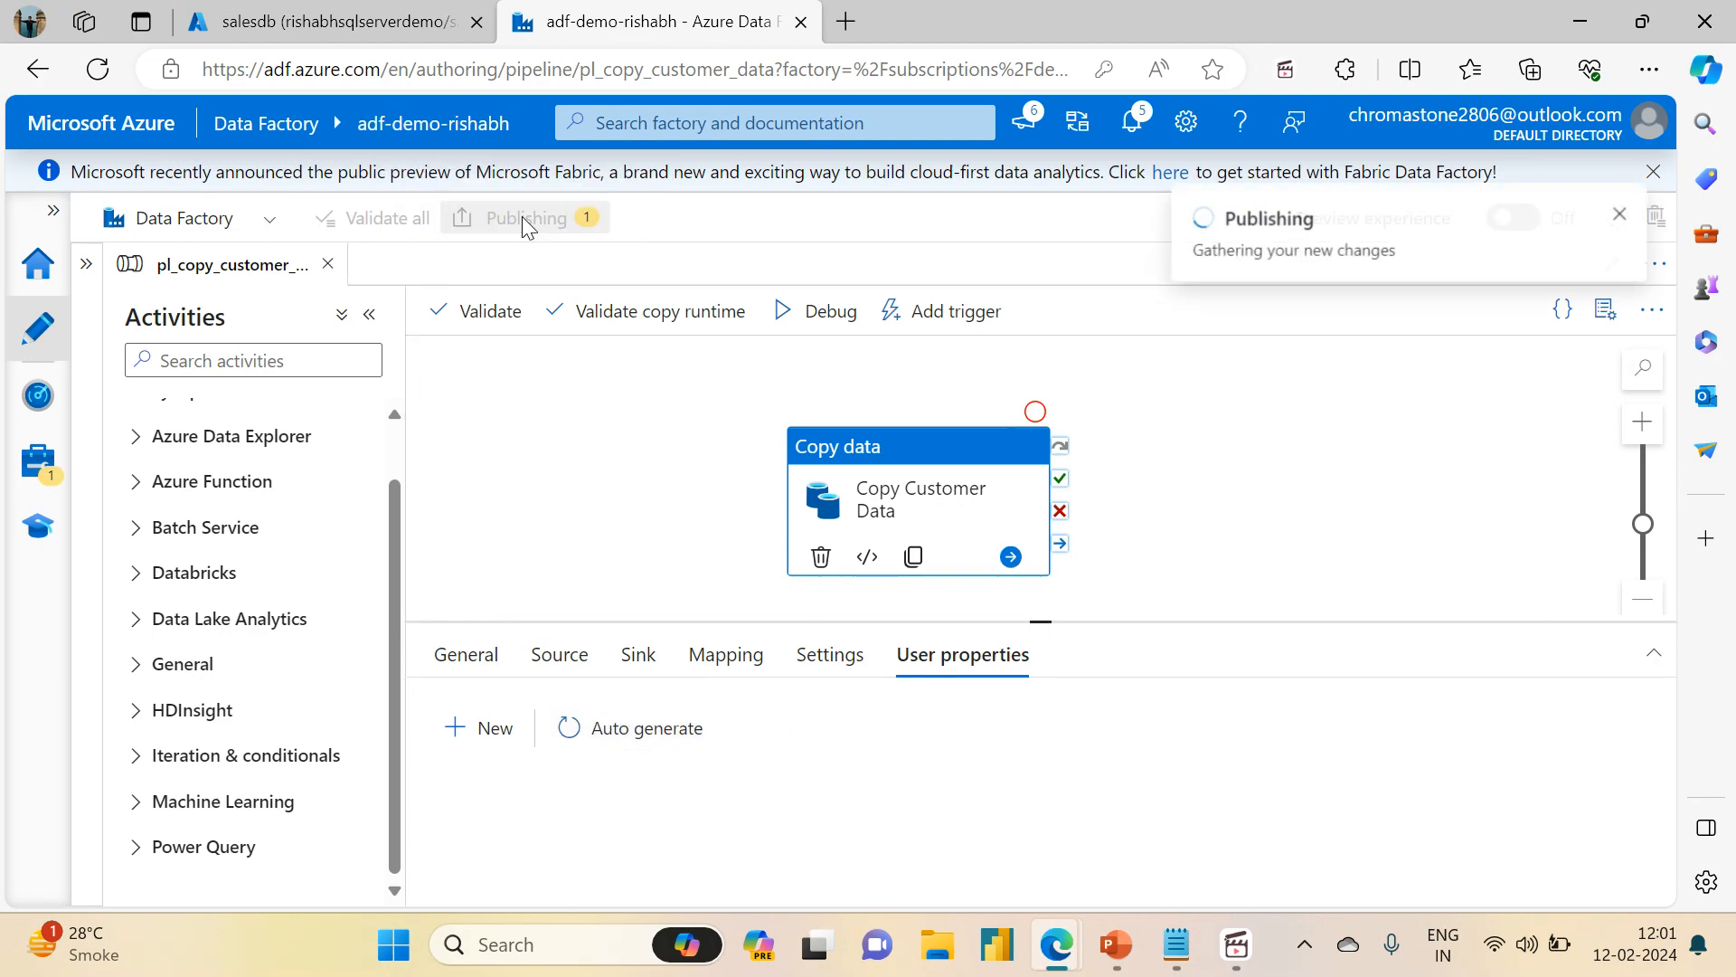
pyautogui.click(905, 870)
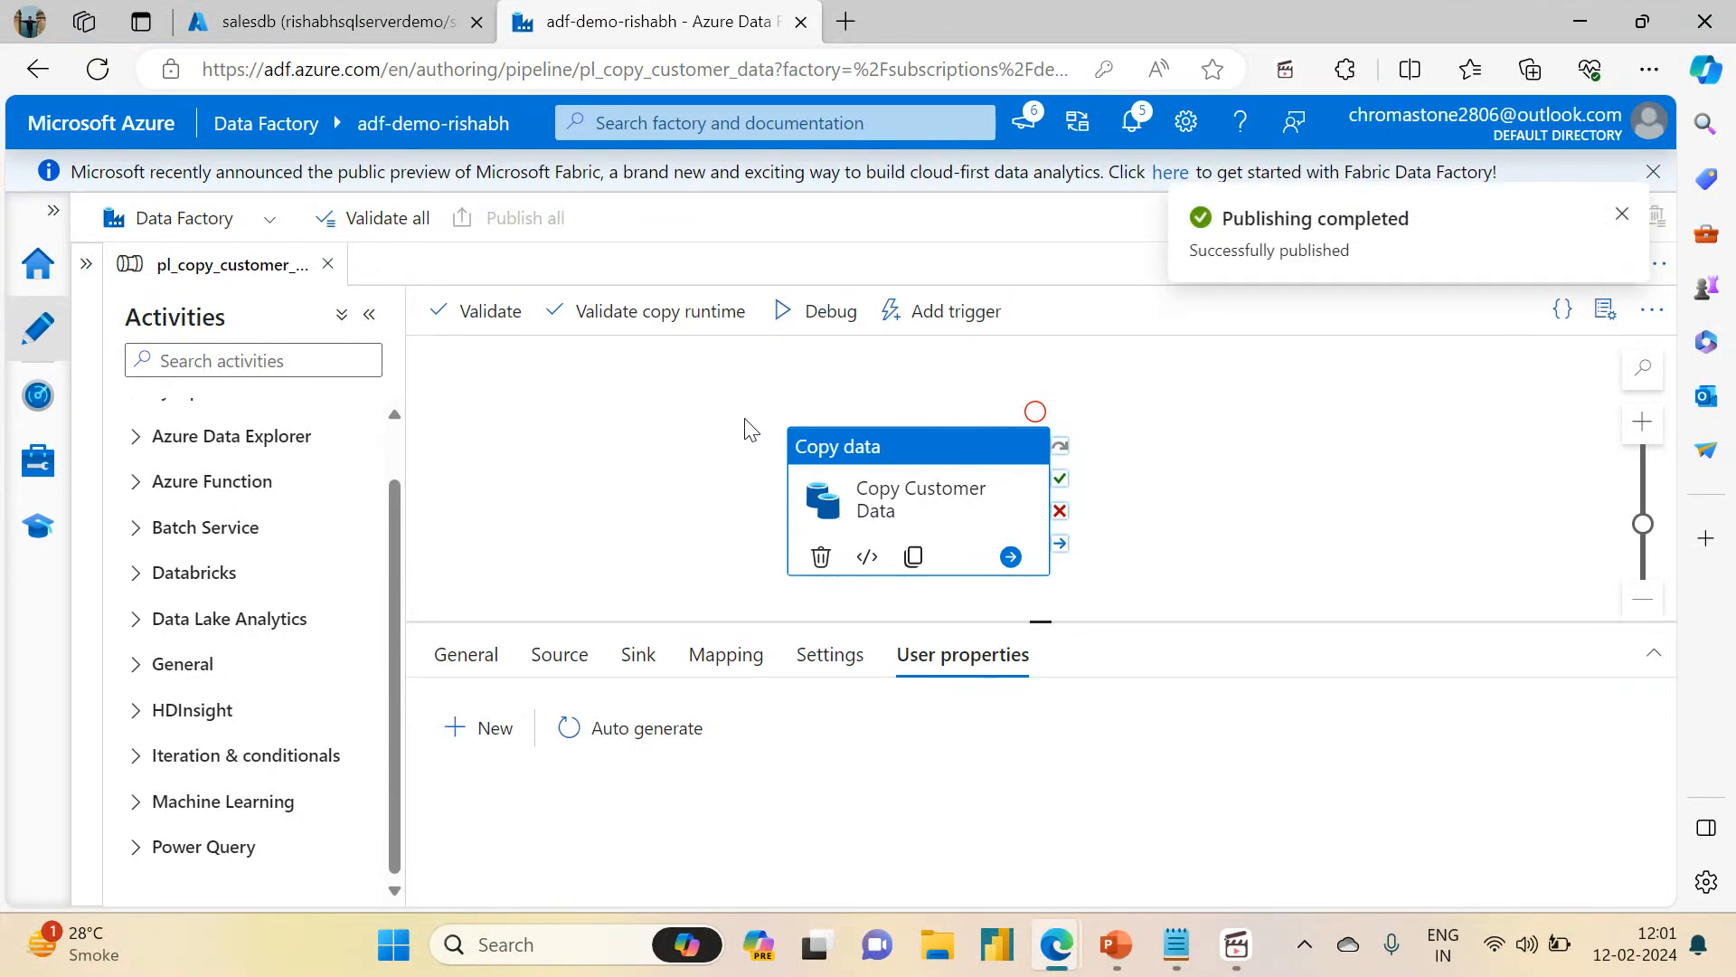
pyautogui.click(623, 464)
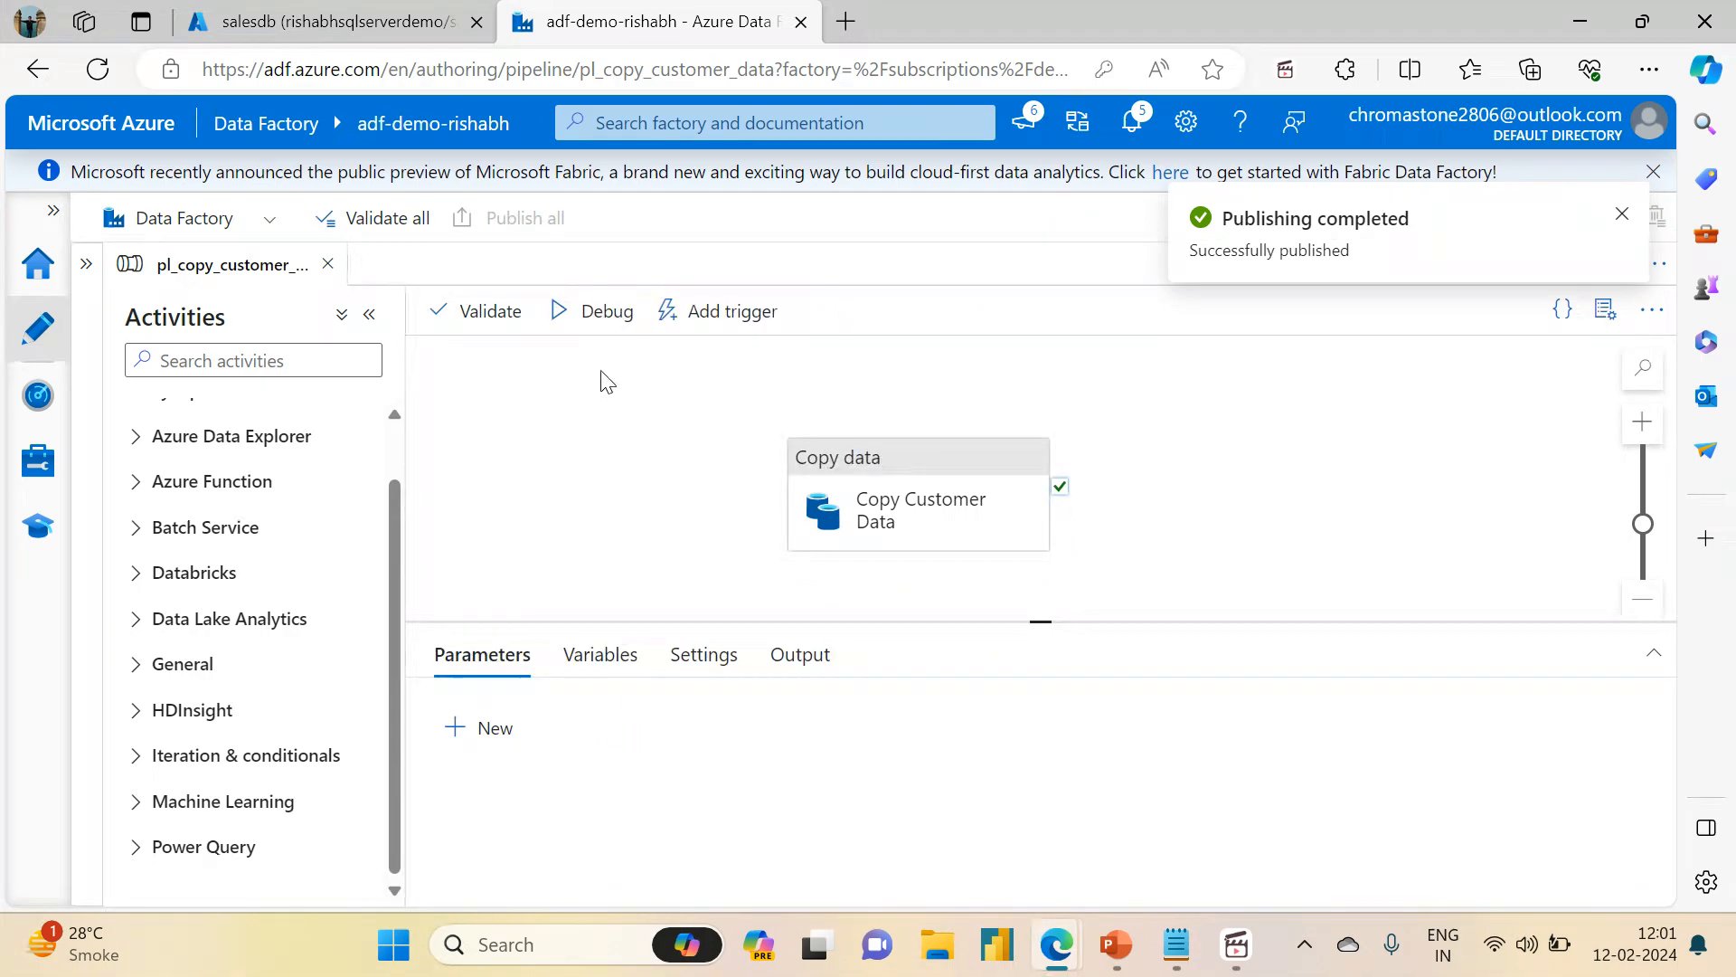
# - Start a debug run of the pipeline, enlarge its output area and refresh the run status until the activity finishes
pyautogui.click(592, 311)
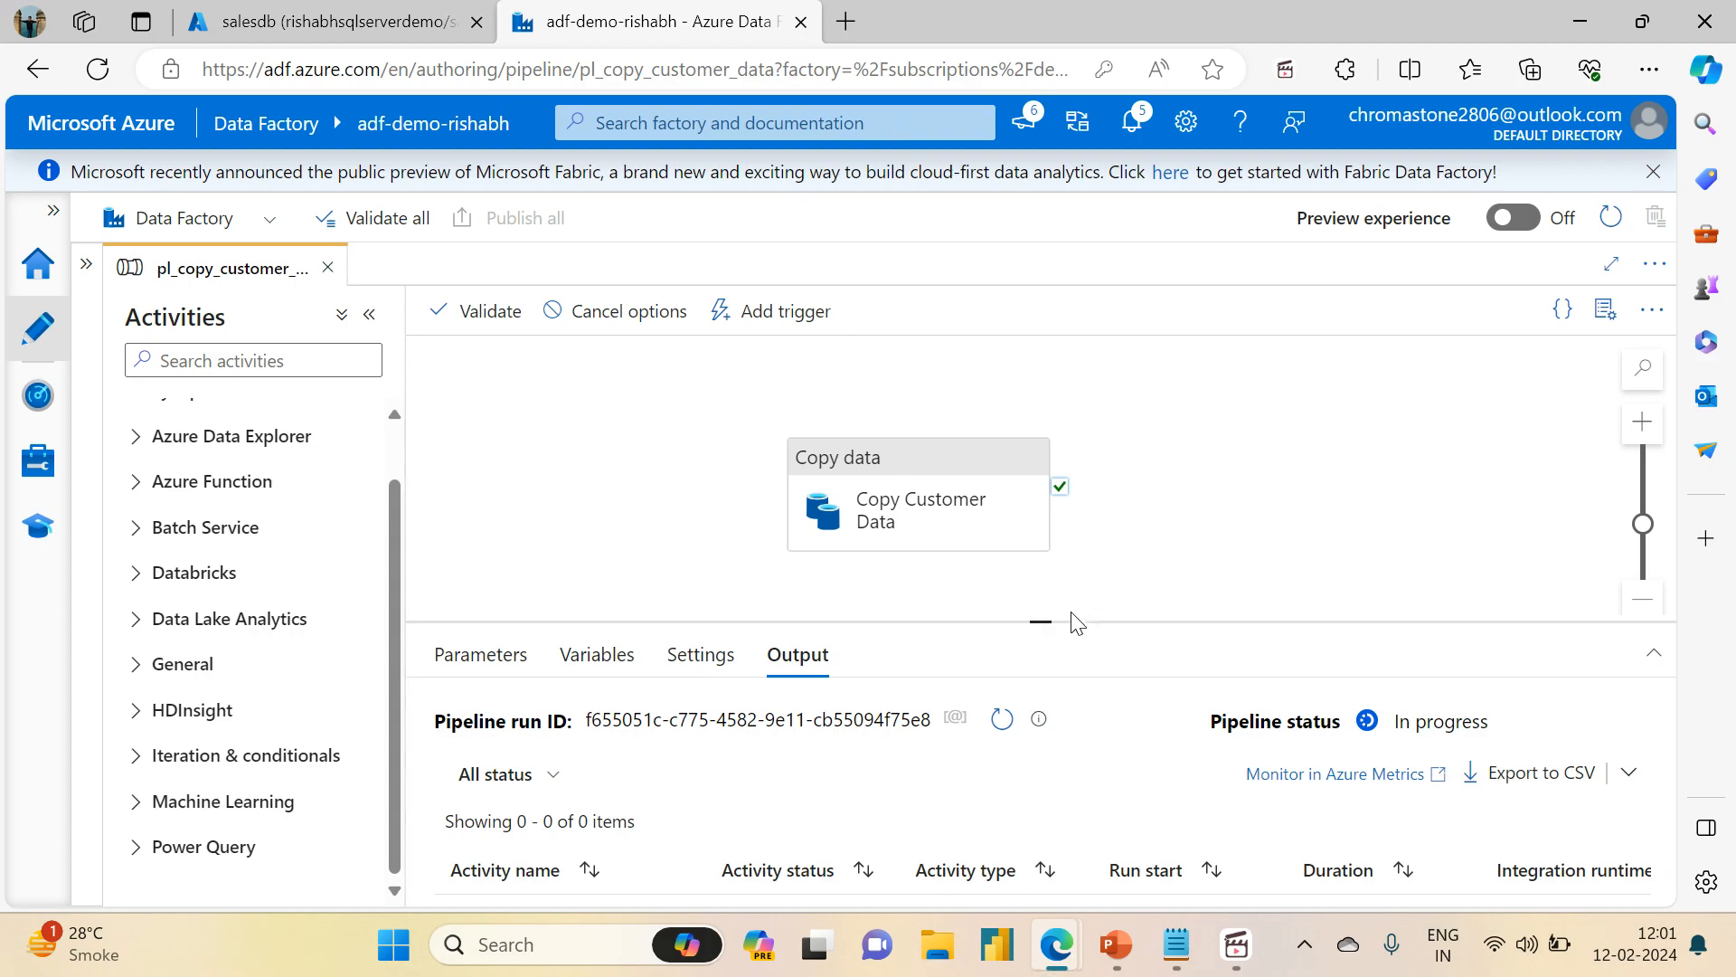
pyautogui.moveTo(1038, 624); pyautogui.dragTo(1040, 391)
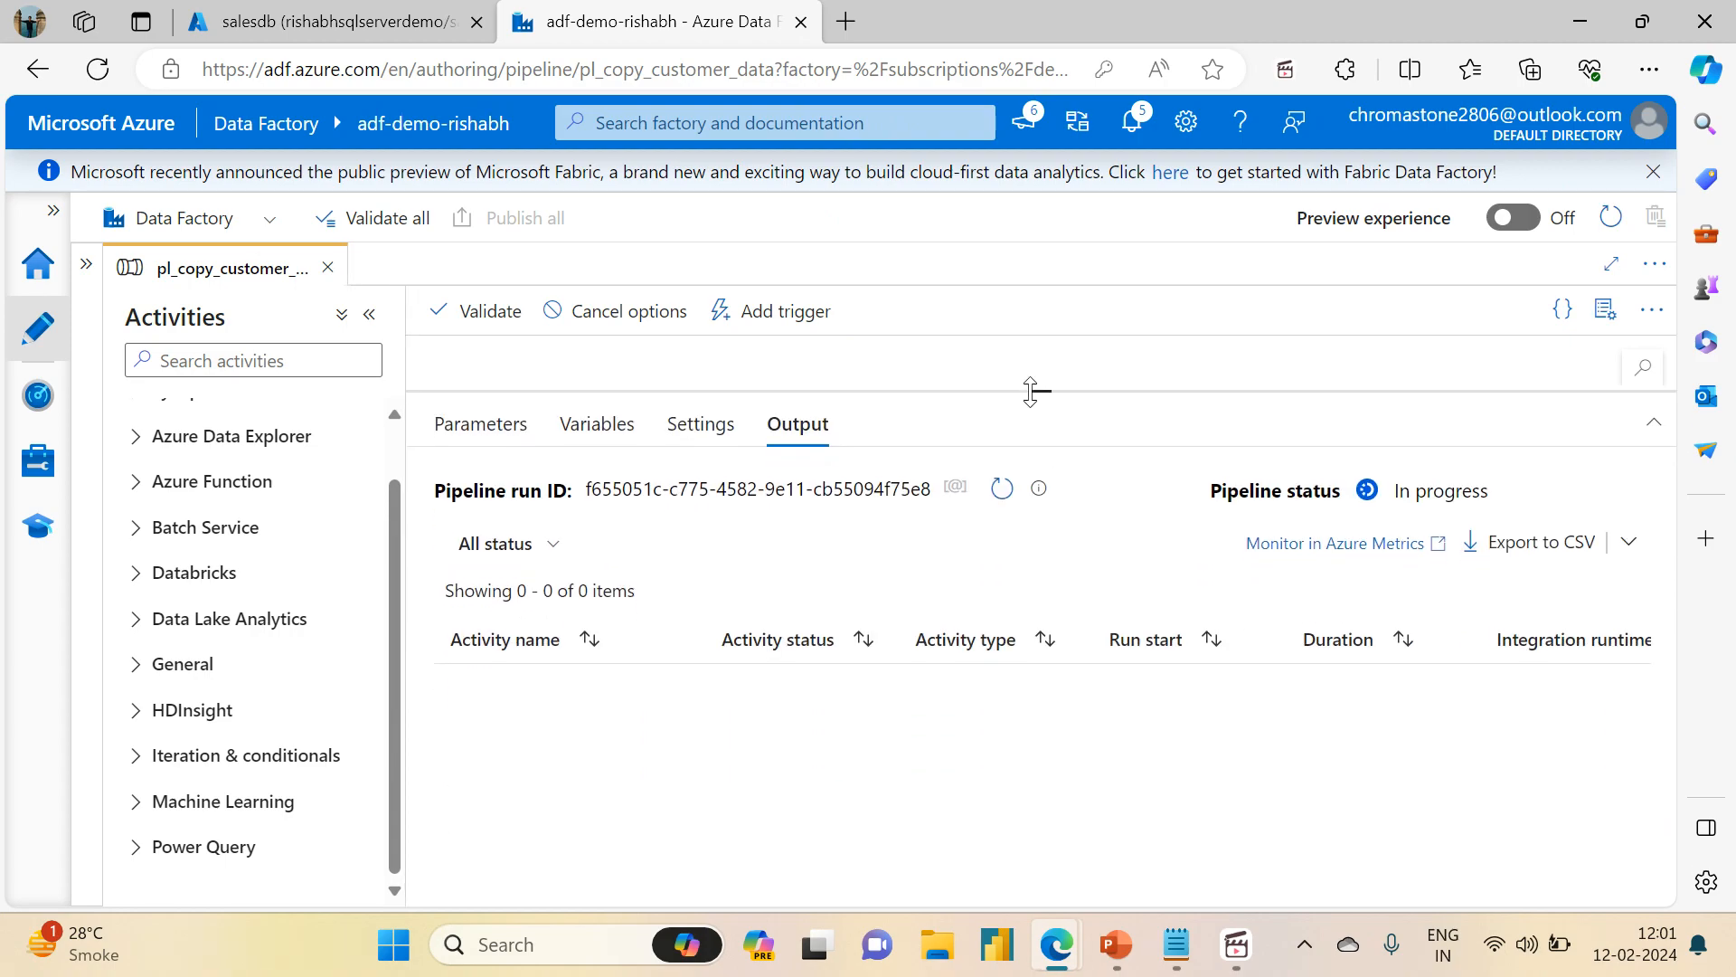
pyautogui.click(1000, 490)
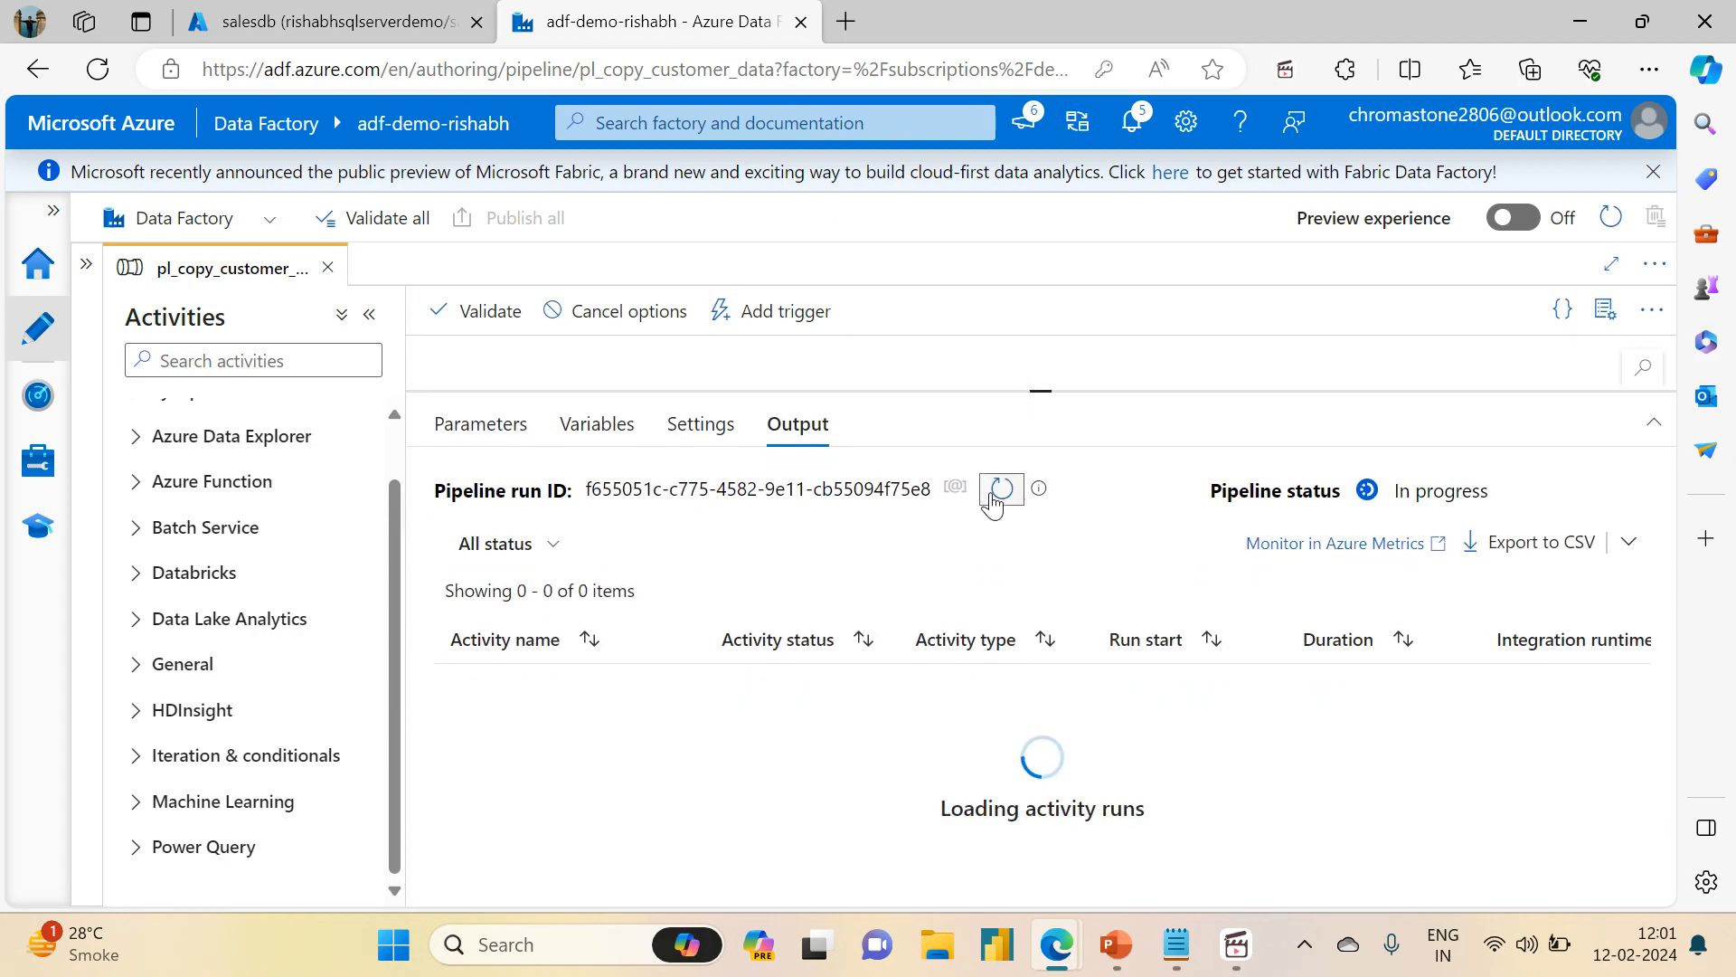
pyautogui.click(1001, 489)
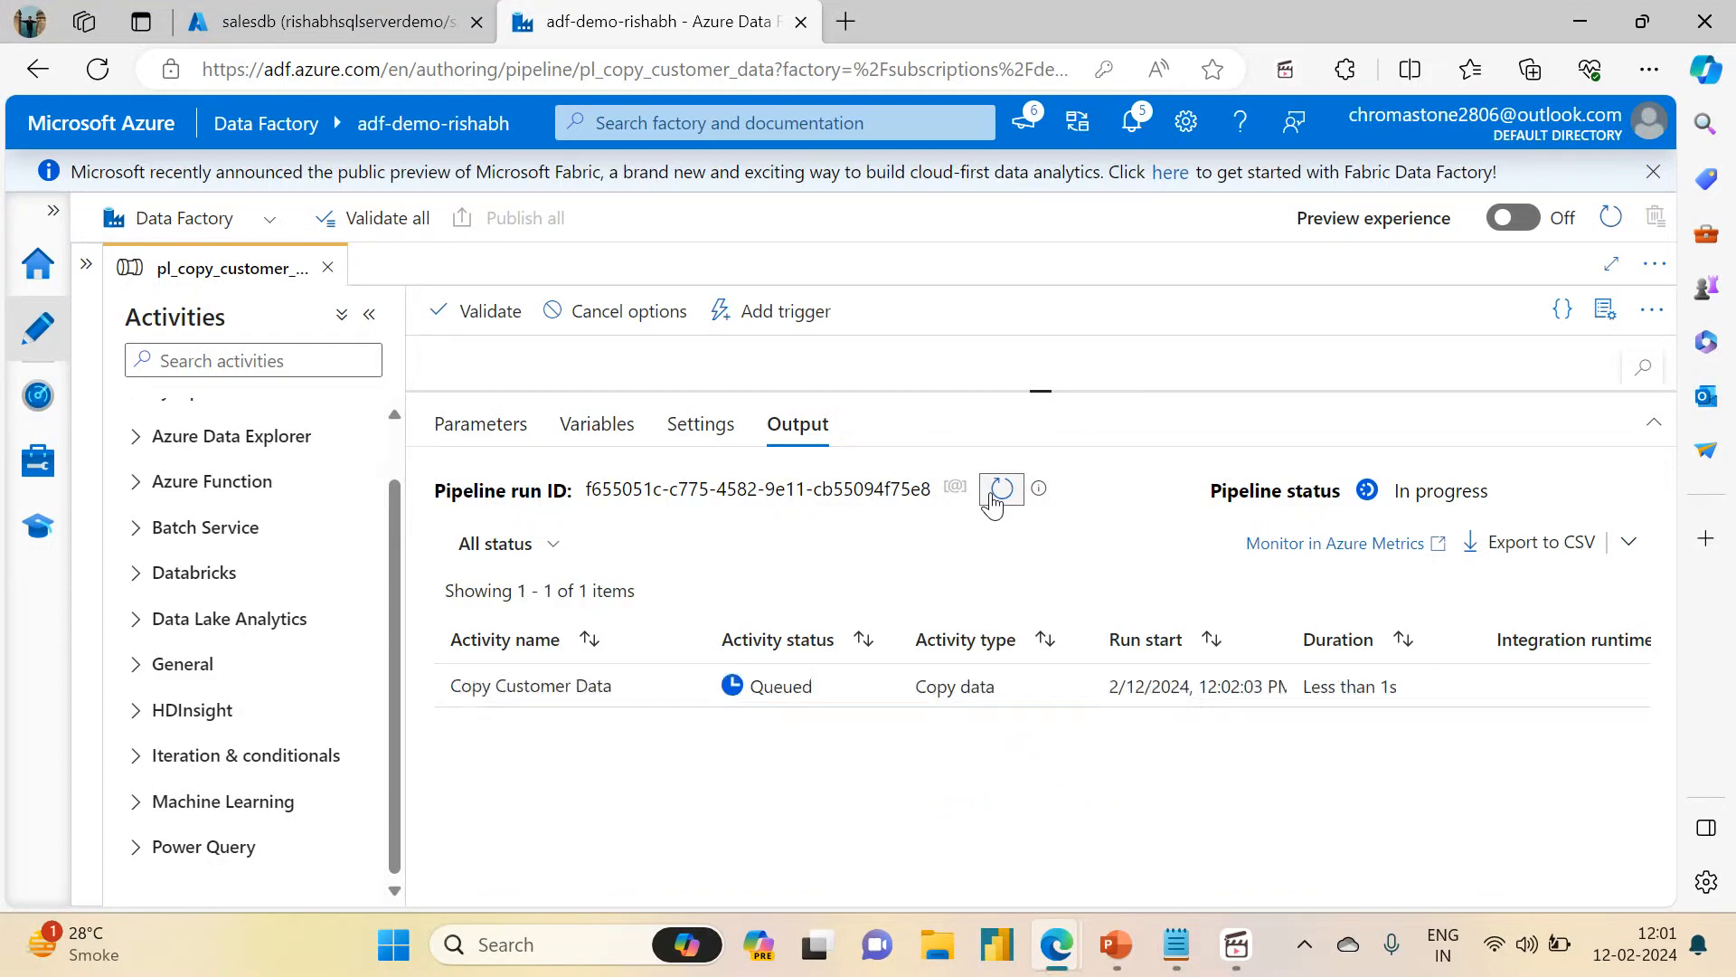
pyautogui.click(993, 500)
pyautogui.click(993, 500)
pyautogui.click(993, 500)
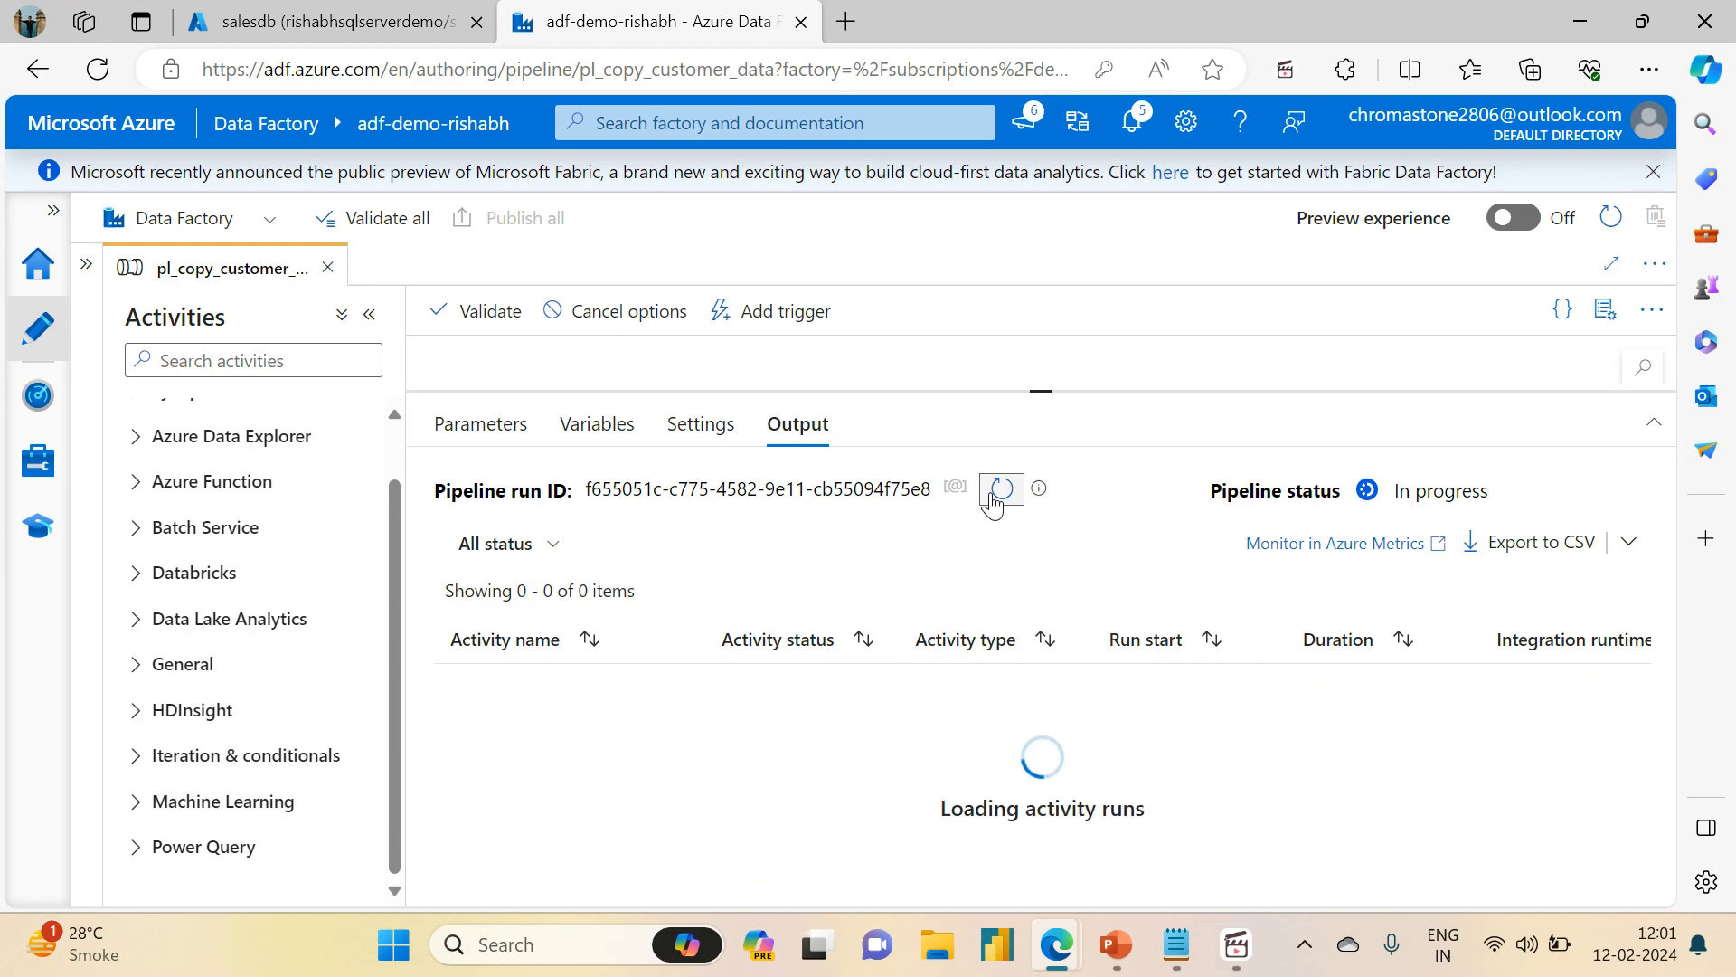
pyautogui.click(993, 500)
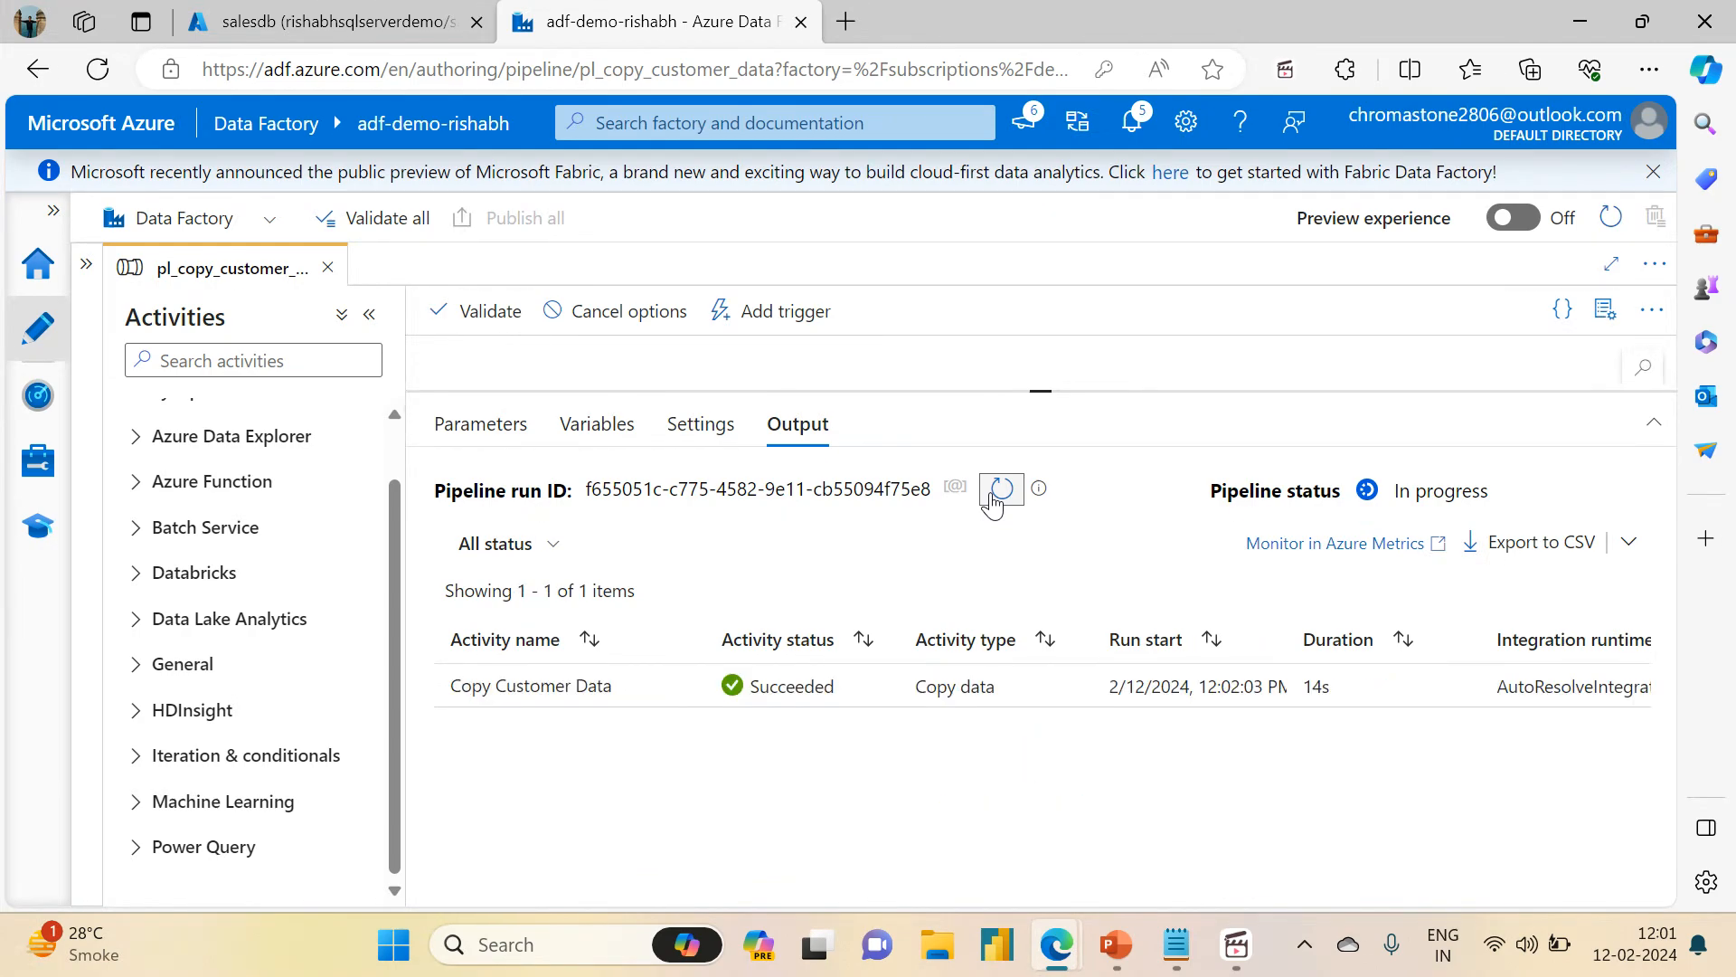
# - Open the Copy Customer Data run details and compare the rows read with the rows written
pyautogui.moveTo(589, 696)
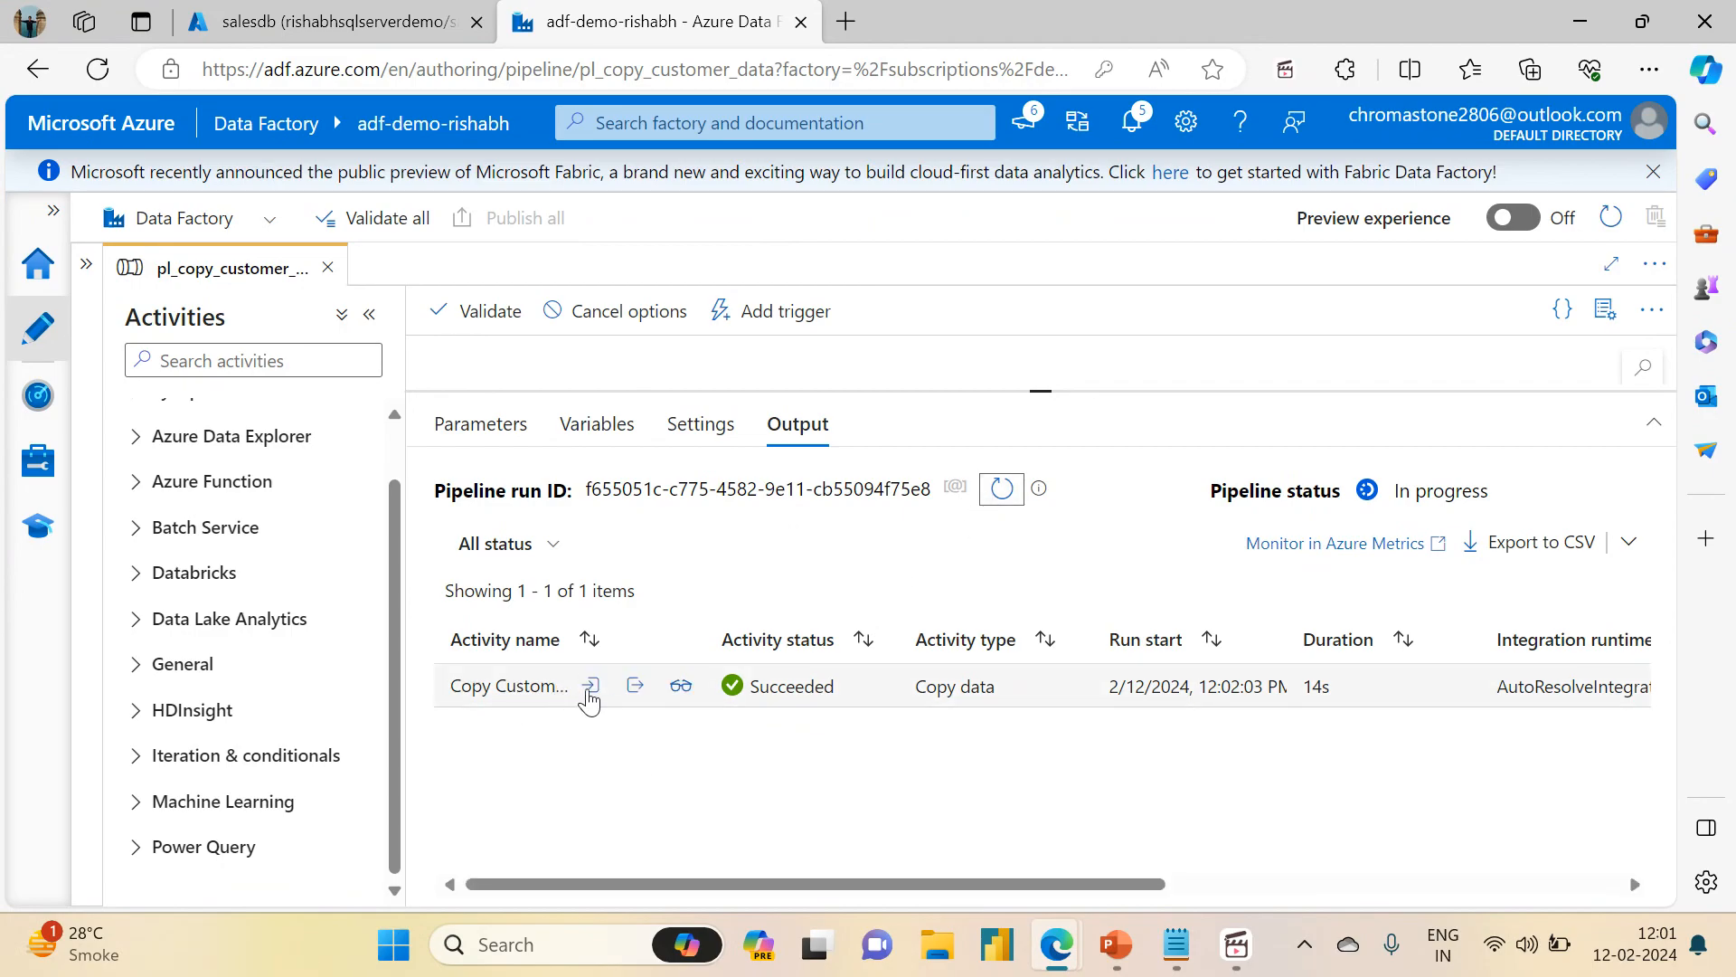
pyautogui.click(680, 687)
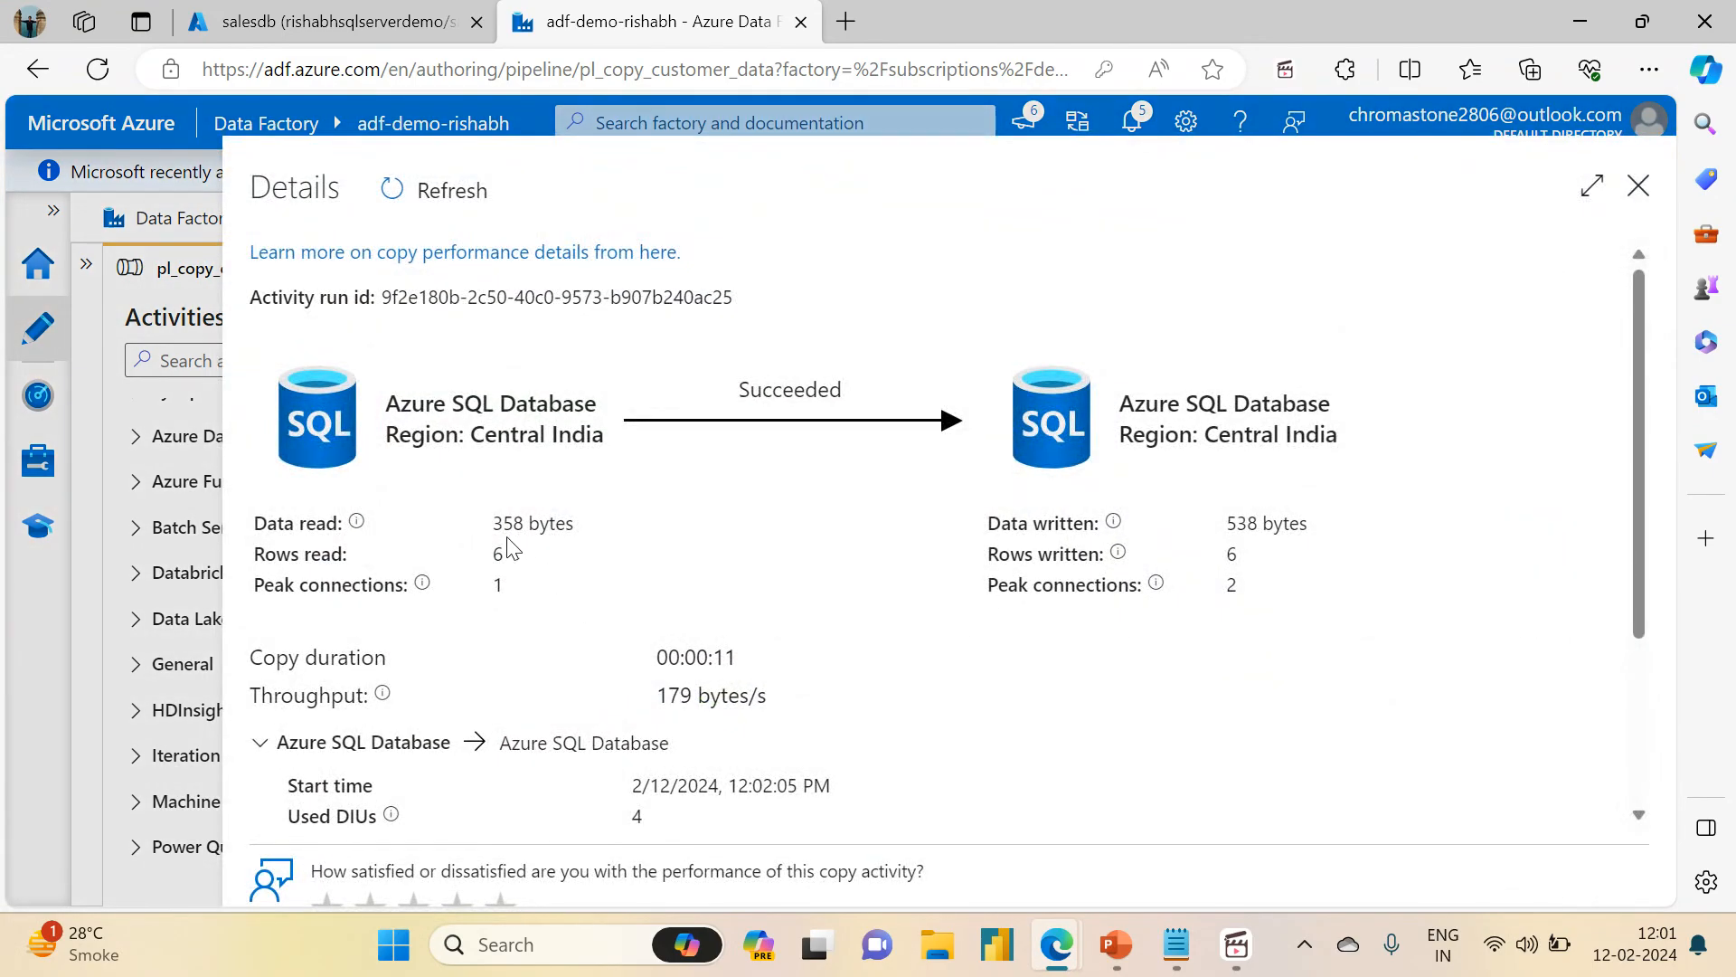
pyautogui.doubleClick(496, 554)
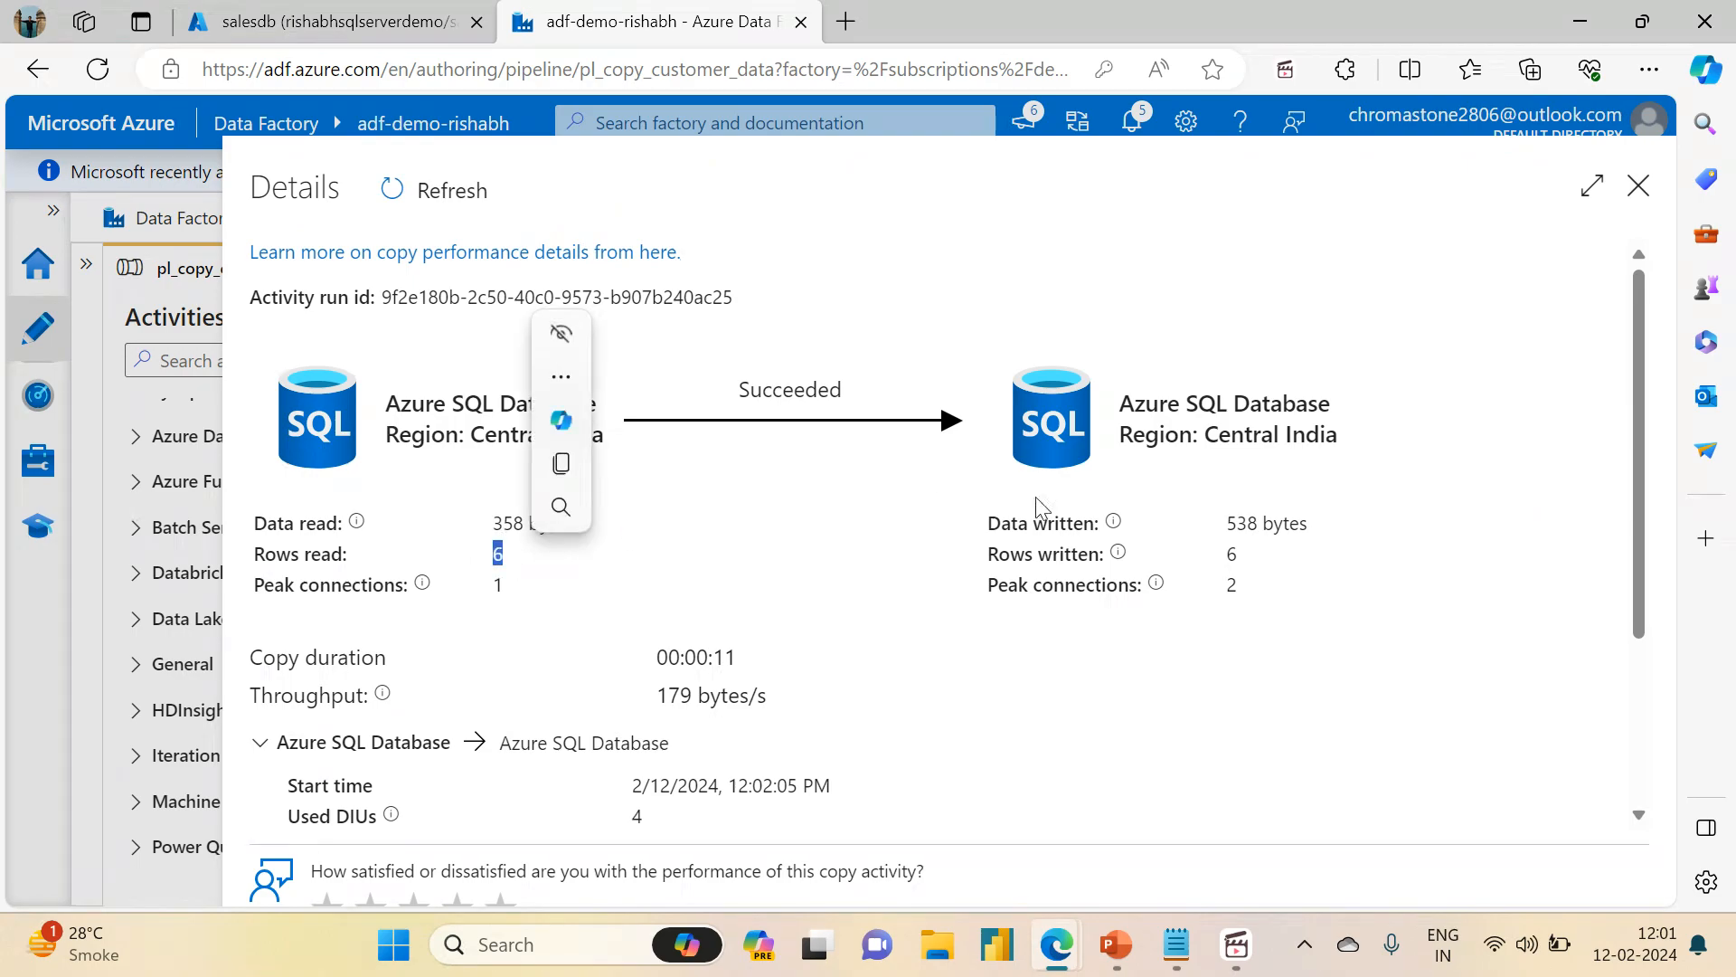
pyautogui.doubleClick(1231, 554)
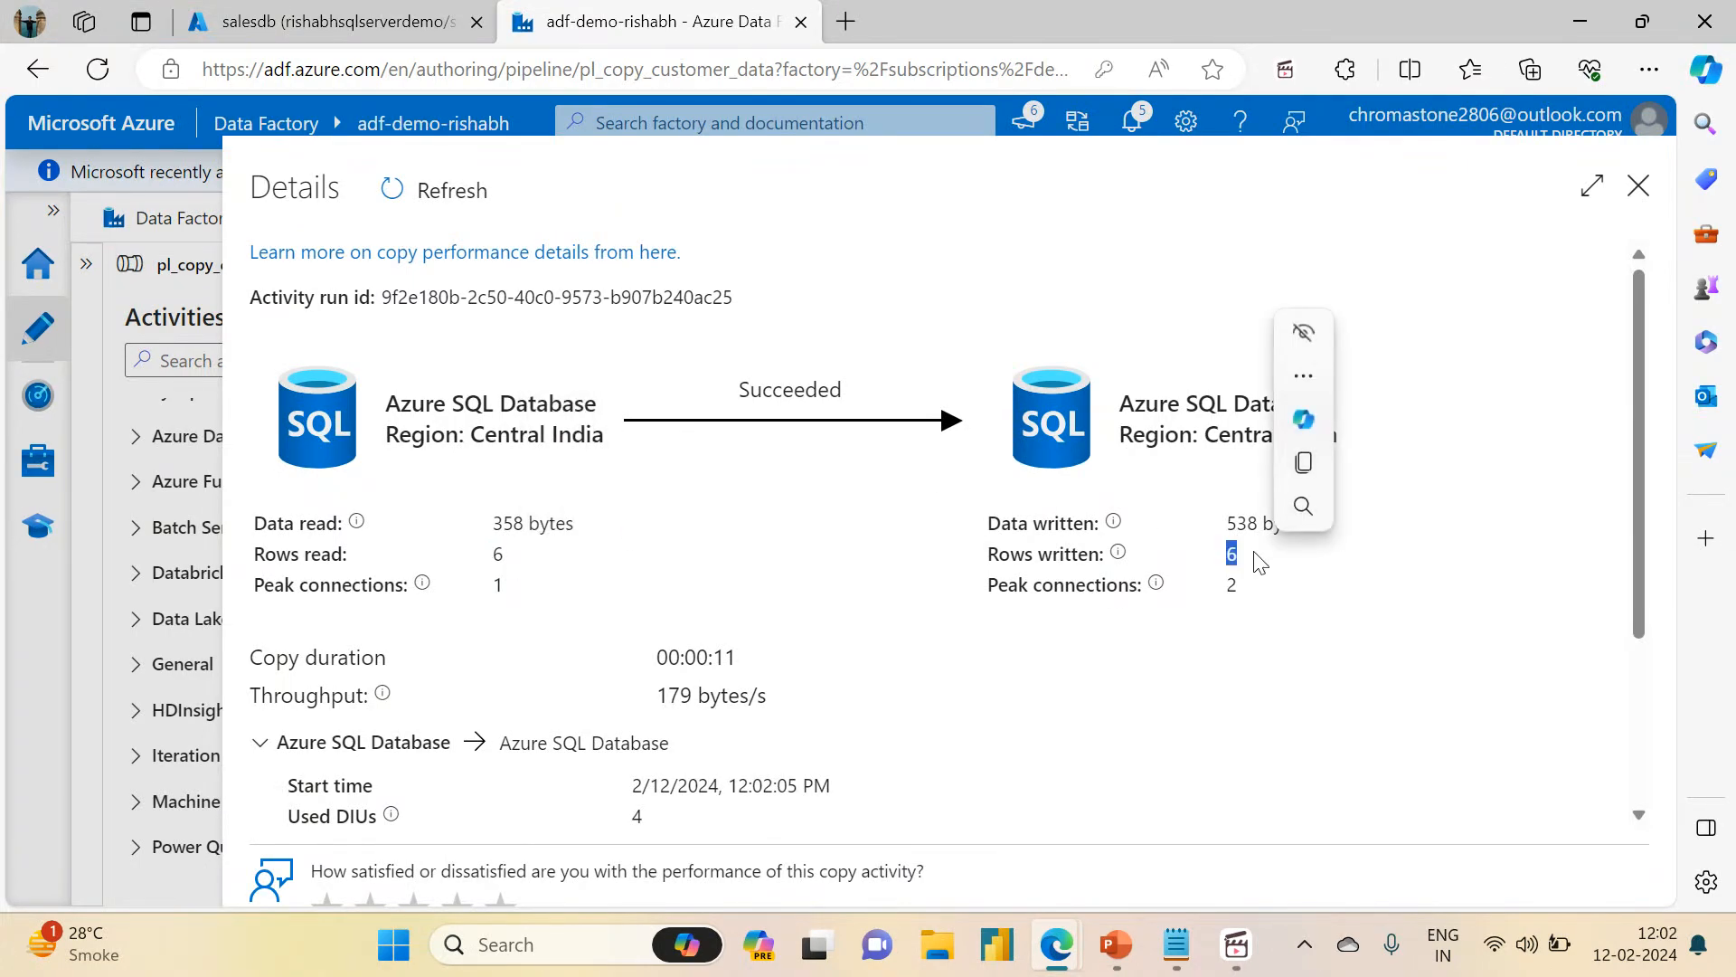
# - Switch to the salesdb query editor, rerun the student_source query and review its rows
pyautogui.click(395, 29)
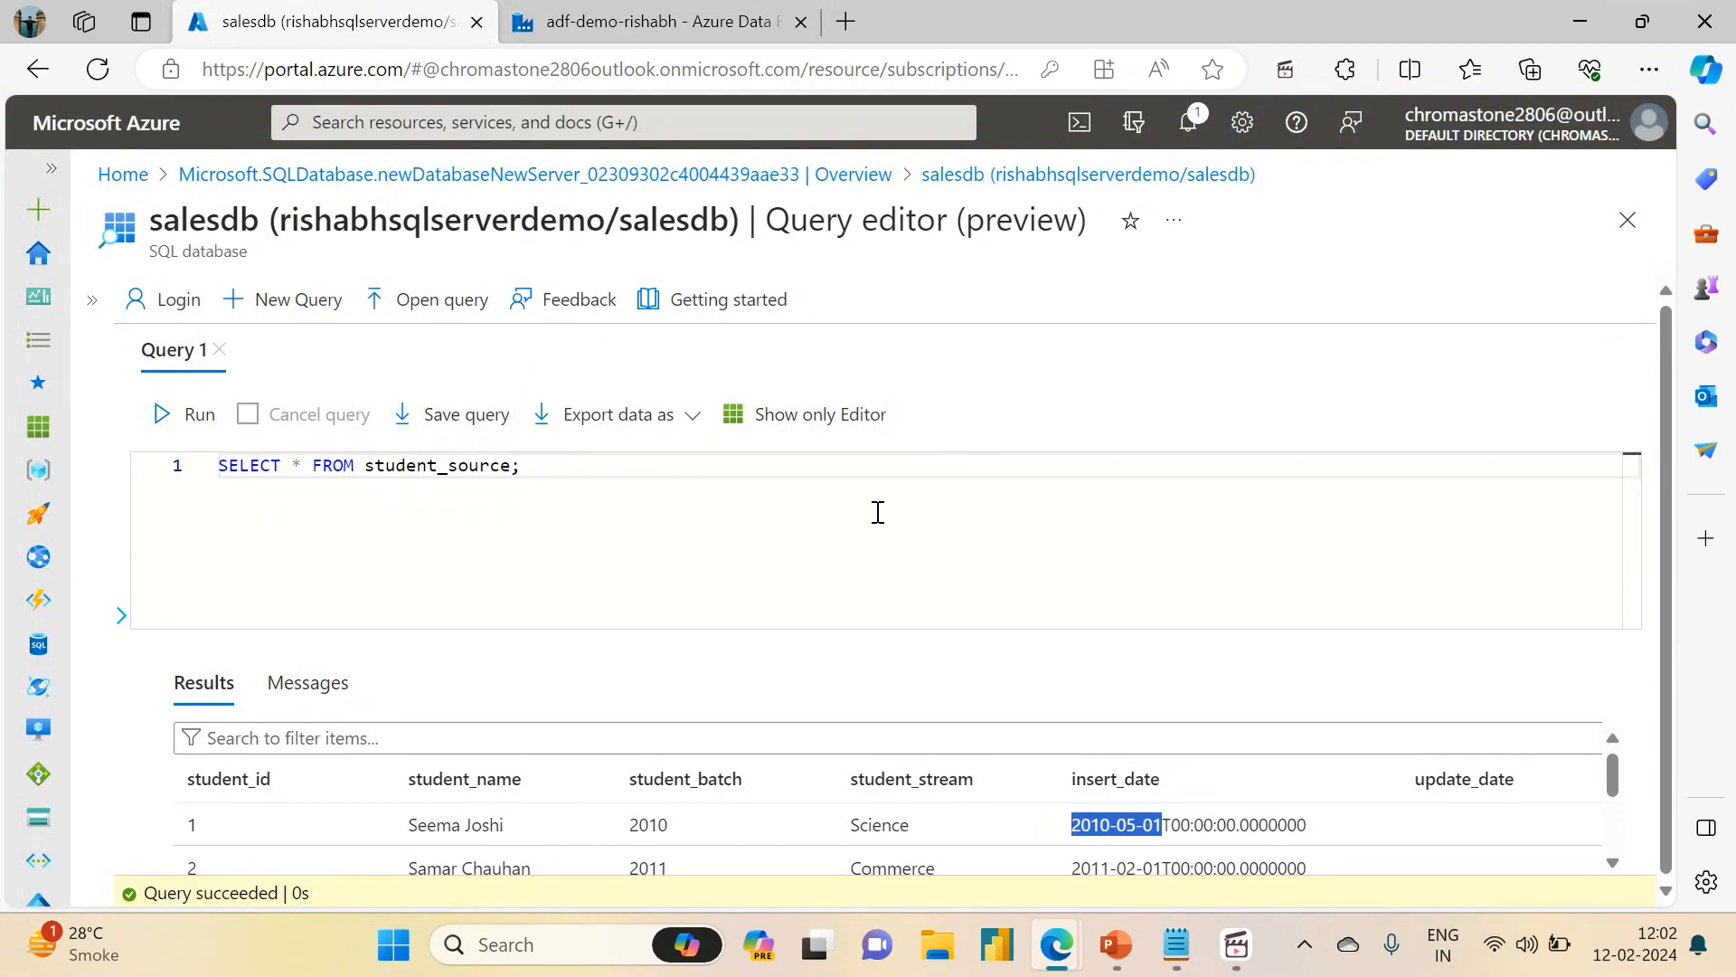
pyautogui.click(177, 414)
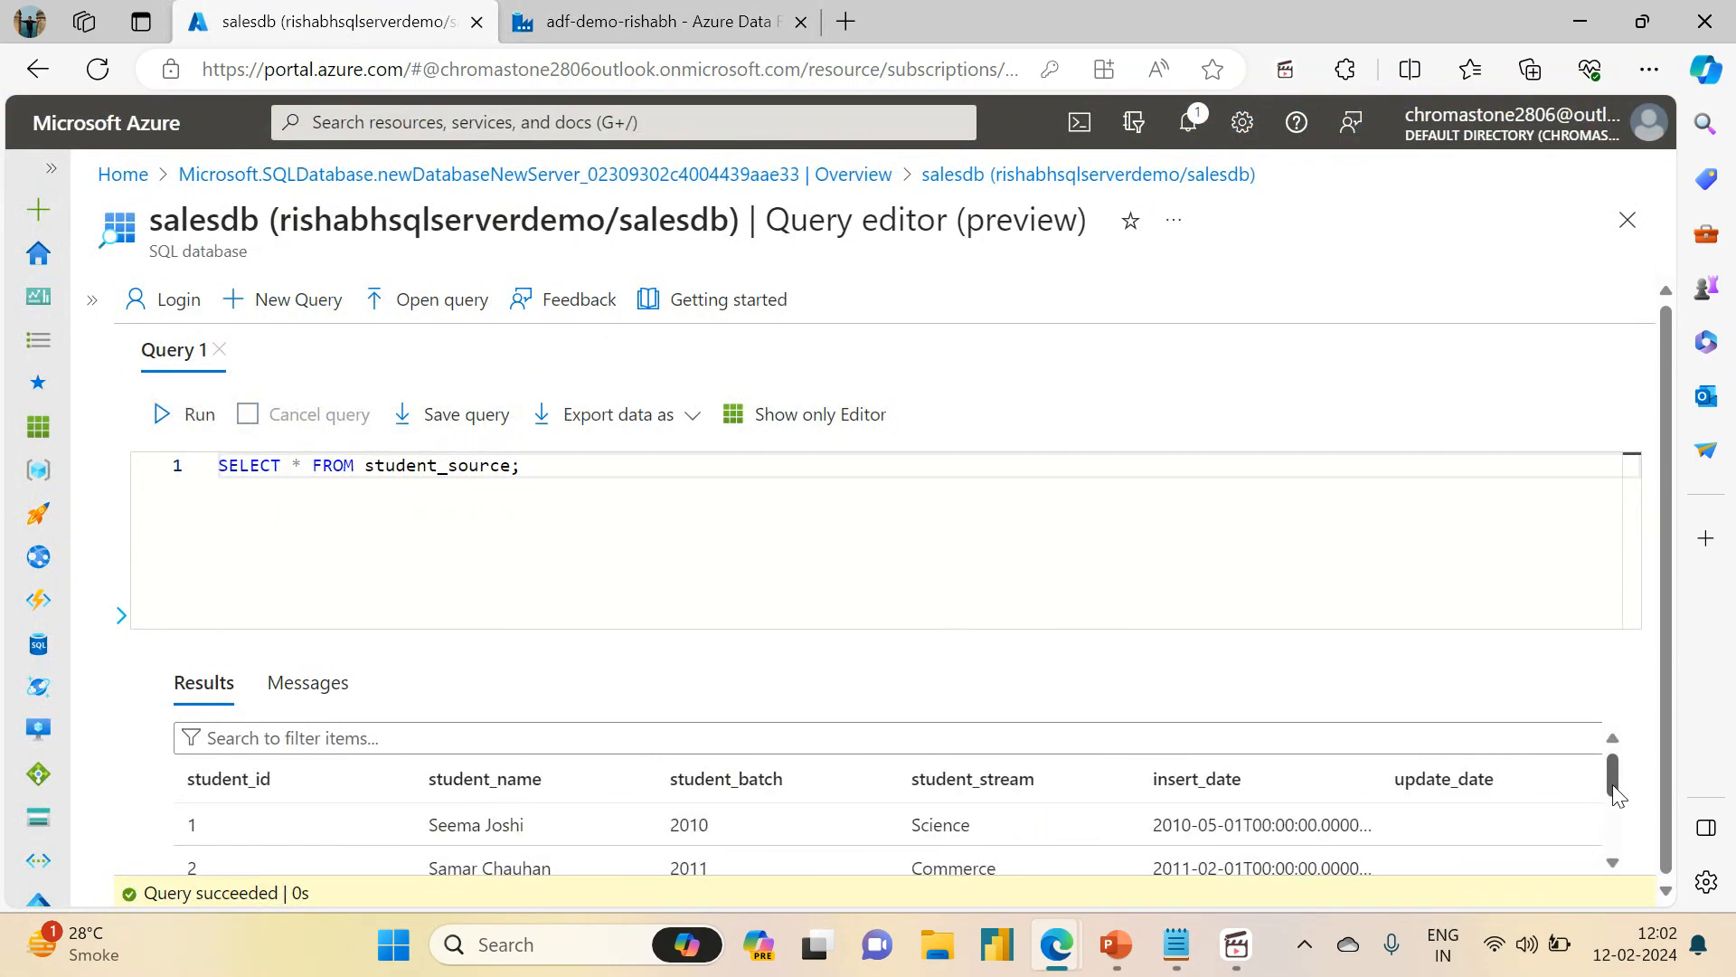
pyautogui.scroll(-2, 1610, 796)
# - Run SELECT * FROM users2; and review the copied rows, including the insert_date values
pyautogui.doubleClick(460, 467)
pyautogui.press('BackSpace')
pyautogui.write('user')
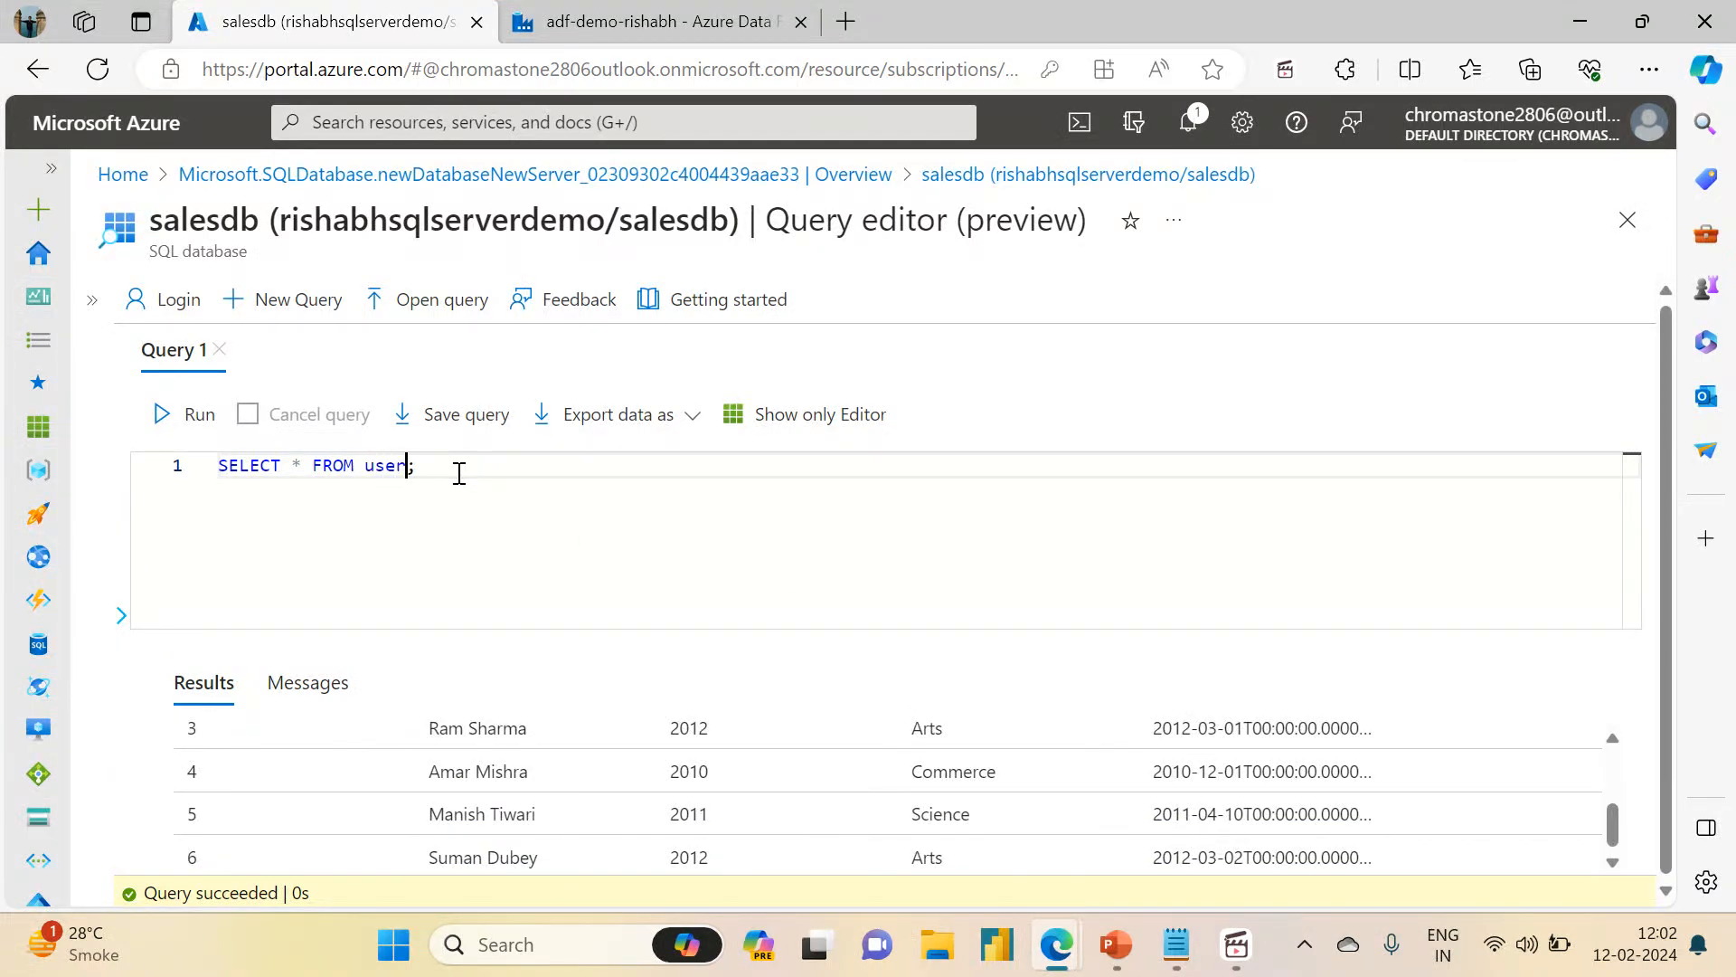
pyautogui.write('s2')
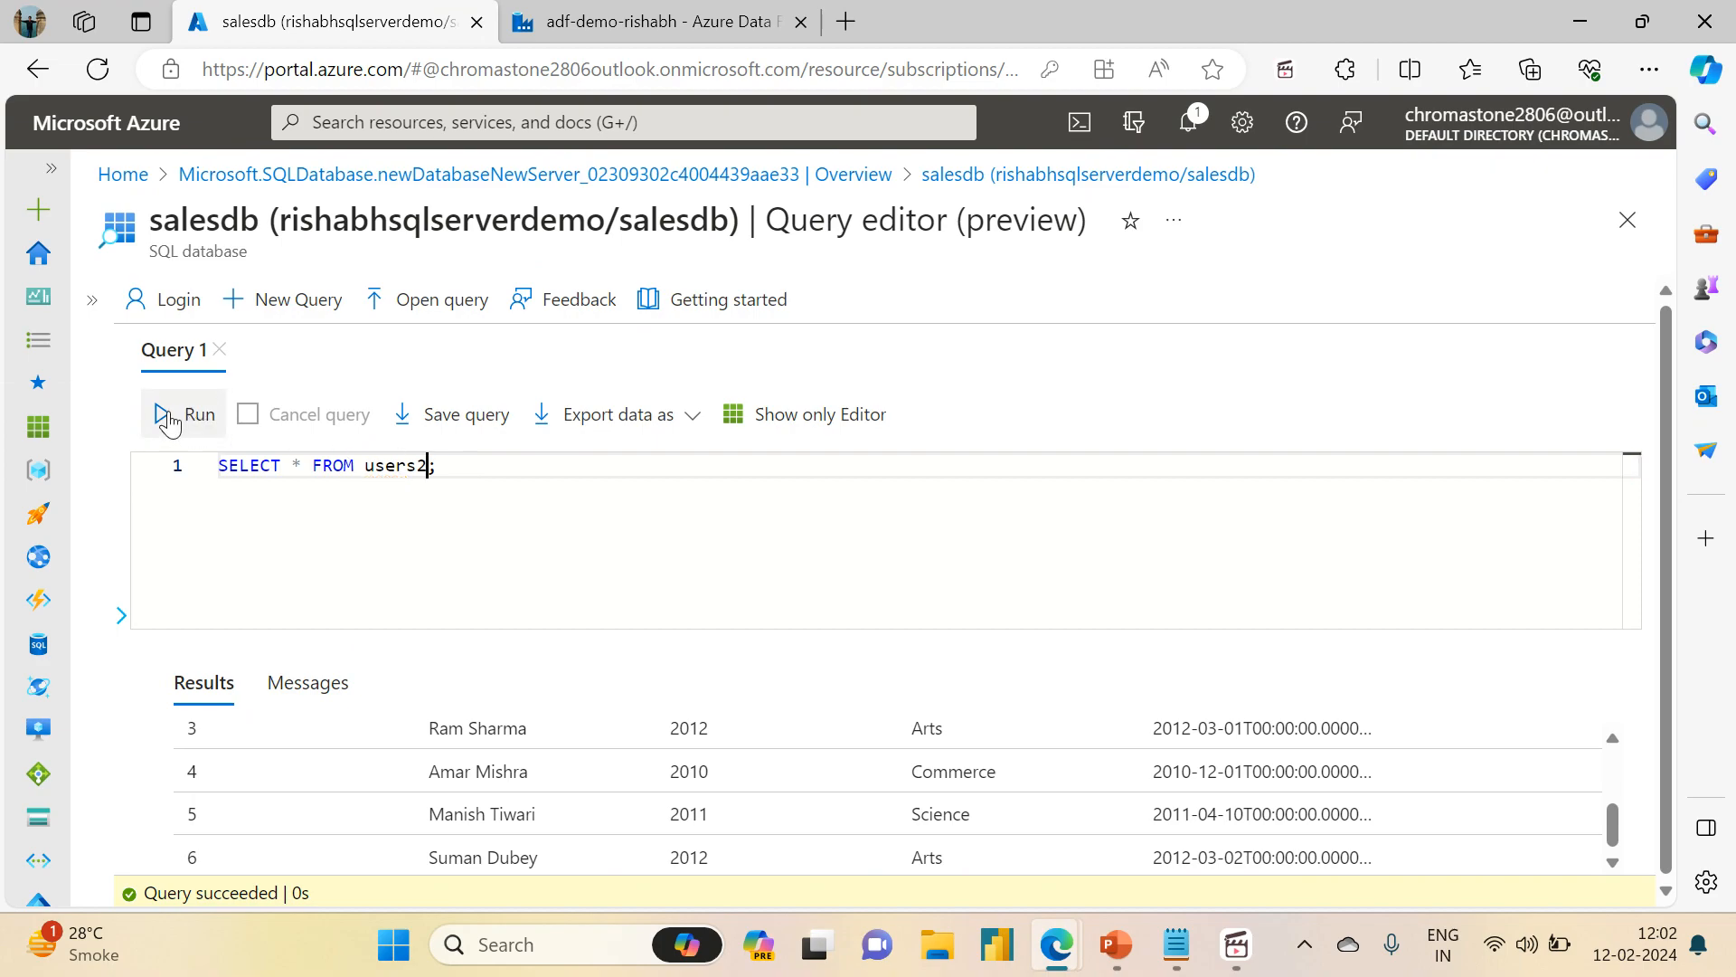
pyautogui.click(168, 418)
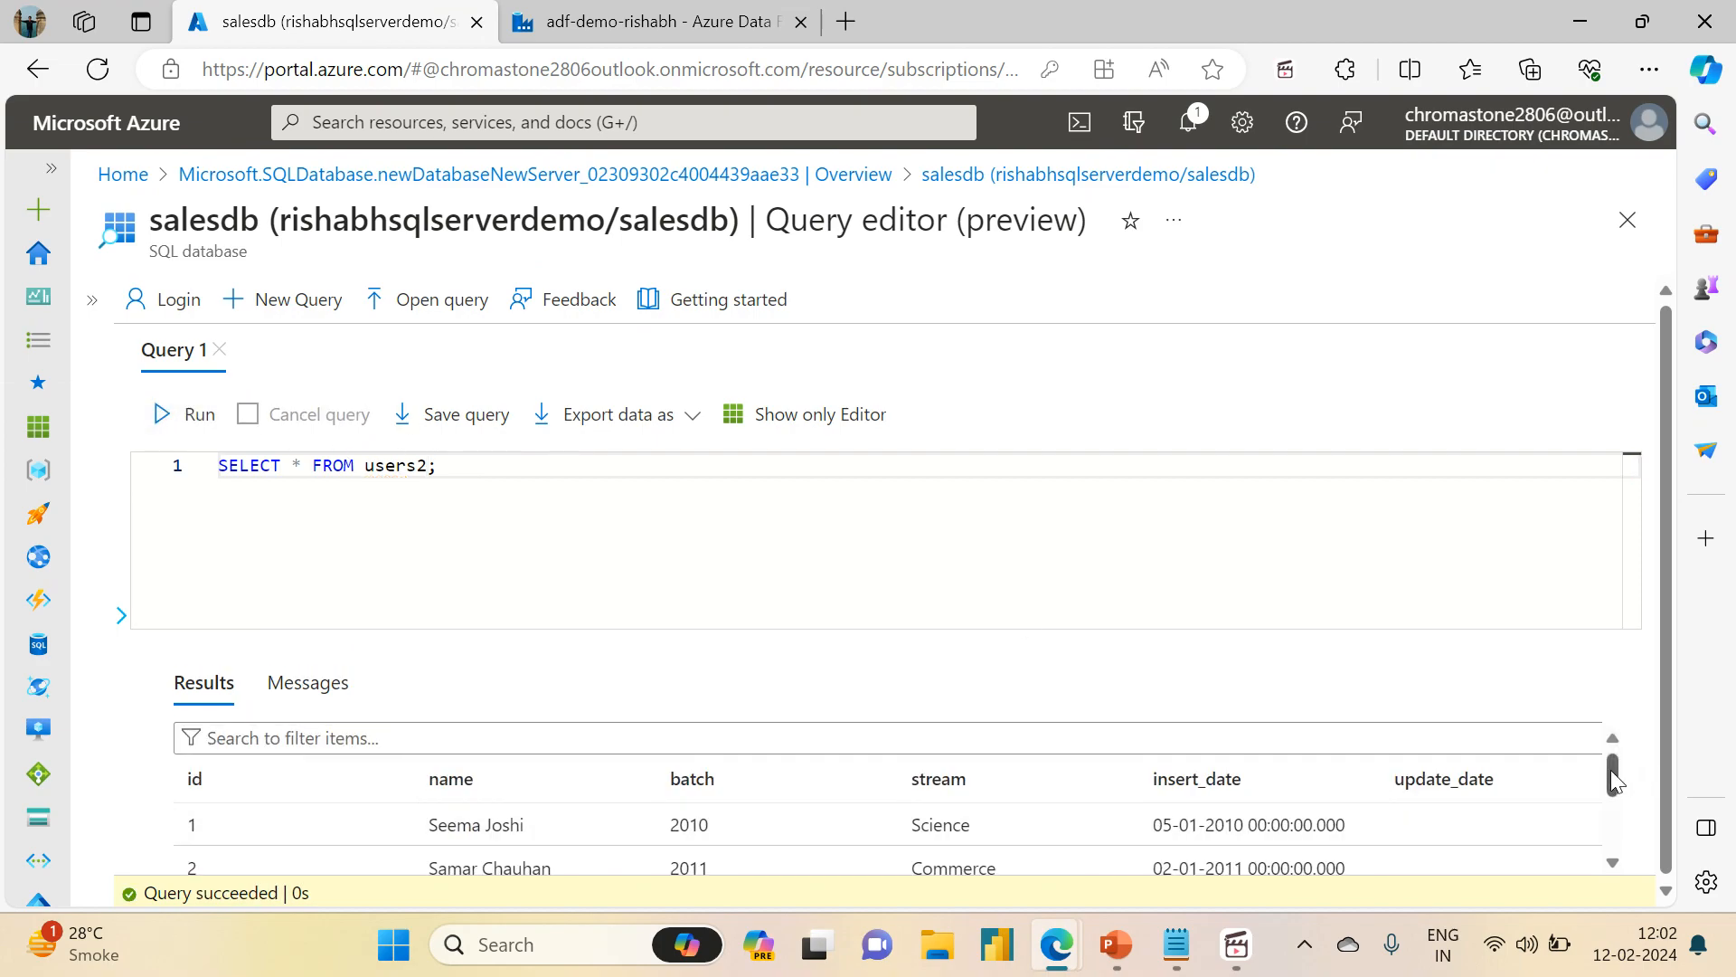
pyautogui.moveTo(1612, 781)
pyautogui.mouseDown()
pyautogui.moveTo(1615, 823)
pyautogui.moveTo(1623, 796)
pyautogui.mouseUp()
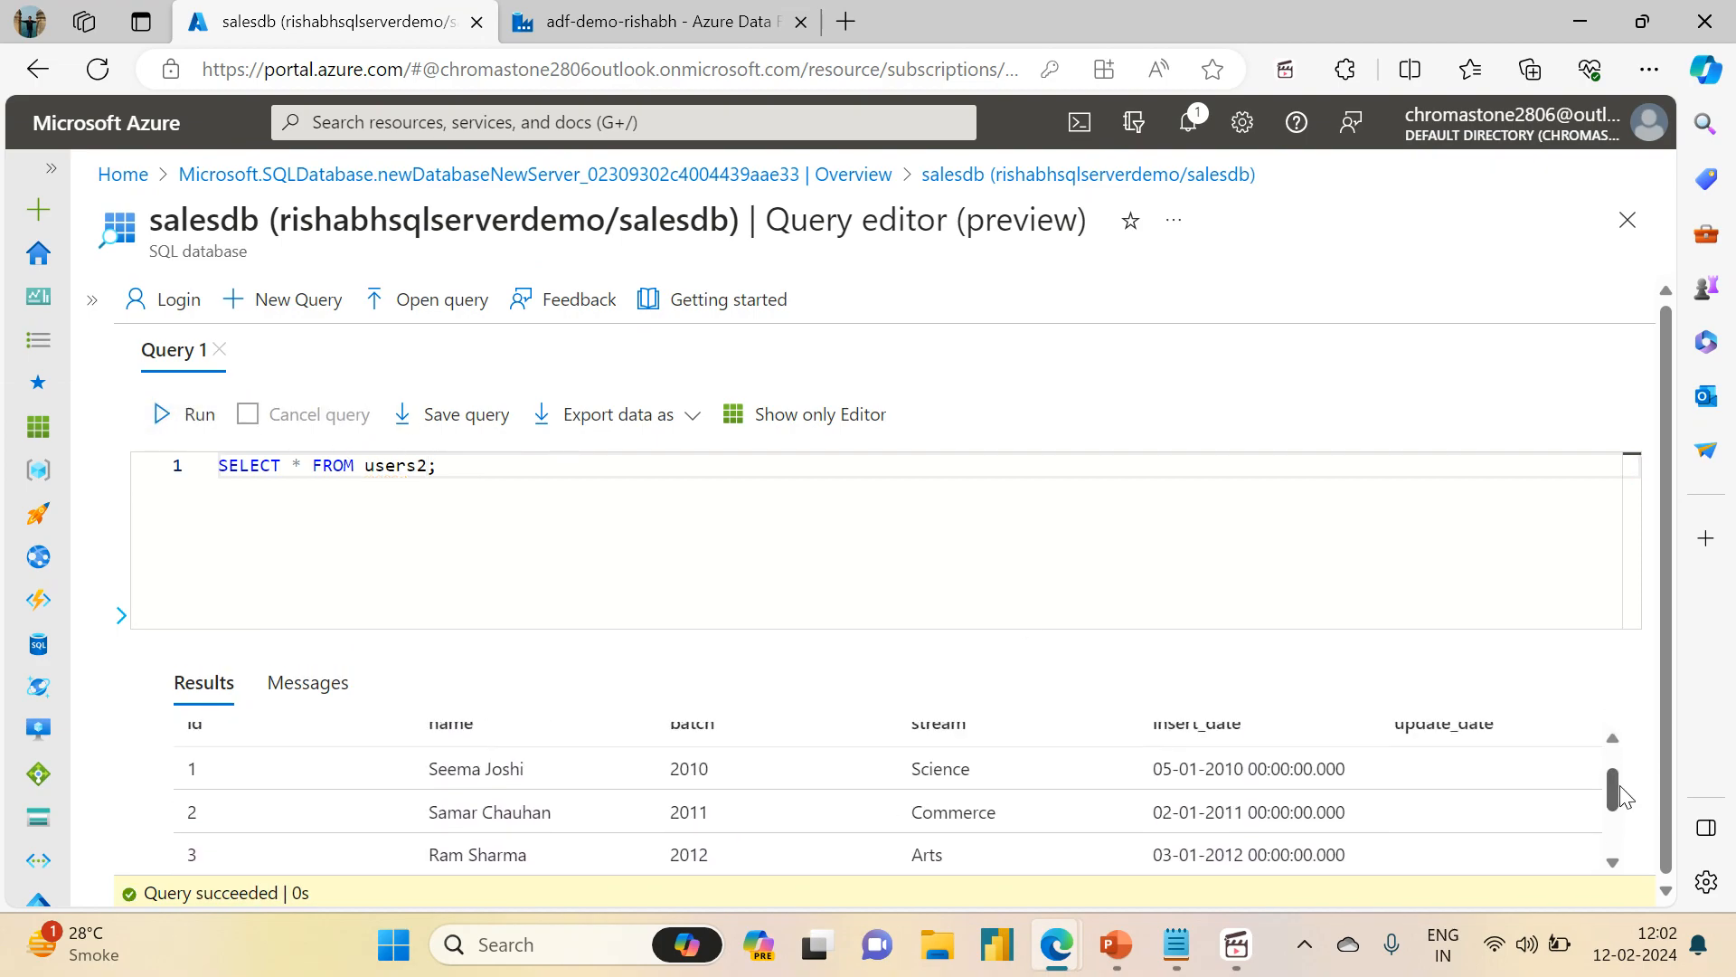
pyautogui.moveTo(1154, 769); pyautogui.dragTo(1298, 770)
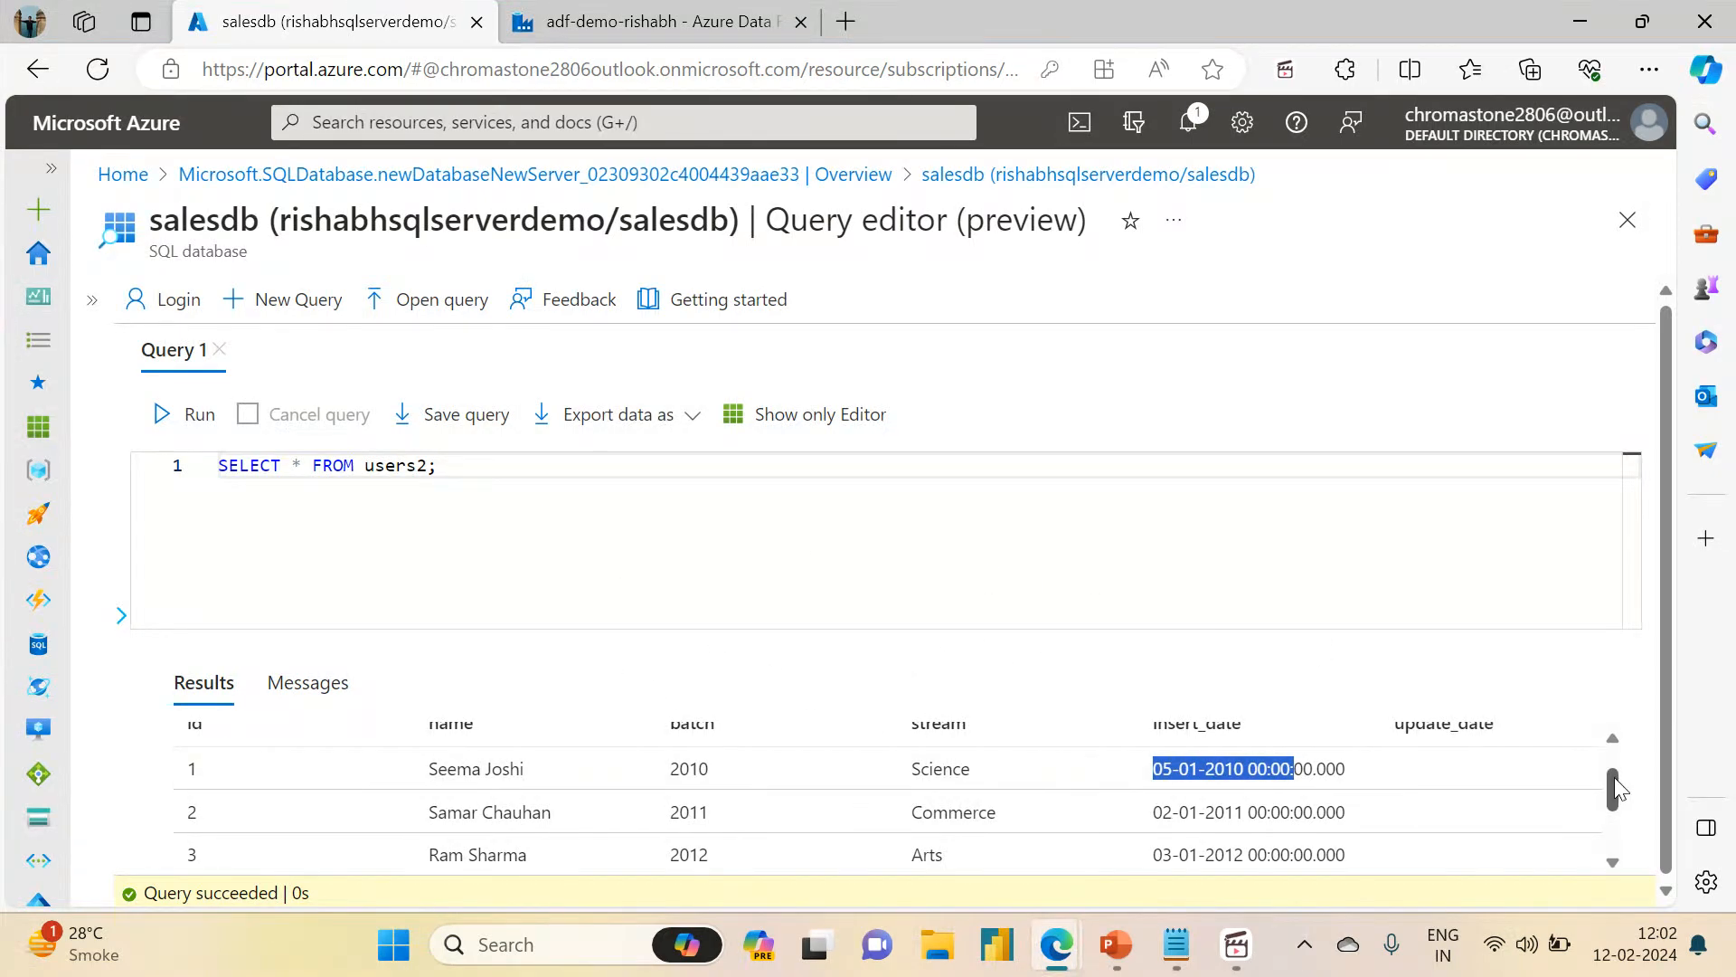
pyautogui.moveTo(1617, 788); pyautogui.dragTo(1618, 828)
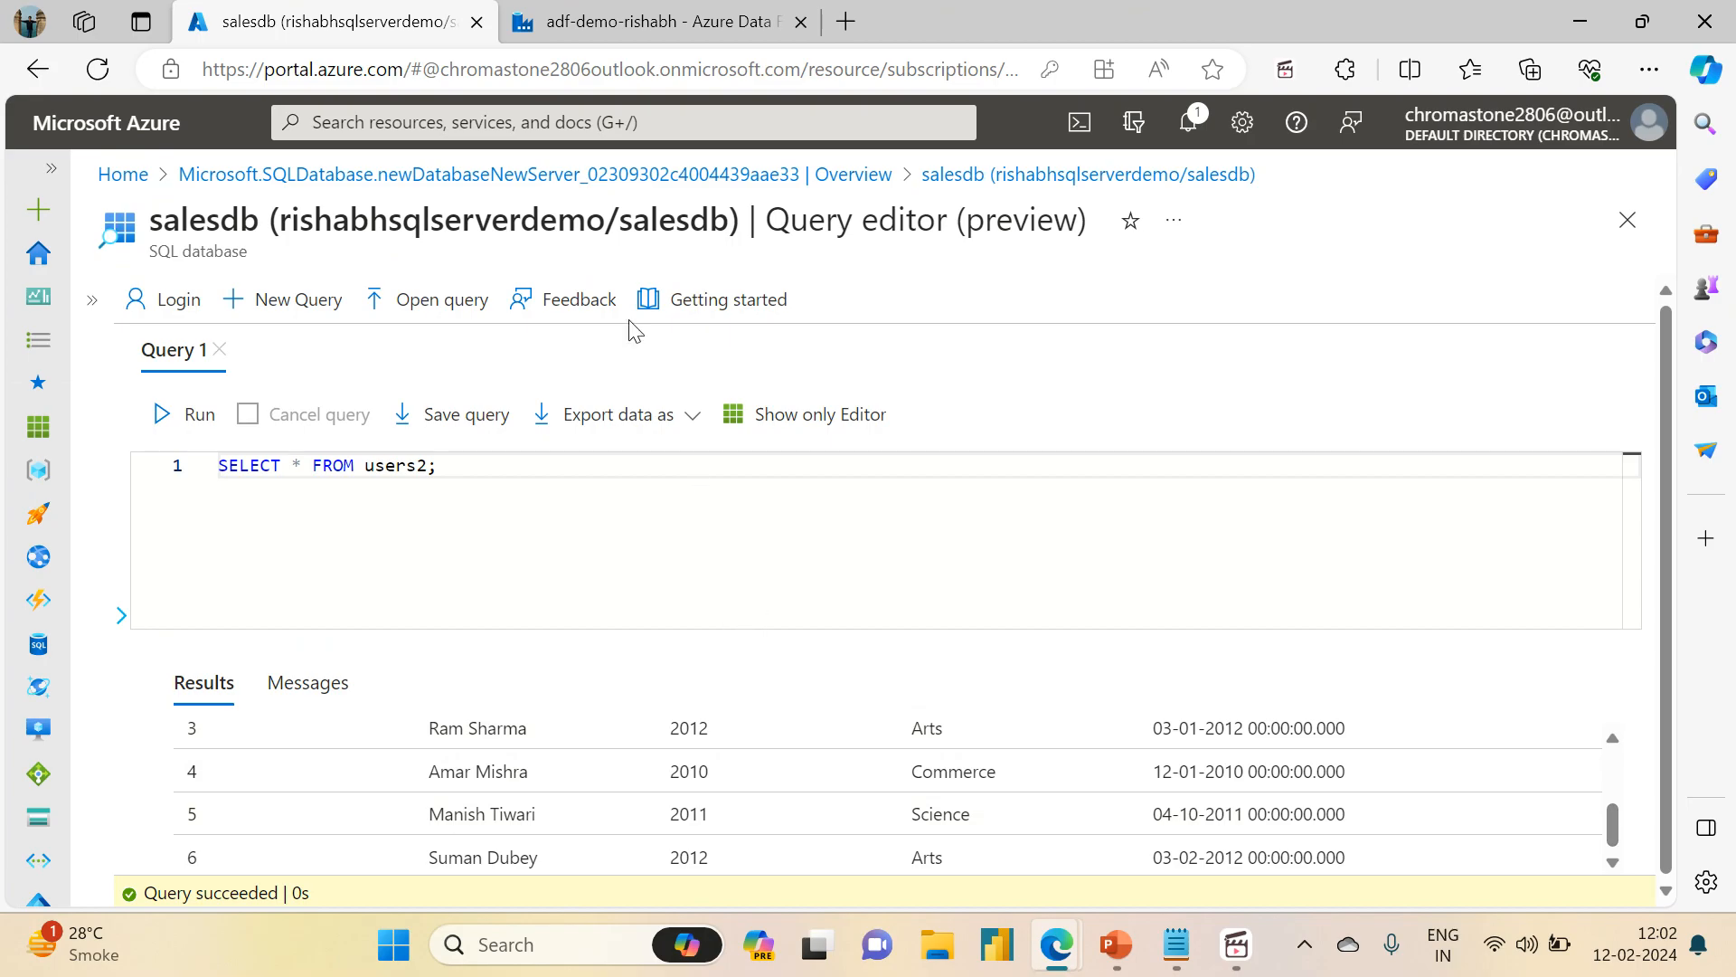
# - Return to the adf-demo-rishabh data factory, close the copy run details and enlarge the pipeline canvas
pyautogui.click(620, 28)
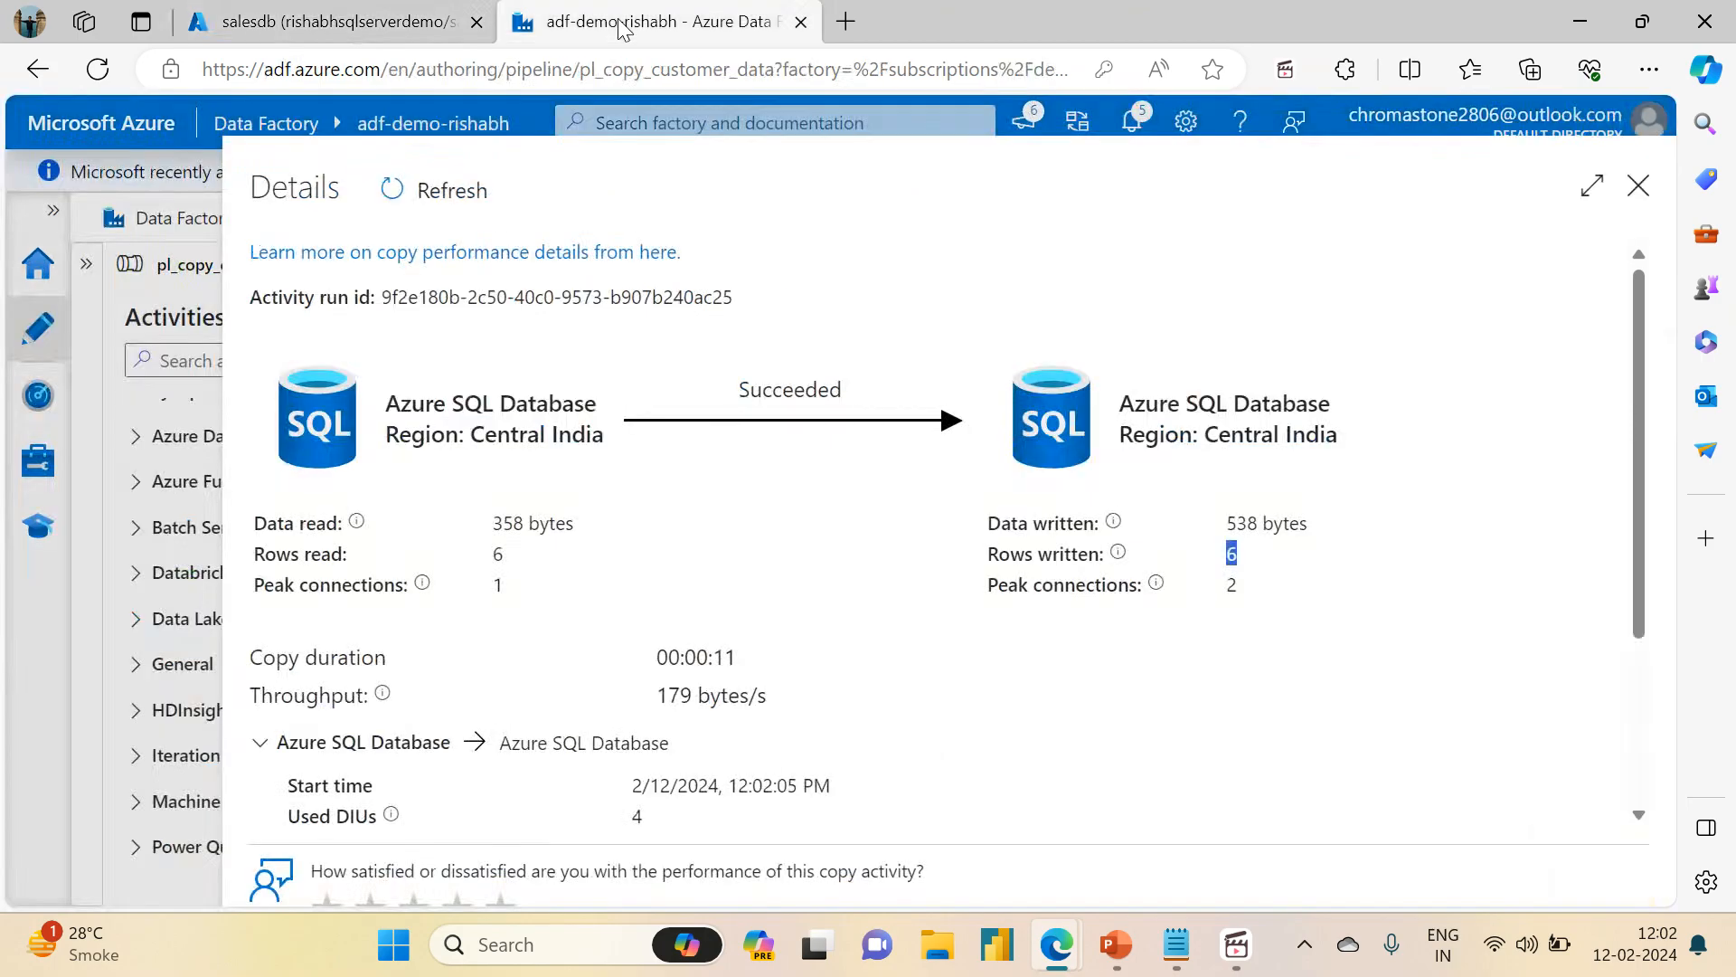
pyautogui.click(1638, 185)
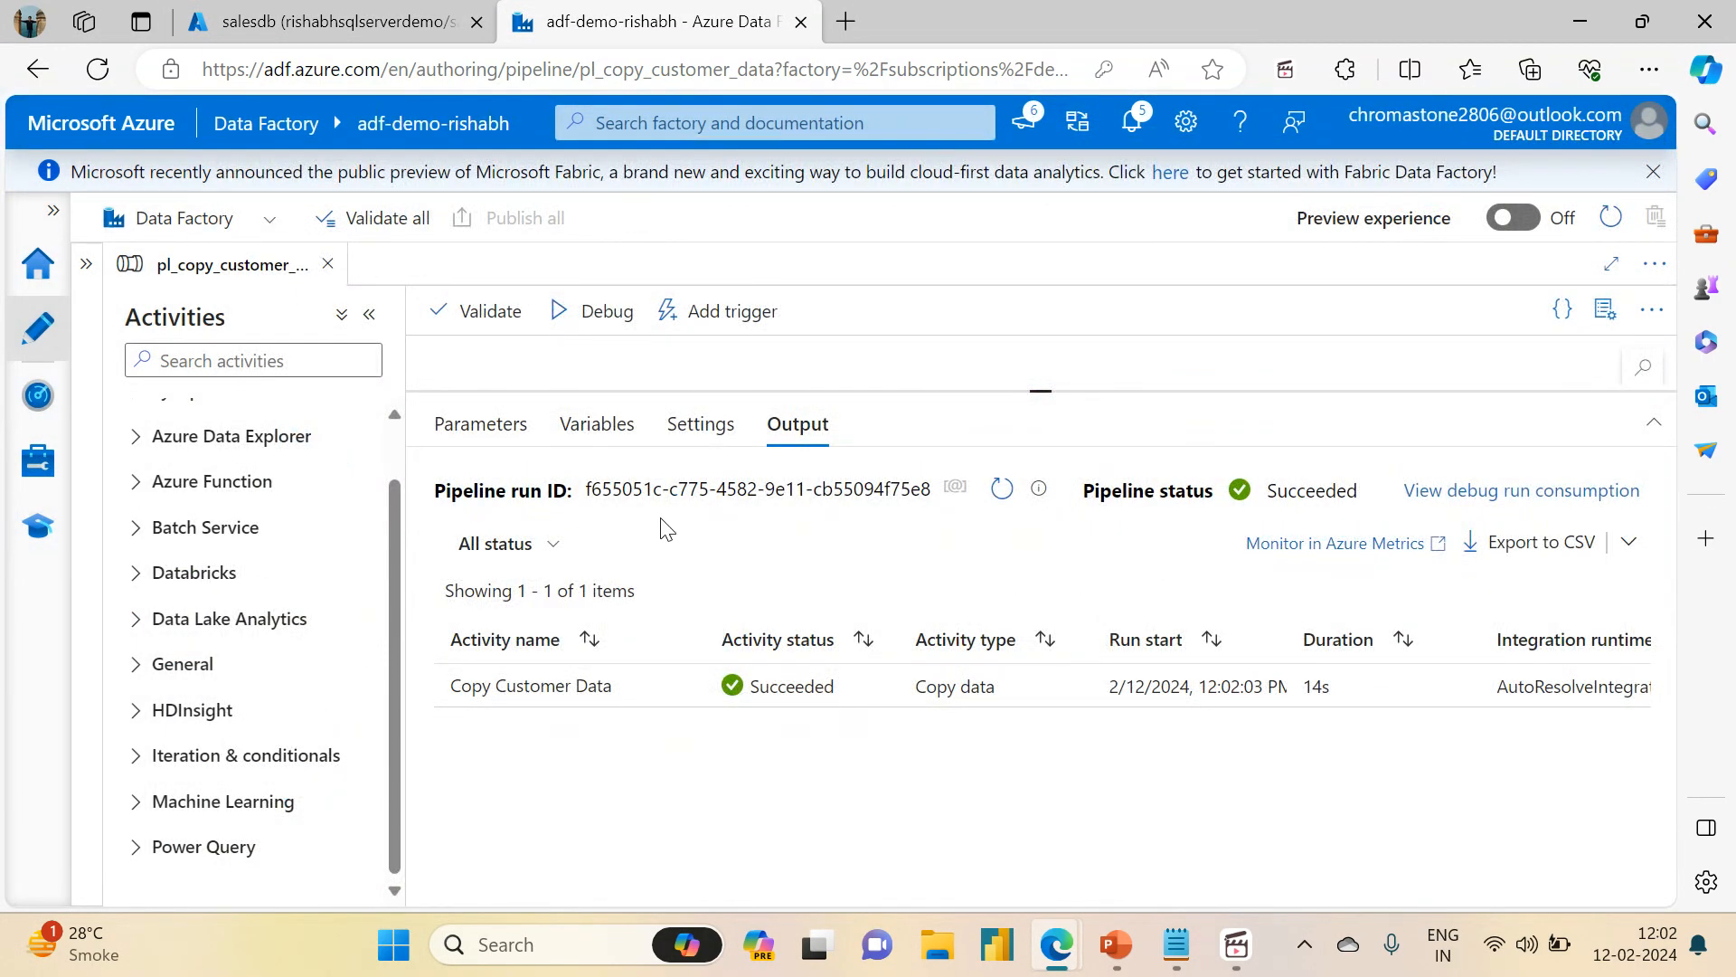
pyautogui.moveTo(1048, 391); pyautogui.dragTo(1039, 690)
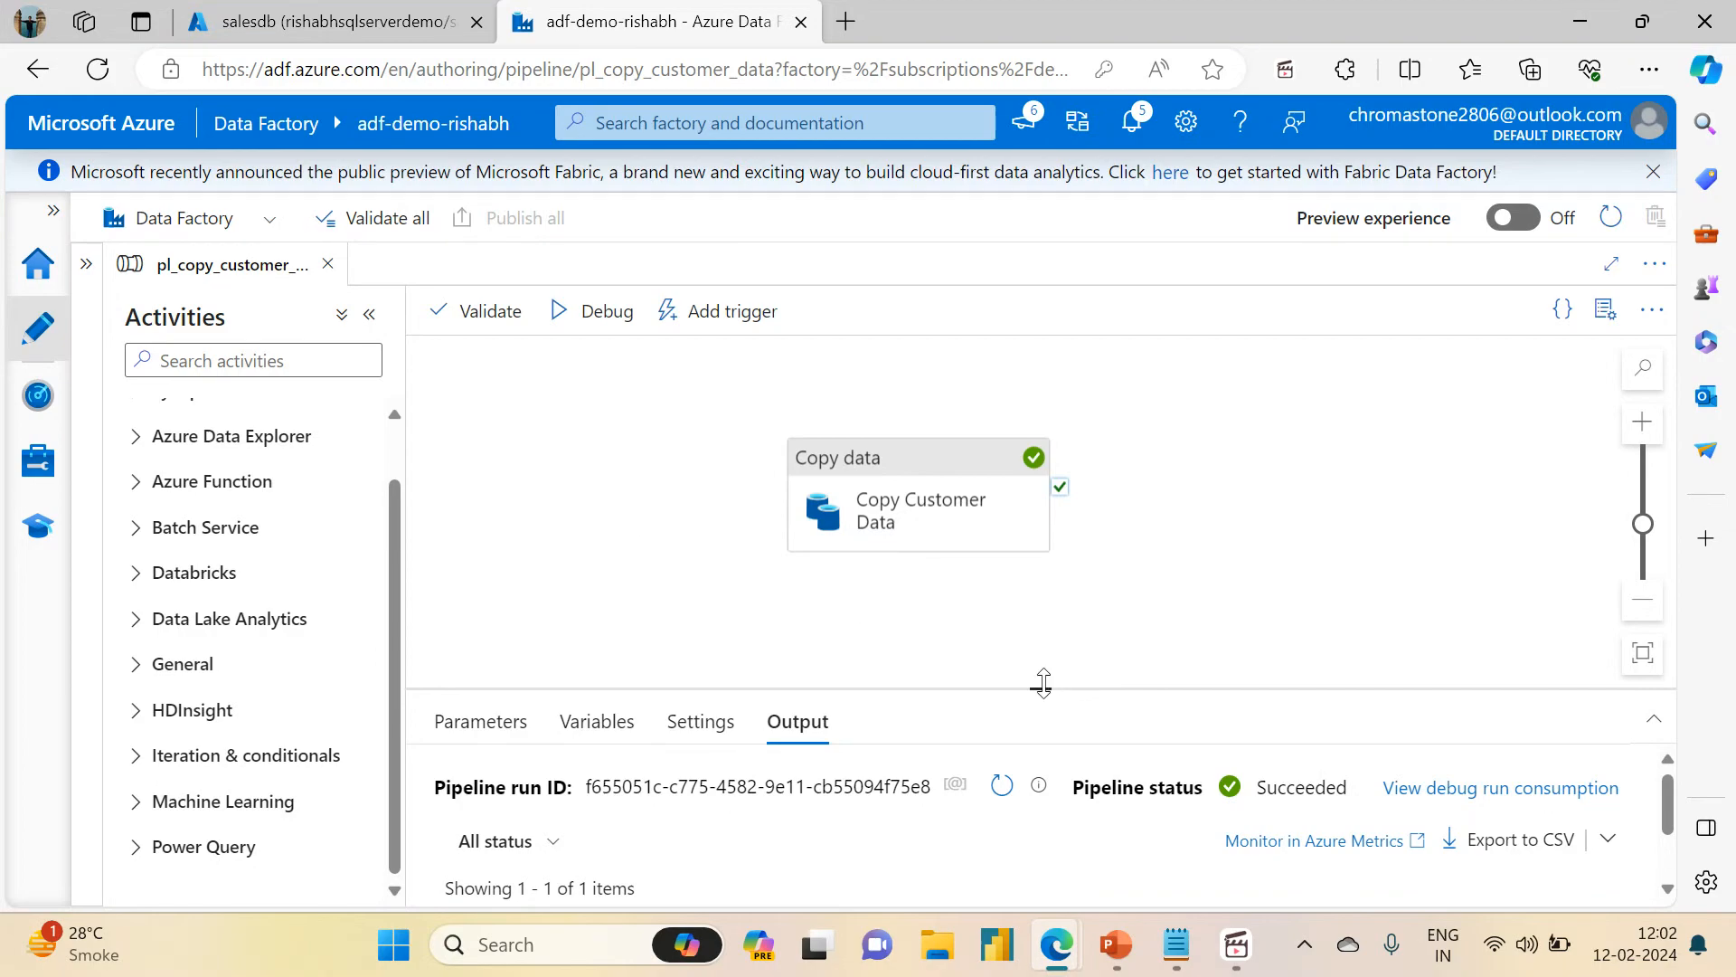
# - Switch to the salesdb query editor and leave it for the Azure portal home page, discarding the unsaved edits
pyautogui.moveTo(1041, 685); pyautogui.dragTo(1068, 608)
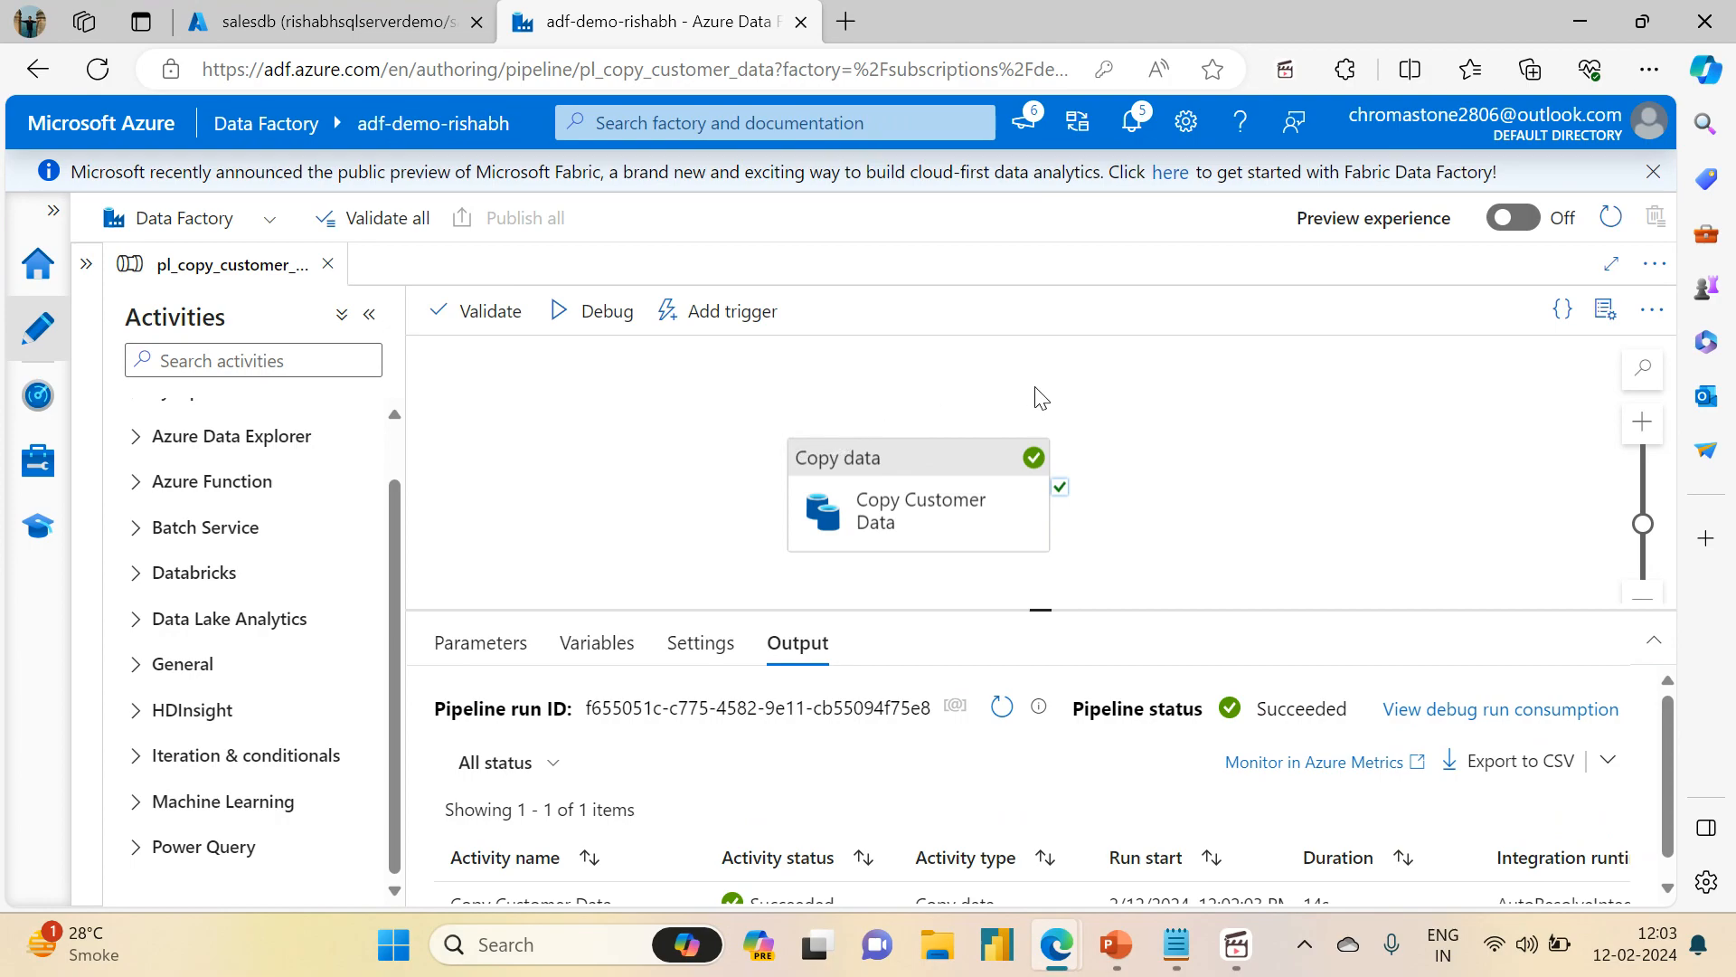
pyautogui.click(403, 18)
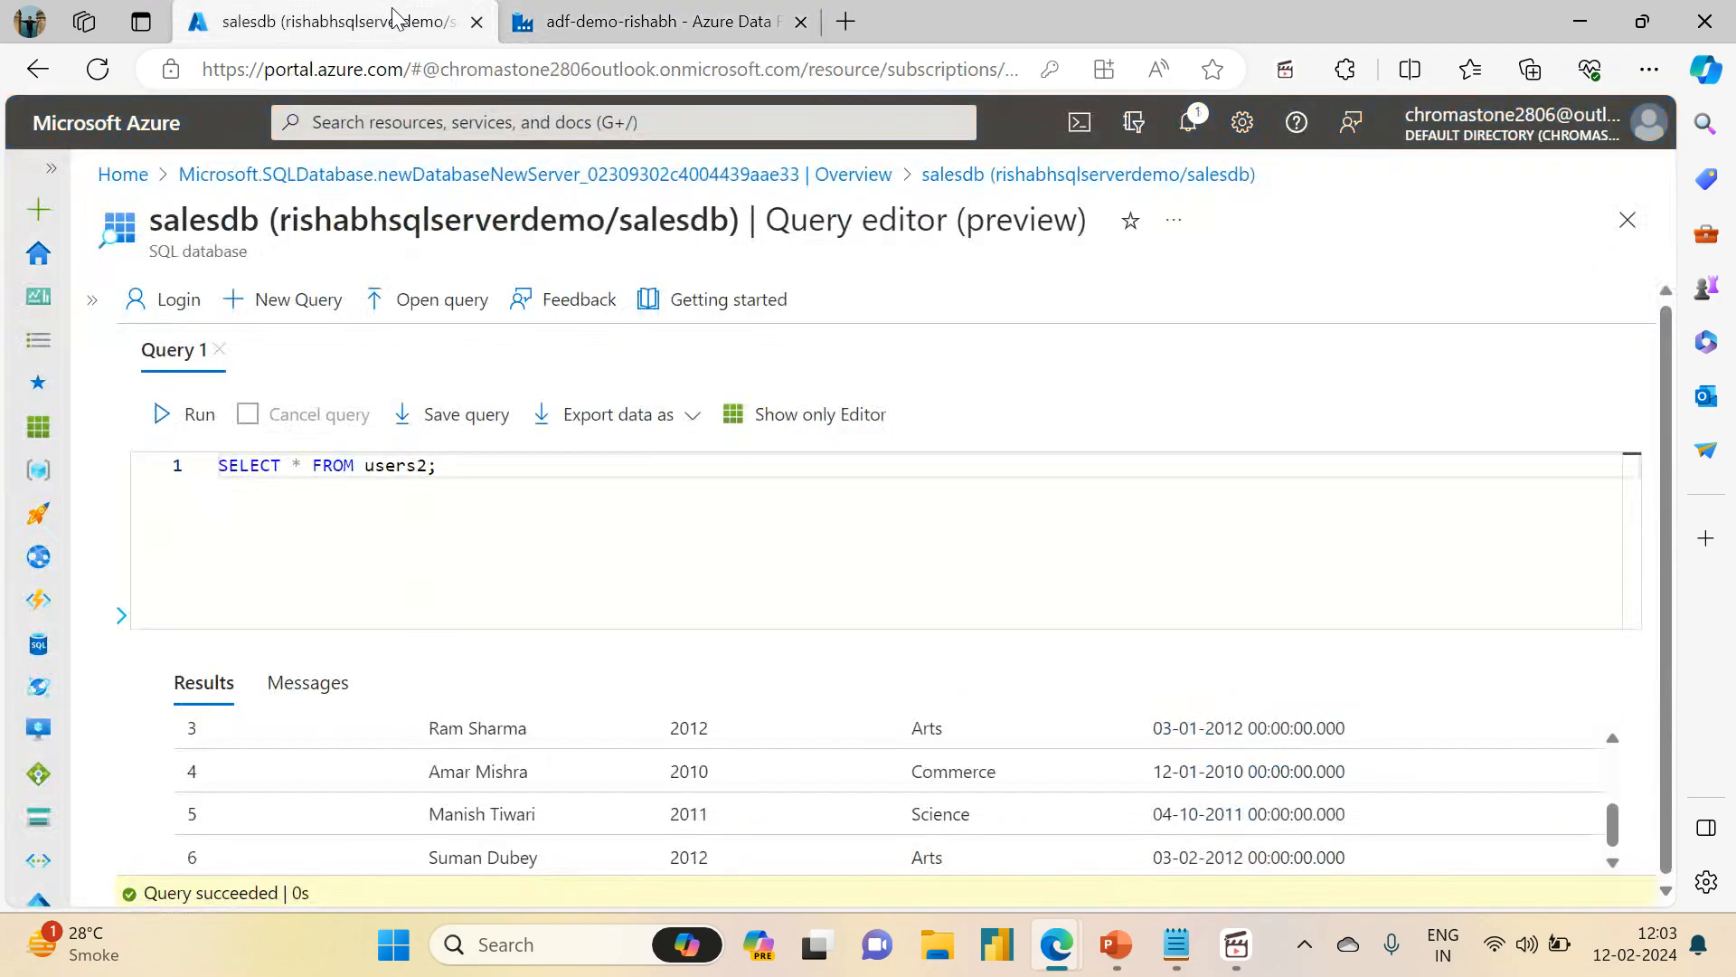
pyautogui.click(127, 176)
pyautogui.click(1074, 215)
pyautogui.click(134, 180)
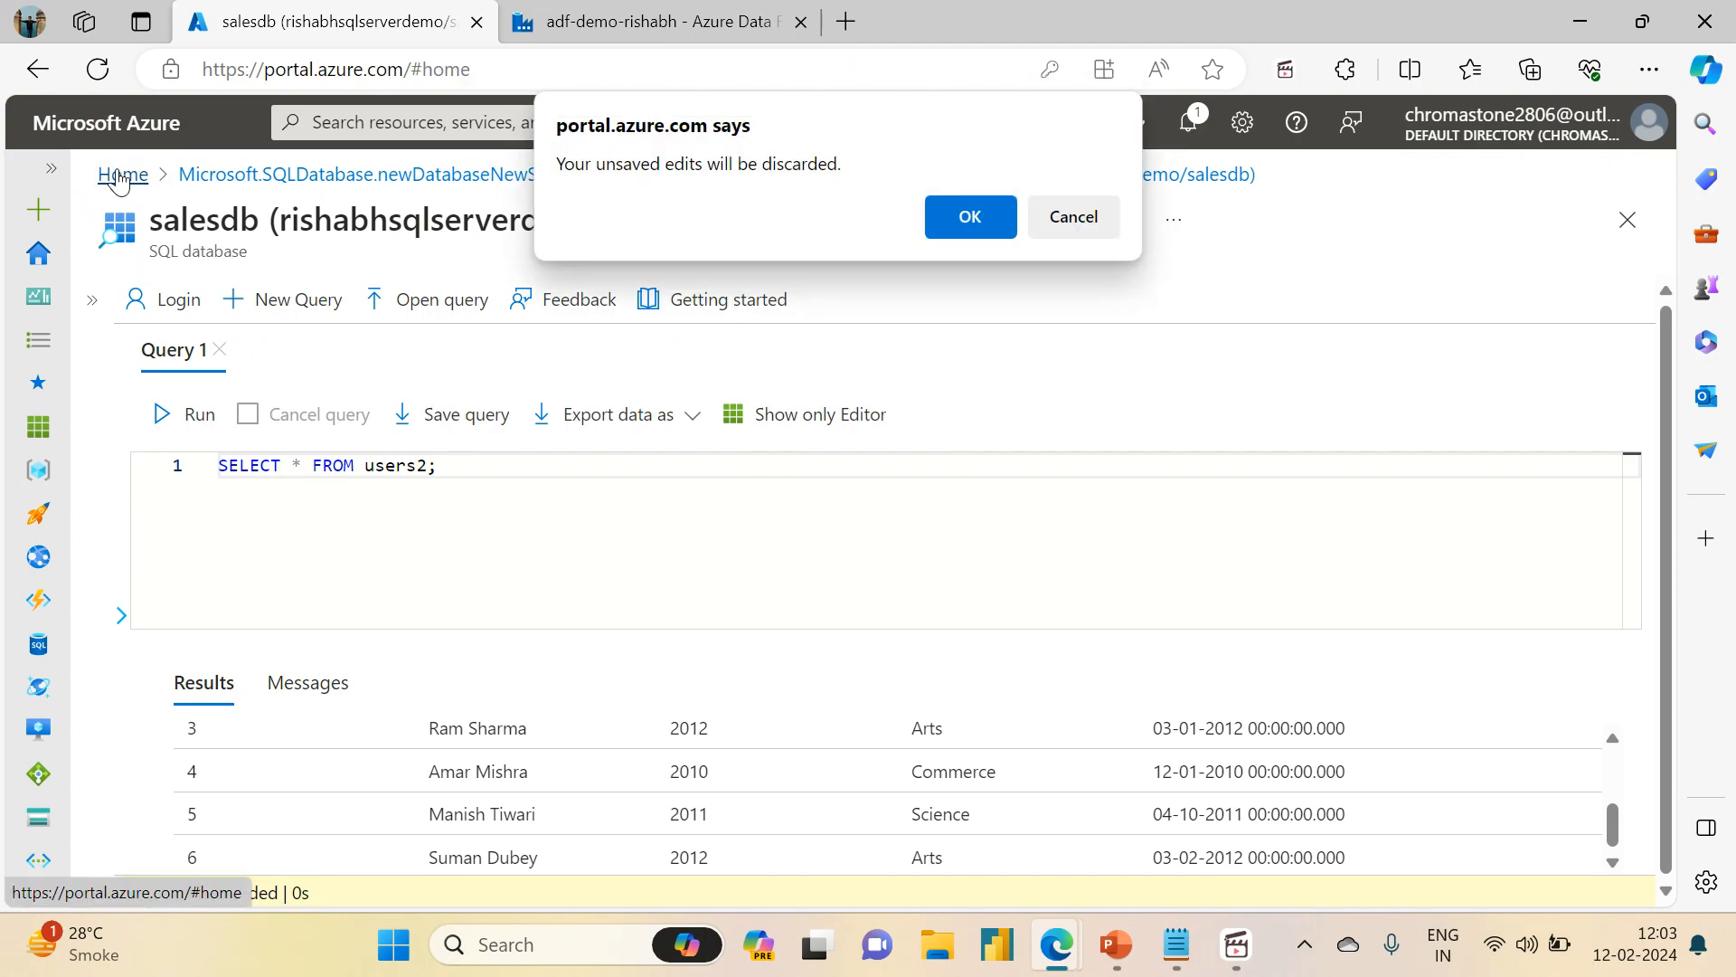
pyautogui.click(971, 218)
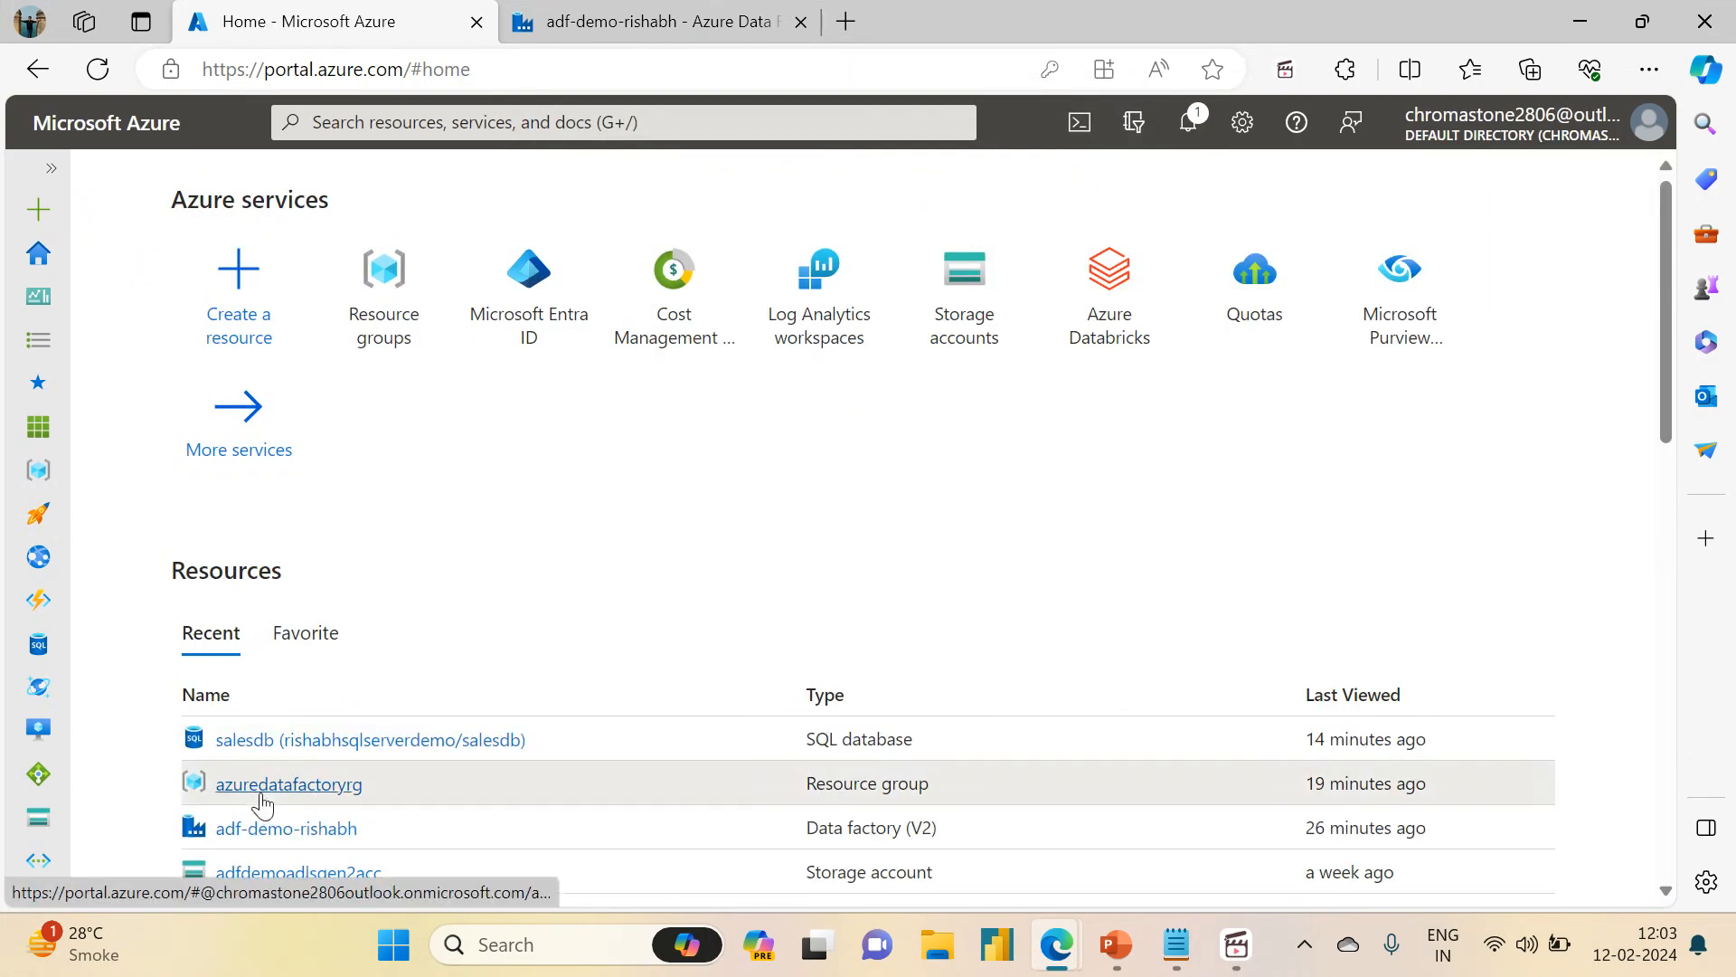
# - Open the rishabhsqlserverdemo SQL server from the azuredatafactoryrg resource group and look over its overview
pyautogui.click(263, 799)
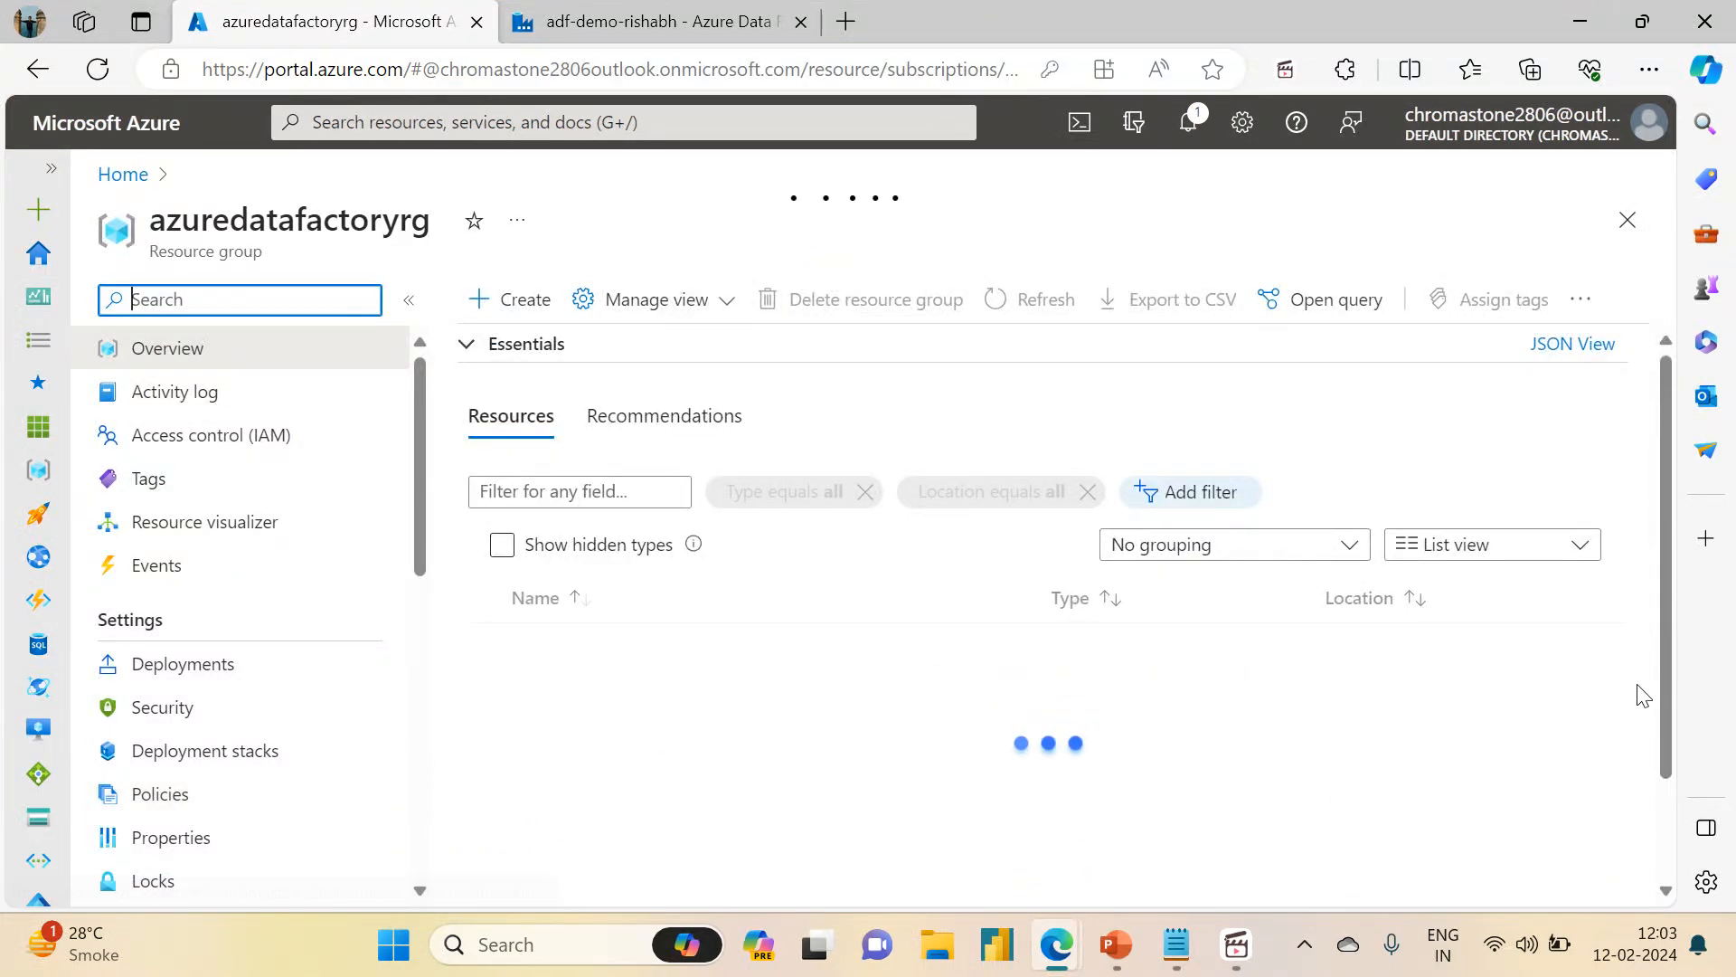
pyautogui.scroll(-1, 1664, 669)
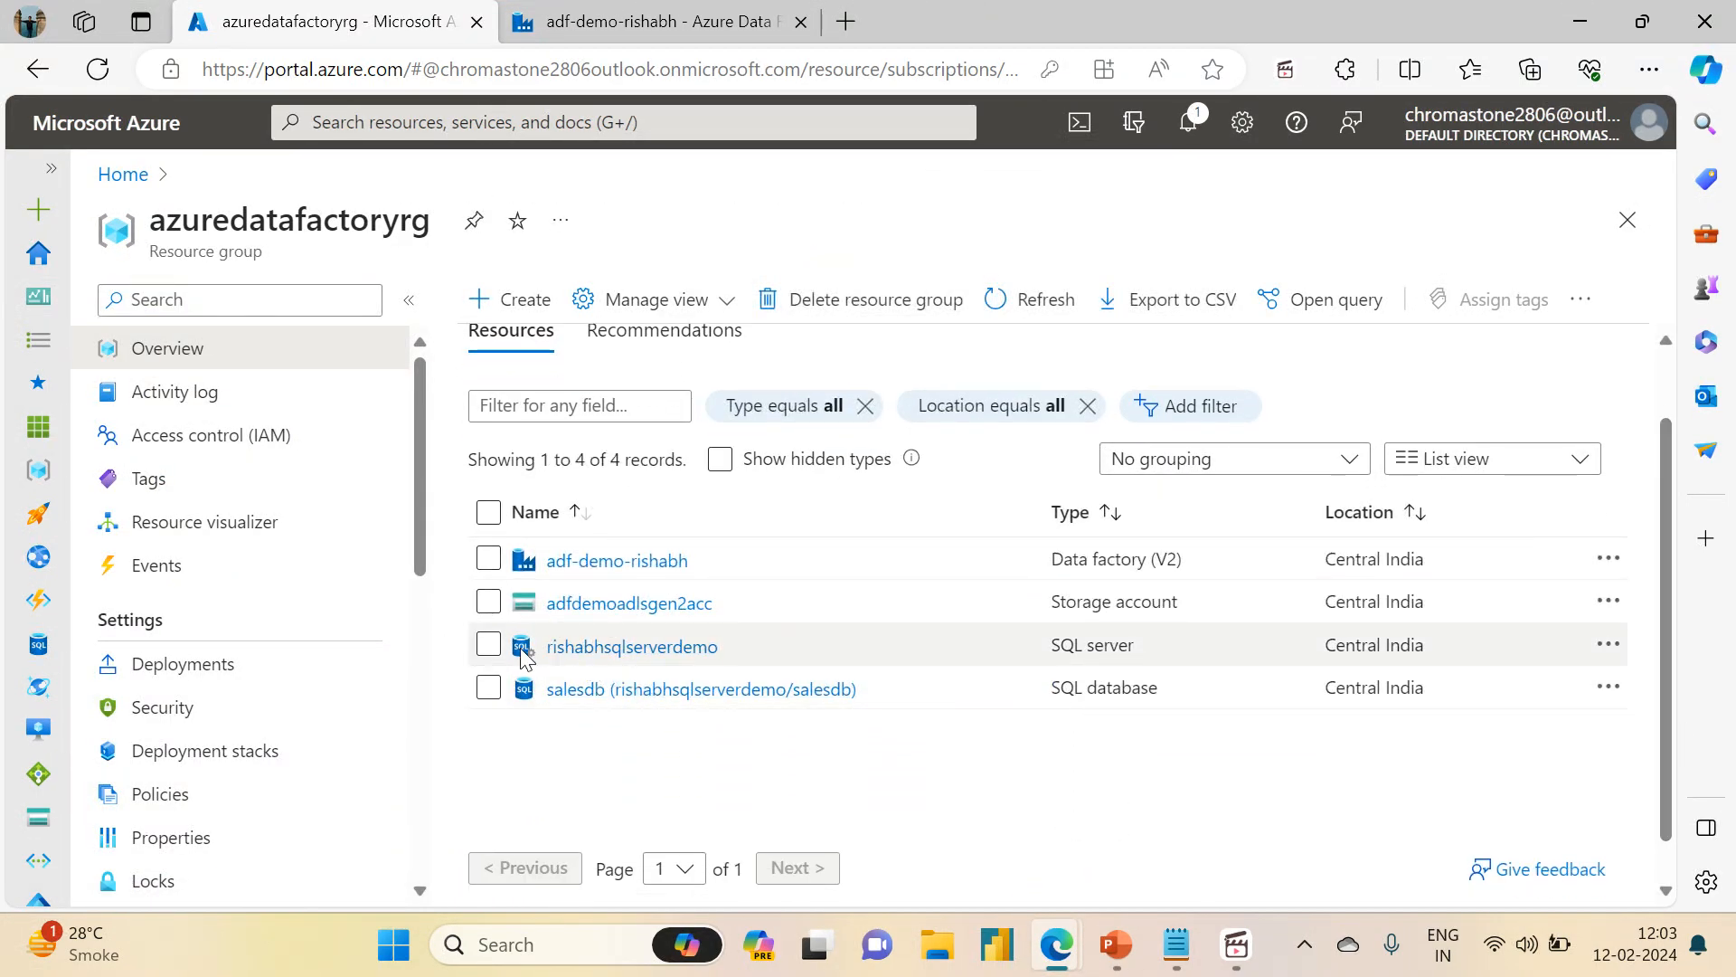
pyautogui.click(612, 649)
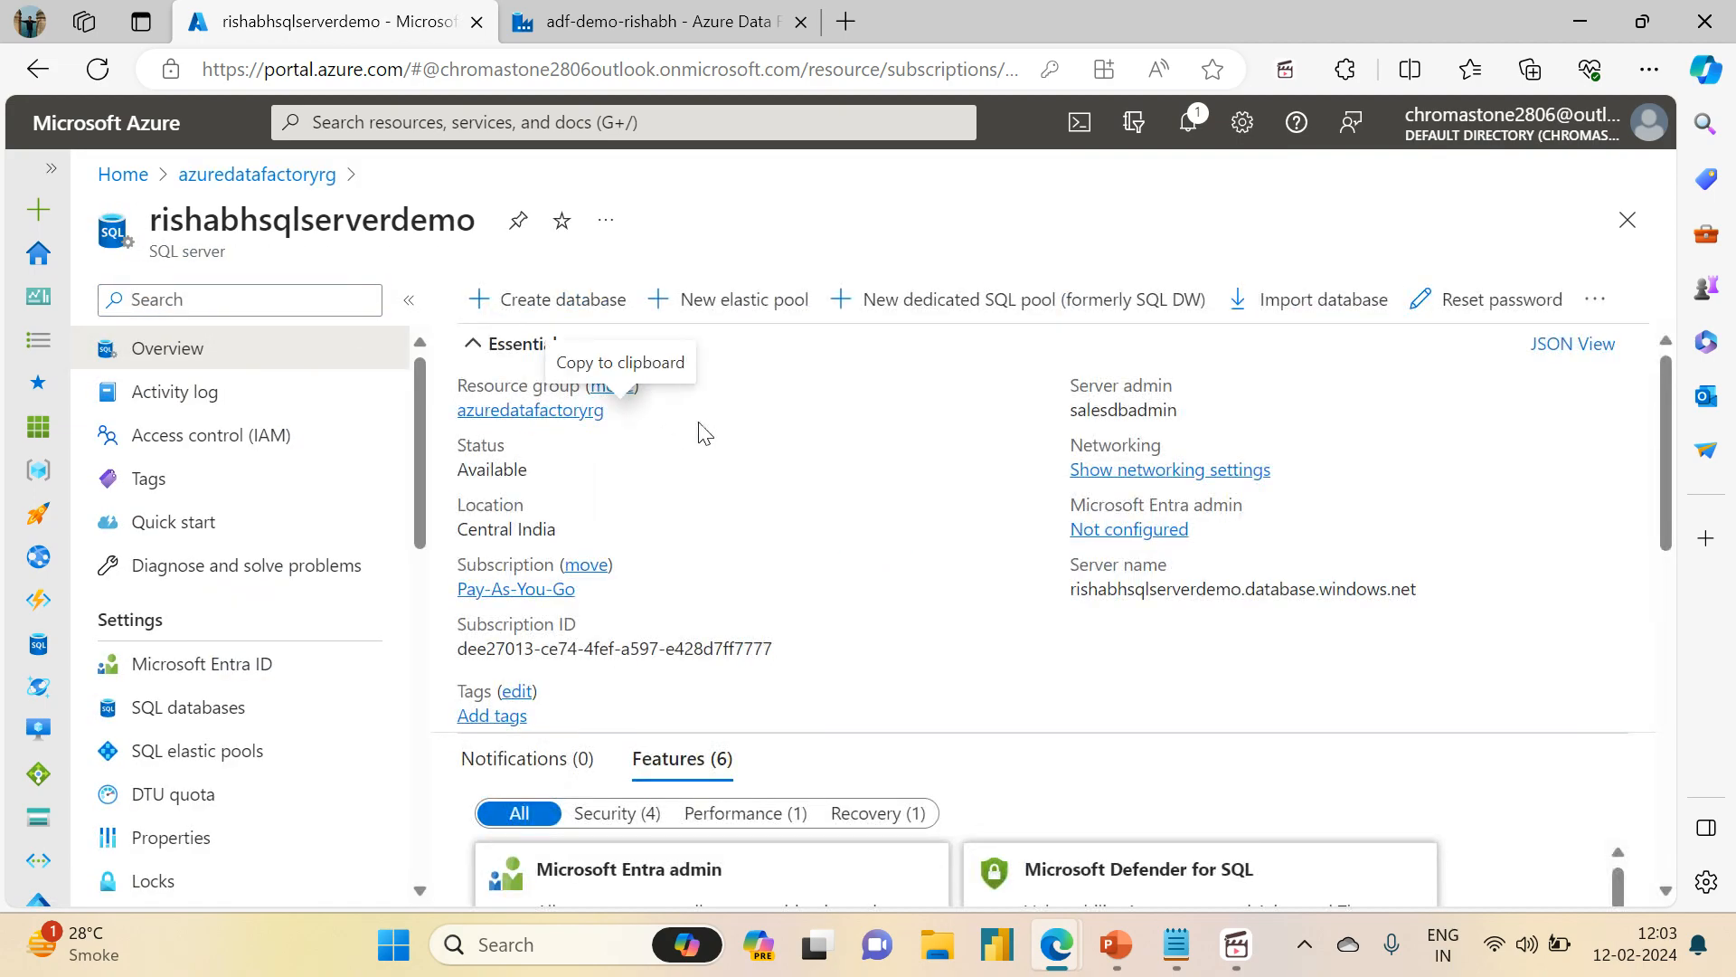
pyautogui.moveTo(414, 481)
pyautogui.mouseDown()
pyautogui.moveTo(410, 537)
pyautogui.moveTo(407, 465)
pyautogui.mouseUp()
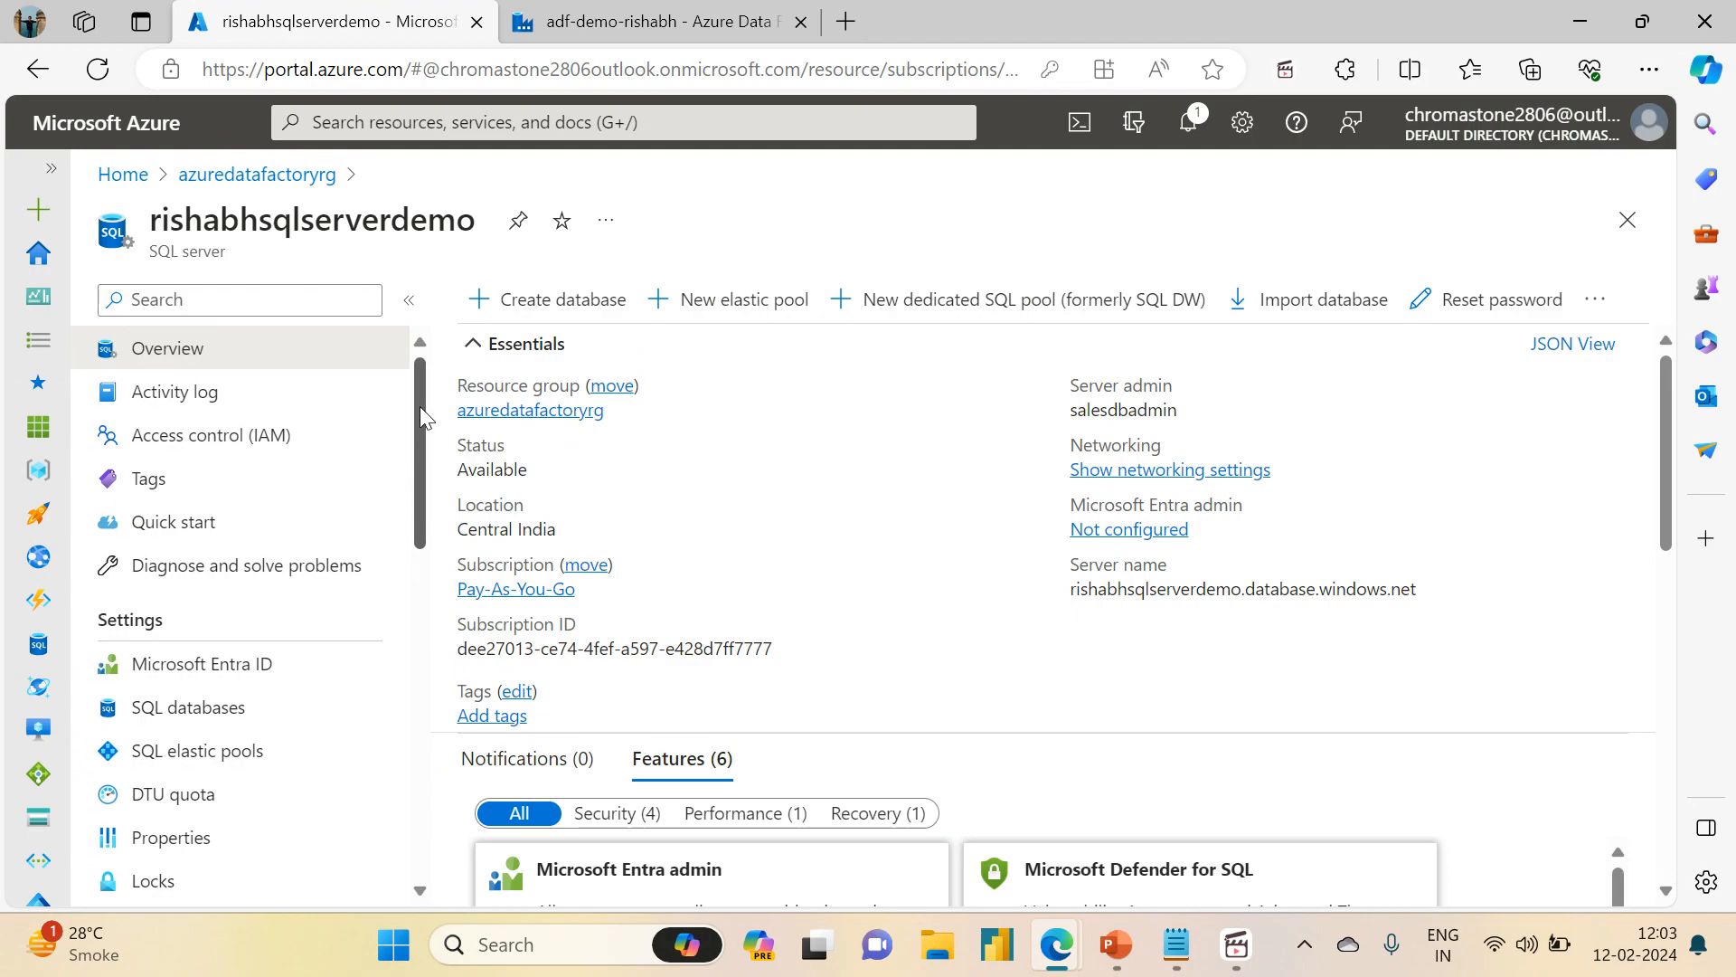
pyautogui.moveTo(419, 405); pyautogui.dragTo(419, 465)
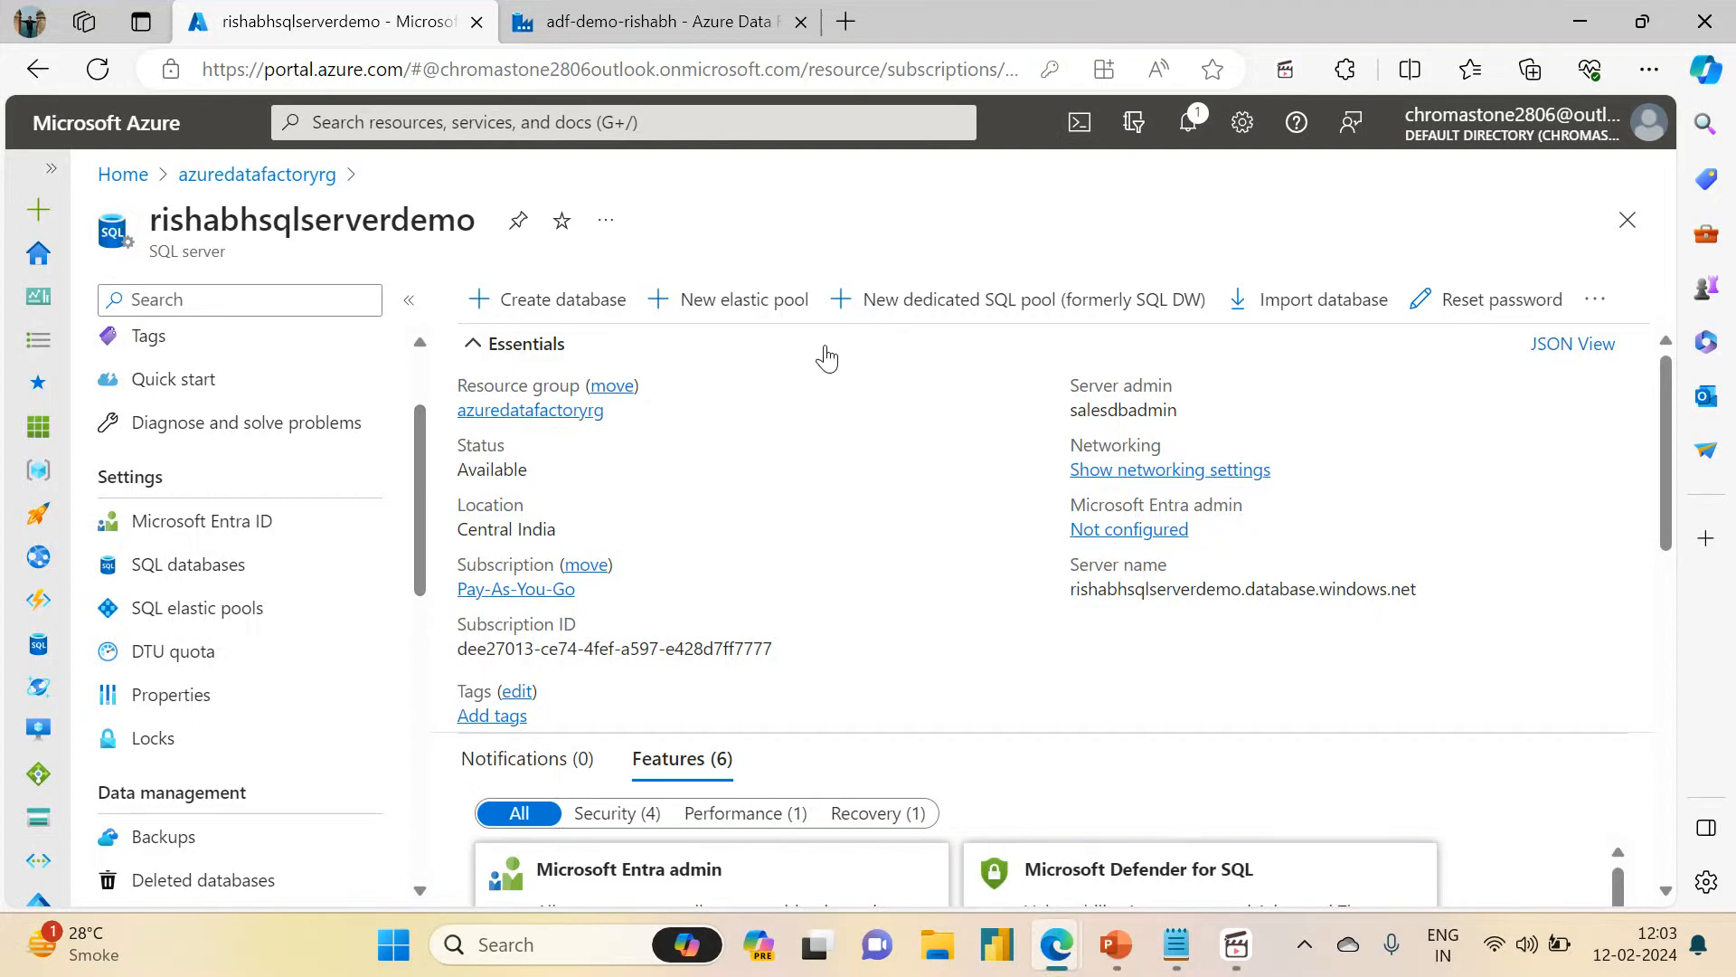
pyautogui.moveTo(1663, 486); pyautogui.dragTo(1666, 574)
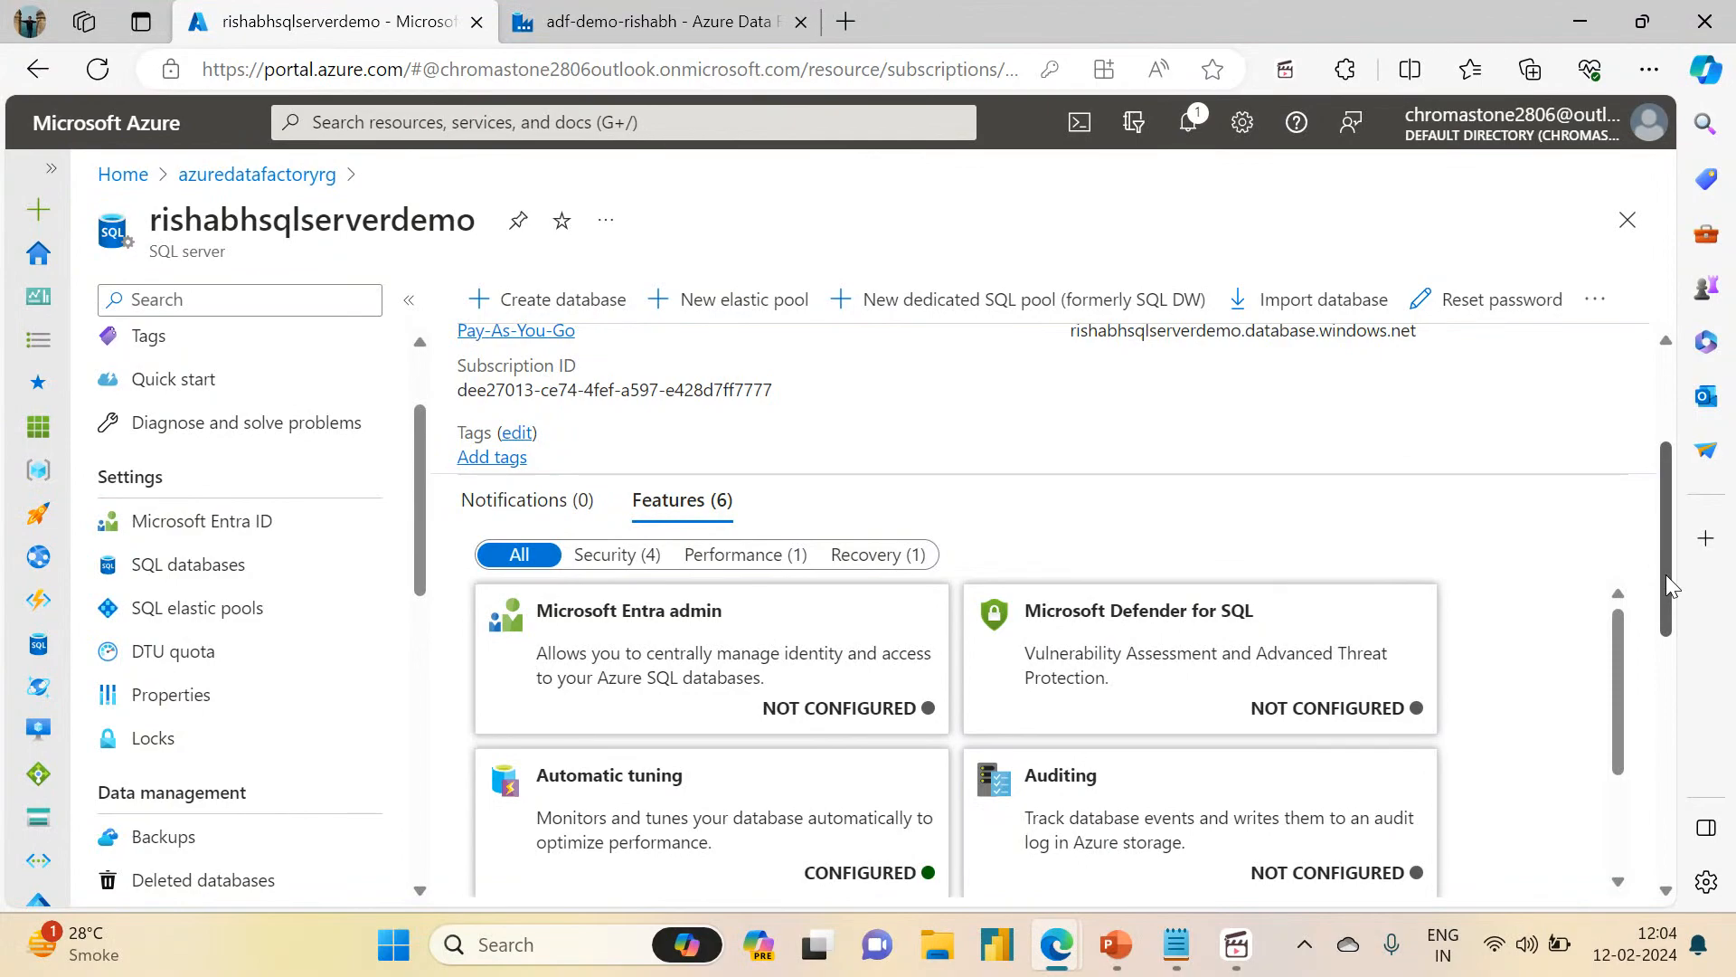
pyautogui.scroll(3, 1666, 584)
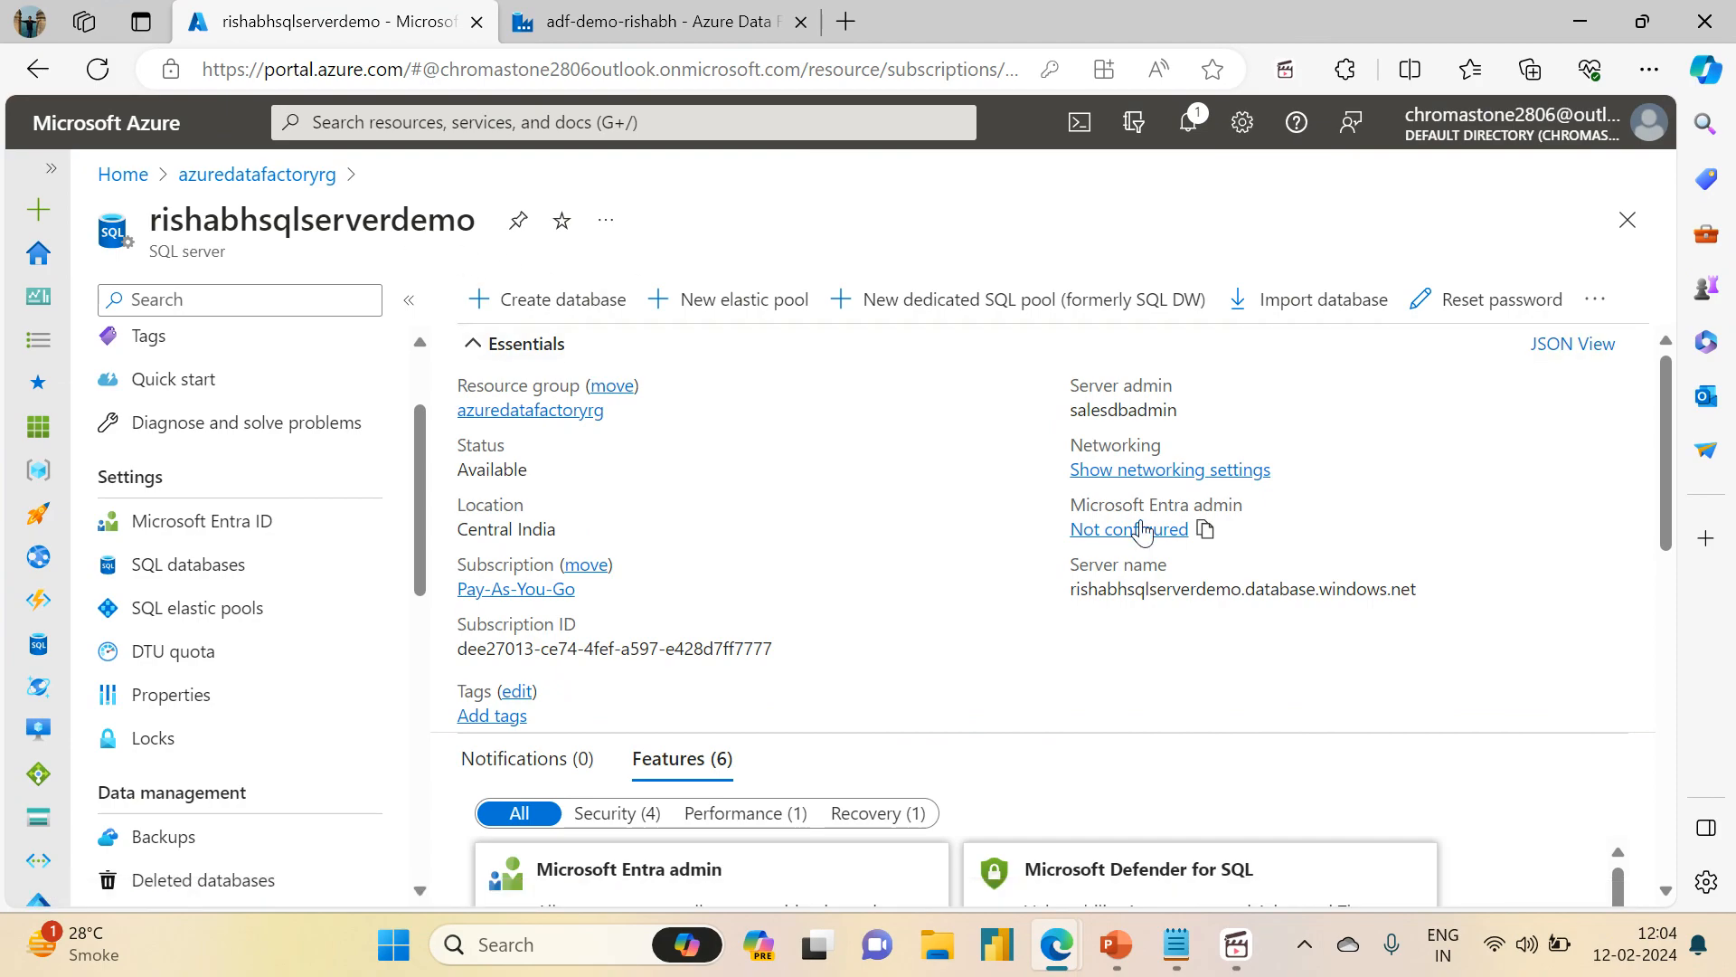
# - Delete the rishabhsqlserverdemo server, giving the feedback "I no longer have use for this workload" and confirming its name, and return to the azuredatafactoryrg resource group
pyautogui.click(1598, 302)
pyautogui.click(1553, 390)
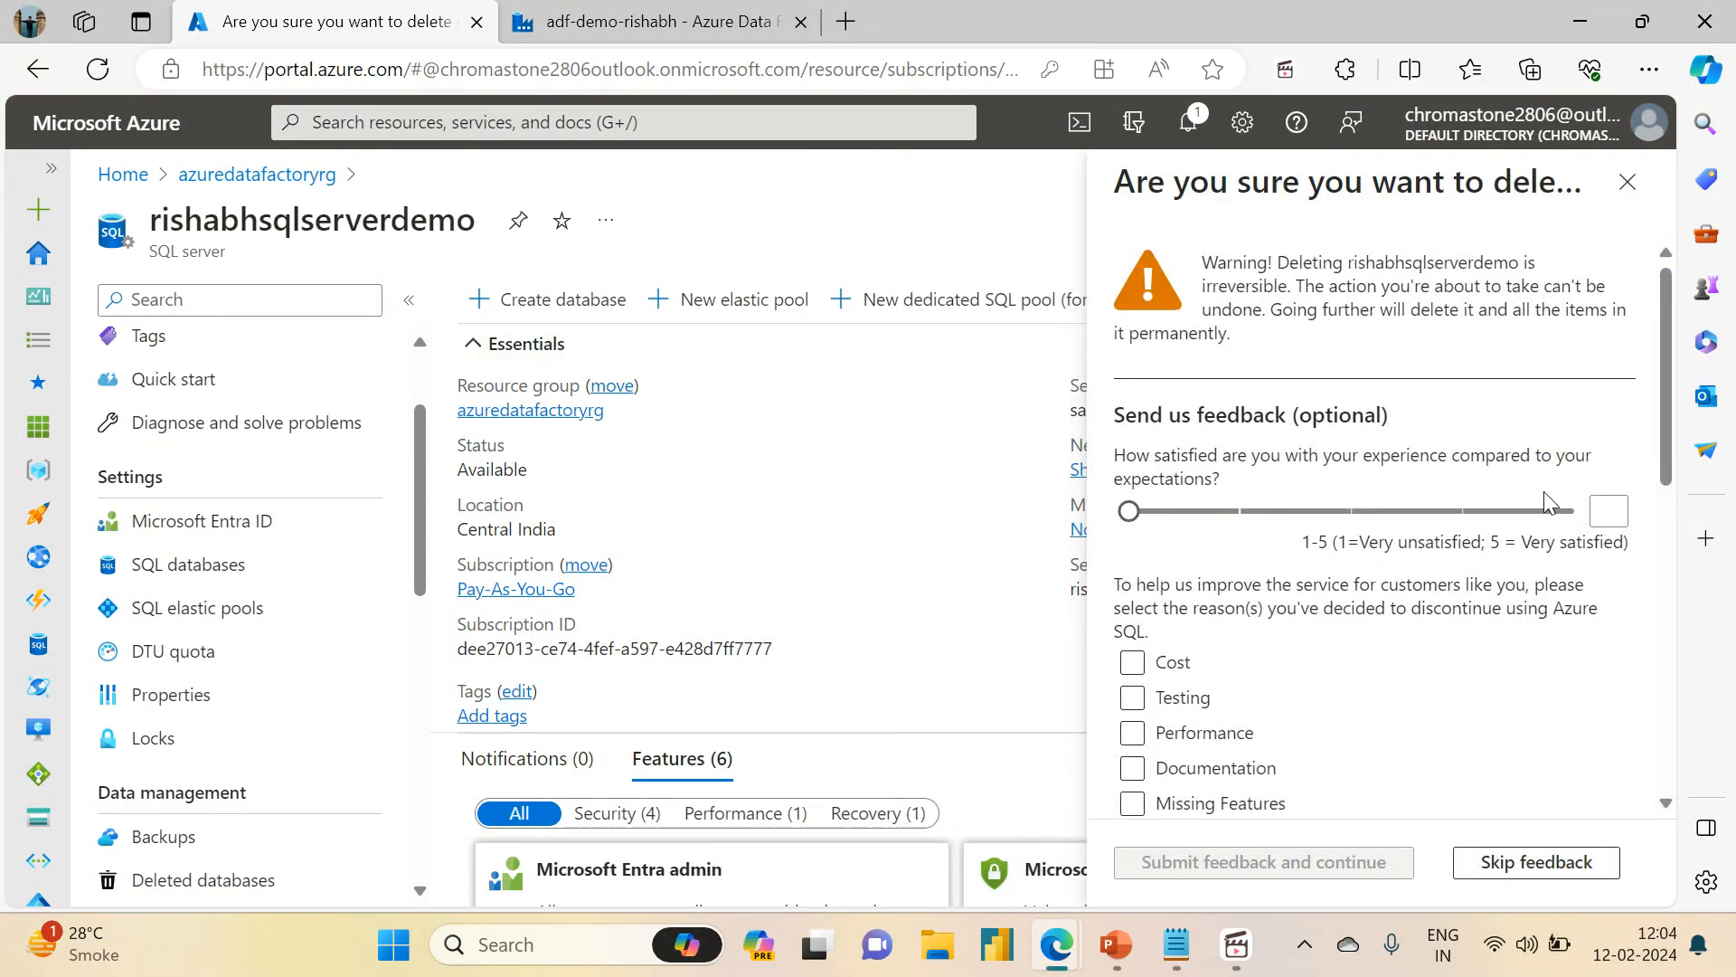
pyautogui.moveTo(1658, 431); pyautogui.dragTo(1628, 728)
pyautogui.click(1129, 409)
pyautogui.click(1127, 409)
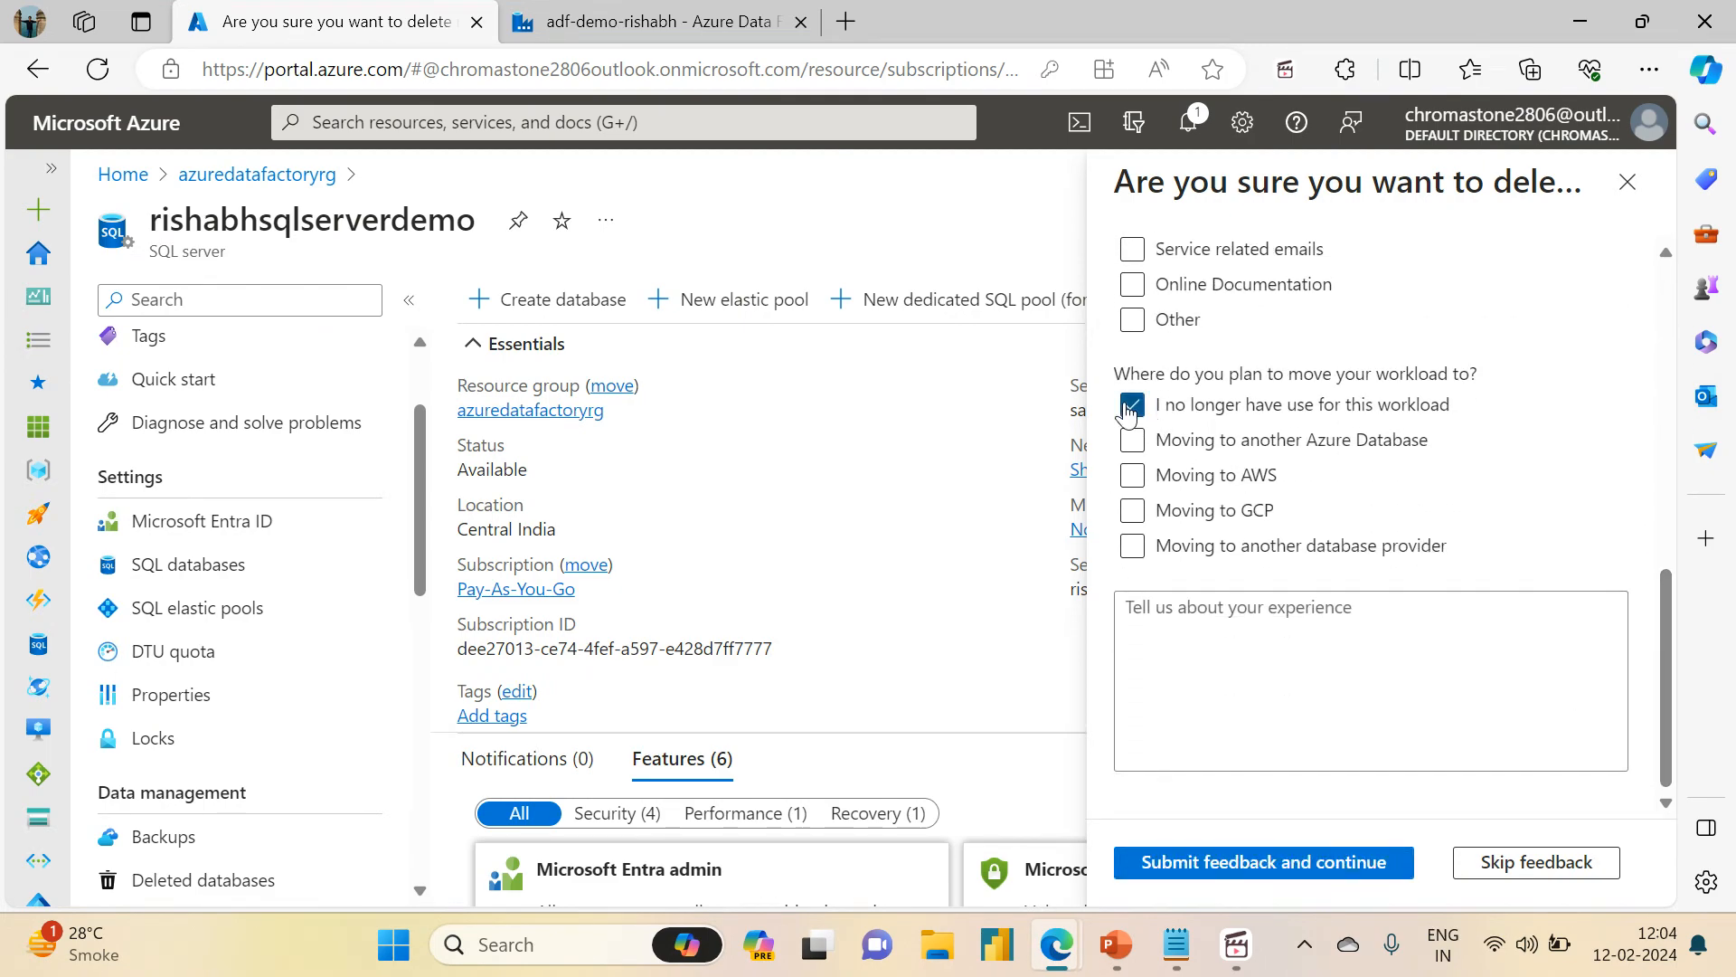
pyautogui.click(1204, 867)
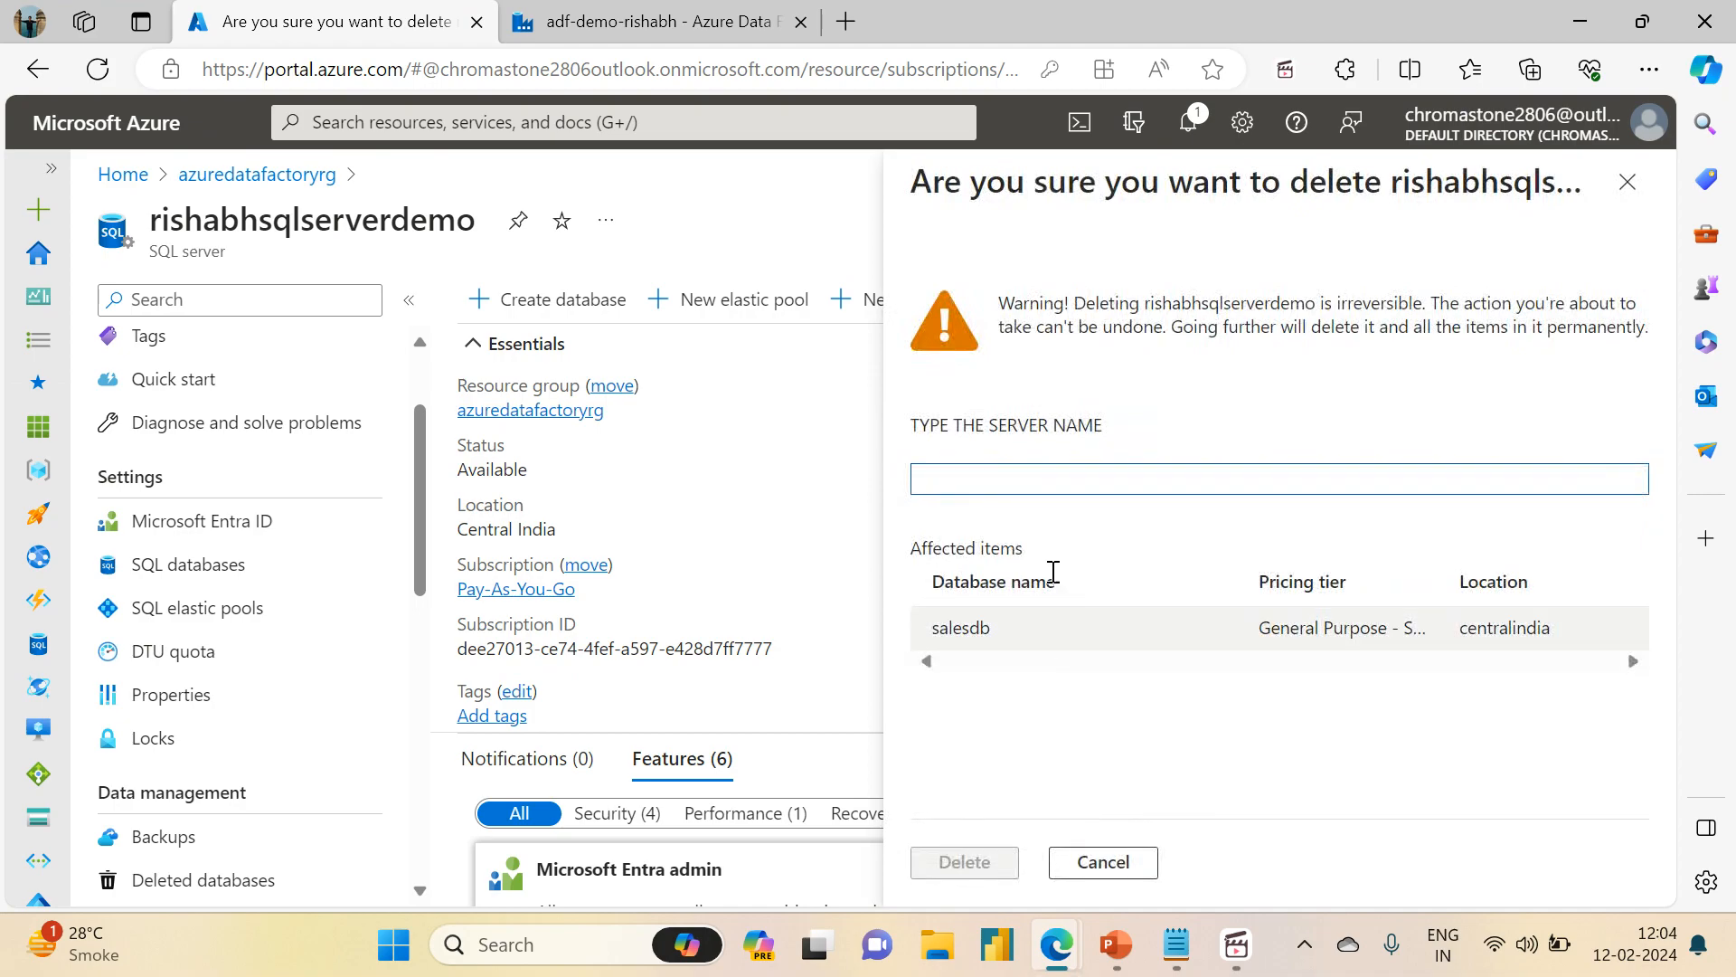
pyautogui.write('rishabh')
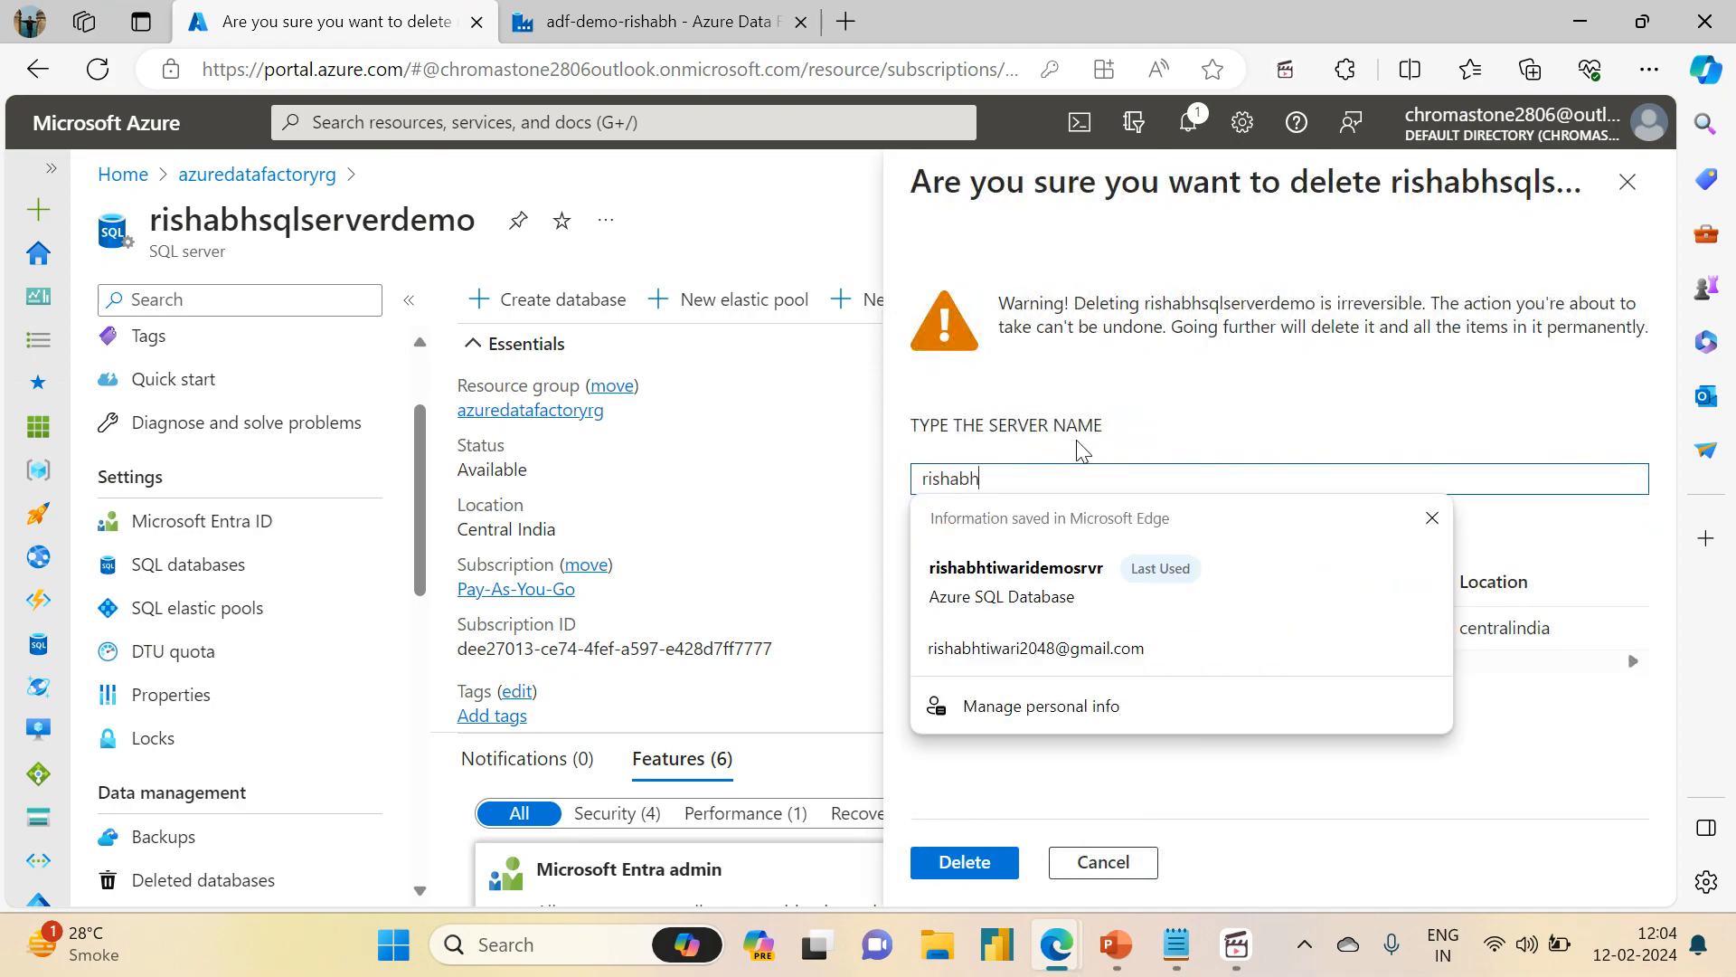
pyautogui.write('sqlserverdemo')
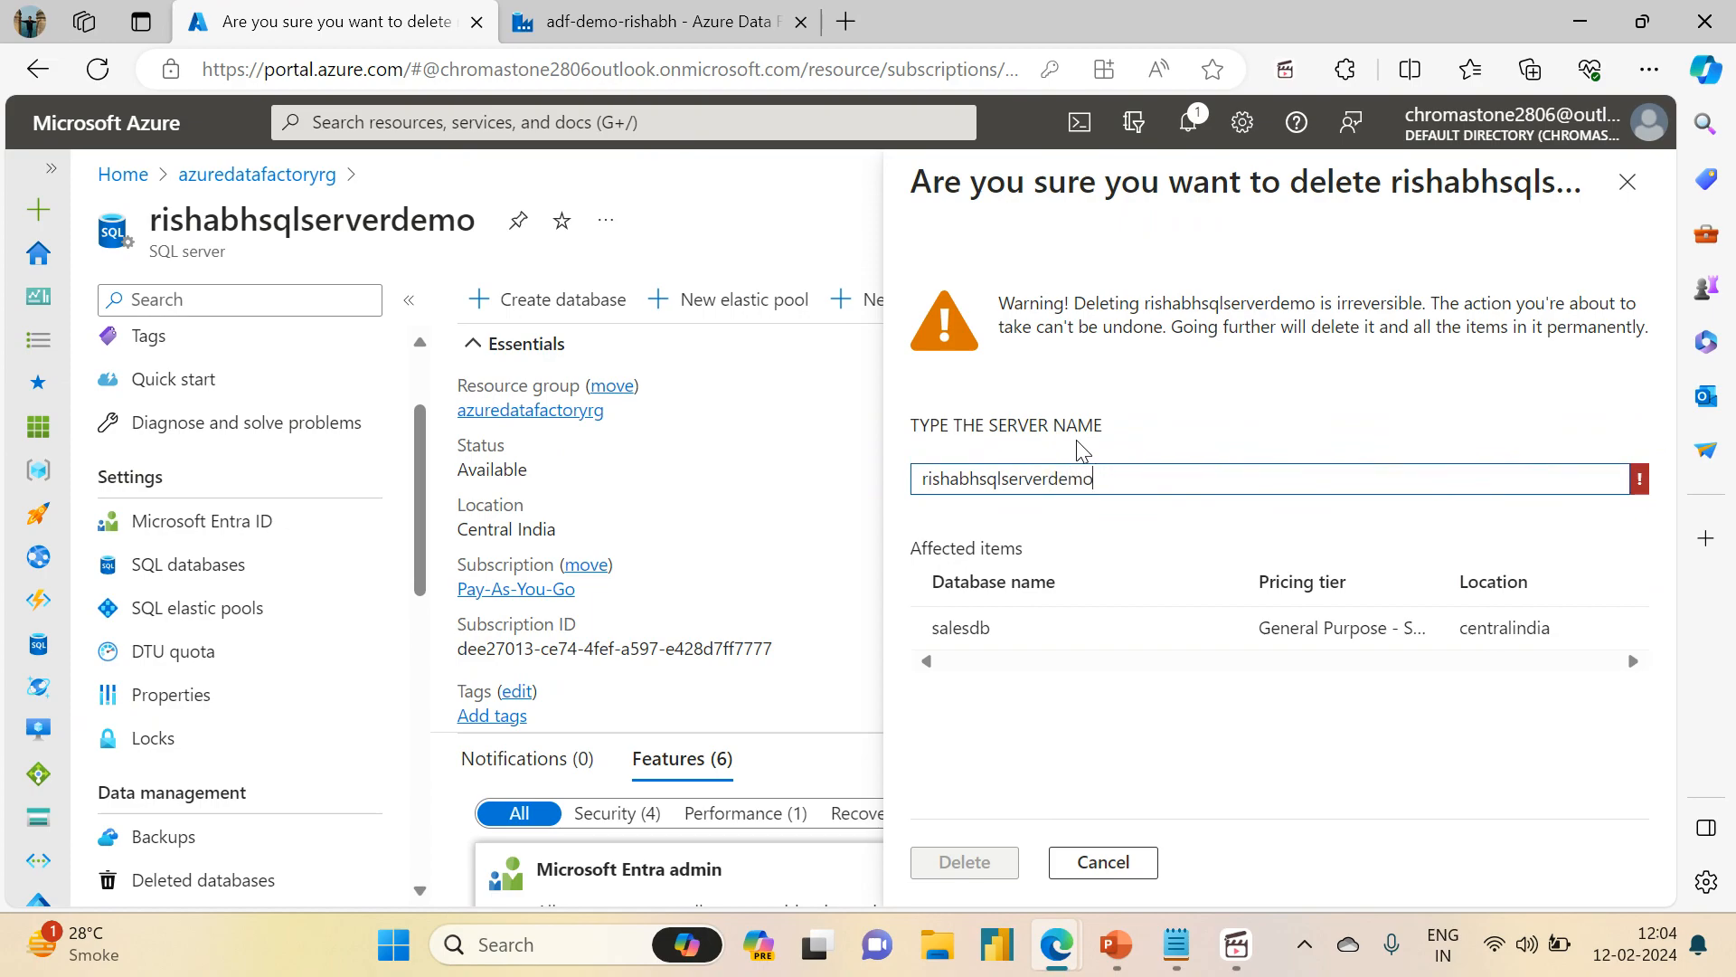
pyautogui.click(962, 867)
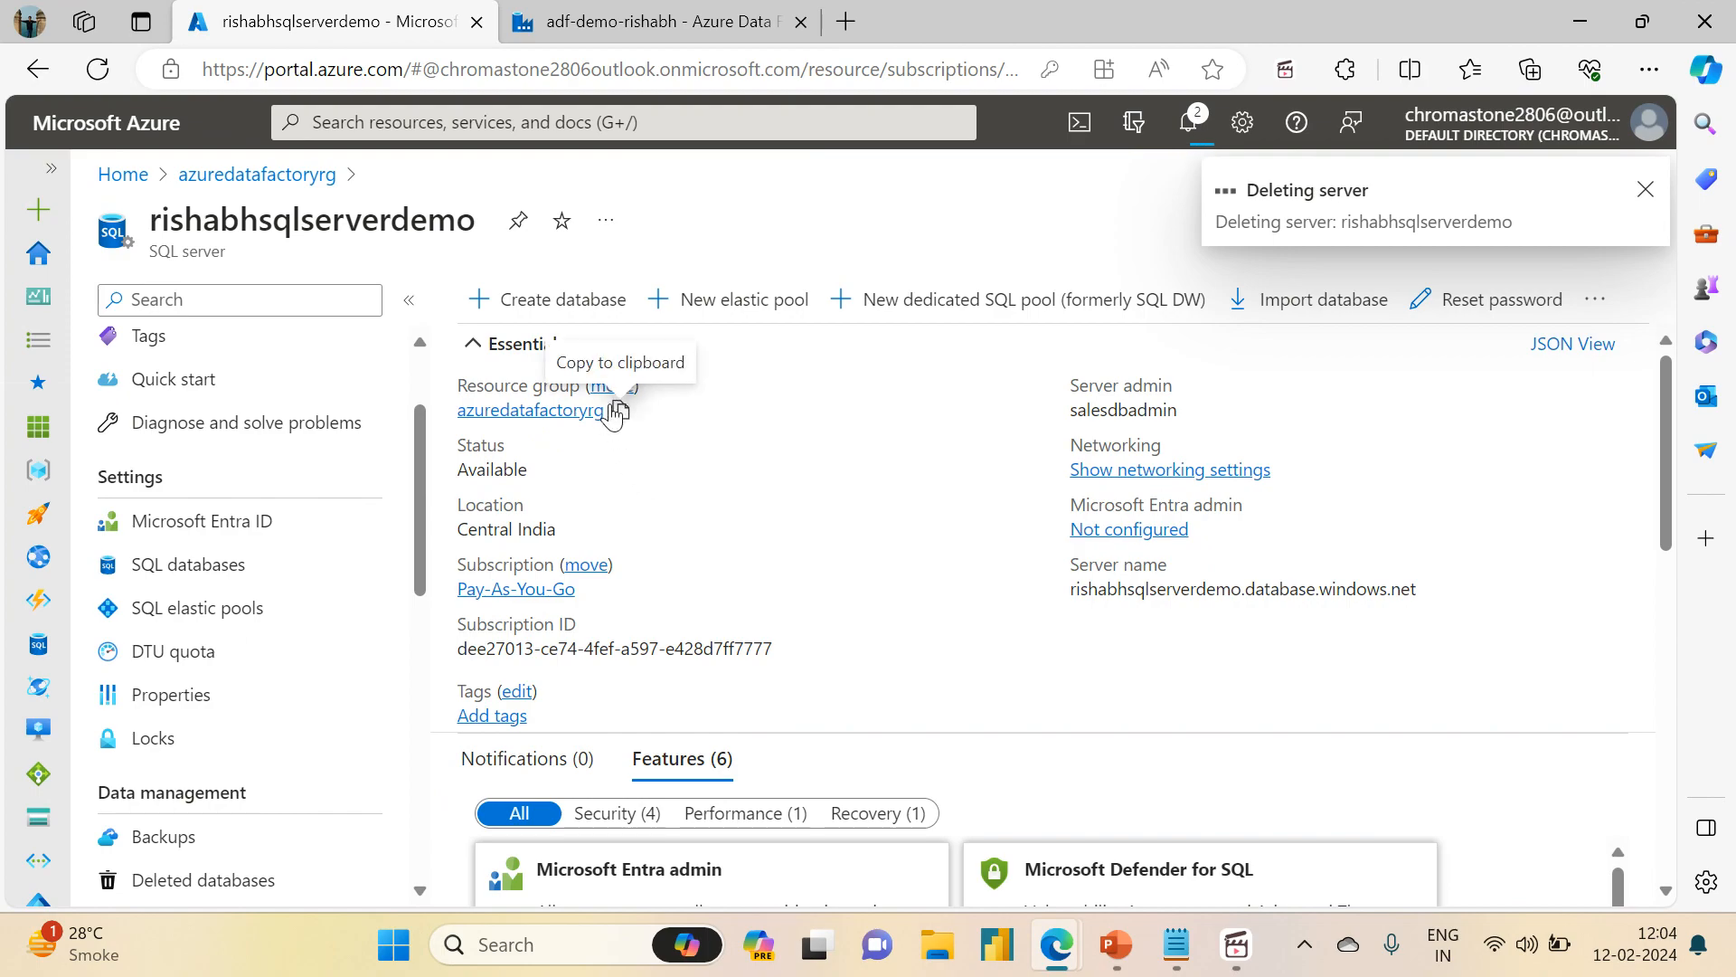
pyautogui.click(261, 178)
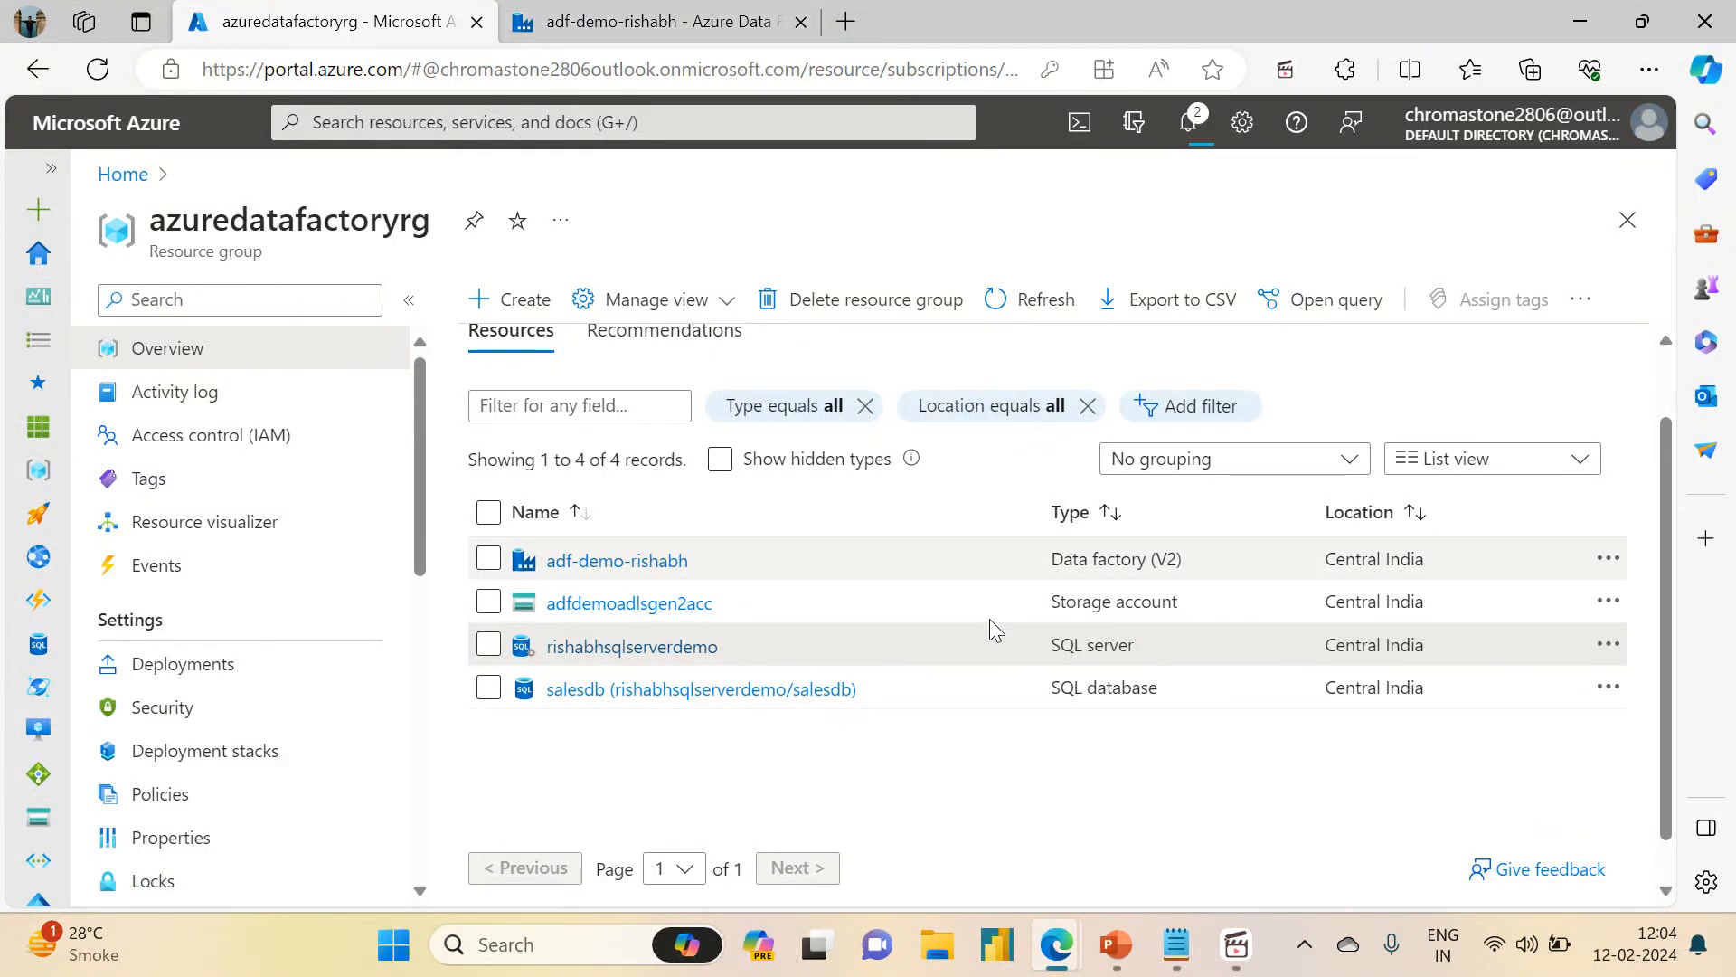
# - Switch to PowerPoint, show the Copy [Mapping Section] summary slide and return to the Azure portal
pyautogui.hotkey('alt', 'Tab')
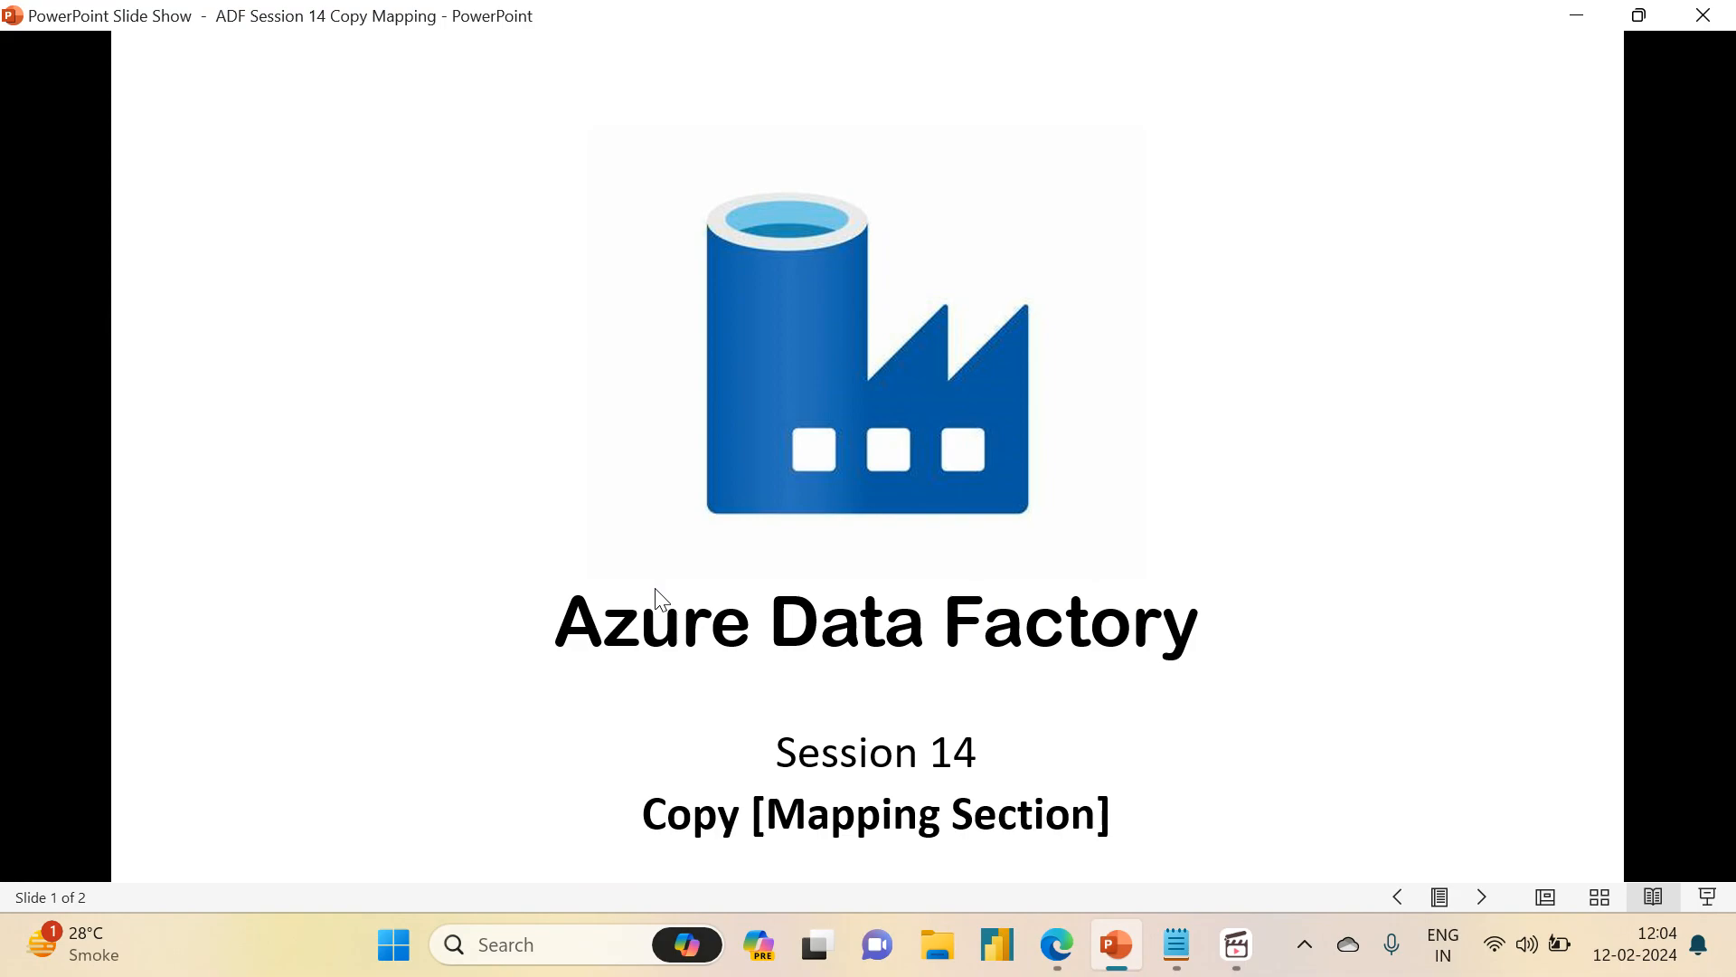
pyautogui.click(661, 598)
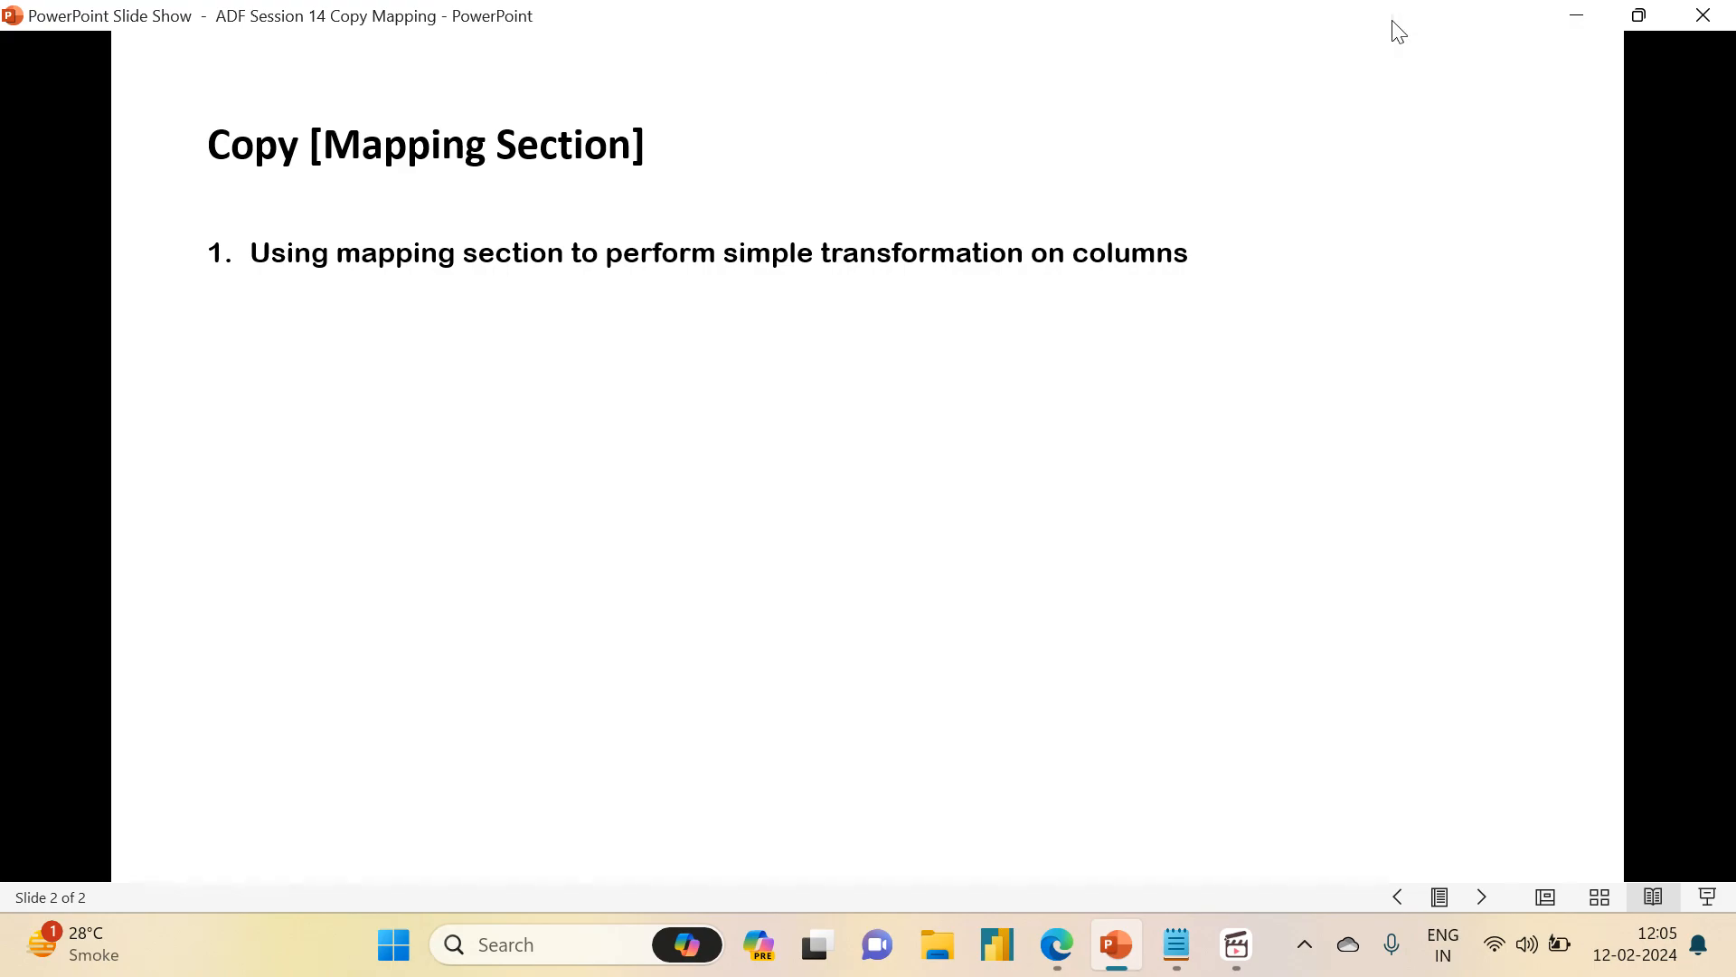
pyautogui.click(1063, 962)
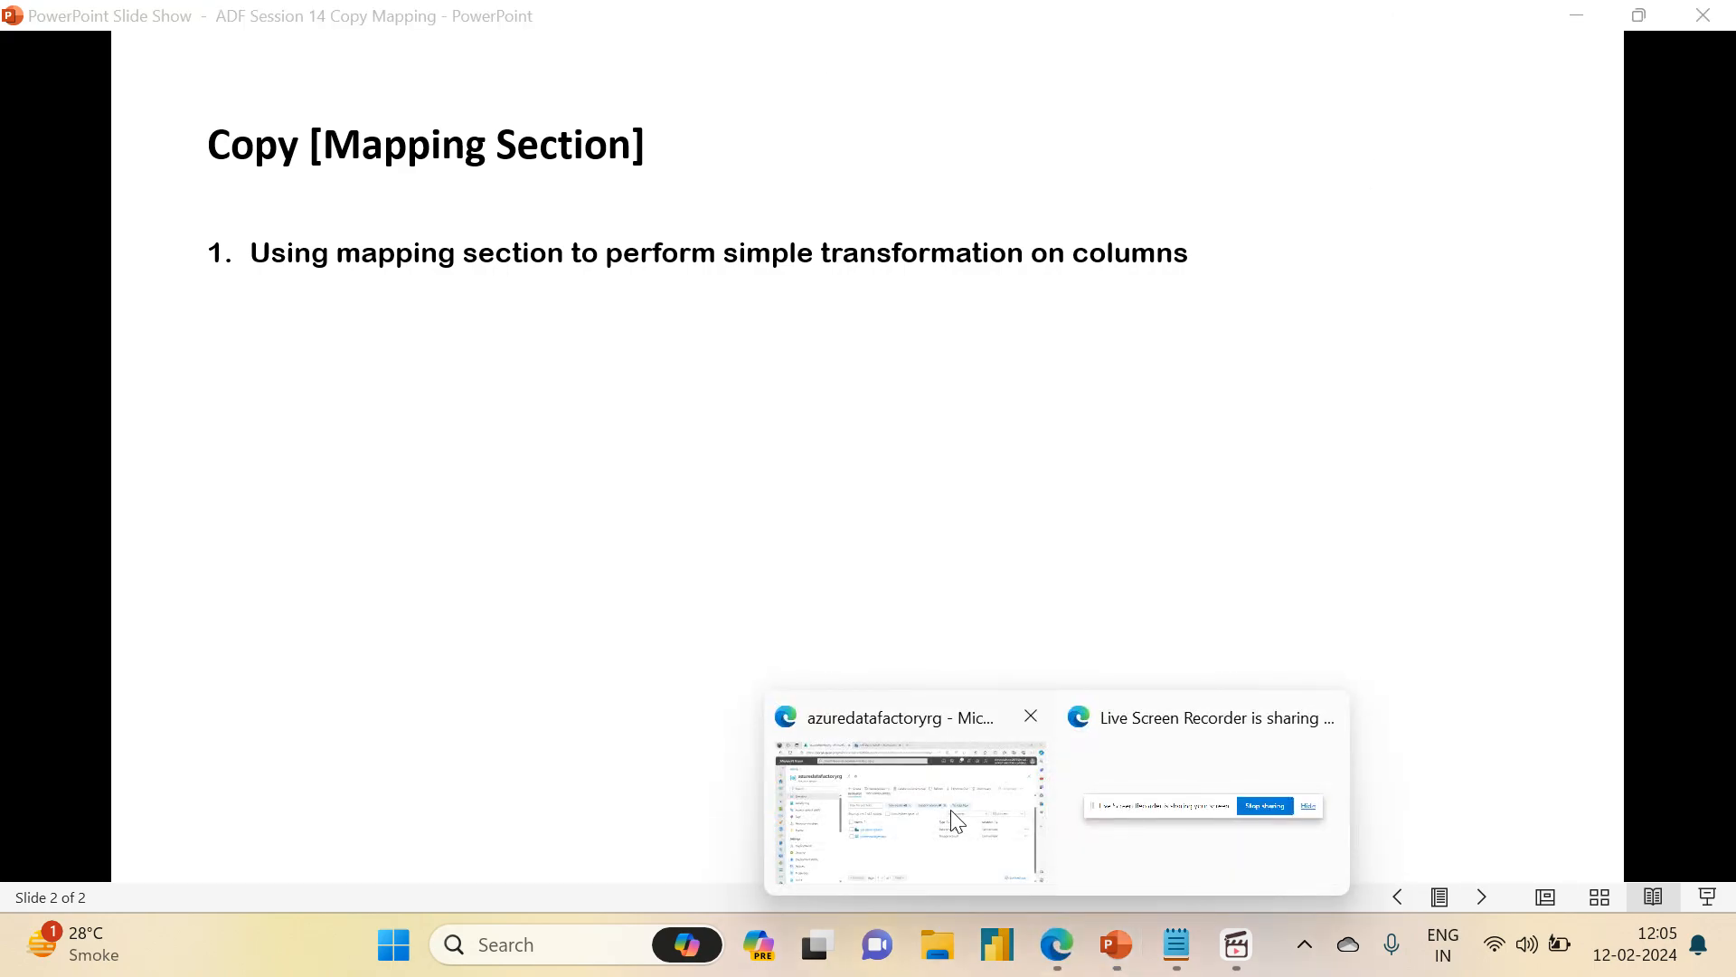
pyautogui.click(951, 811)
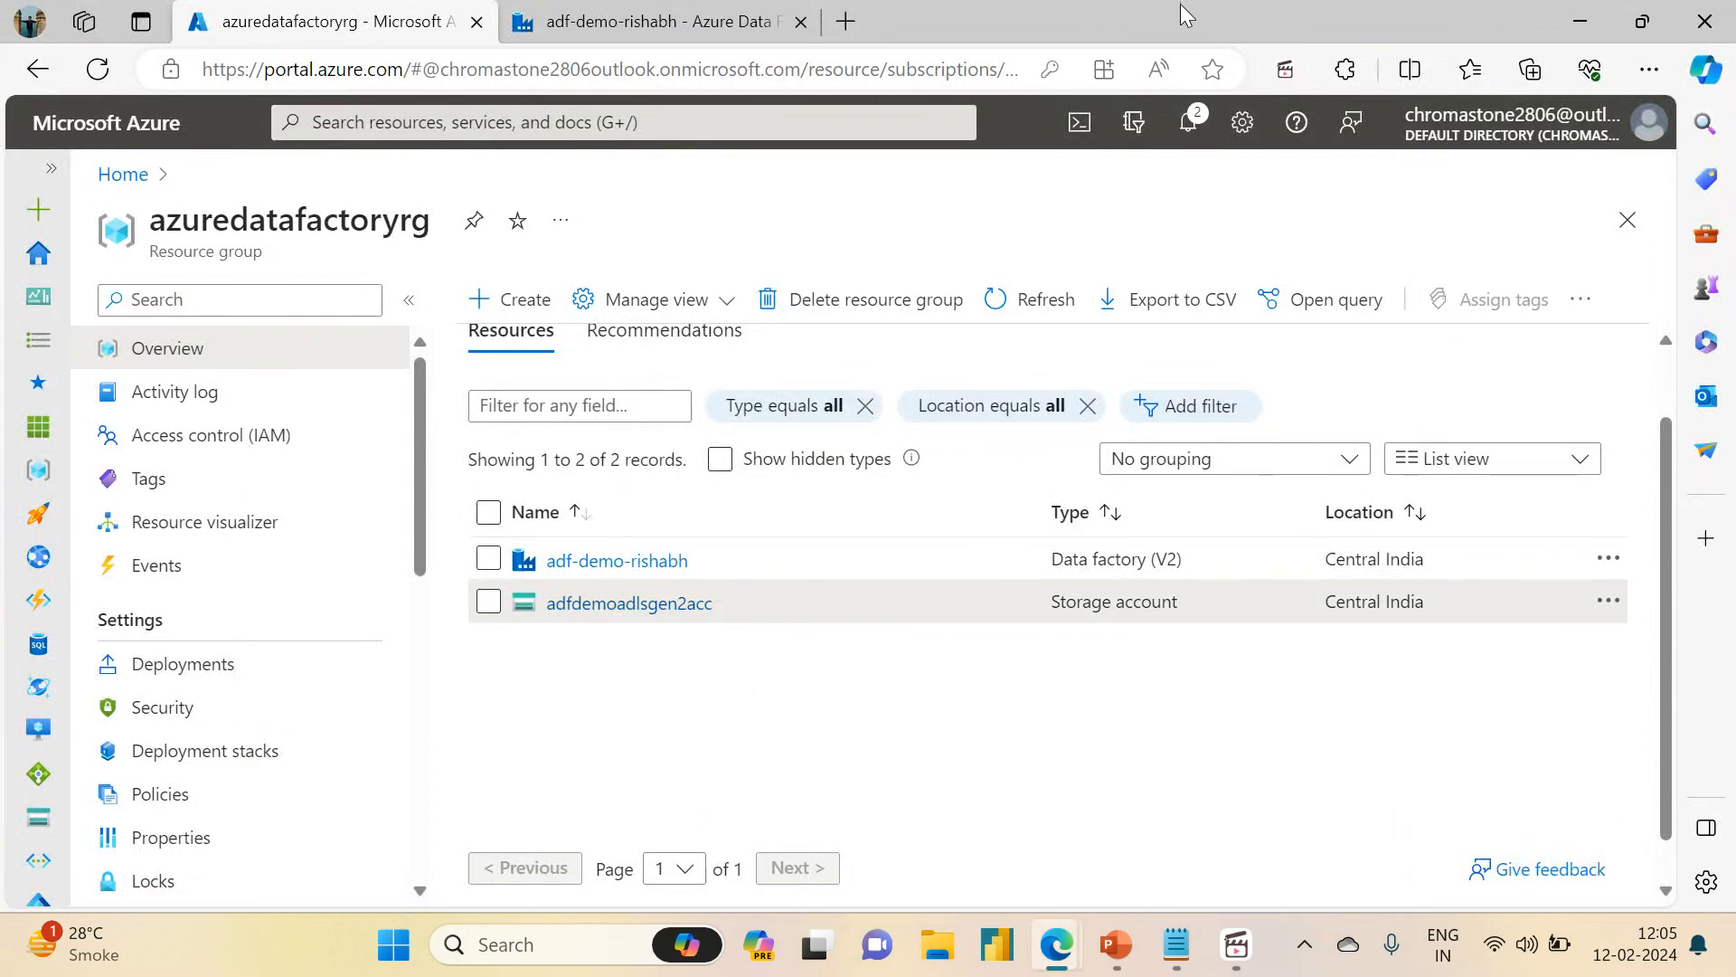
# - Check the portal notifications for the server deletion and refresh the azuredatafactoryrg resource list
pyautogui.click(1190, 123)
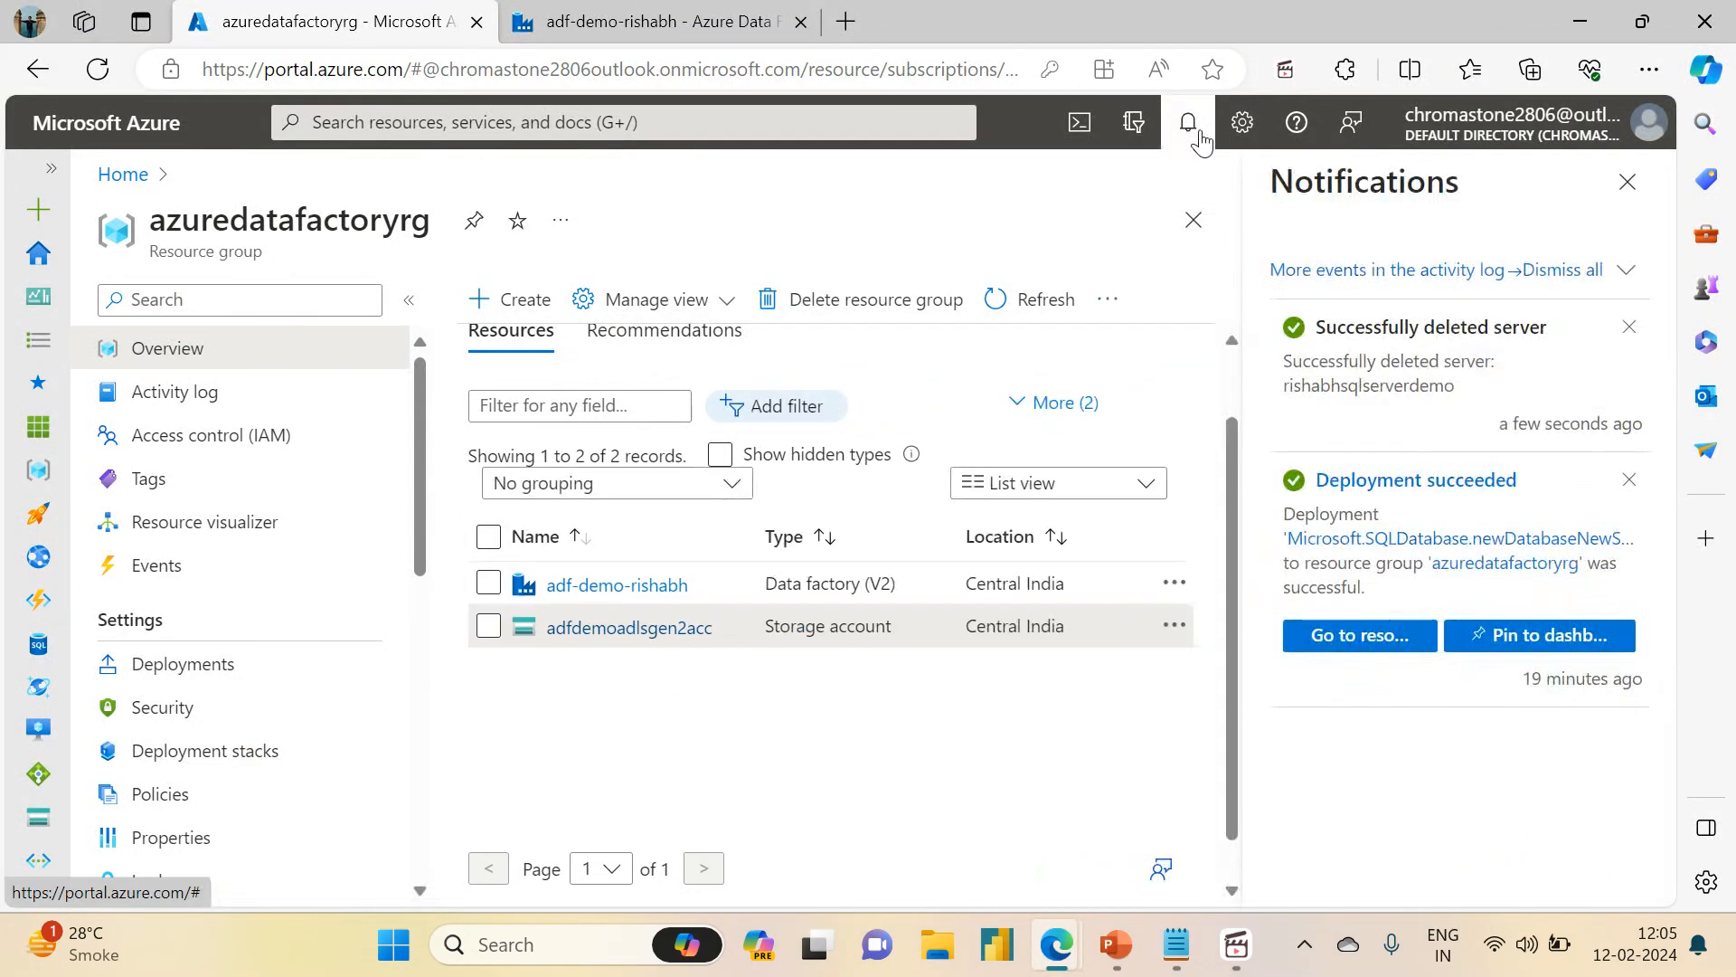
pyautogui.click(1628, 182)
pyautogui.click(1040, 299)
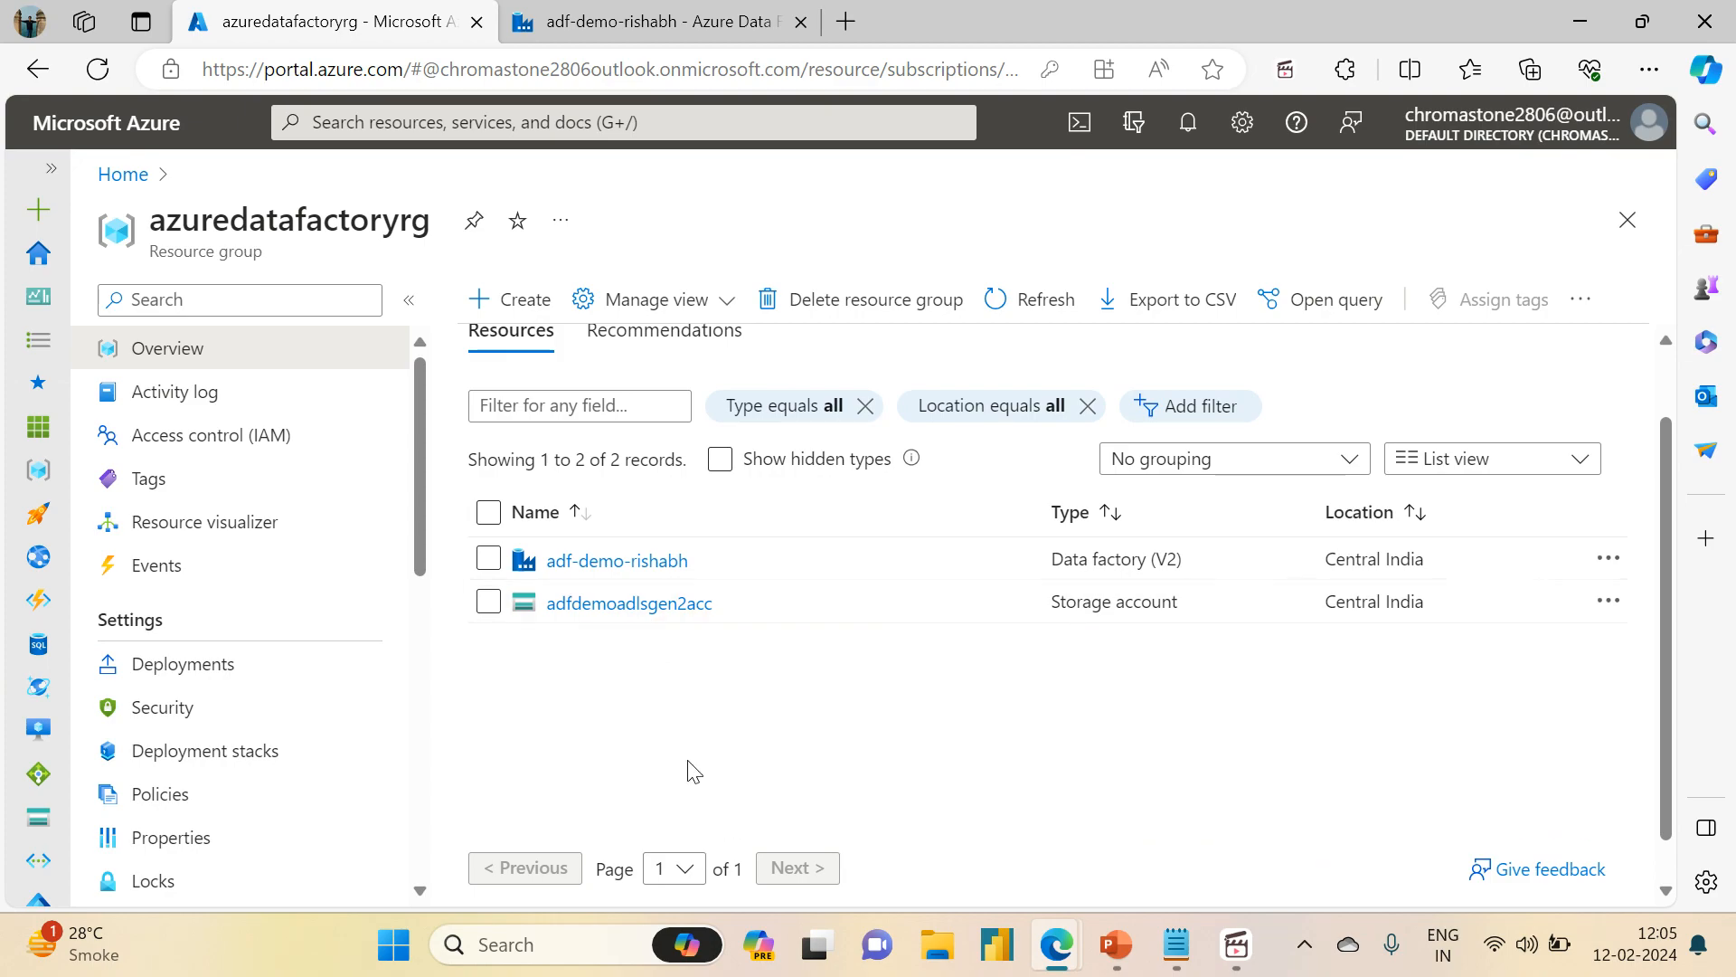
# - Switch to the adf-demo-rishabh data factory and try to delete the ls_azuresql linked service
pyautogui.click(653, 16)
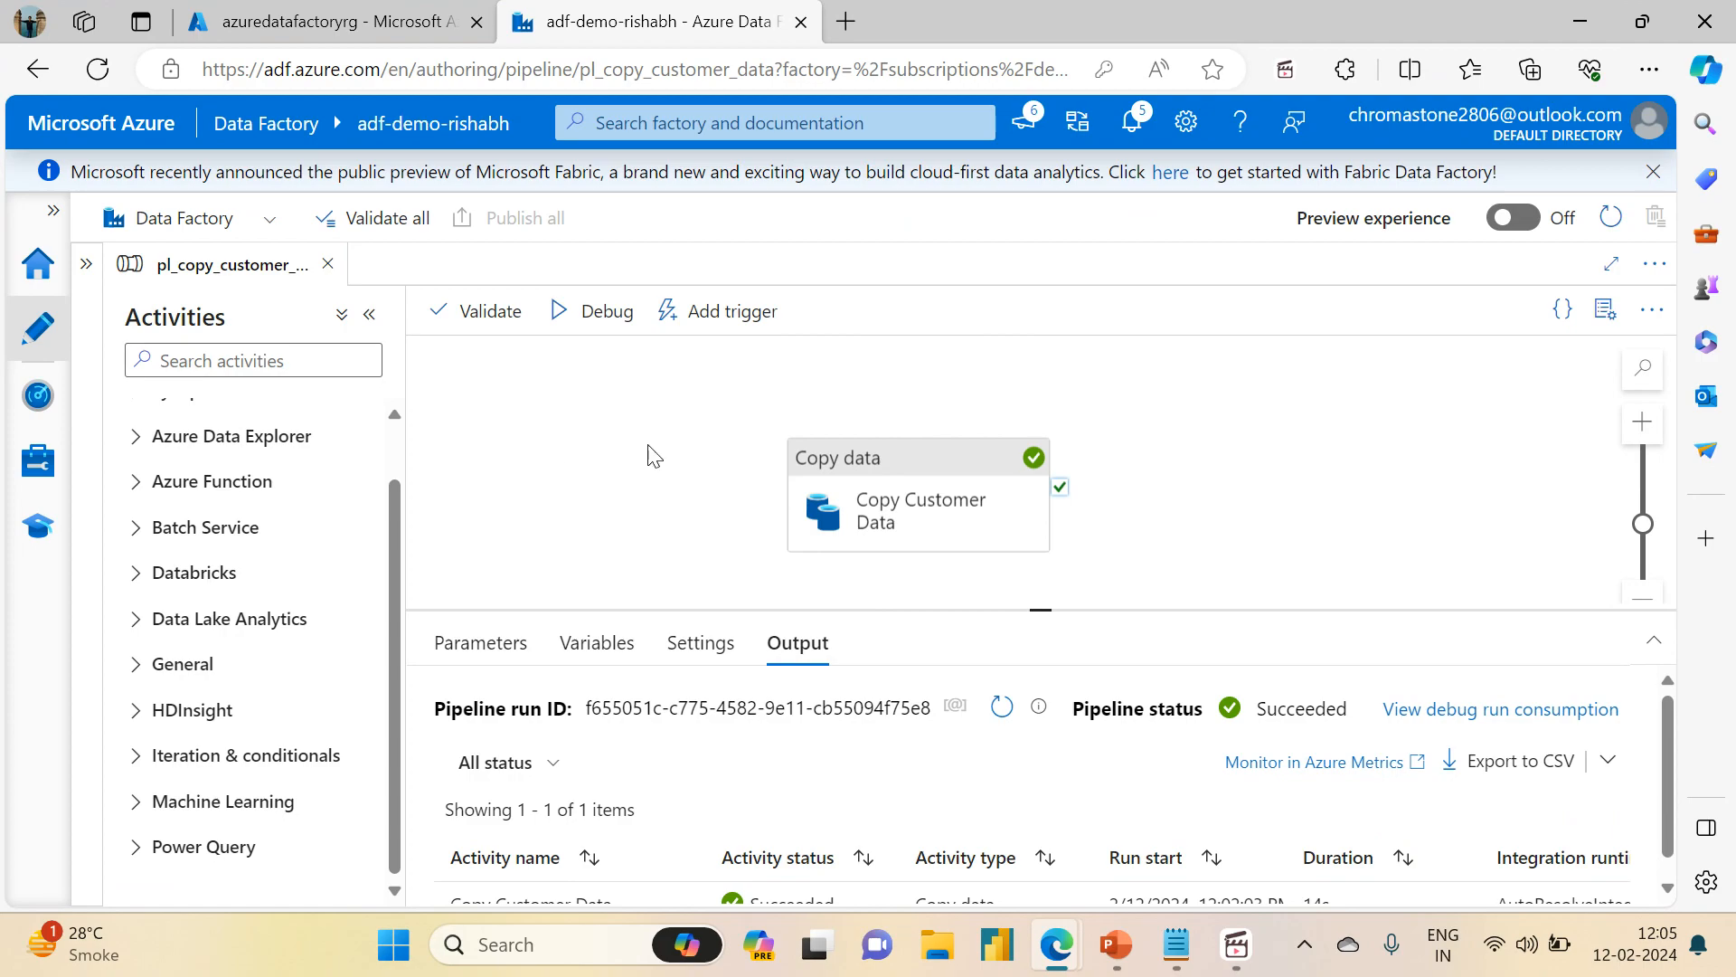
pyautogui.moveTo(642, 484); pyautogui.dragTo(674, 434)
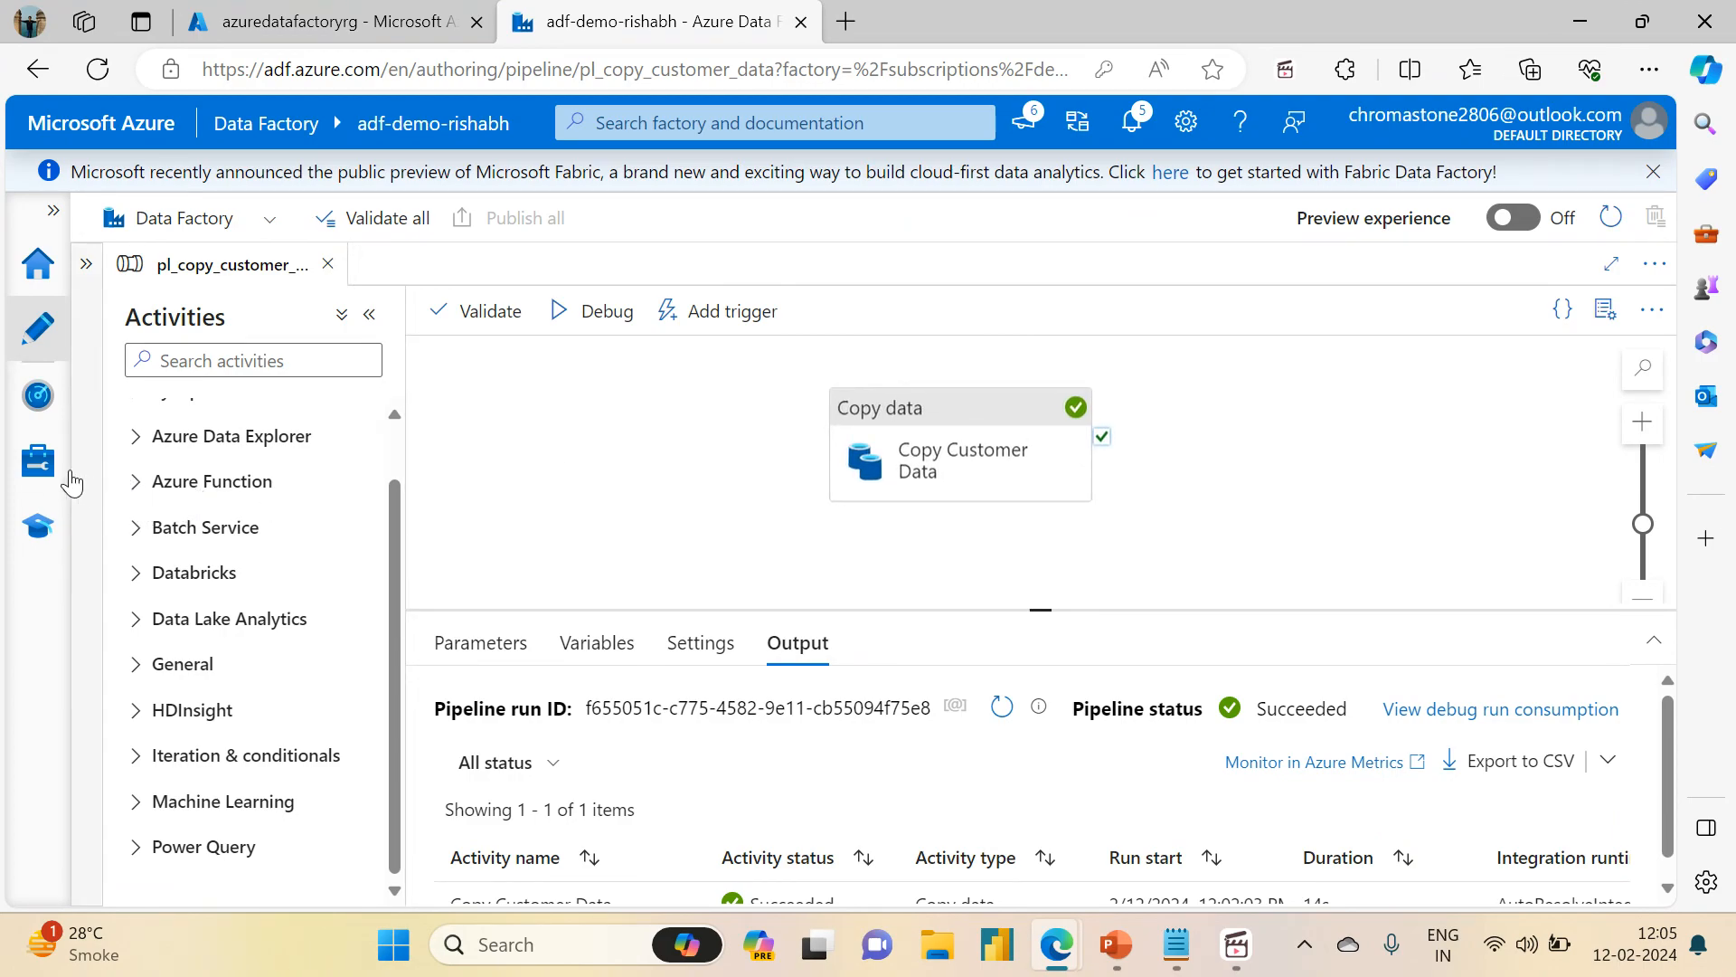
pyautogui.click(36, 463)
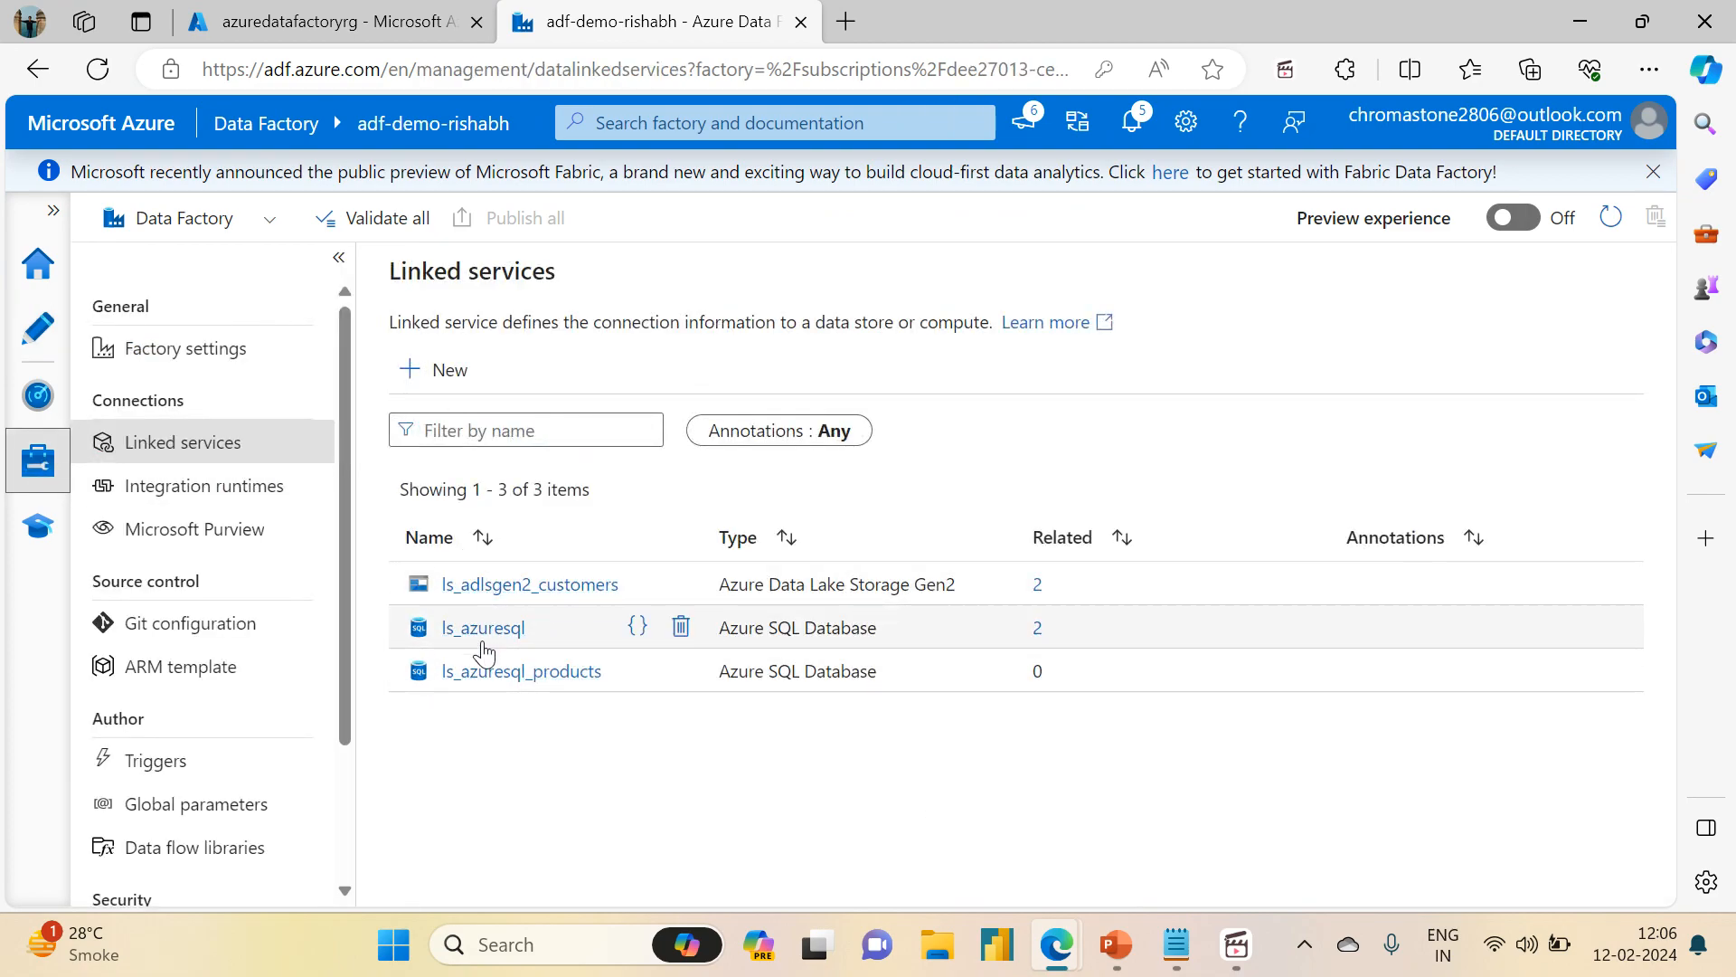
pyautogui.click(681, 626)
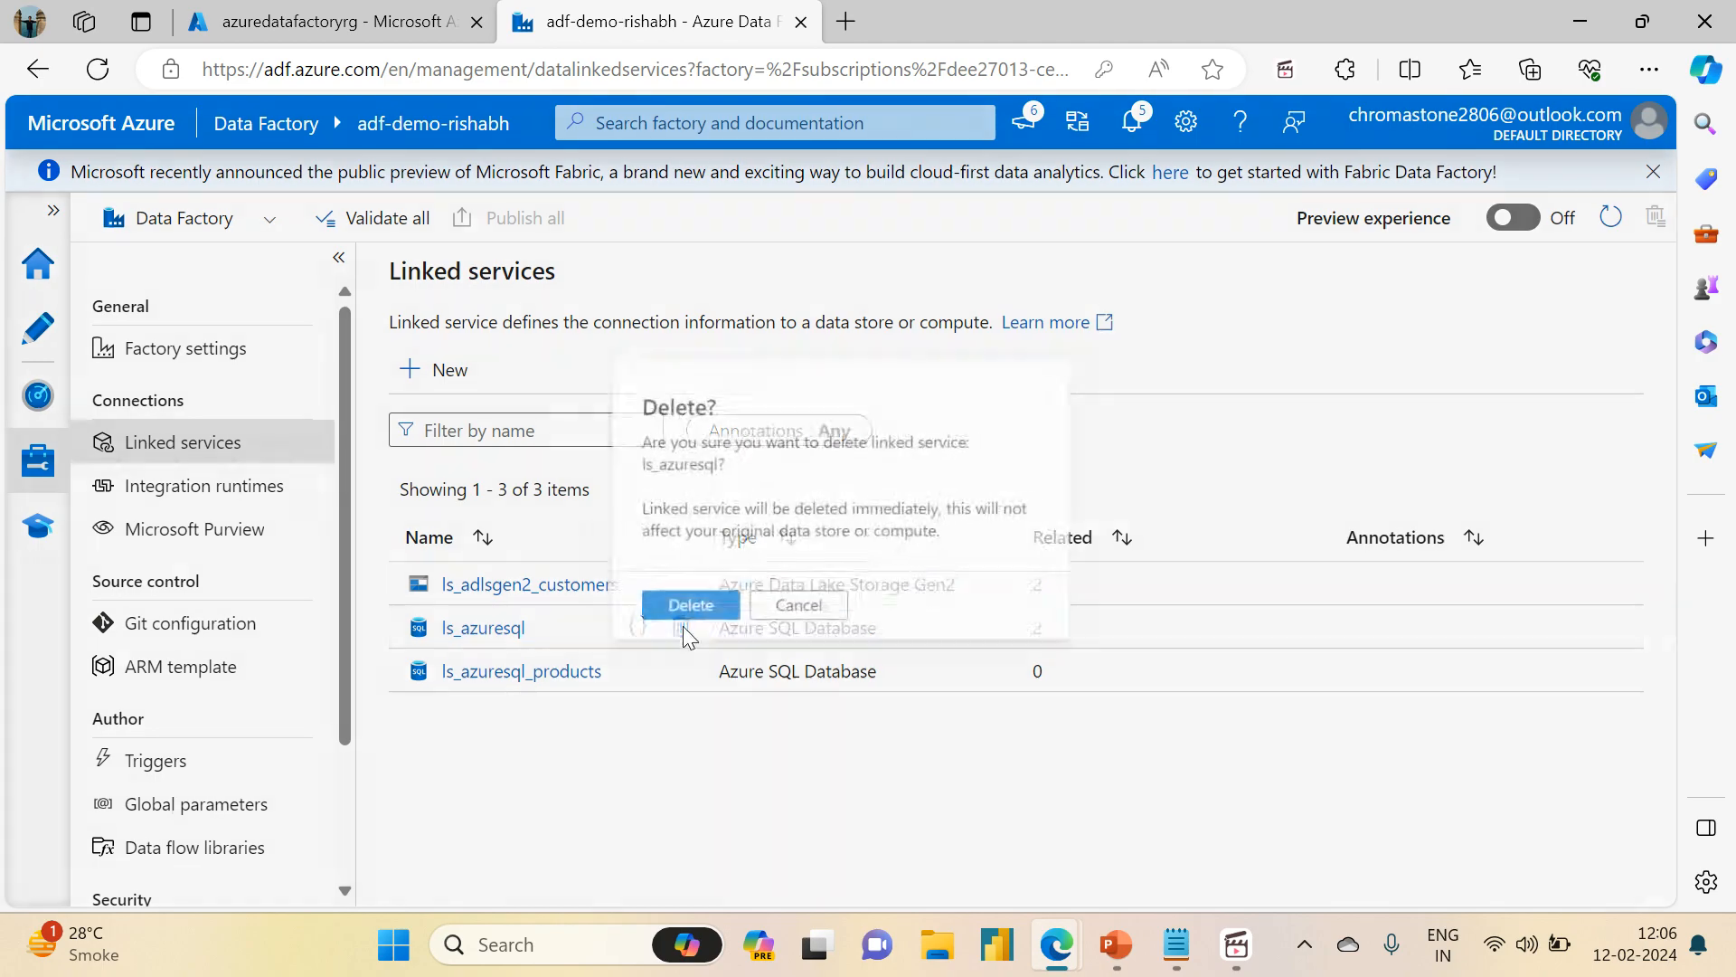
pyautogui.click(674, 616)
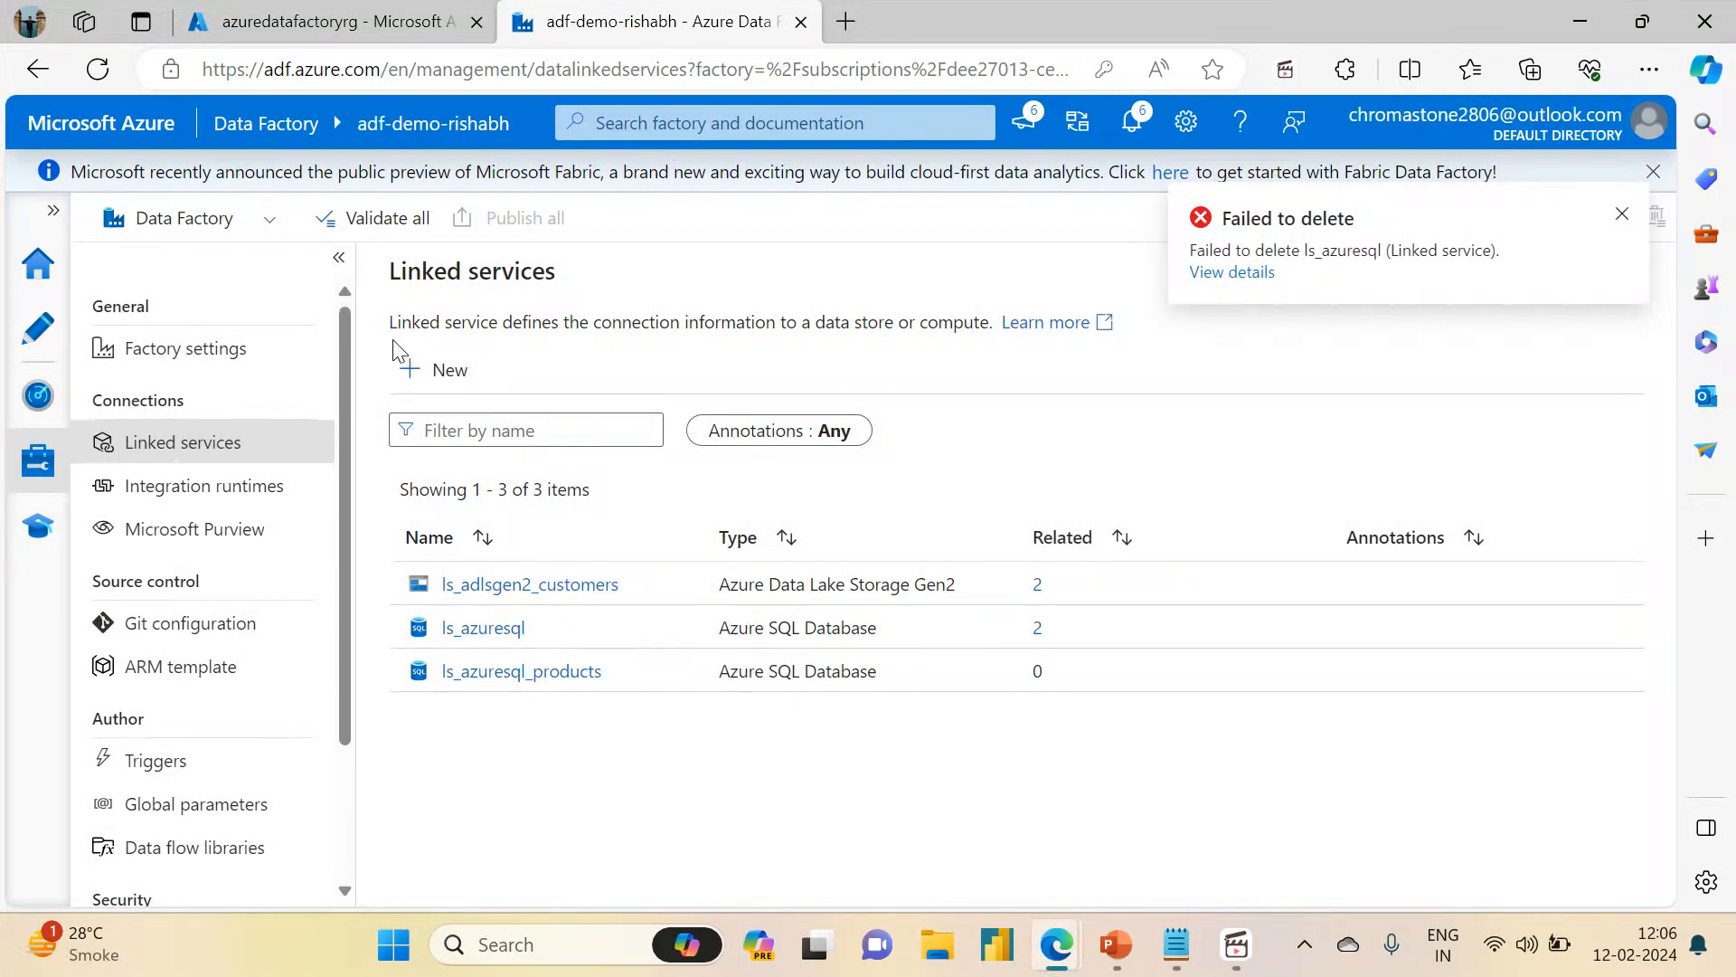
# - Return to the pipeline authoring view and expand the factory's datasets to review them
pyautogui.click(40, 340)
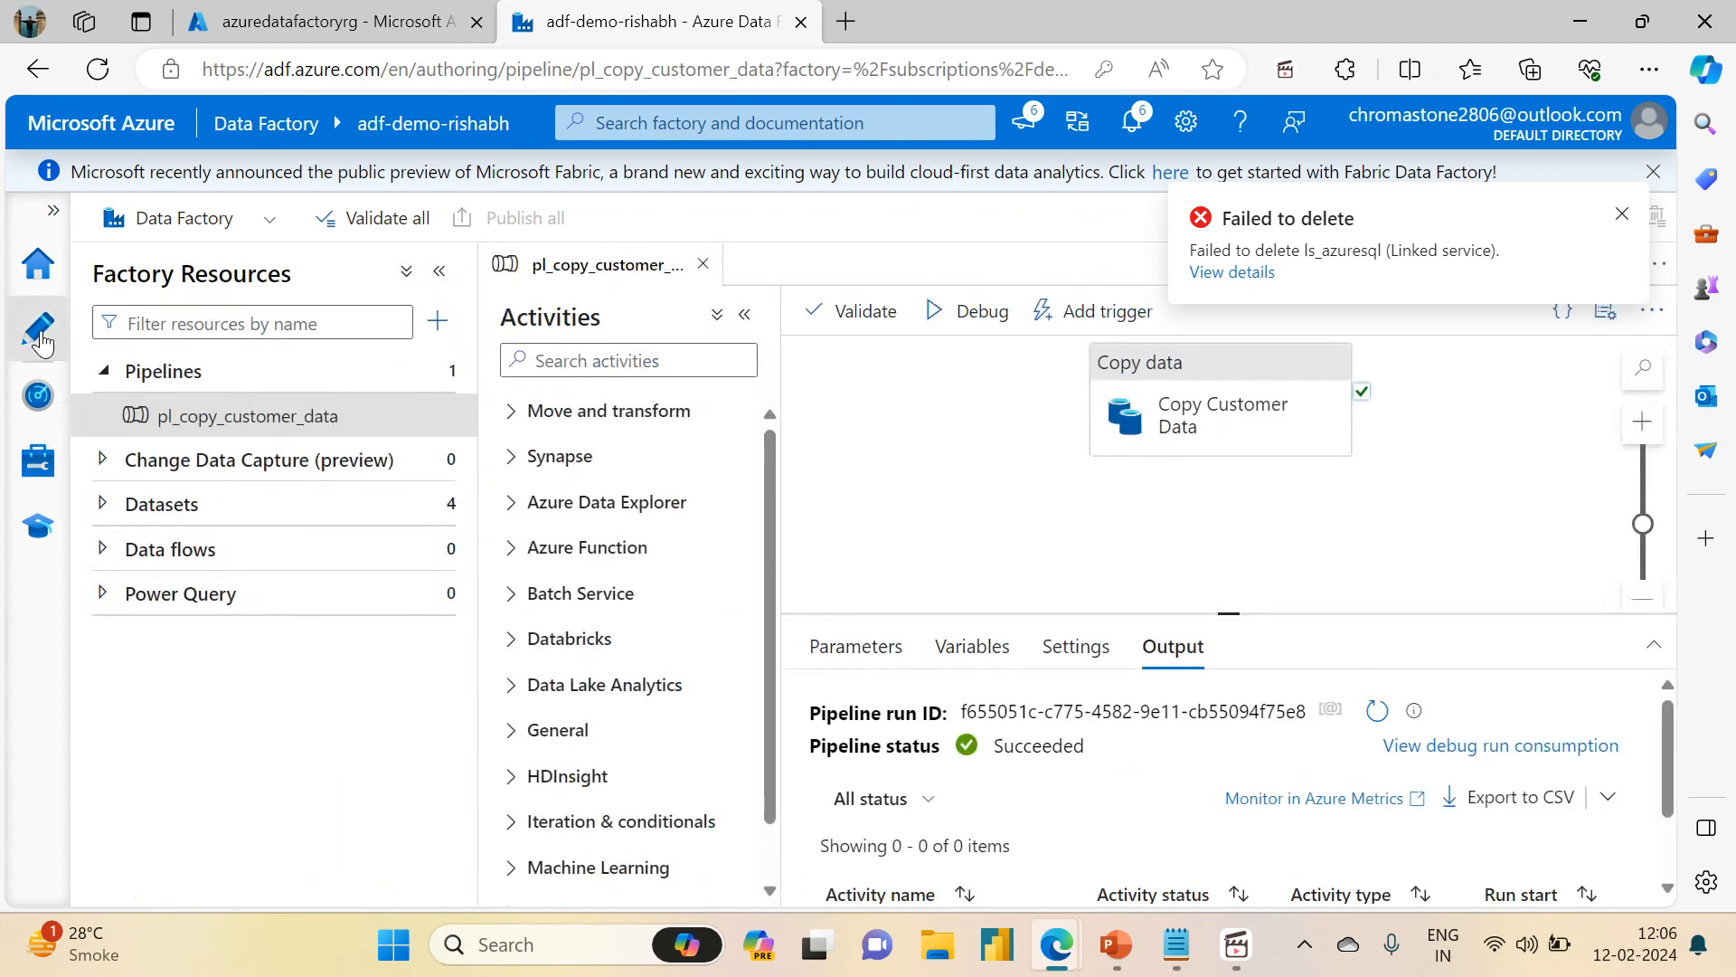
pyautogui.click(102, 508)
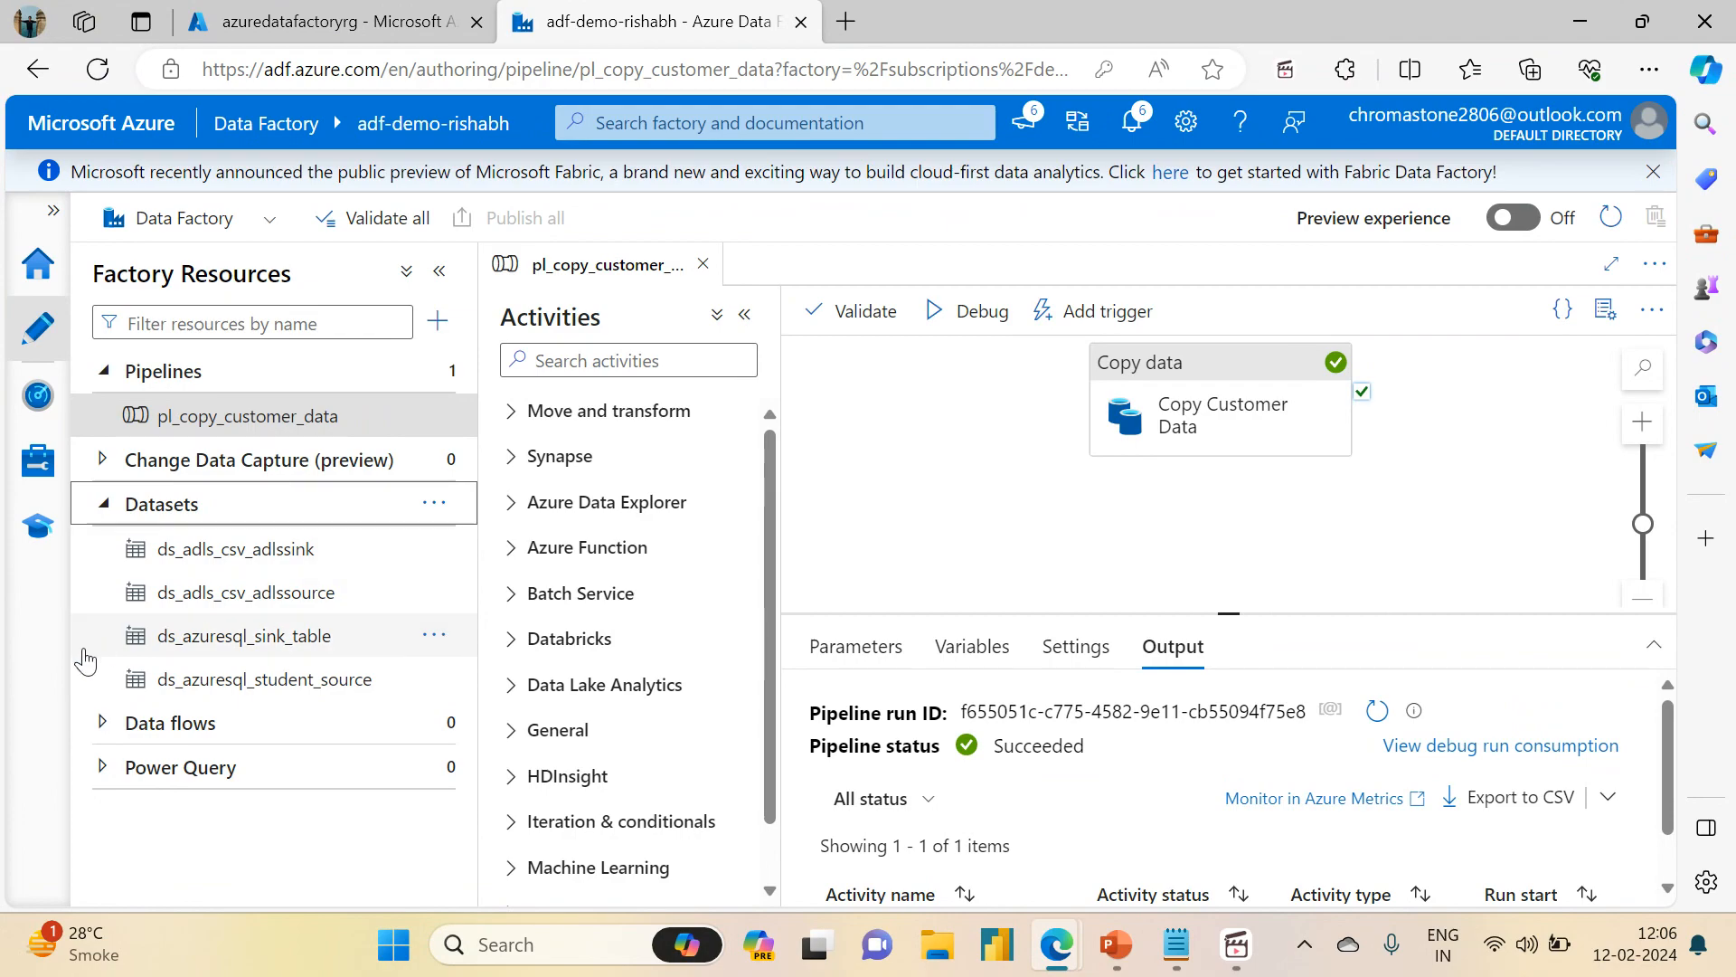
pyautogui.moveTo(897, 463); pyautogui.dragTo(893, 502)
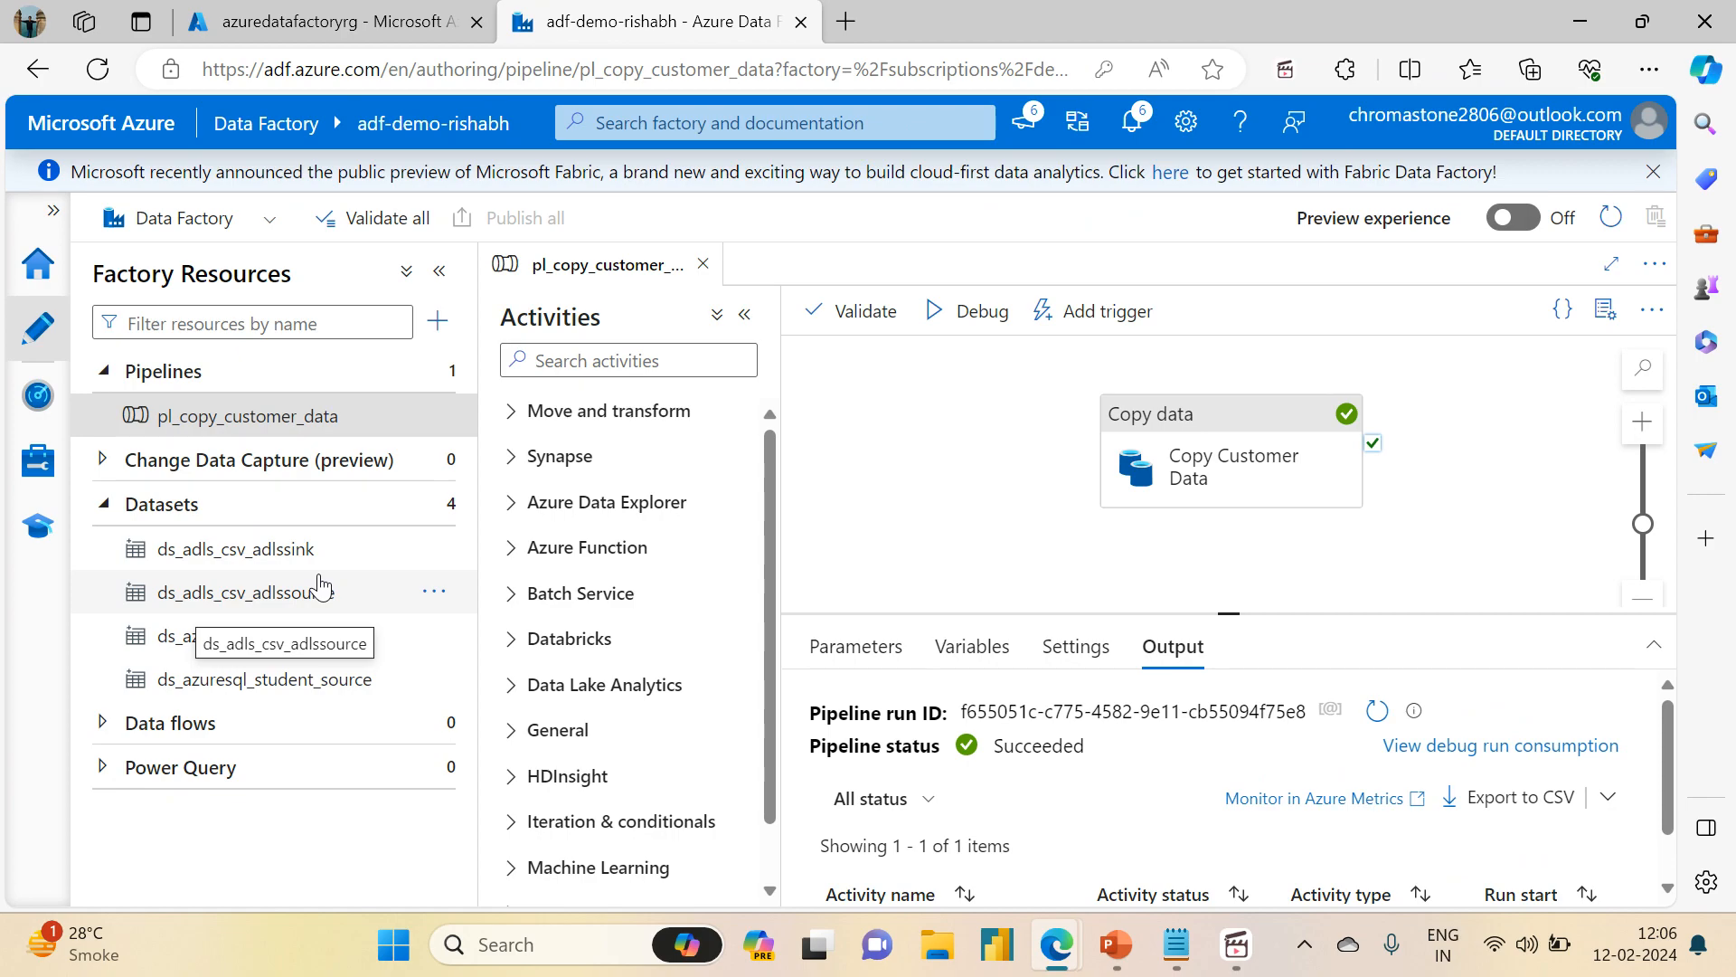
pyautogui.moveTo(1098, 972)
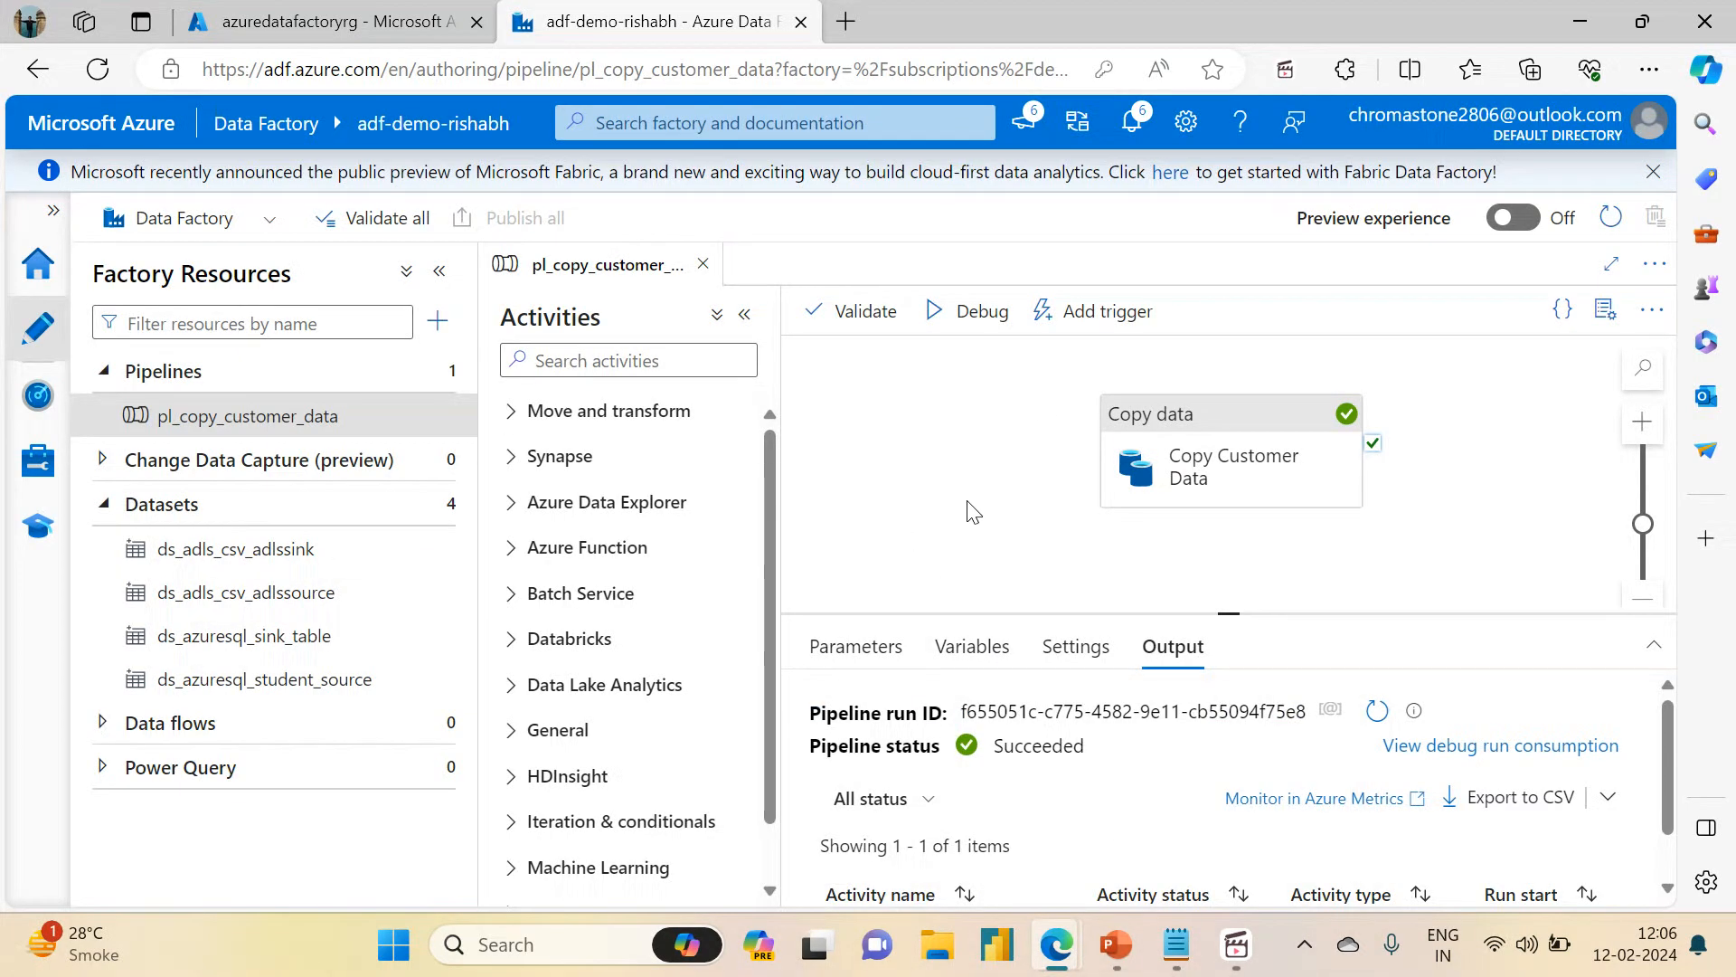
pyautogui.click(1119, 964)
pyautogui.click(1120, 964)
pyautogui.click(1119, 964)
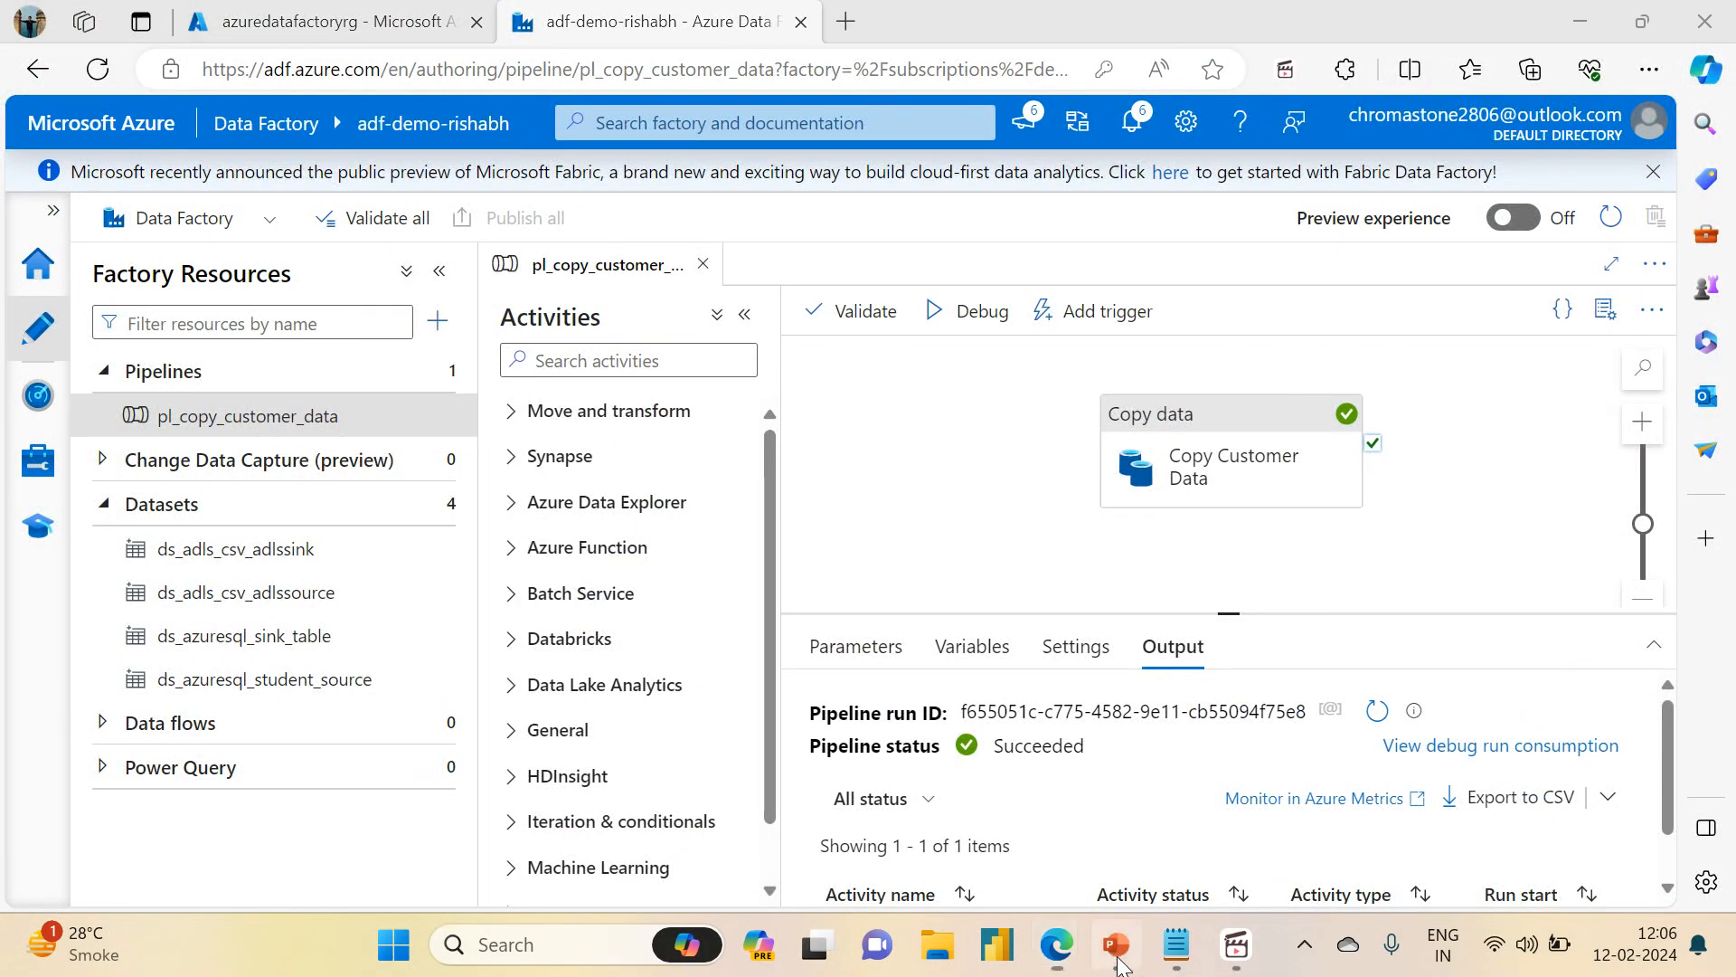
pyautogui.click(1120, 964)
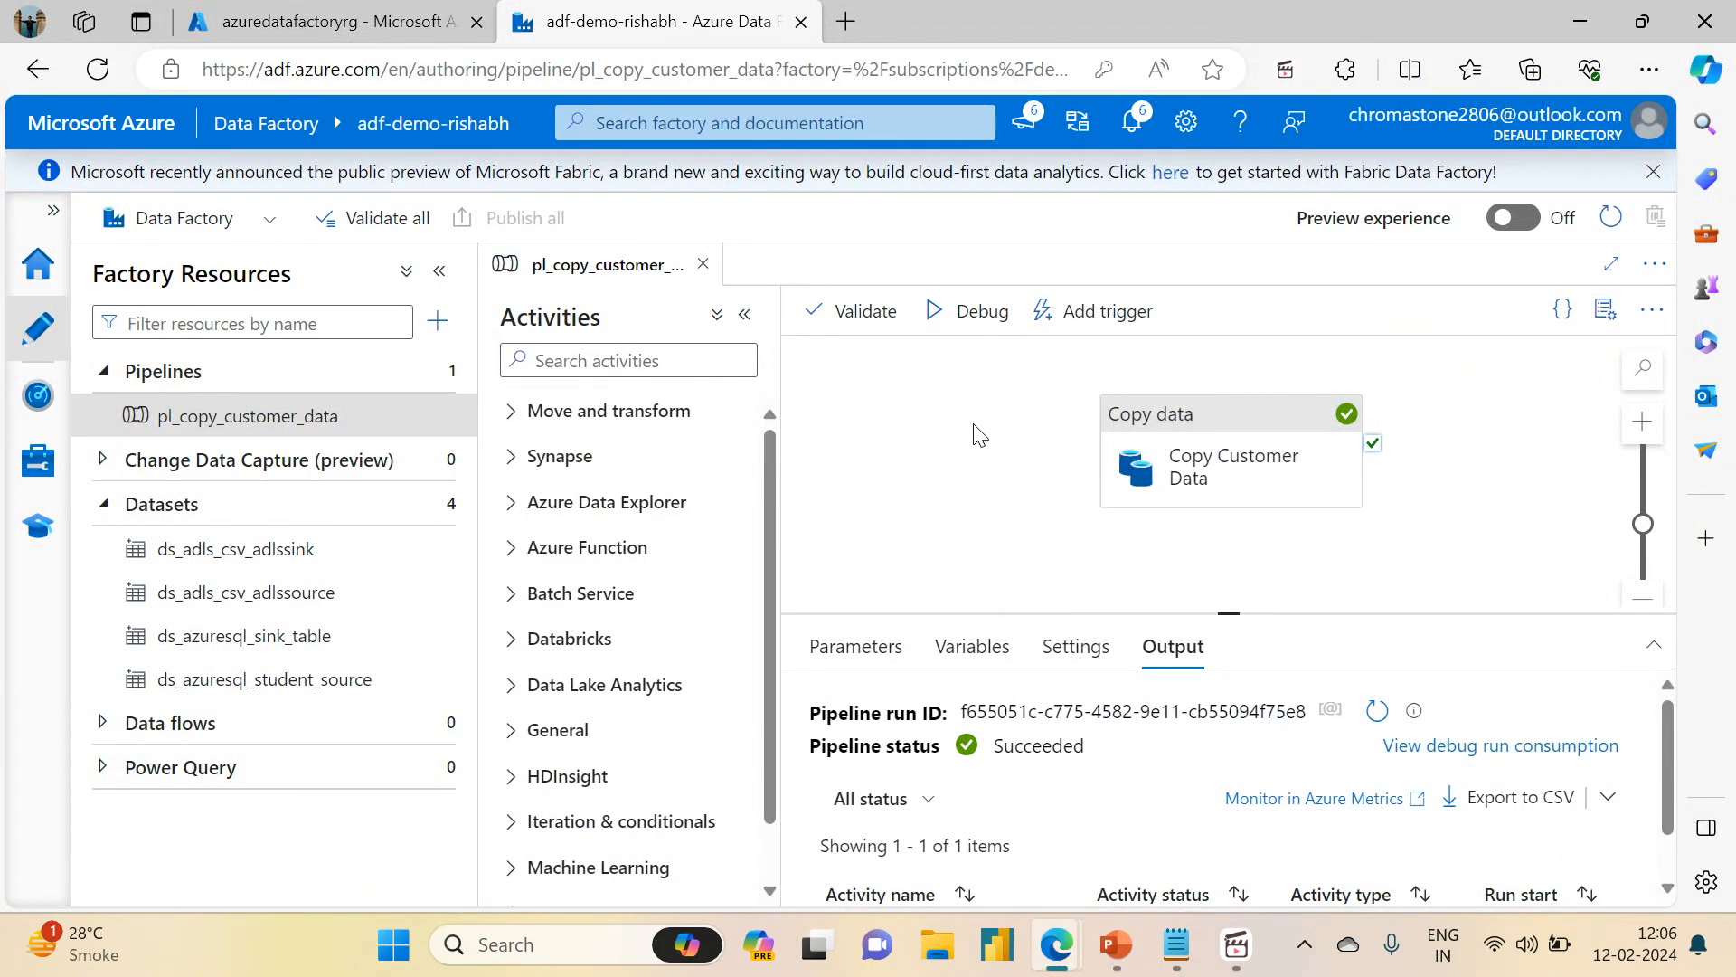
pyautogui.click(1237, 944)
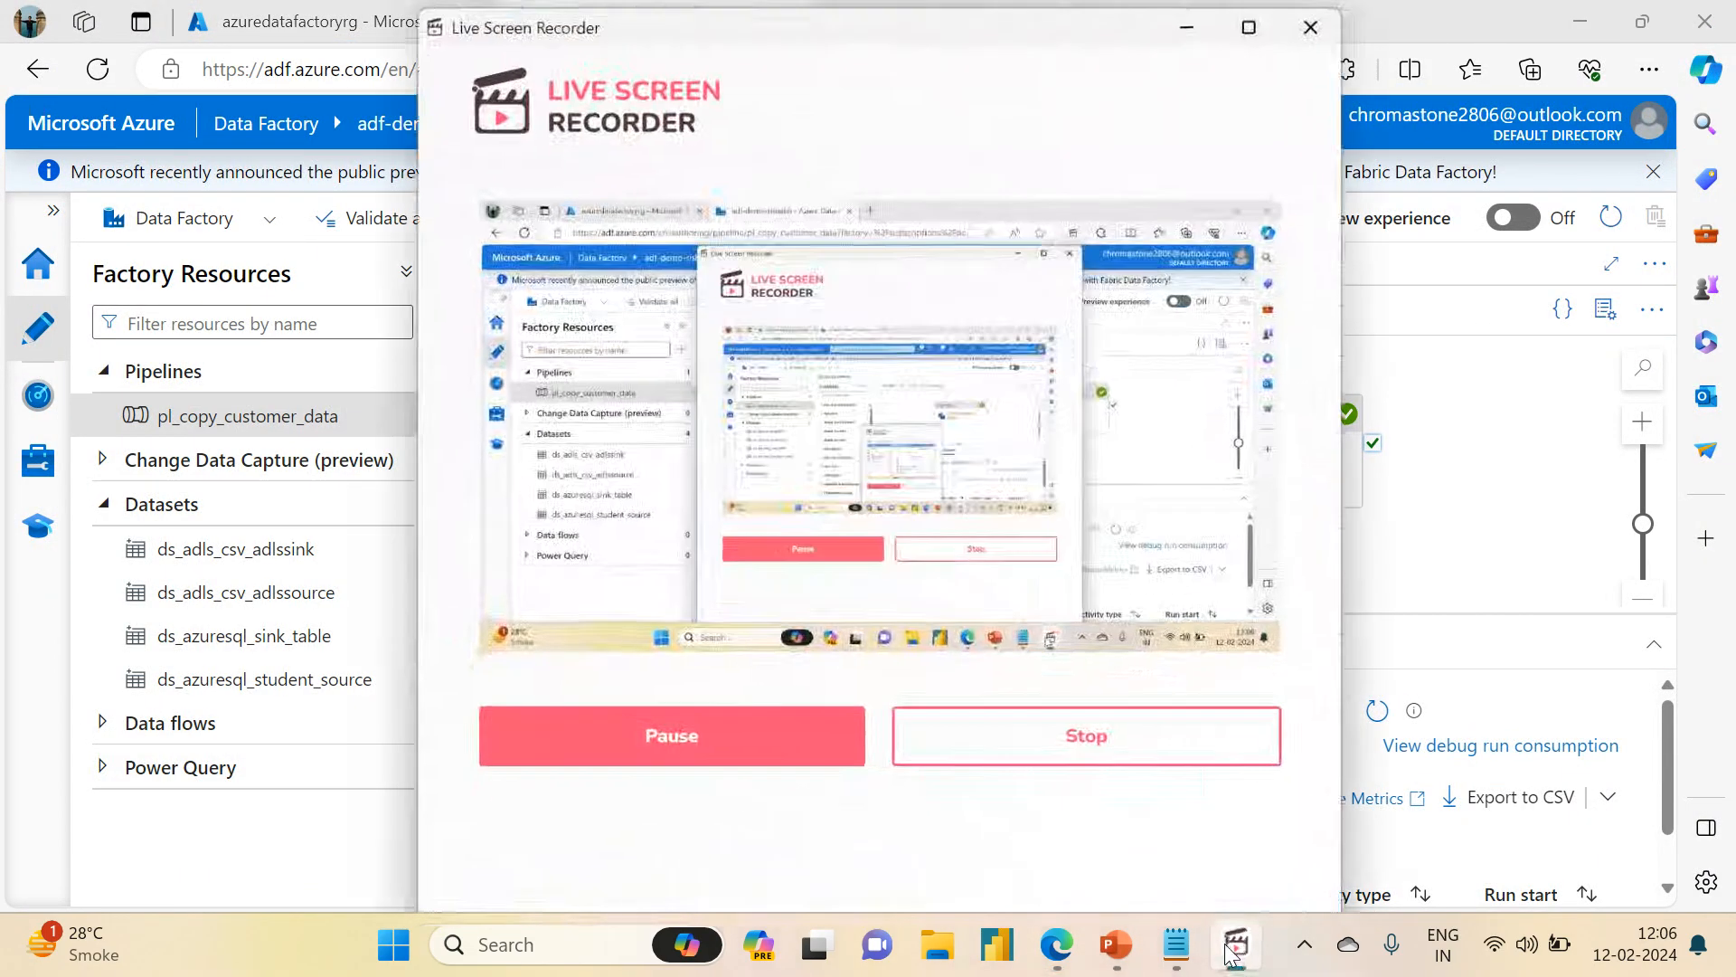